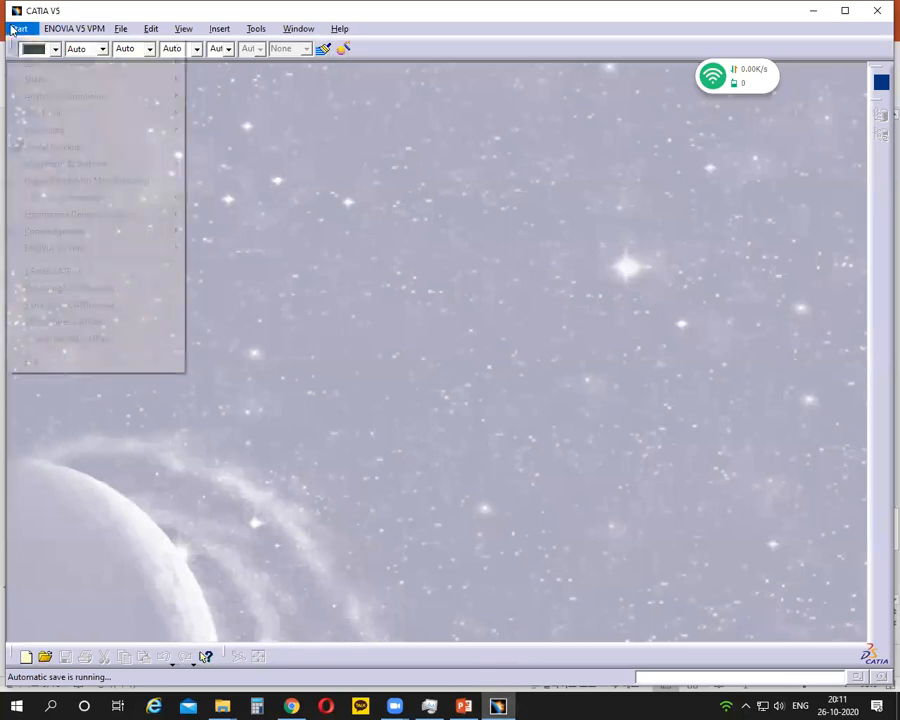
Step: Create a new part named Exhaust_Manifold in the Generative Shape Design workbench
mouse_move(43, 80)
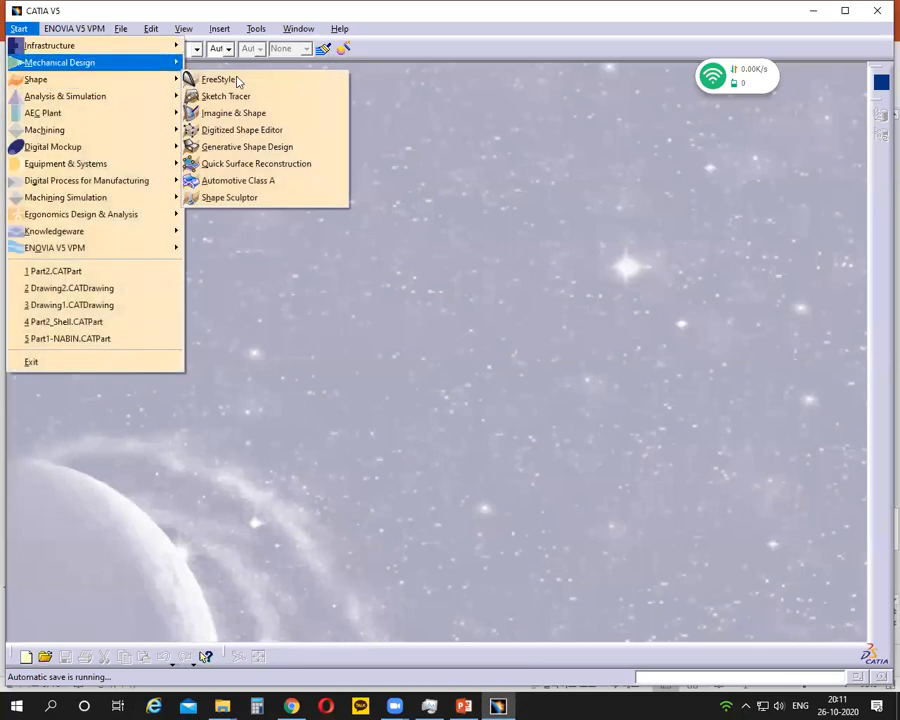
left_click(244, 146)
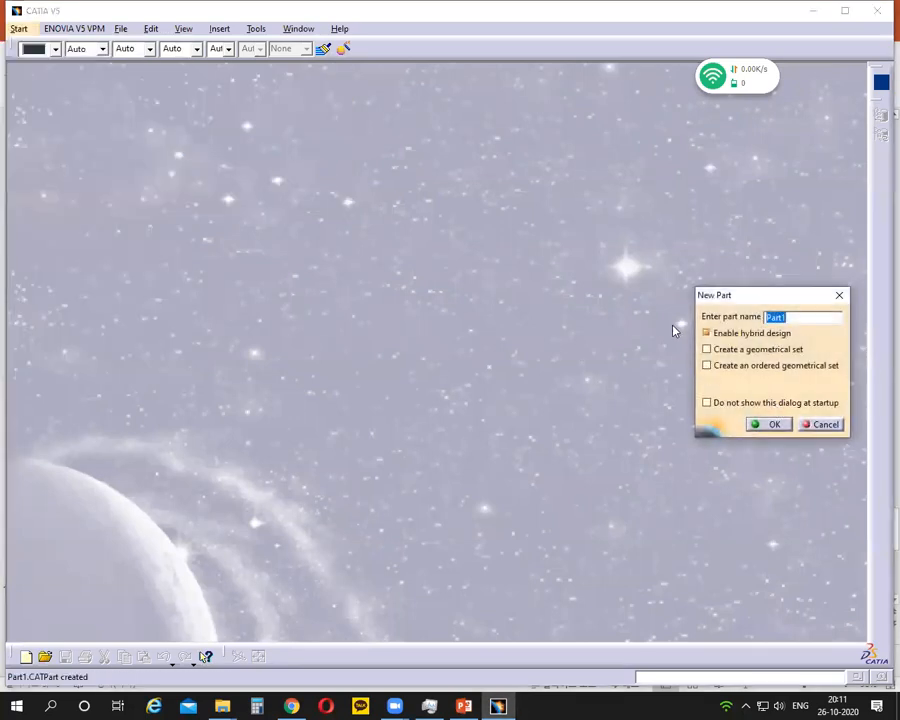
type("Manifold")
left_click(757, 430)
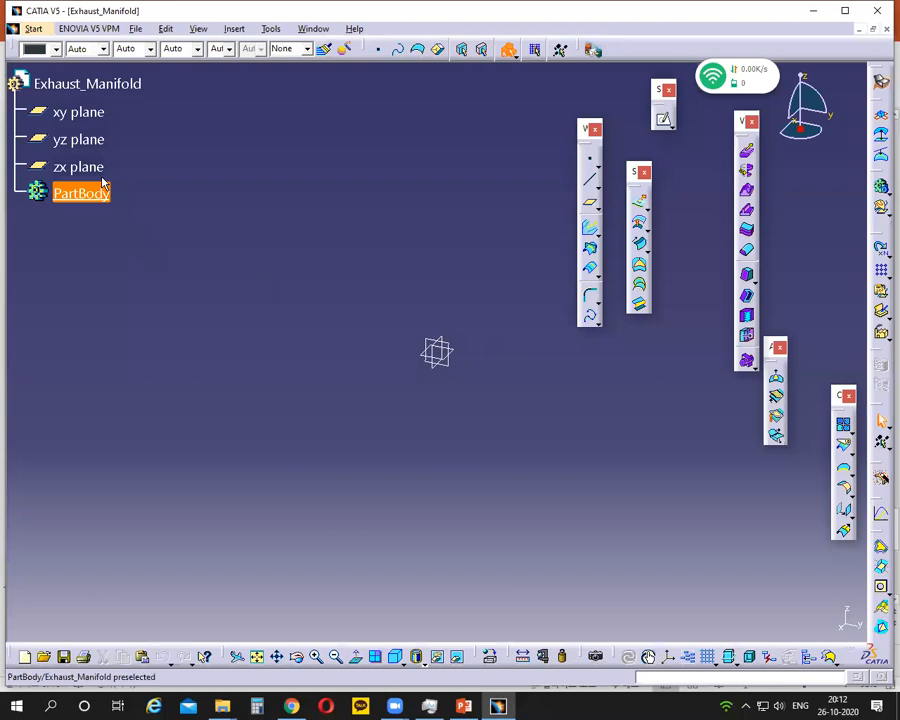
Step: Consult the dimensioned exhaust manifold drawing in PowerPoint and open a sketch on the yz plane in CATIA
left_click(84, 156)
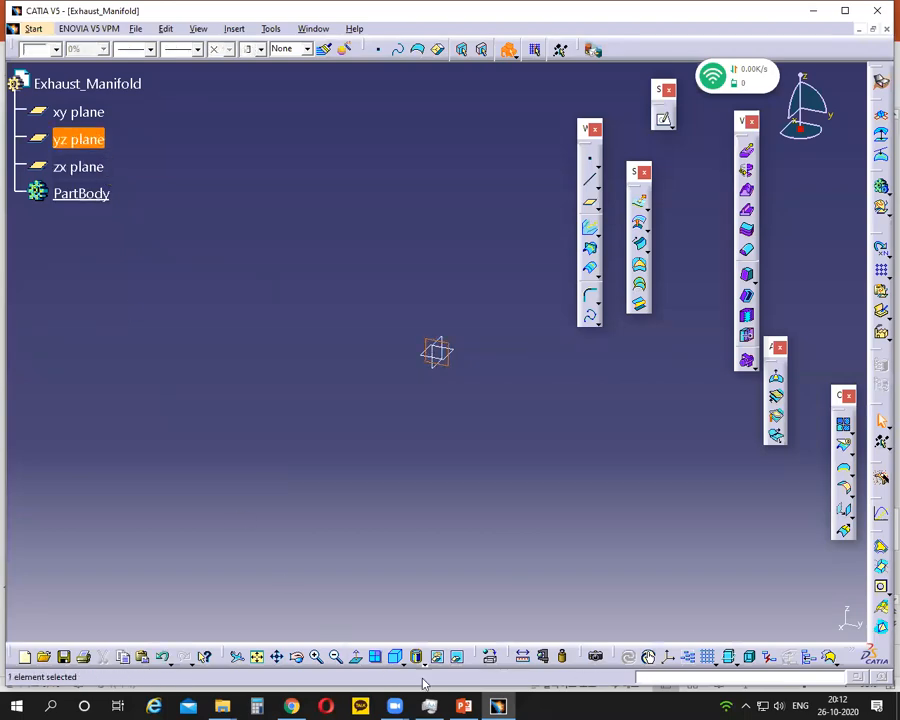
left_click(463, 706)
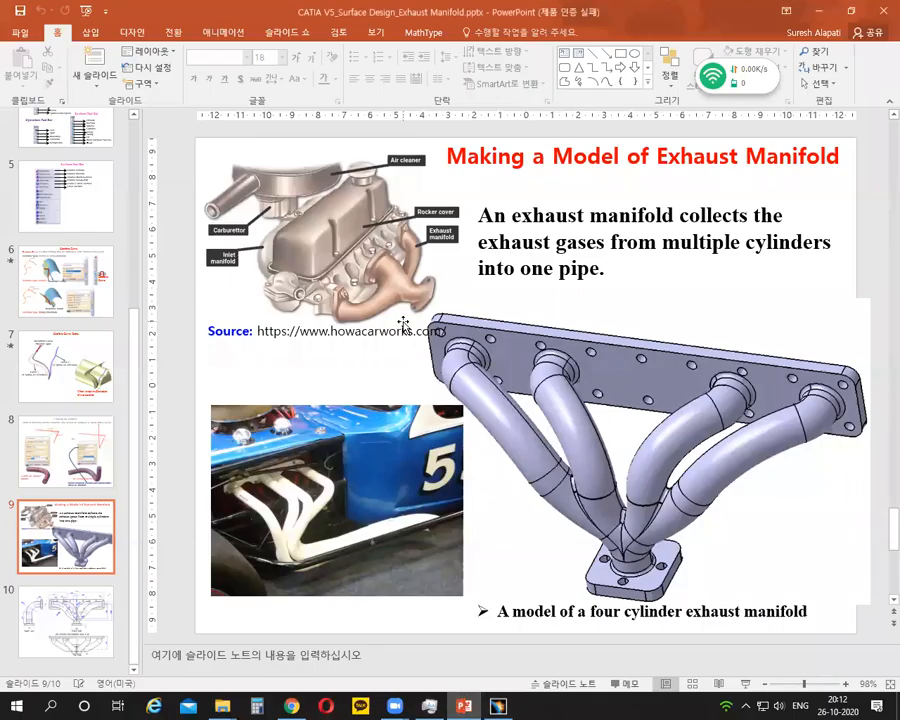
scroll(402, 320, "down", 1)
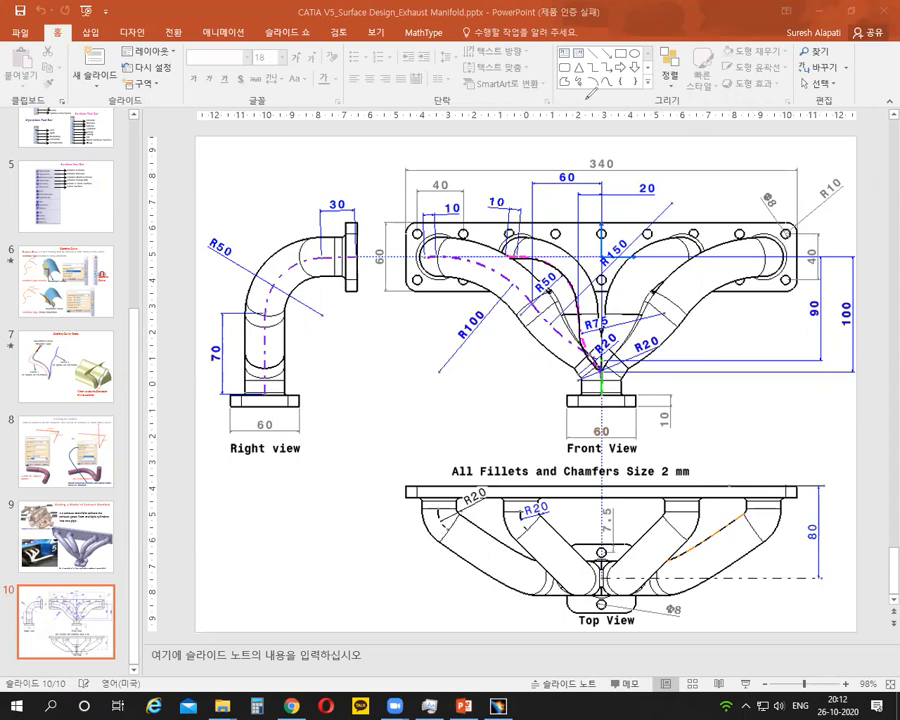
left_click(617, 109)
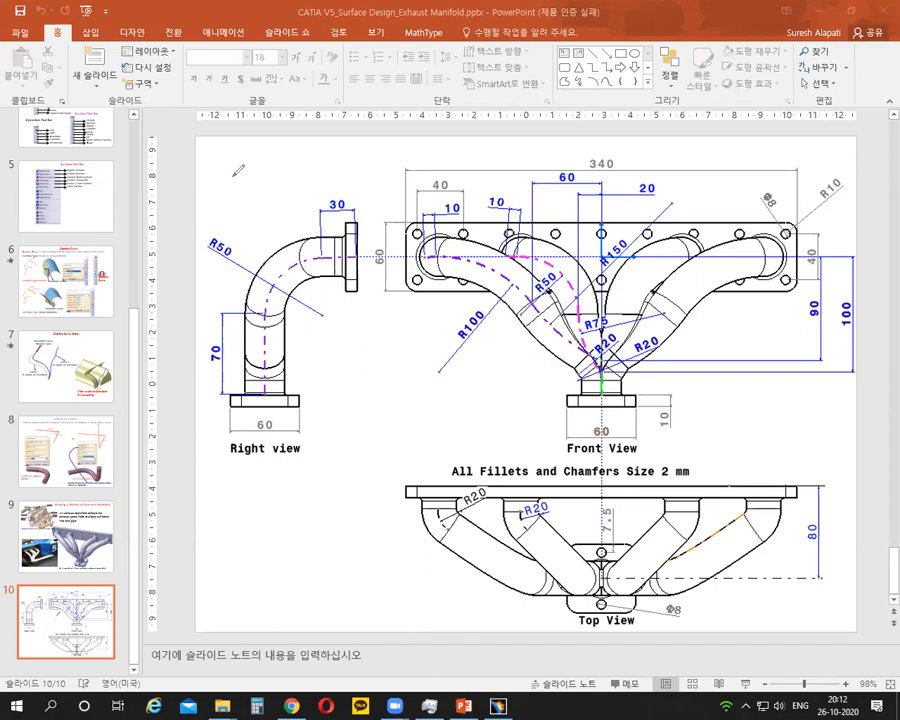
left_click(497, 706)
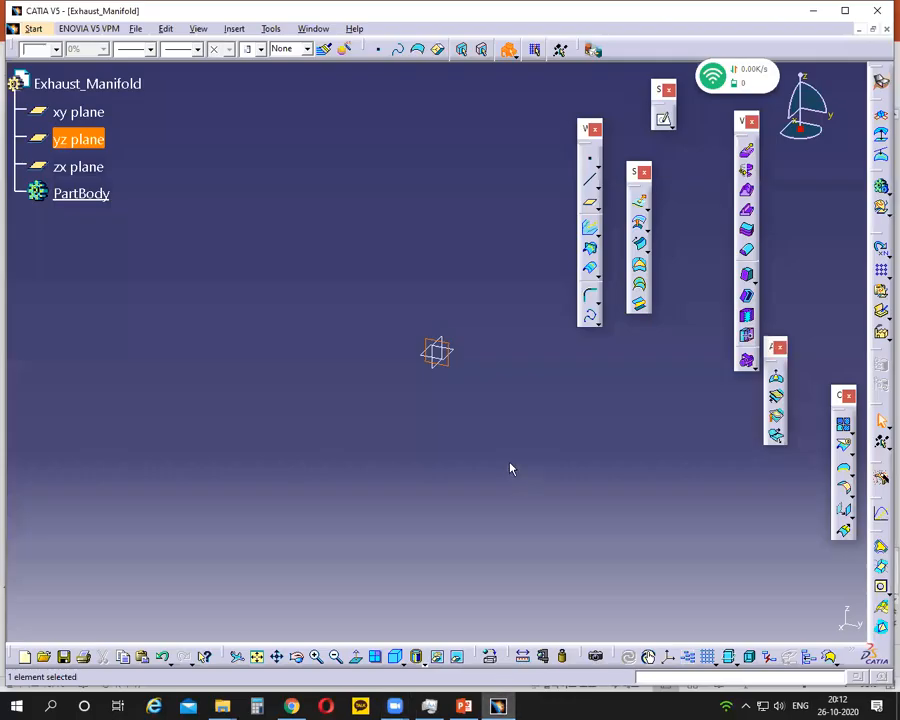
left_click(662, 120)
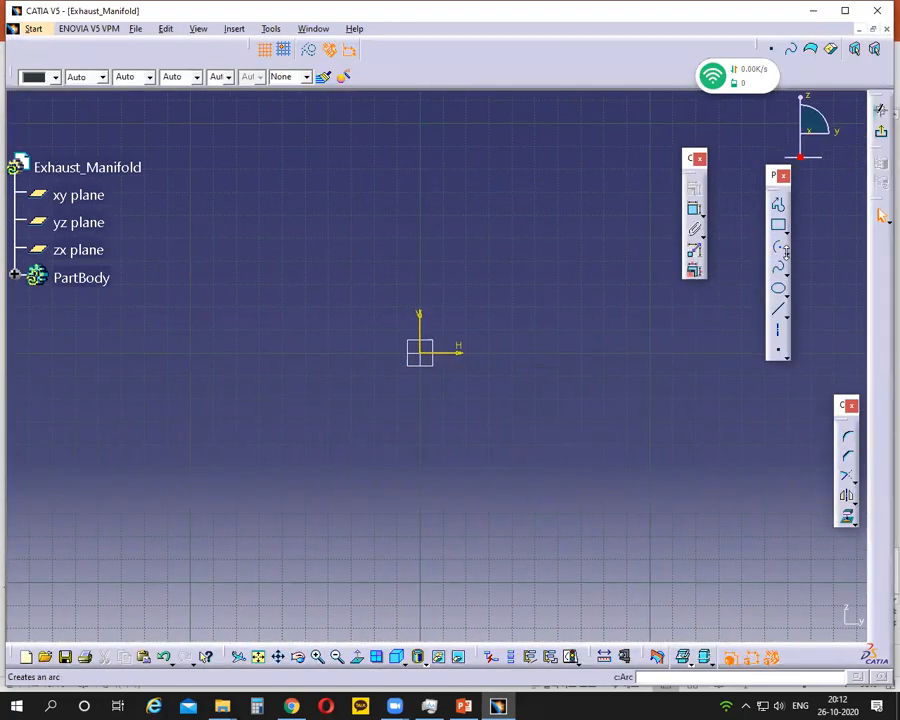
Step: Draw a short horizontal line on the H axis, on the negative side of the origin, and constrain its length to 10 mm
left_click(778, 309)
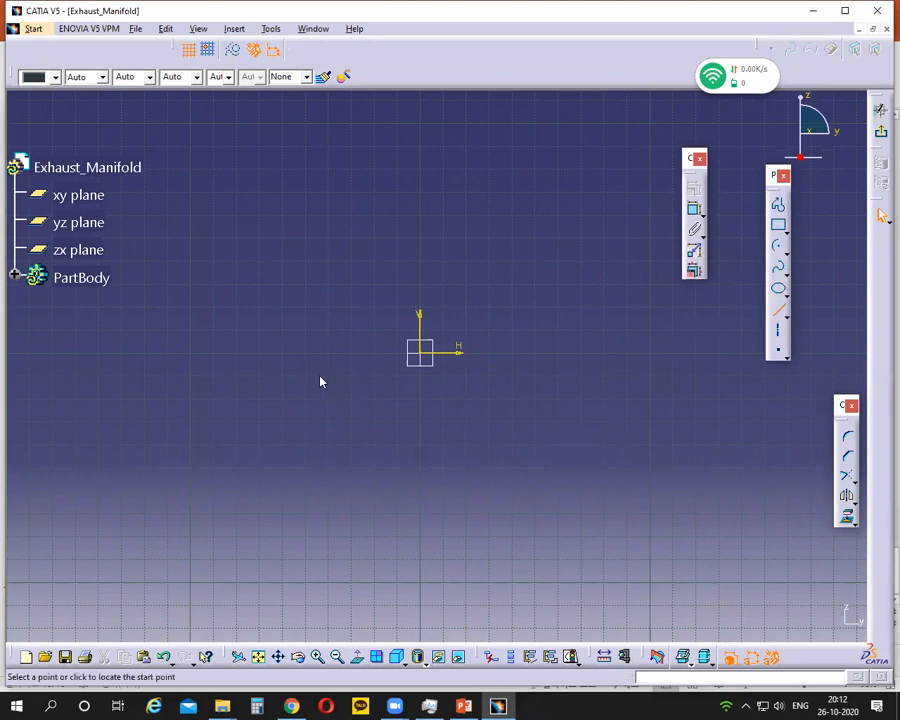
left_click(176, 352)
left_click(213, 352)
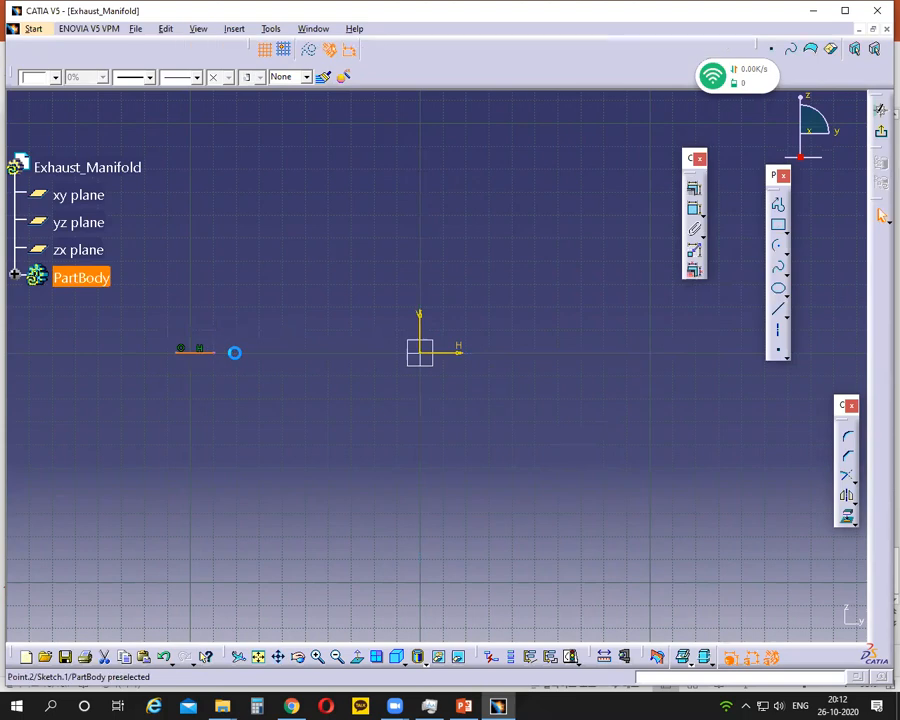
left_click(695, 212)
left_click(250, 317)
double_click(244, 316)
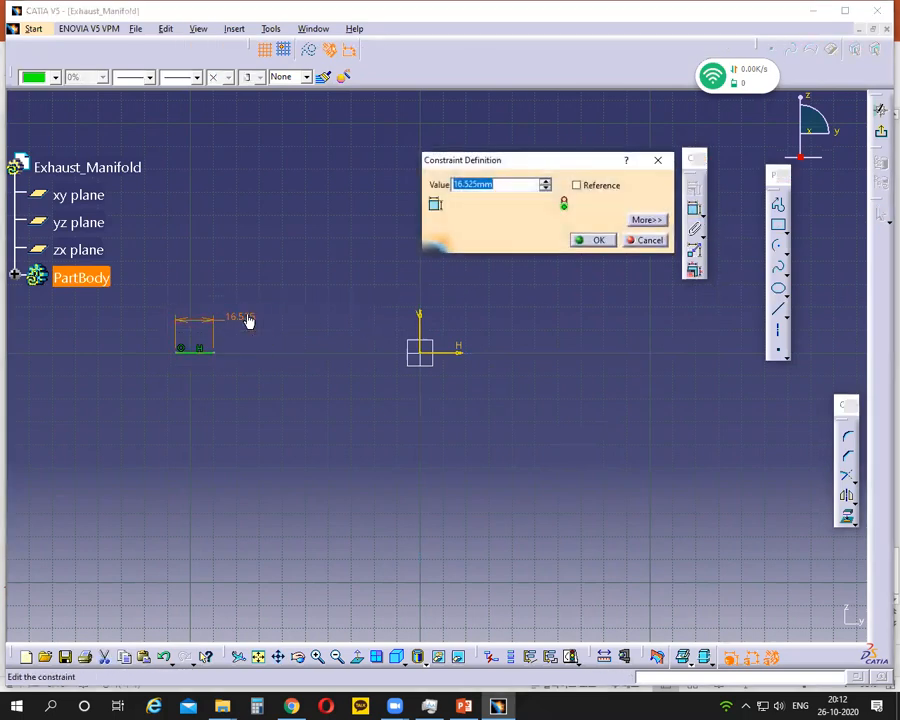
type("10")
key("Return")
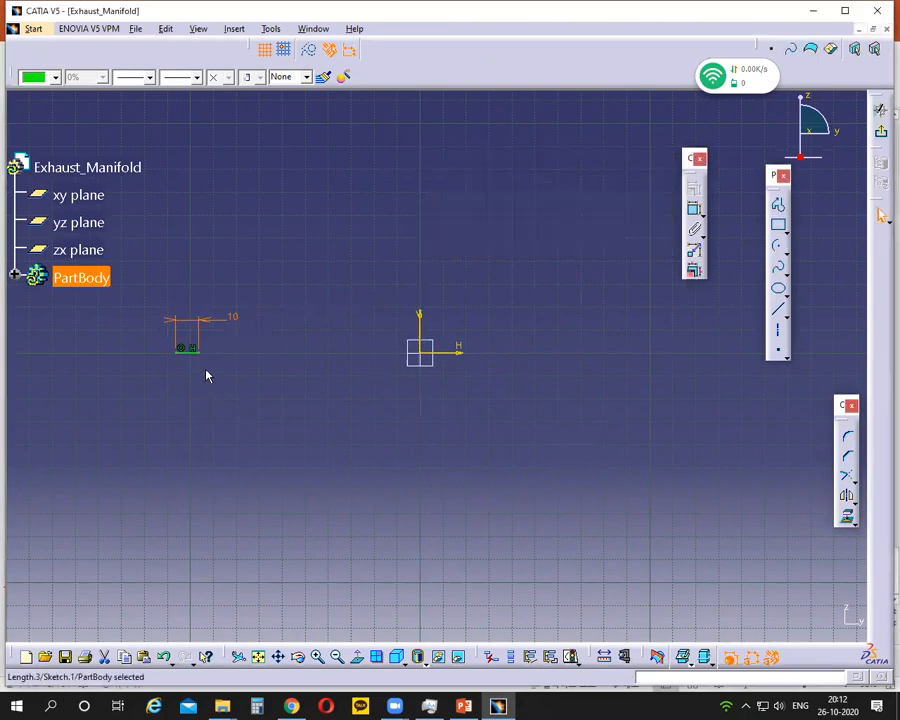
left_click(777, 245)
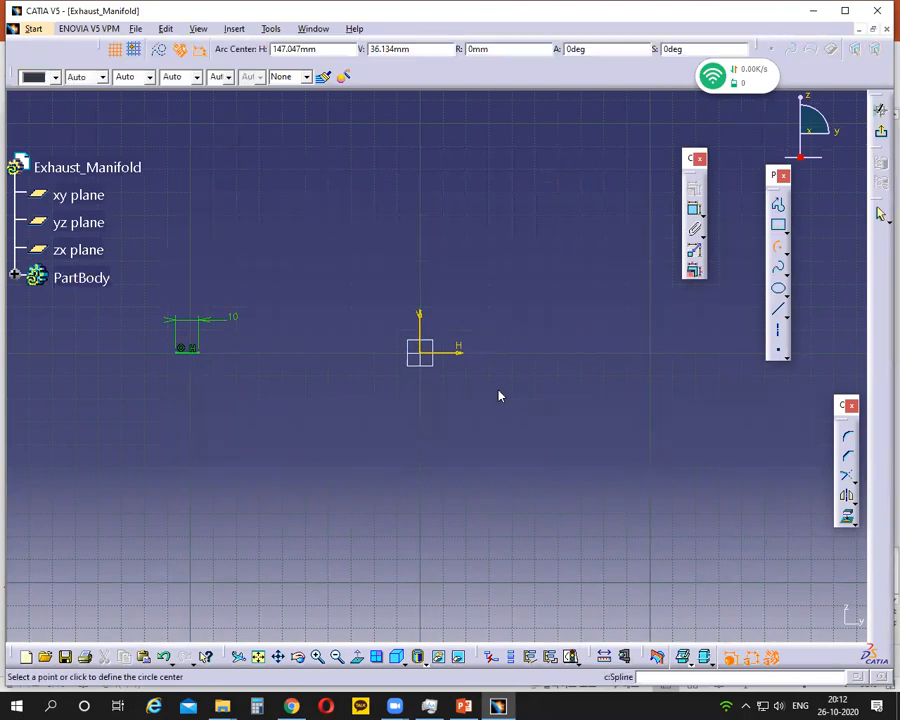
left_click(236, 530)
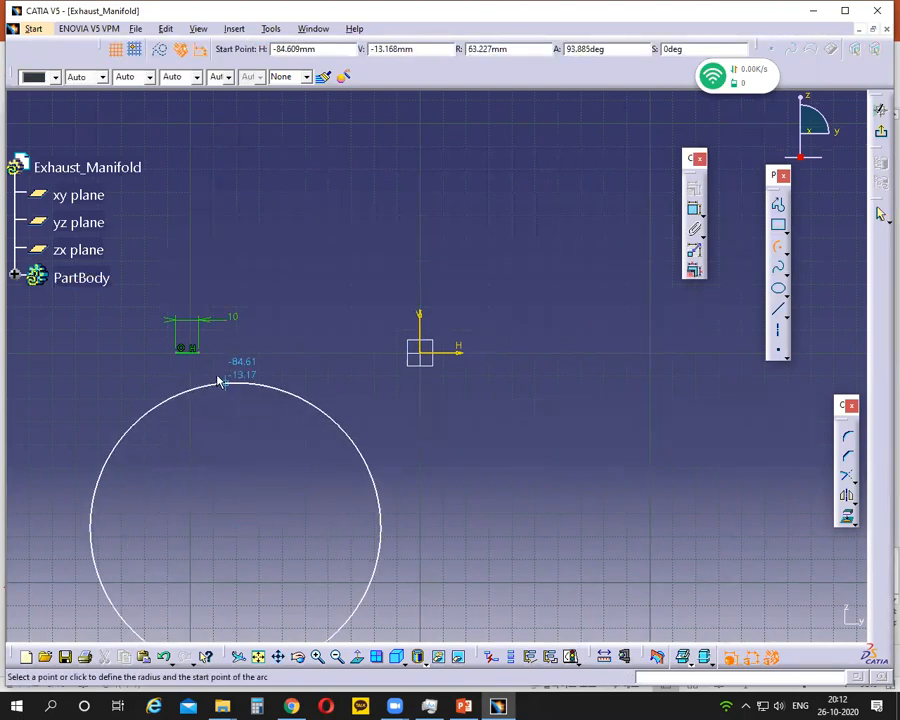
left_click(200, 357)
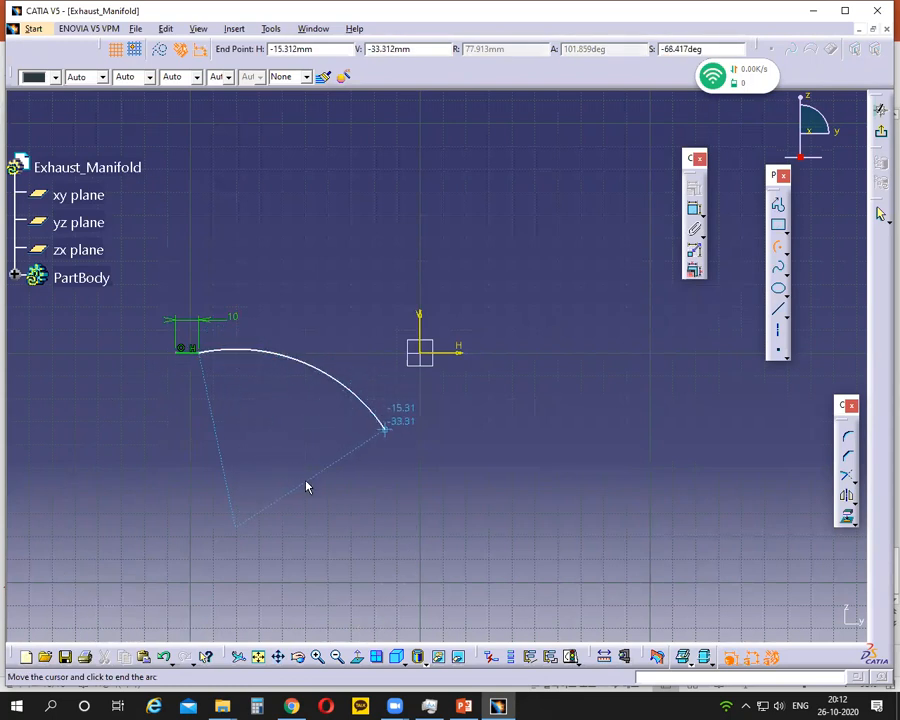
key("Escape")
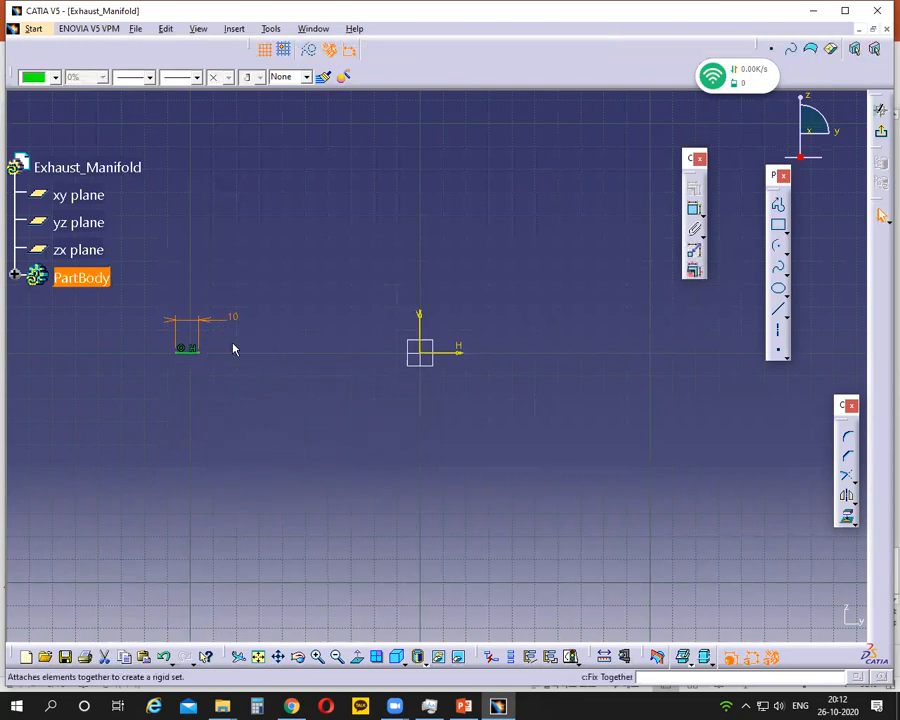
Step: Check the front view's pipe centreline dimensions on the PowerPoint drawing slide and return to CATIA
key("alt+Tab")
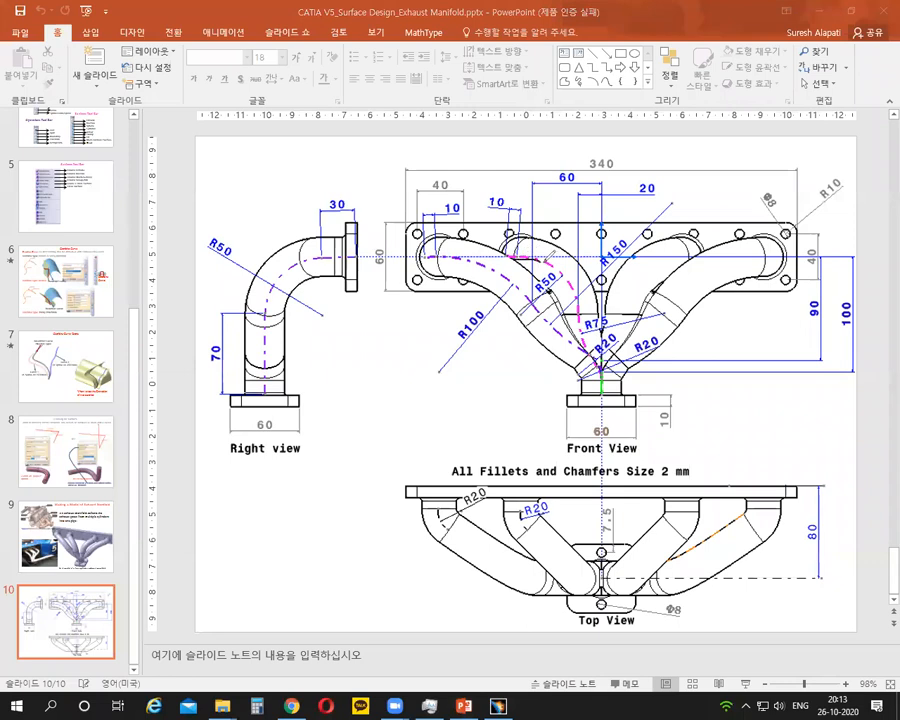
left_click(597, 84)
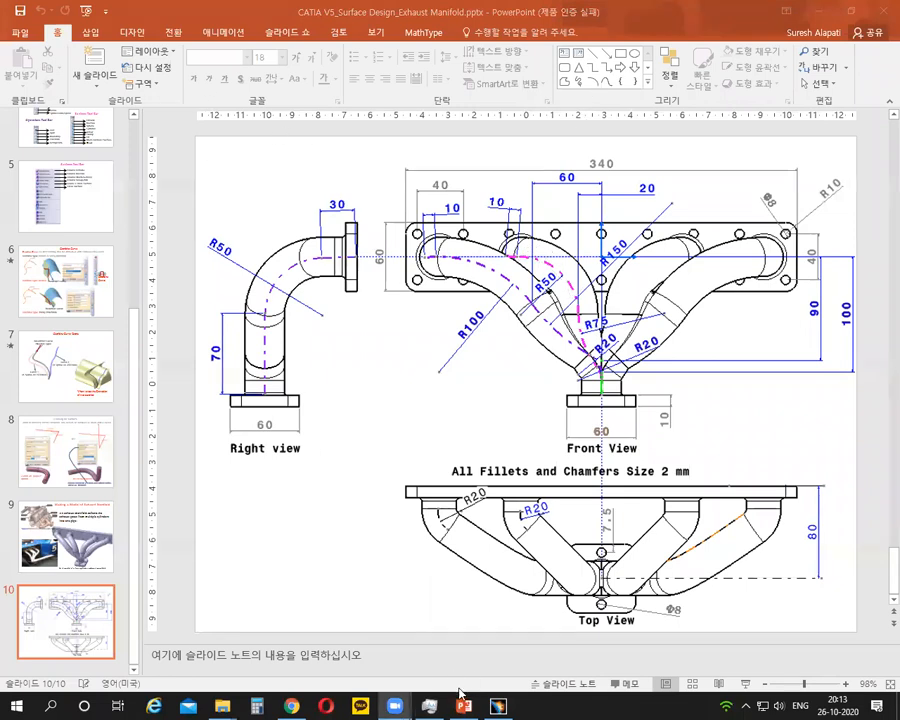
left_click(489, 706)
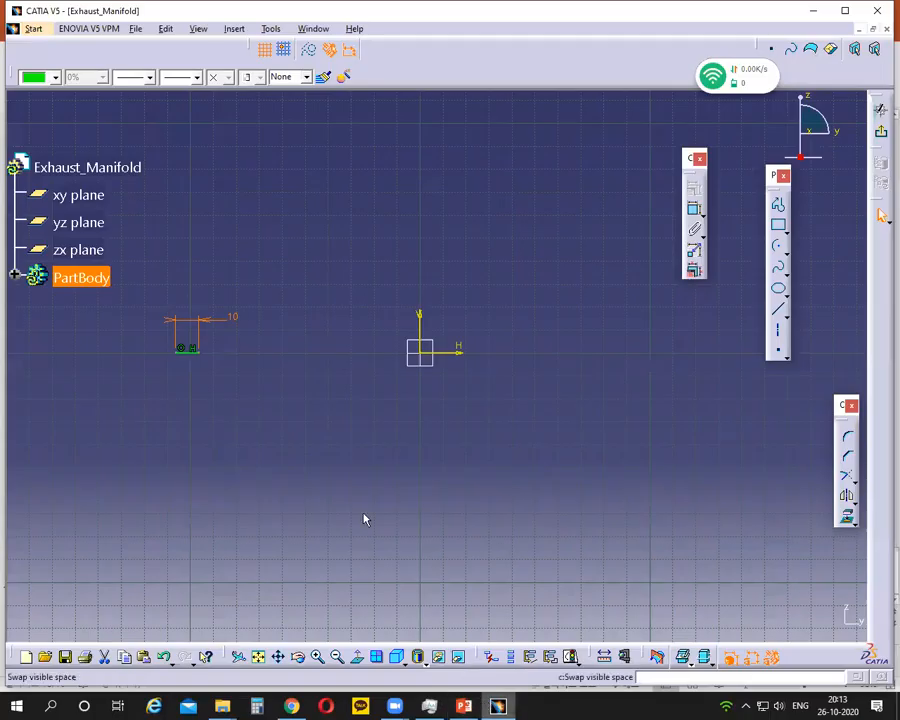
Step: Draw an arc of about 62 mm radius, centred below the H axis, starting at the line's inner end and curving downward
left_click(777, 245)
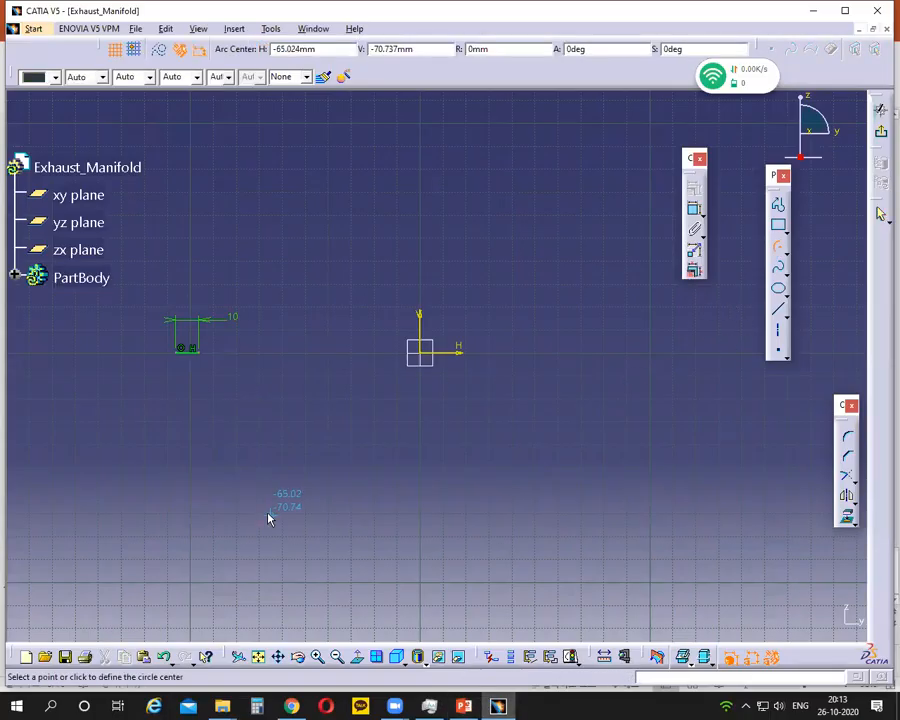
left_click(230, 490)
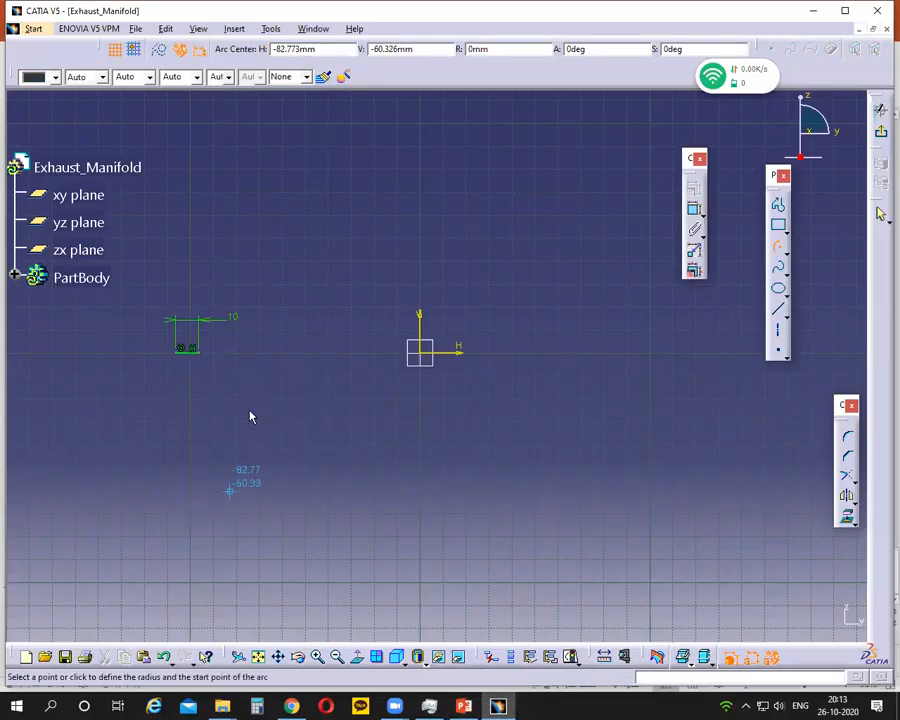
left_click(207, 357)
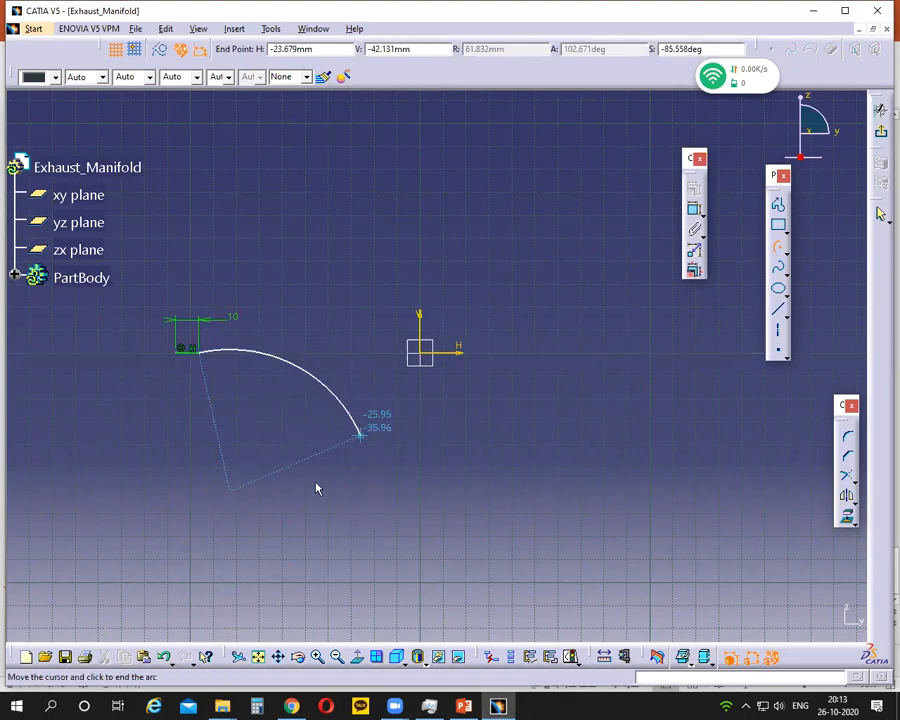
left_click(309, 527)
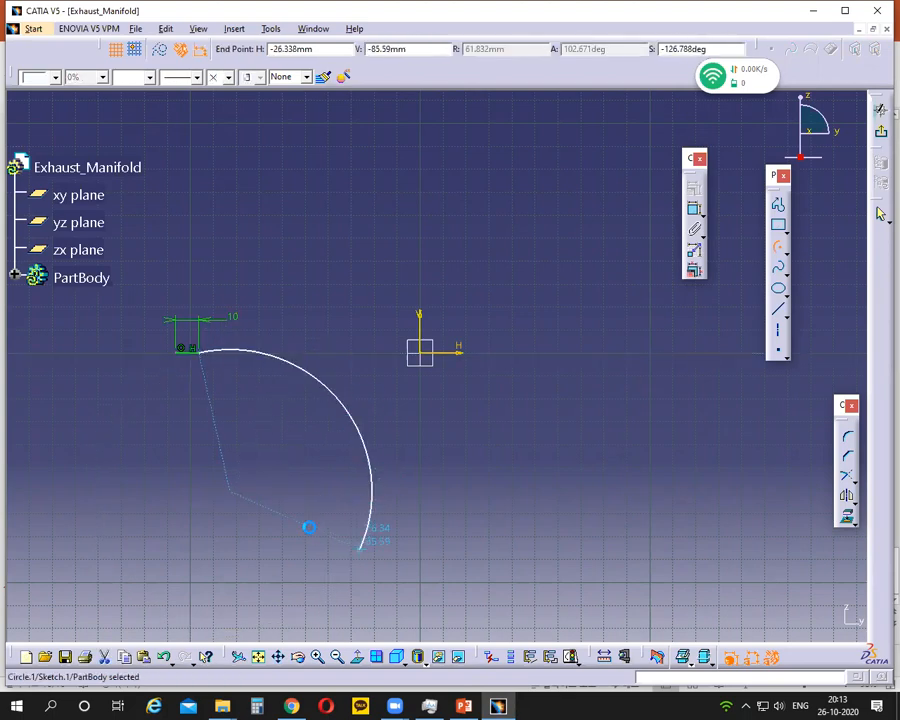
Step: Dimension the arc's radius and set it to 50 mm
left_click(694, 208)
left_click(390, 330)
double_click(374, 324)
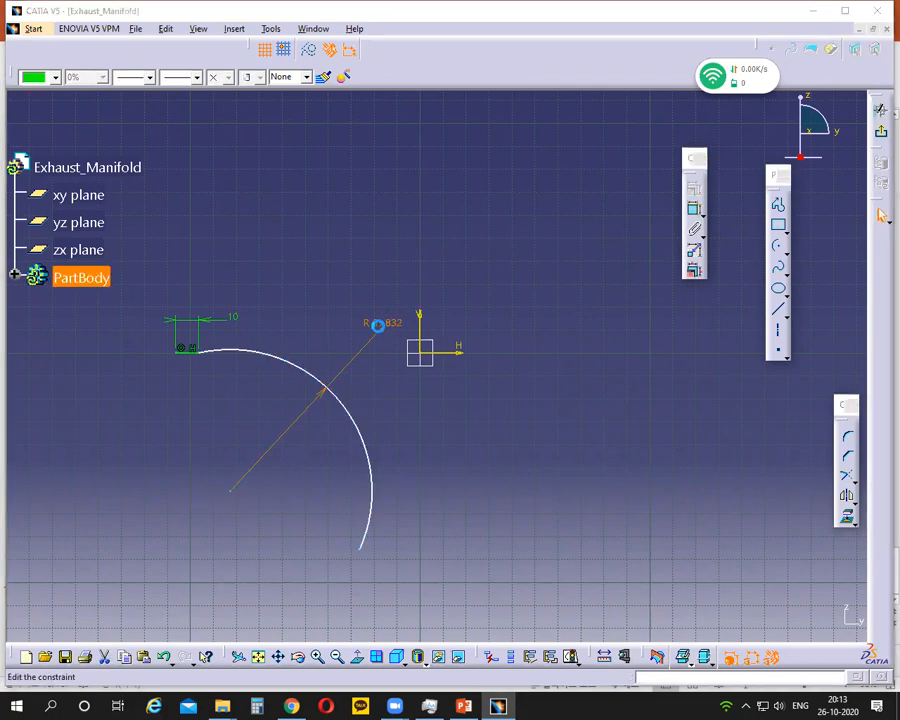
type("50")
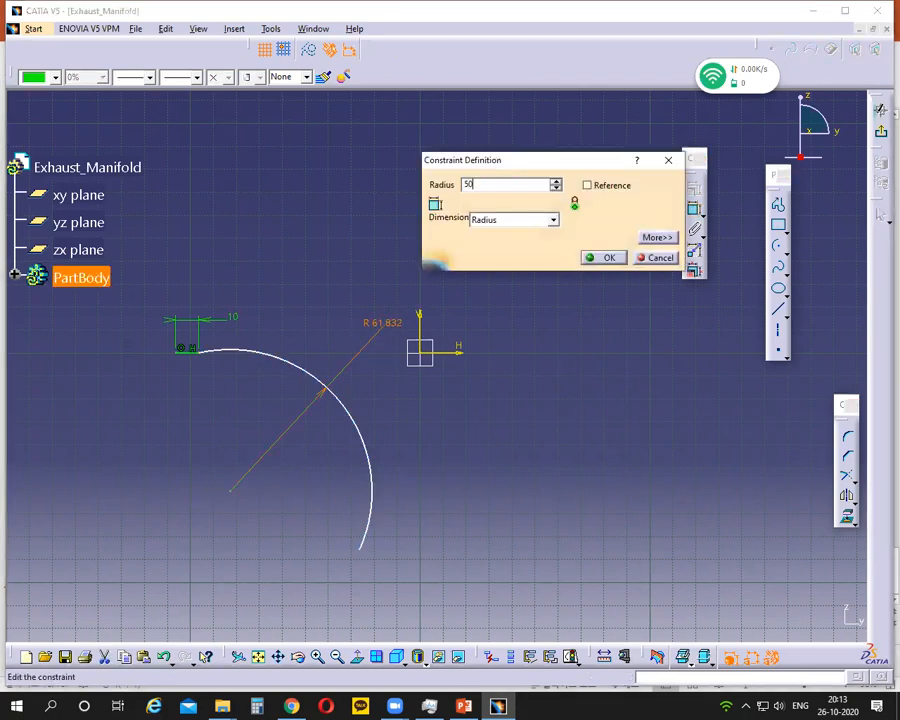
key("Return")
Step: Apply a tangency constraint between the arc and the 10 mm horizontal line
left_click(243, 352)
left_click(192, 351, "ctrl")
left_click(689, 190)
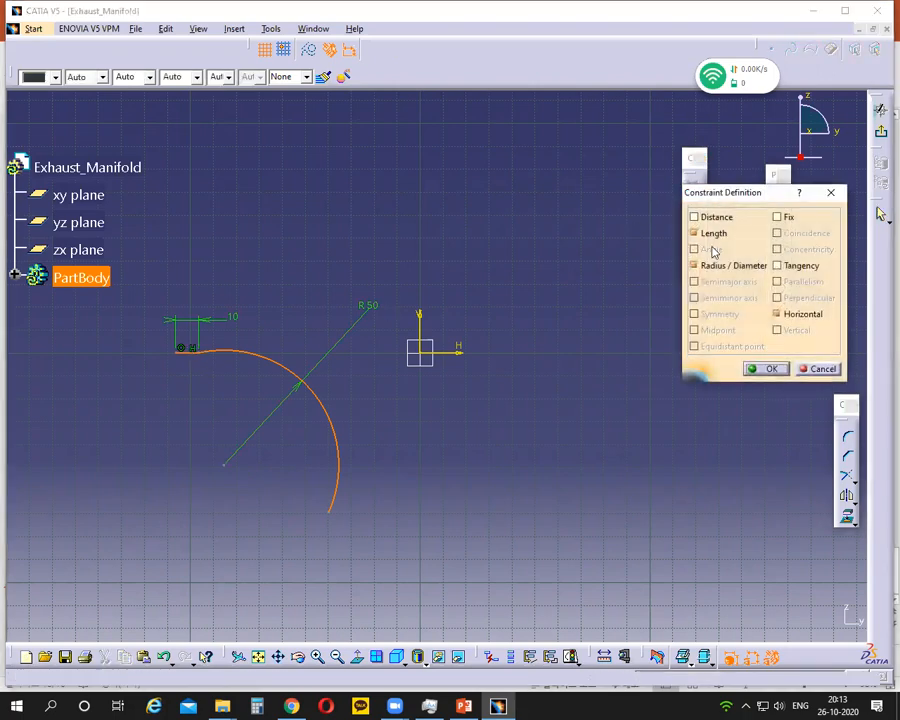
left_click(777, 265)
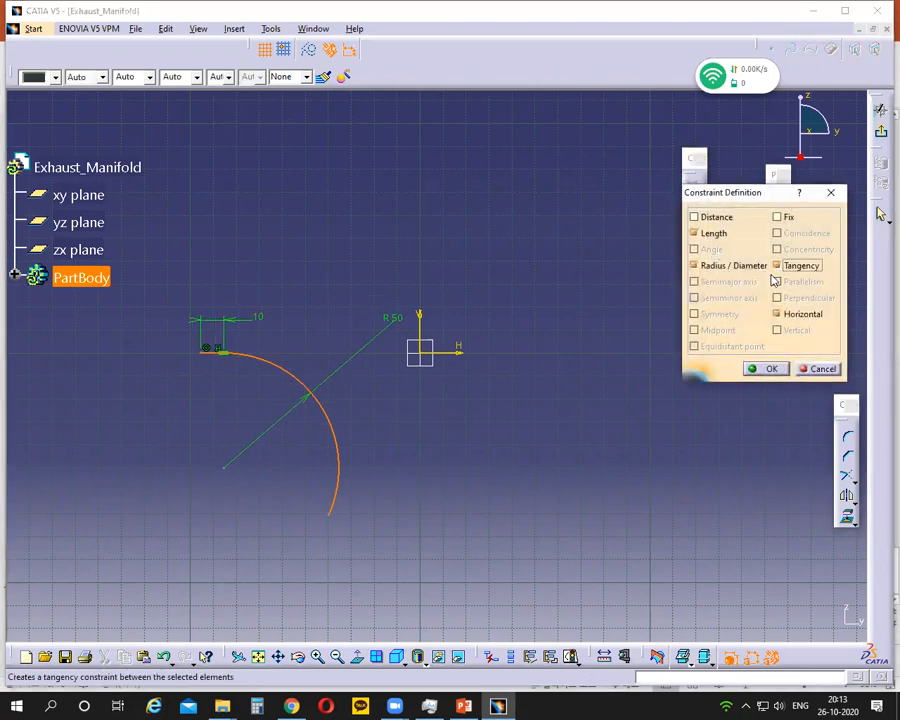
left_click(766, 368)
Step: Draw a second, oppositely curved arc of about 78 mm radius from the first arc's lower end to the V axis, about 125 mm below the origin
middle_click_drag(620, 420, 554, 381)
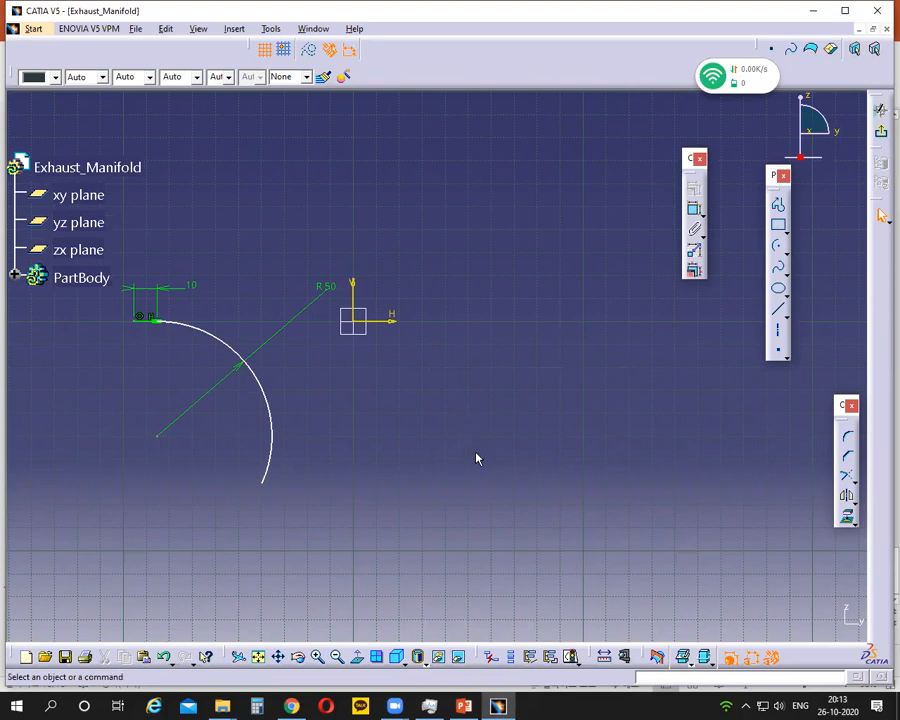
left_click(777, 245)
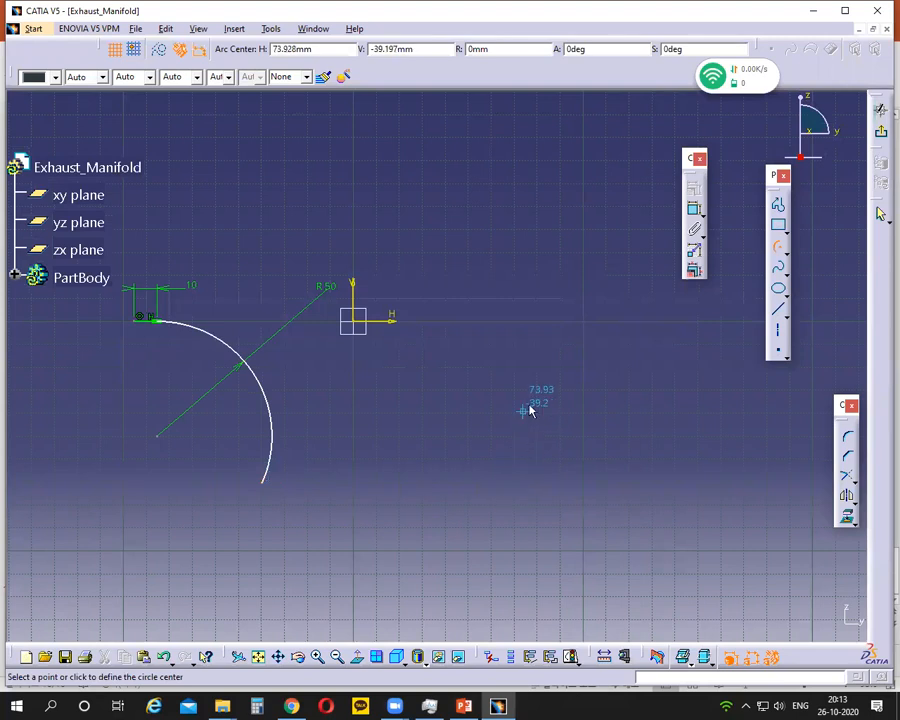
left_click(437, 451)
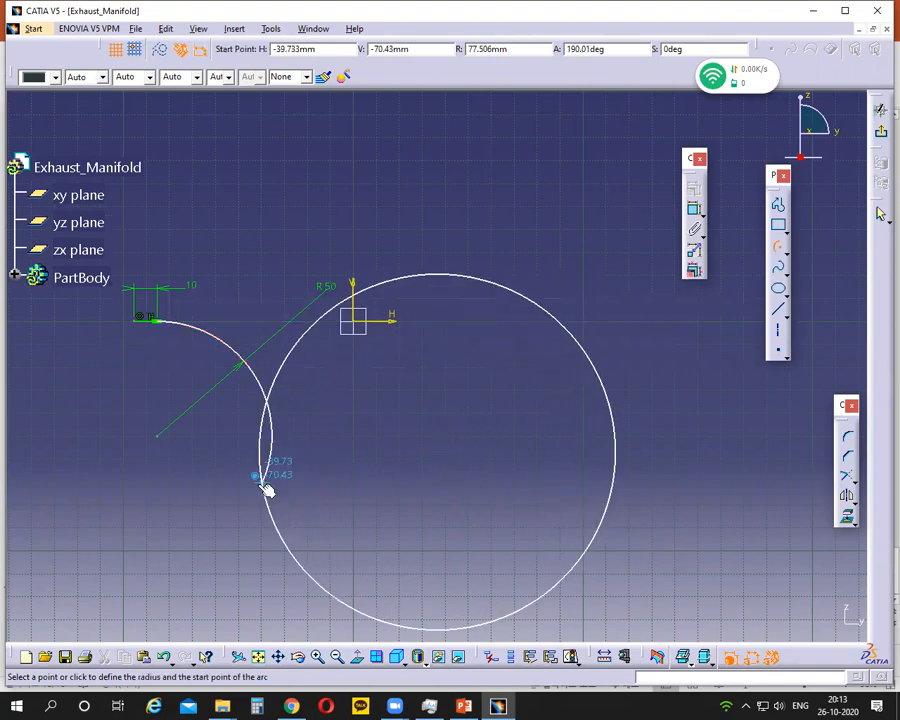
left_click(262, 485)
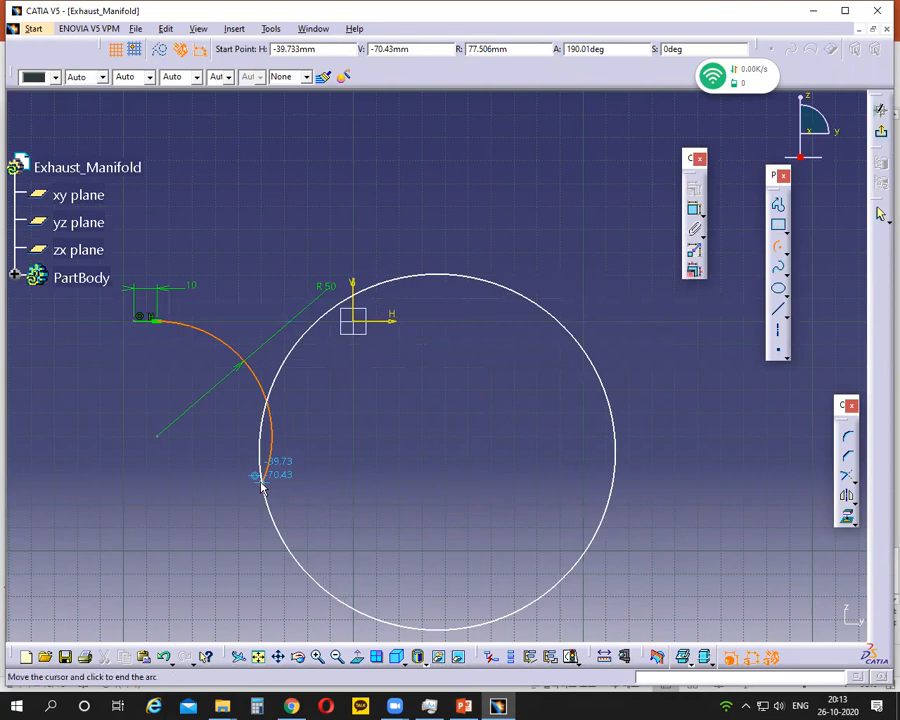
left_click(355, 592)
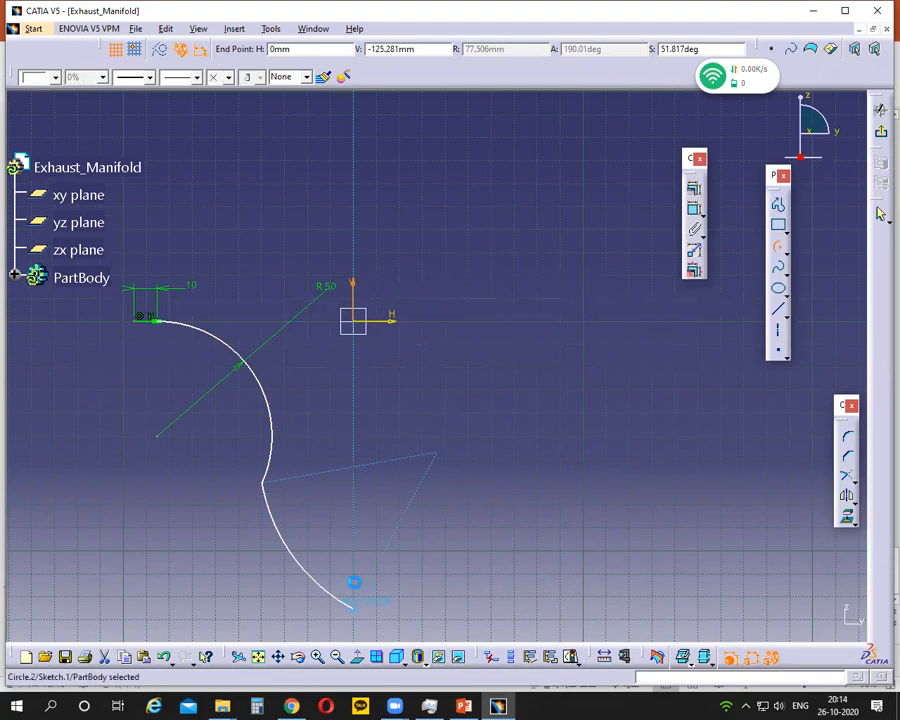
Step: Apply a tangency constraint between the 50 mm radius arc and the second, lower arc
middle_click_drag(410, 490, 432, 447)
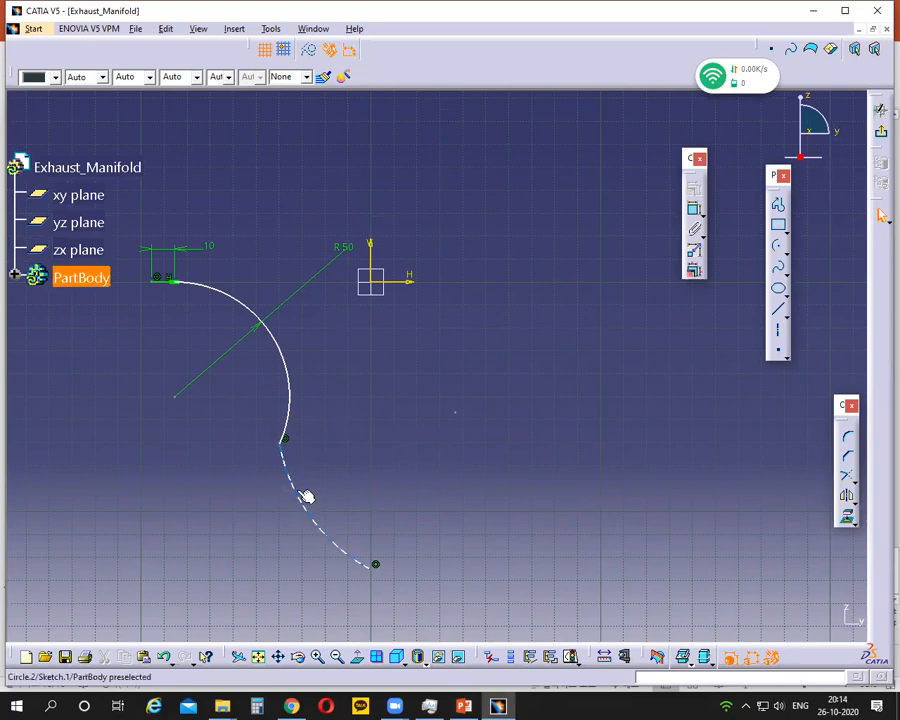
left_click(288, 436)
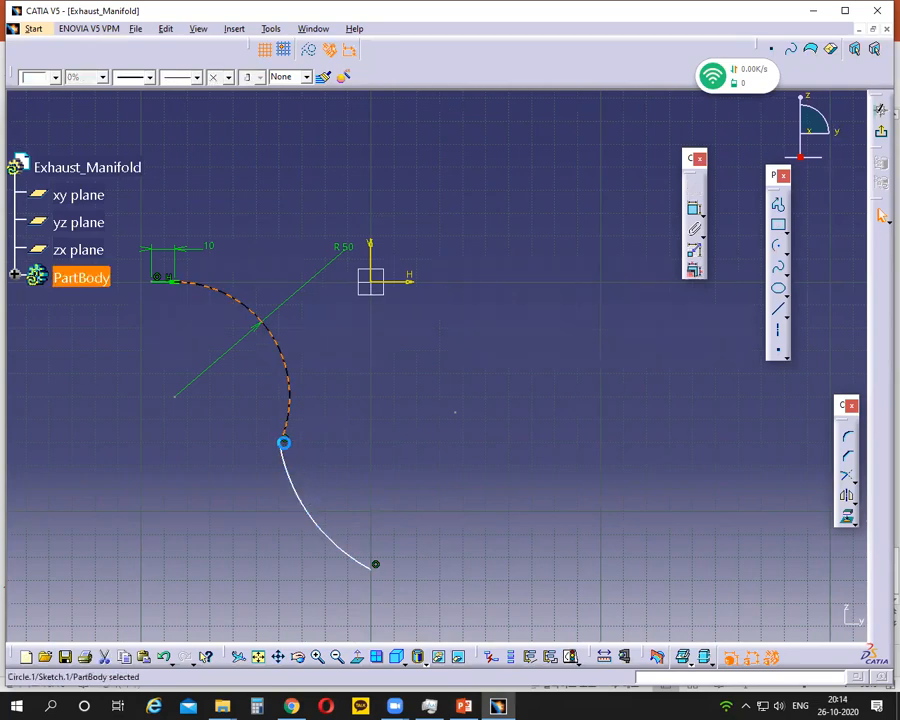
left_click(284, 462)
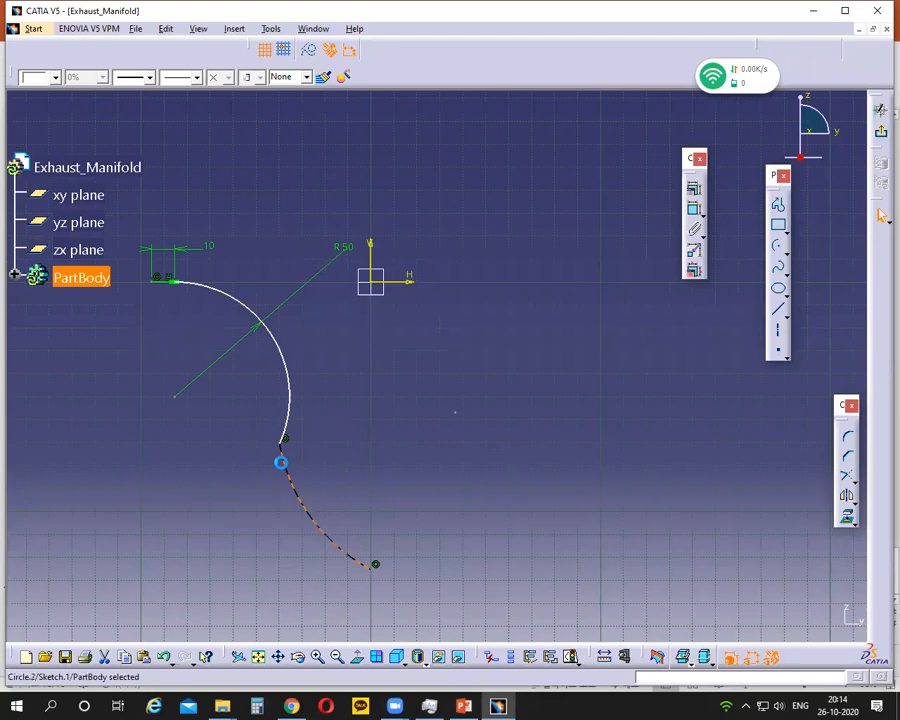
left_click(290, 424, "ctrl")
left_click(698, 192)
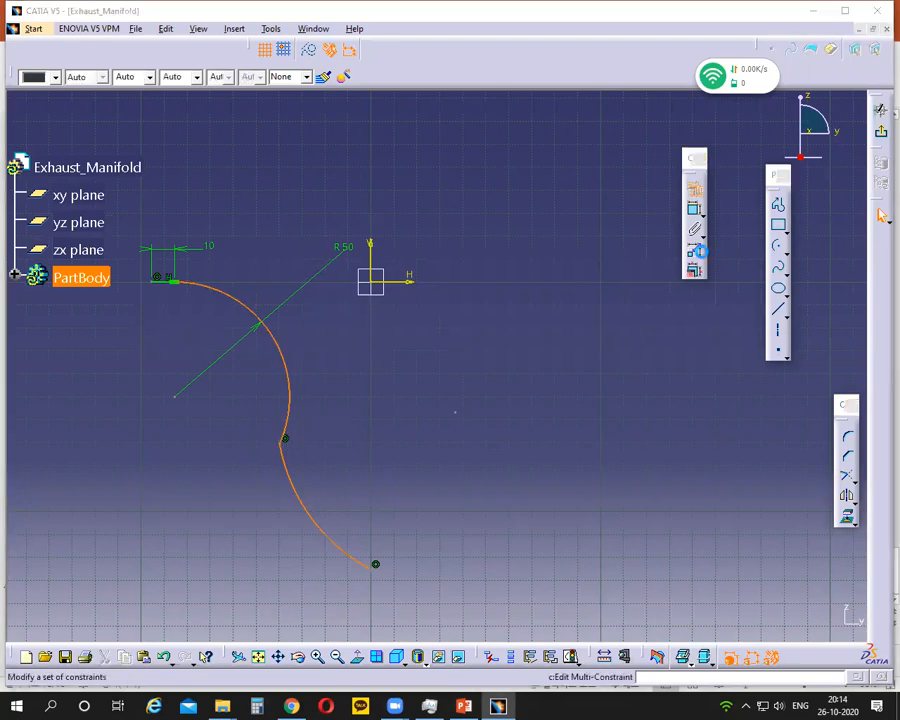
left_click(776, 265)
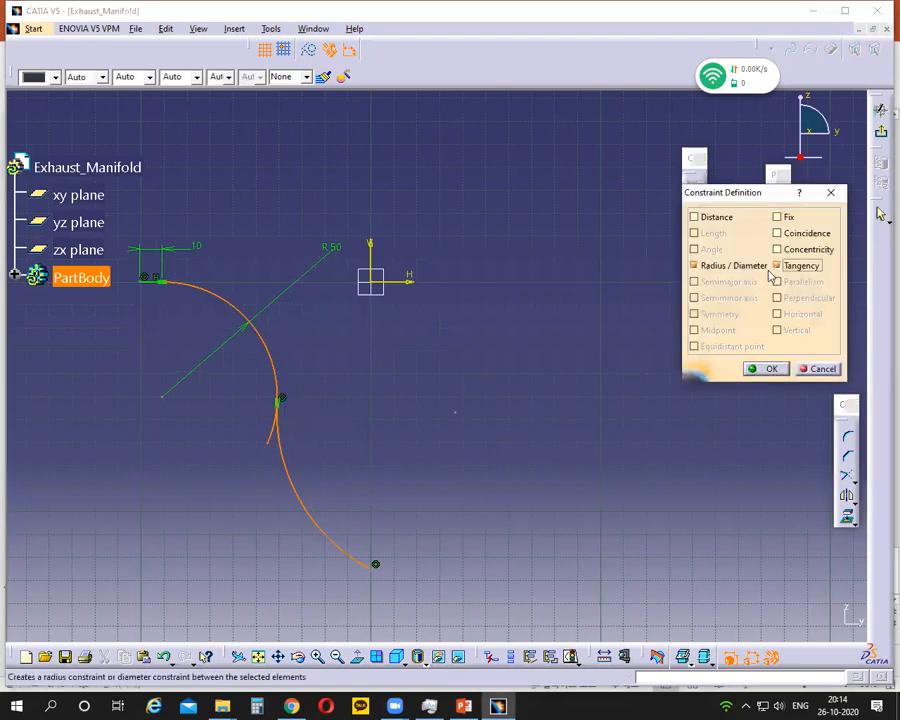
left_click(765, 370)
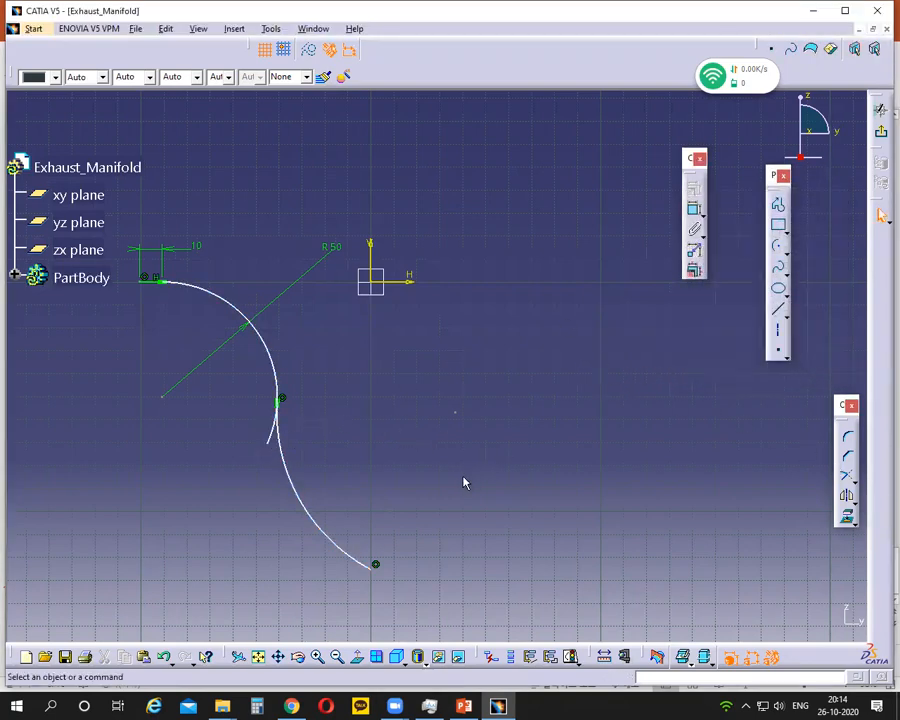
Step: Quick-trim the leftover end of the 50 mm radius arc that extends past its tangent point with the lower arc
middle_click_drag(463, 480, 458, 364, "ctrl")
middle_click_drag(303, 422, 749, 240)
middle_click_drag(560, 394, 540, 302, "ctrl")
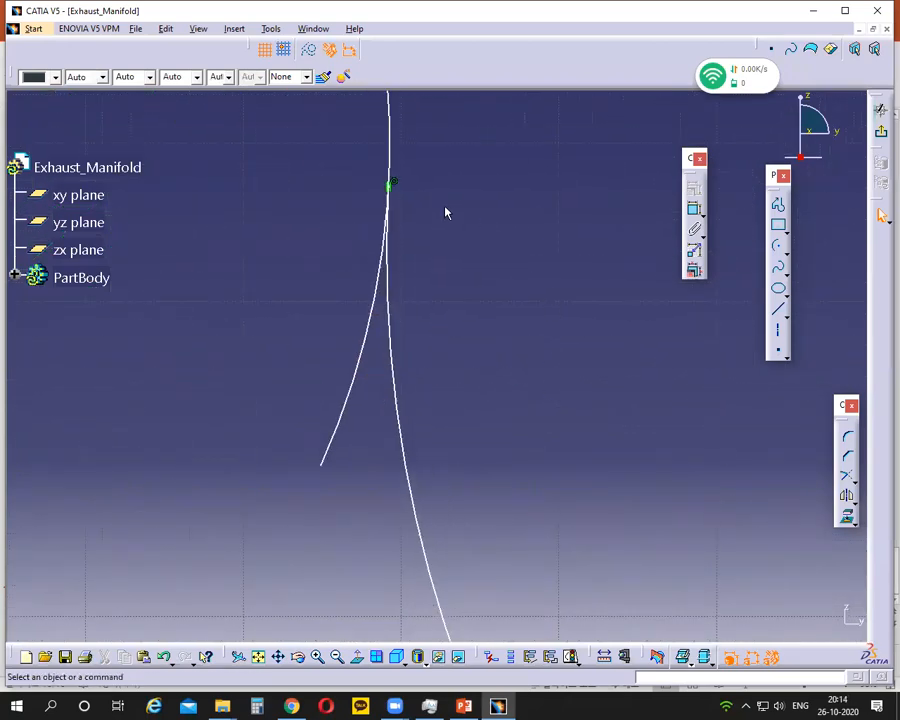
mouse_move(470, 218)
middle_mouse_down("ctrl")
mouse_move(452, 362)
mouse_move(450, 349)
middle_mouse_up("ctrl")
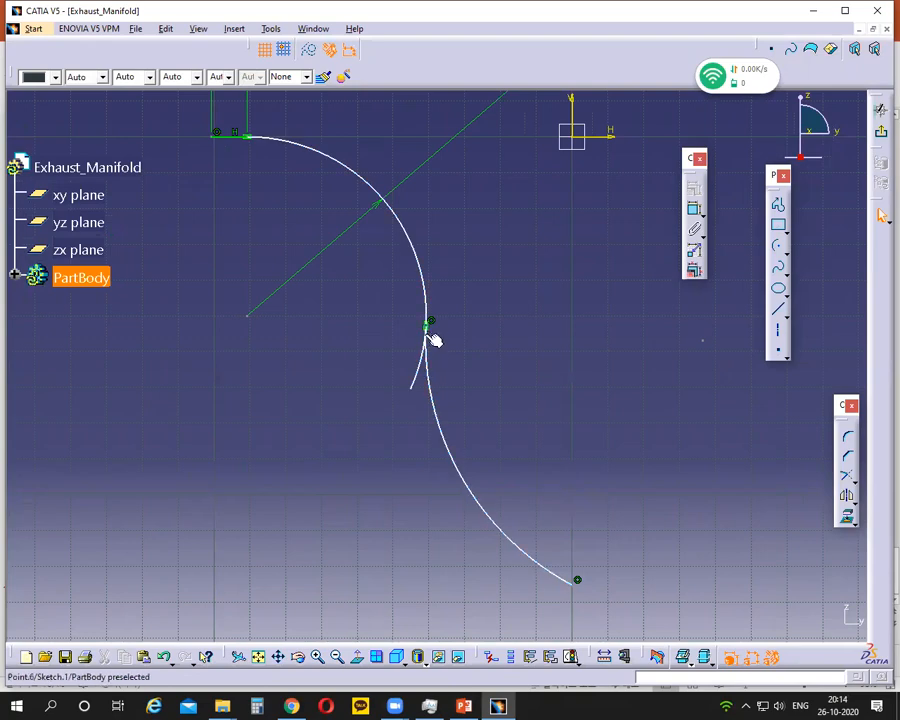
middle_click_drag(452, 328, 428, 341)
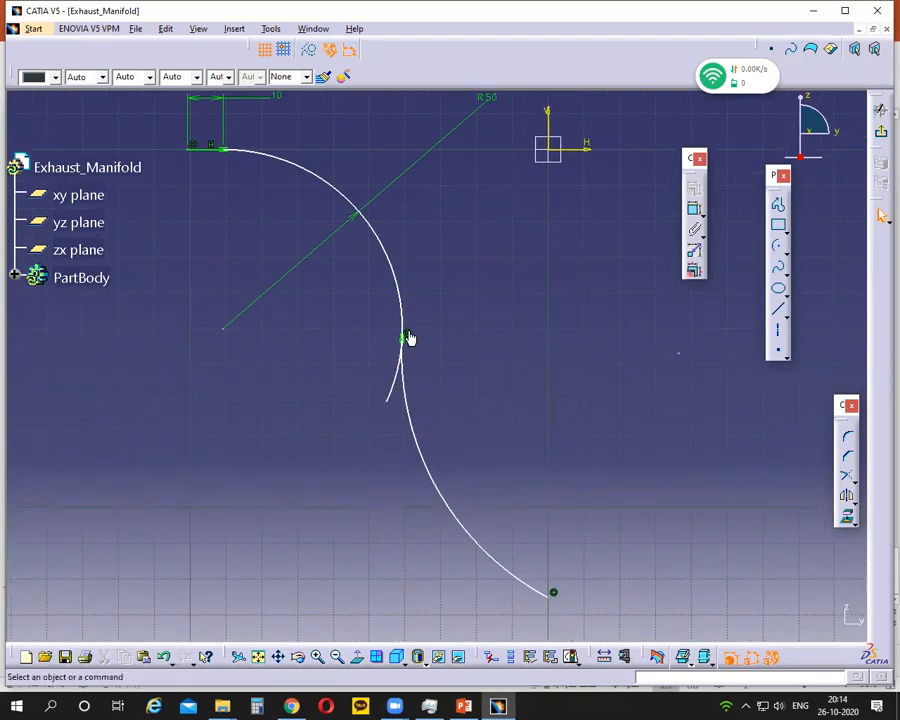
left_click(407, 335)
left_click(458, 351)
mouse_move(488, 359)
middle_mouse_down()
mouse_move(472, 335)
mouse_move(453, 333)
mouse_move(436, 364)
mouse_move(522, 336)
middle_mouse_up()
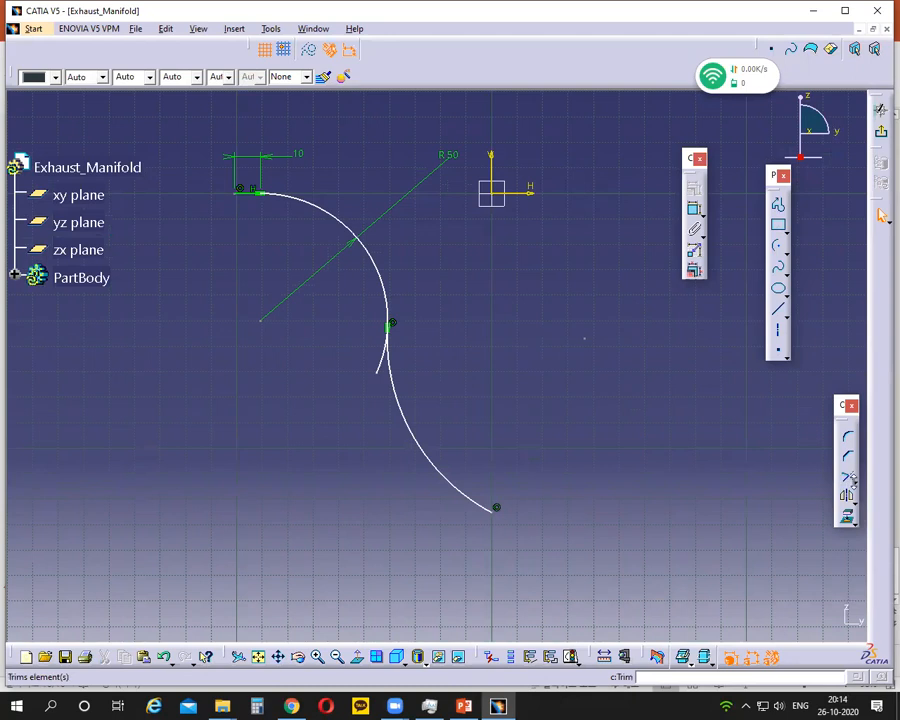
left_click(855, 482)
left_click(846, 492)
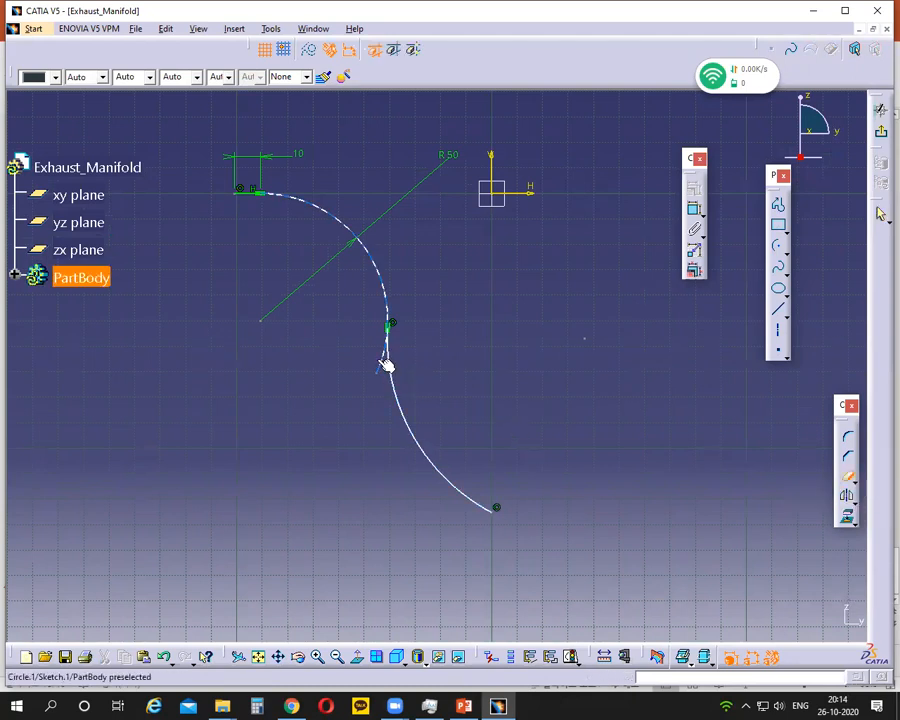
left_click(385, 362)
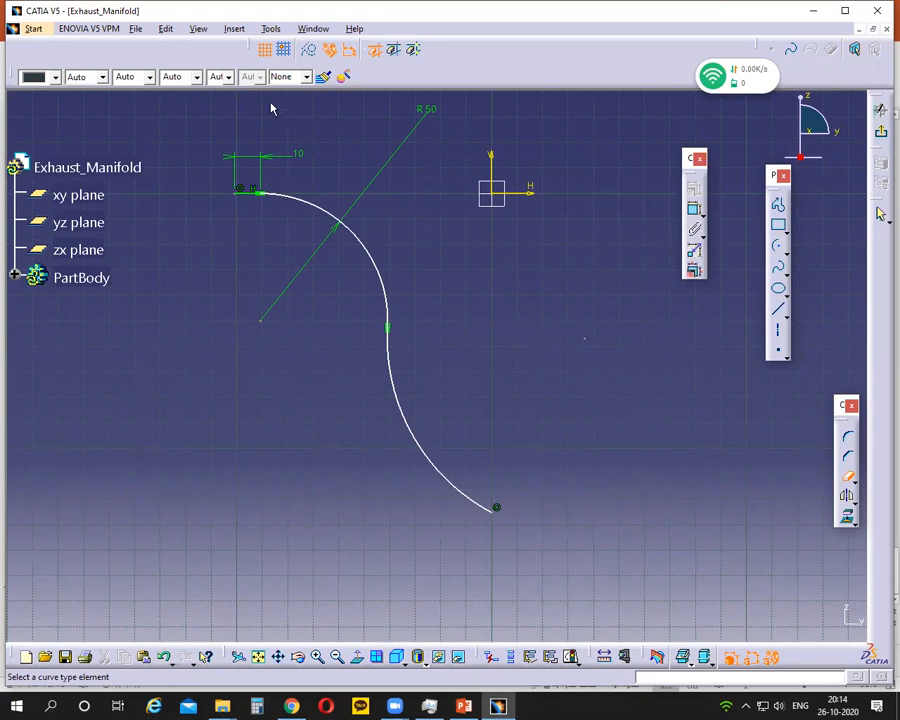
Step: Check the front view in the PowerPoint drawing and set the distance from the H axis to the lower arc's bottom endpoint to 90 mm
left_click(526, 193)
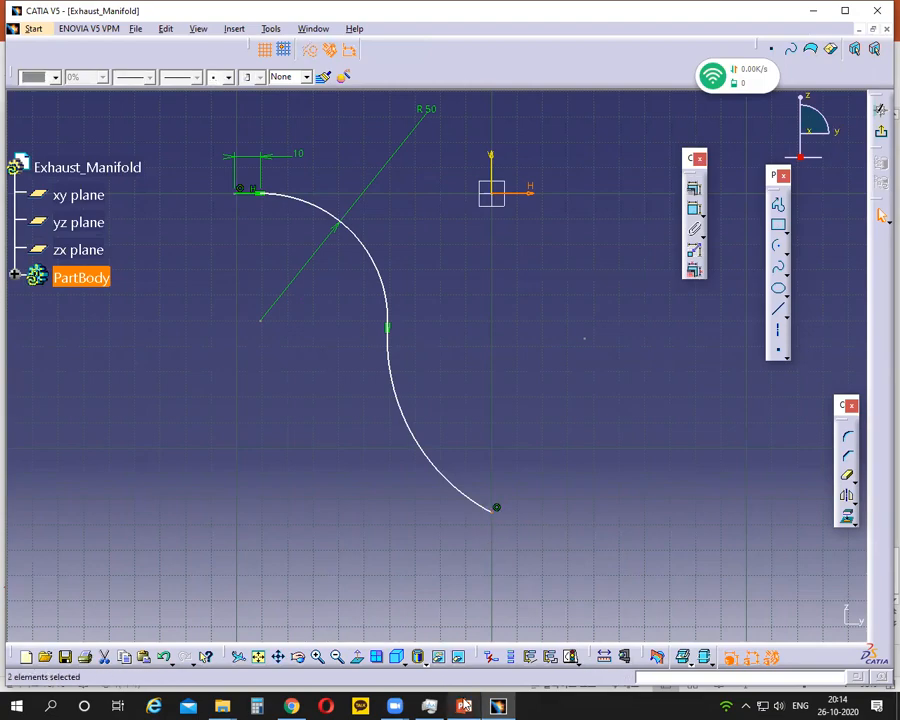
left_click(463, 706)
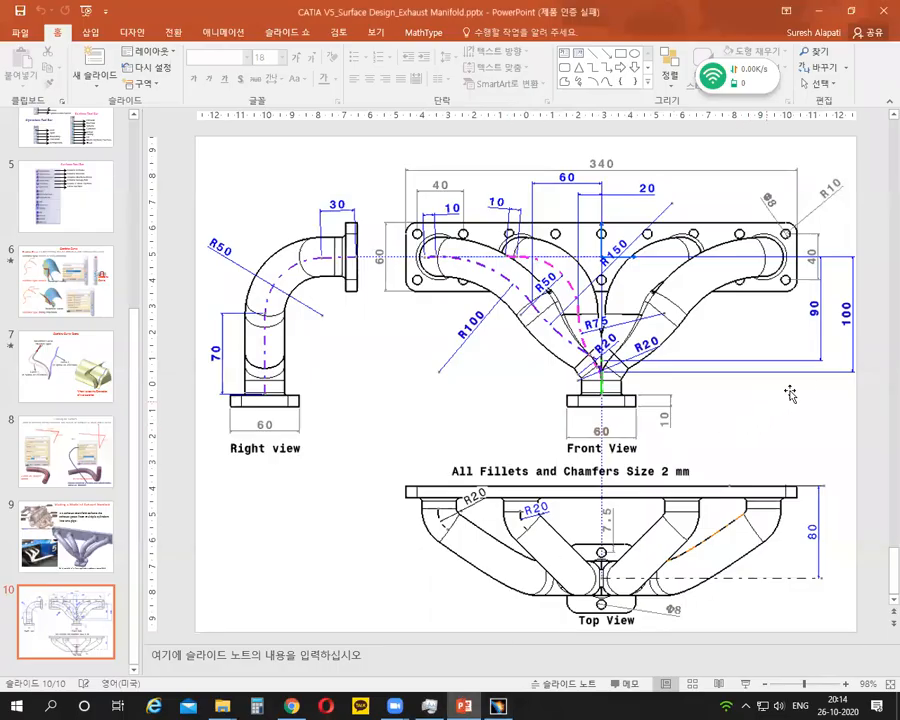
left_click(427, 107)
left_click_drag(818, 298, 822, 309)
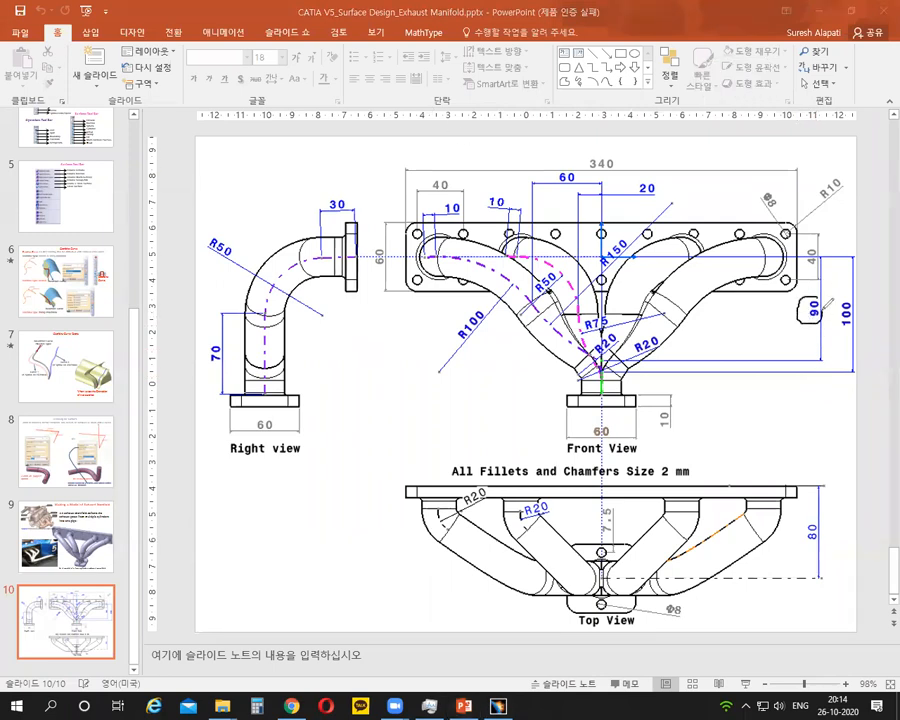
mouse_move(452, 259)
left_mouse_down()
mouse_move(486, 270)
mouse_move(545, 323)
left_mouse_up()
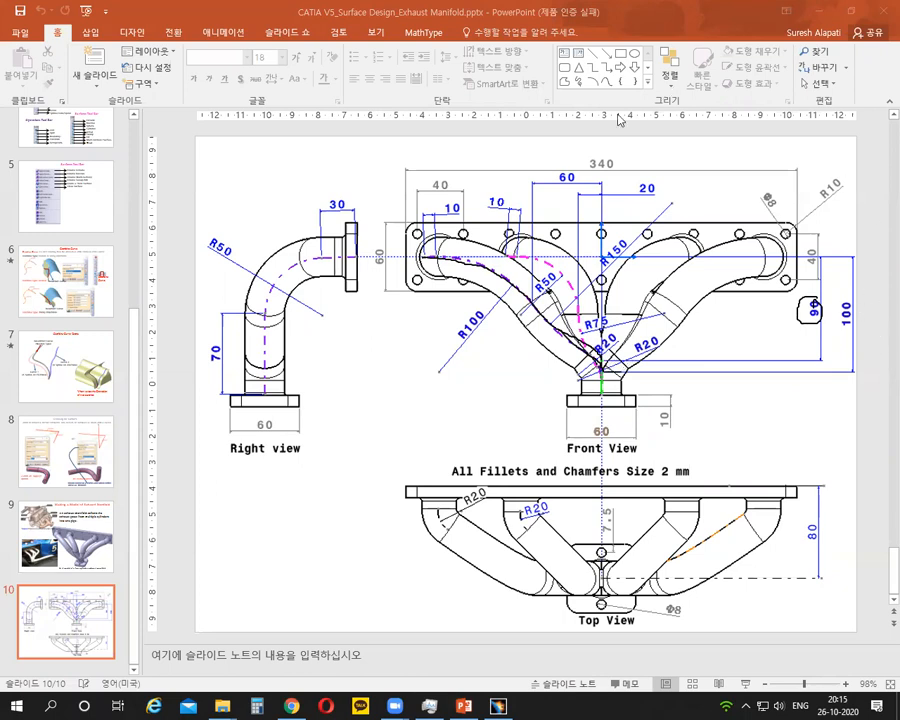
left_click(496, 704)
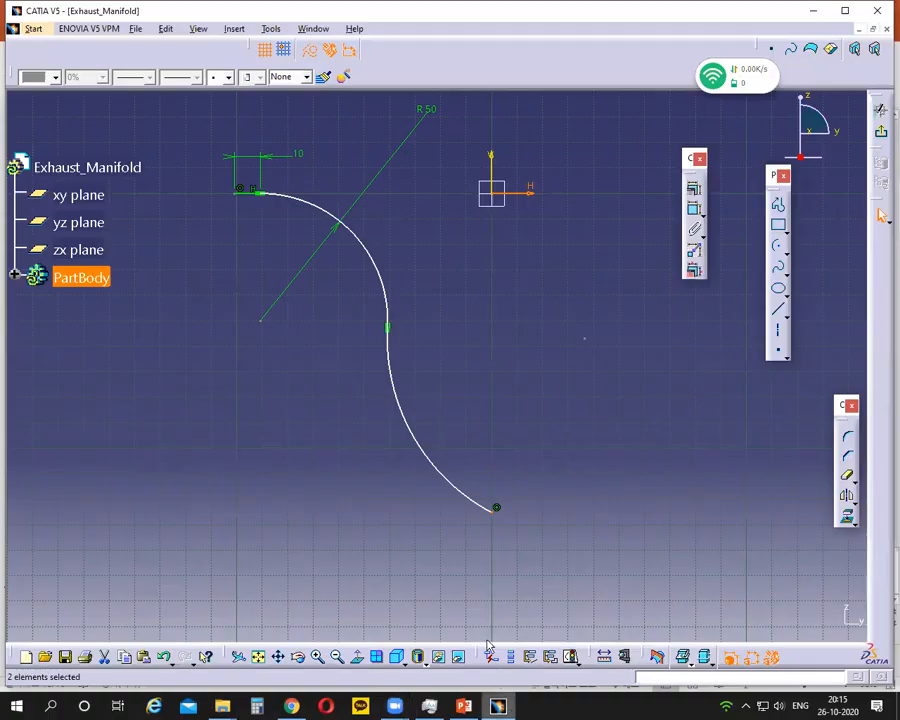
left_click(693, 208)
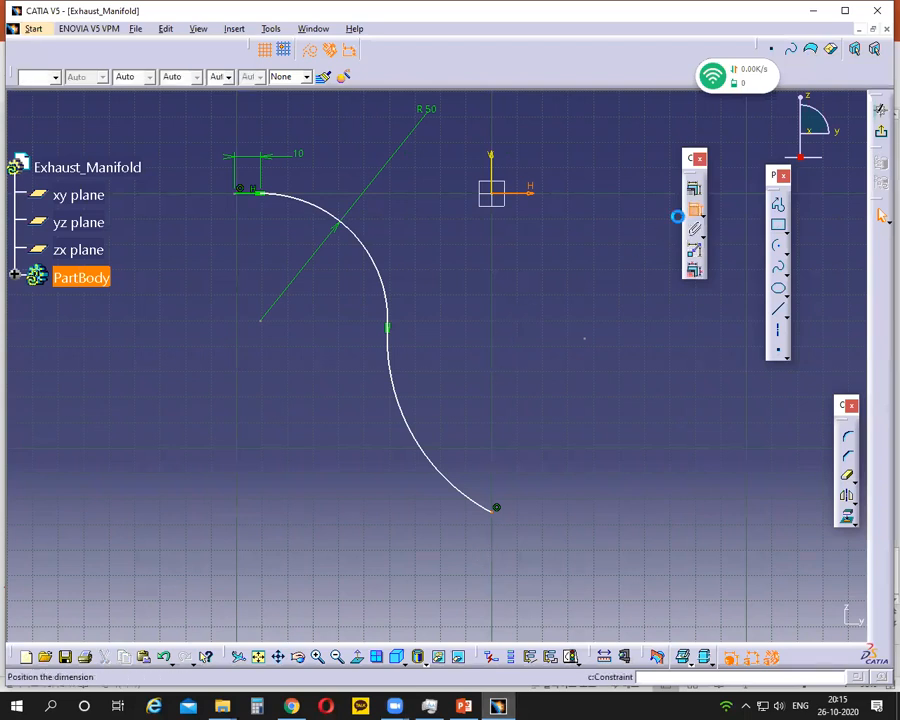
left_click(535, 353)
double_click(537, 352)
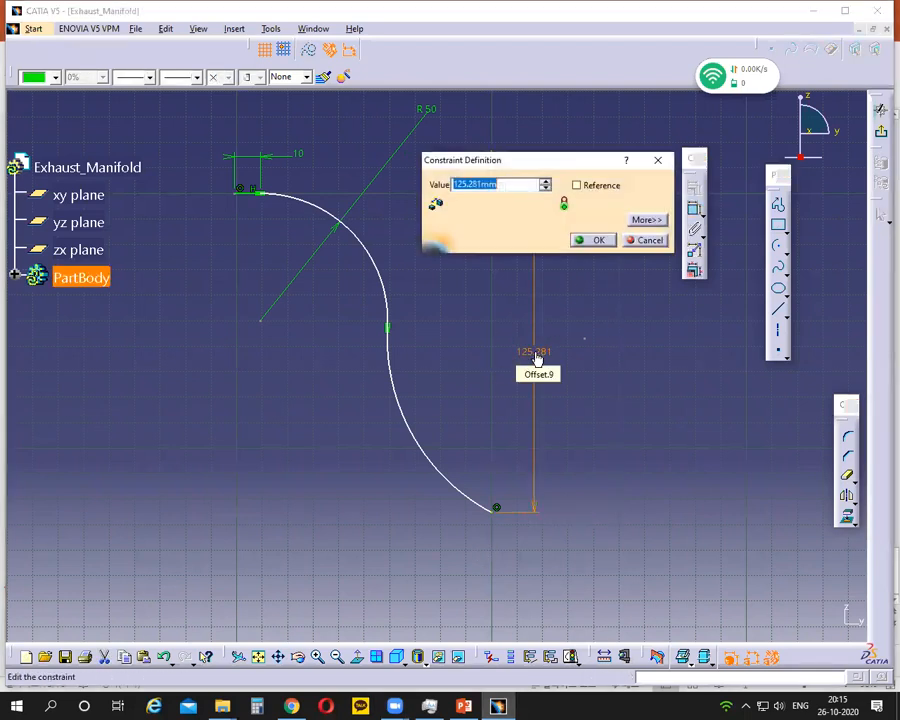
type("90")
key("Return")
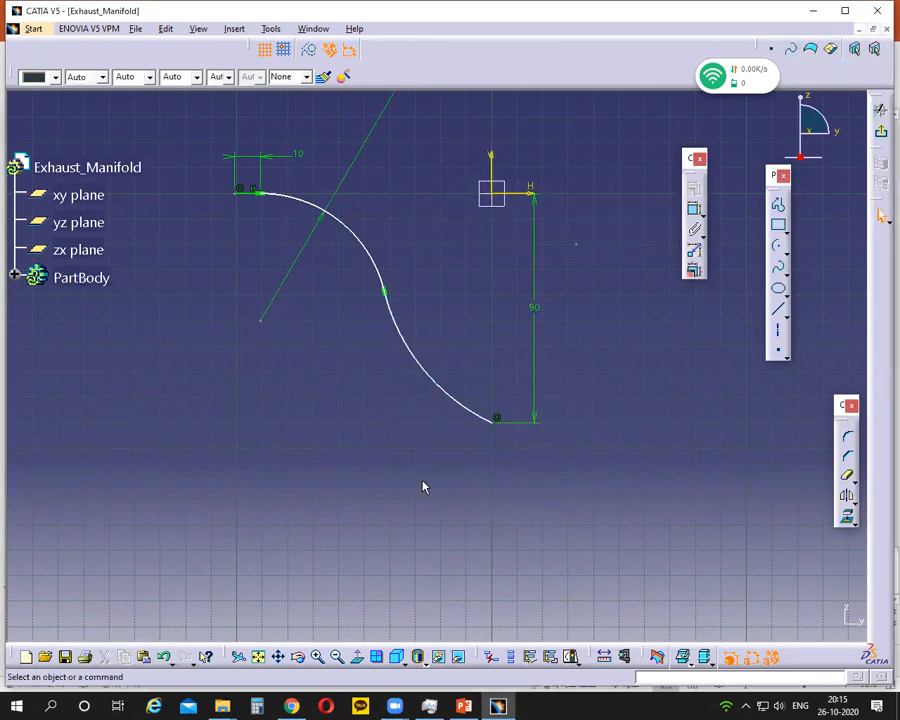
Step: Consult the PowerPoint drawing again and set the distance from the two arcs' junction point to the V axis to 20 mm
left_click(466, 706)
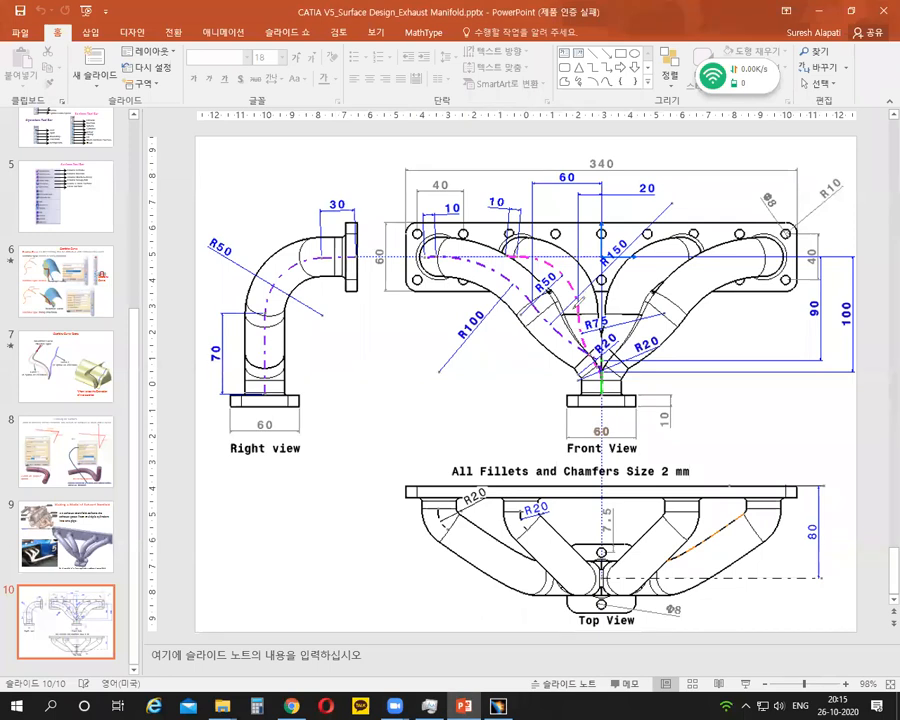
mouse_move(652, 181)
left_mouse_down()
mouse_move(639, 183)
mouse_move(666, 180)
left_mouse_up()
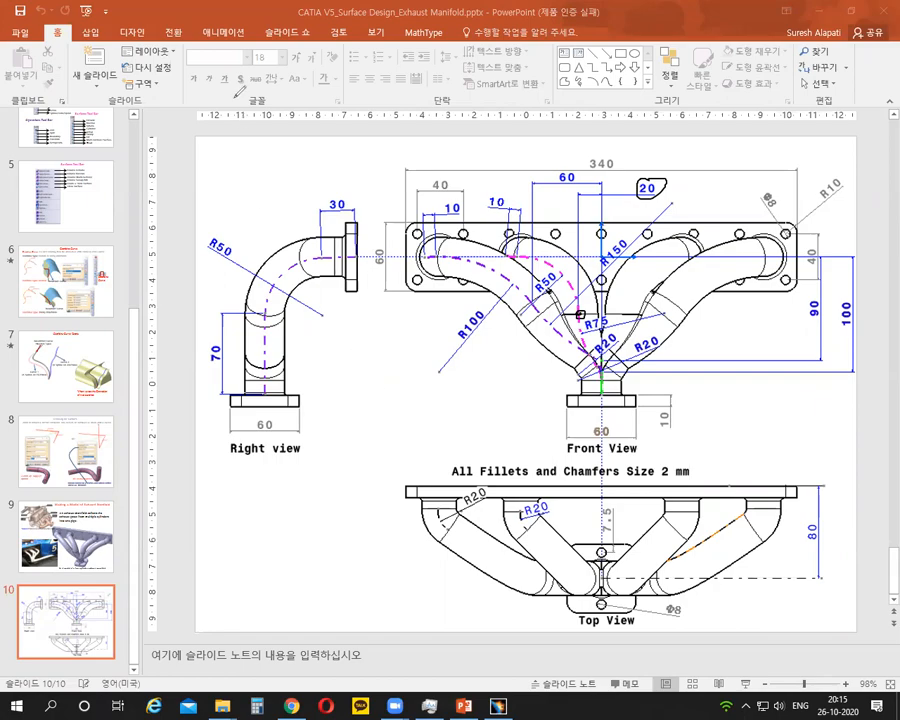
mouse_move(491, 698)
left_click(503, 621)
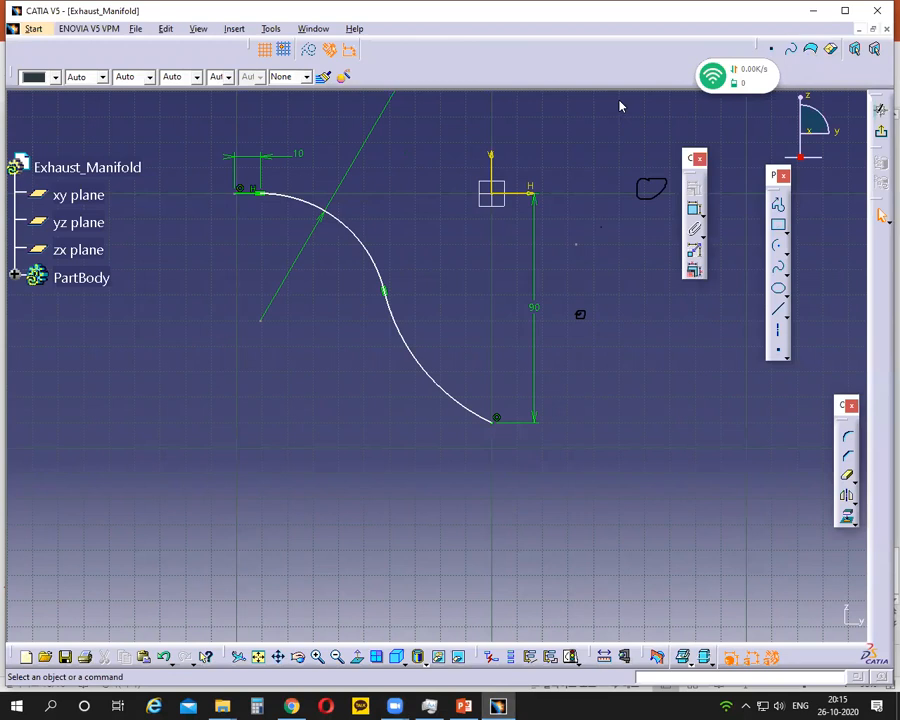
left_click(387, 293)
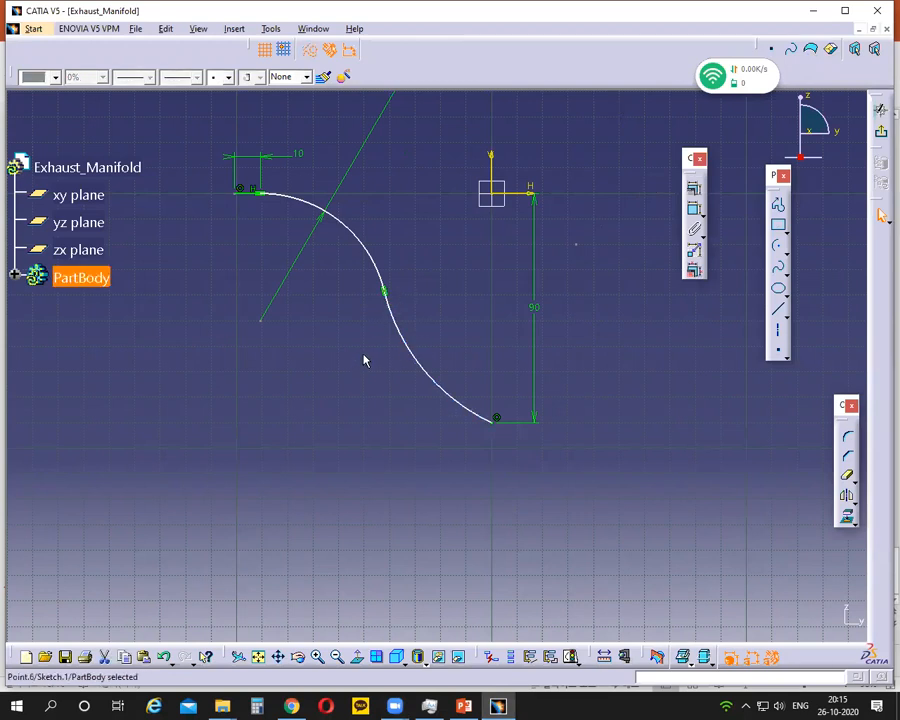
left_click(493, 172, "ctrl")
left_click(694, 208)
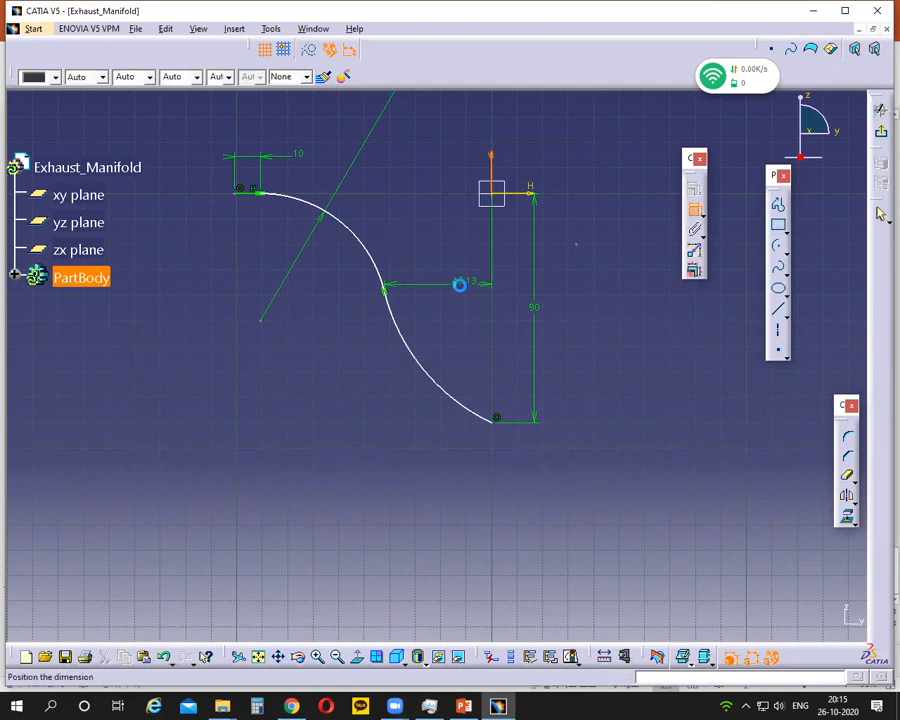
left_click(468, 291)
double_click(457, 286)
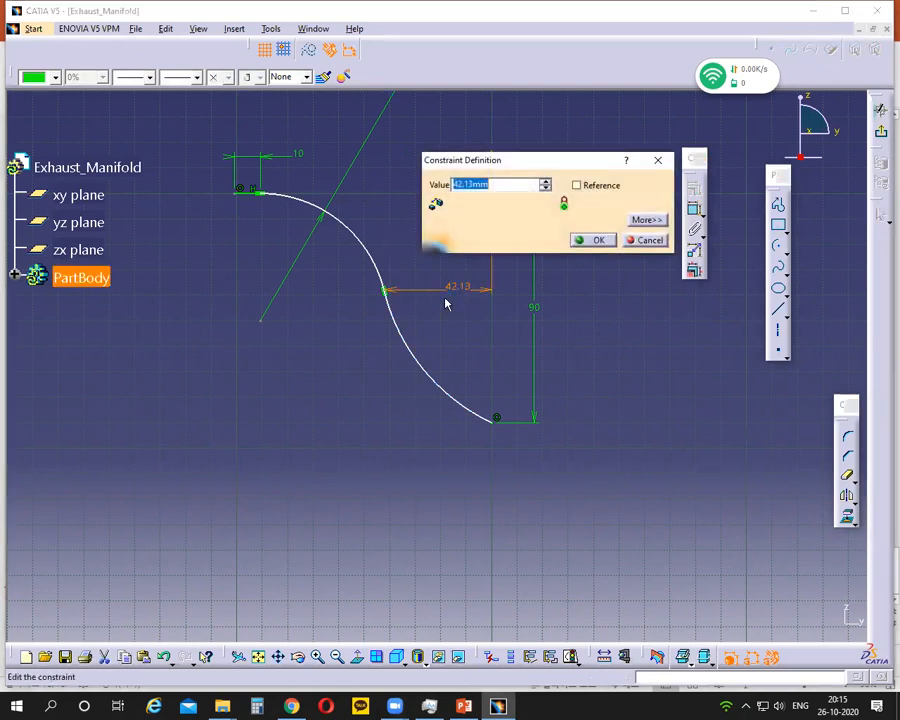
type("20")
key("Return")
left_click(417, 385)
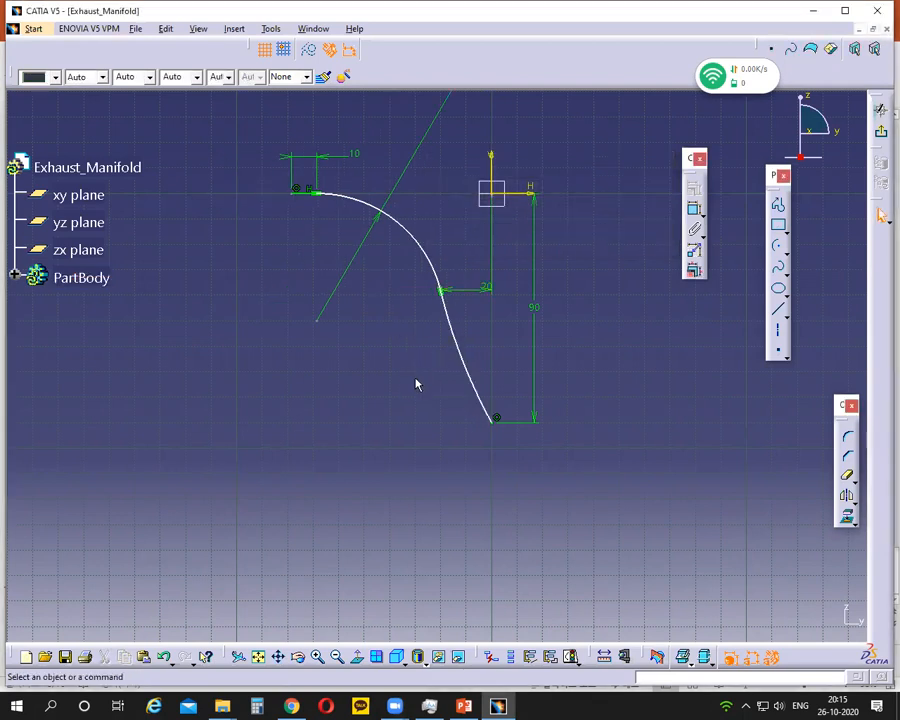
Step: Look up the lower arc's radius in the PowerPoint drawing, dimension that arc in the sketch and set its radius to 75 mm
left_click(461, 348)
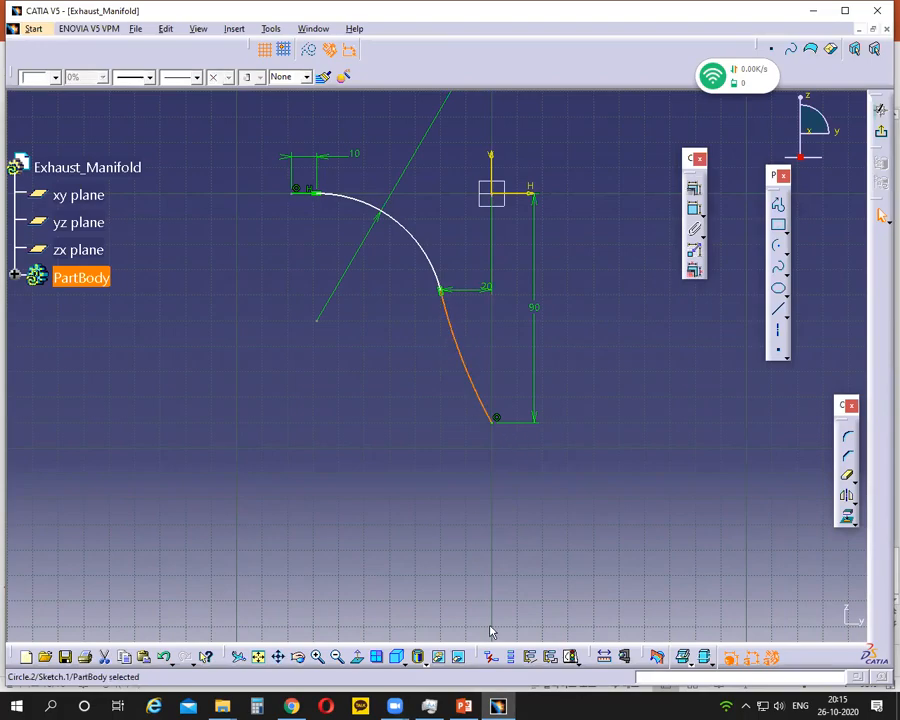
left_click(466, 706)
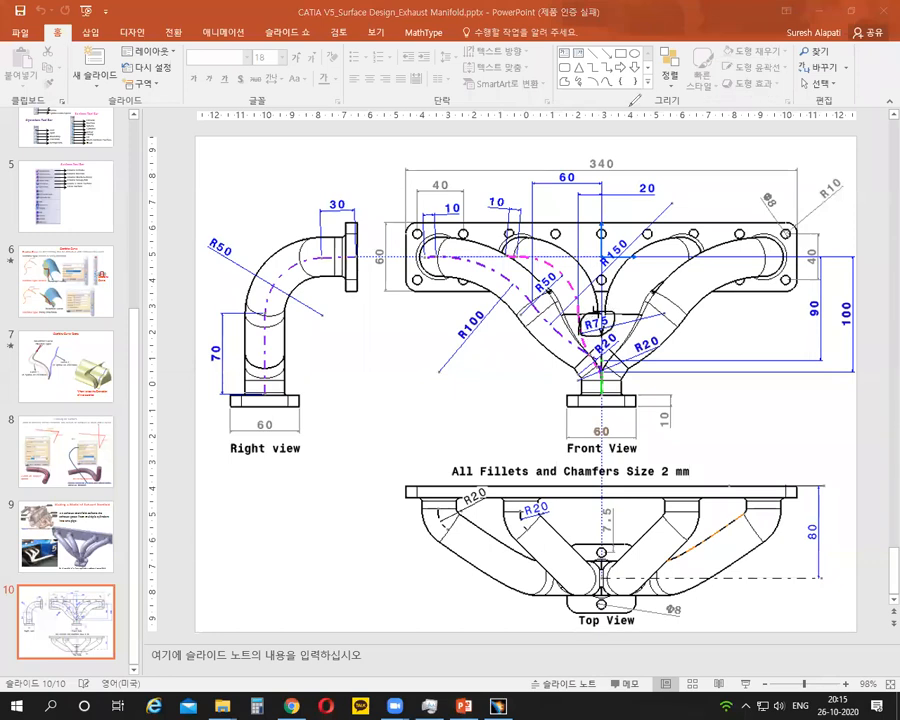
left_click(500, 706)
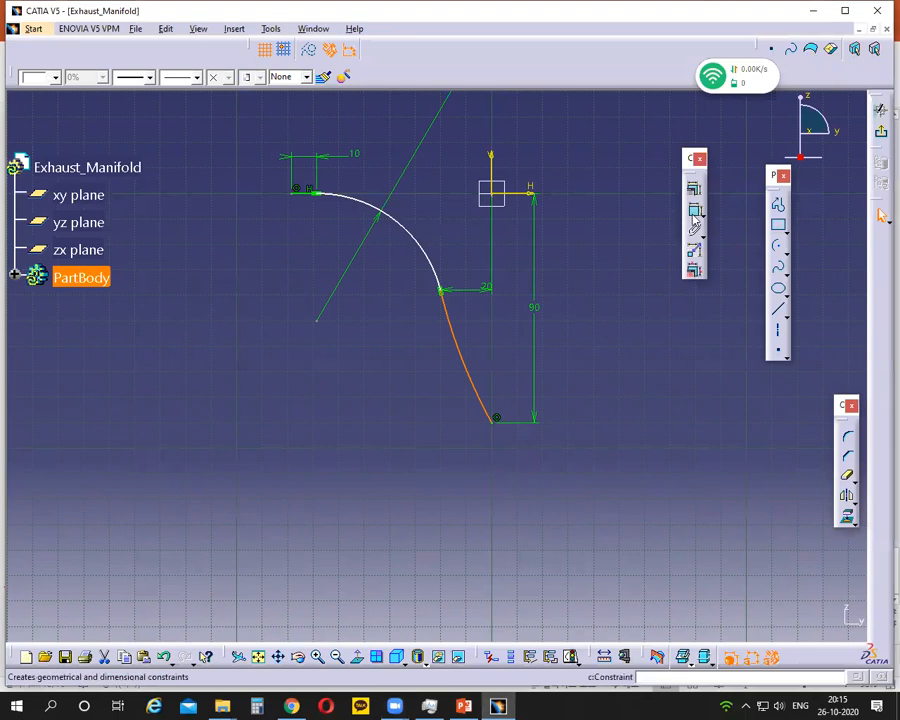
left_click(418, 378)
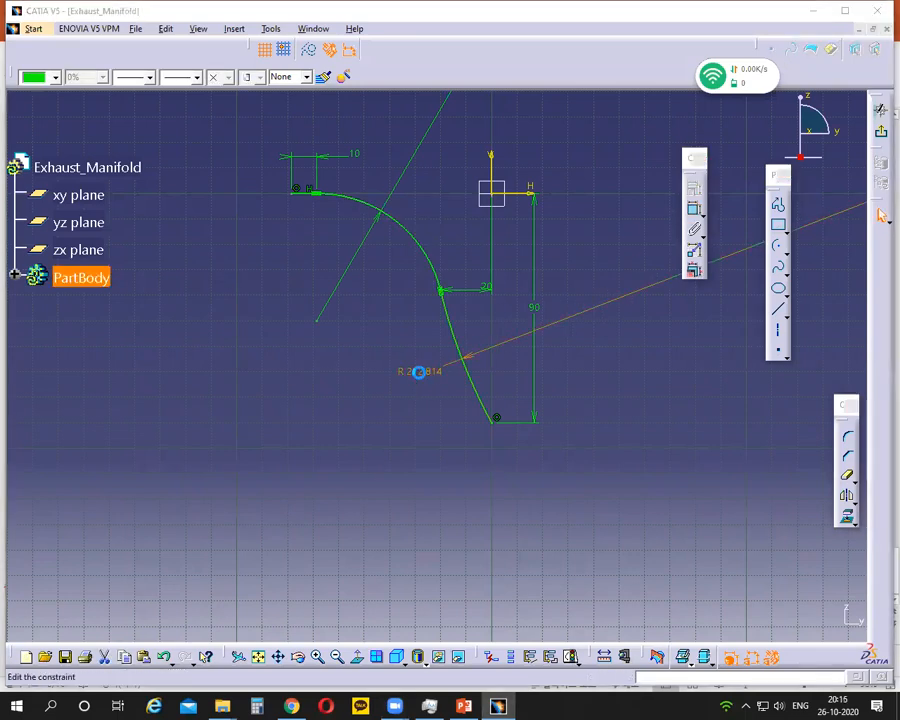
double_click(419, 372)
type("75")
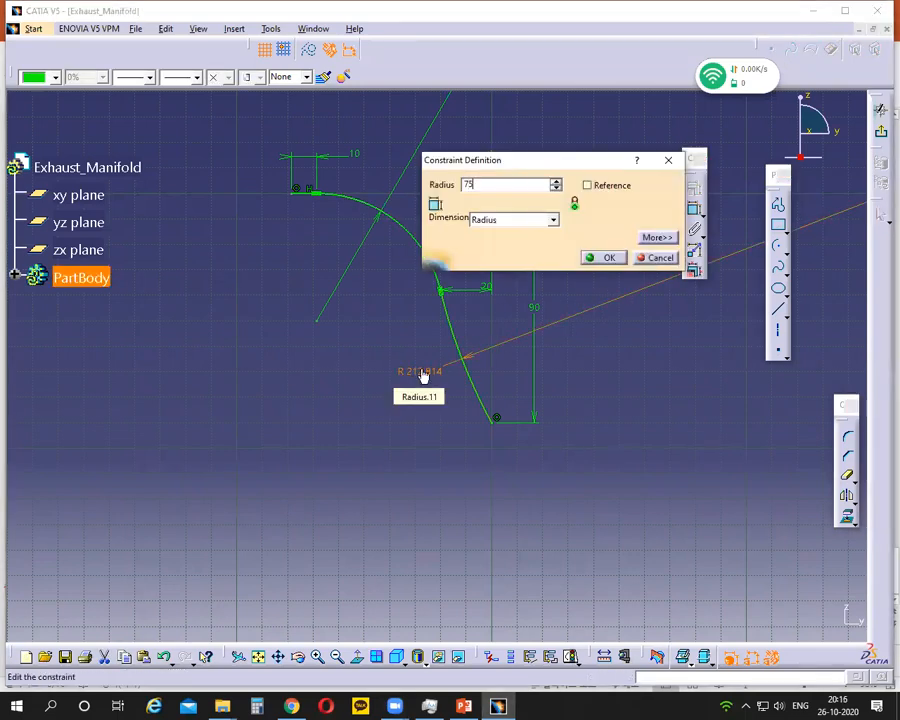
key("Return")
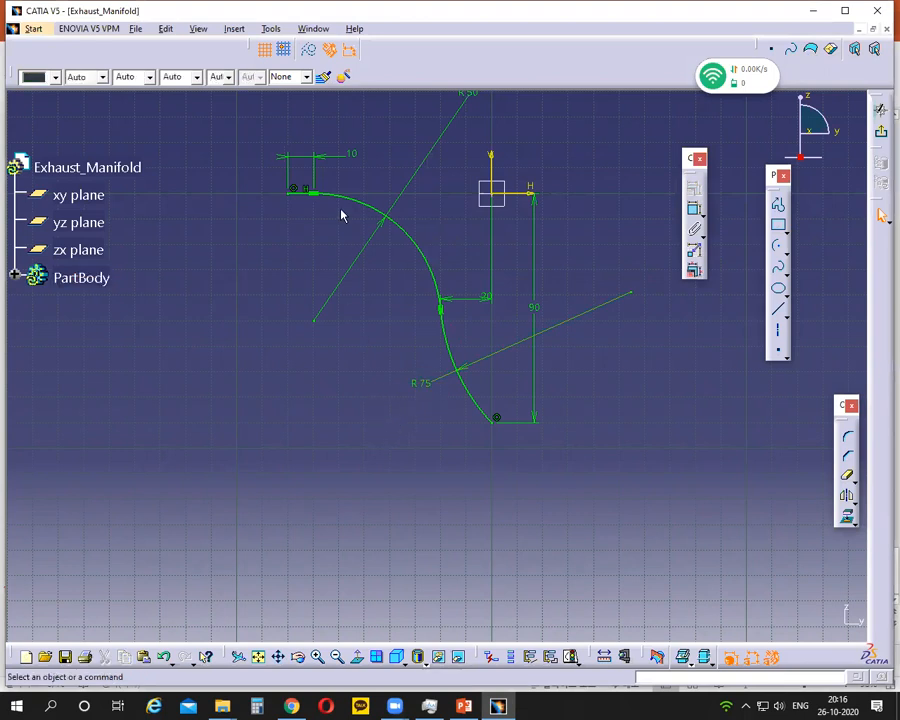
mouse_move(293, 147)
left_mouse_down()
mouse_move(277, 170)
mouse_move(315, 297)
mouse_move(395, 451)
mouse_move(603, 342)
mouse_move(534, 161)
mouse_move(285, 152)
left_mouse_up()
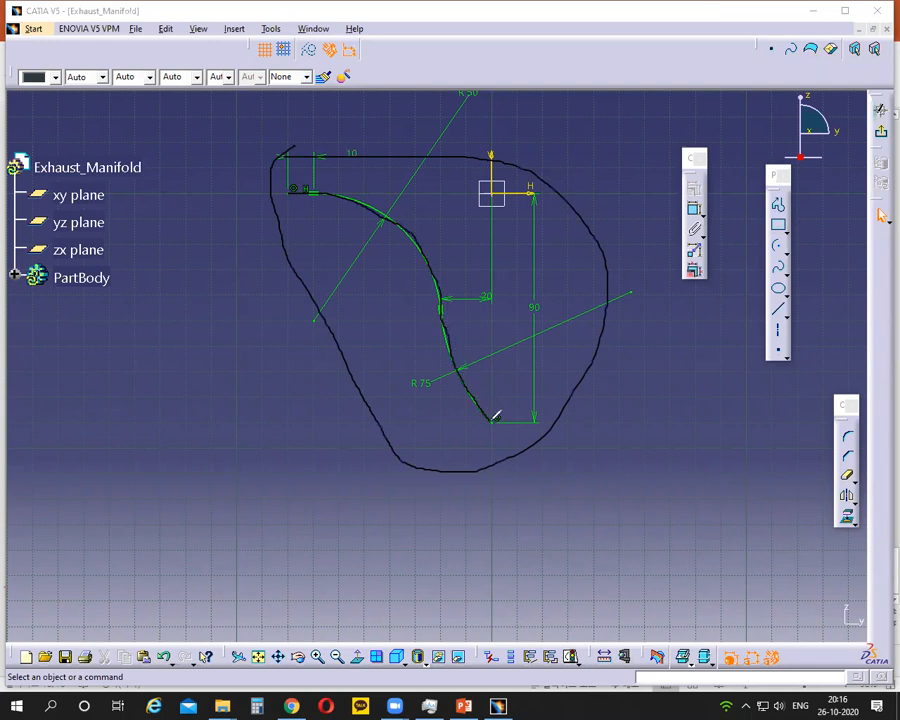
left_click(615, 112)
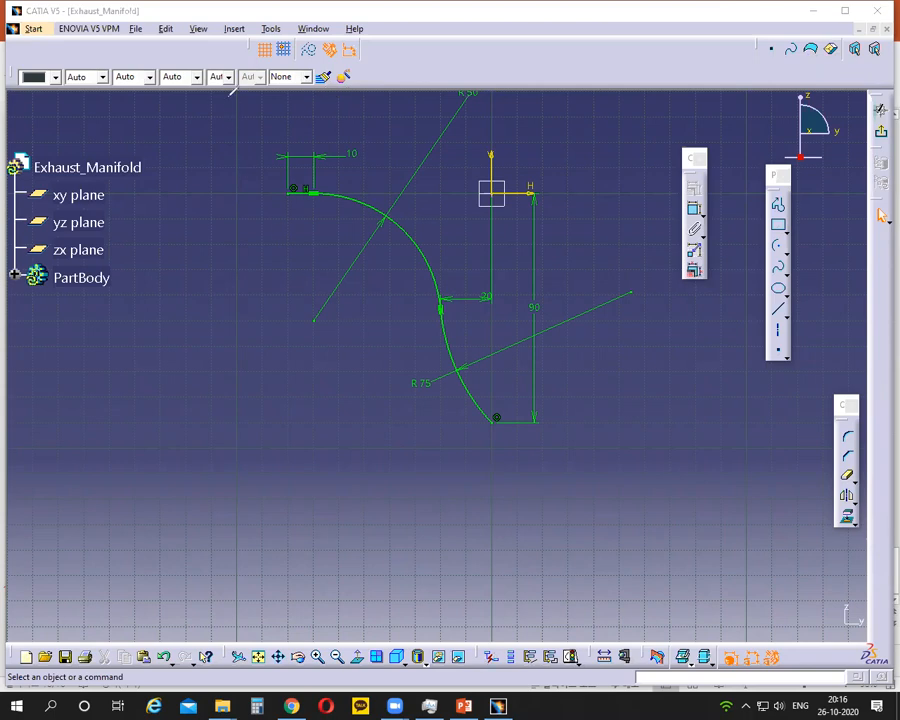
Step: Review the outer pipe's path in the PowerPoint front view, exit the finished inner-pipe sketch and start a new sketch on the yz plane
left_click(463, 706)
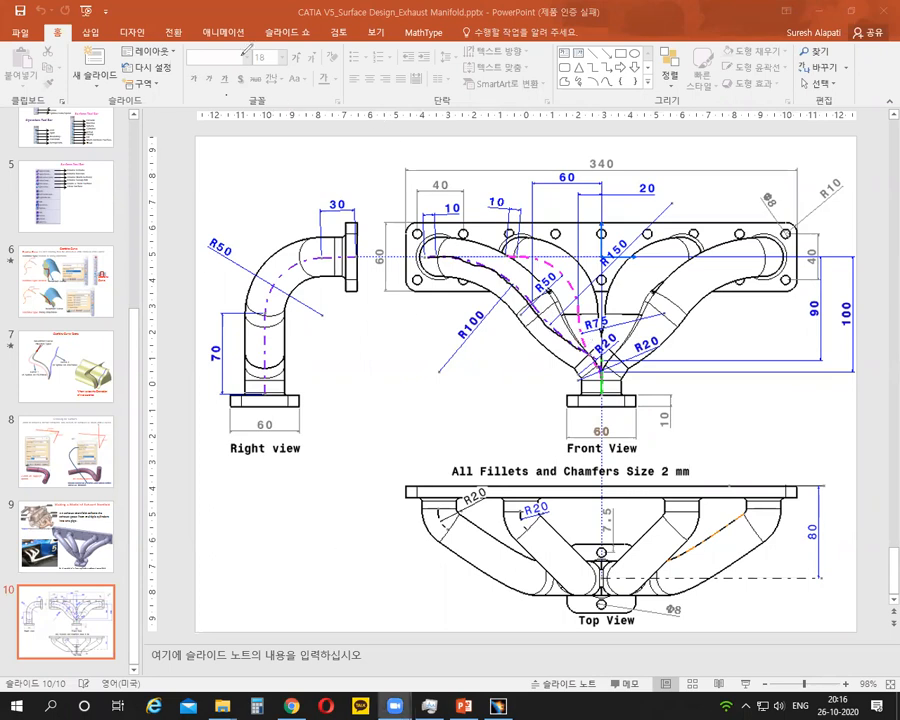
left_click(499, 706)
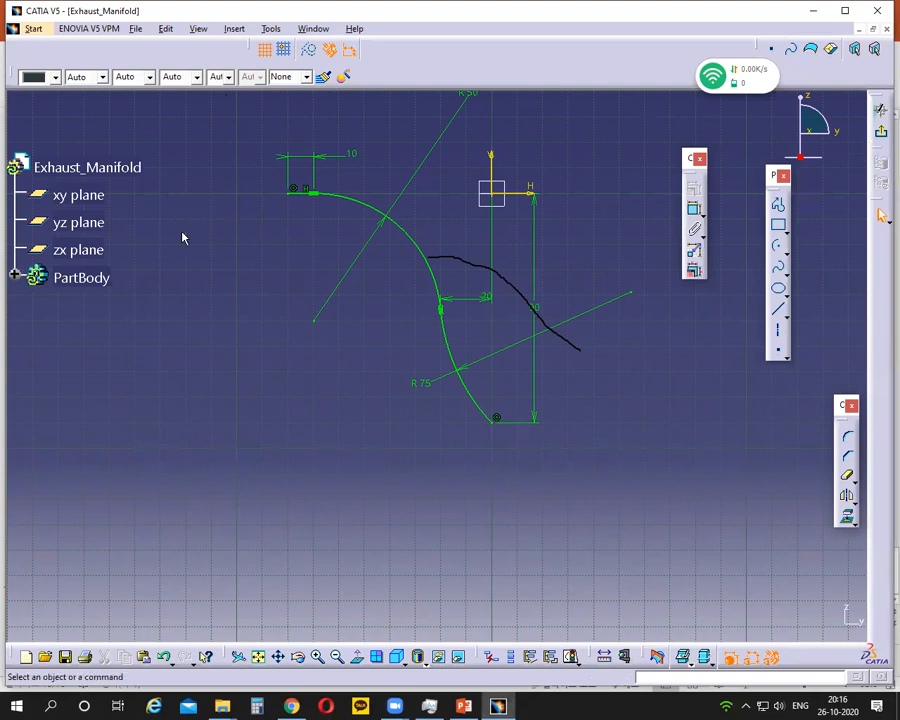
left_click(880, 109)
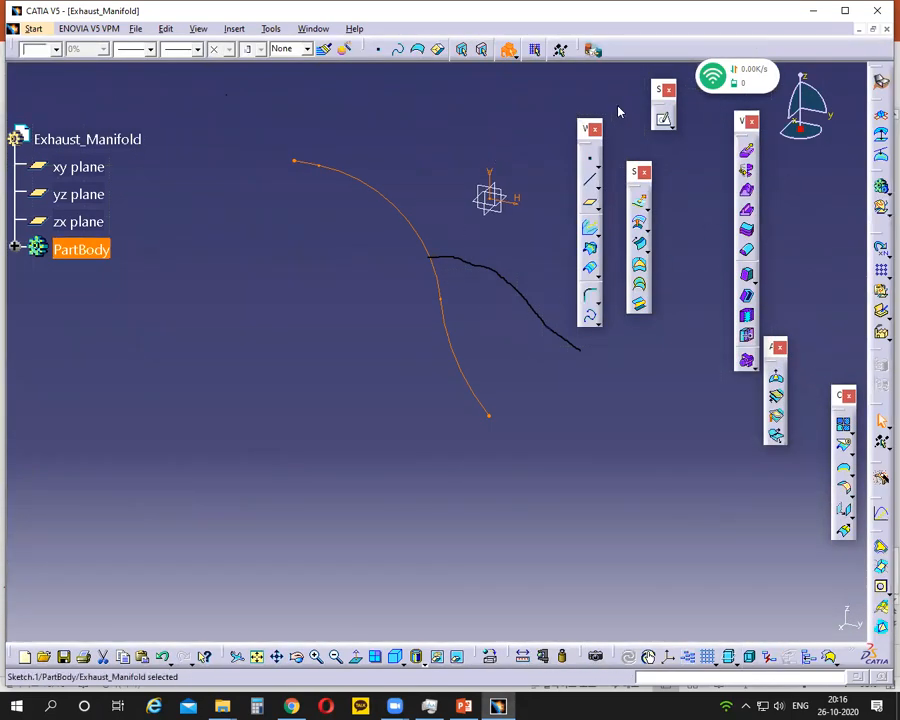
left_click(72, 195)
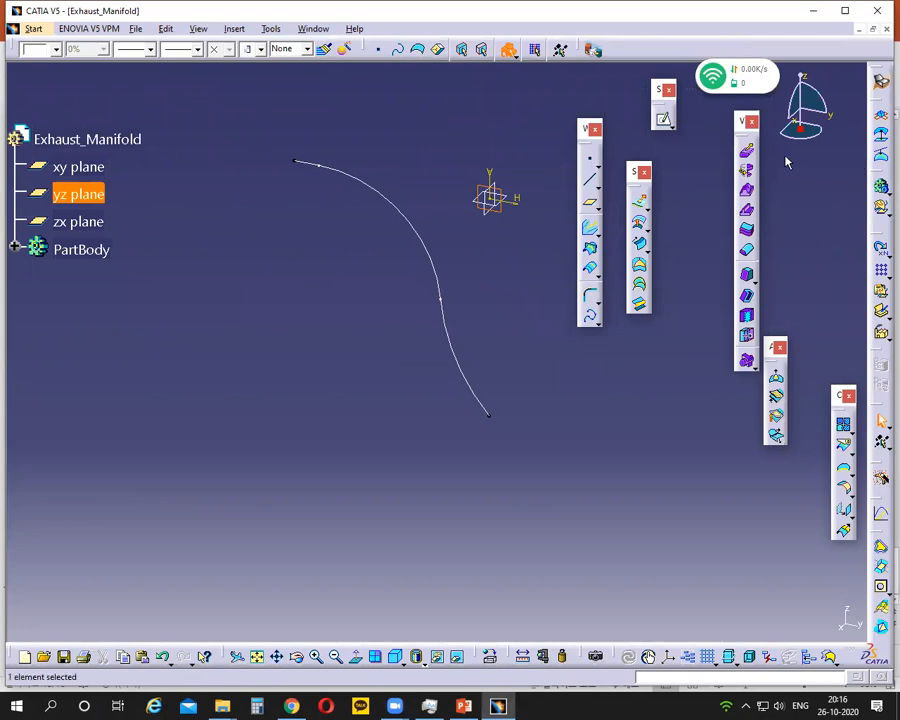
left_click(666, 118)
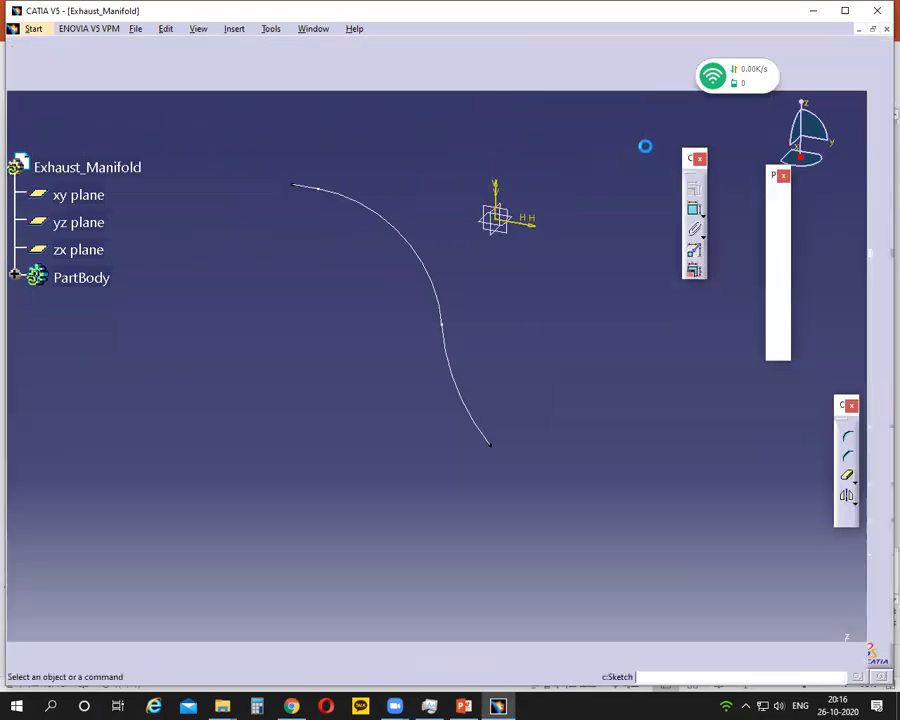
Step: Check the front view in the PowerPoint drawing and sketch a horizontal line about 12 mm long on the H axis, left of the inner curve
mouse_move(602, 333)
middle_mouse_down()
mouse_move(605, 301)
mouse_move(619, 301)
middle_mouse_up()
left_click(468, 704)
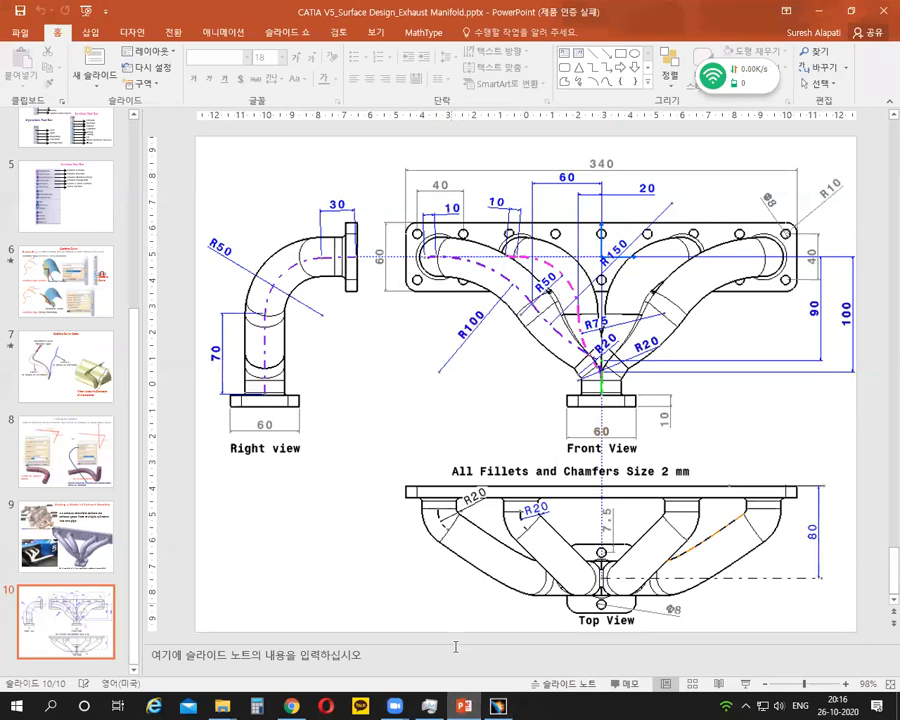
left_click(466, 704)
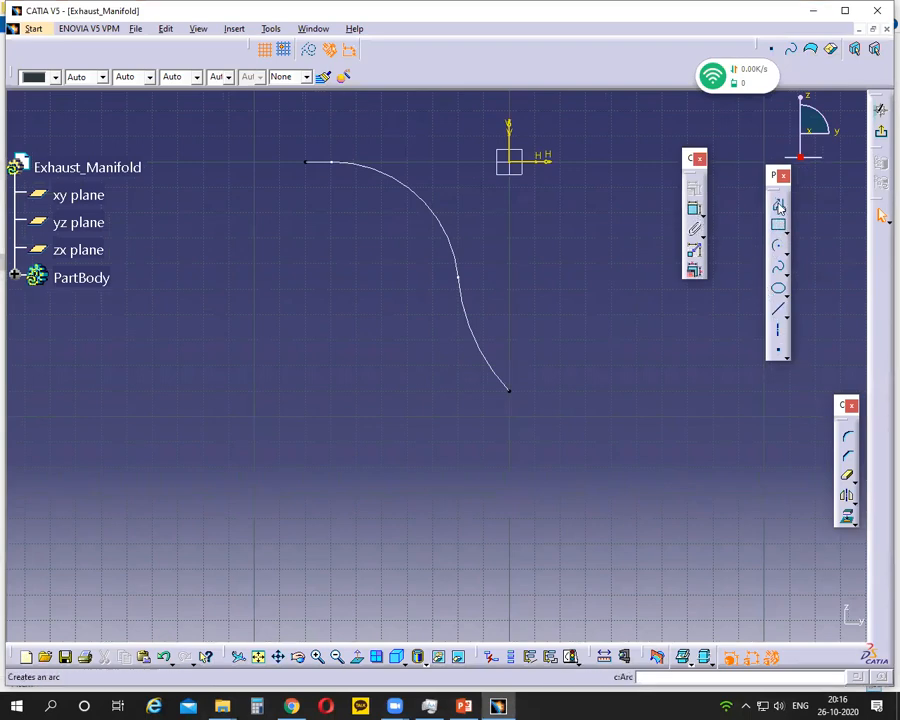
left_click(778, 310)
left_click(182, 161)
left_click(213, 161)
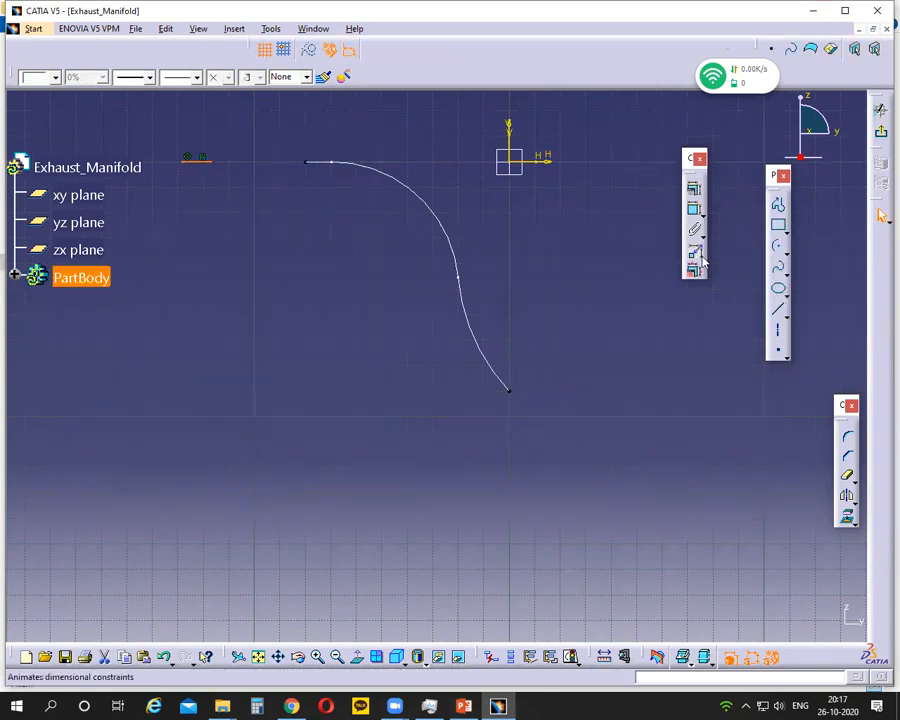
Step: Sketch a centre-based arc of about 94 mm radius curving down from the short line's right end, with its centre below the line
left_click(778, 247)
left_click(198, 399)
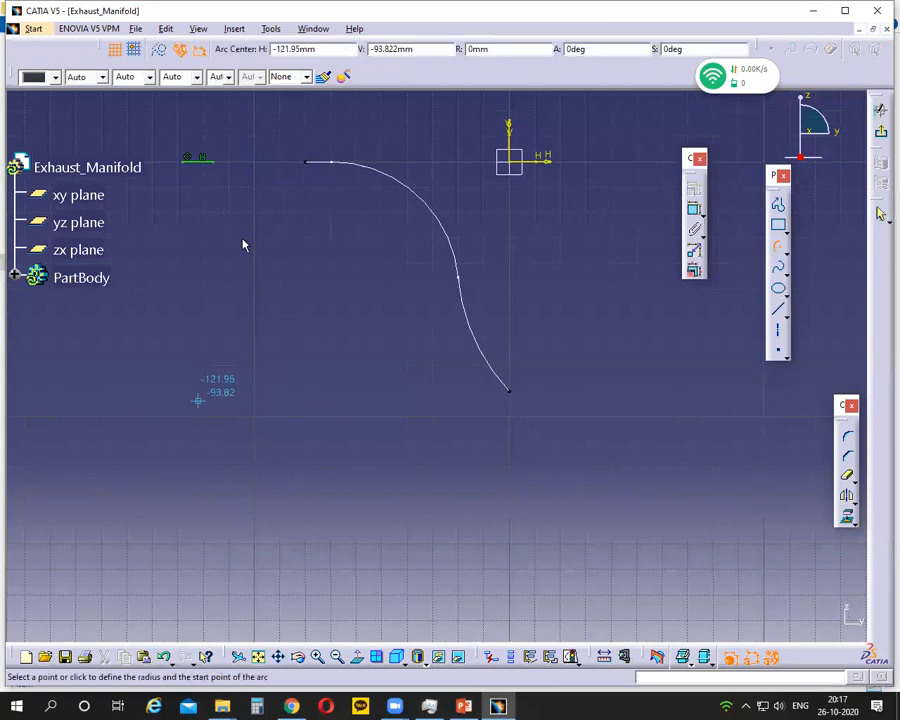
left_click(213, 166)
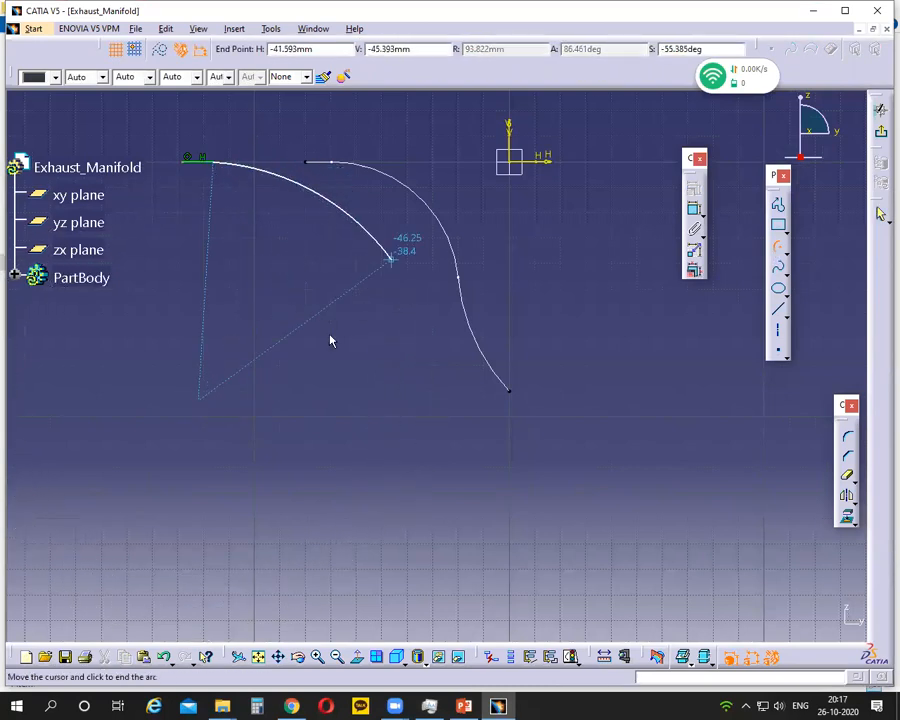
left_click(340, 409)
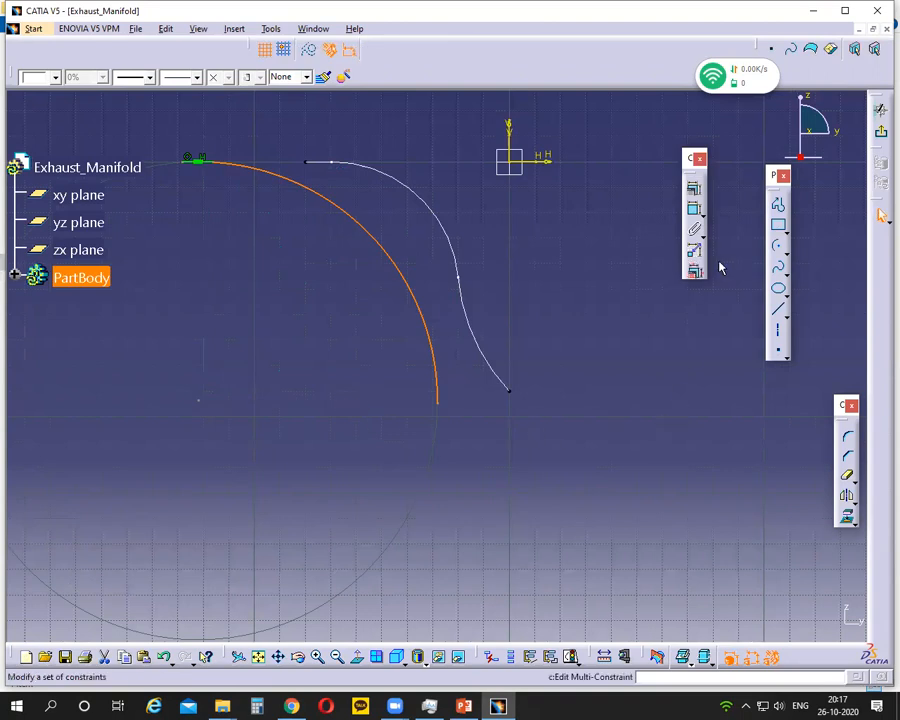
Step: Sketch an oppositely curved arc of about 114 mm radius from the first arc's lower end down to the V axis
left_click(778, 247)
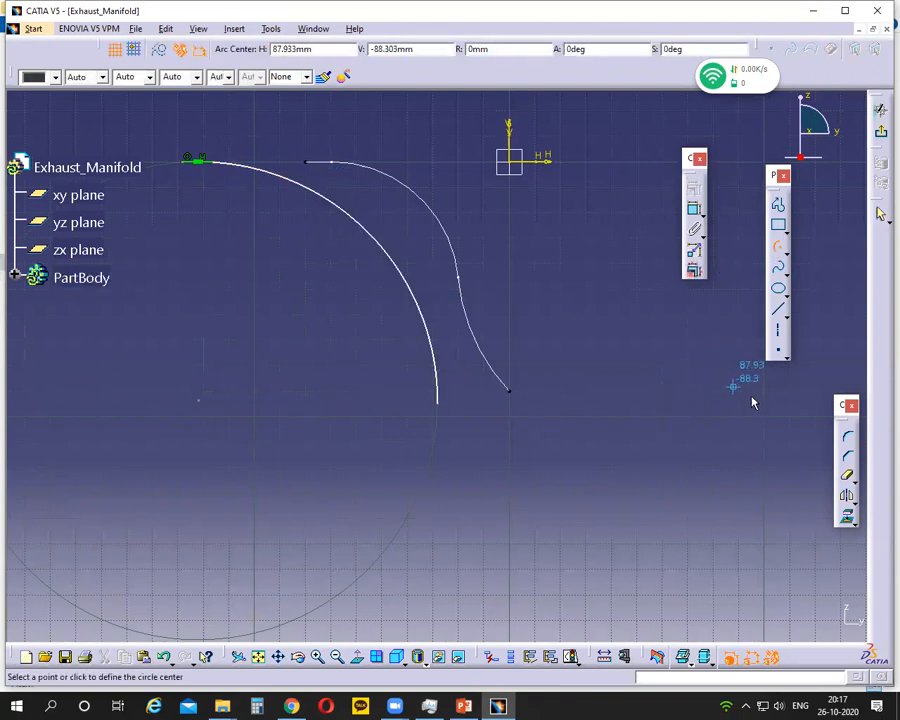
left_click(723, 364)
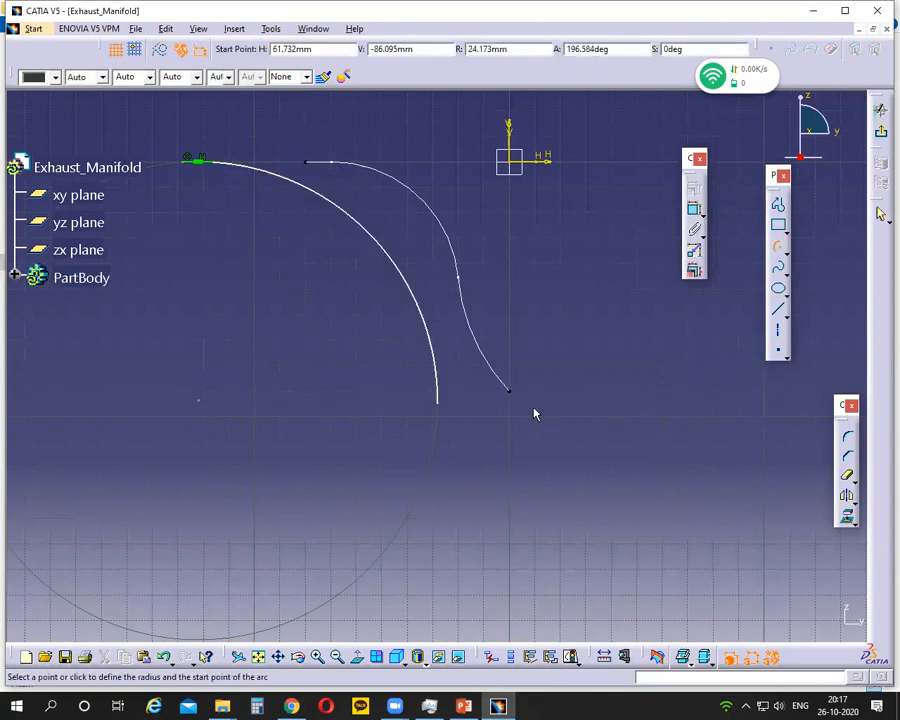
left_click(438, 404)
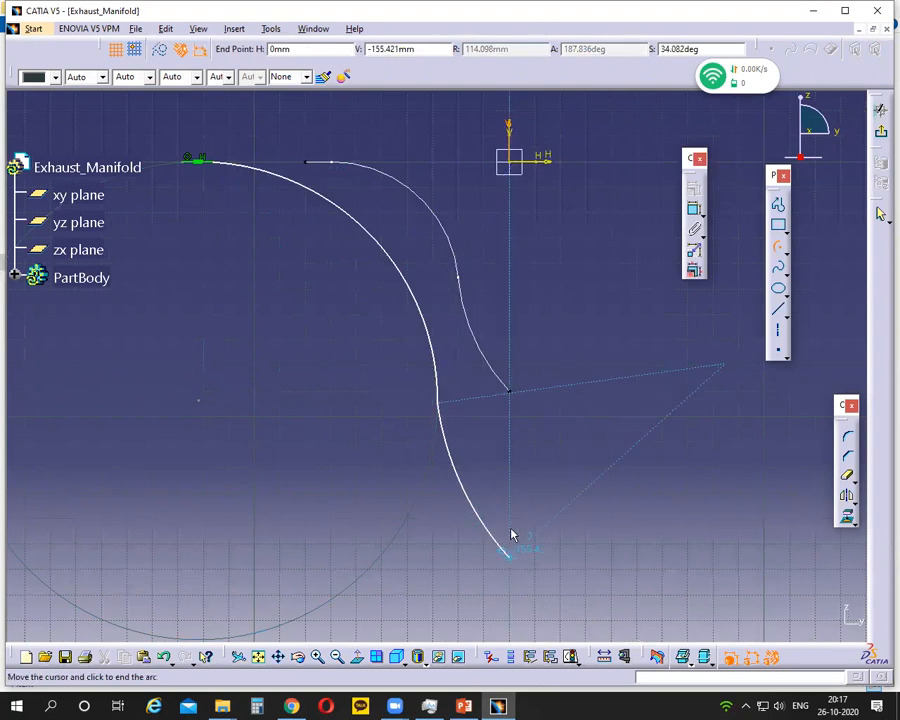
left_click(512, 549)
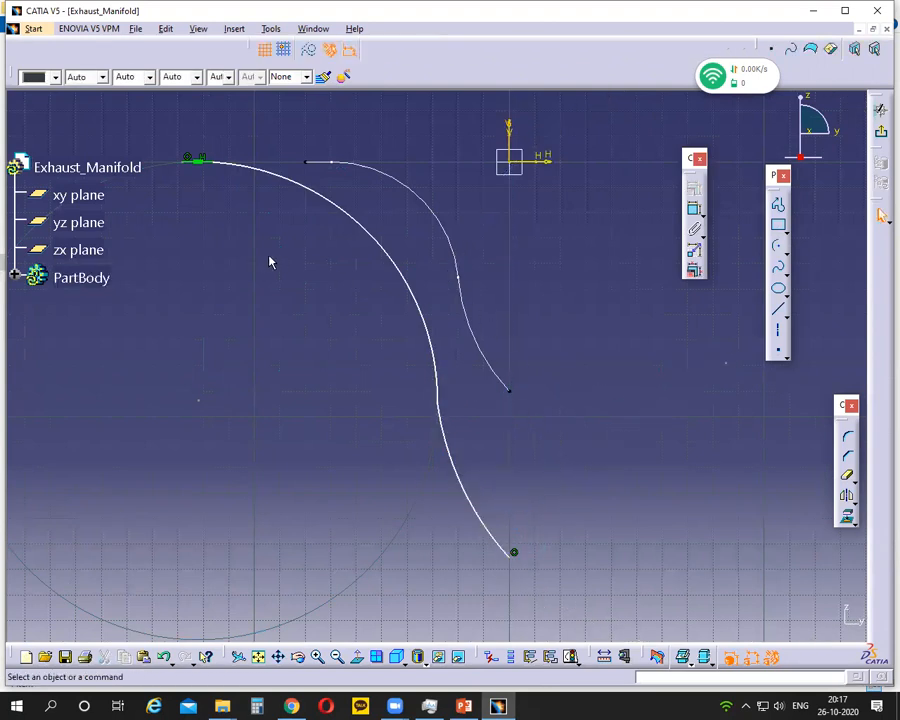
Step: Dimension the short horizontal line and set its length to 10 mm
left_click(197, 161)
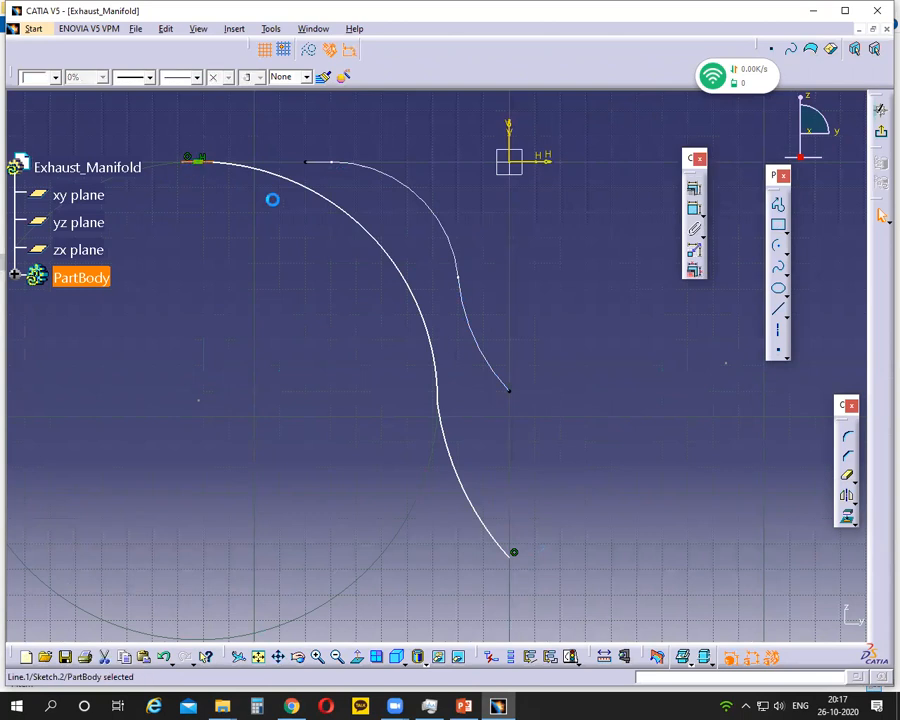
left_click(690, 212)
left_click(236, 134)
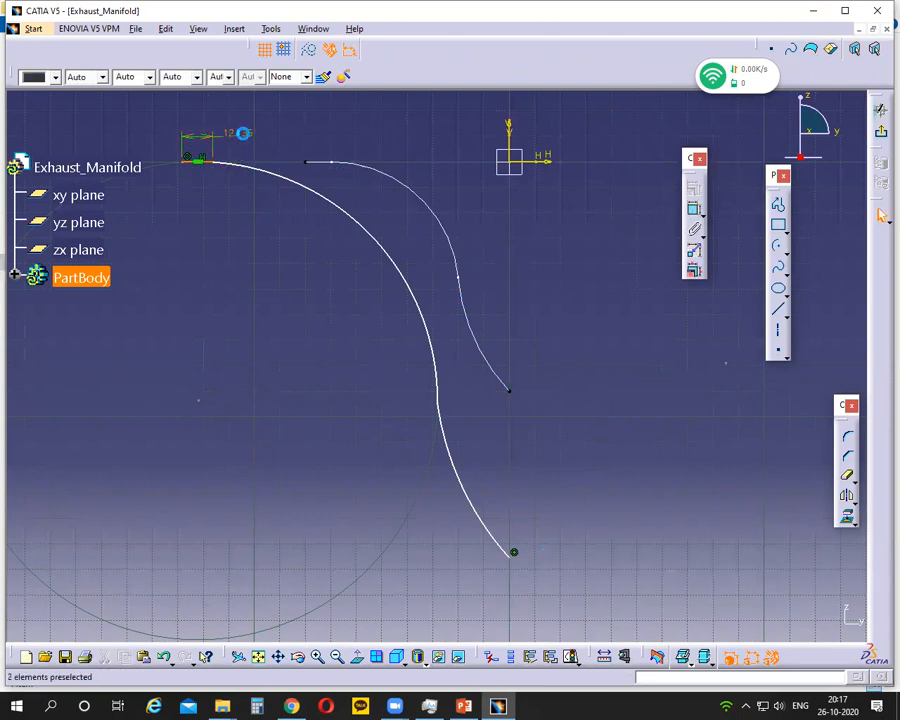
double_click(242, 137)
type("1")
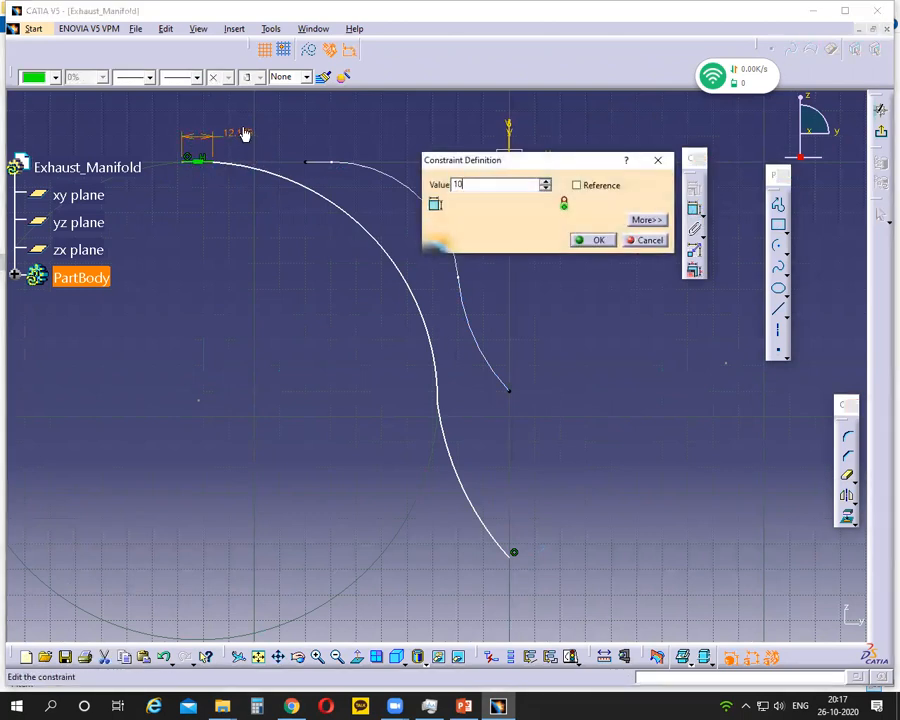
type("0")
key("Return")
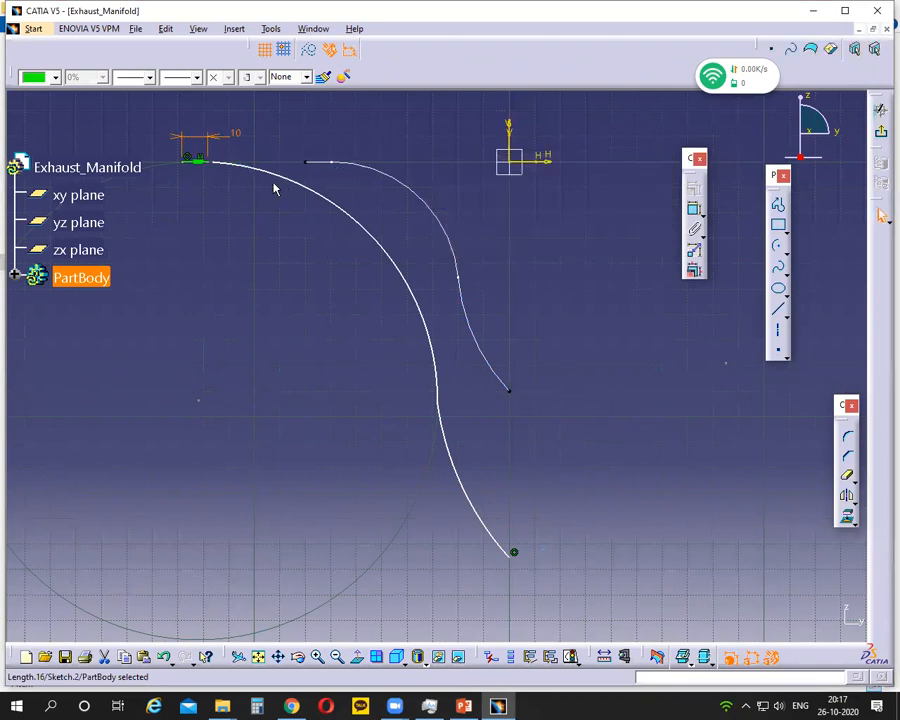
Step: Close the gap between the short line and the upper arc by constraining the line's right endpoint to coincide with the arc's start point
middle_click_drag(253, 201, 376, 387)
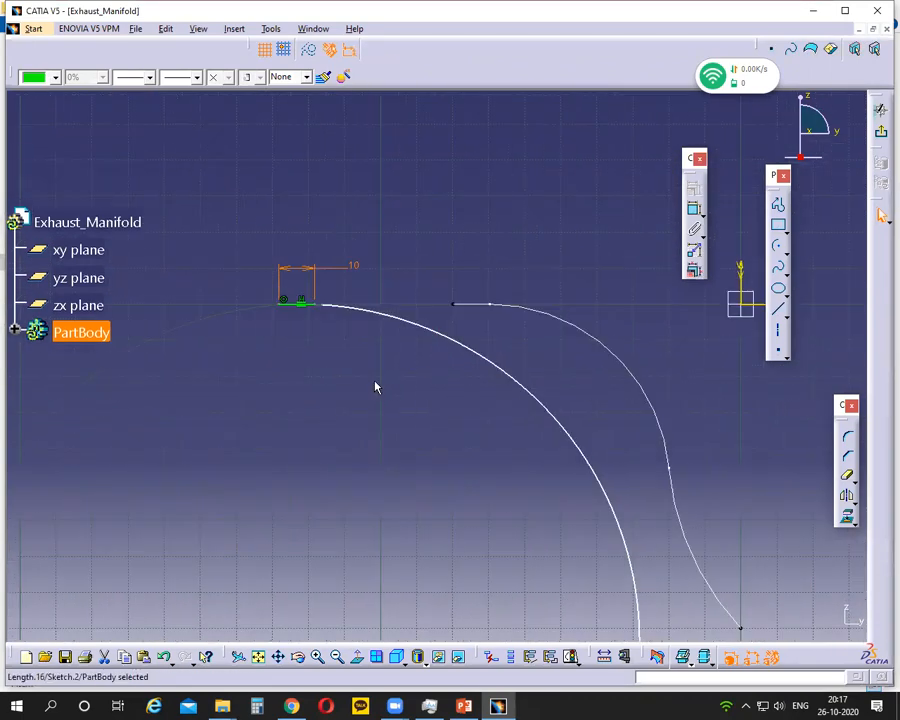
left_click(376, 387)
left_click(313, 303)
left_click(313, 303, "ctrl")
left_click(374, 367)
middle_click_drag(362, 430, 266, 329)
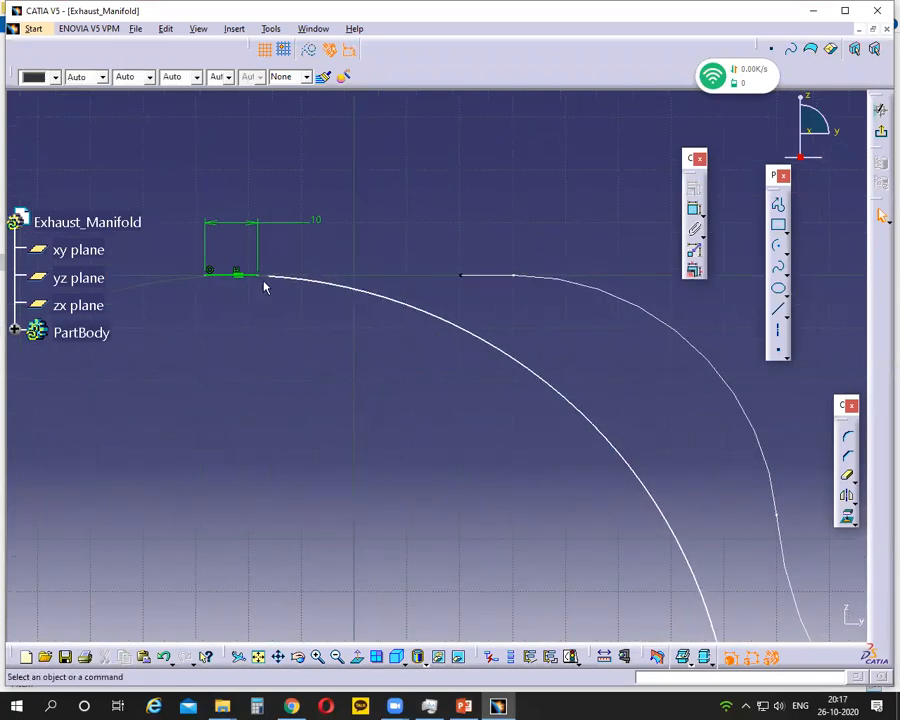
left_click(262, 278)
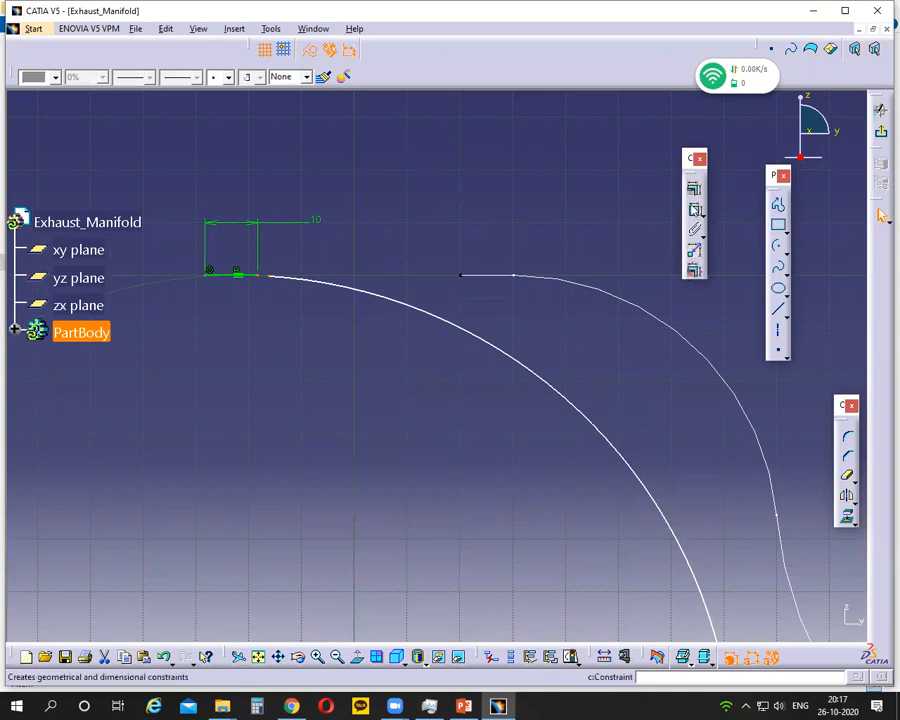
left_click(694, 188)
left_click(777, 249)
left_click(766, 368)
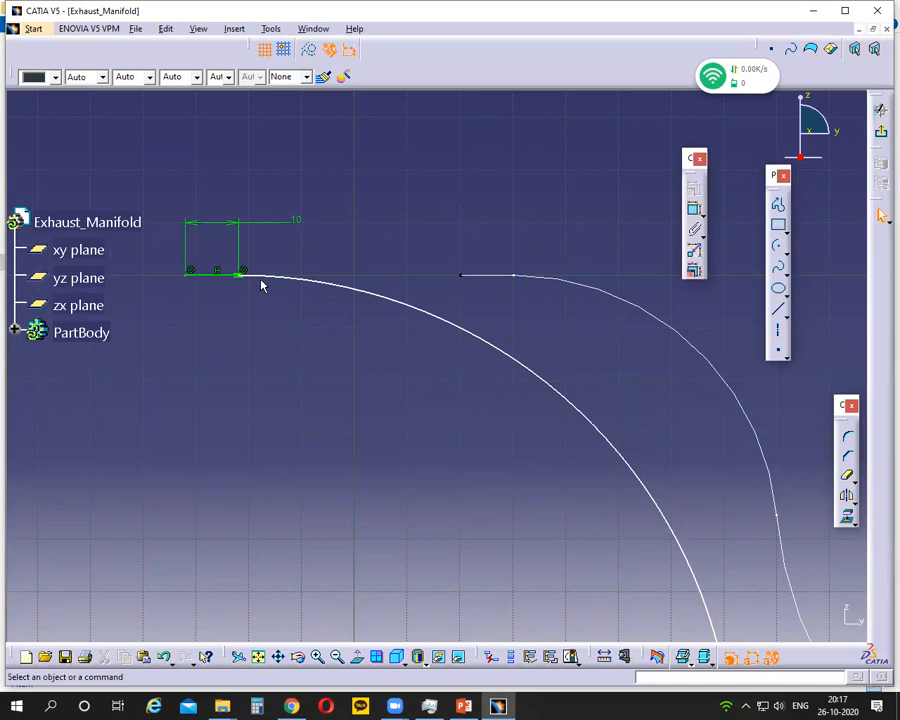
Step: Dimension the upper arc, look up its radius in the PowerPoint drawing and set it to 100 mm
mouse_move(296, 313)
middle_mouse_down()
mouse_move(283, 269)
mouse_move(319, 287)
mouse_move(323, 354)
mouse_move(362, 340)
mouse_move(312, 289)
middle_mouse_up()
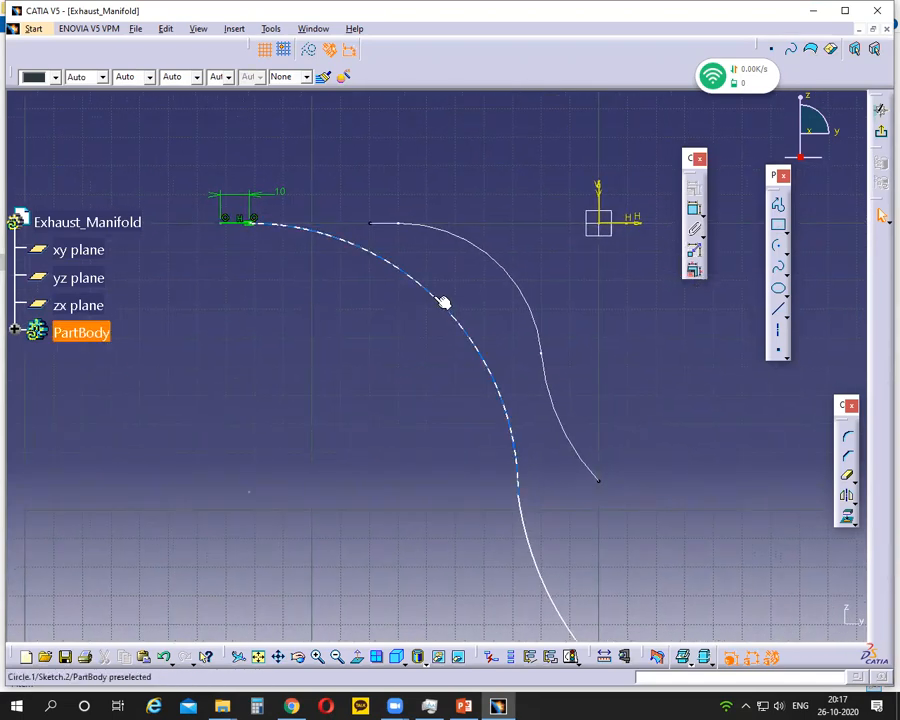
left_click(444, 303)
left_click(692, 210)
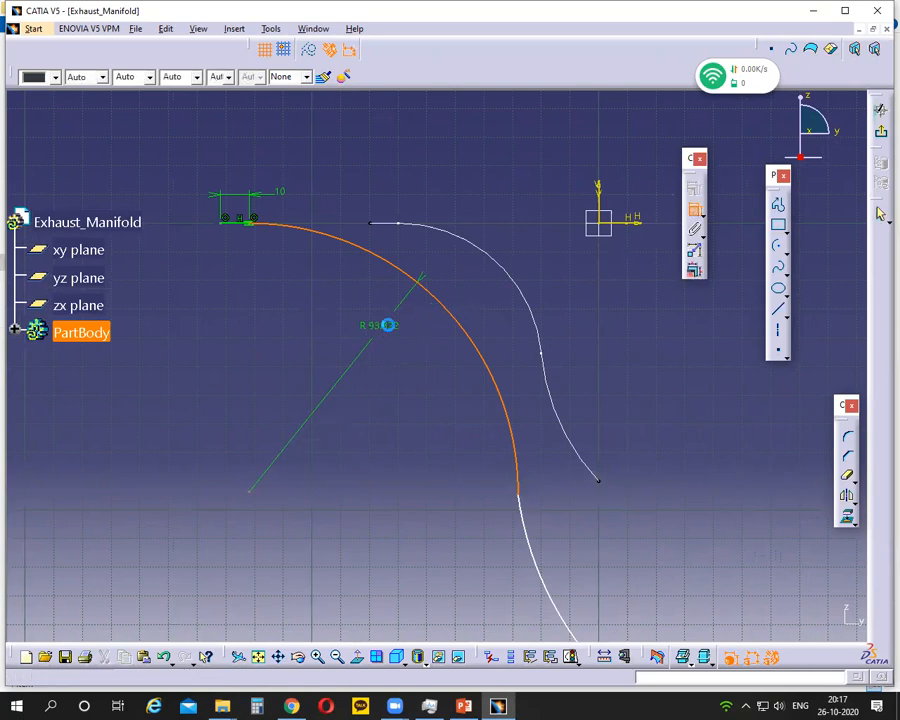
double_click(387, 320)
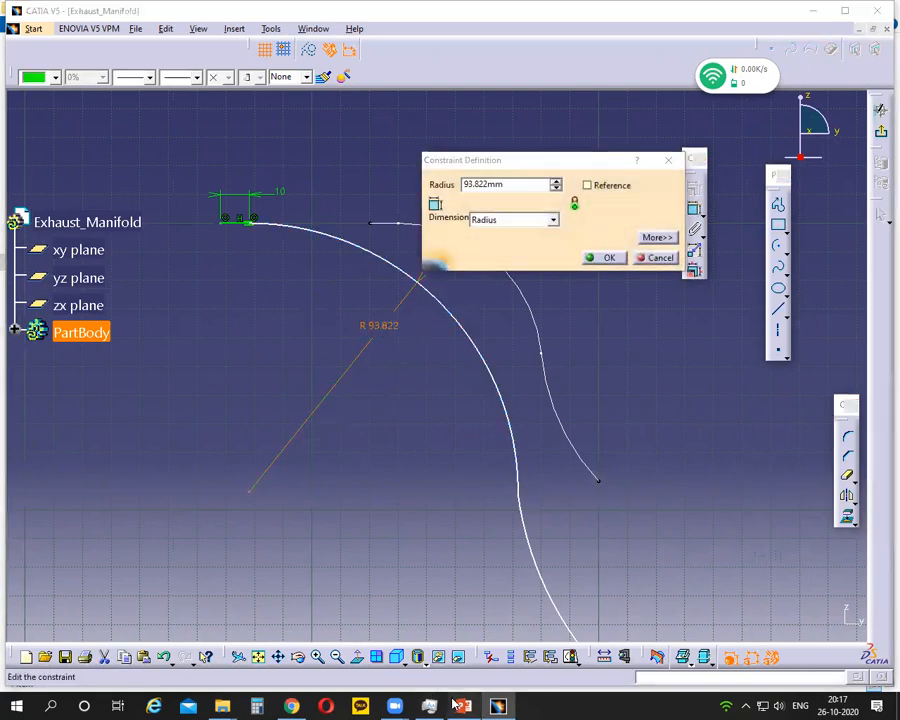
left_click(459, 705)
left_click(456, 704)
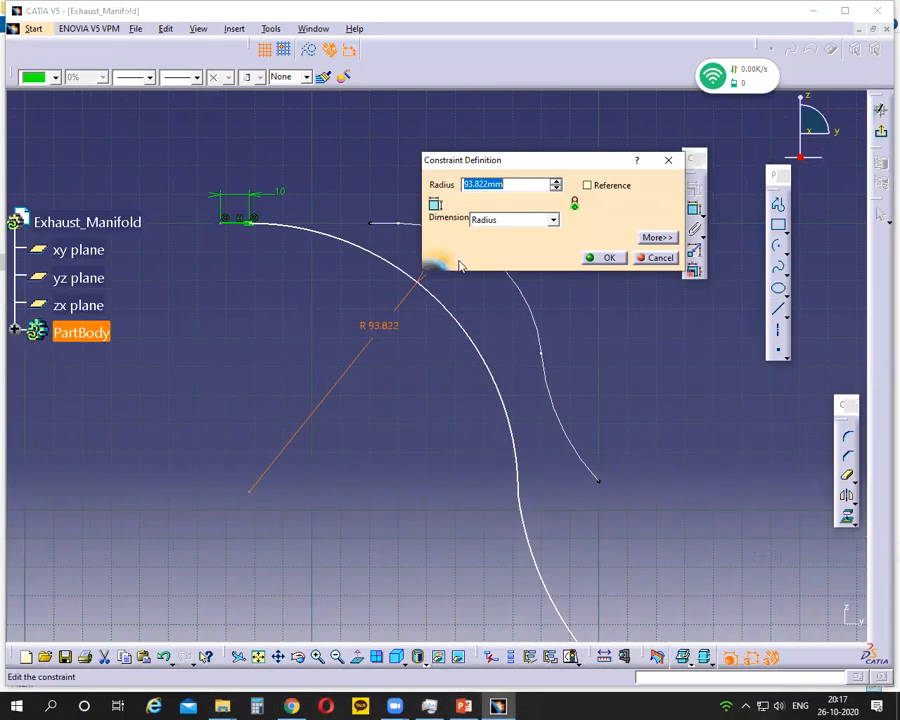
type("100")
key("Return")
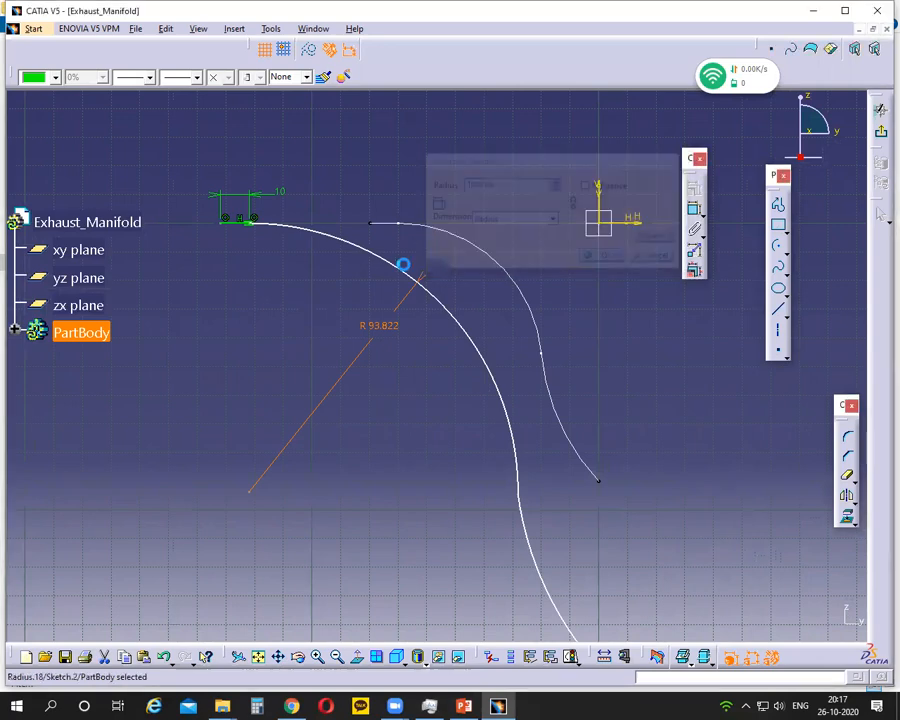
Step: Dimension the lower arc and set its radius to 150 mm
middle_click_drag(464, 432, 356, 390)
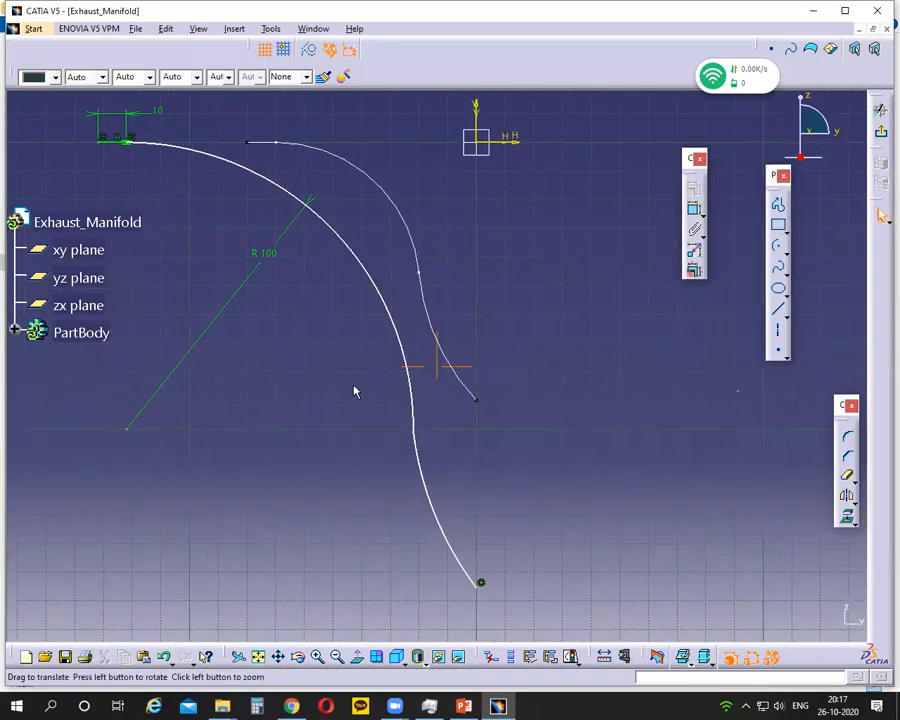
left_click(426, 486)
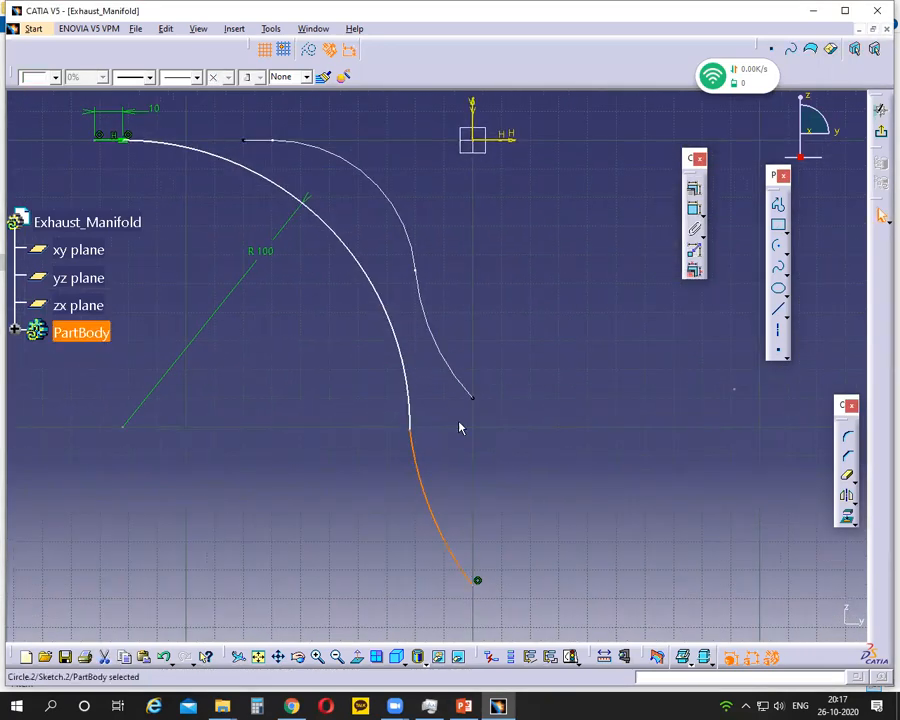
left_click(694, 250)
double_click(500, 466)
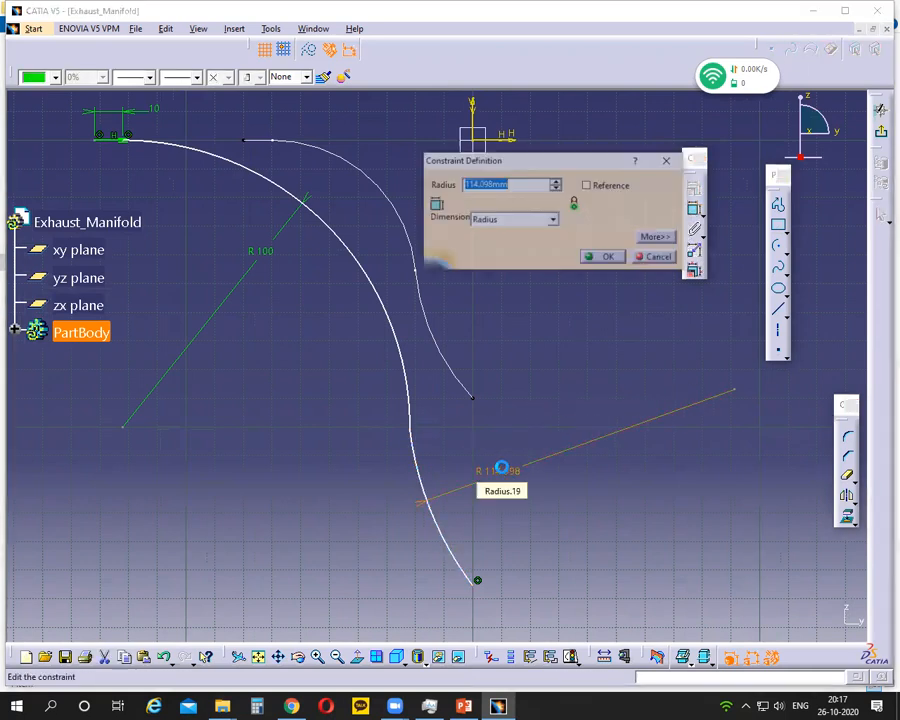
type("1")
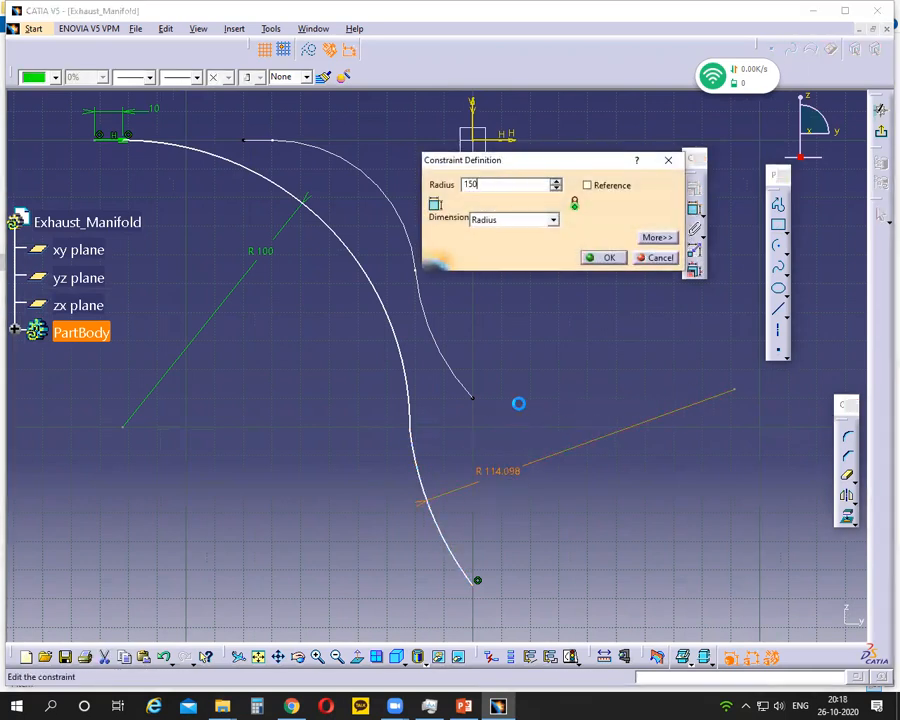
type("50")
key("Return")
Step: Constrain the lower arc to be tangent to the upper arc at their common point
left_click(398, 392)
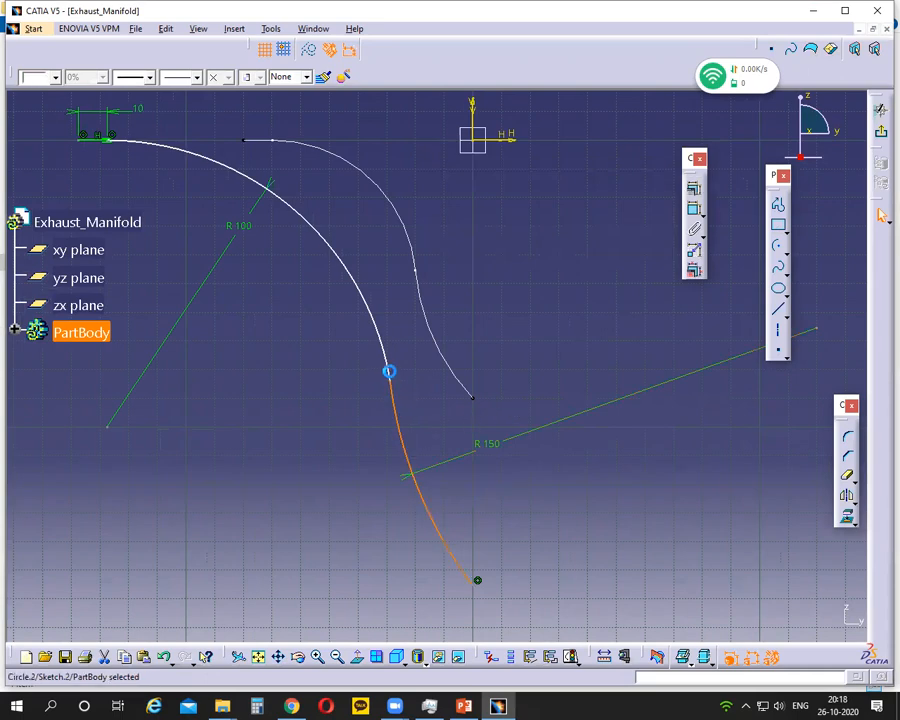
left_click(390, 370, "ctrl")
left_click(694, 187)
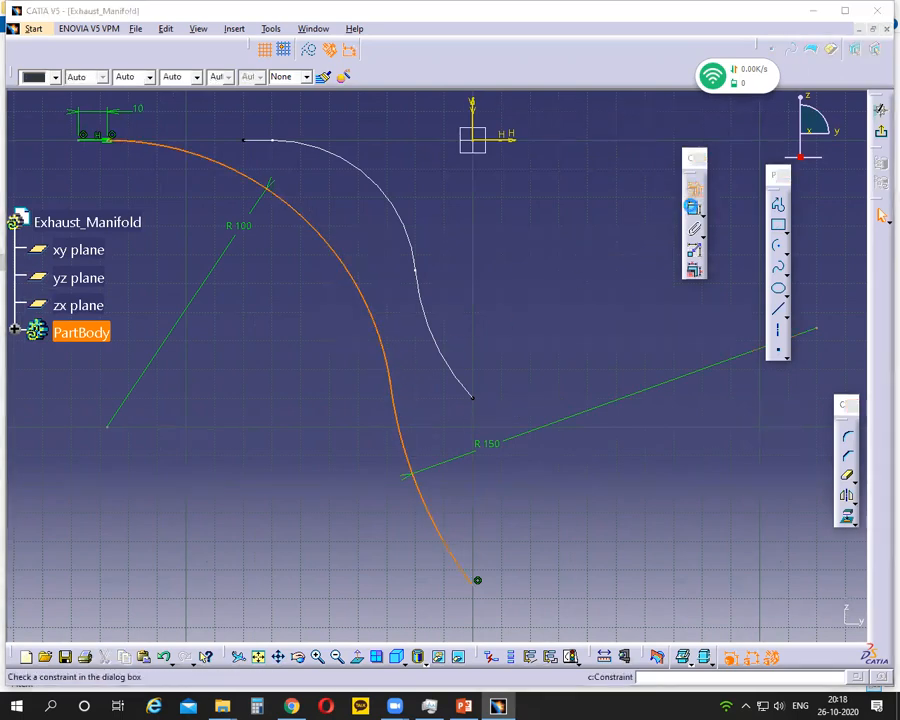
left_click(777, 266)
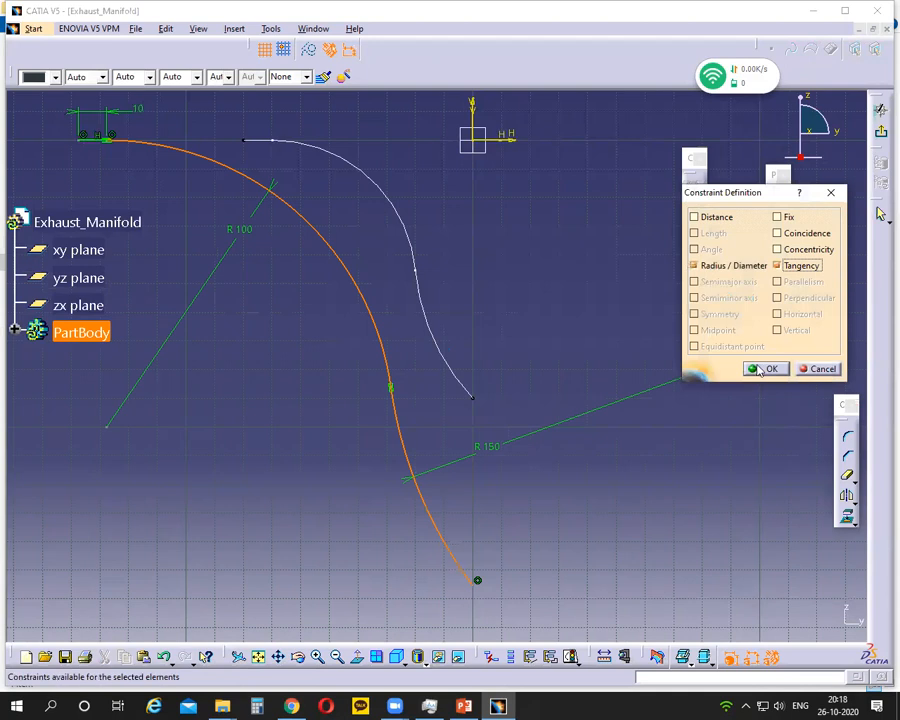
left_click(766, 368)
double_click(386, 390)
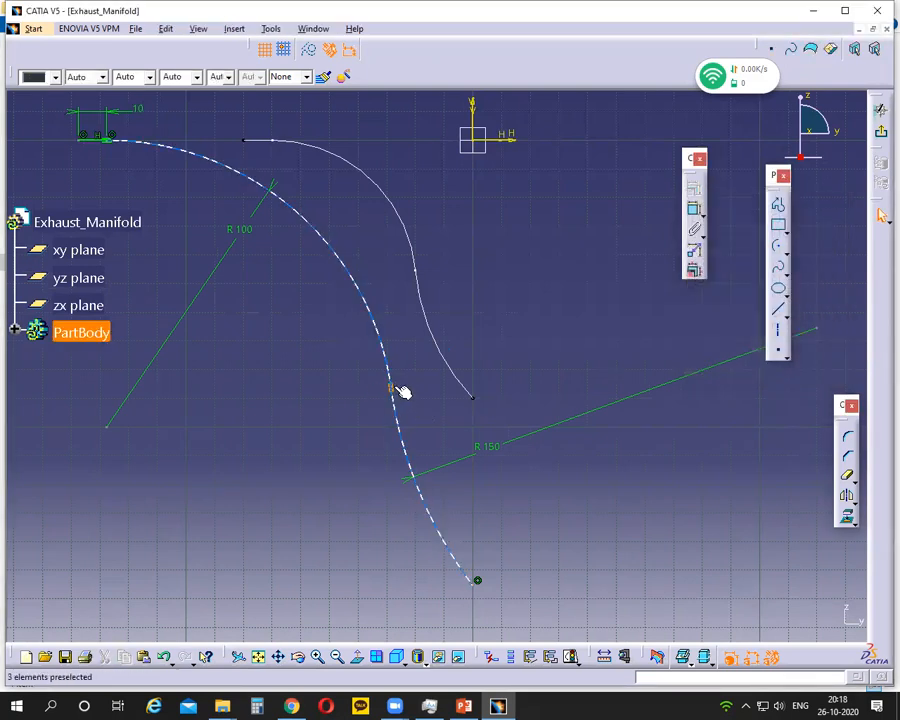
left_click(390, 388)
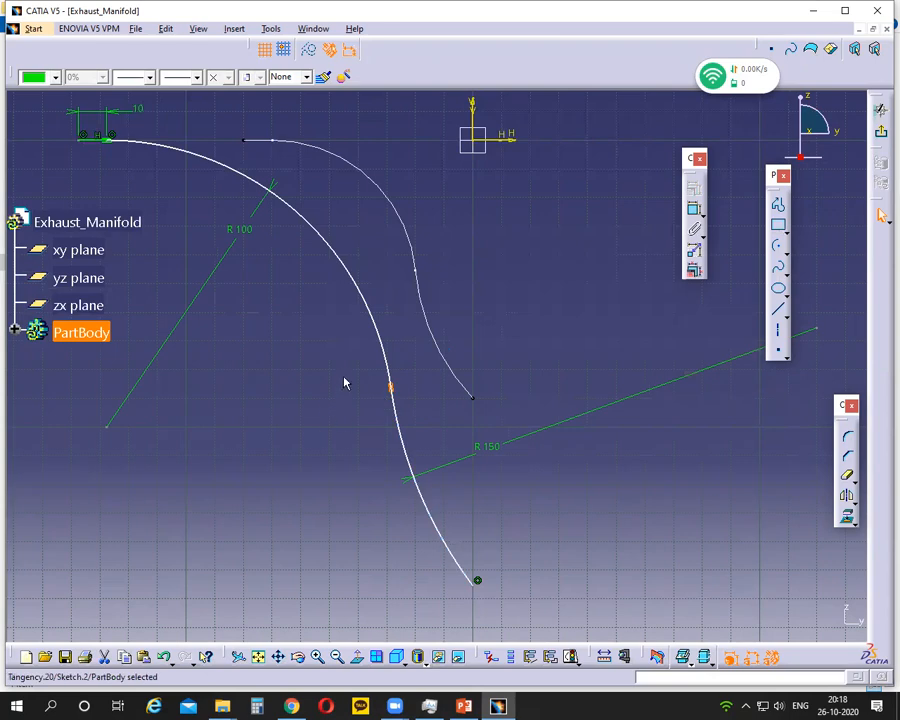
Step: Switch to the PowerPoint drawing, look up the outer centreline's overall height in the front view, and return to CATIA
middle_click_drag(343, 372, 438, 478, "ctrl")
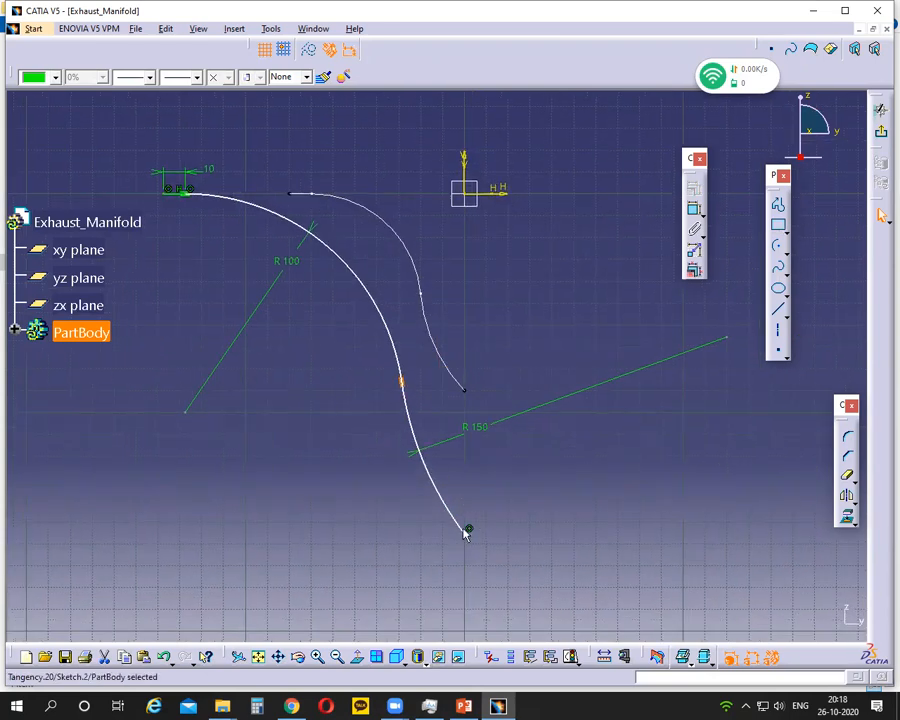
left_click(504, 704)
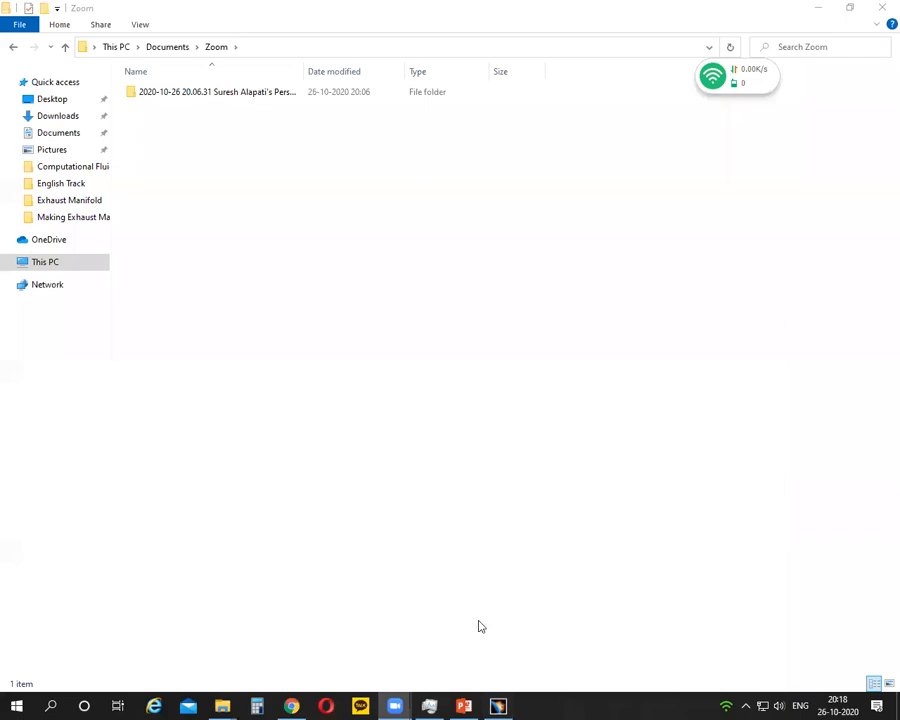
left_click(497, 704)
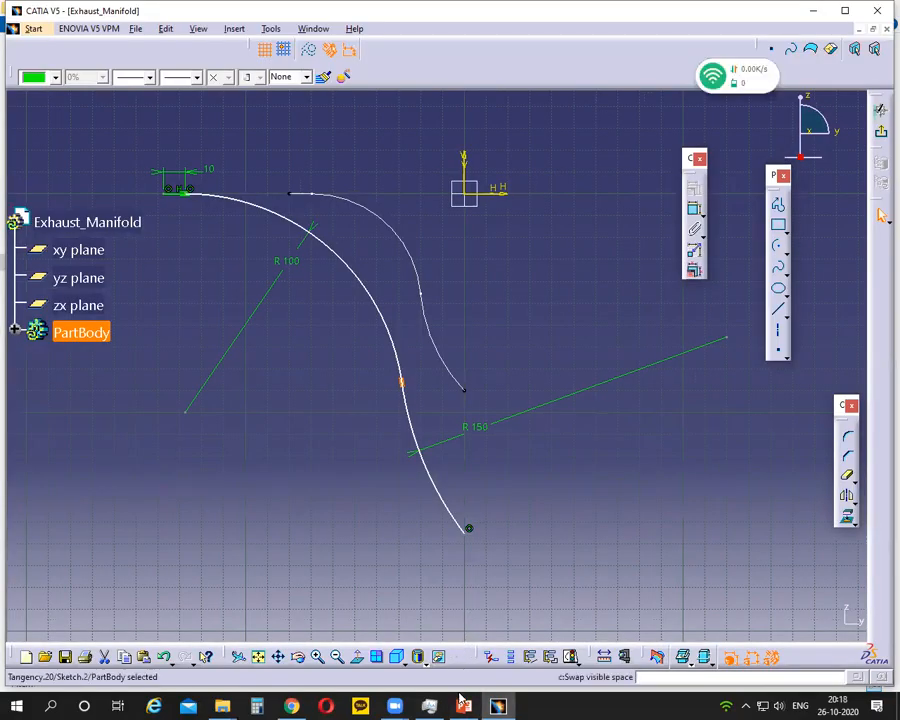
left_click(463, 705)
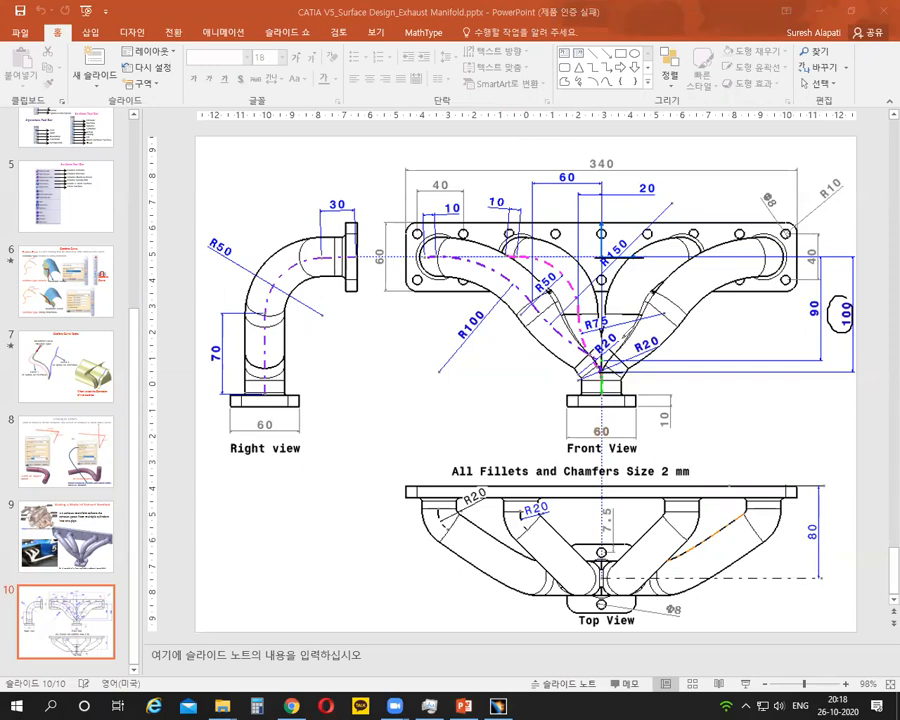
left_click(621, 121)
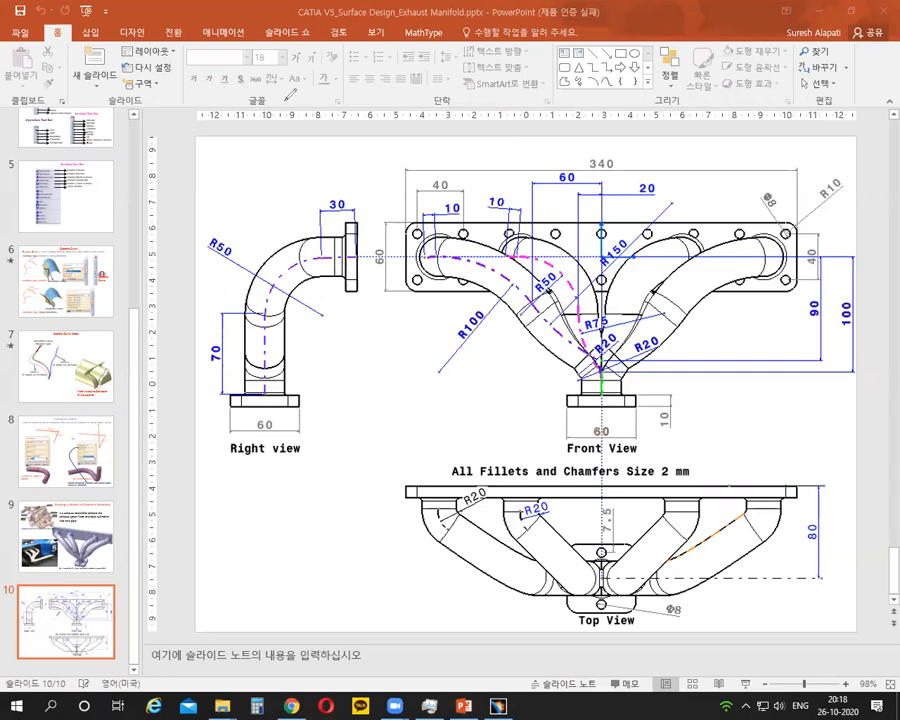
left_click(498, 701)
Step: Dimension the vertical distance from the horizontal axis to the lower arc's end point and set it to 100 mm
left_click(507, 195)
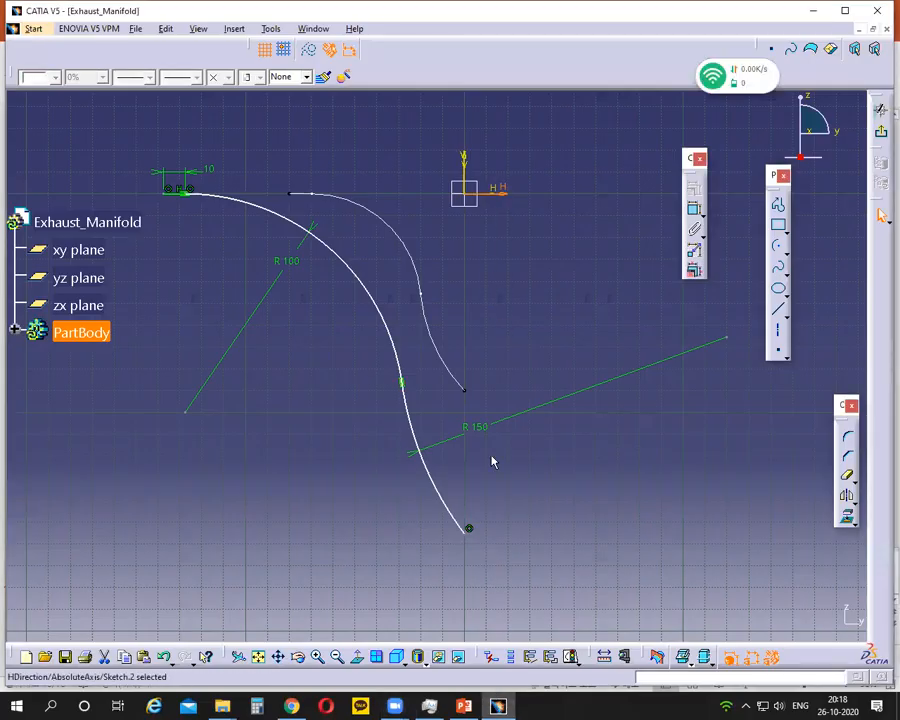
left_click(469, 529, "ctrl")
left_click(695, 208)
left_click(553, 410)
double_click(552, 363)
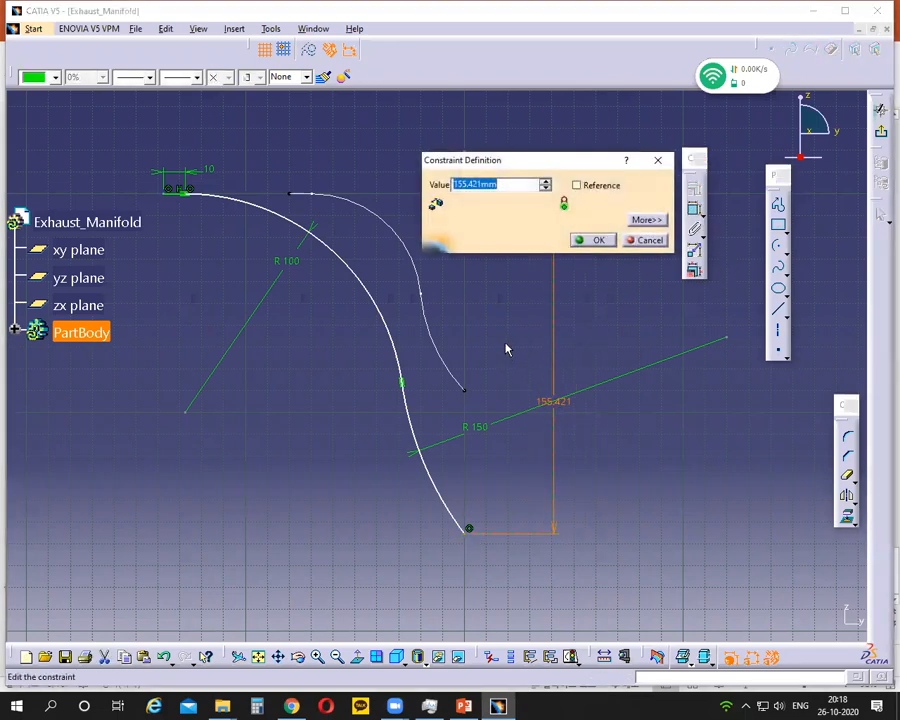
type("100")
key("Return")
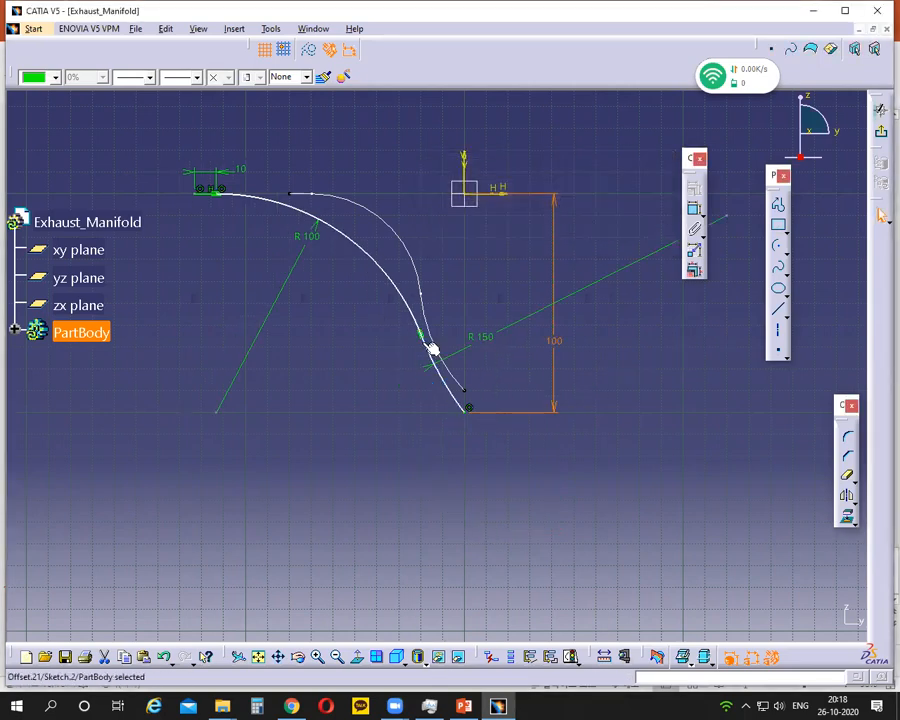
left_click(420, 333)
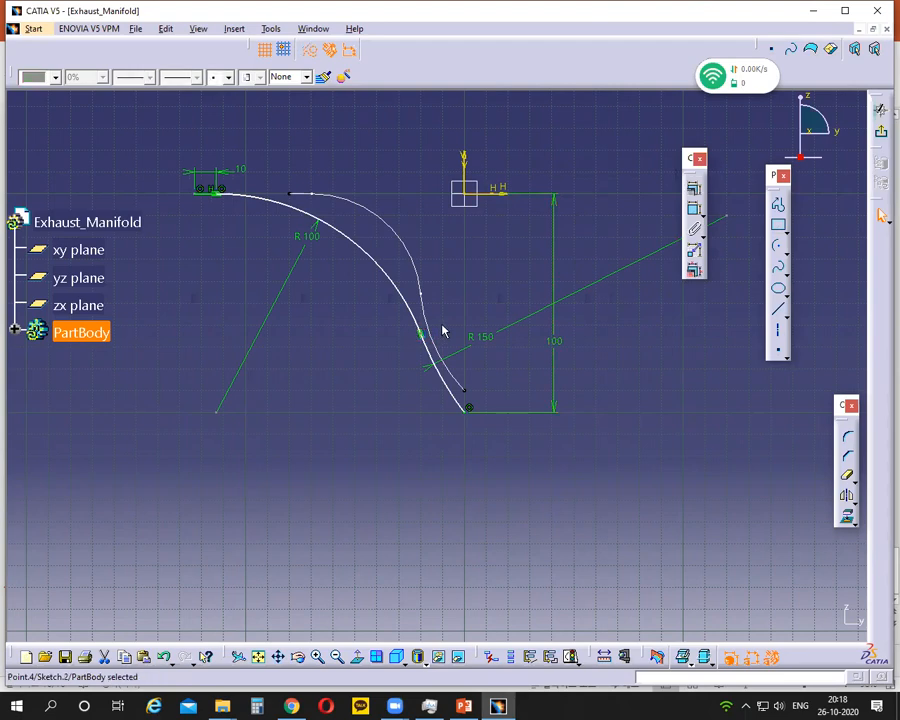
left_click(467, 181, "ctrl")
left_click(487, 294)
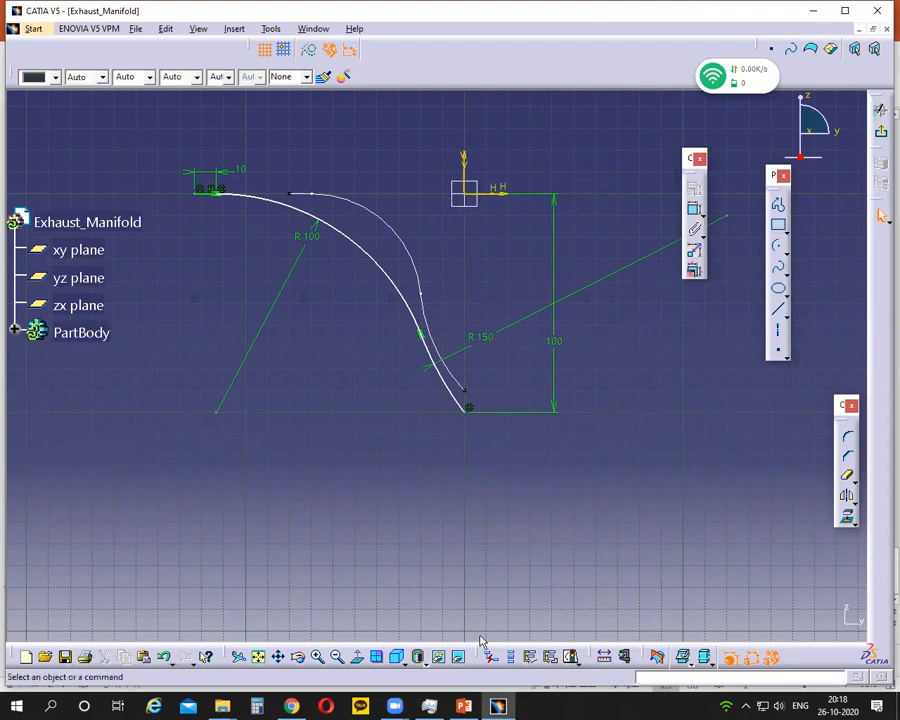
Step: Look up the horizontal distance between the arcs' junction and the vertical axis in the PowerPoint front view, and return to CATIA
left_click(466, 703)
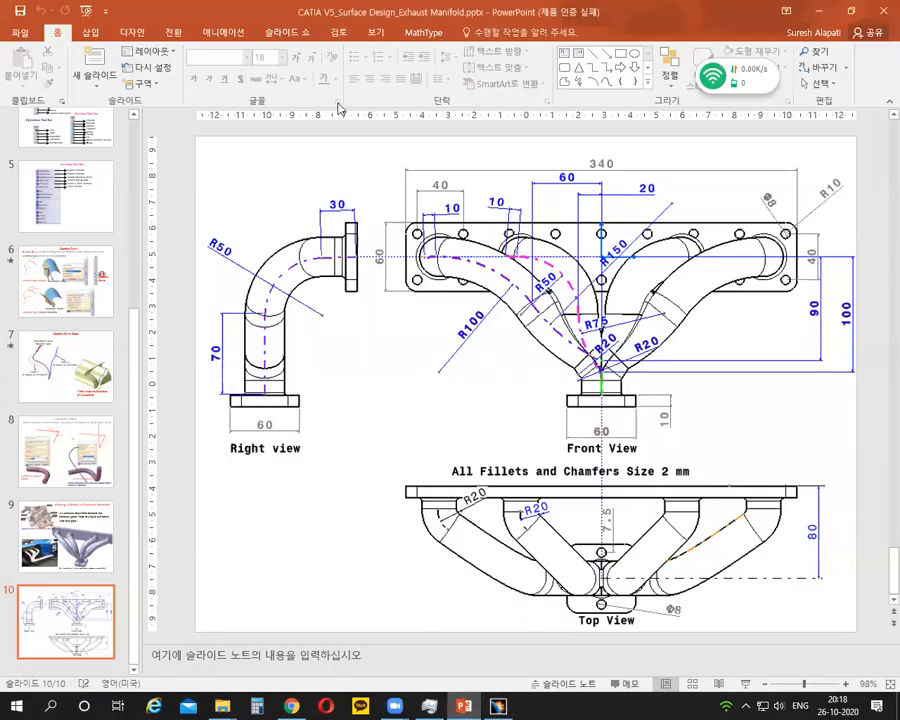
mouse_move(568, 165)
left_mouse_down()
mouse_move(551, 176)
mouse_move(586, 184)
left_mouse_up()
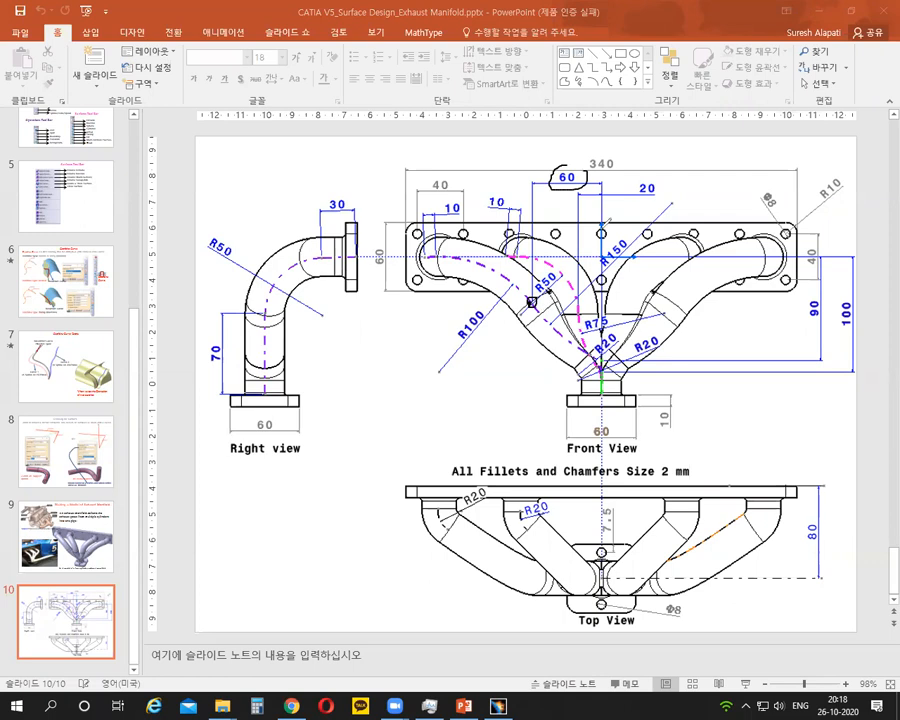
key("ctrl+z")
left_click(500, 706)
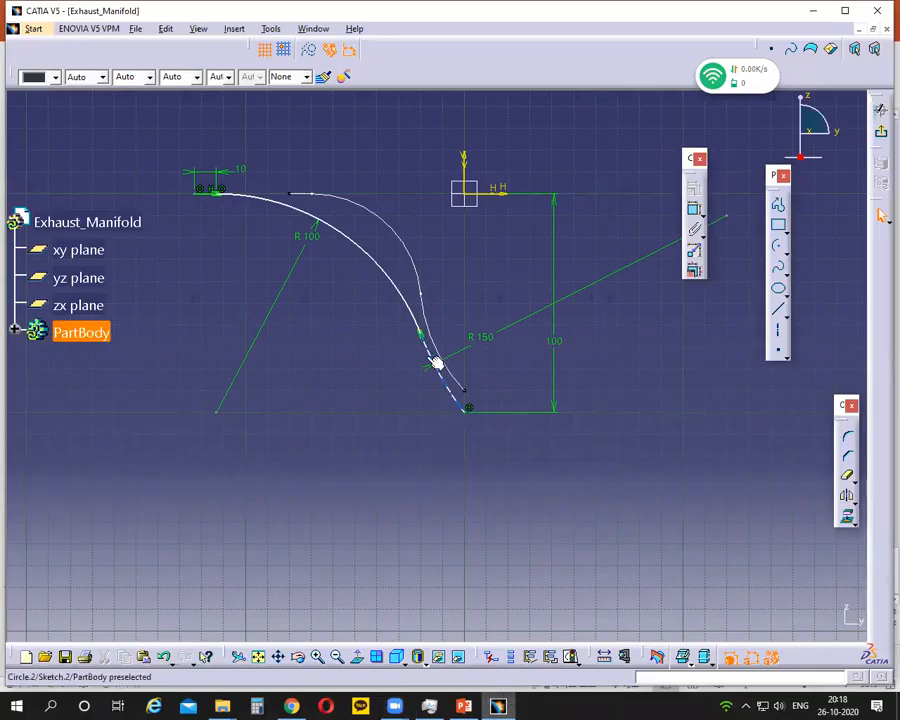
Step: Dimension the horizontal distance from the arcs' junction point to the vertical axis and set it to 60 mm
left_click(423, 334)
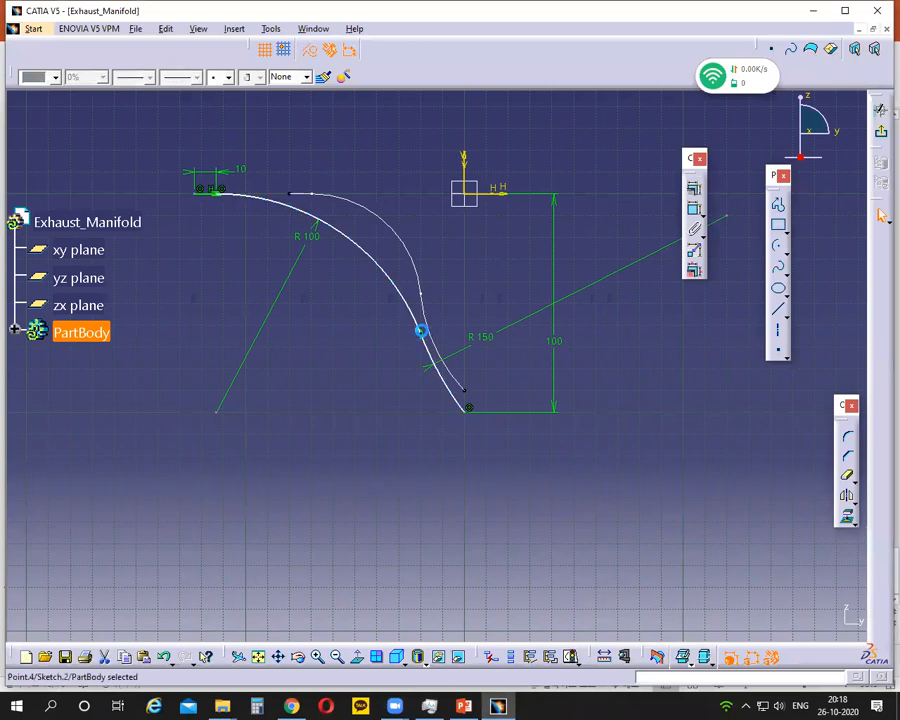
left_click(464, 188, "ctrl")
left_click(694, 208)
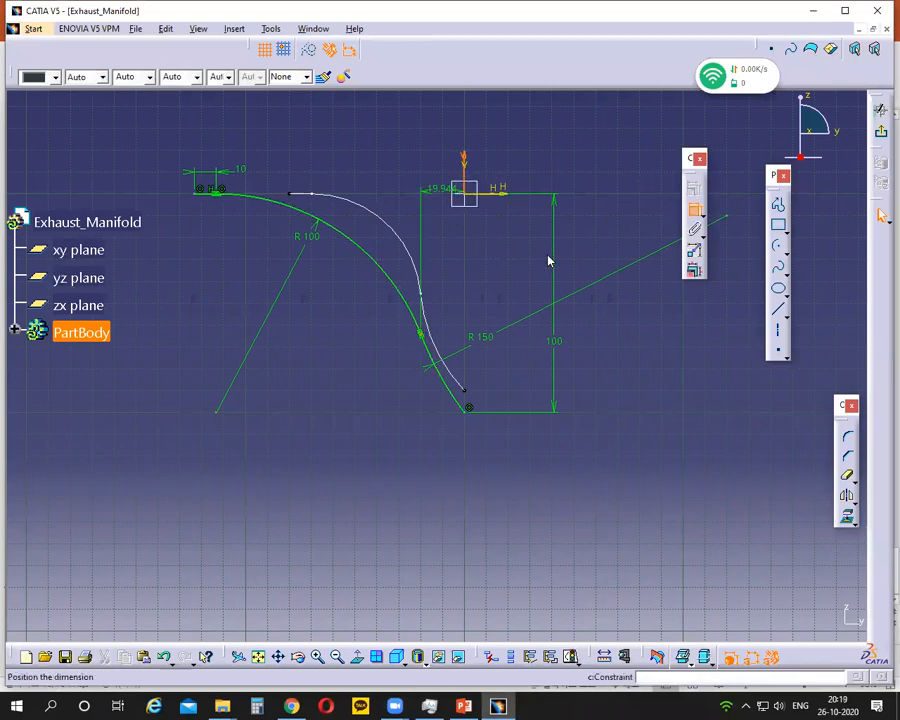
left_click(486, 271)
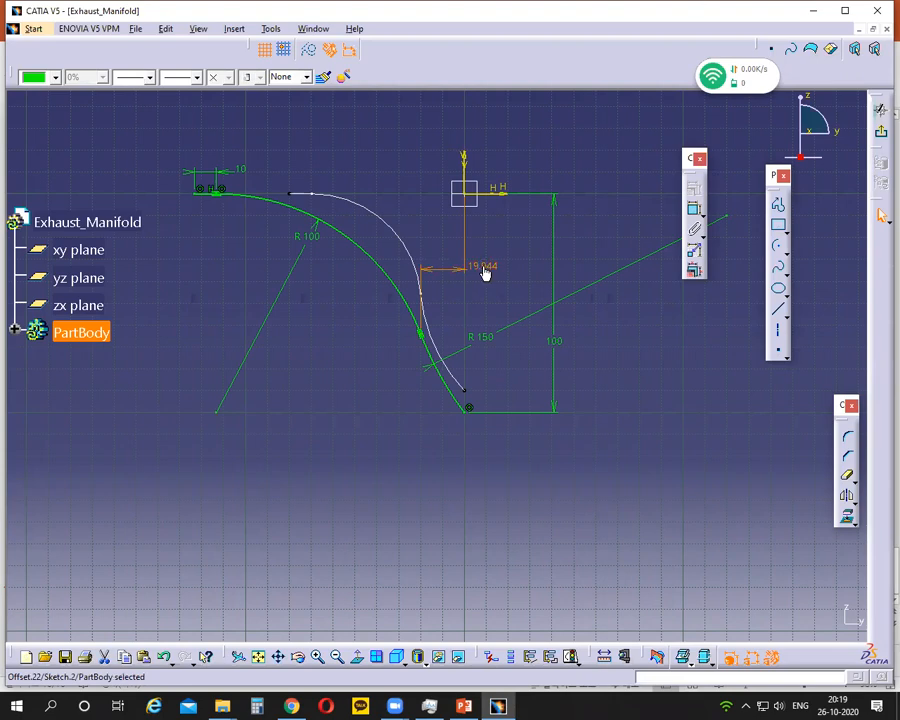
double_click(492, 263)
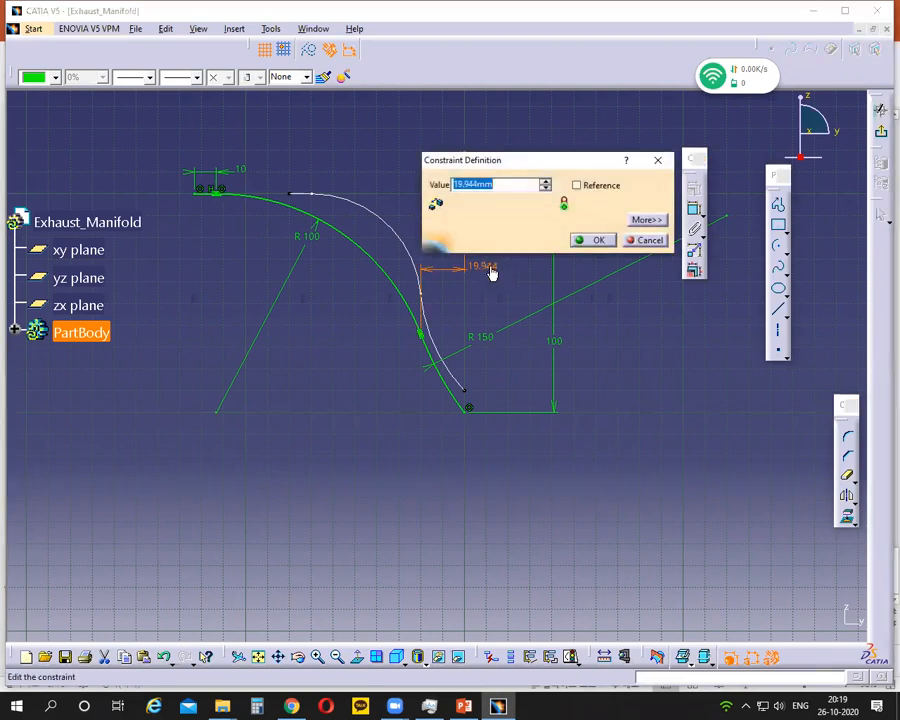
type("6")
key("Return")
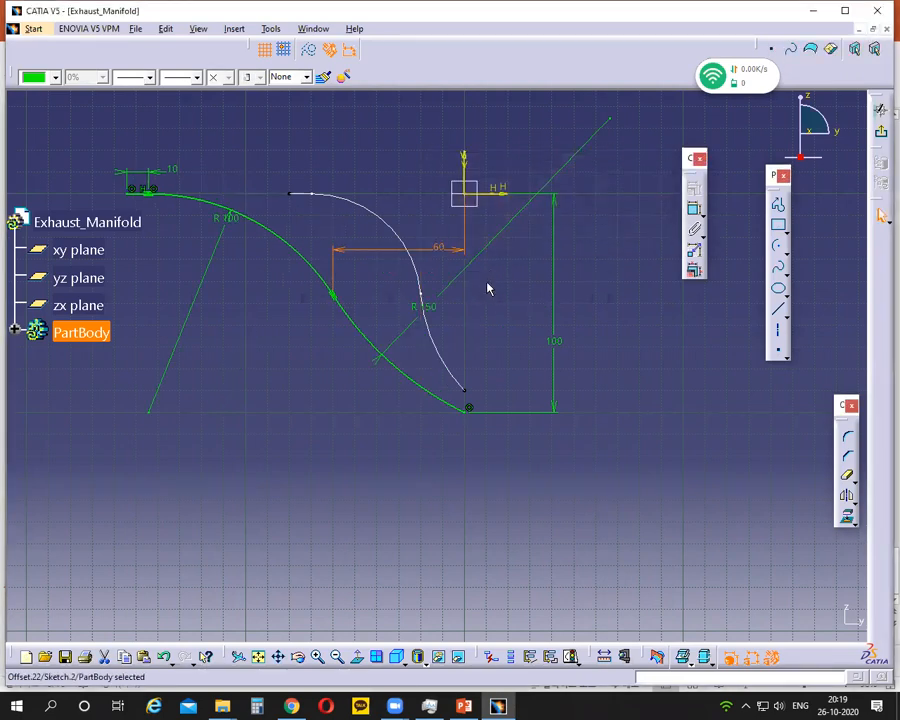
left_click(375, 460)
Step: Exit the finished outer centreline sketch and deselect it
mouse_move(395, 408)
middle_mouse_down()
mouse_move(416, 448)
mouse_move(380, 428)
middle_mouse_up()
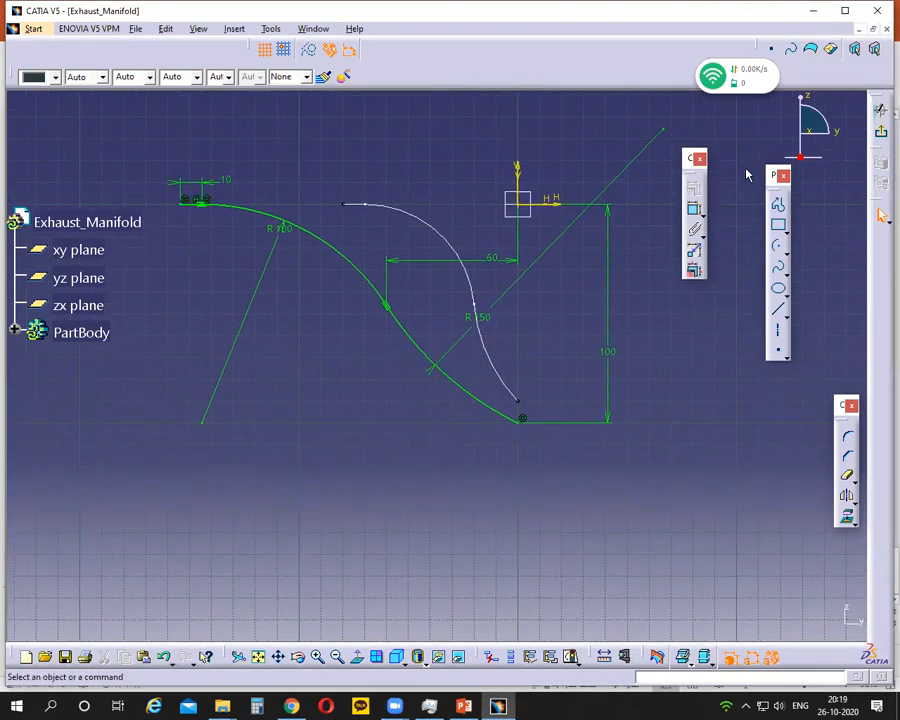
left_click(881, 138)
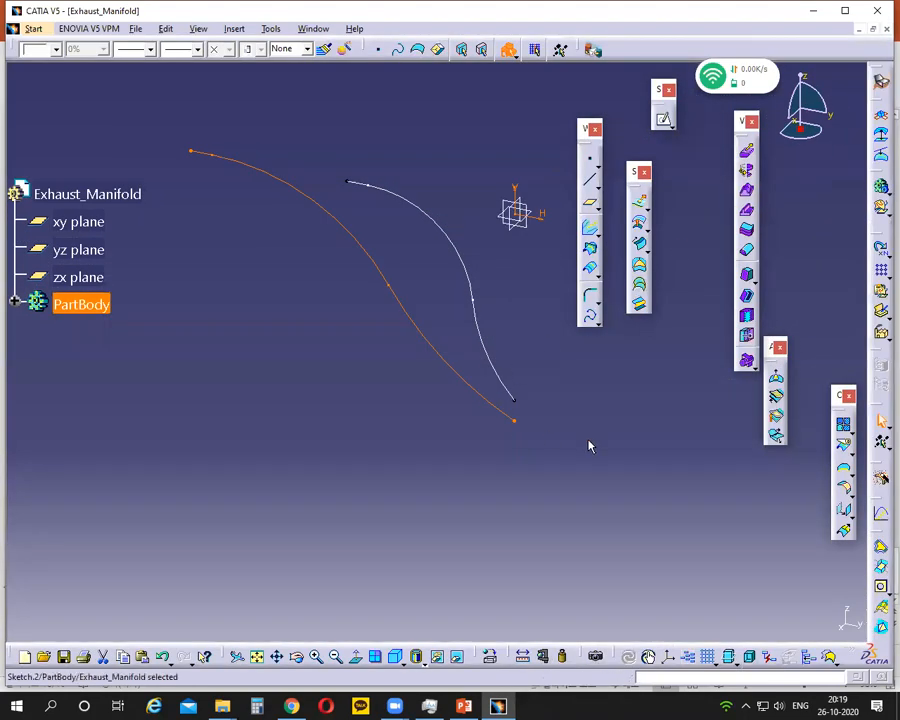
left_click(586, 438)
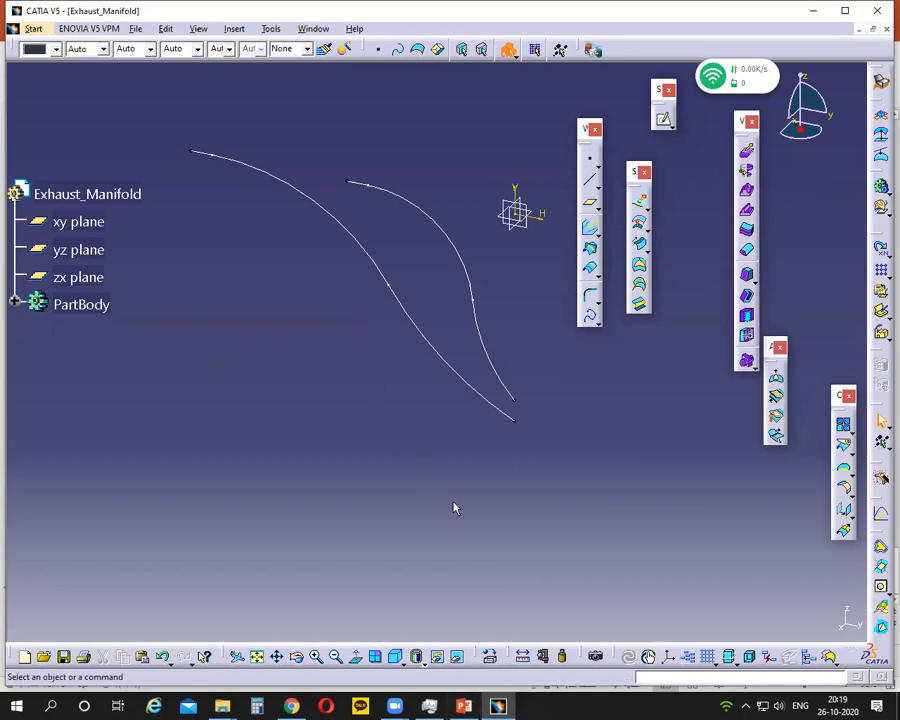
Step: Switch to the PowerPoint drawing and compare the right and top views, noting their planes and tracing the pipe centreline in temporary ink
left_click(475, 706)
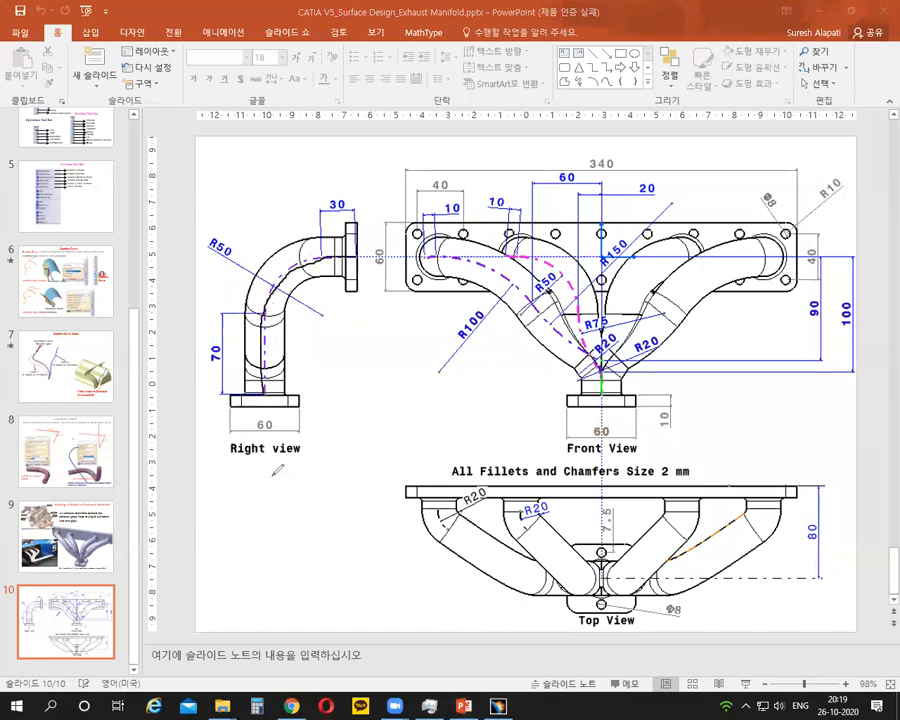
mouse_move(273, 478)
left_mouse_down()
mouse_move(285, 493)
mouse_move(300, 493)
mouse_move(309, 476)
mouse_move(354, 465)
left_mouse_up()
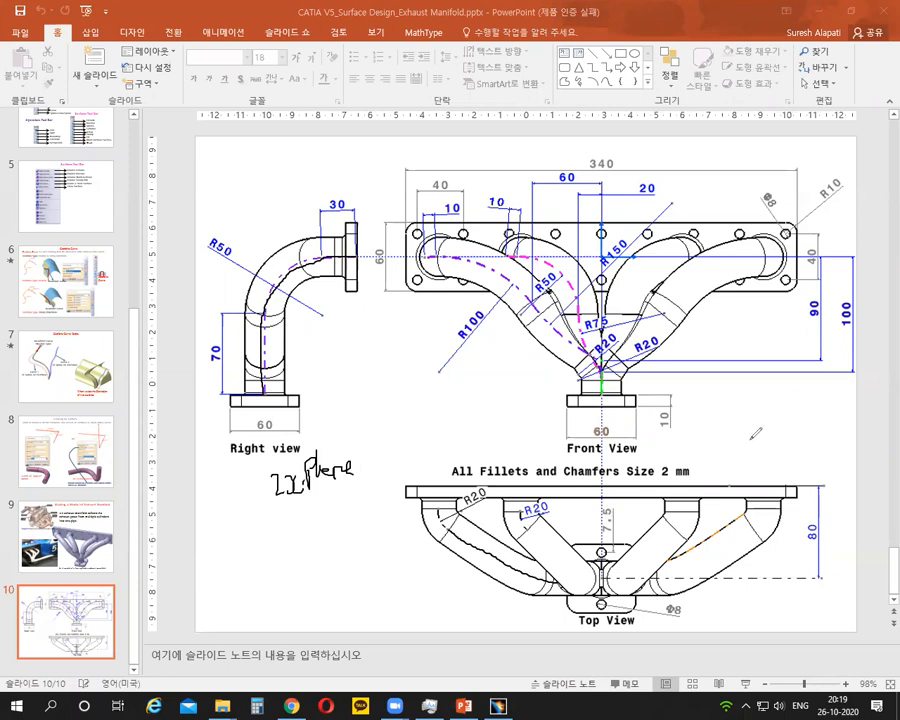
mouse_move(752, 422)
left_mouse_down()
mouse_move(751, 440)
mouse_move(770, 446)
left_mouse_up()
left_click_drag(453, 532, 544, 579)
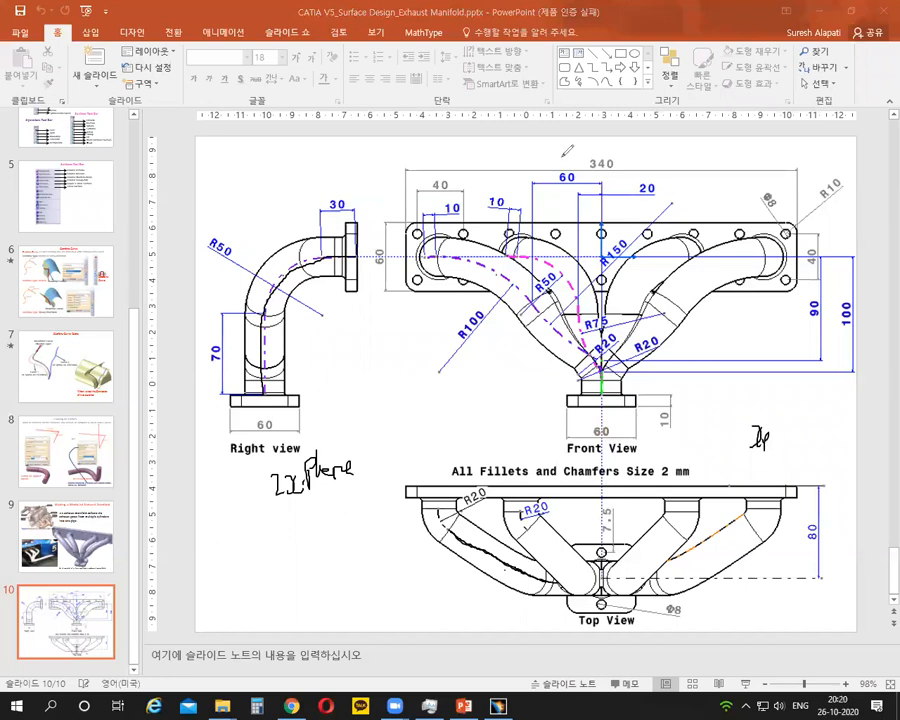
left_click(616, 124)
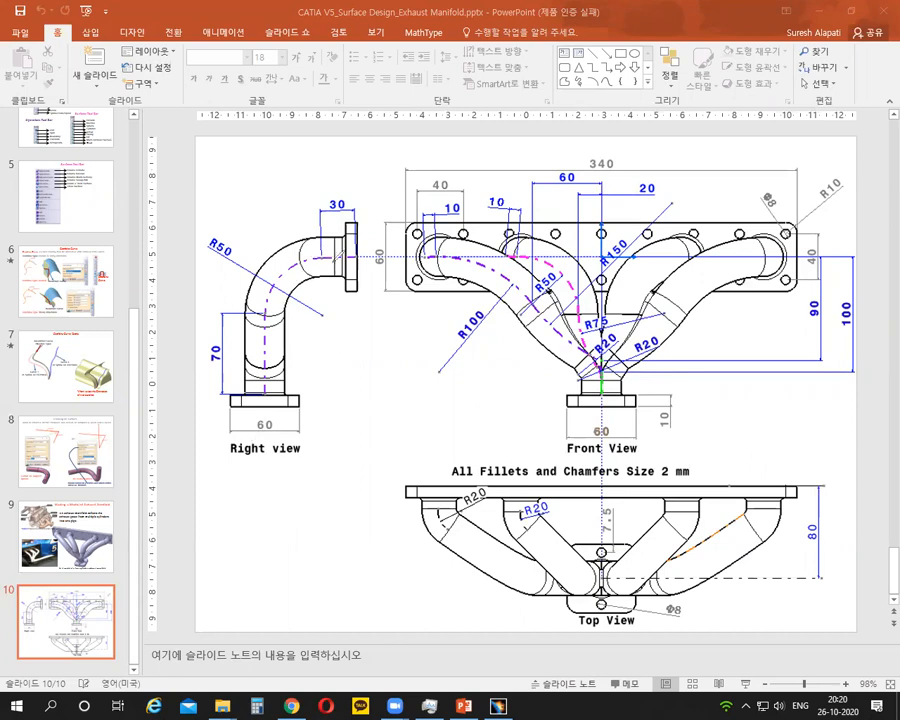
Step: Trace the right view's pipe centreline, circle the view title, label it as the zx plane and clear the ink
mouse_move(356, 257)
left_mouse_down()
mouse_move(289, 268)
mouse_move(267, 302)
mouse_move(263, 406)
mouse_move(226, 458)
mouse_move(318, 462)
mouse_move(248, 436)
left_mouse_up()
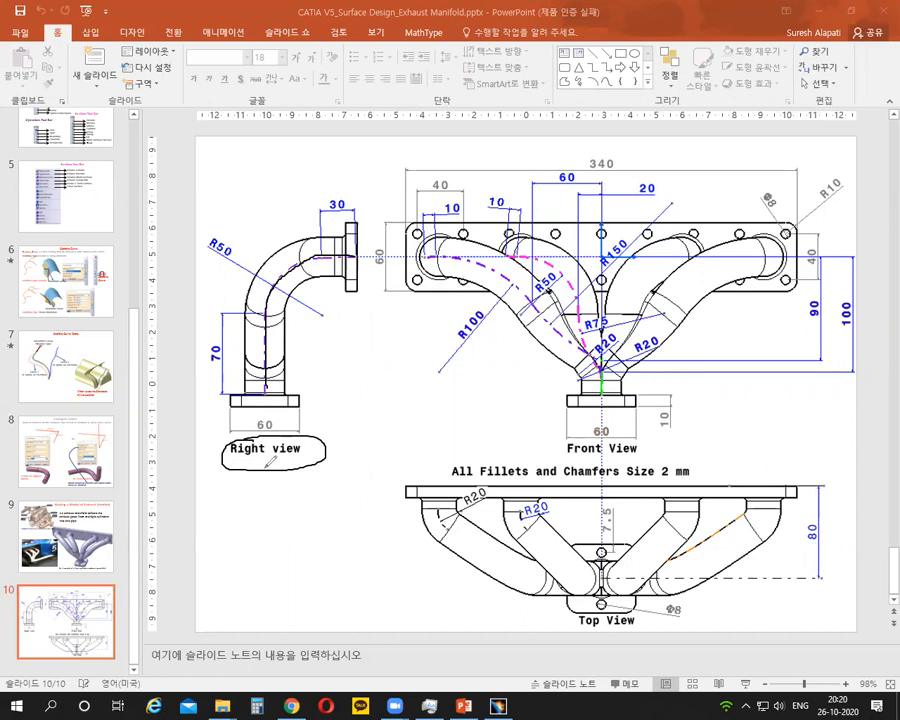
mouse_move(268, 465)
left_mouse_down()
mouse_move(272, 478)
mouse_move(294, 479)
mouse_move(400, 424)
left_mouse_up()
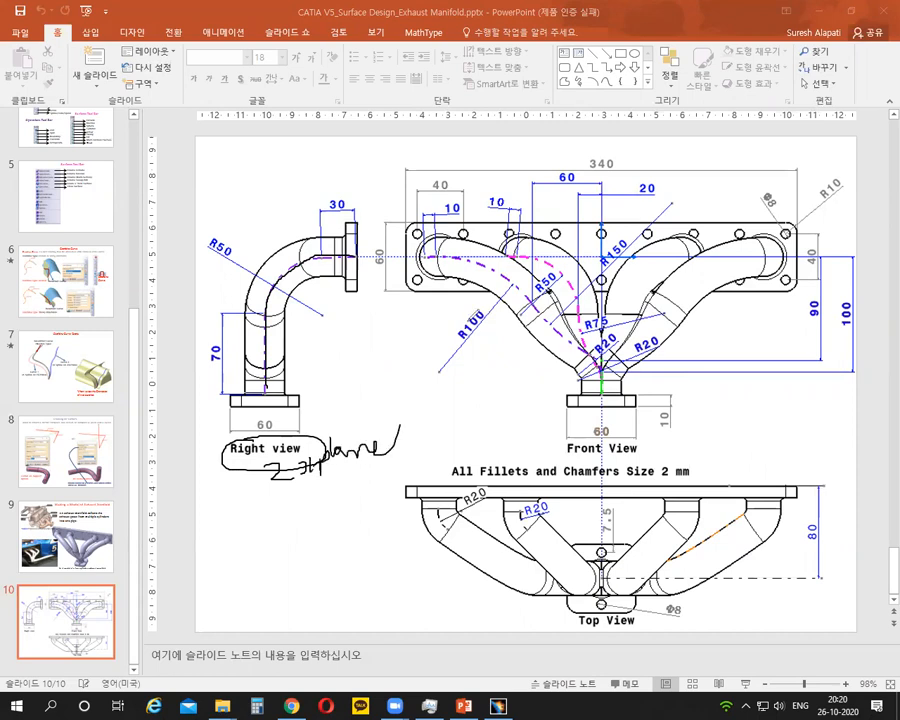
left_click(591, 111)
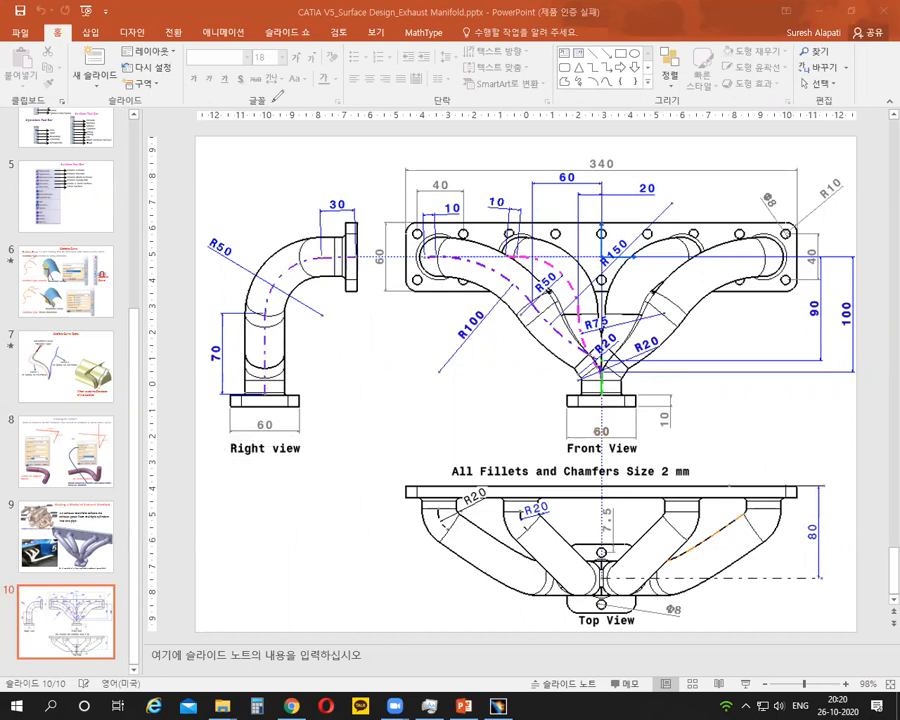
Step: Switch to CATIA and open a new sketch on the zx plane
left_click(498, 706)
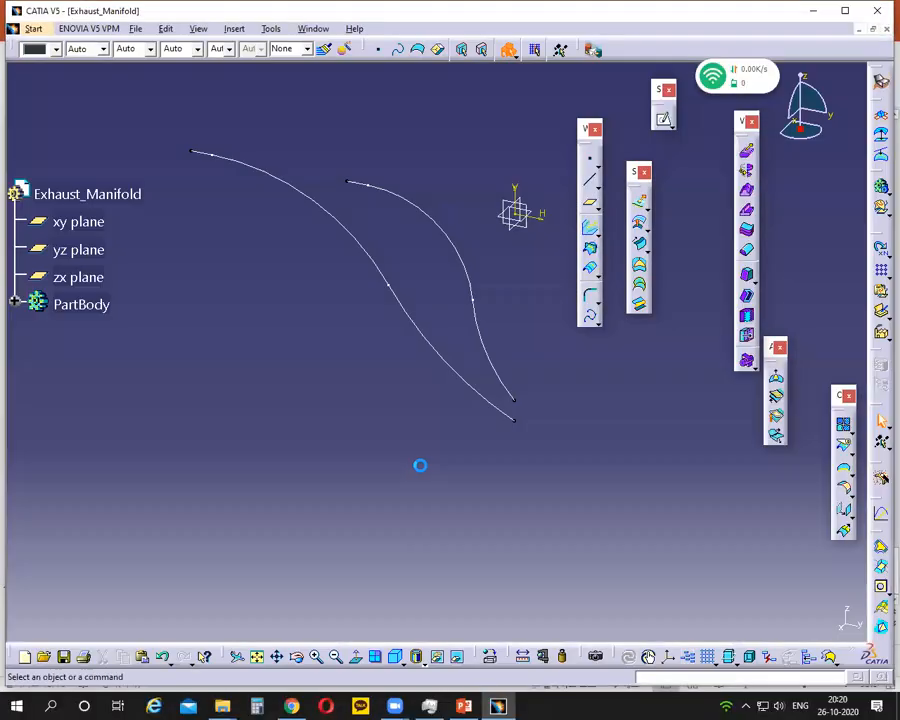
left_click(516, 230)
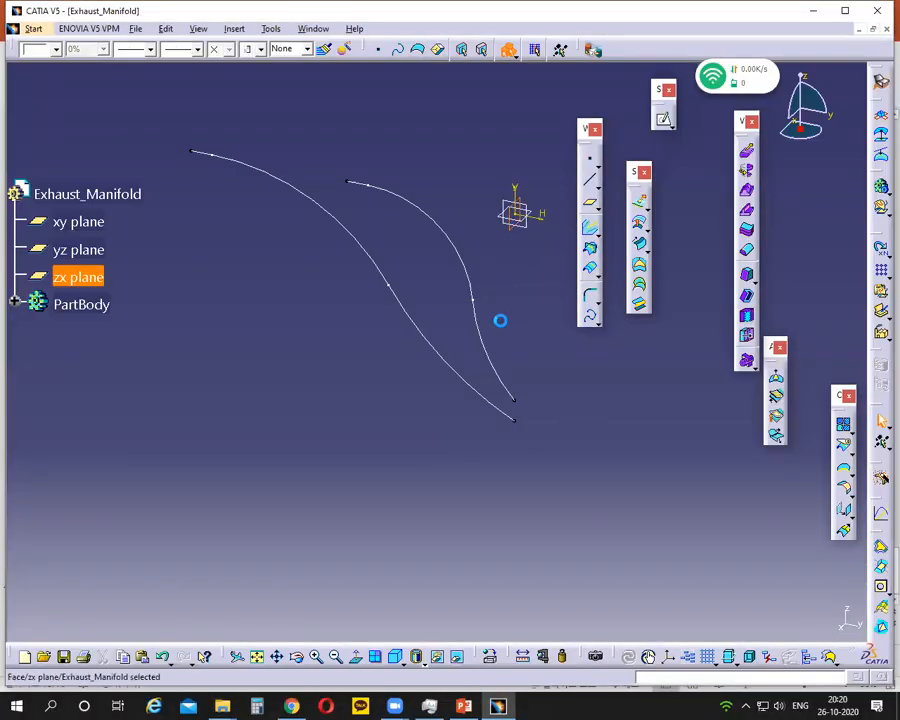
left_click(663, 124)
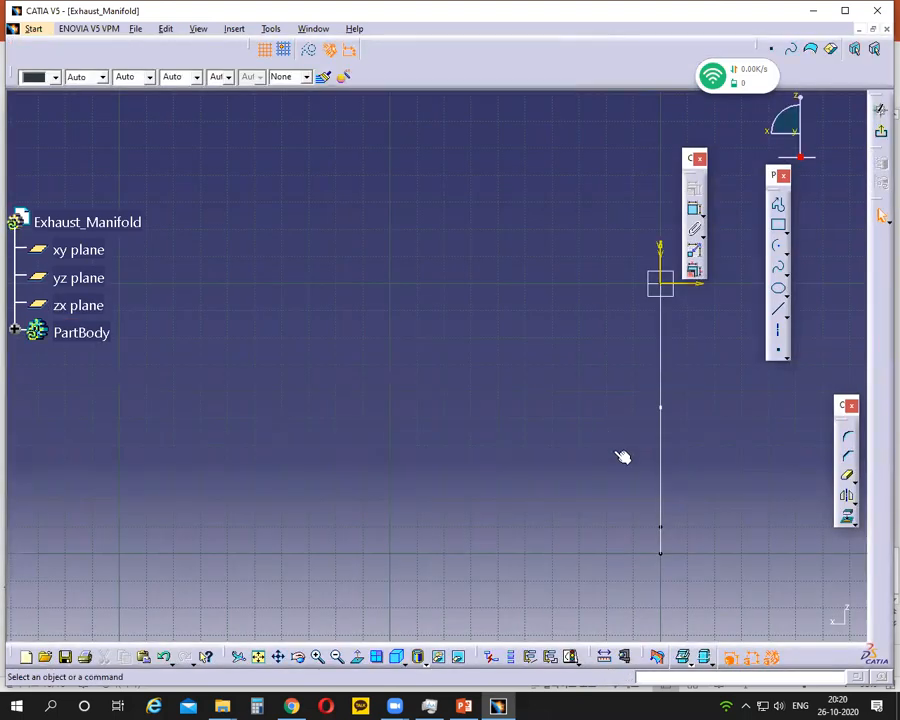
middle_click_drag(477, 390, 350, 381)
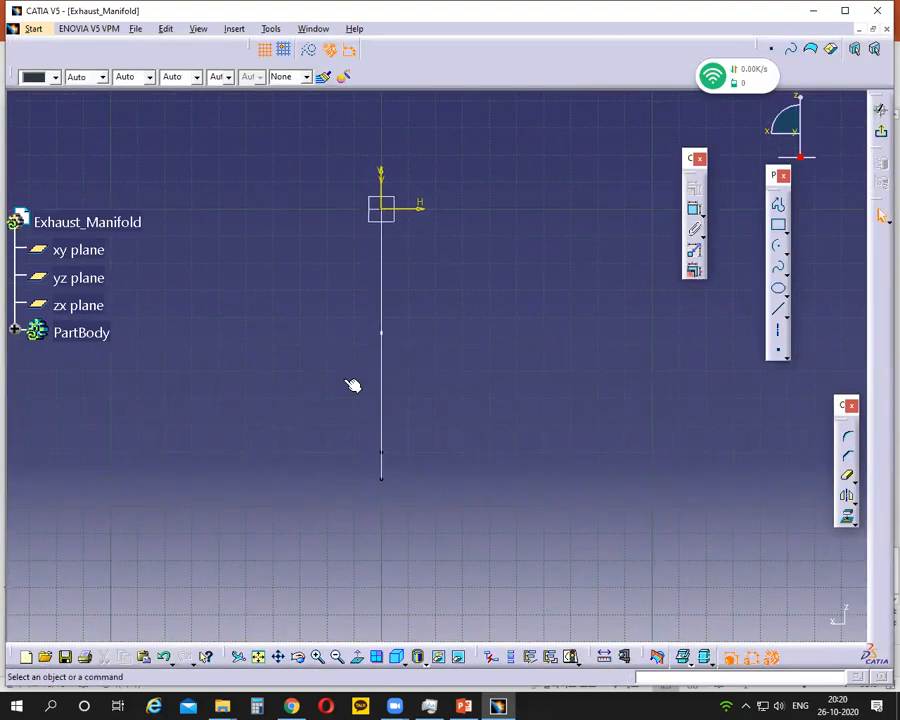
Step: Check the reference drawing, and sketch an L-shaped profile through the origin with a horizontal line about 82 mm and a downward vertical line about 114 mm
left_click(467, 706)
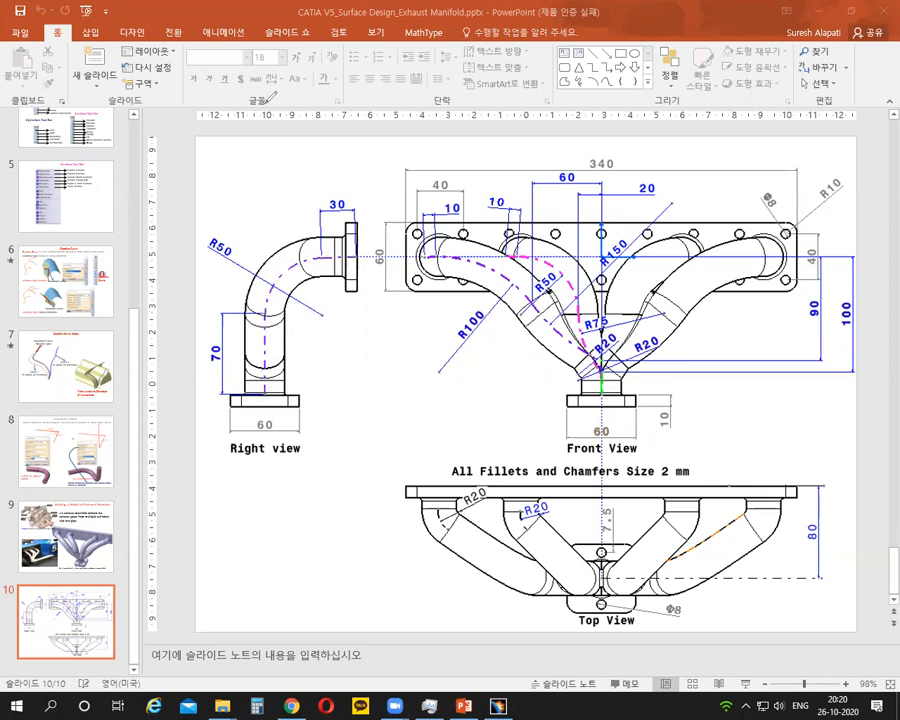
mouse_move(497, 706)
left_click(521, 627)
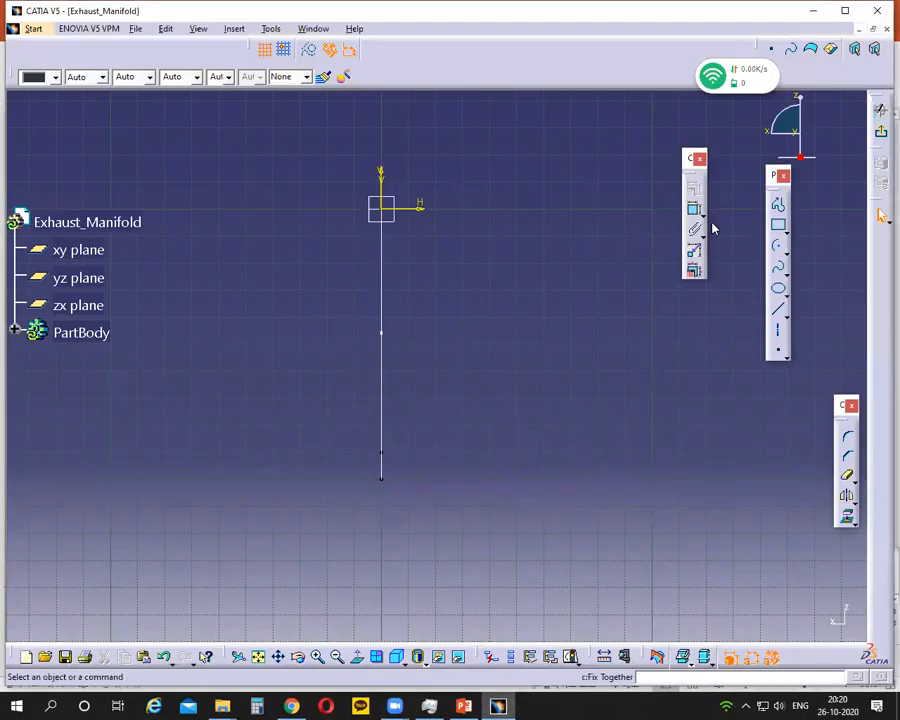
left_click(780, 206)
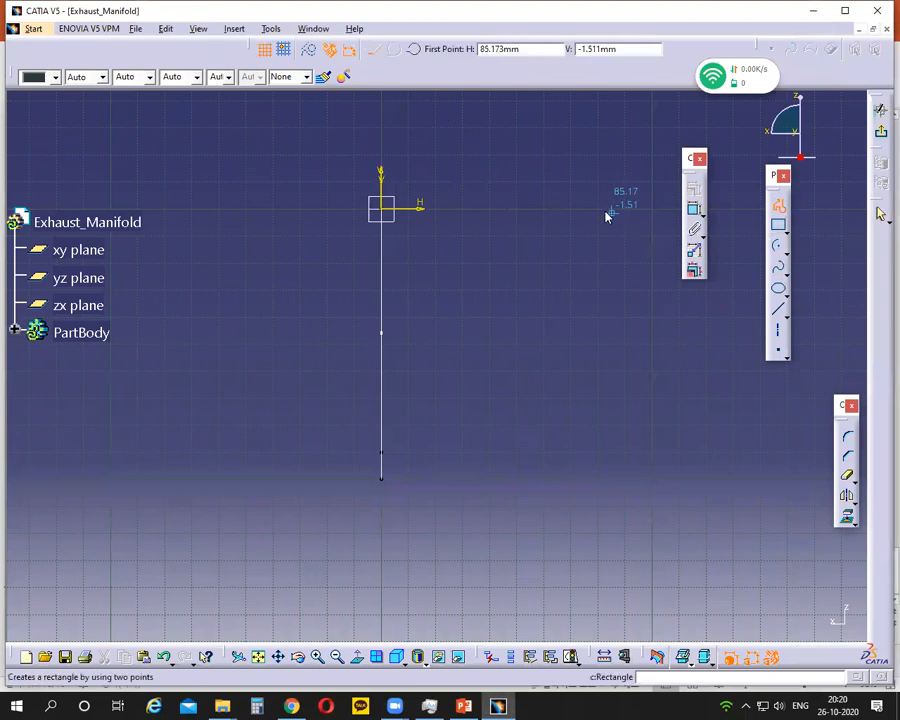
left_click(607, 204)
left_click(380, 207)
left_click(381, 518)
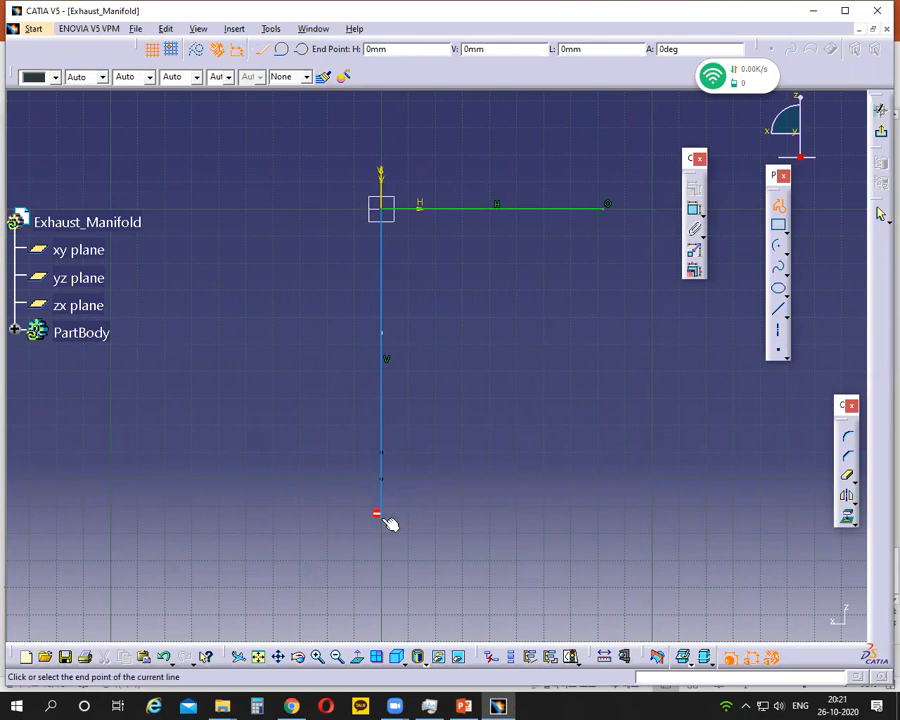
key("Escape")
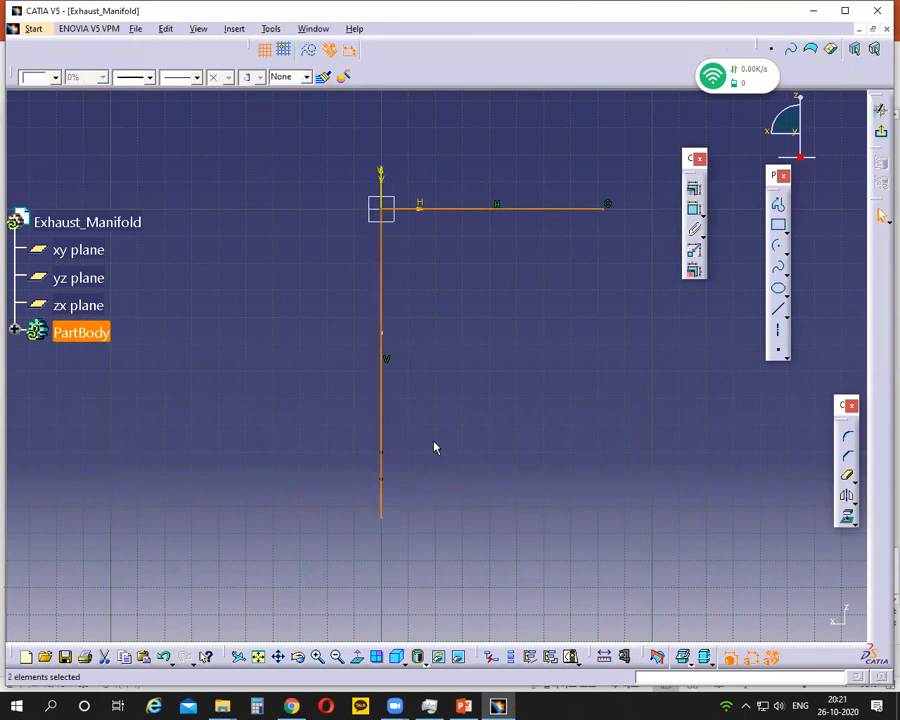
left_click(456, 346)
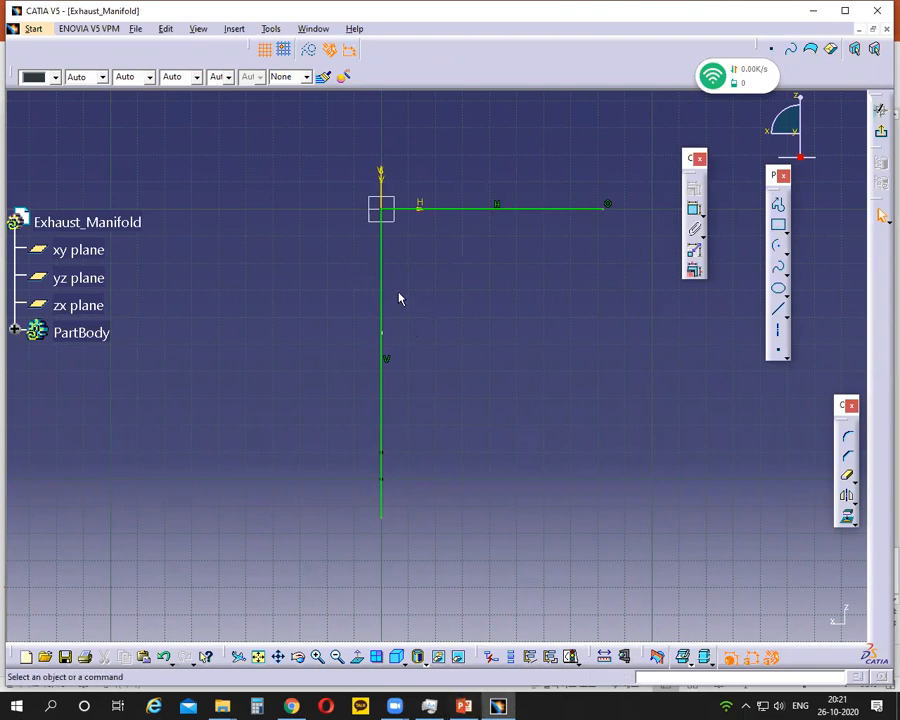
Step: Round the junction of the horizontal and vertical lines with a Corner and set its radius to 50 mm, following the reference drawing
left_click(463, 706)
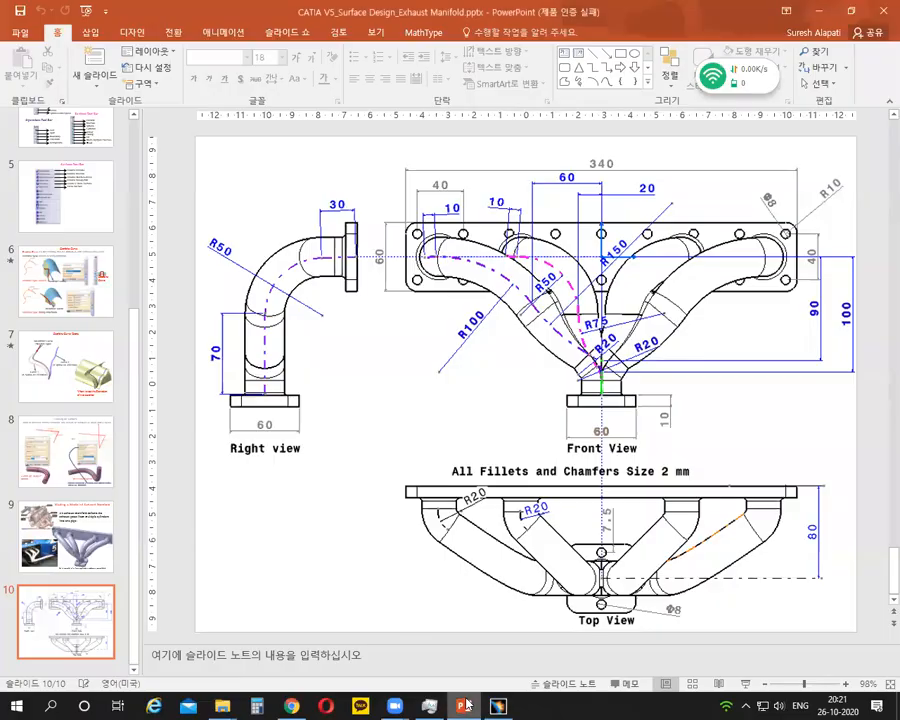
left_click(465, 704)
left_click(381, 298)
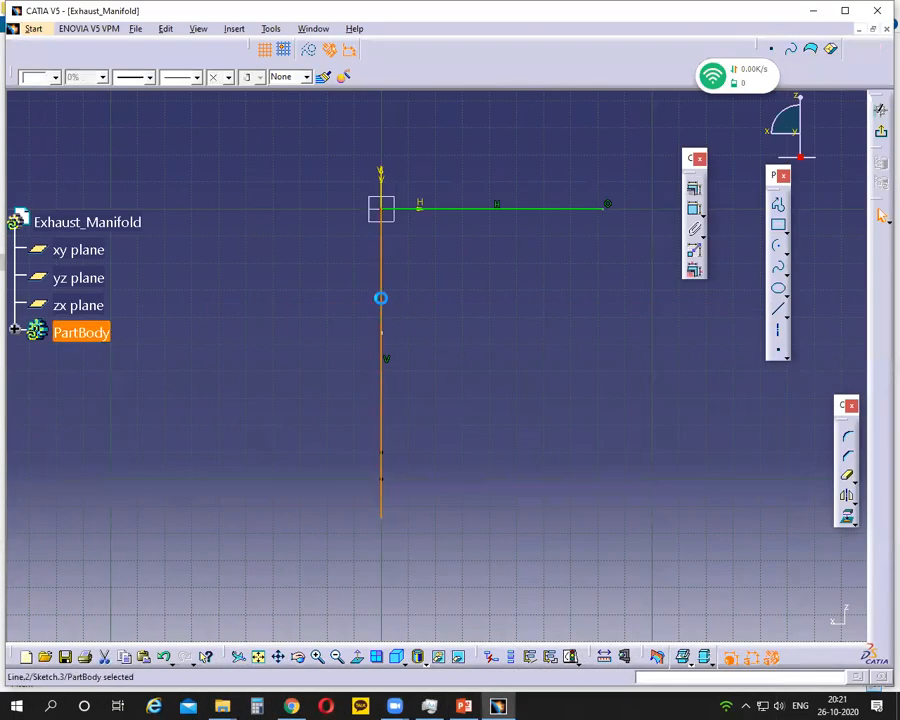
left_click(432, 250)
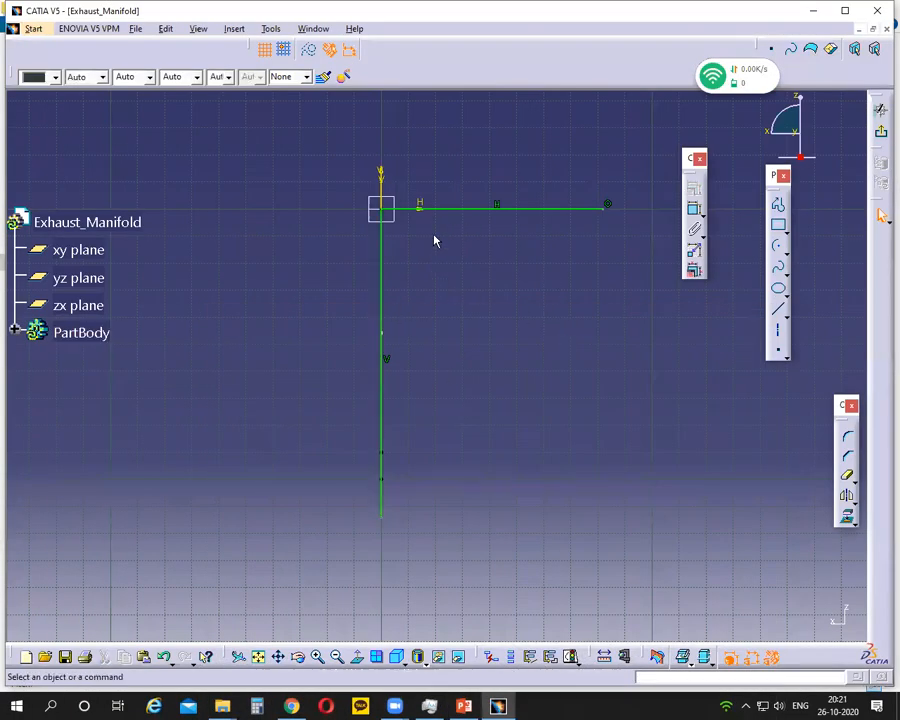
left_click(386, 279)
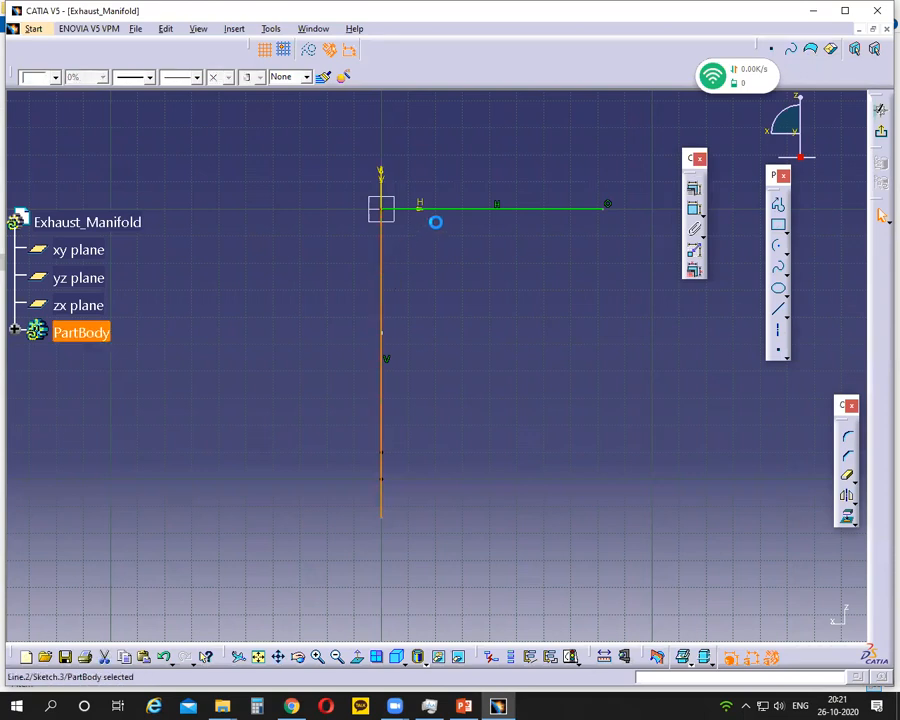
left_click(450, 208, "ctrl")
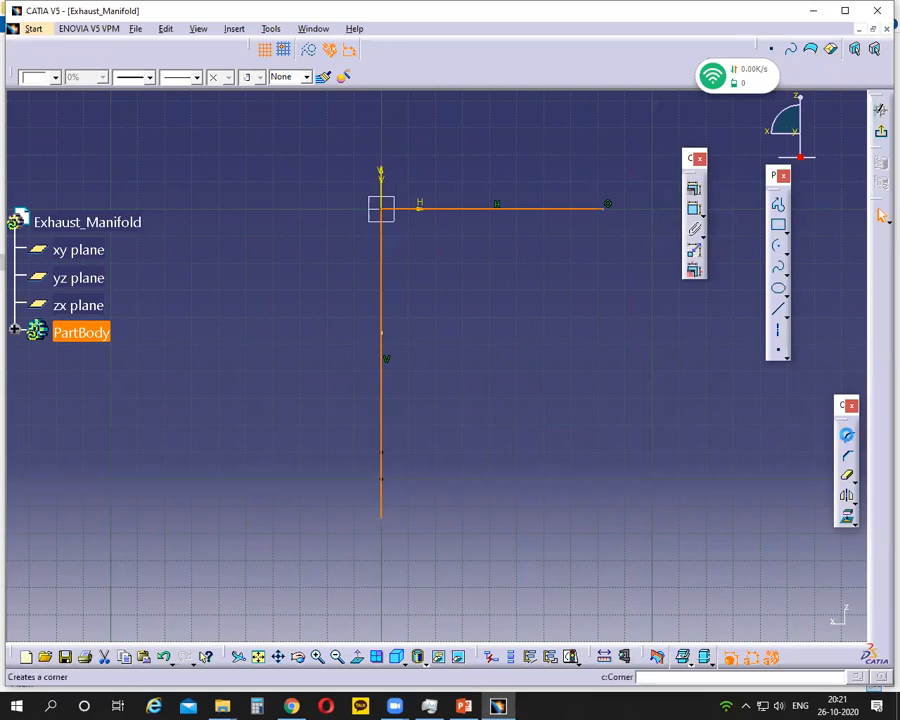
left_click(882, 215)
left_click(412, 243)
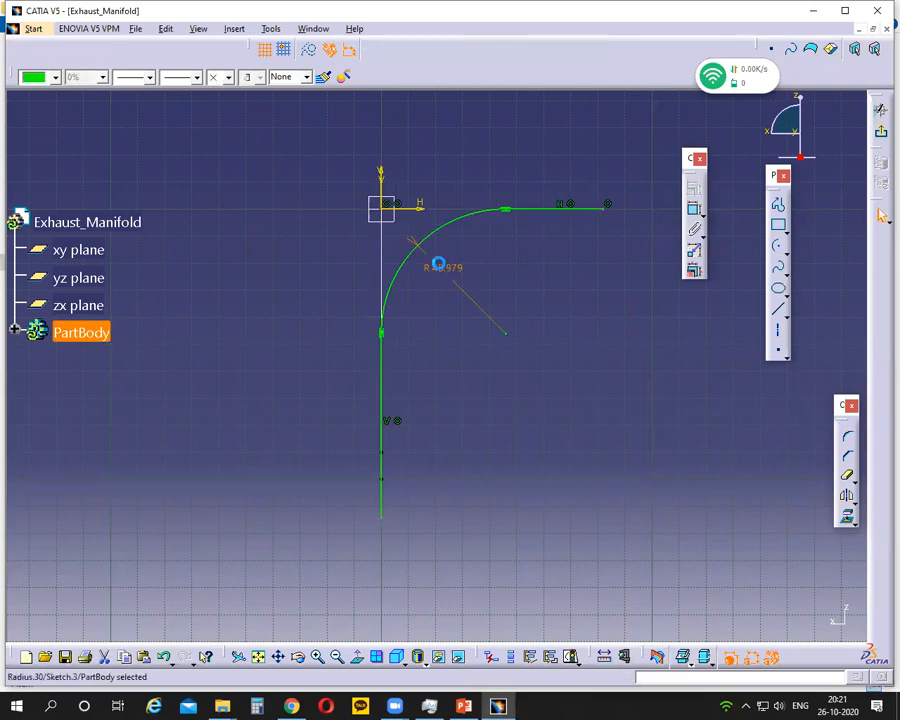
double_click(438, 263)
type("50")
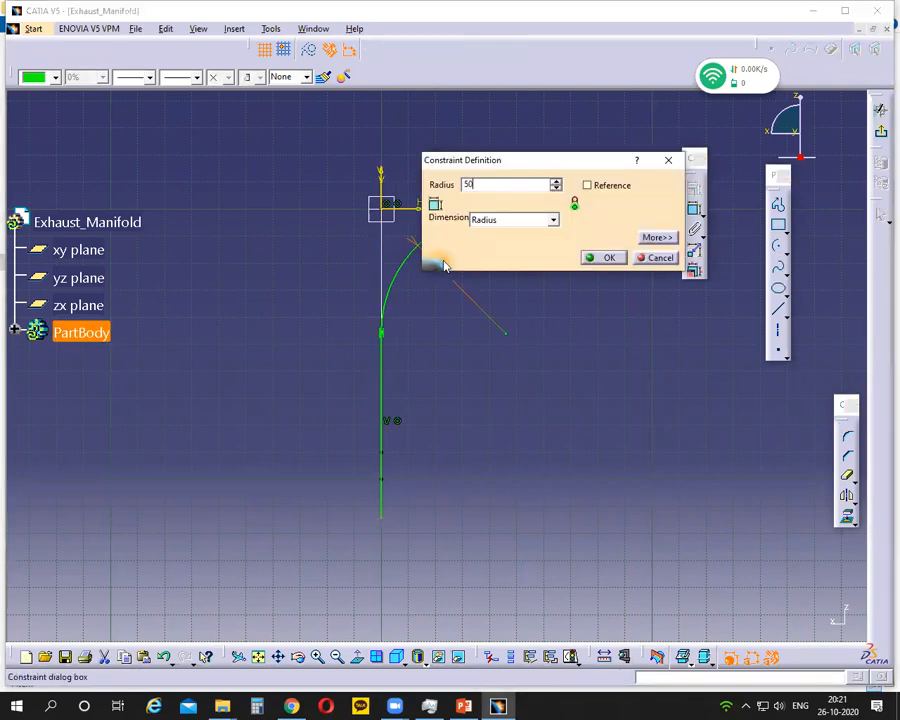
key("Return")
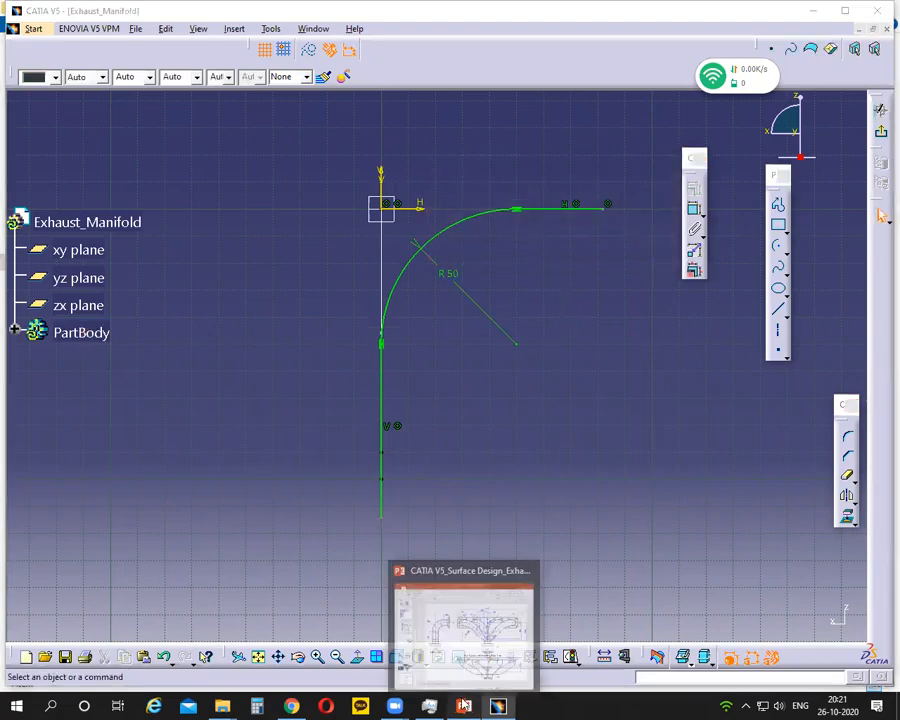
Step: Check the reference drawing, dimension the horizontal line's length and set it to 30 mm
left_click(464, 706)
left_click(464, 706)
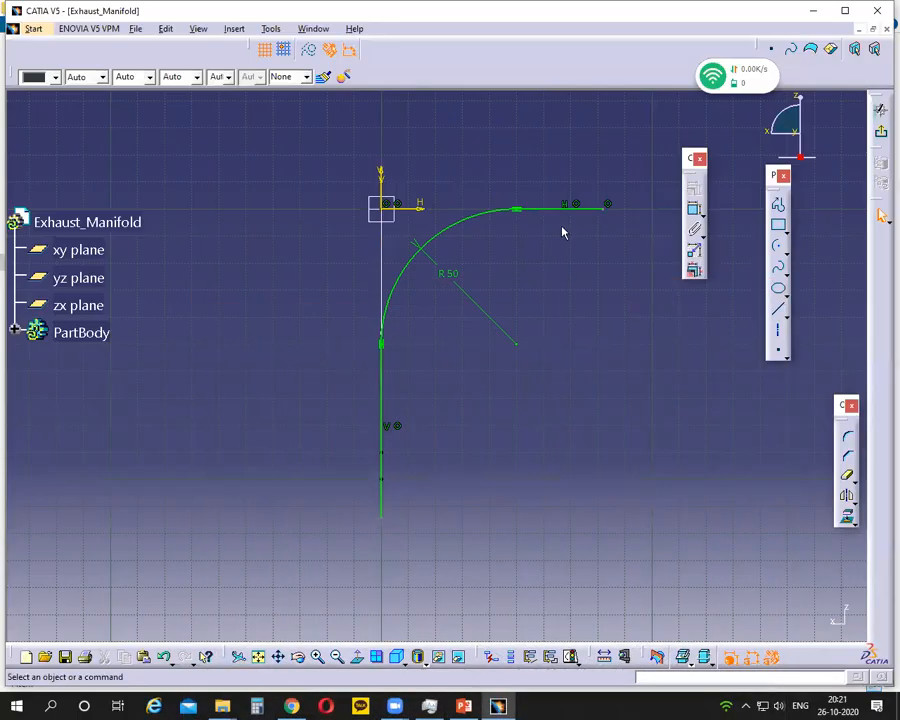
left_click(564, 209)
left_click(695, 207)
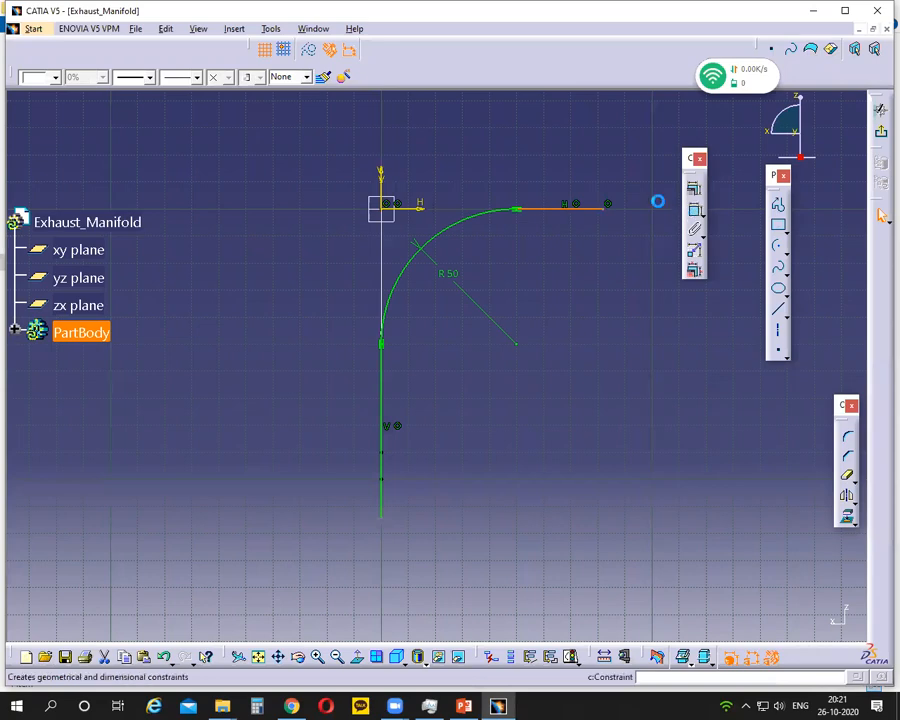
left_click(618, 181)
double_click(607, 178)
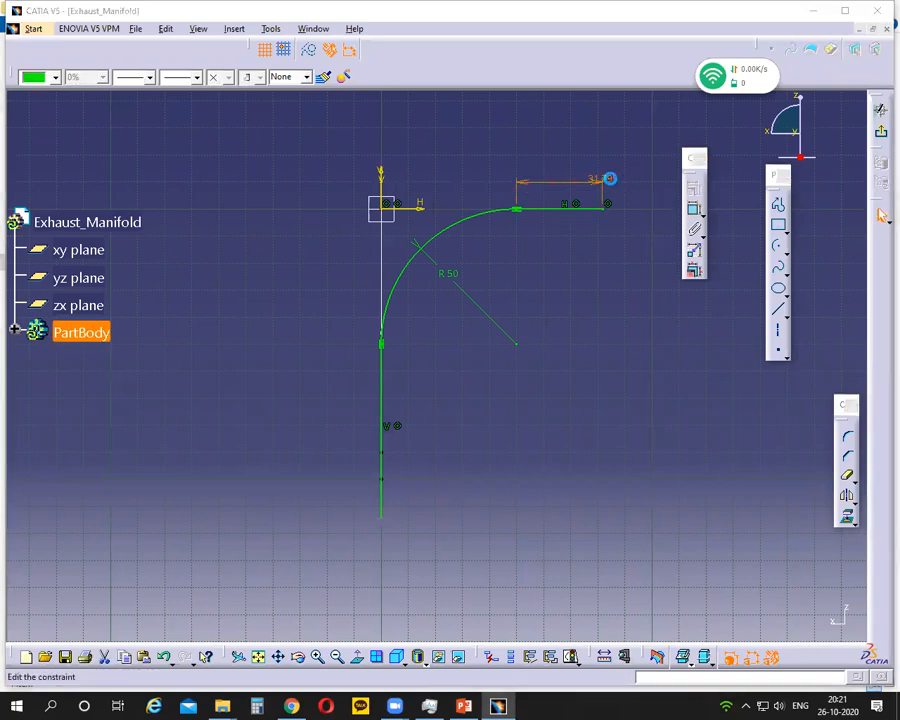
type("30")
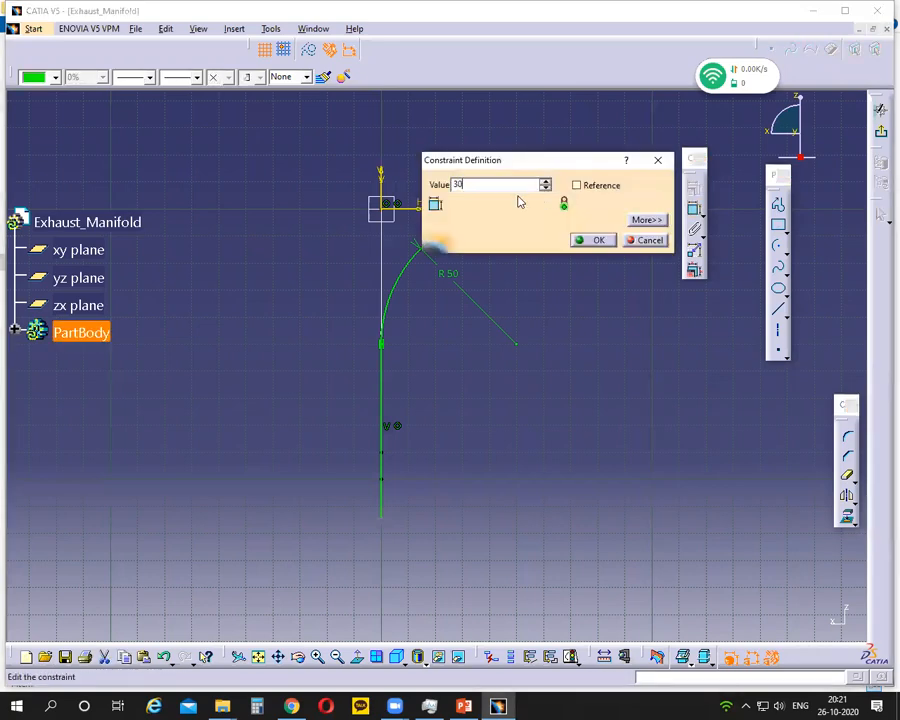
key("Return")
Step: Check the right view's vertical dimension in the reference drawing, dimension the vertical line's length and set it to 70 mm
left_click(390, 433)
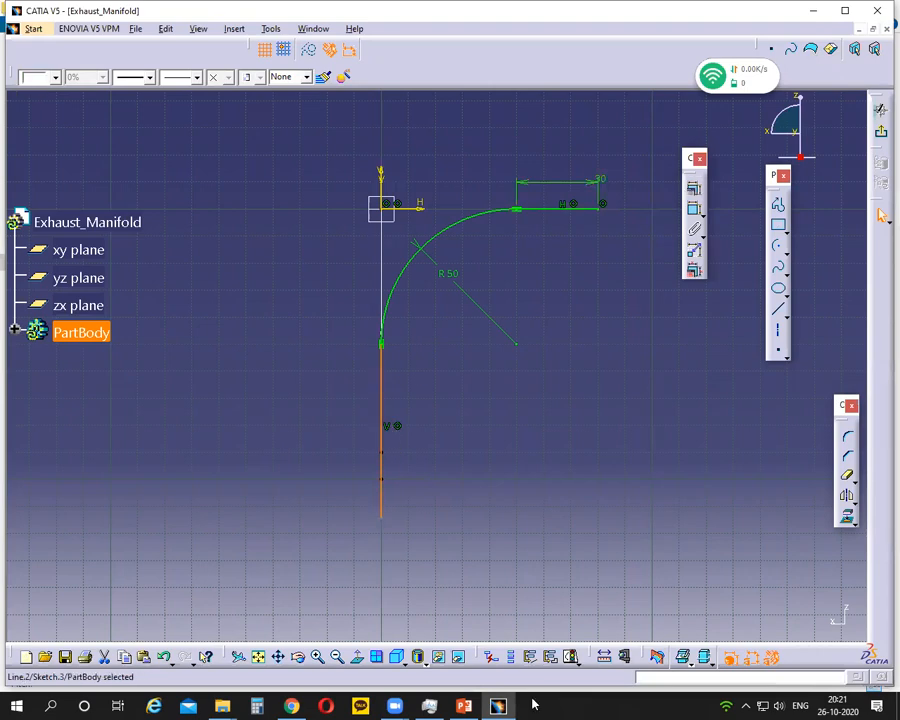
left_click(464, 706)
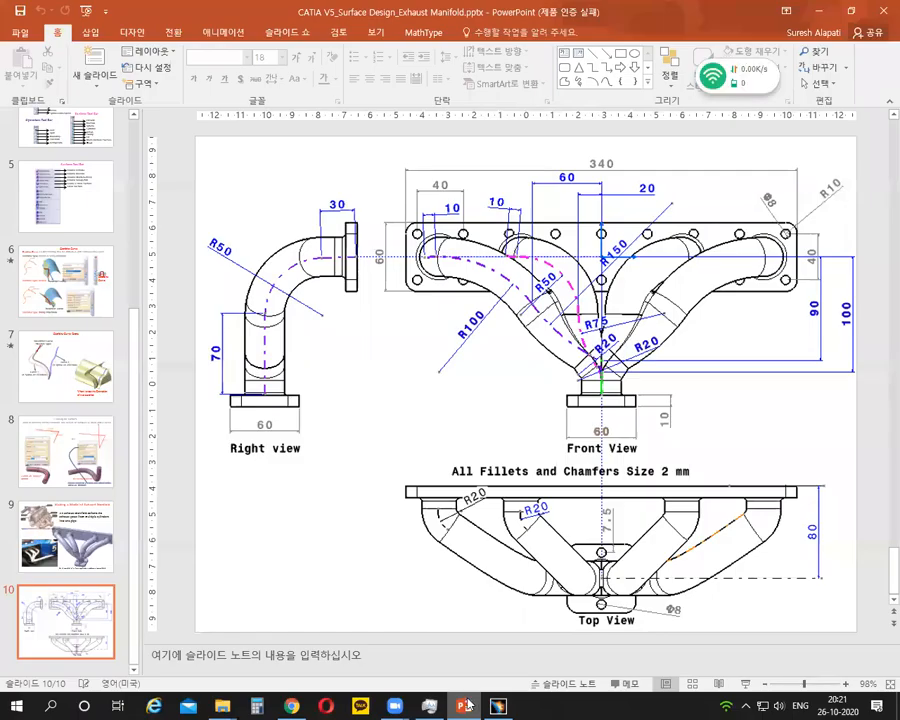
left_click(466, 705)
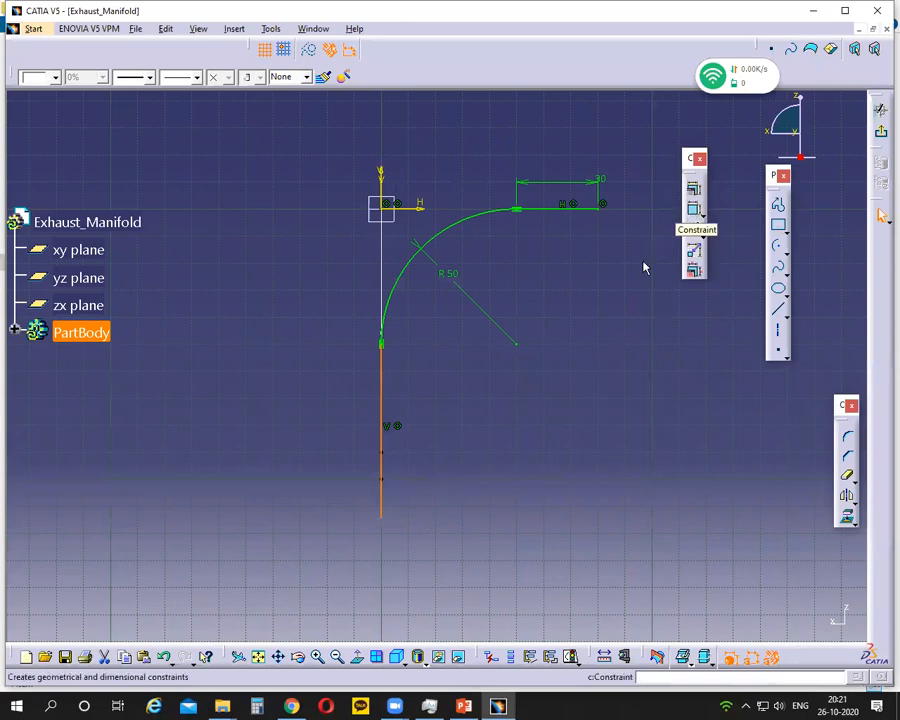
left_click(474, 706)
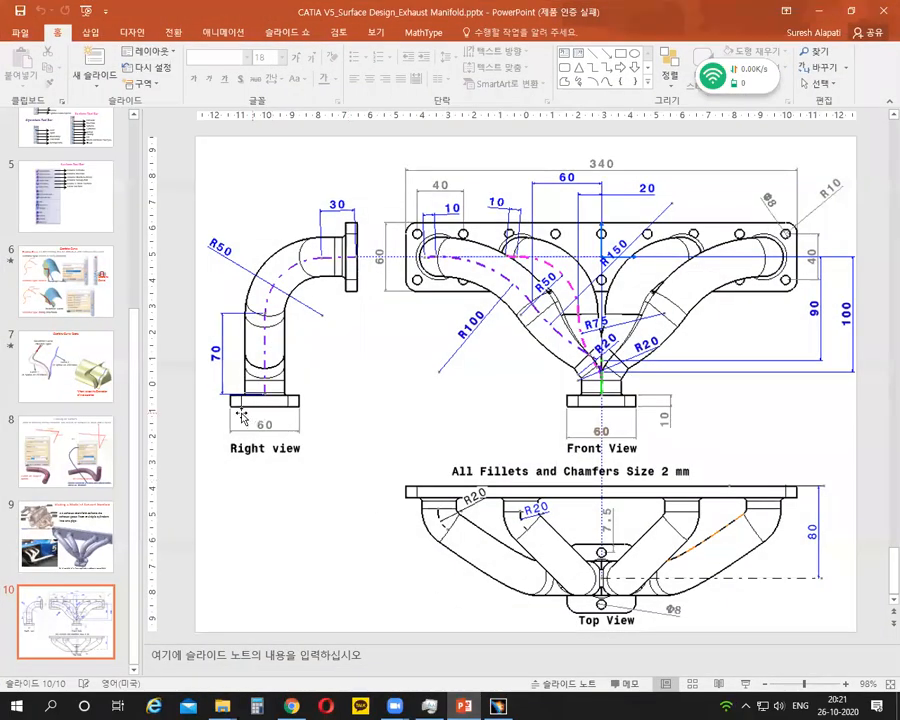
left_click(464, 706)
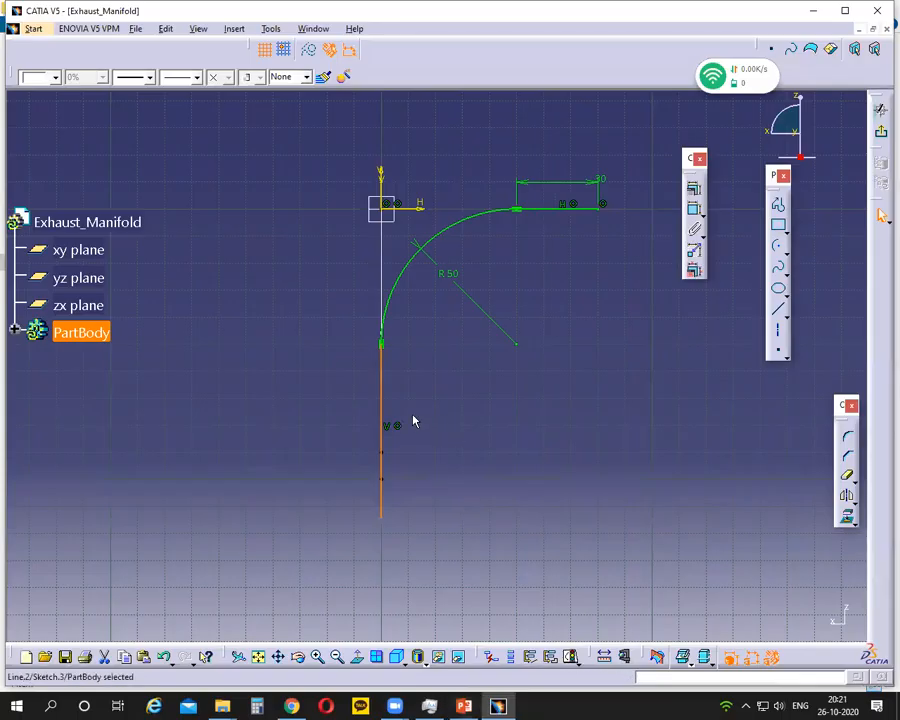
left_click(693, 208)
left_click(336, 402)
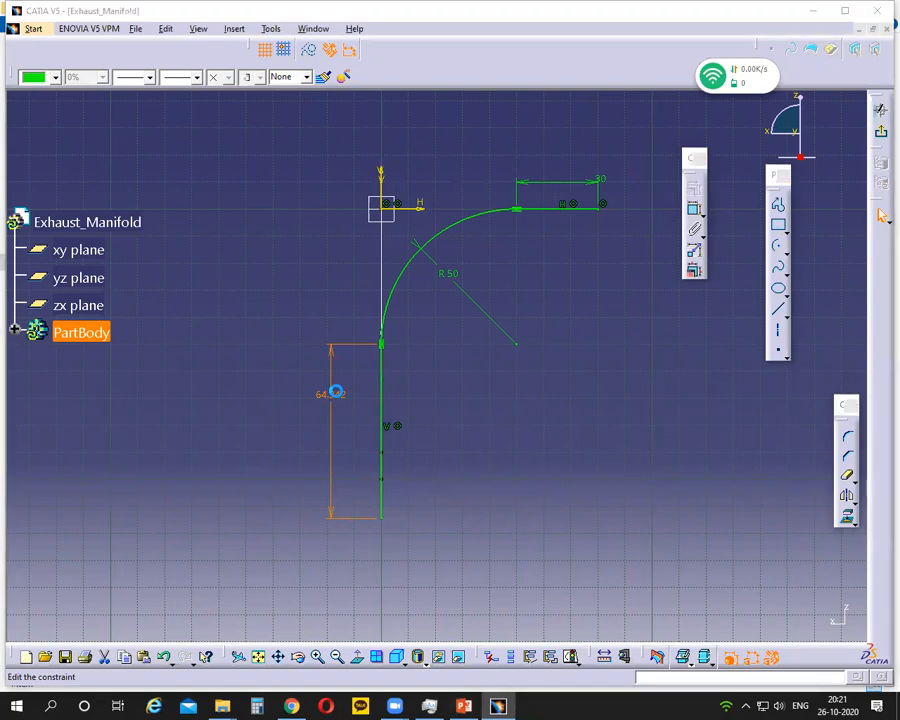
double_click(338, 396)
type("70")
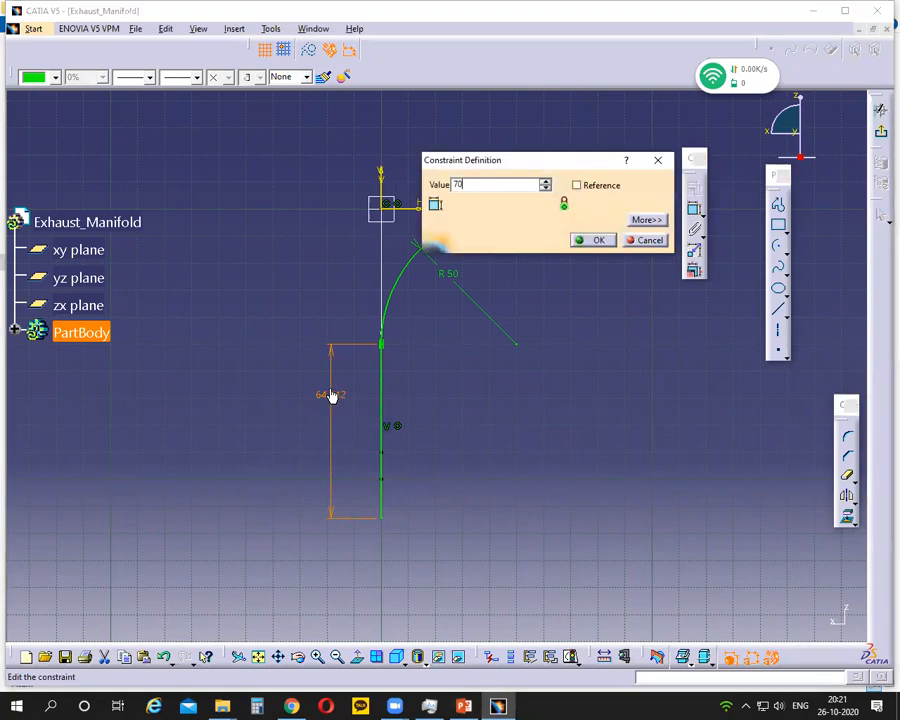
key("Return")
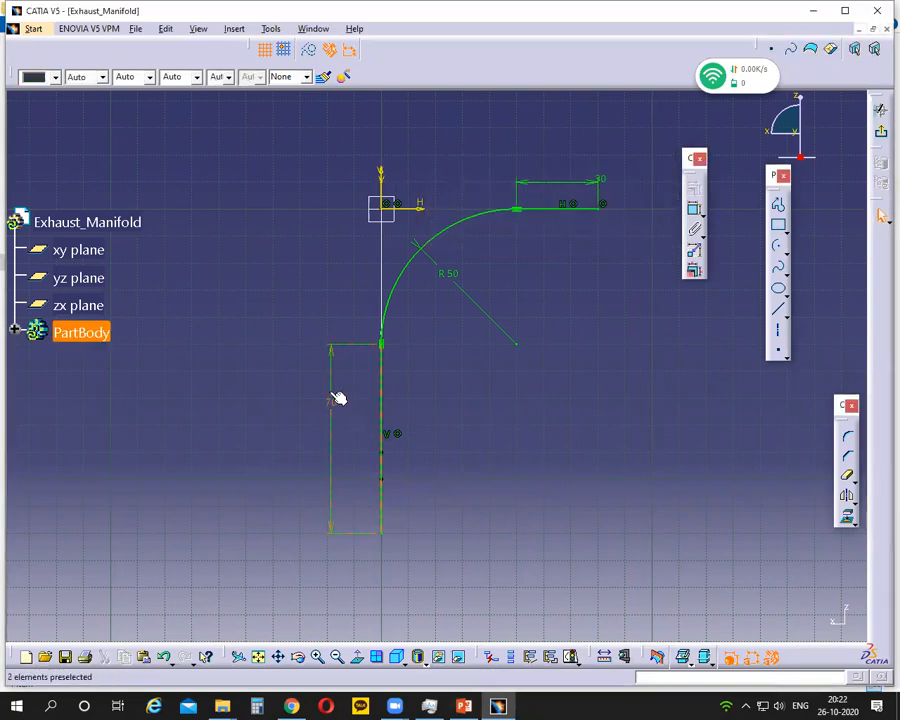
Step: Exit the right-view centreline sketch, highlight its arc and the inner front-view centreline's arc for comparison, and clear the selection
left_click(880, 140)
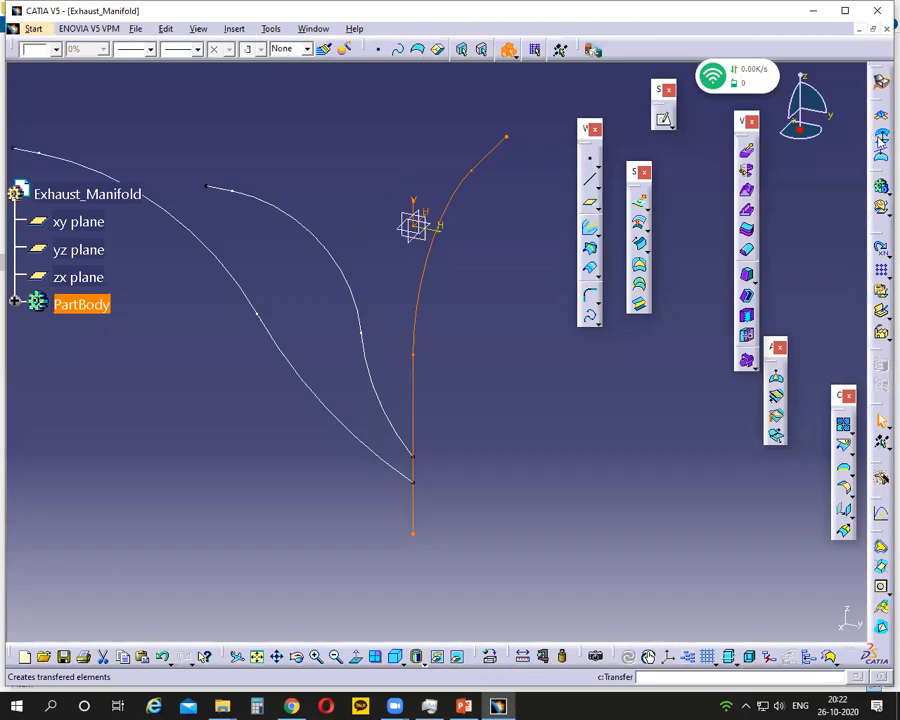
middle_click_drag(521, 421, 526, 454)
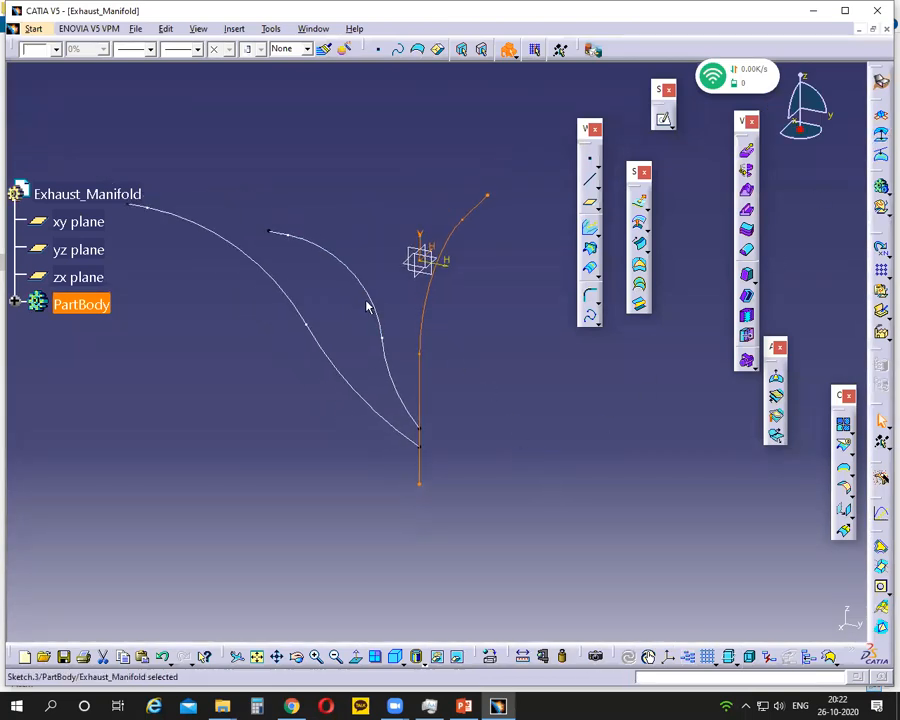
left_click(336, 256)
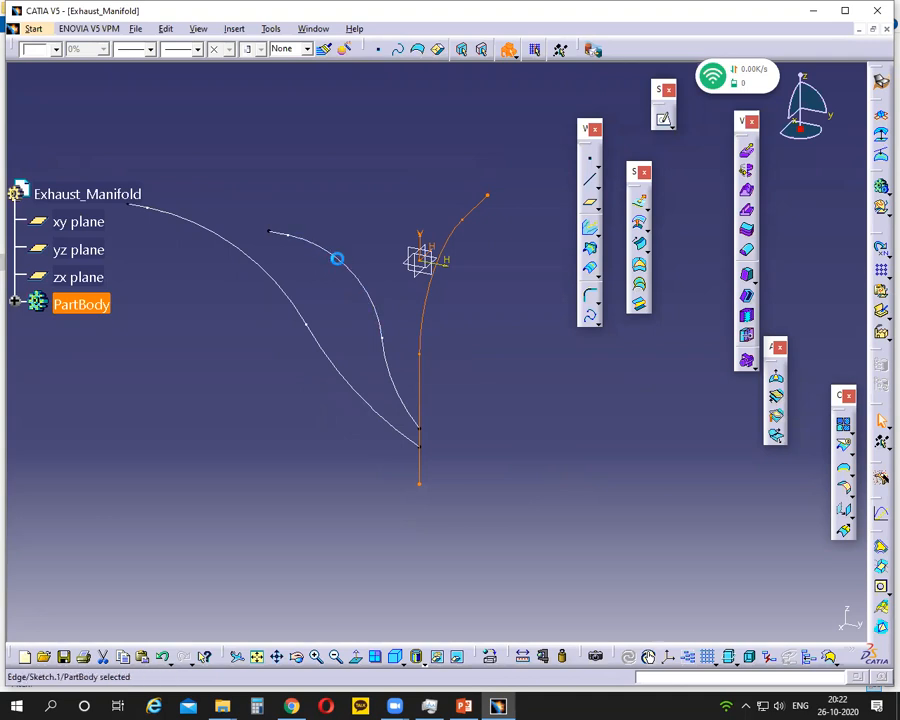
left_click(420, 312, "ctrl")
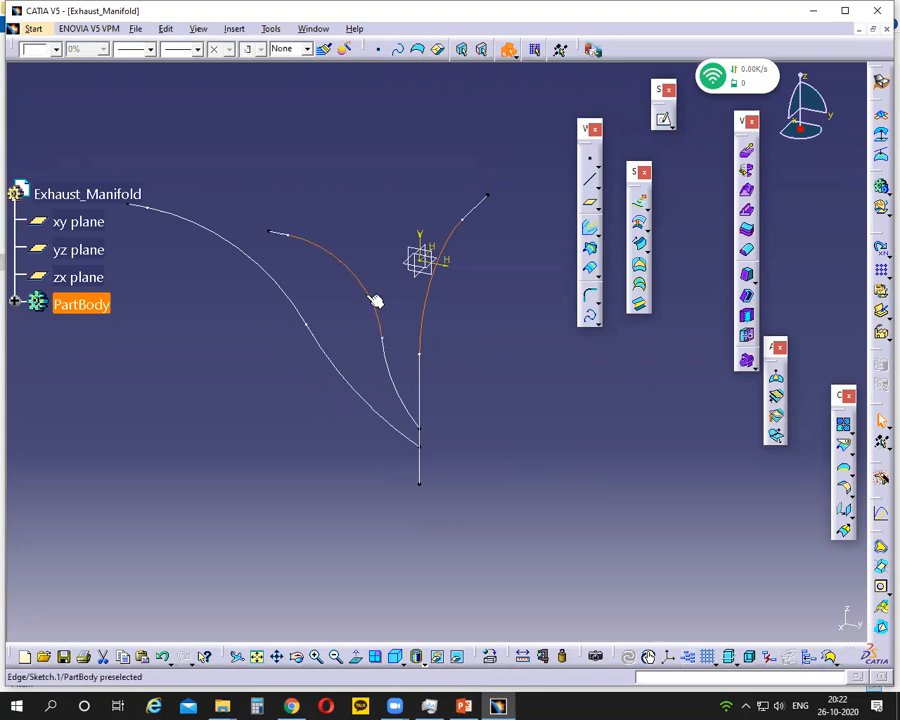
left_click(375, 303, "ctrl")
left_click(512, 321)
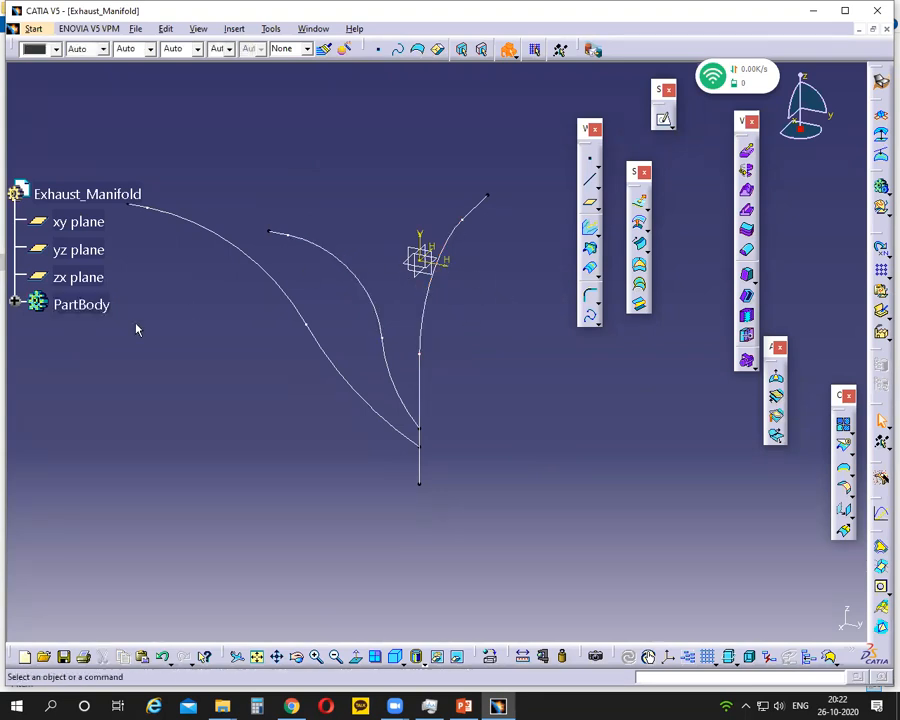
Step: Combine the inner front-view centreline Sketch.1 with the right-view Sketch.3 into a 3D curve, using type Normal and Nearest solution
left_click(15, 303)
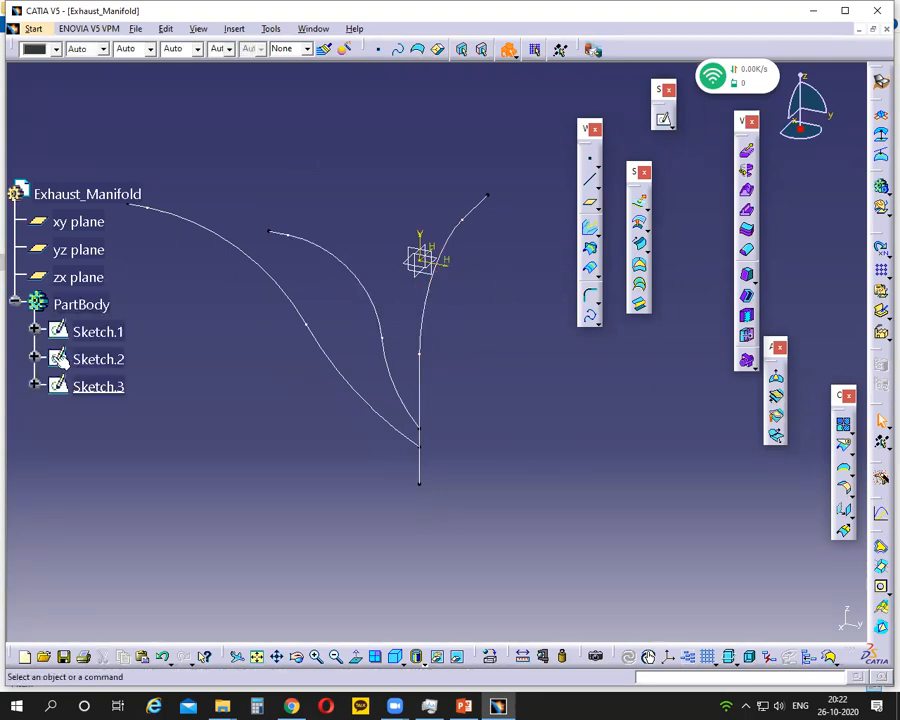
left_click(107, 333)
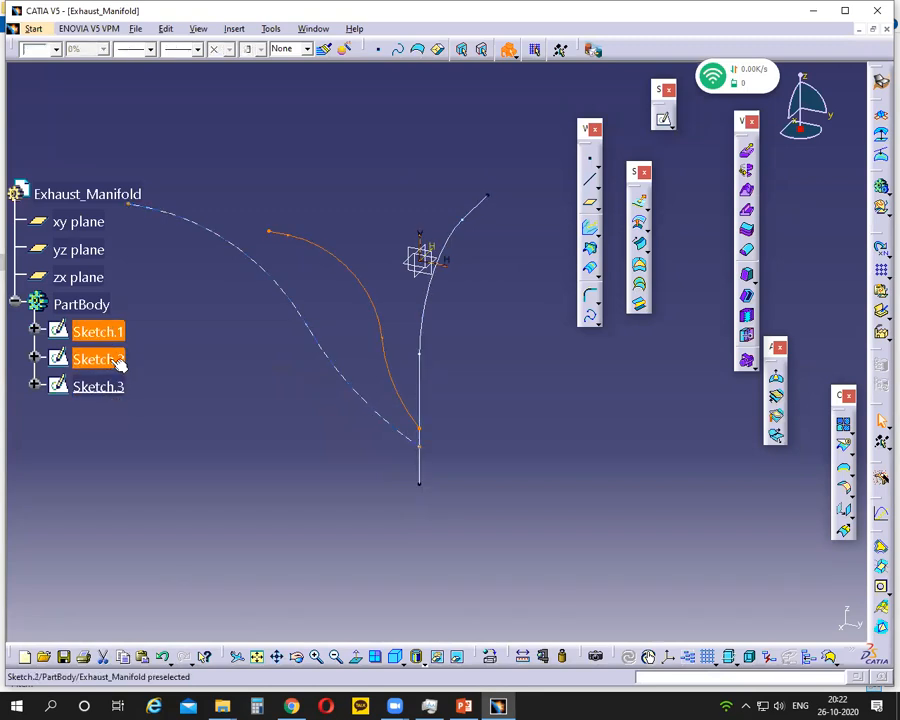
left_click(117, 386, "ctrl")
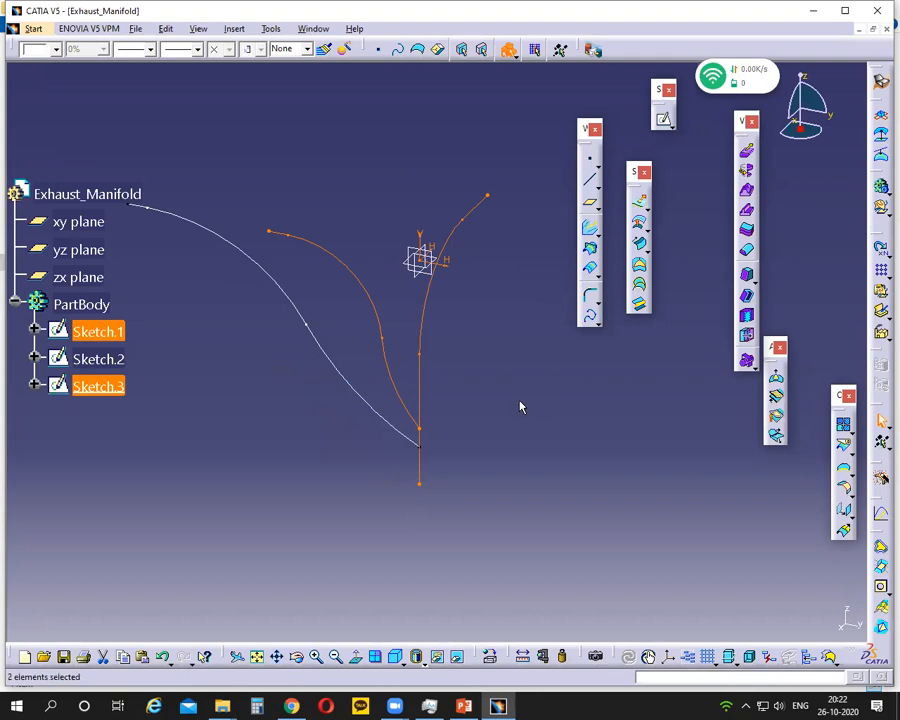
left_click(364, 312)
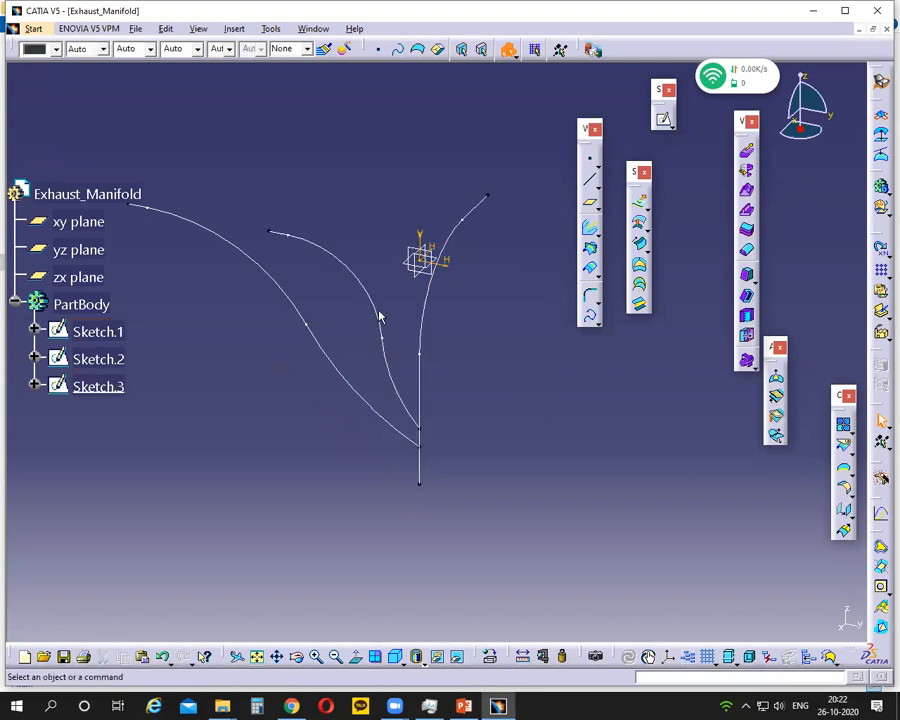
left_click(373, 313)
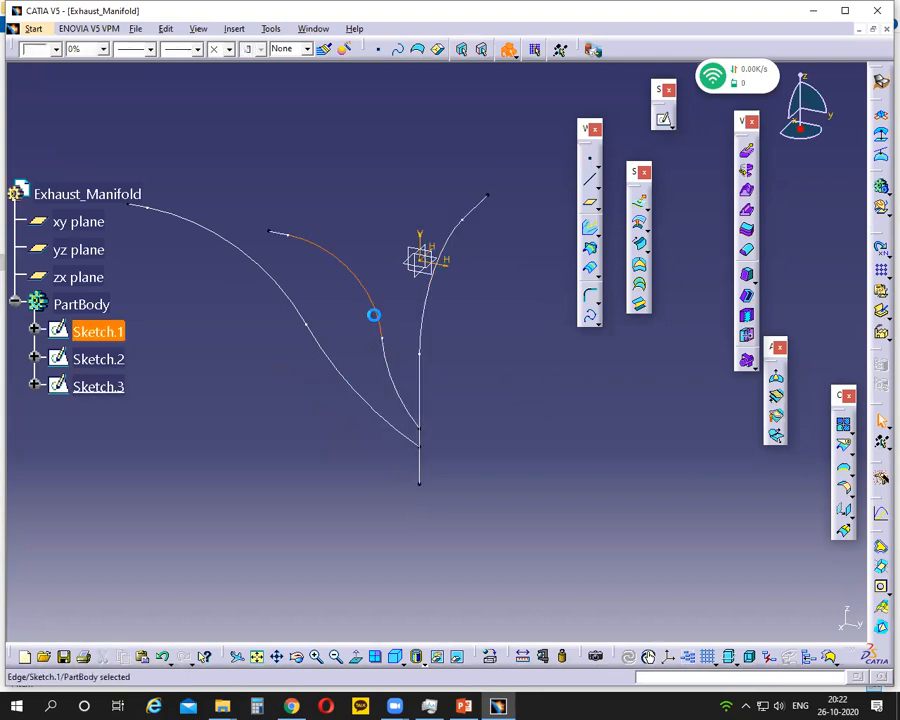
left_click(430, 319, "ctrl")
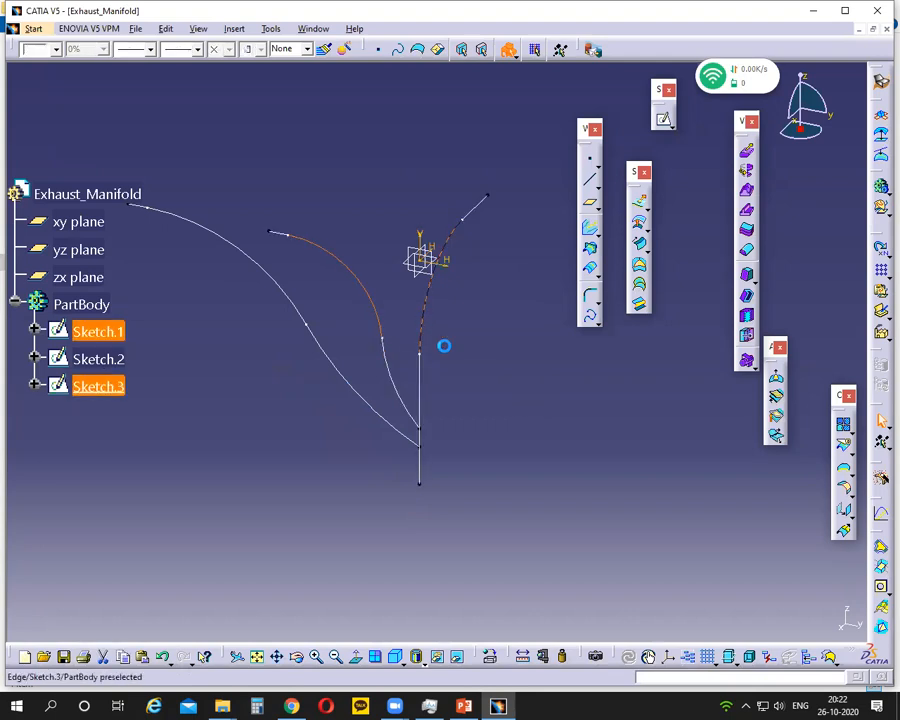
left_click(596, 302)
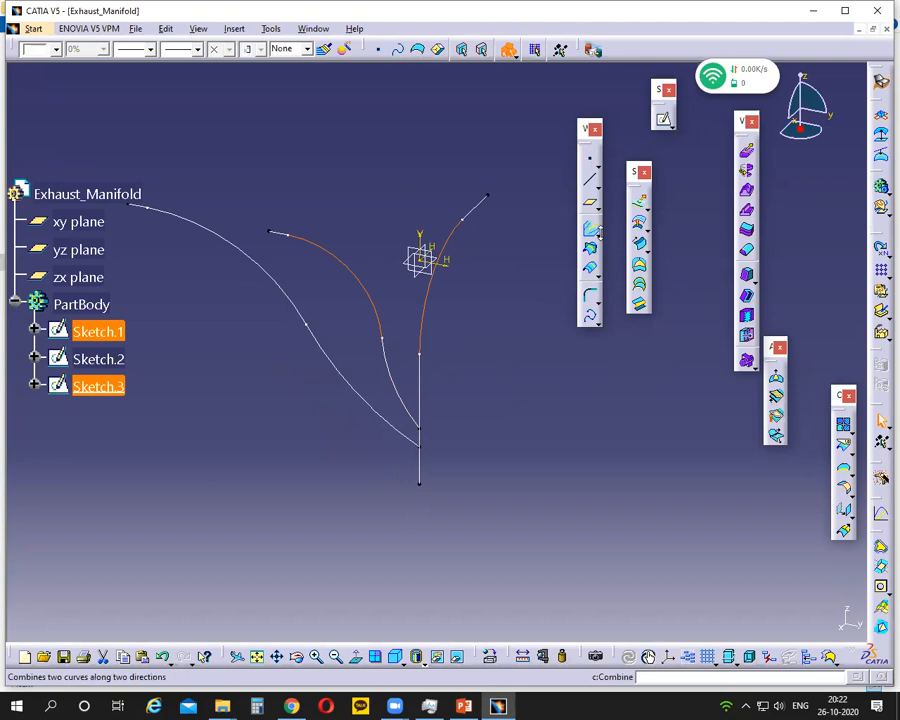
left_click(640, 248)
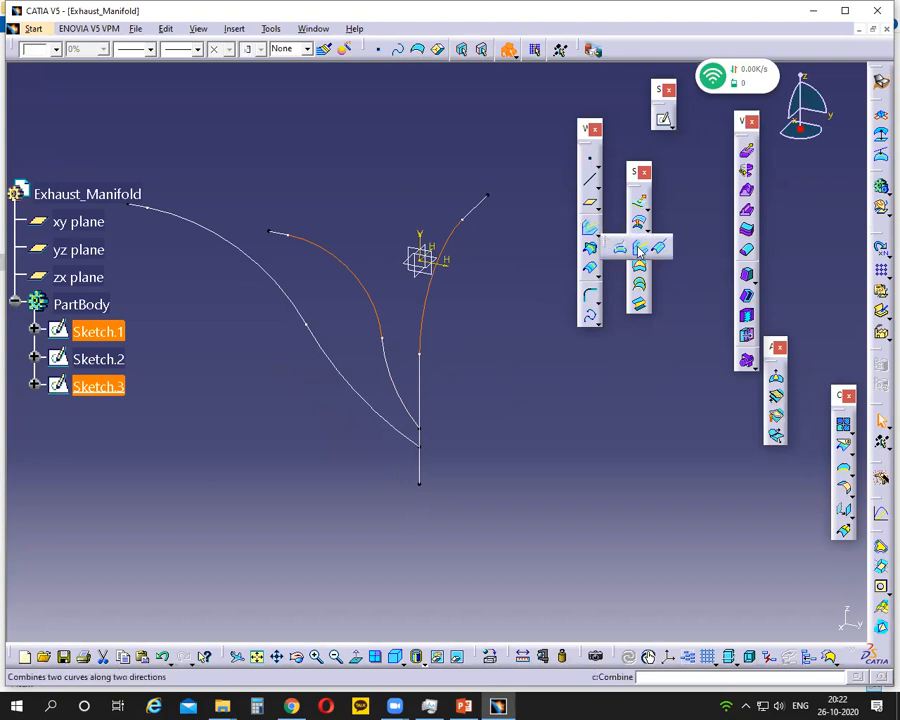
left_click(640, 250)
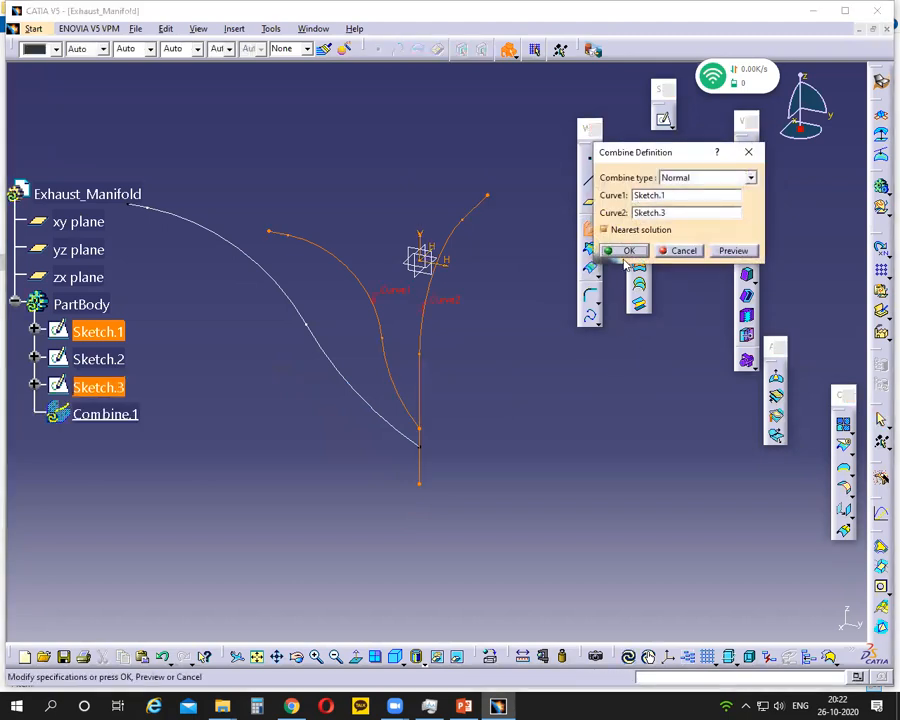
left_click(627, 251)
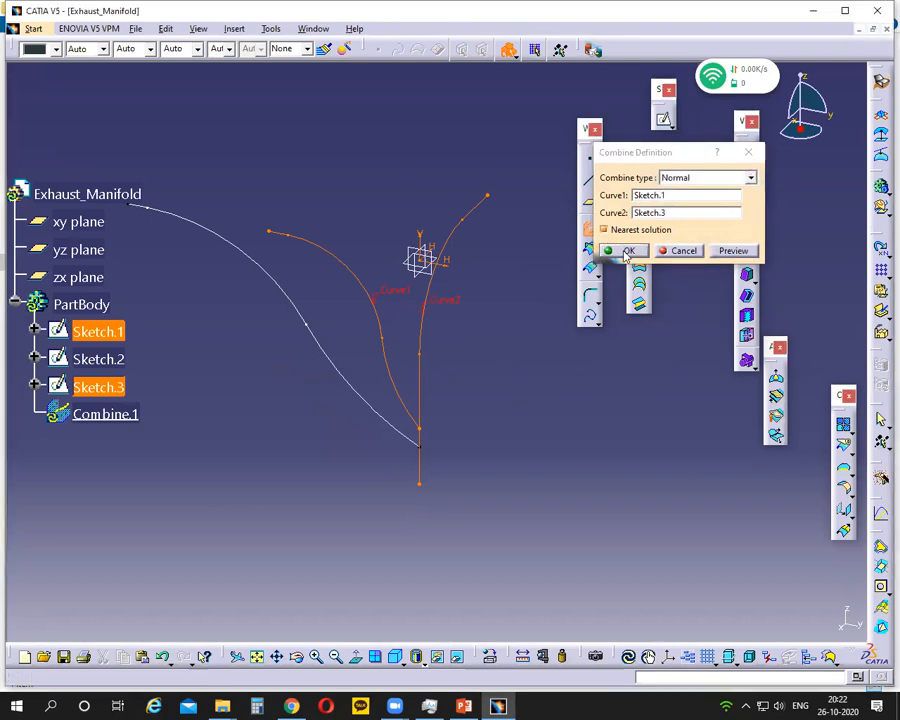
Step: Examine the combined inner pipe curve normal to the yz plane and from oblique angles, comparing it with its source sketches
mouse_move(508, 388)
middle_mouse_down()
mouse_move(241, 392)
mouse_move(468, 352)
mouse_move(564, 351)
mouse_move(500, 384)
mouse_move(498, 400)
middle_mouse_up()
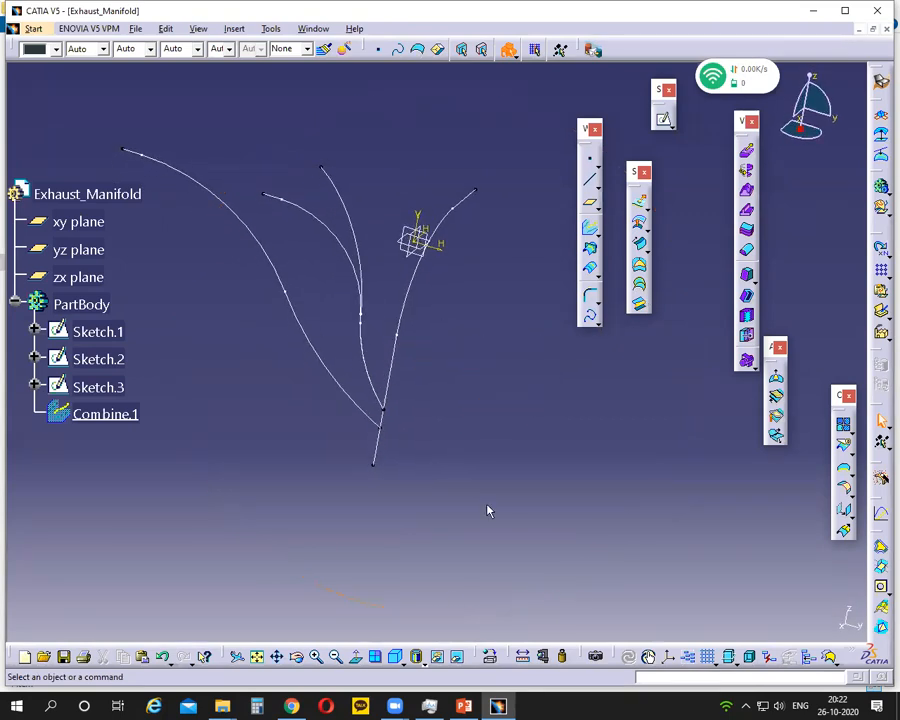
left_click(355, 656)
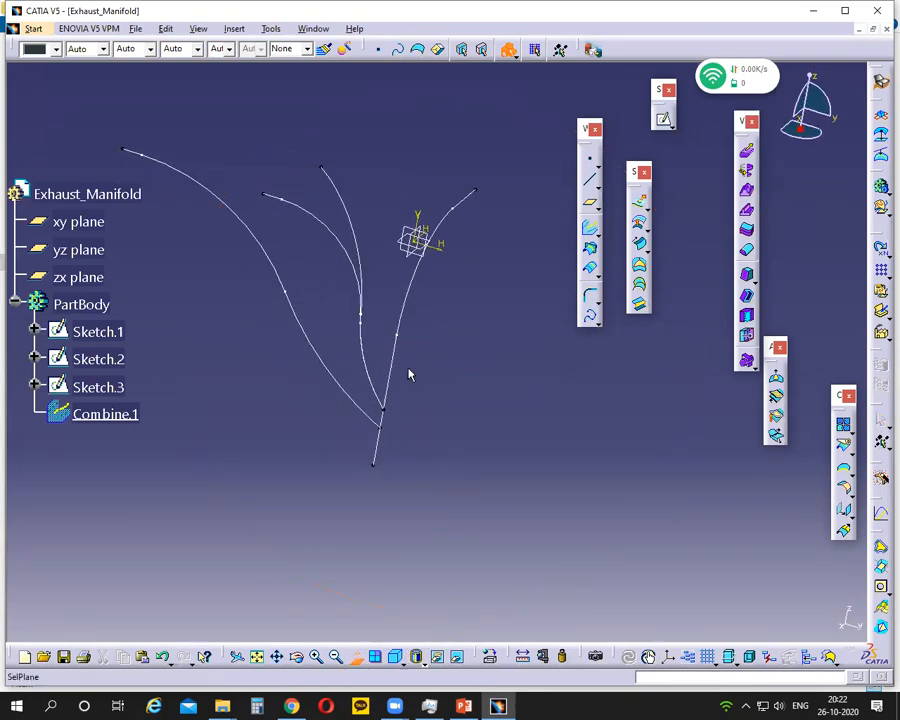
left_click(84, 252)
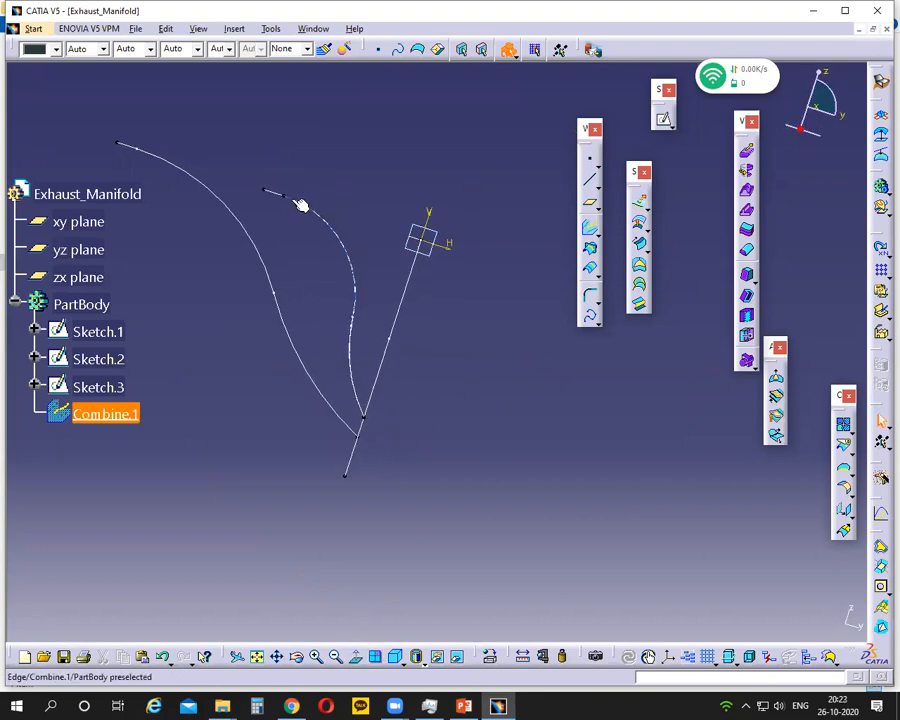
middle_click_drag(525, 397, 262, 400)
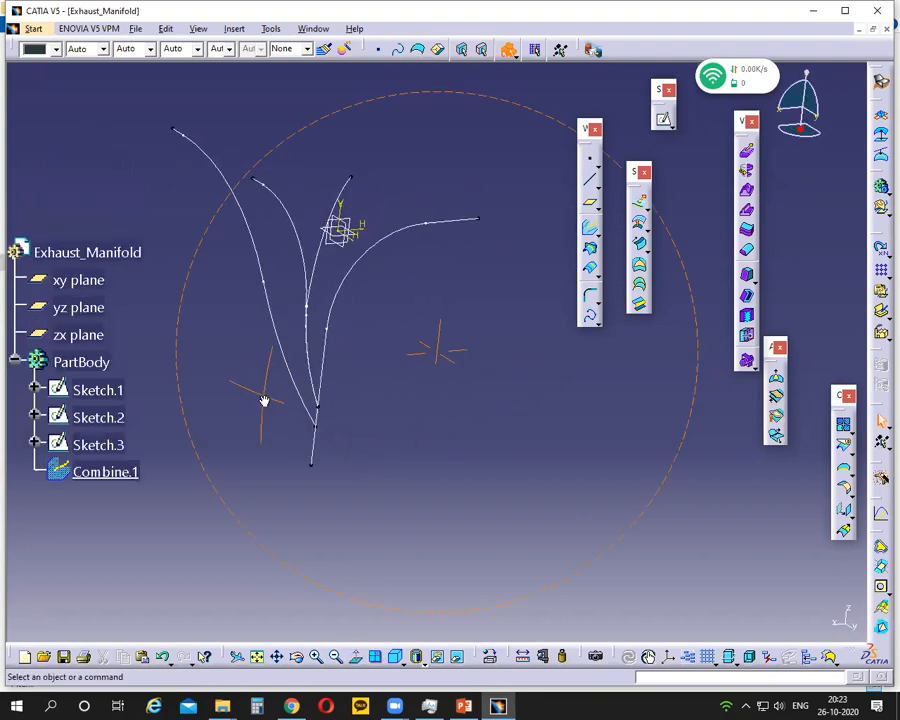
middle_click_drag(408, 337, 350, 255)
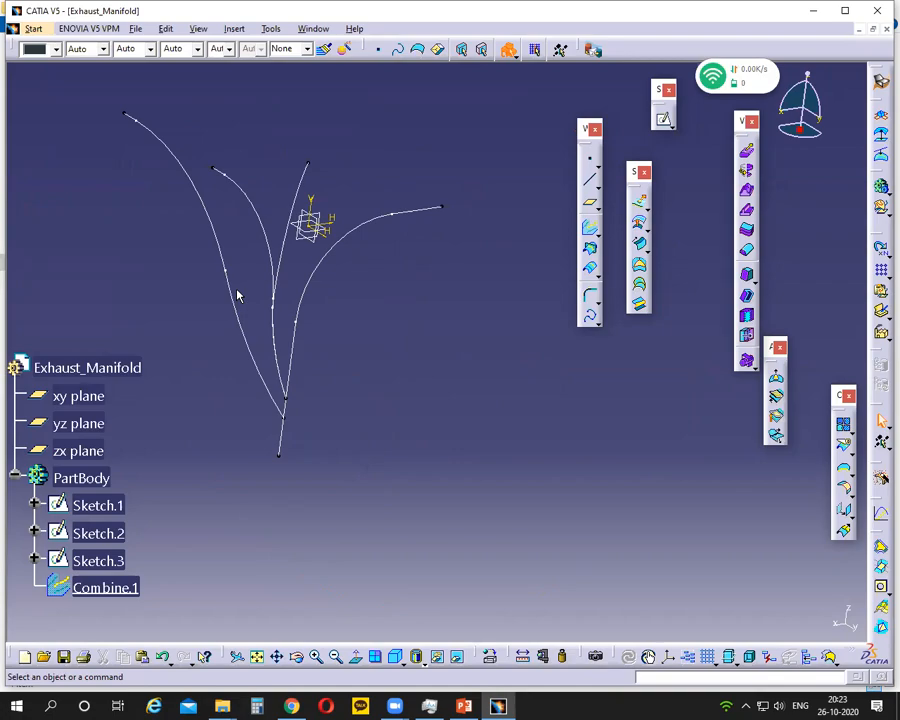
left_click(465, 706)
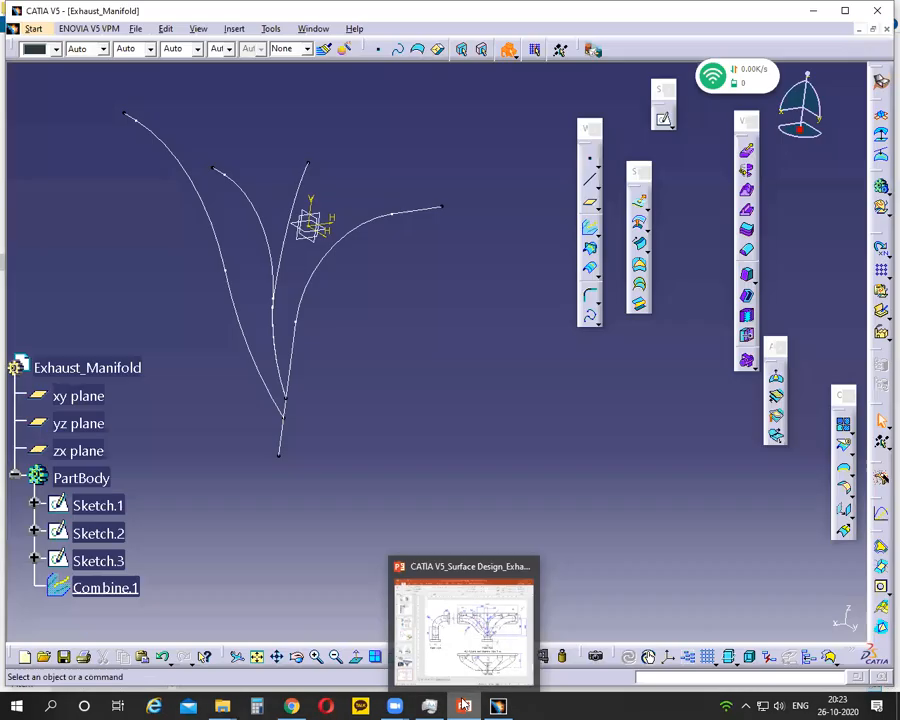
left_click(465, 706)
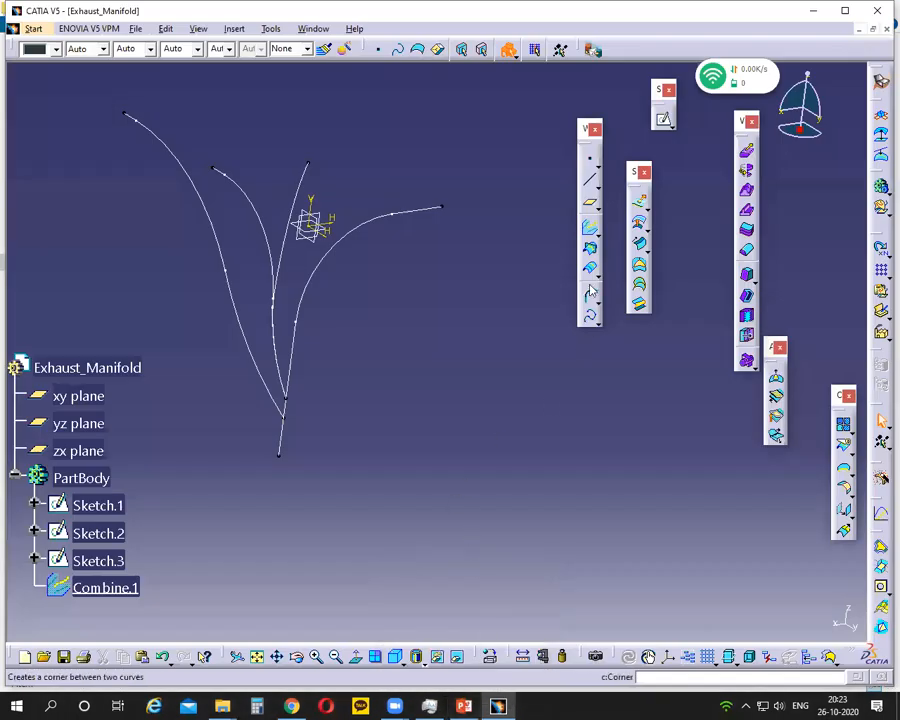
Step: Combine the right-view Sketch.3 with the outer front-view centreline Sketch.2 into a second 3D curve, using type Normal and Nearest solution
left_click(590, 230)
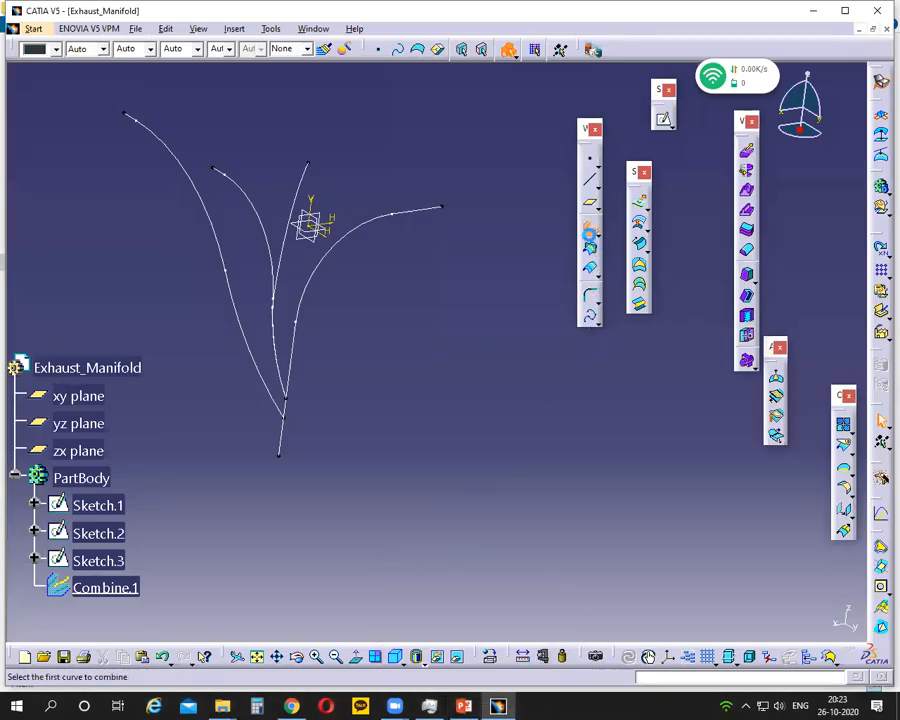
left_click(344, 234)
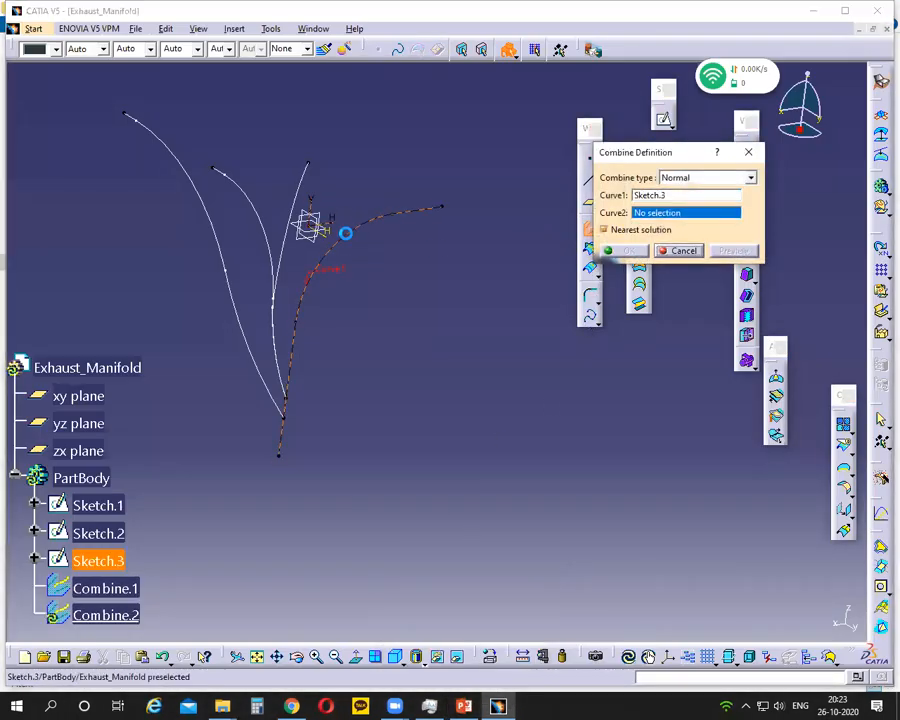
left_click(223, 241)
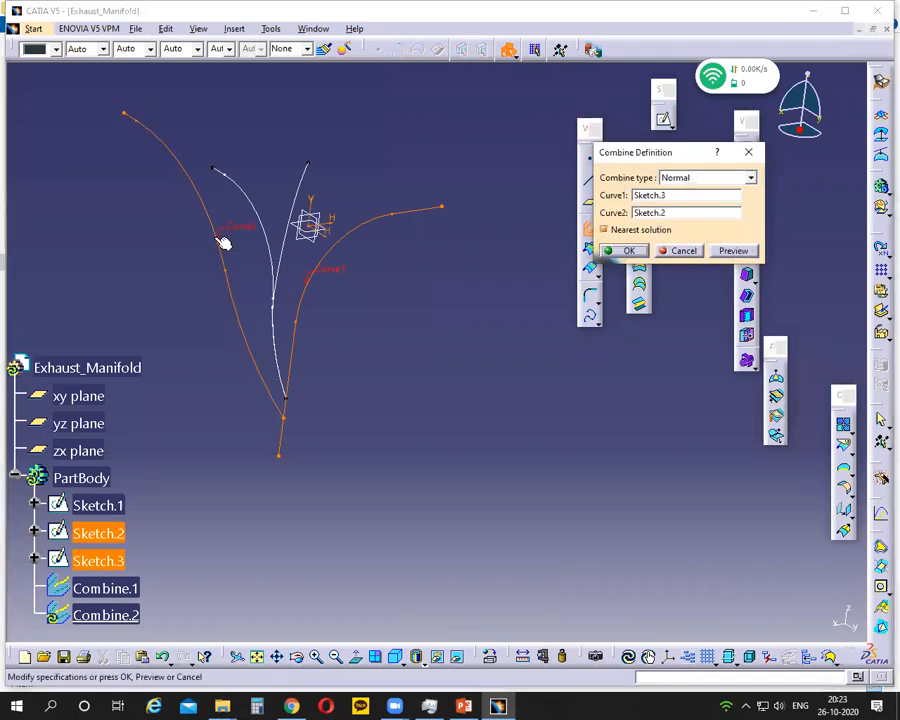
left_click(624, 251)
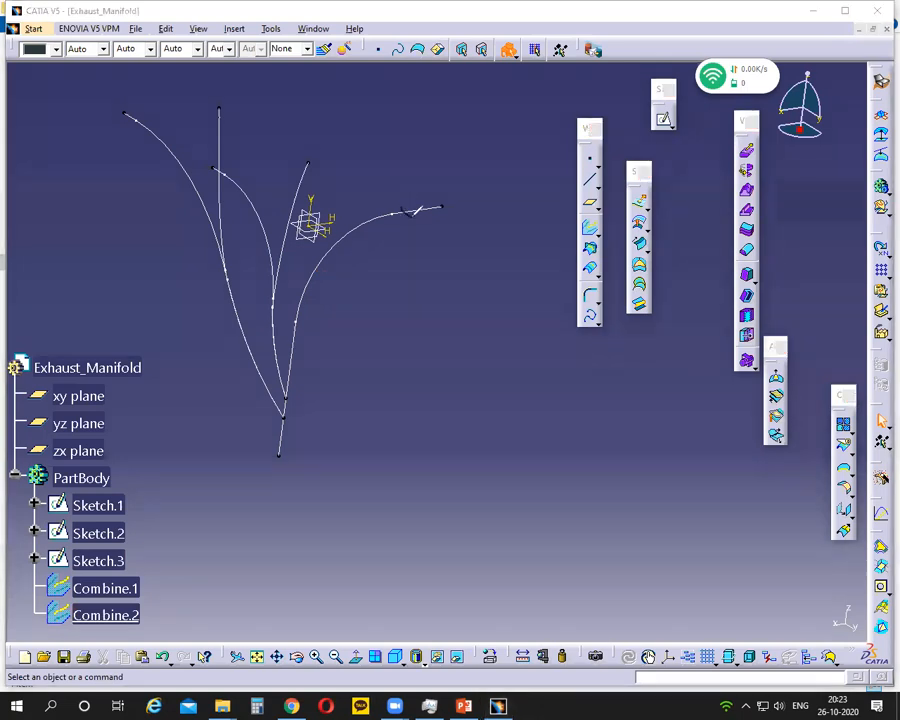
left_click_drag(412, 200, 402, 195)
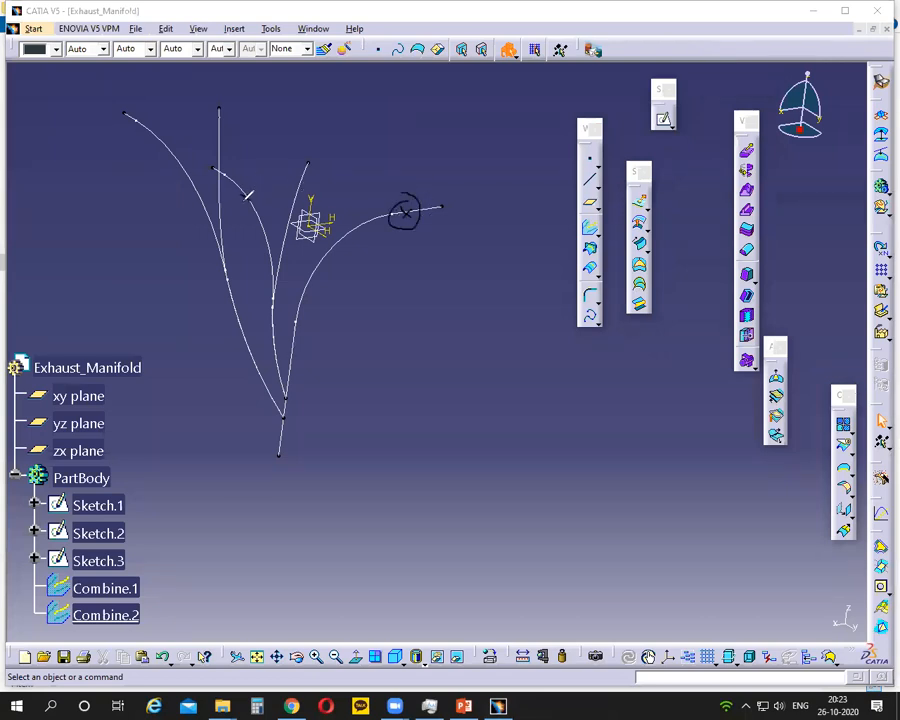
left_click_drag(243, 193, 196, 166)
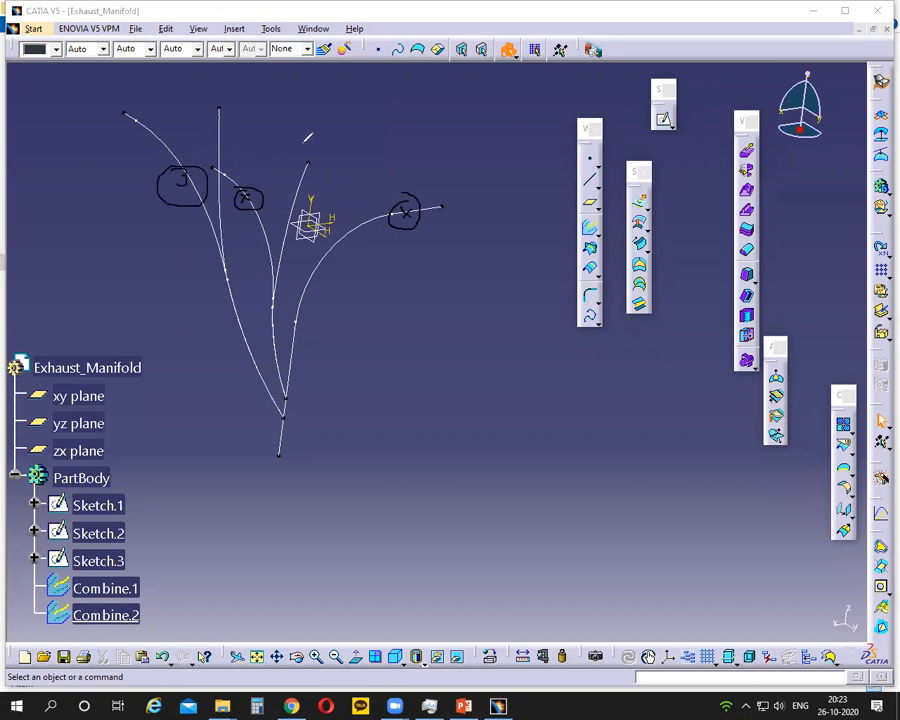
left_click(613, 115)
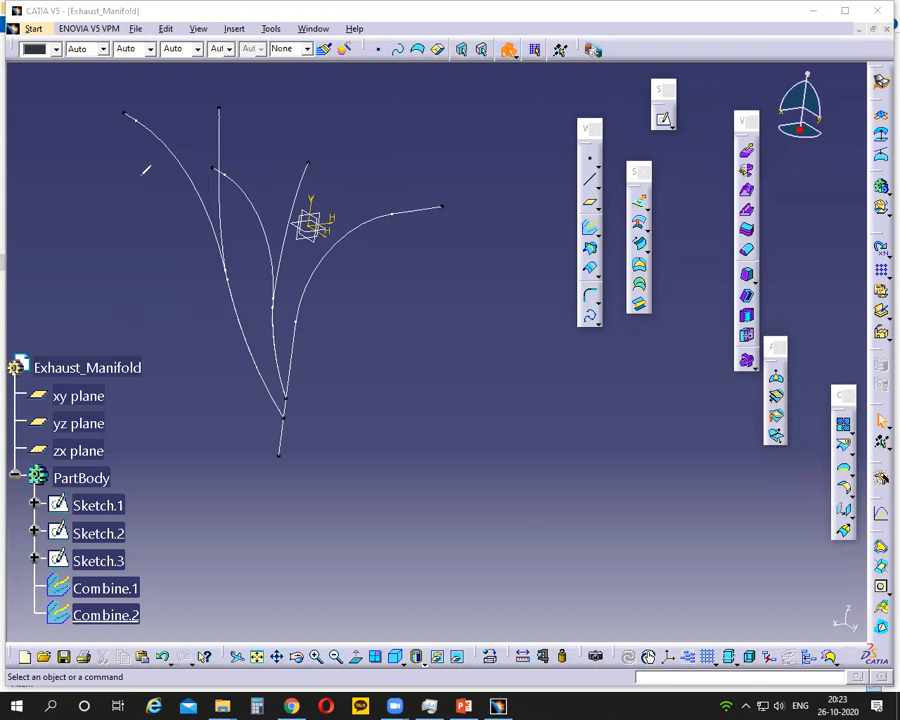
Step: Hide Sketch.1, Sketch.2 and Sketch.3 so that only the two combined 3D curves are displayed
left_click(97, 505)
left_click(98, 533, "ctrl")
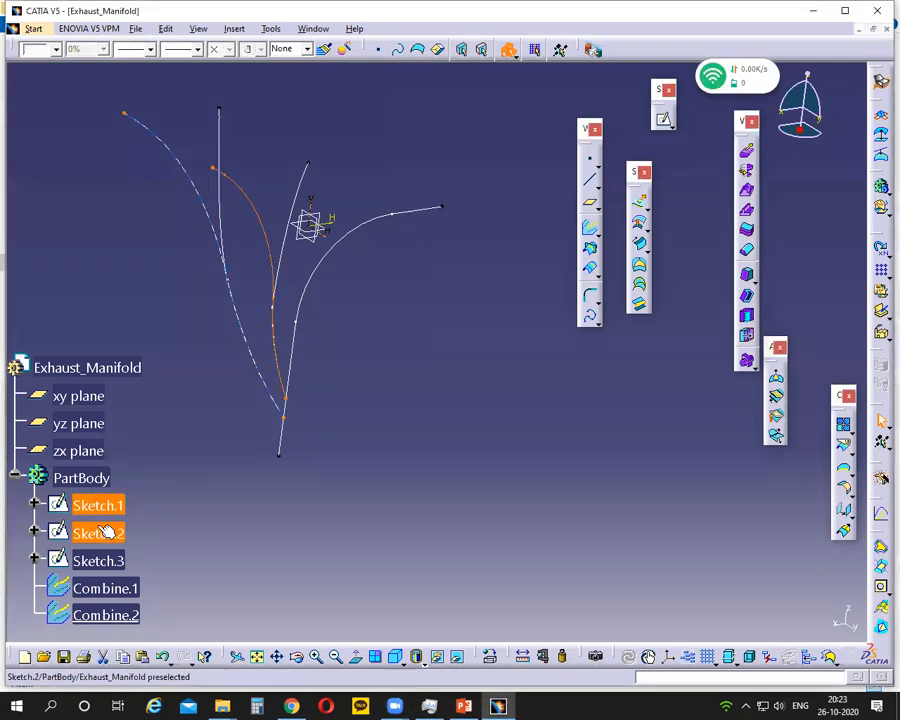
left_click(99, 560, "ctrl")
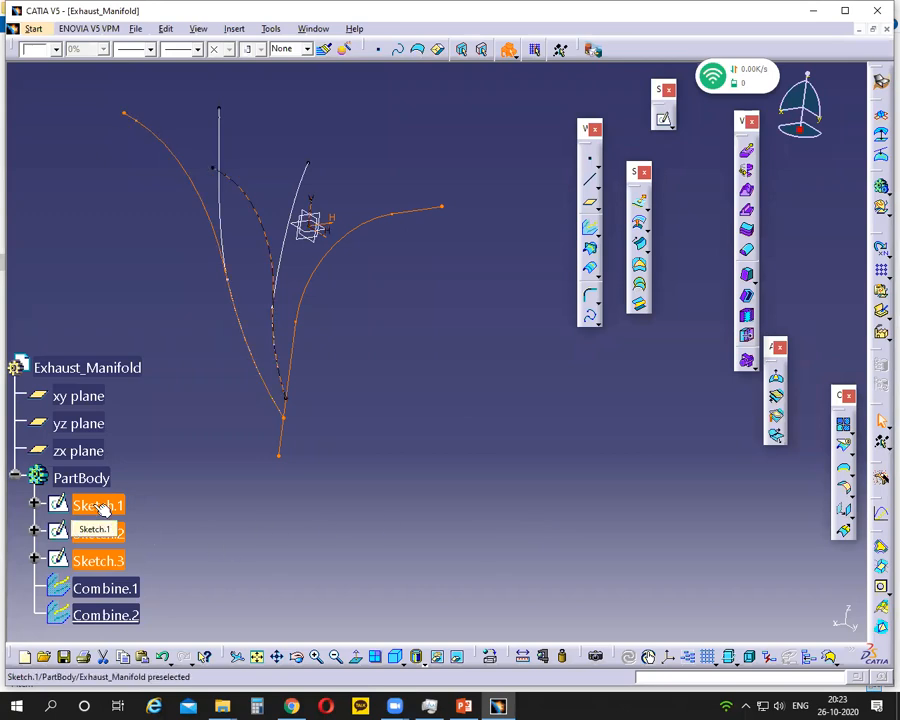
right_click(103, 510)
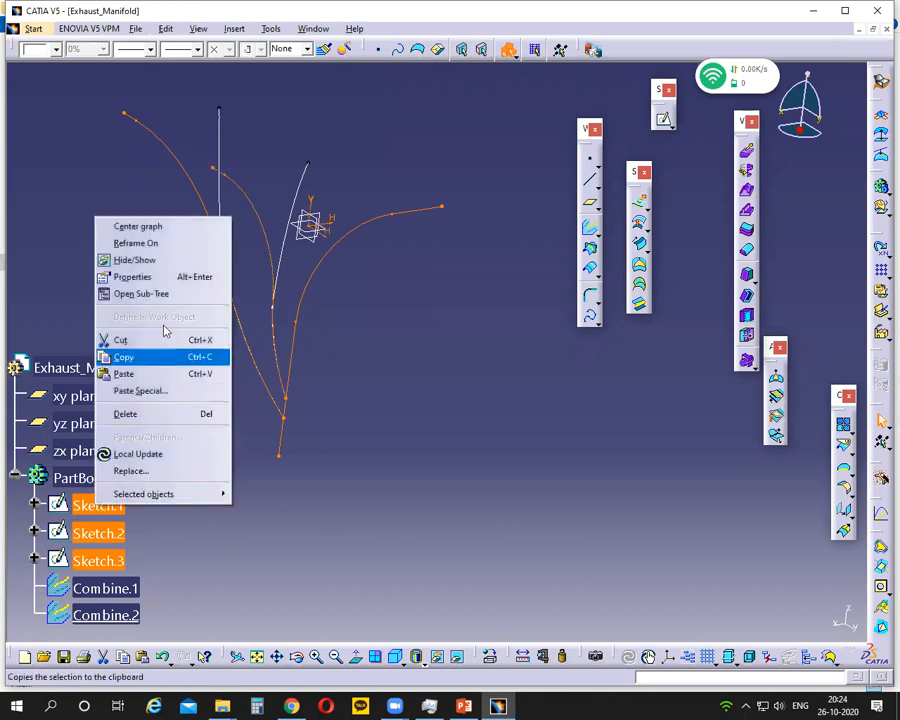
left_click(171, 261)
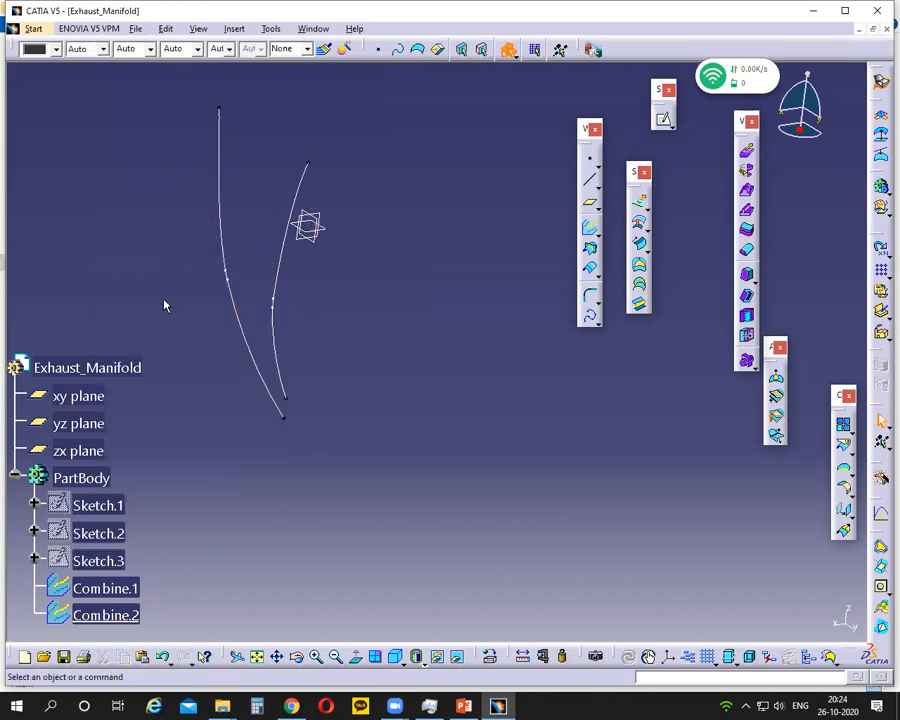
middle_click_drag(412, 382, 353, 364)
middle_click_drag(490, 358, 457, 385, "ctrl")
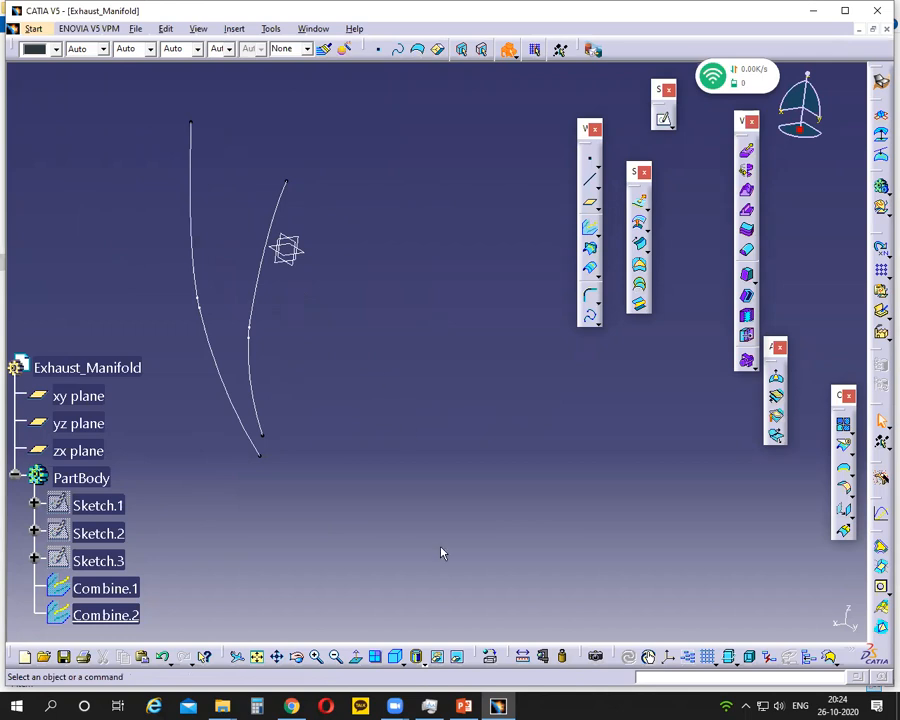
Step: Switch to the reference drawing in PowerPoint and examine the inner and outer pipe paths in the front and top views, including the R20 bends
left_click(463, 706)
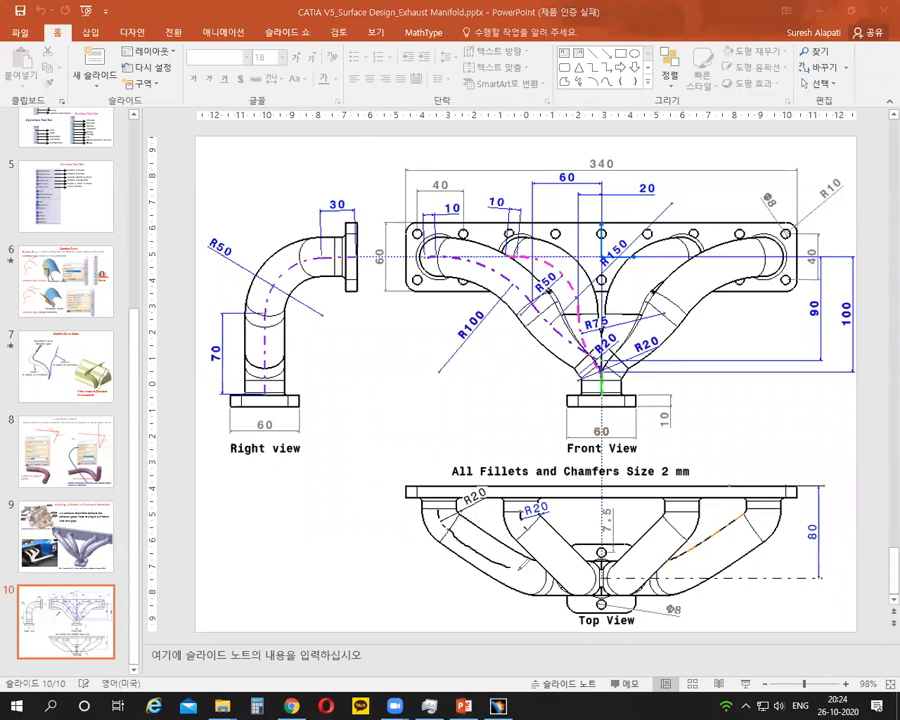
mouse_move(440, 256)
left_mouse_down()
mouse_move(508, 284)
mouse_move(584, 352)
left_mouse_up()
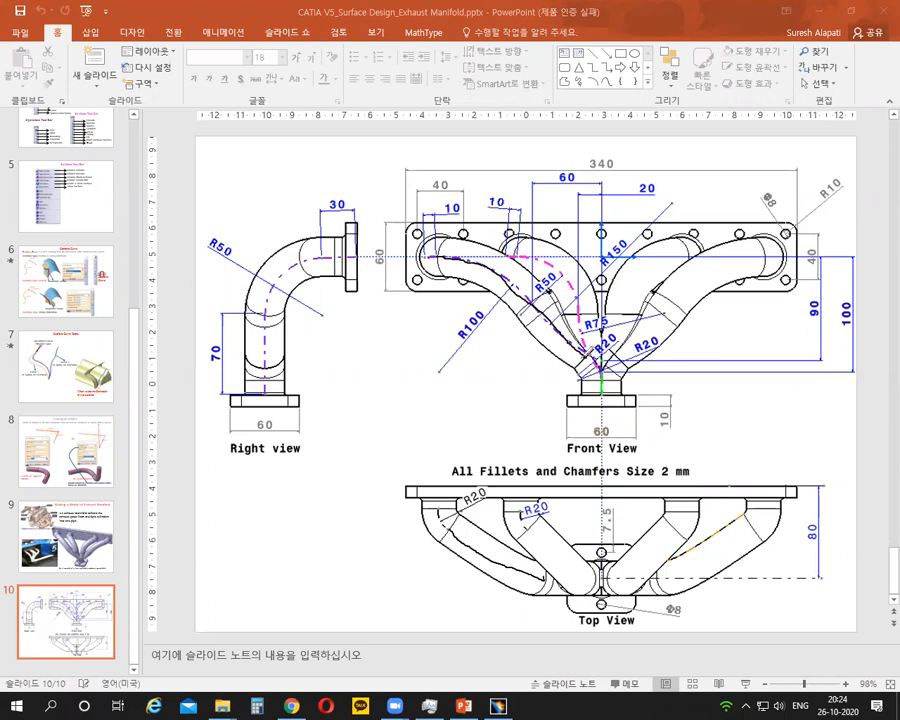
mouse_move(510, 257)
left_mouse_down()
mouse_move(557, 274)
mouse_move(585, 347)
left_mouse_up()
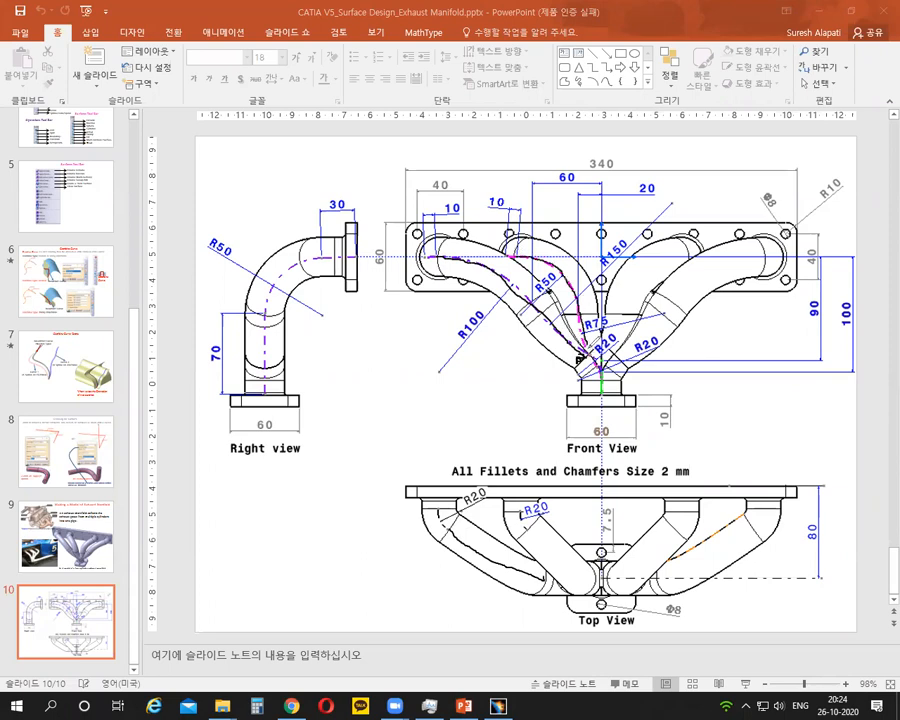
key("ctrl+z")
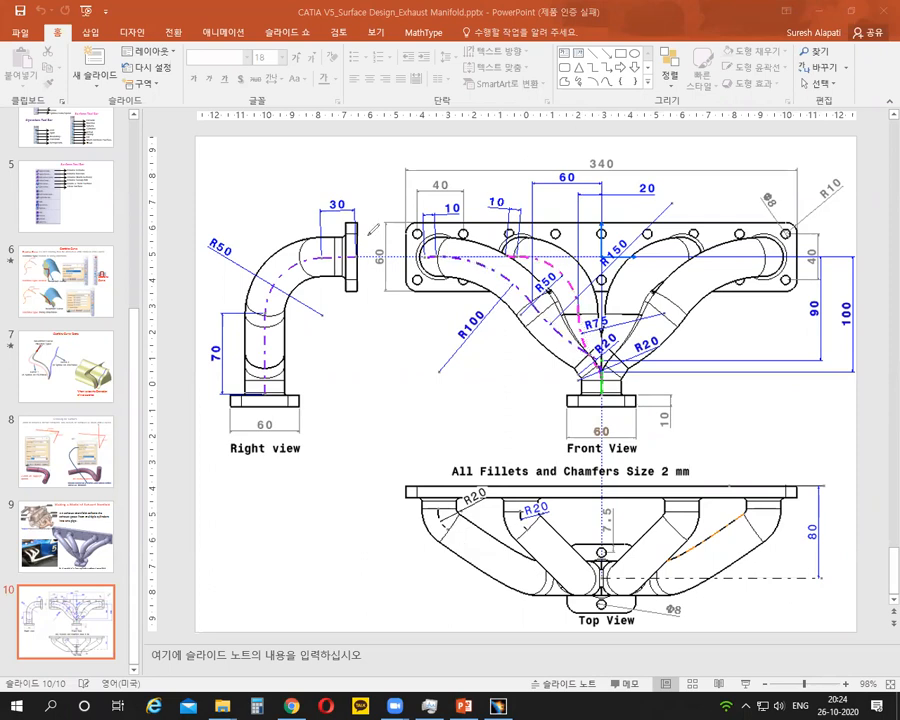
left_click_drag(359, 257, 341, 257)
left_click_drag(440, 519, 441, 494)
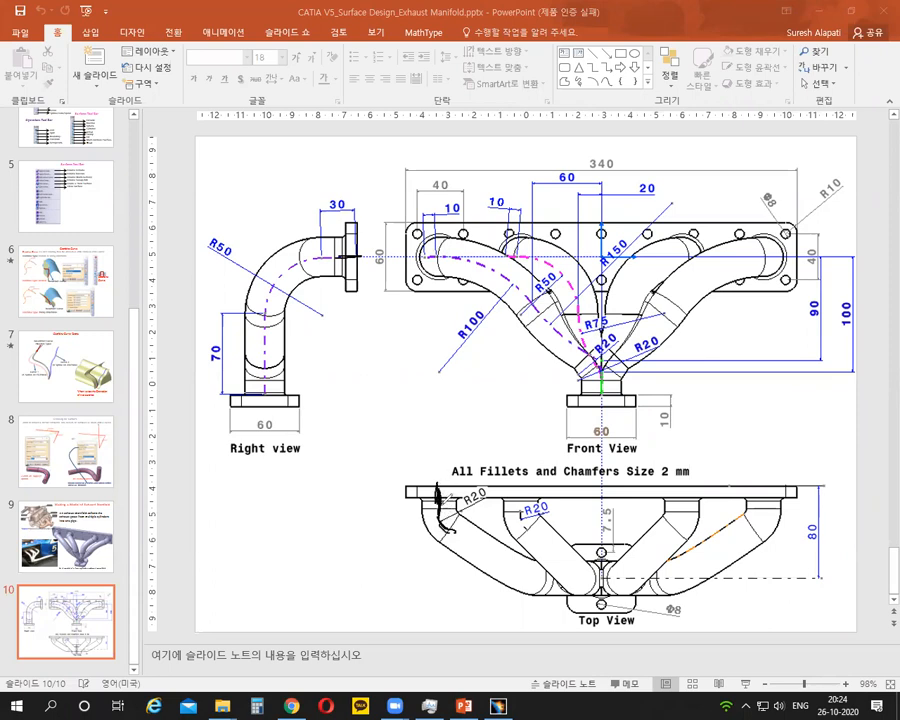
left_click_drag(518, 493, 521, 512)
left_click_drag(446, 530, 523, 577)
mouse_move(525, 527)
left_mouse_down()
mouse_move(548, 566)
mouse_move(573, 574)
left_mouse_up()
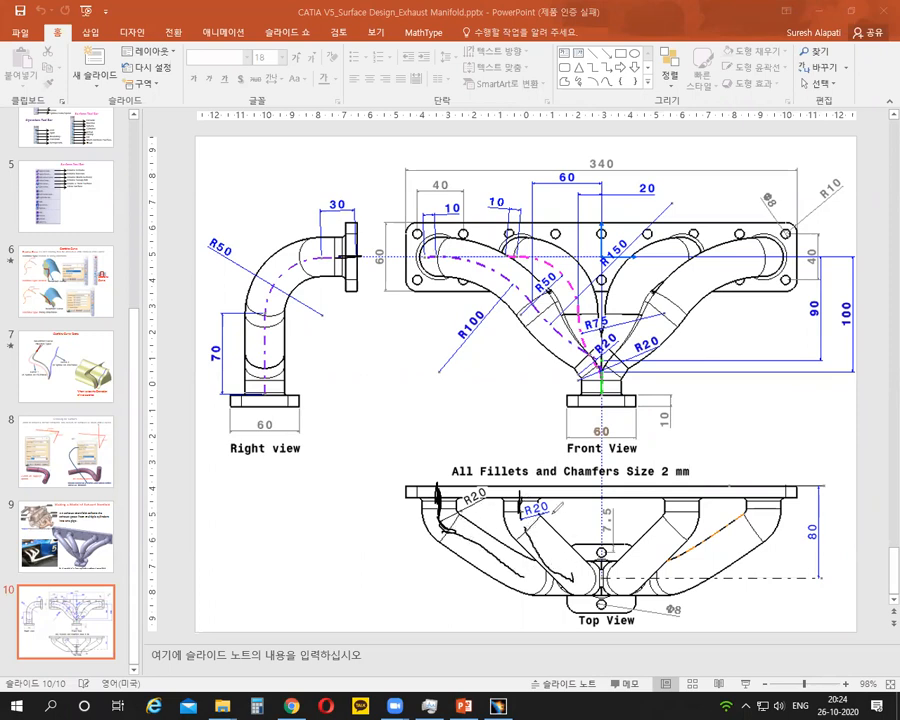
Step: Examine the R20 bend in the drawing's top view and the collector end, and locate the inner curve's lower vertex in CATIA
mouse_move(530, 499)
left_mouse_down()
mouse_move(558, 517)
mouse_move(547, 498)
left_mouse_up()
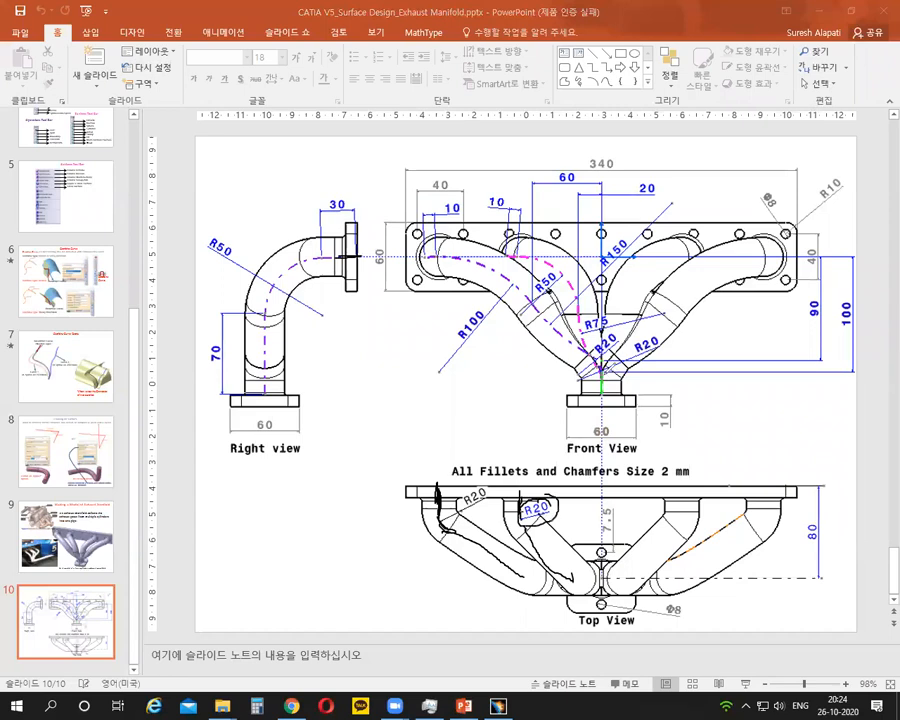
mouse_move(602, 397)
left_mouse_down()
mouse_move(597, 374)
mouse_move(602, 399)
left_mouse_up()
left_click(616, 105)
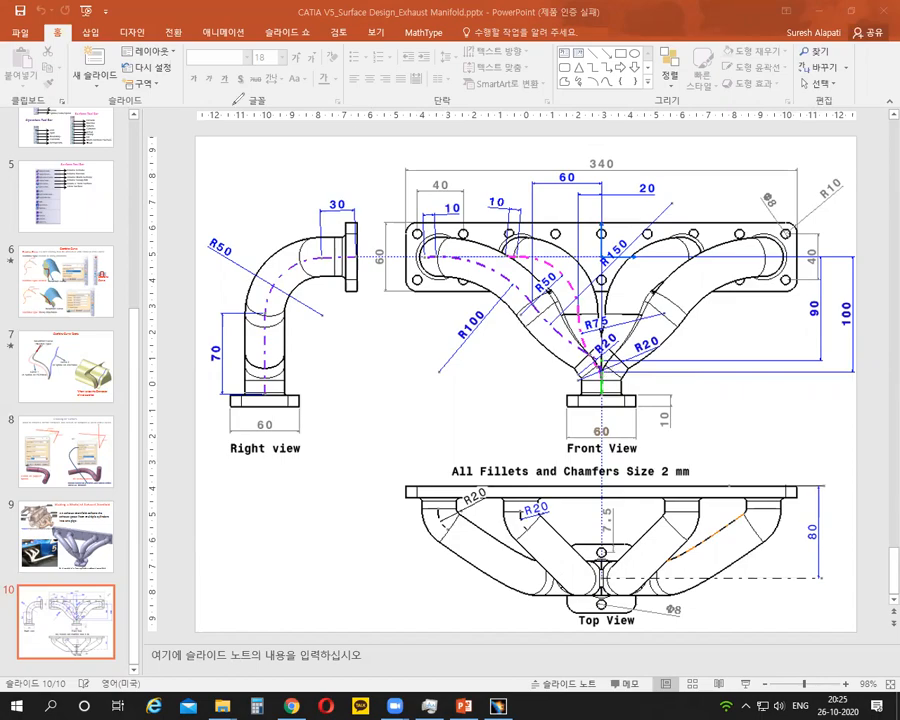
left_click(505, 703)
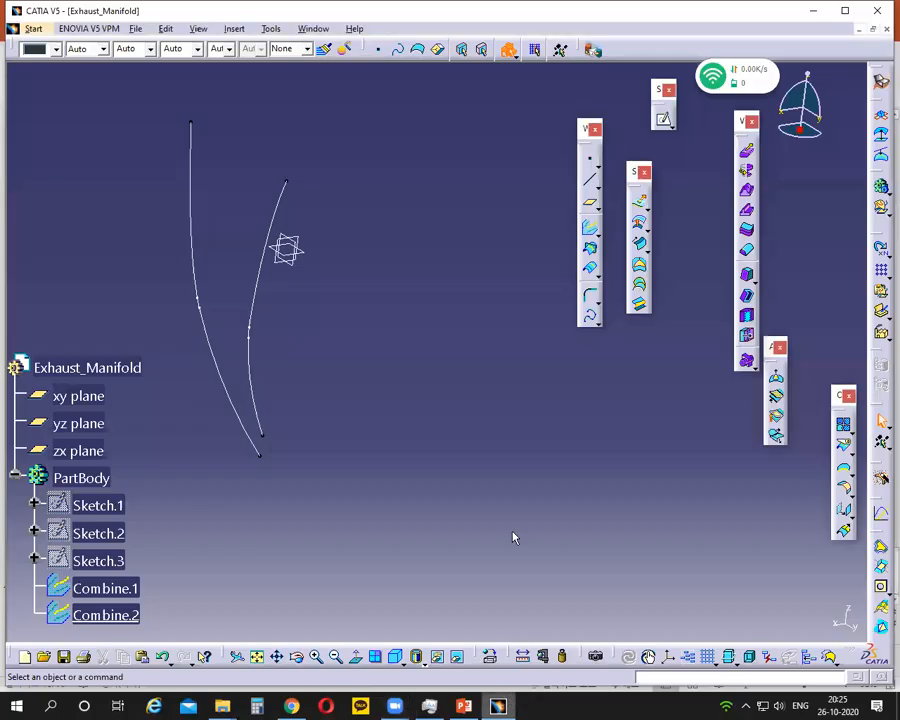
left_click(262, 435)
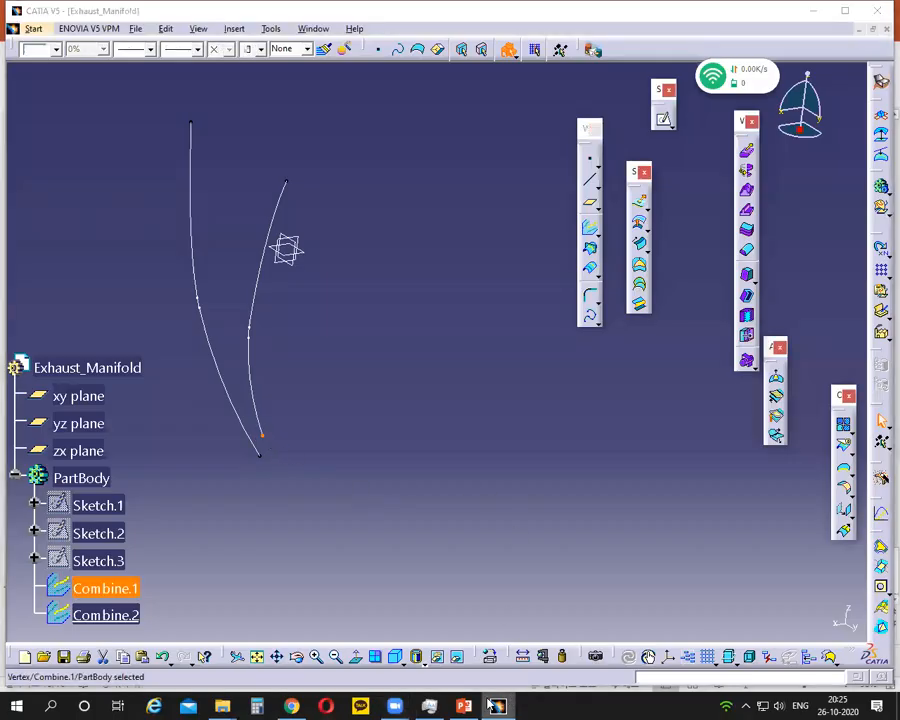
Step: Return to the drawing in PowerPoint and annotate the 130 mm height and the inner pipe's 30 mm straight end, using the 90 dimension
left_click(490, 705)
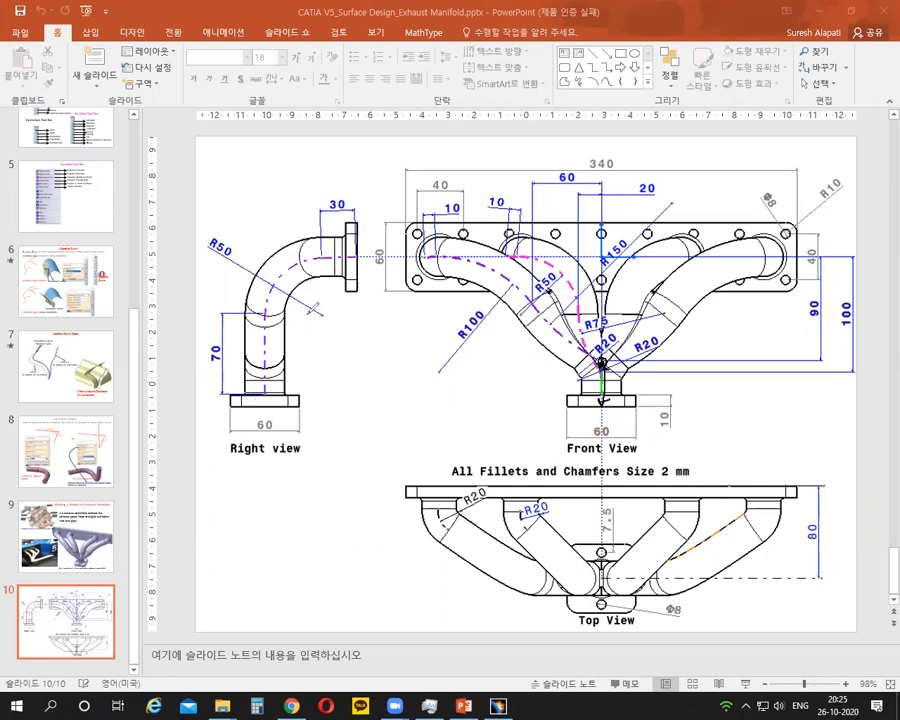
mouse_move(309, 397)
left_mouse_down()
mouse_move(309, 410)
mouse_move(313, 400)
left_mouse_up()
mouse_move(319, 397)
left_mouse_down()
mouse_move(318, 406)
mouse_move(334, 394)
mouse_move(327, 396)
left_mouse_up()
mouse_move(371, 396)
left_mouse_down()
mouse_move(371, 415)
mouse_move(404, 397)
mouse_move(458, 399)
left_mouse_up()
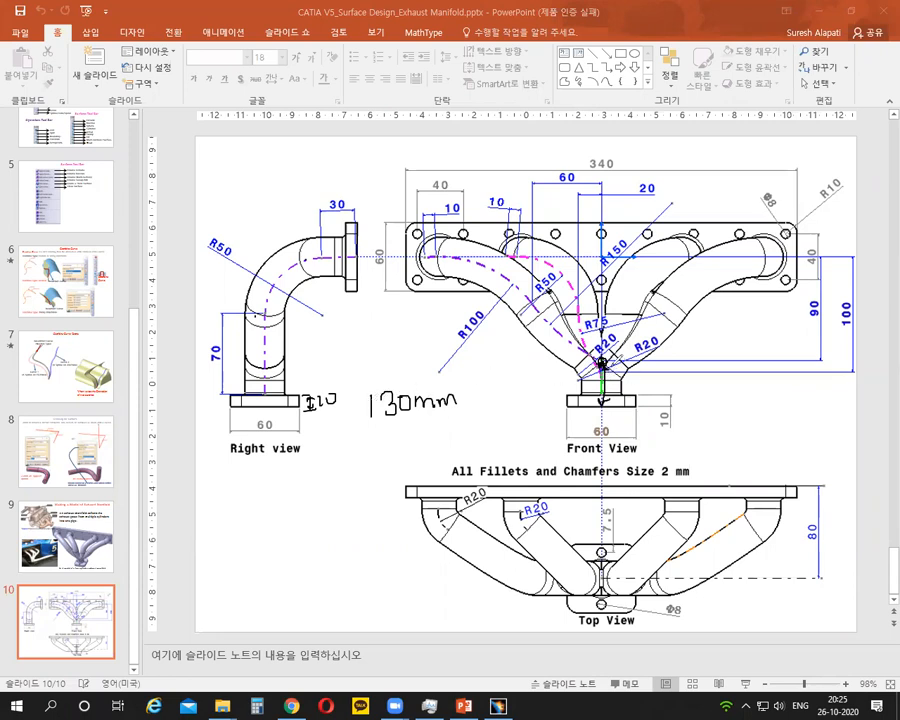
left_click_drag(597, 261, 642, 260)
left_click(622, 107)
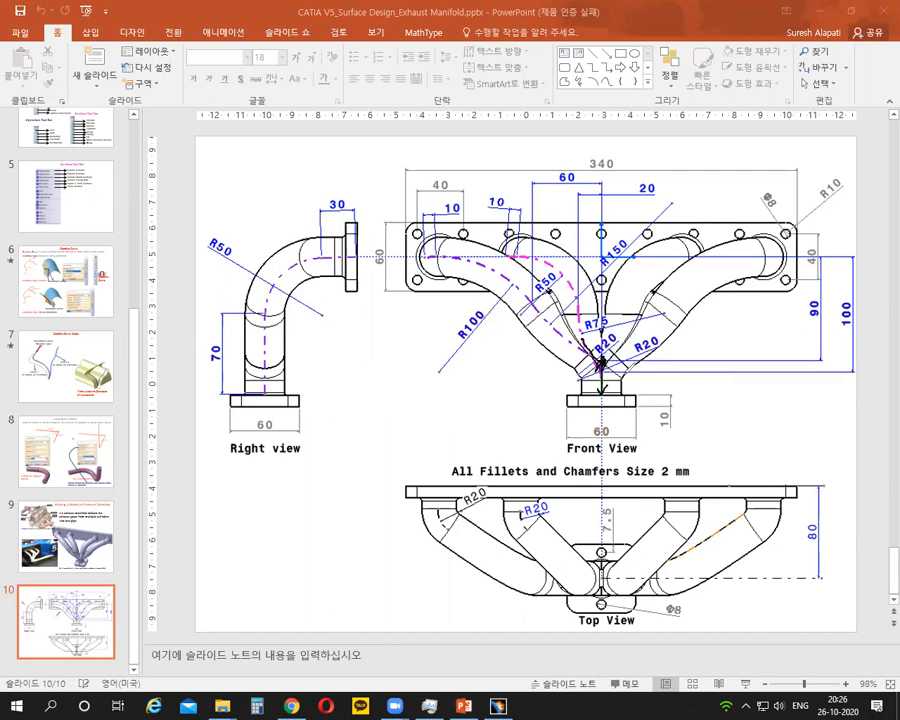
left_click_drag(651, 376, 682, 381)
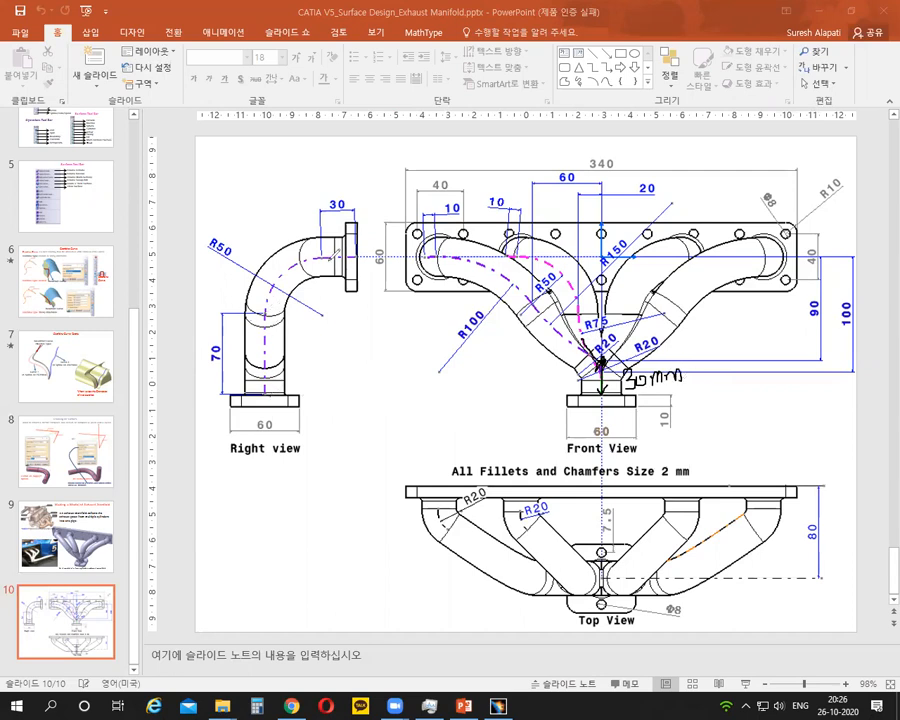
left_click_drag(818, 297, 822, 299)
mouse_move(628, 358)
left_mouse_down()
mouse_move(622, 378)
mouse_move(692, 360)
mouse_move(640, 352)
left_mouse_up()
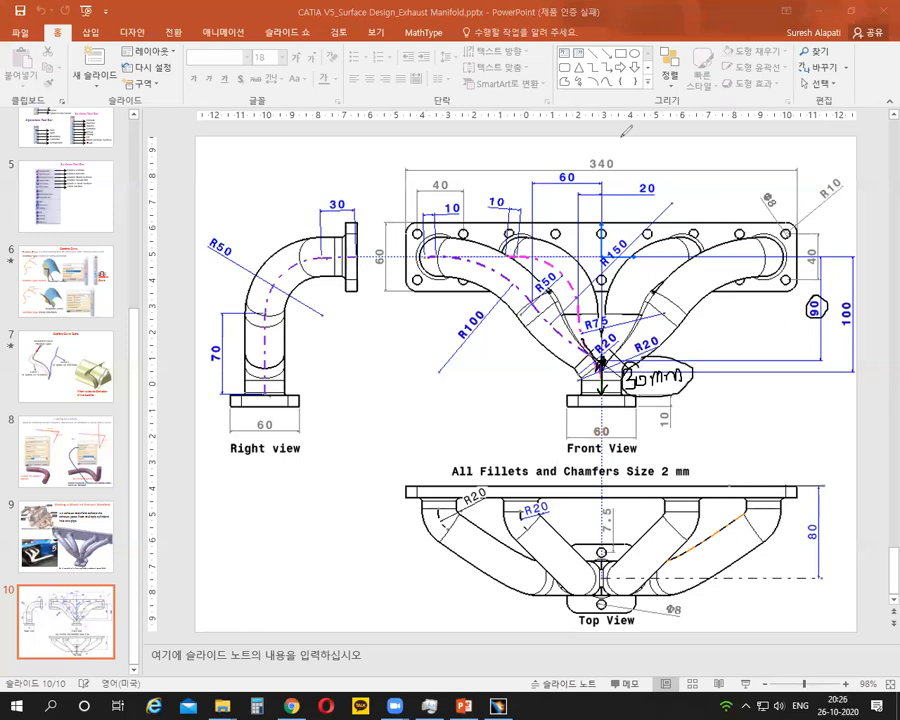
left_click(544, 111)
Step: Switch to CATIA and examine the inner curve's lower vertex, marking where its straight extension runs downward
left_click(497, 704)
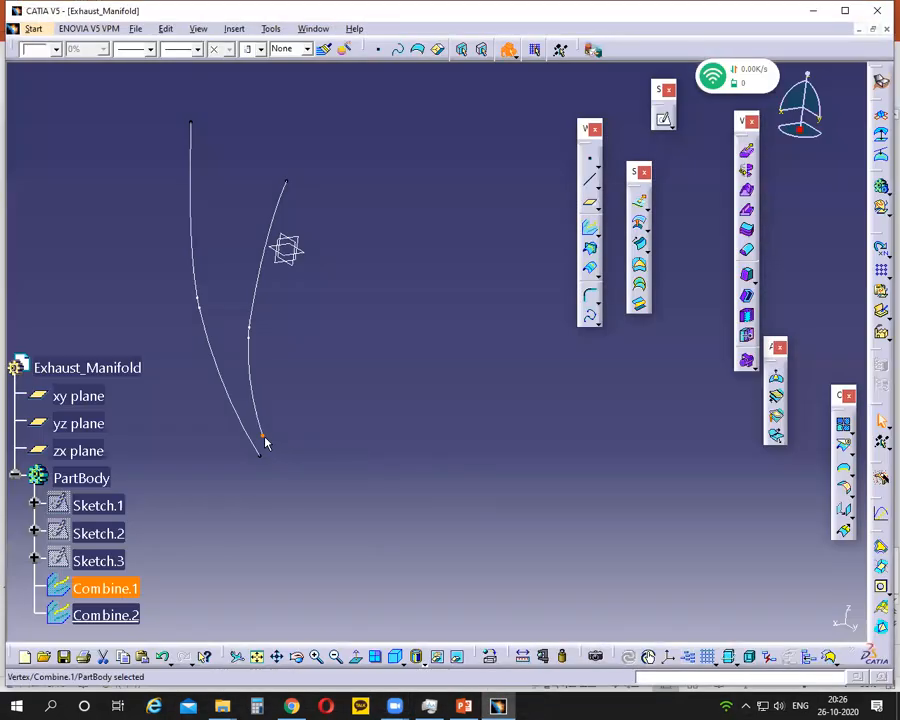
left_click(391, 458)
middle_click_drag(312, 450, 343, 404)
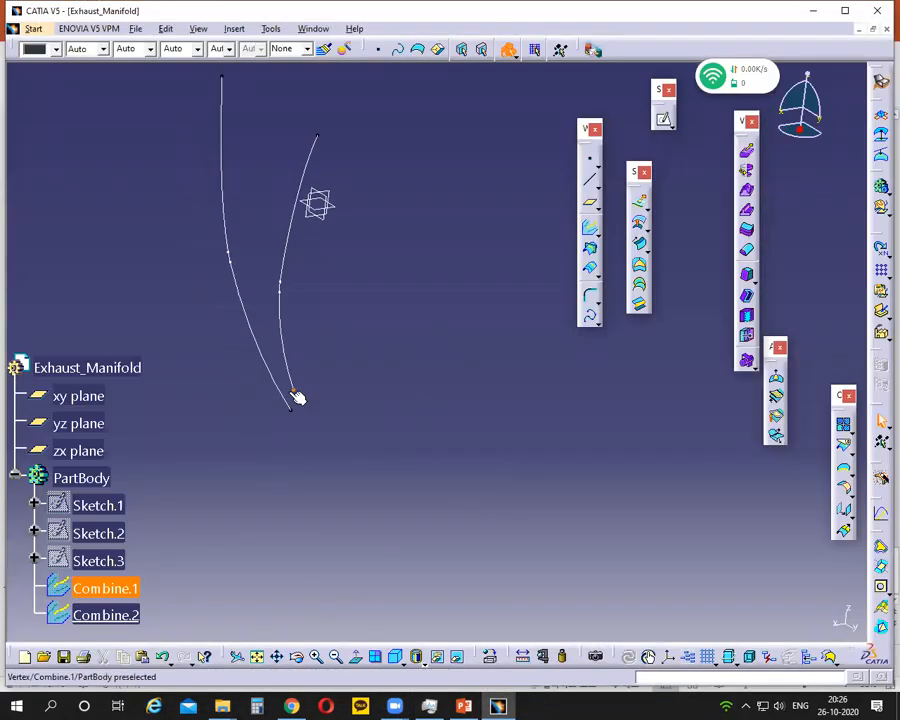
left_click(297, 396)
left_click(448, 414)
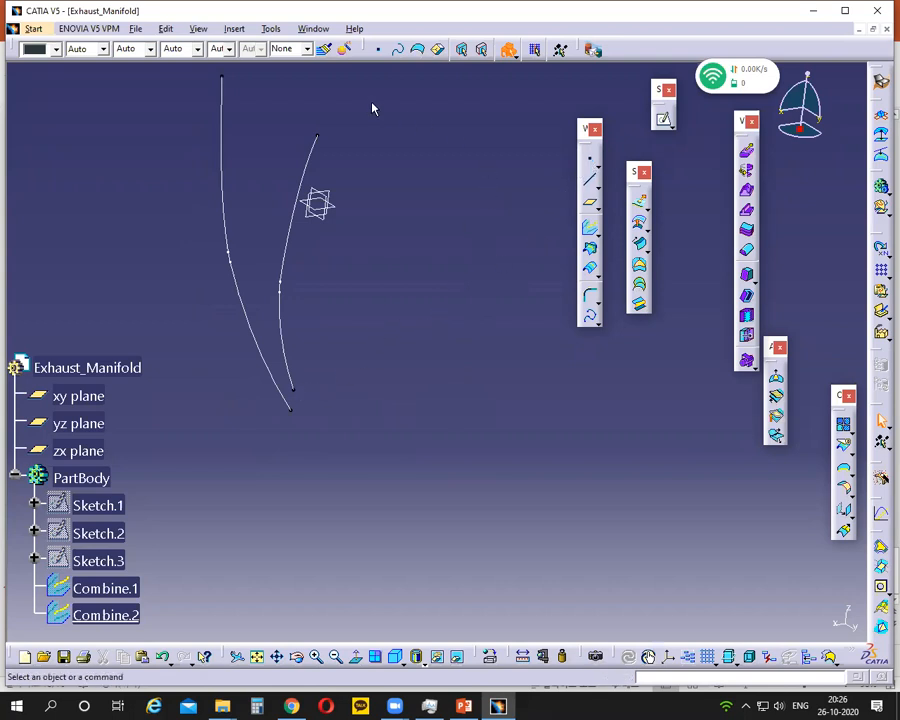
left_click_drag(293, 392, 295, 470)
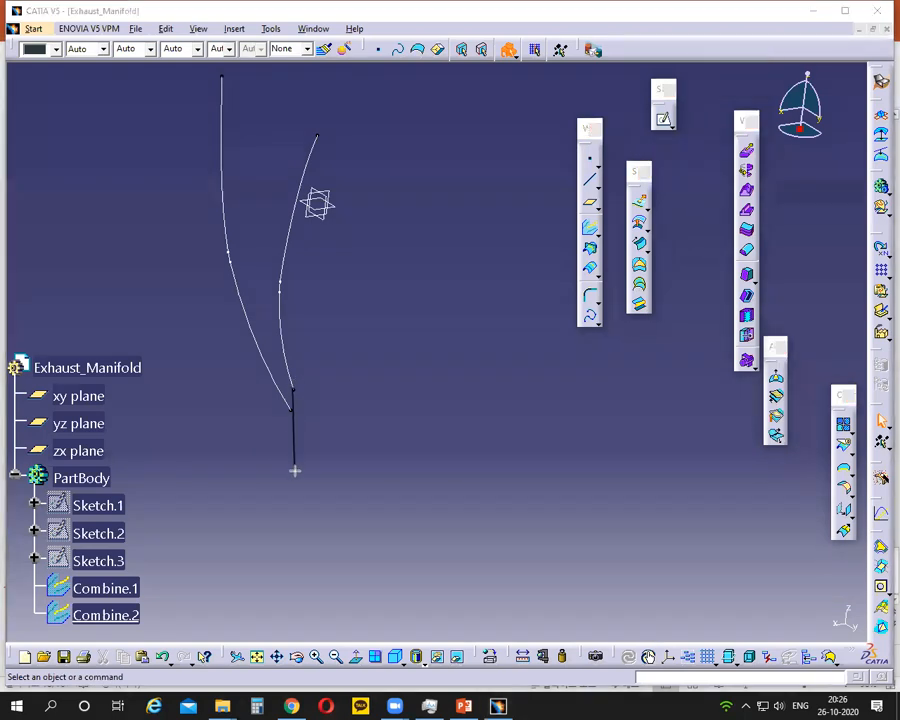
left_click(557, 142)
Step: Define a Point-Direction line starting at the lower vertex of Combine.1, with the Z Component as its direction
left_click(591, 178)
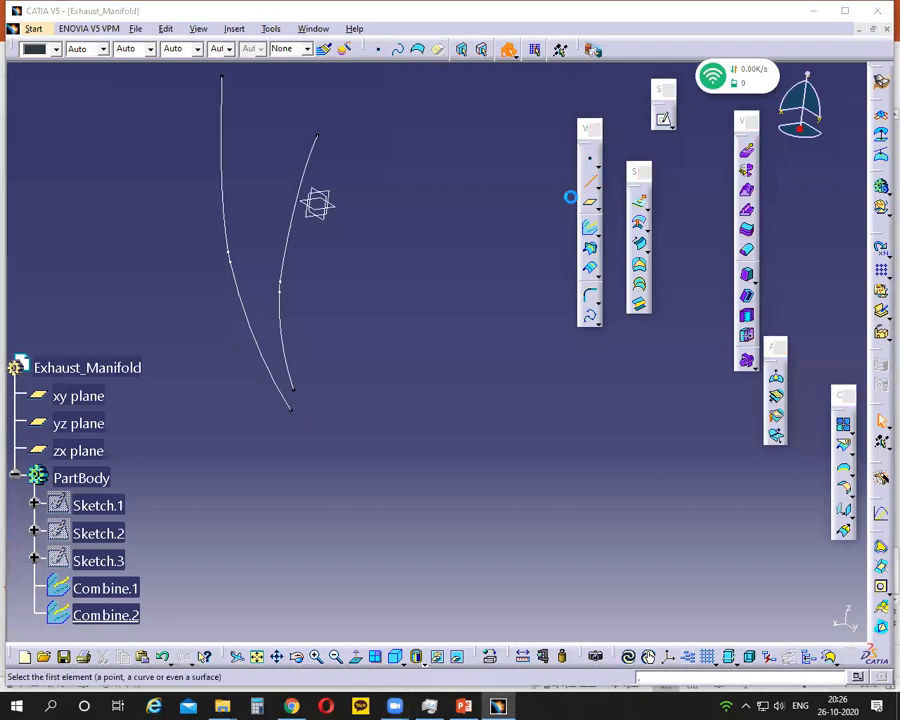
left_click(789, 221)
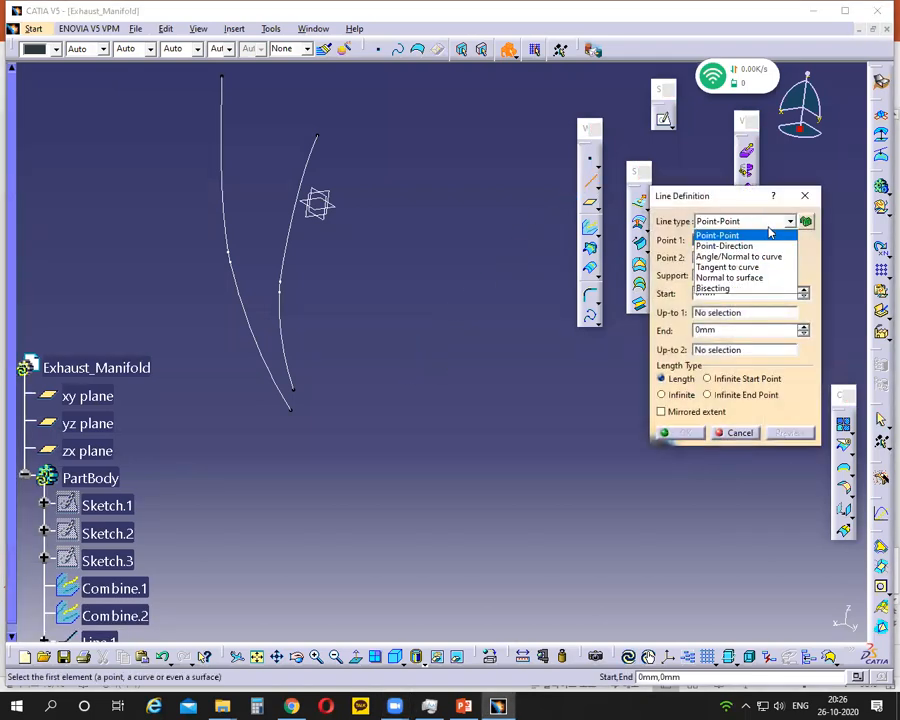
left_click(760, 246)
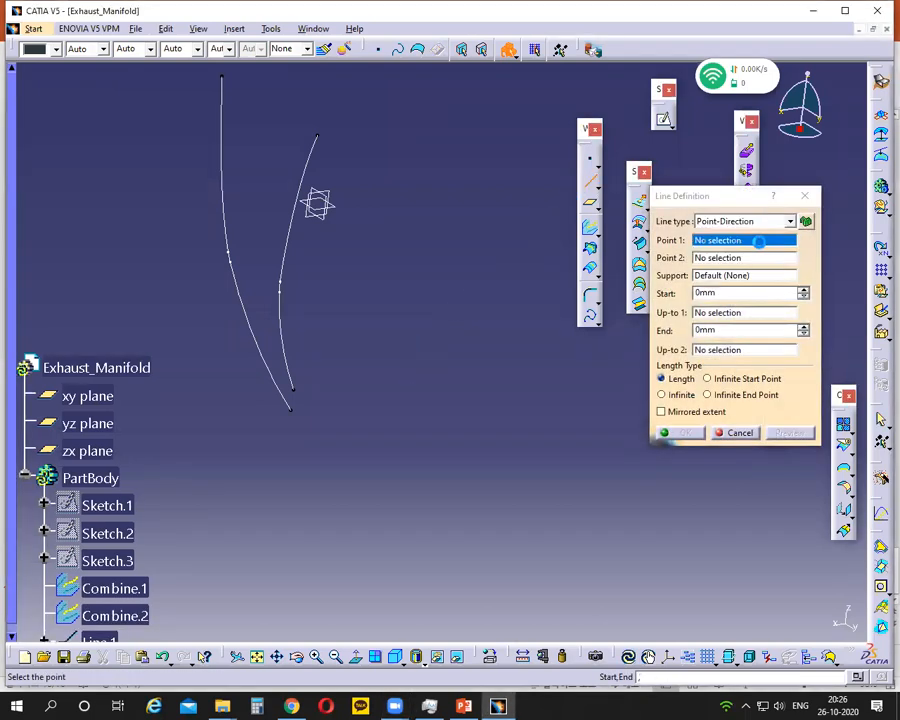
left_click(303, 395)
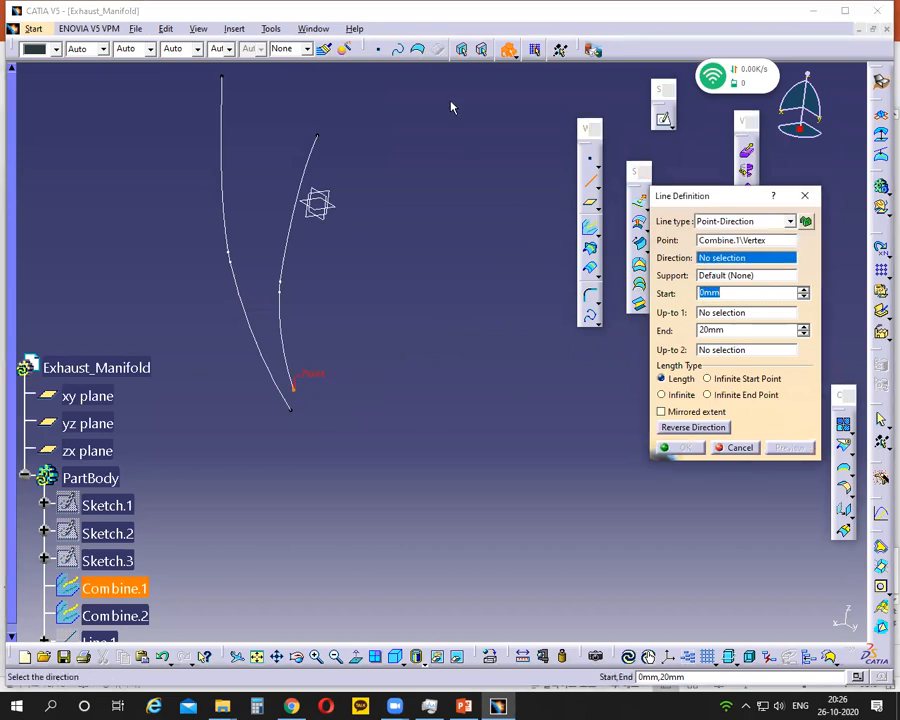
left_click_drag(386, 180, 380, 322)
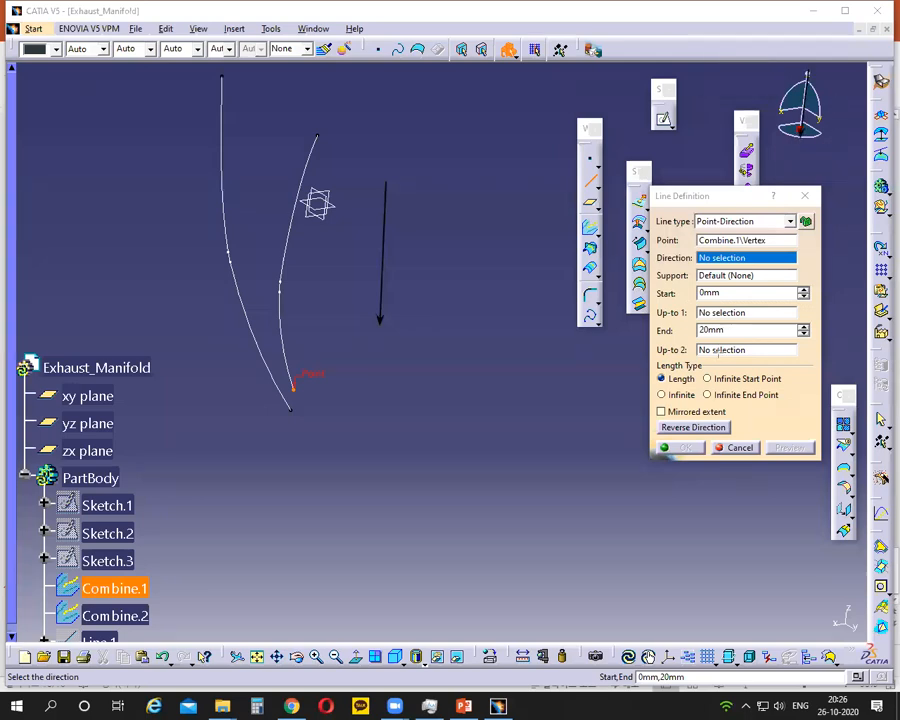
left_click(614, 118)
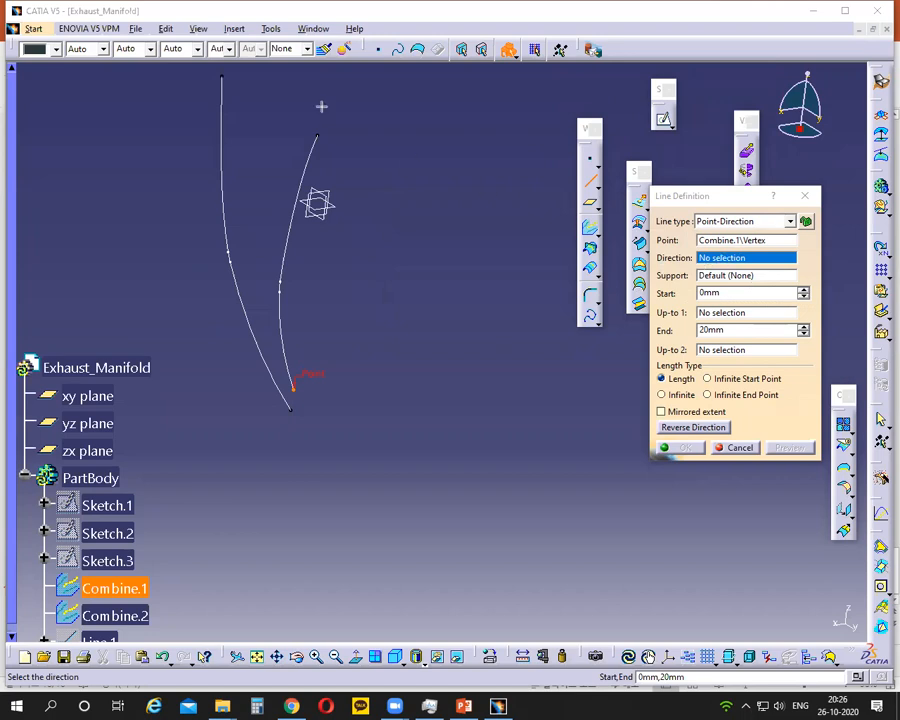
right_click(708, 258)
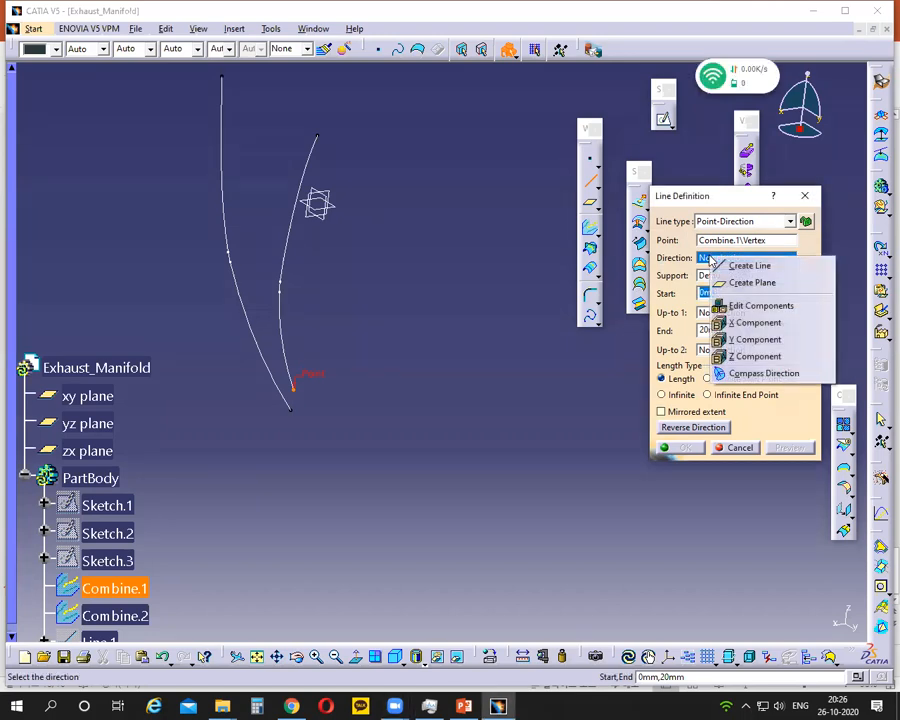
left_click(755, 358)
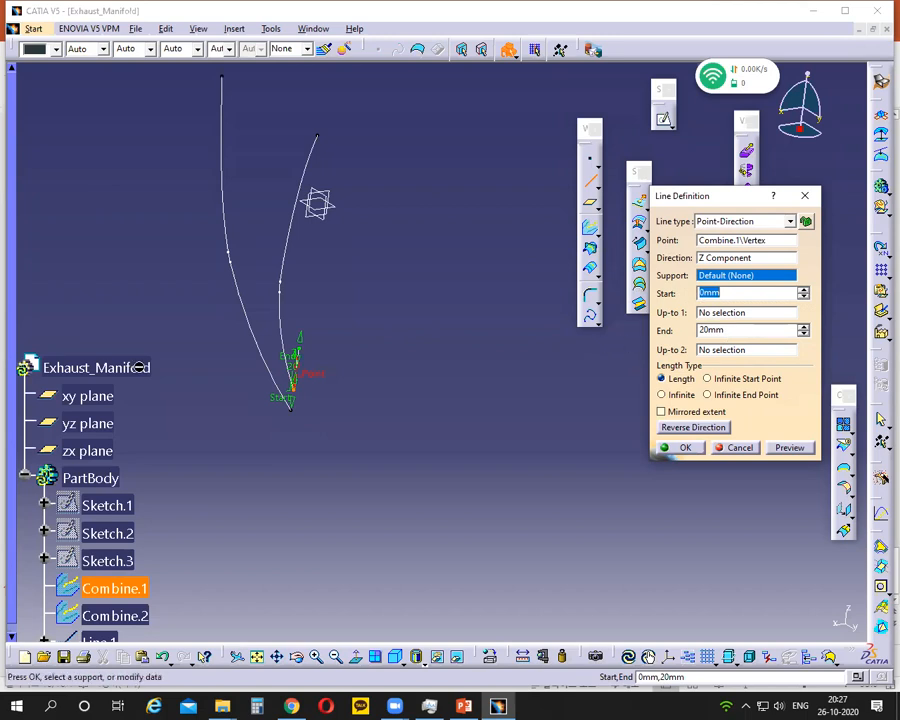
Step: Set the line's end to 30 mm, reverse it to point downward and create it
left_click(738, 331)
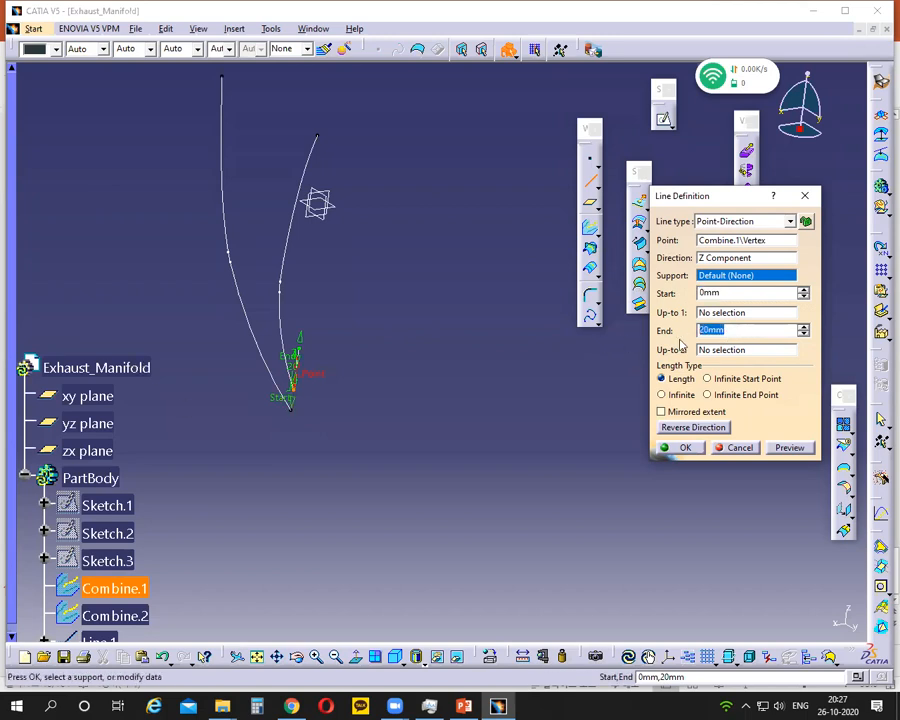
type("30")
left_click(797, 449)
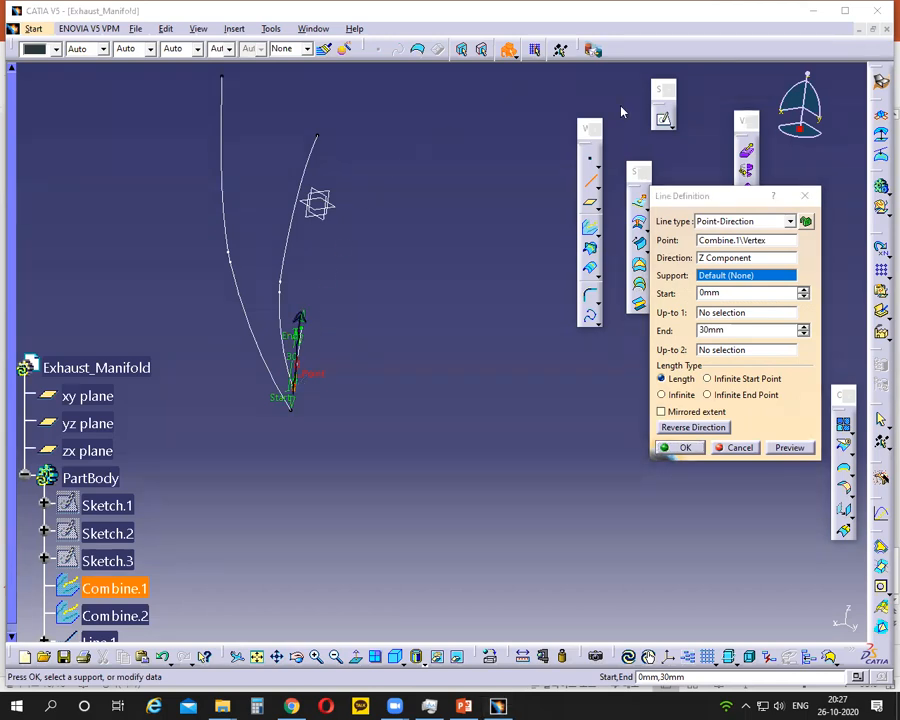
left_click(698, 429)
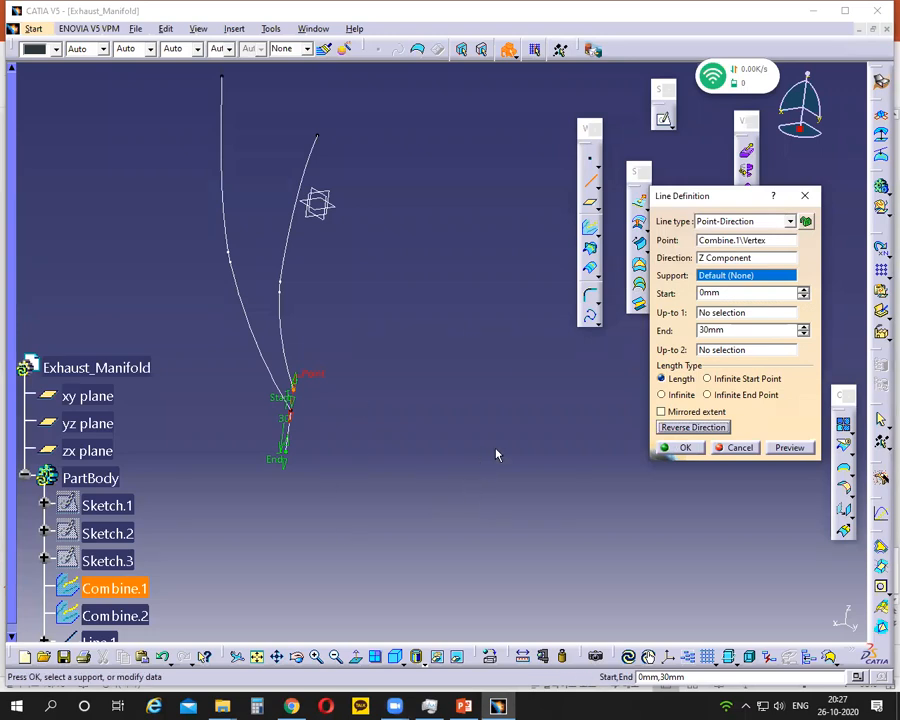
left_click(670, 448)
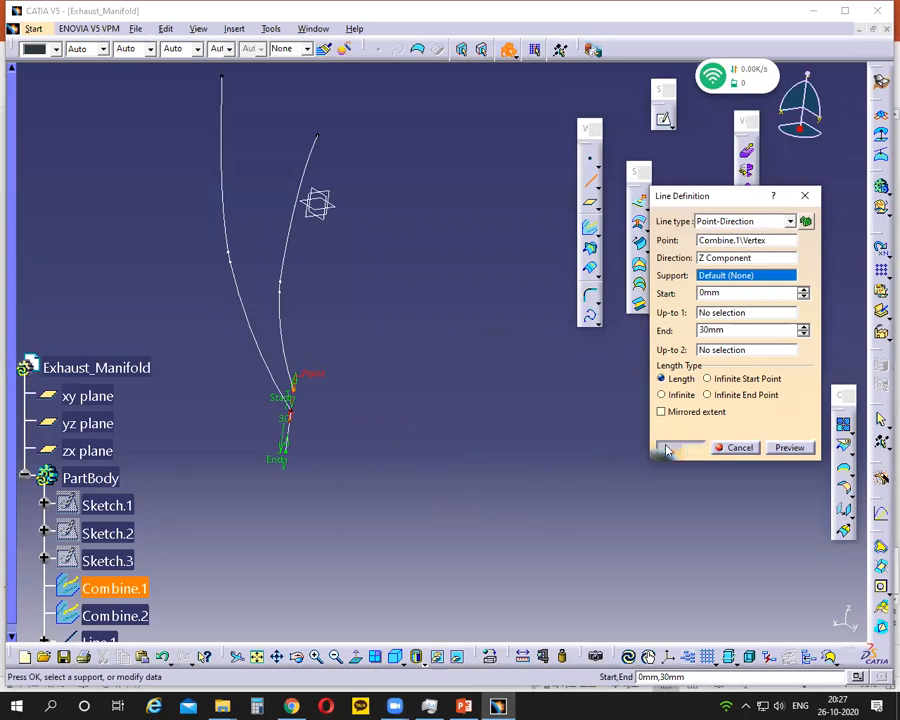
Step: Examine the outer curve's lower end and mark the straight length remaining down to the end of the inner extension line
middle_click_drag(328, 502, 380, 450)
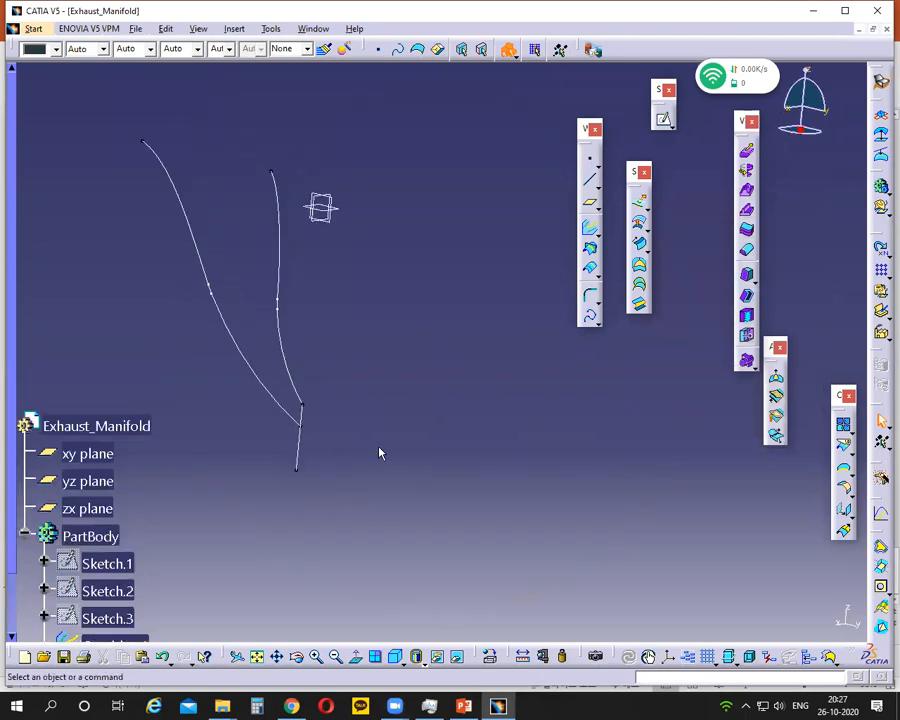
left_click(284, 400)
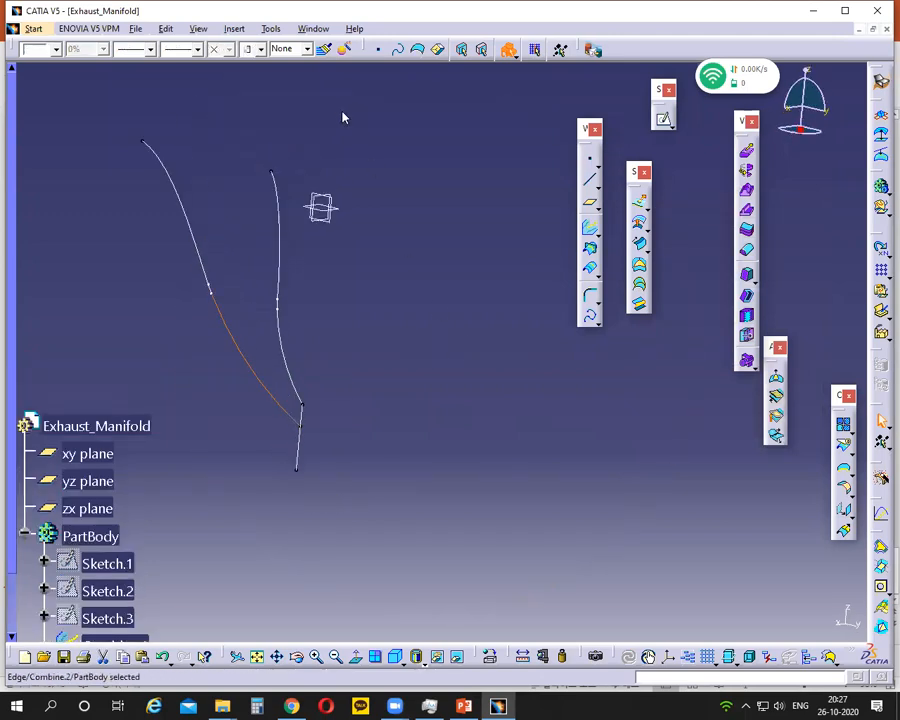
mouse_move(298, 427)
left_mouse_down()
mouse_move(332, 427)
mouse_move(316, 466)
left_mouse_up()
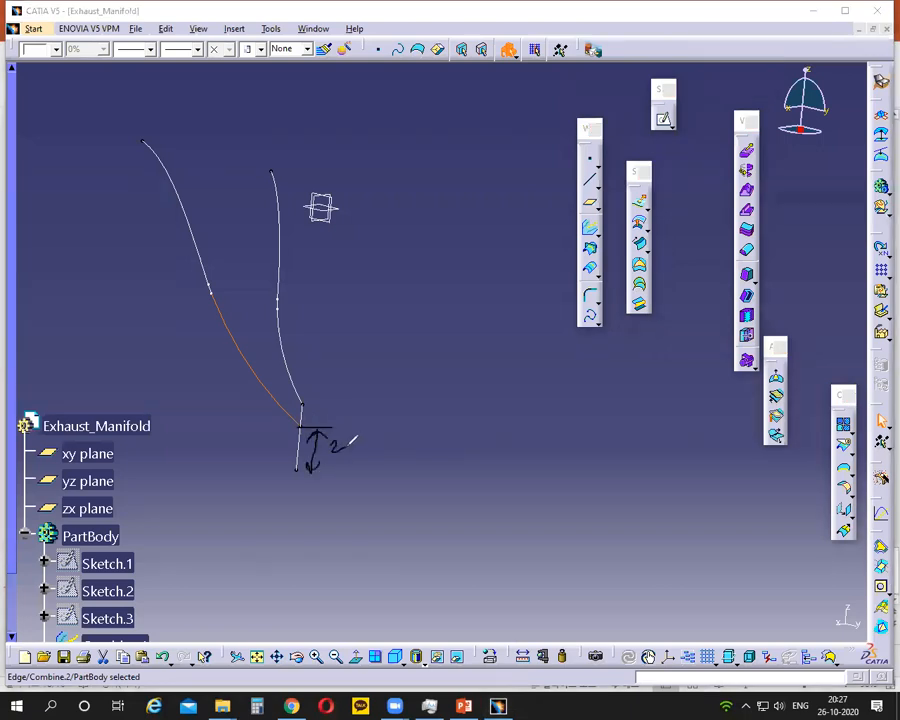
mouse_move(353, 437)
left_mouse_down()
mouse_move(341, 444)
mouse_move(352, 439)
left_mouse_up()
left_click(239, 97)
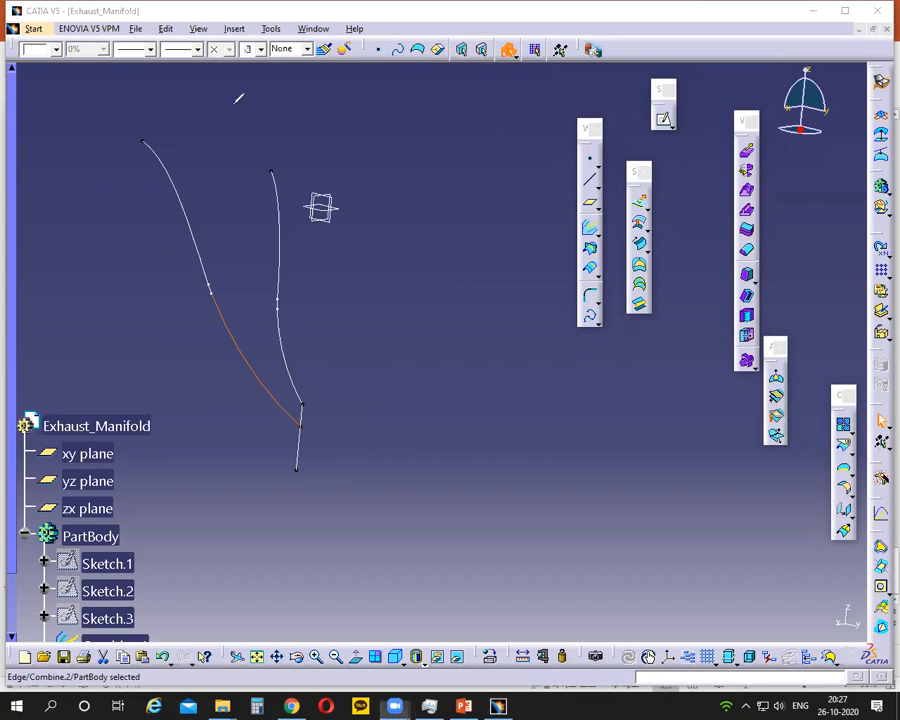
Step: Define a Point-Direction line starting at the lower vertex of Combine.2, with the Z Component as its direction
left_click(589, 185)
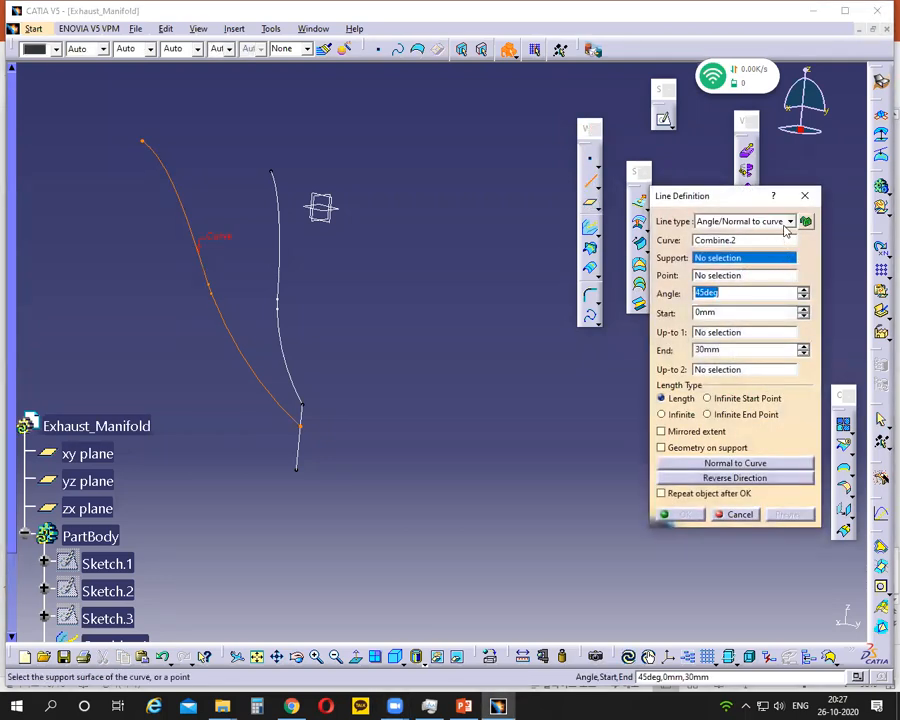
left_click(788, 223)
left_click(718, 245)
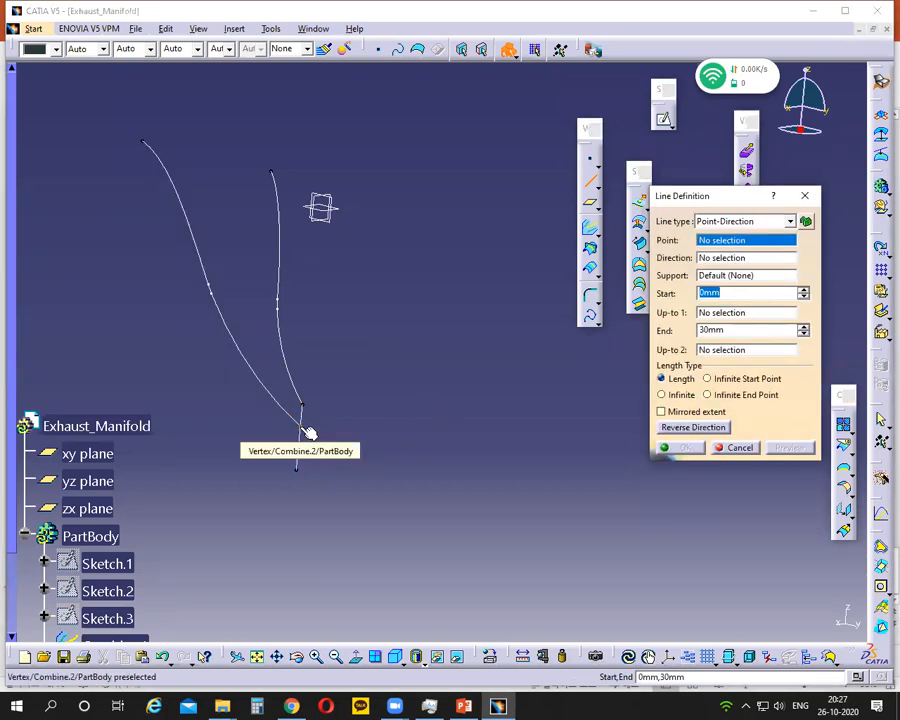
left_click(309, 432)
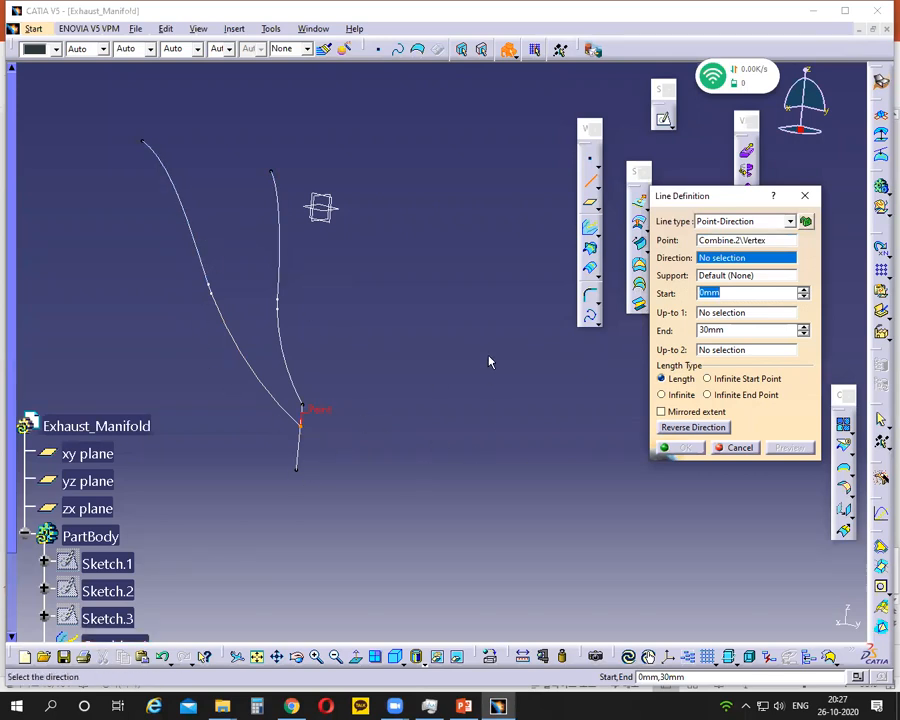
right_click(735, 259)
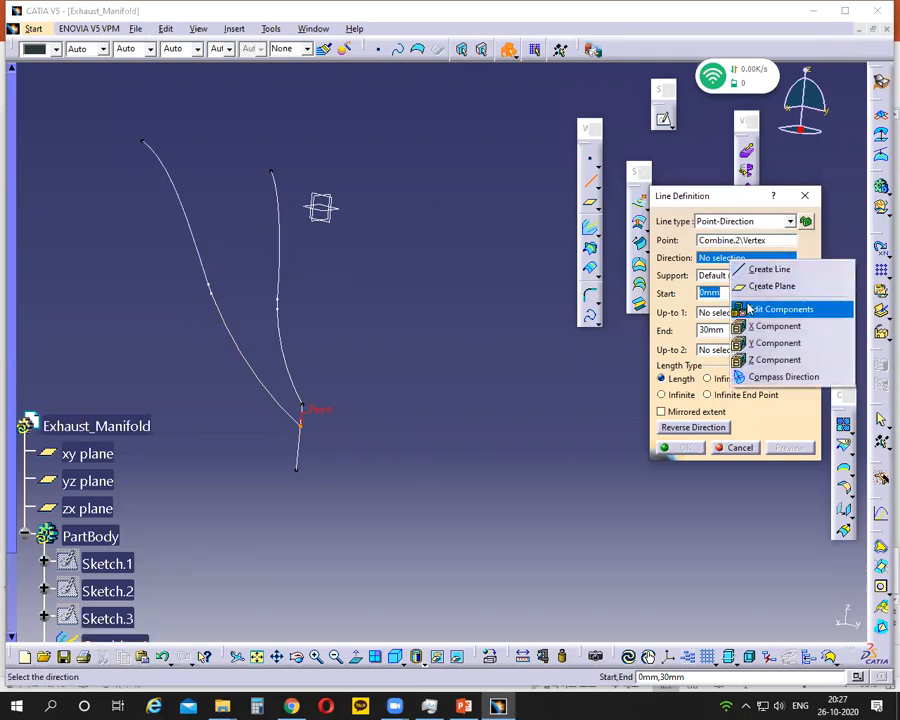
left_click(755, 359)
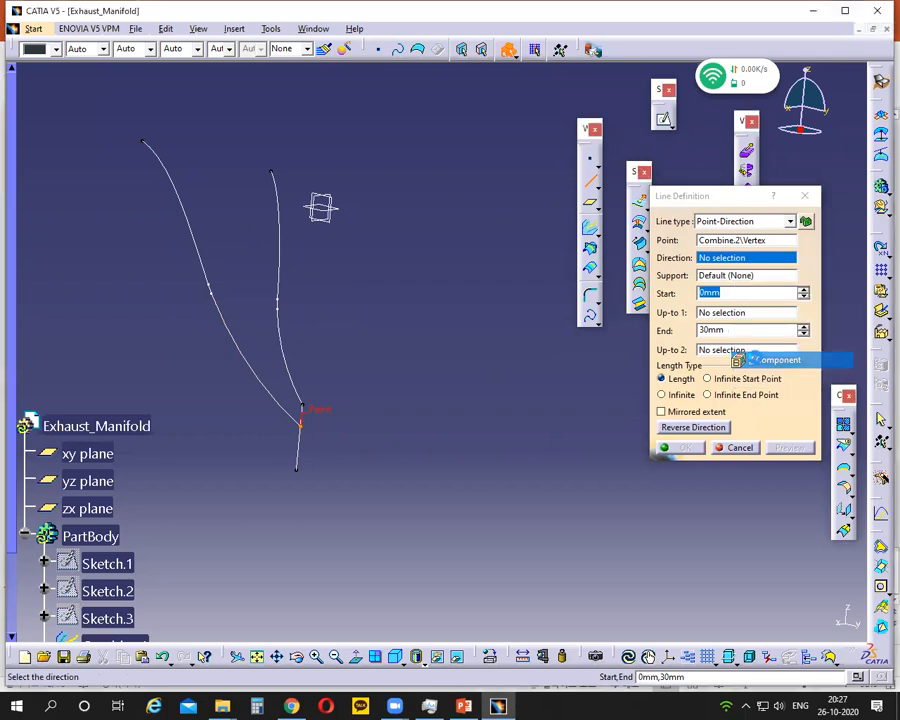
Step: Reverse the line to point downward, set its end to 20 mm and create it
left_click(708, 428)
left_click(712, 330)
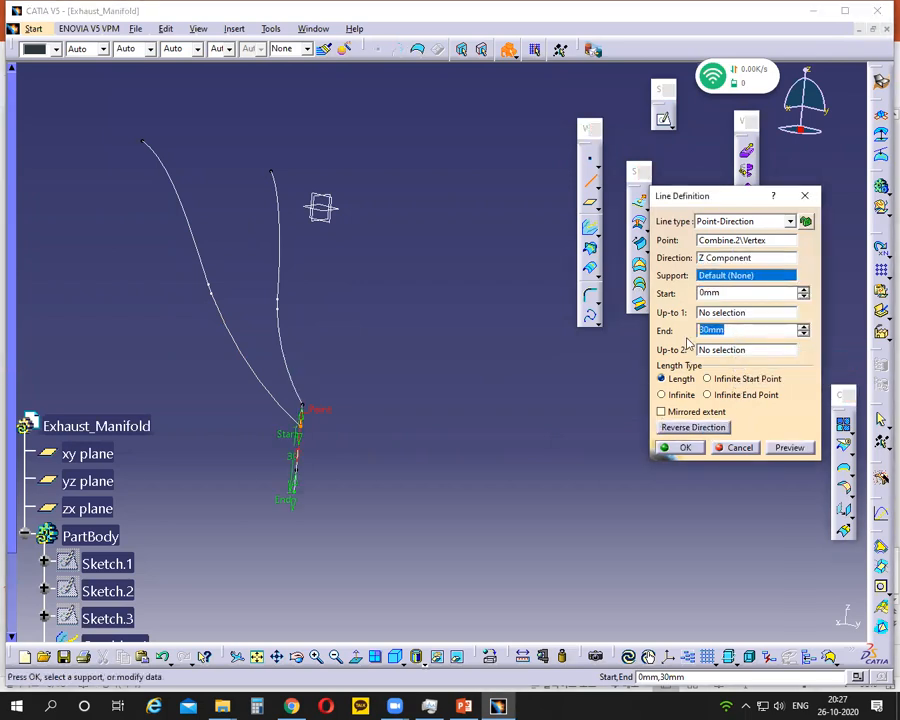
type("20")
left_click(680, 447)
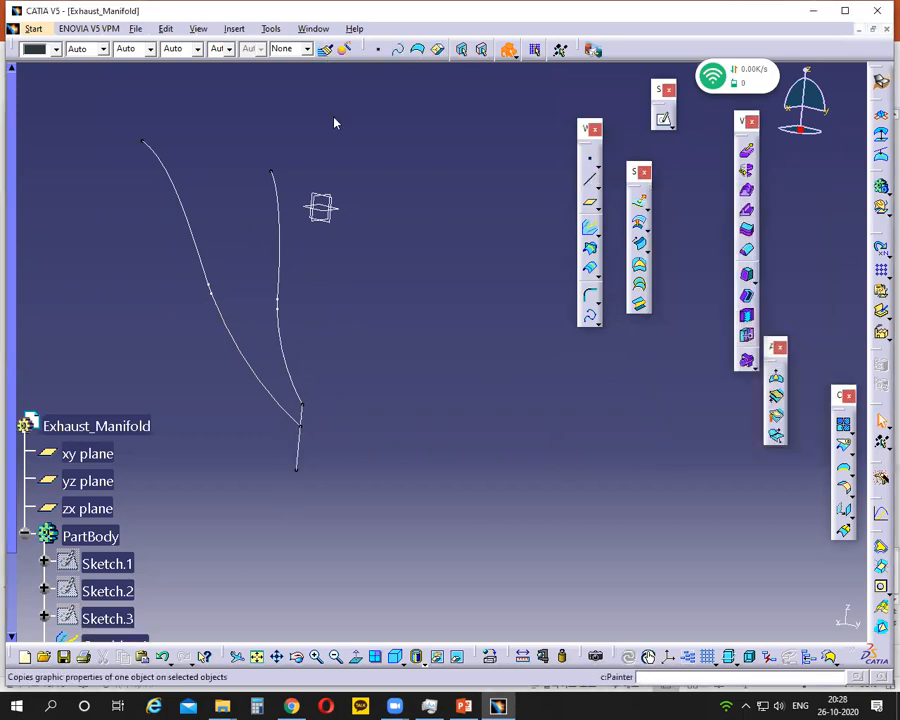
Step: Mark the vertical extent of the lower end lines and the height above them, and check the drawing in PowerPoint
left_click_drag(303, 403, 342, 408)
left_click_drag(294, 475, 341, 475)
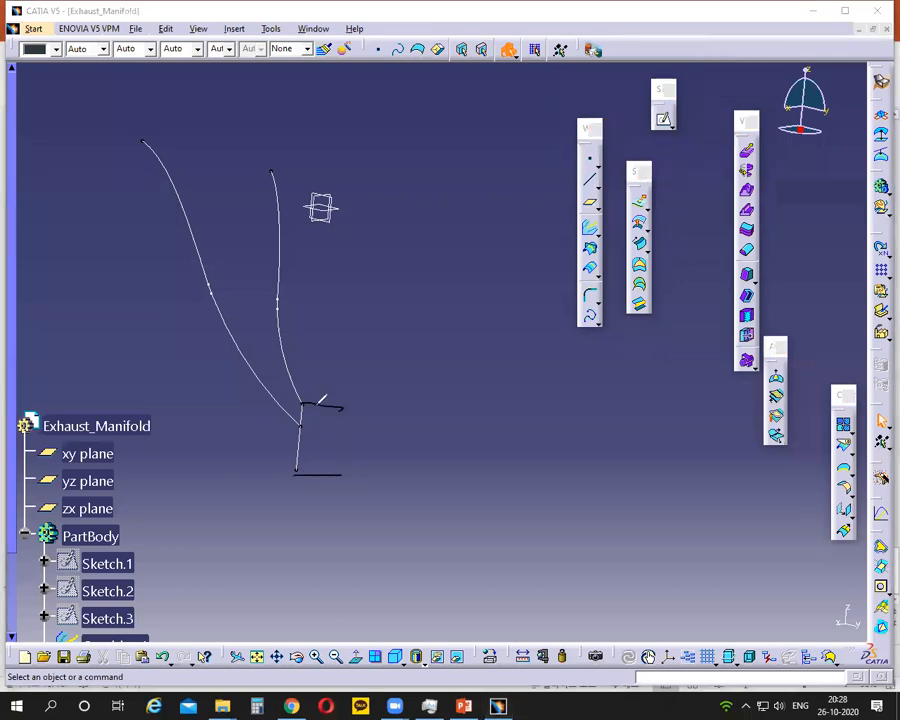
mouse_move(324, 210)
left_mouse_down()
mouse_move(348, 211)
mouse_move(308, 394)
left_mouse_up()
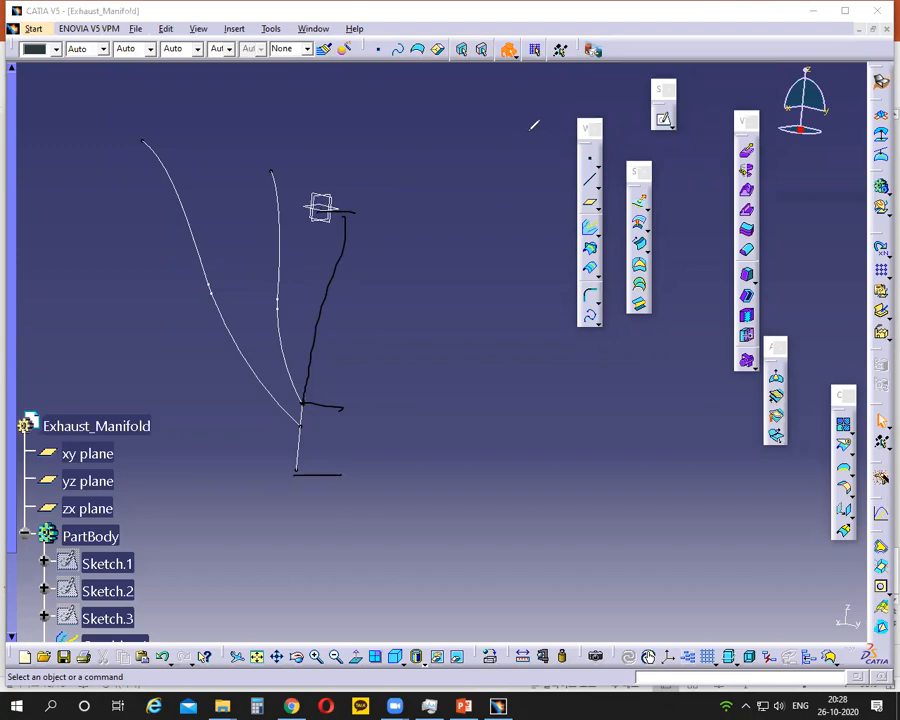
key("alt+Tab")
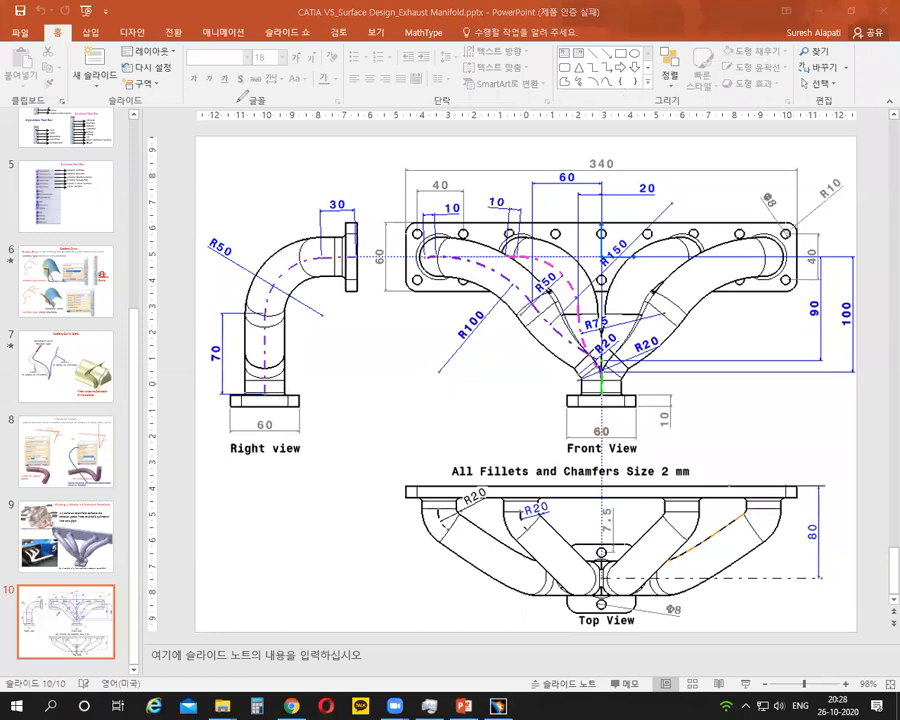
Step: Switch to CATIA and compare the two lower end lines, Line.1 and Line.2, by highlighting each in turn
left_click(497, 706)
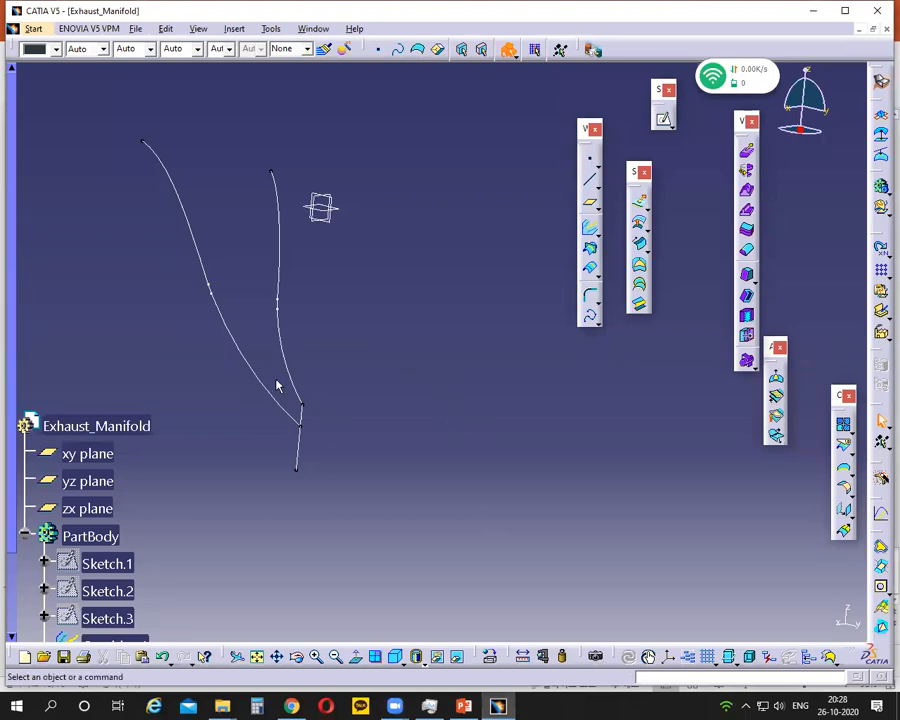
left_click(302, 452)
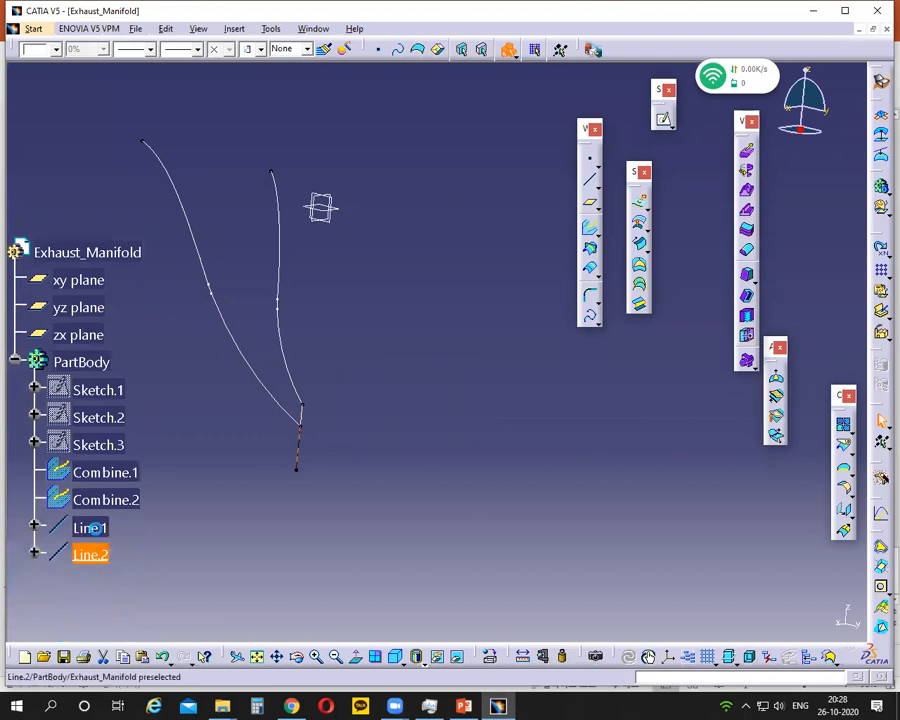
left_click(90, 527)
left_click(88, 553)
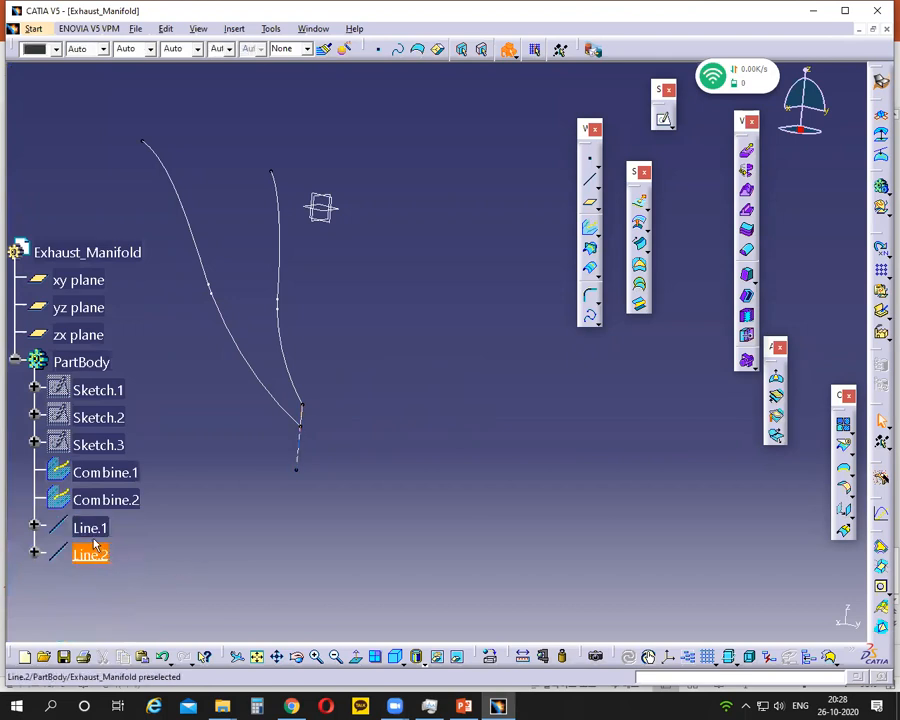
left_click(90, 528)
left_click(100, 555)
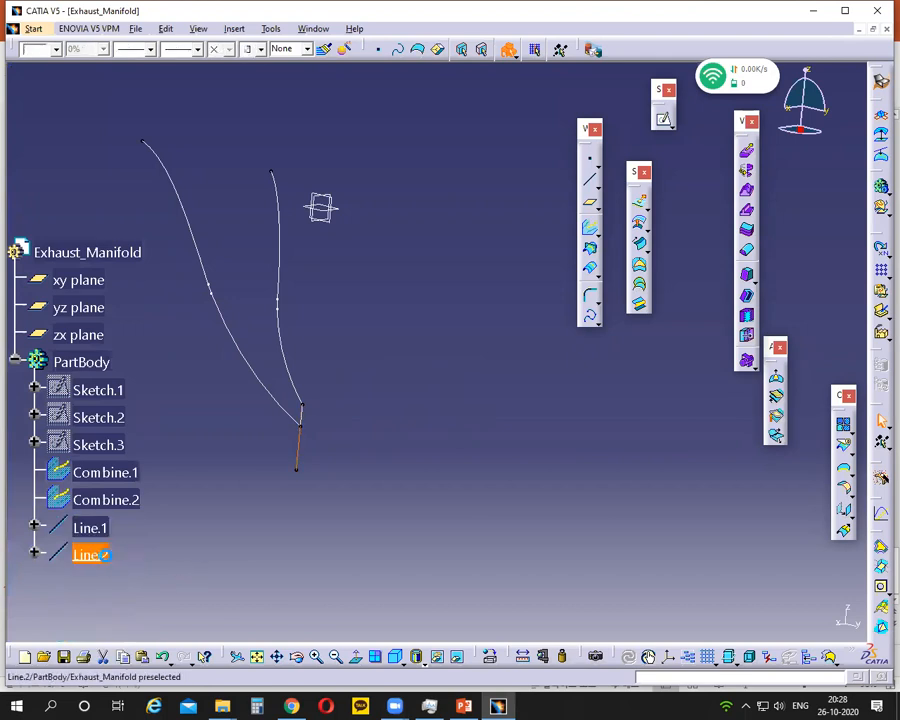
Step: Examine the upper ends of both combined curves and mark where their straight horizontal extensions run
middle_click_drag(404, 441, 337, 494)
scroll(343, 432, "up", 1)
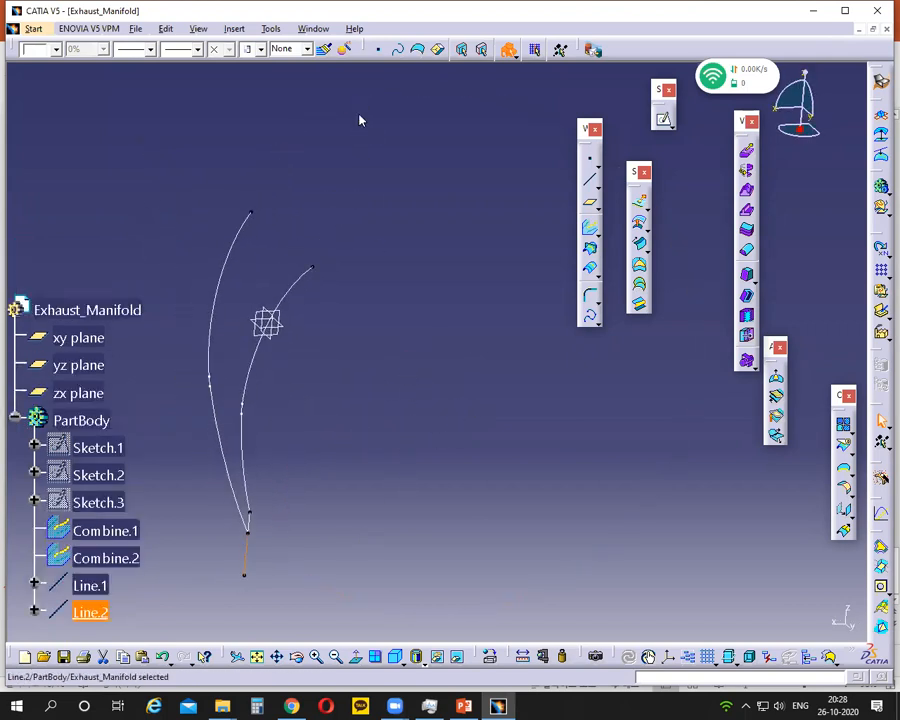
key("ctrl+2")
left_click_drag(314, 265, 398, 260)
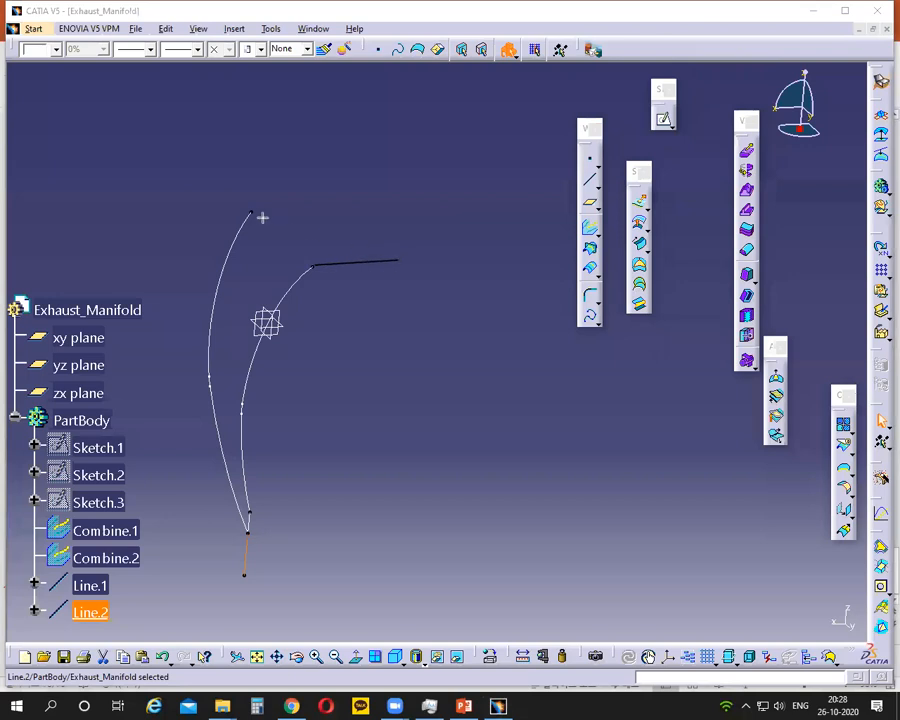
left_click_drag(251, 212, 333, 201)
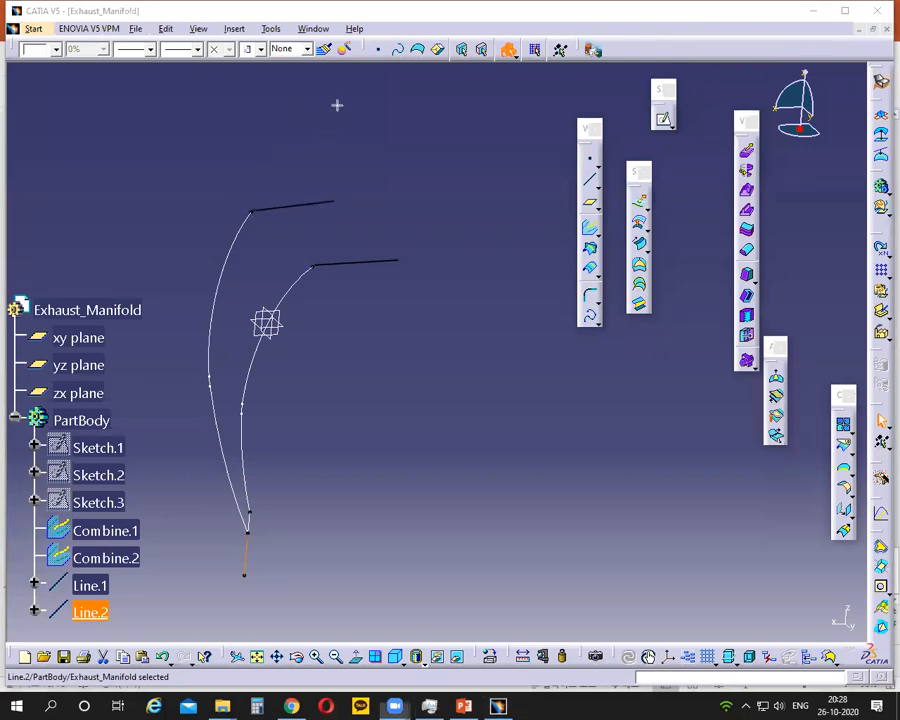
Step: Switch to PowerPoint and mark the short straight section between the outer pipe's bend and the flange in the top view
key("alt+Tab")
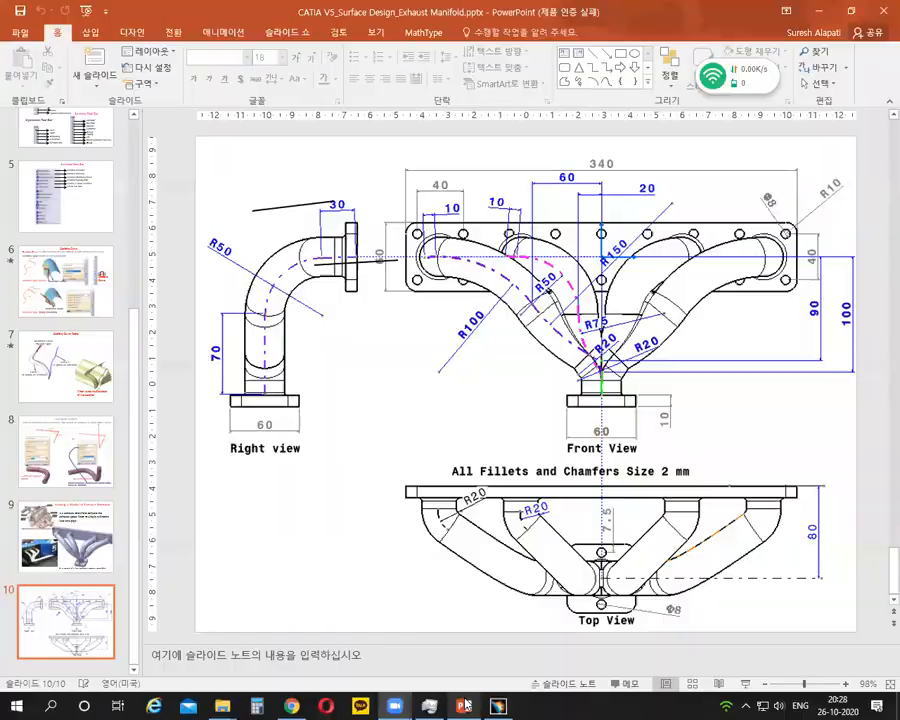
left_click(596, 103)
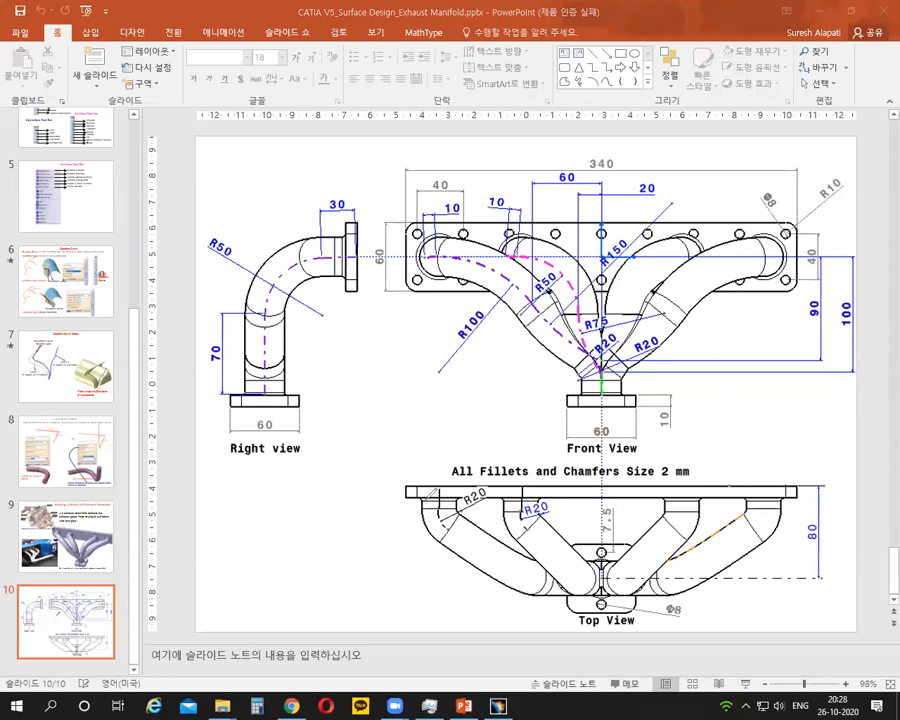
mouse_move(431, 510)
left_mouse_down()
mouse_move(451, 498)
mouse_move(440, 486)
left_mouse_up()
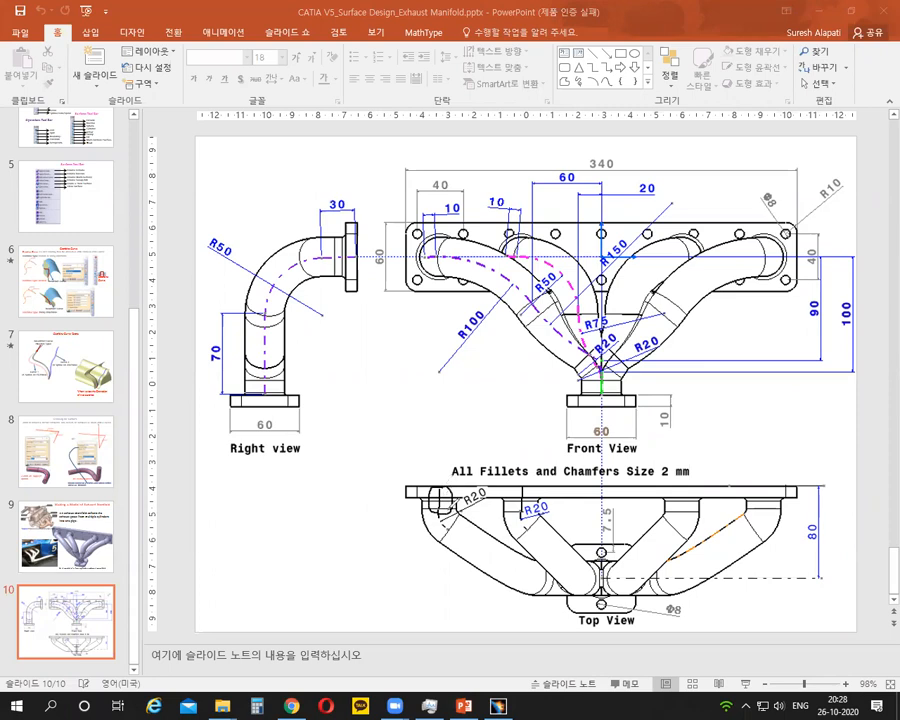
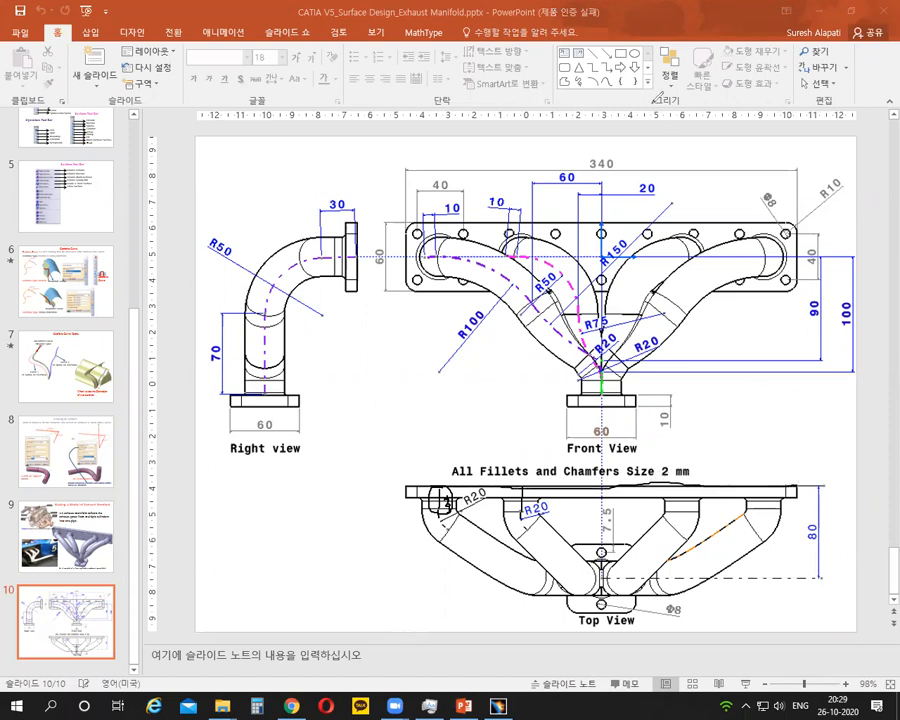
Step: Check the yz plane in CATIA, then mark the 80 mm dimension from the outlet axis to the flange face in the PowerPoint top view
left_click(498, 705)
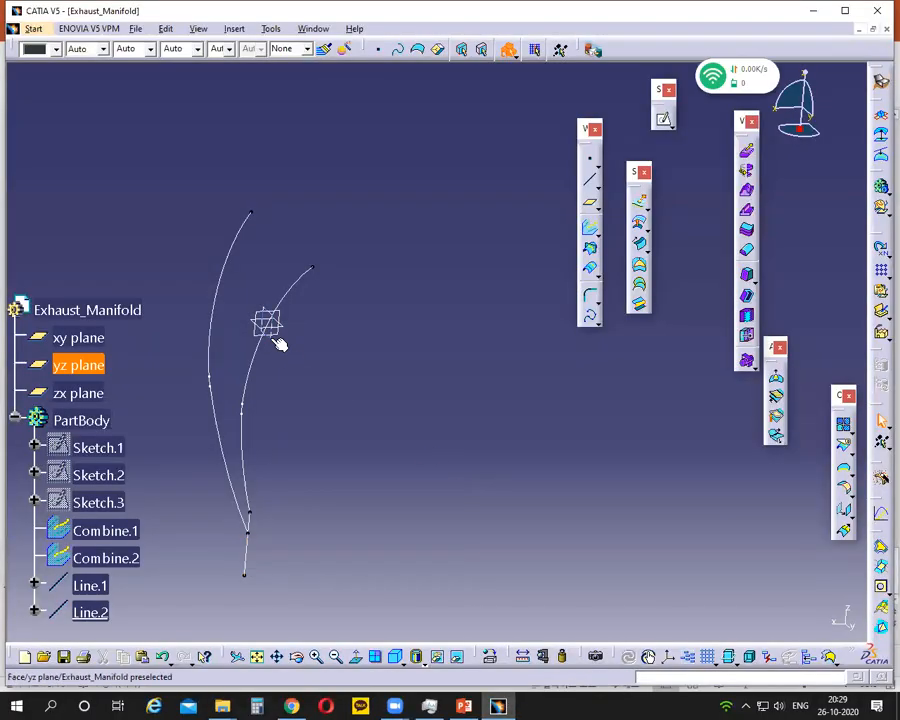
left_click(498, 706)
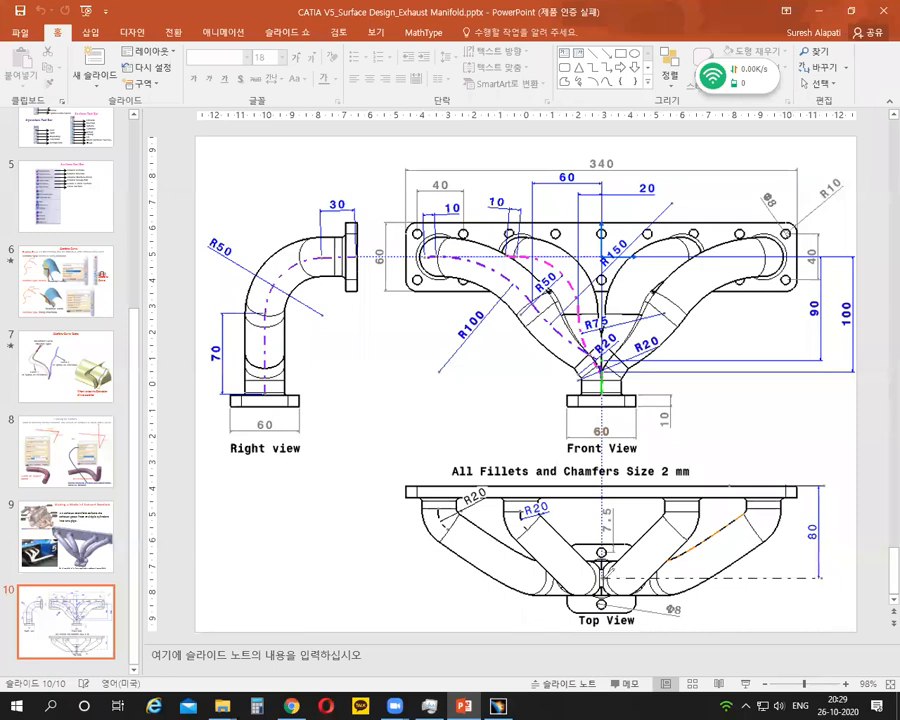
left_click_drag(791, 486, 837, 482)
left_click_drag(816, 571, 822, 570)
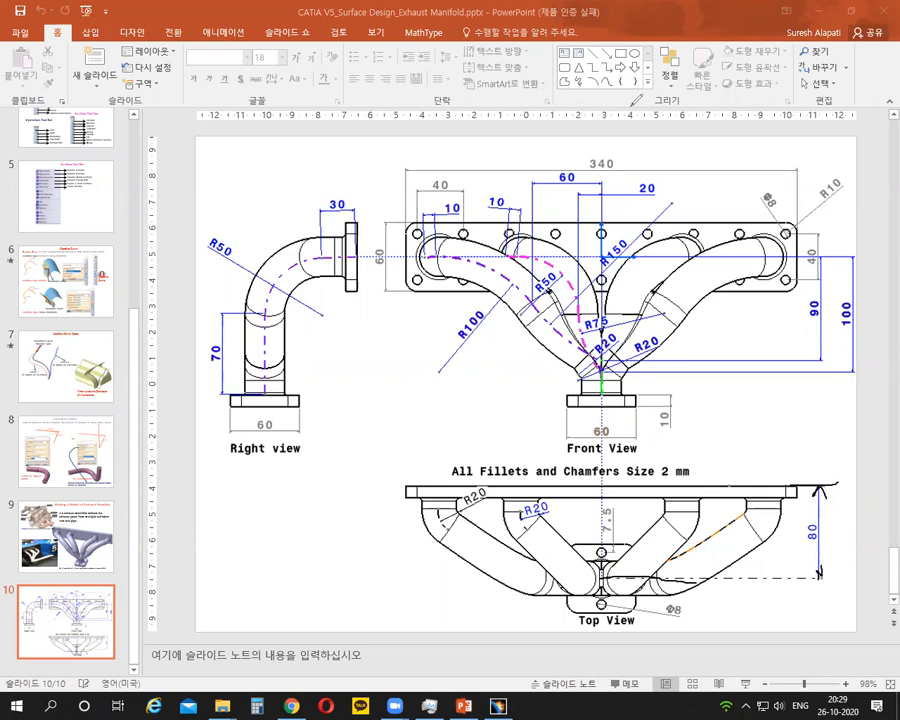
left_click(631, 124)
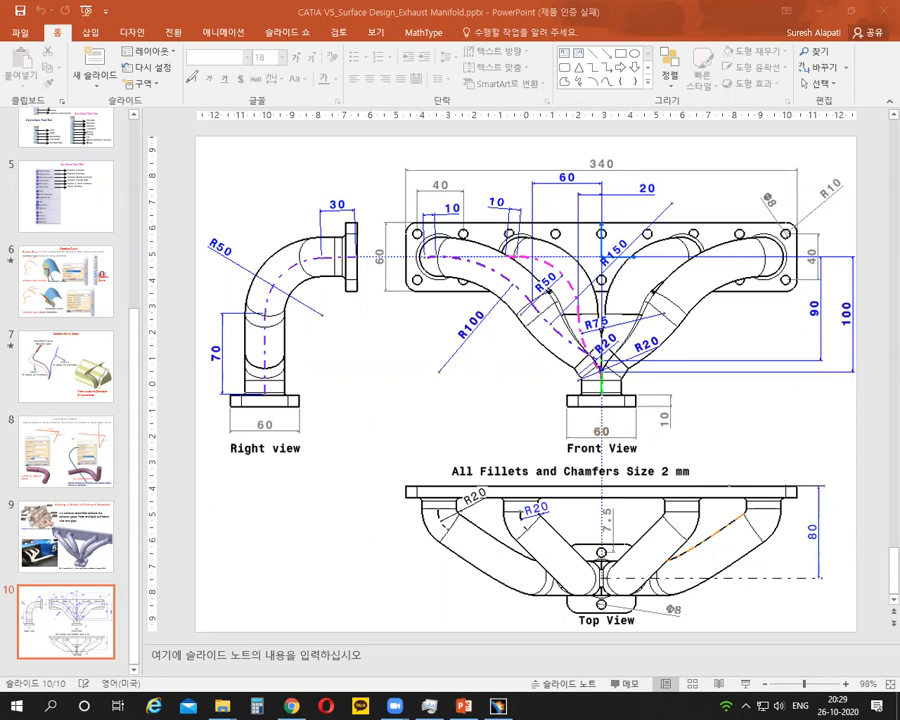
Step: Switch to CATIA and create a plane offset 80 mm from the yz plane, in the reversed direction toward the flange side
left_click(498, 706)
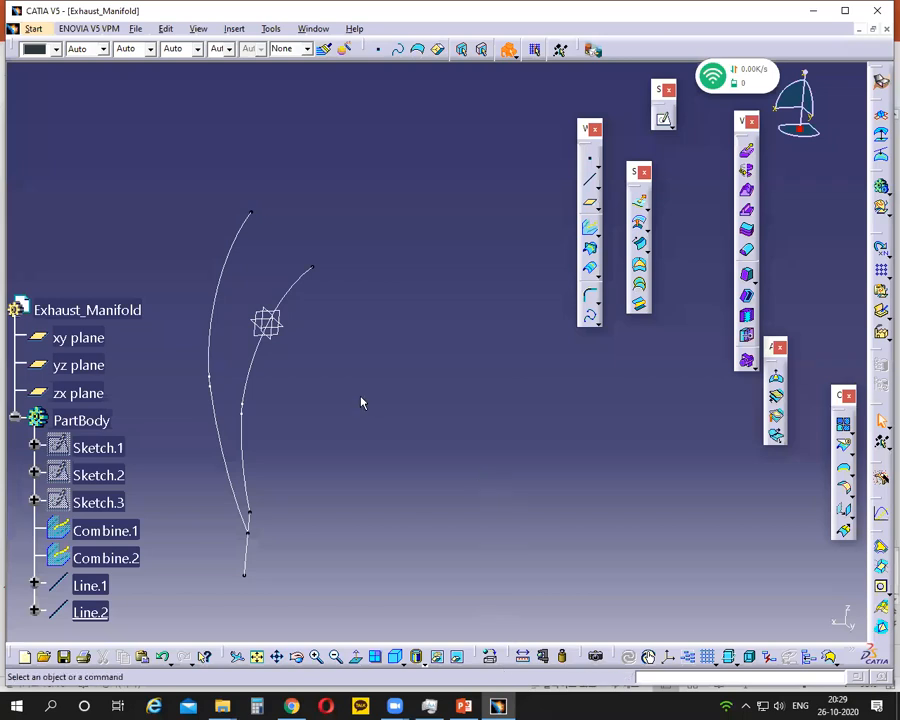
left_click(277, 342)
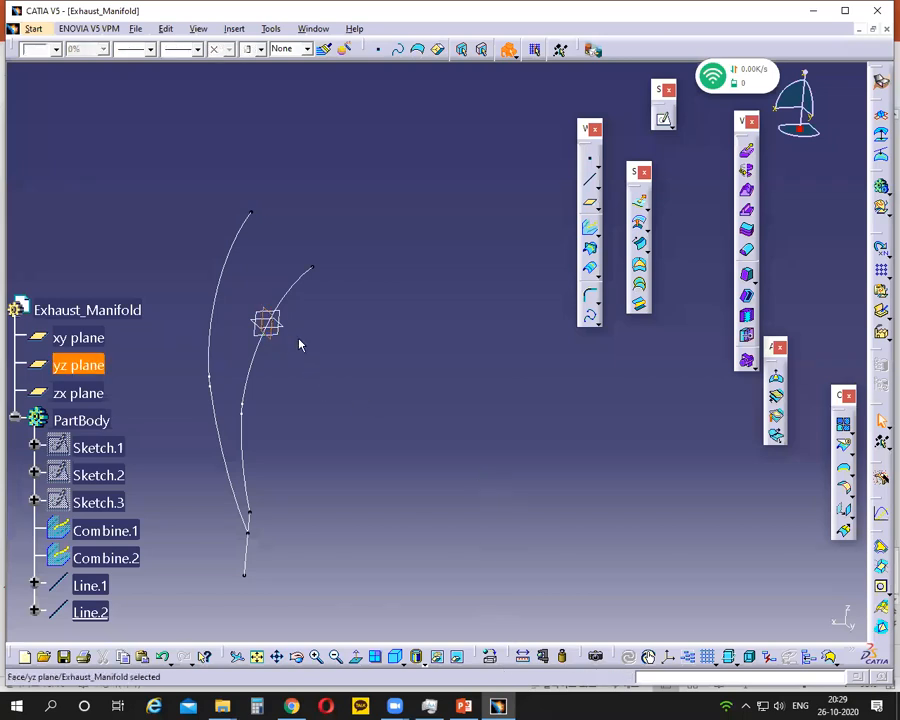
left_click(594, 204)
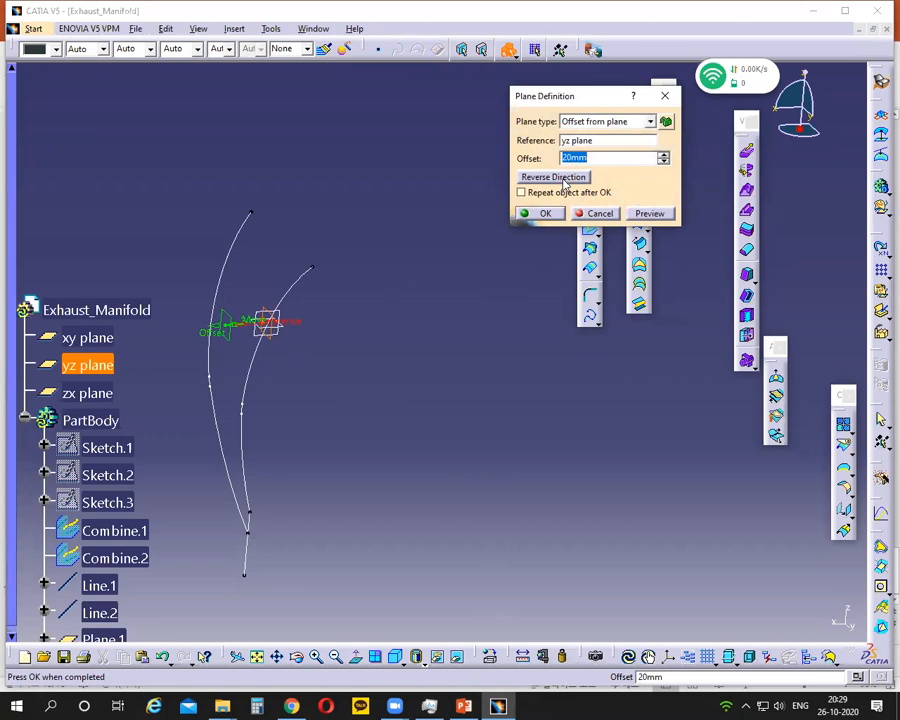
left_click(560, 178)
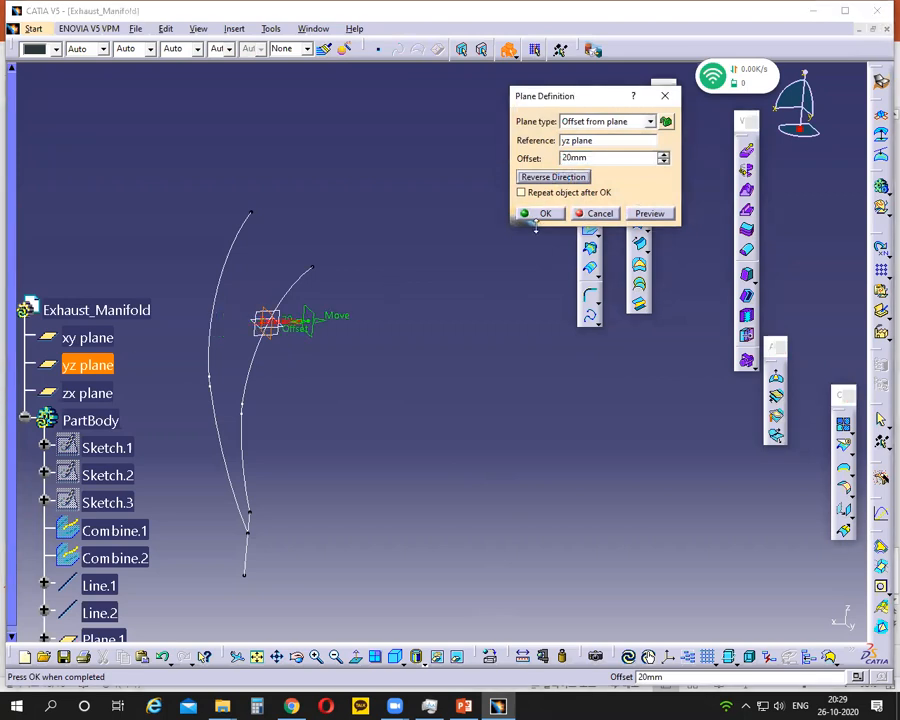
left_click_drag(601, 158, 551, 163)
type("80")
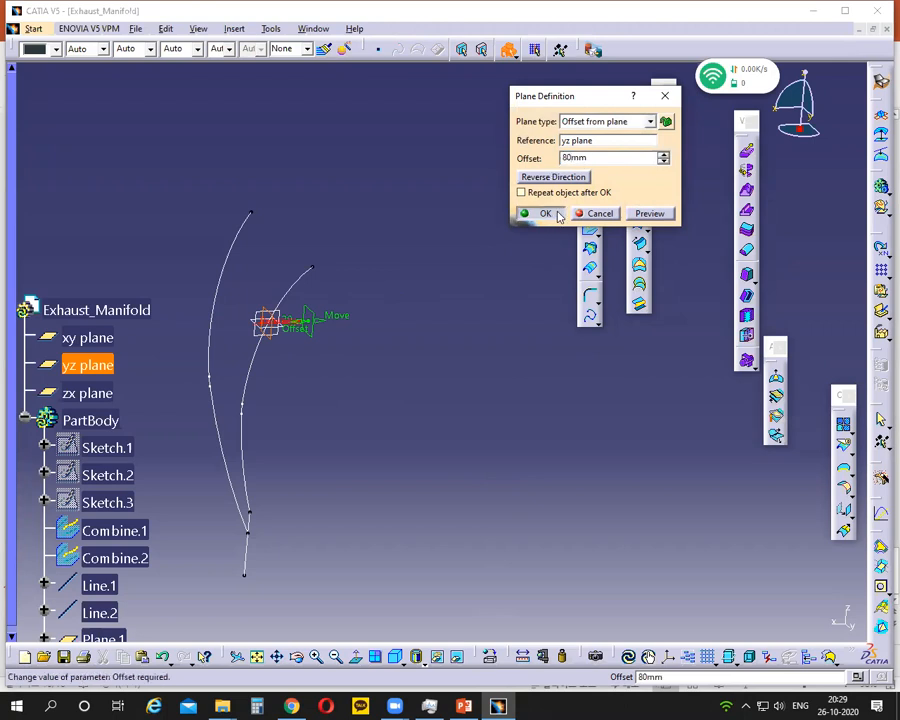
left_click(540, 213)
Step: Examine the gap between the inner curve's upper end and the offset plane, marking where the connection runs
middle_click_drag(486, 270, 461, 269)
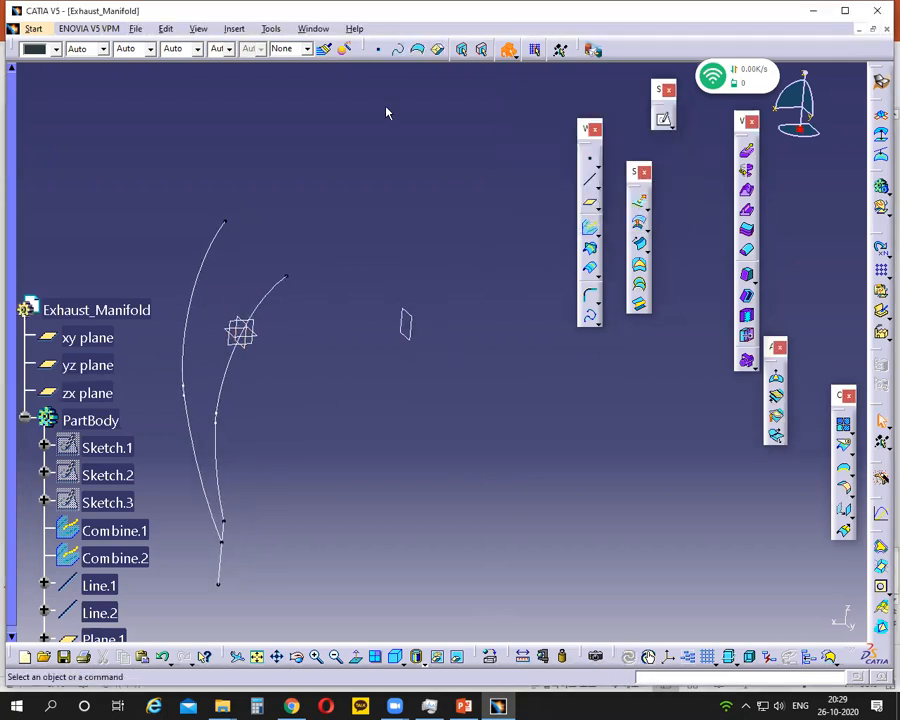
left_click_drag(287, 278, 392, 316)
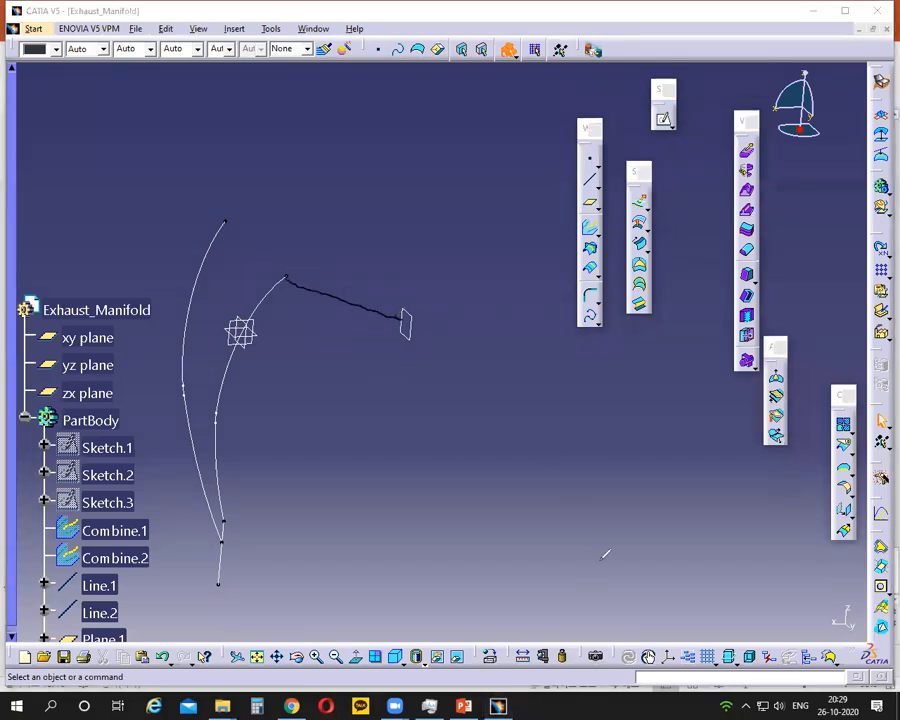
middle_click_drag(319, 97, 484, 526)
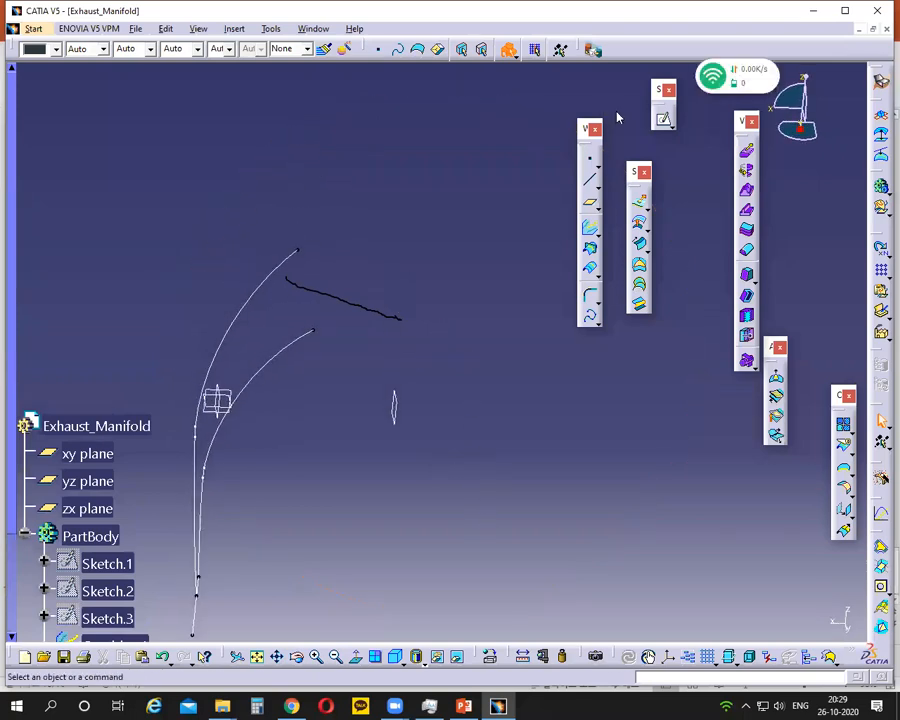
scroll(428, 396, "up", 1)
middle_click_drag(428, 396, 410, 432)
scroll(410, 432, "up", 1)
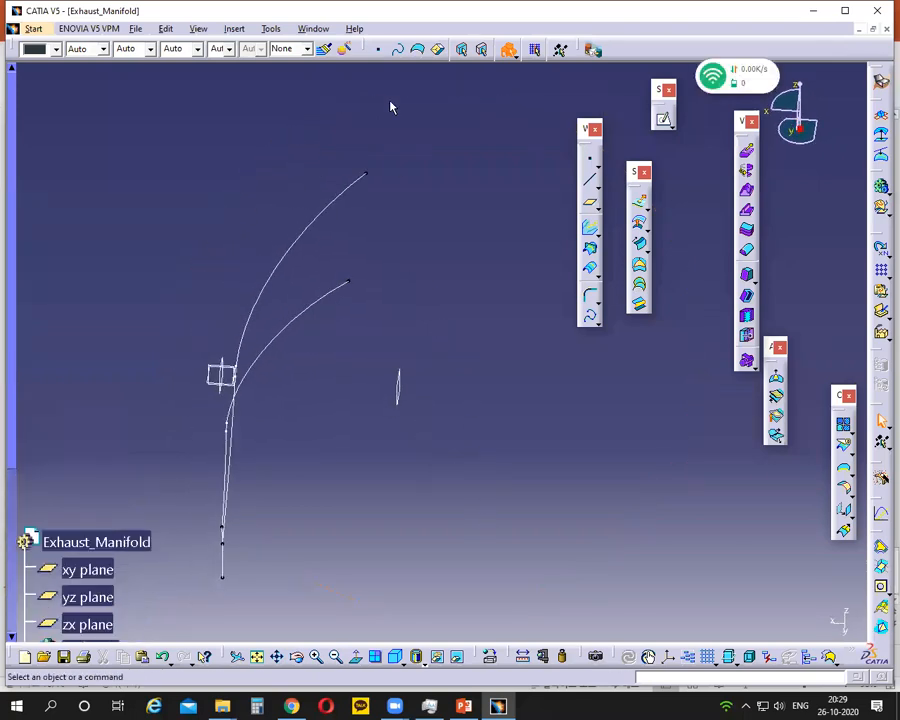
left_click_drag(348, 281, 376, 358)
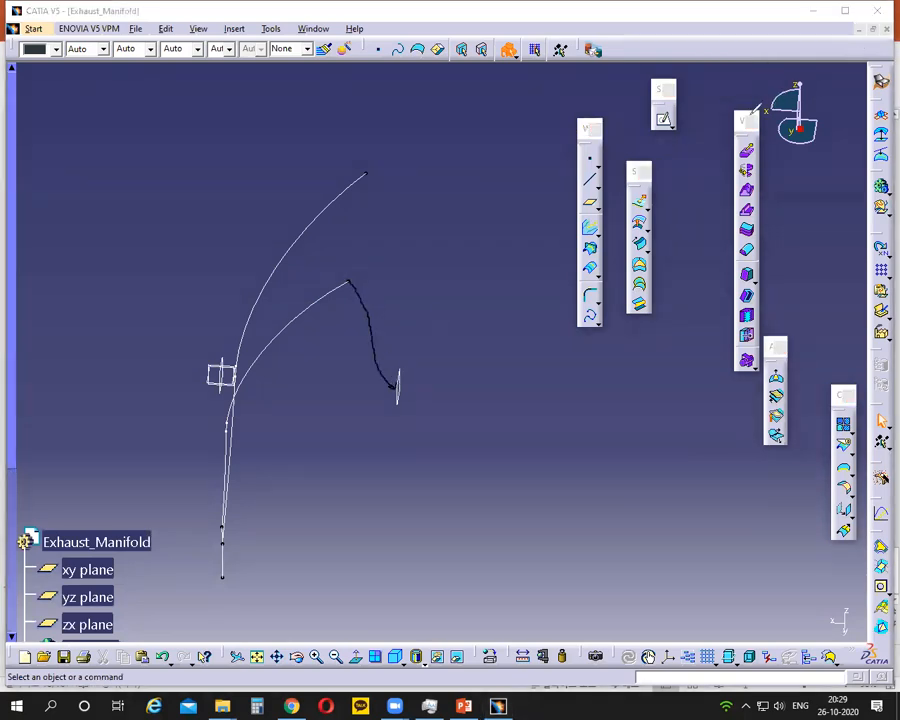
Step: Mark the missing connections from the upper ends of the inner and outer curves toward the offset plane
left_click(593, 106)
left_click_drag(378, 318, 400, 388)
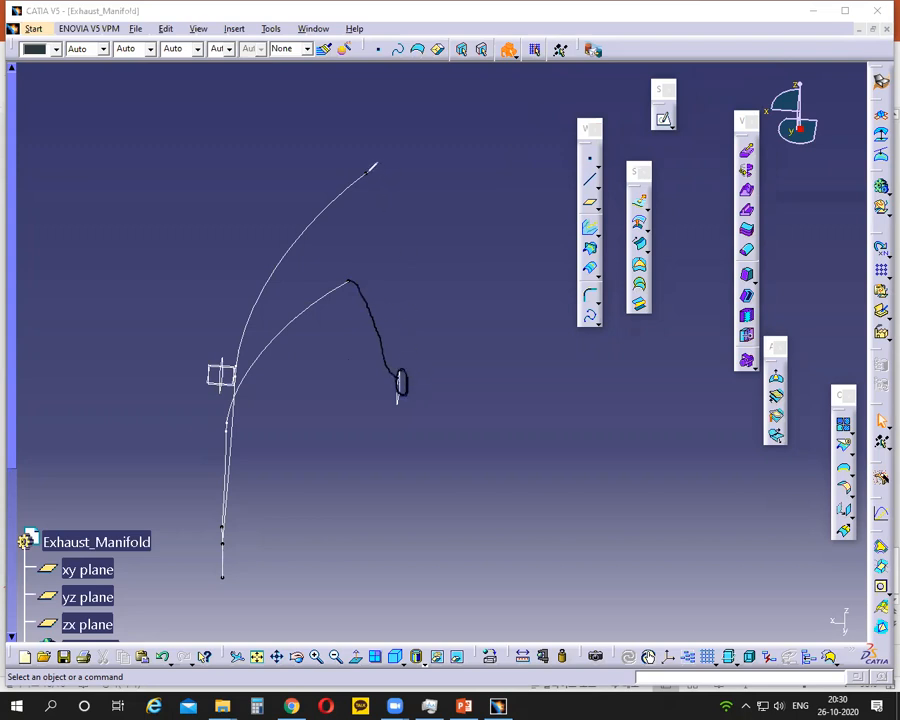
left_click_drag(370, 174, 402, 236)
left_click(610, 94)
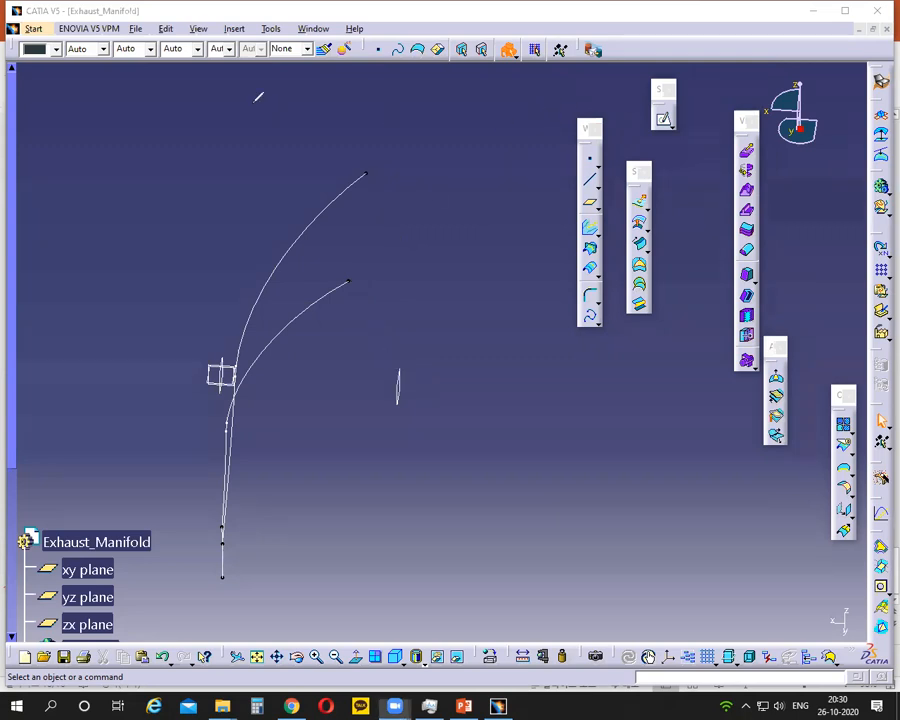
left_click(257, 96)
Step: Create a point-direction line from the inner curve's upper end along the X component, extending up to the offset plane
mouse_move(505, 388)
middle_mouse_down()
mouse_move(520, 340)
mouse_move(490, 382)
mouse_move(511, 290)
middle_mouse_up()
left_click(586, 184)
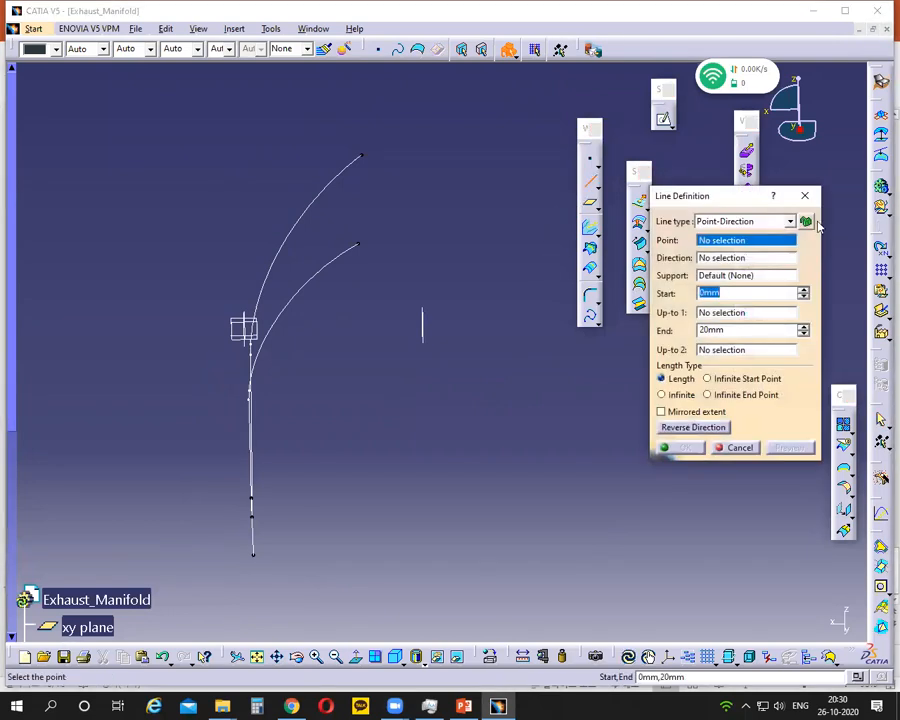
left_click(358, 242)
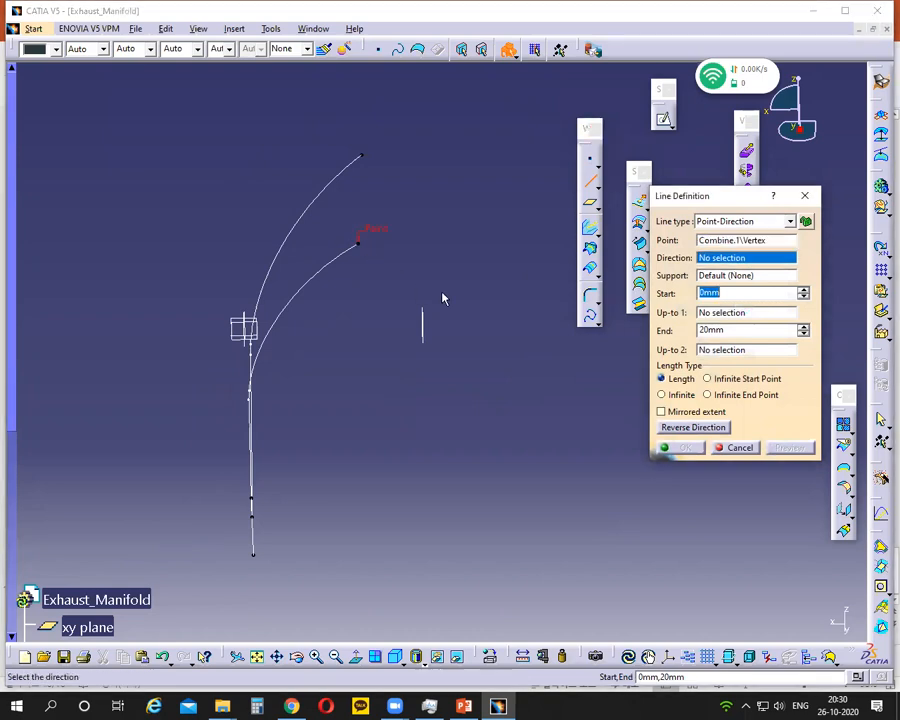
right_click(720, 263)
left_click(506, 396)
middle_click_drag(500, 435, 533, 407)
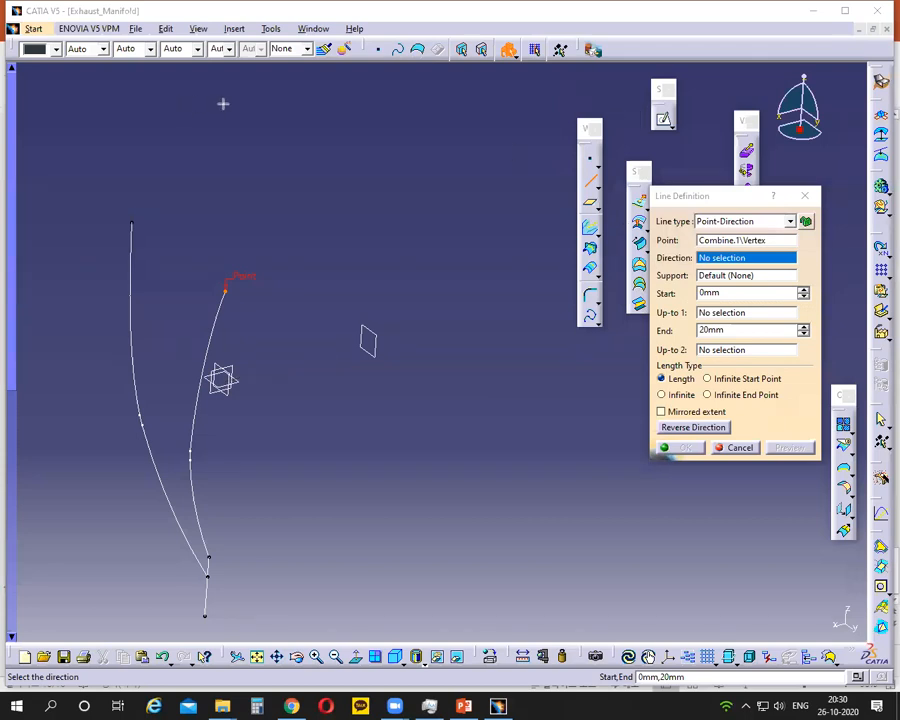
right_click(724, 259)
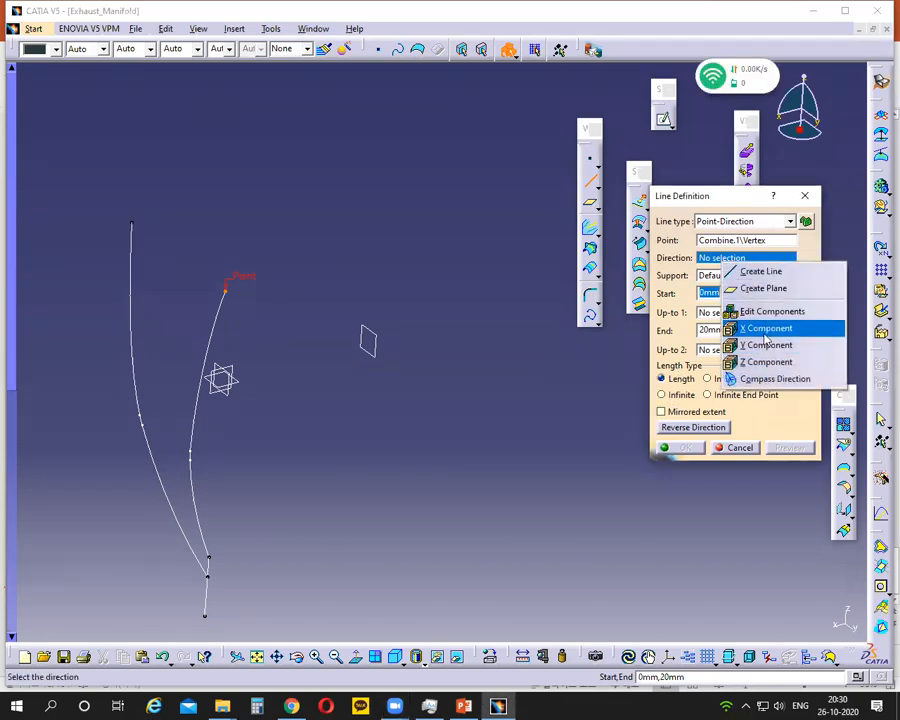
left_click(764, 331)
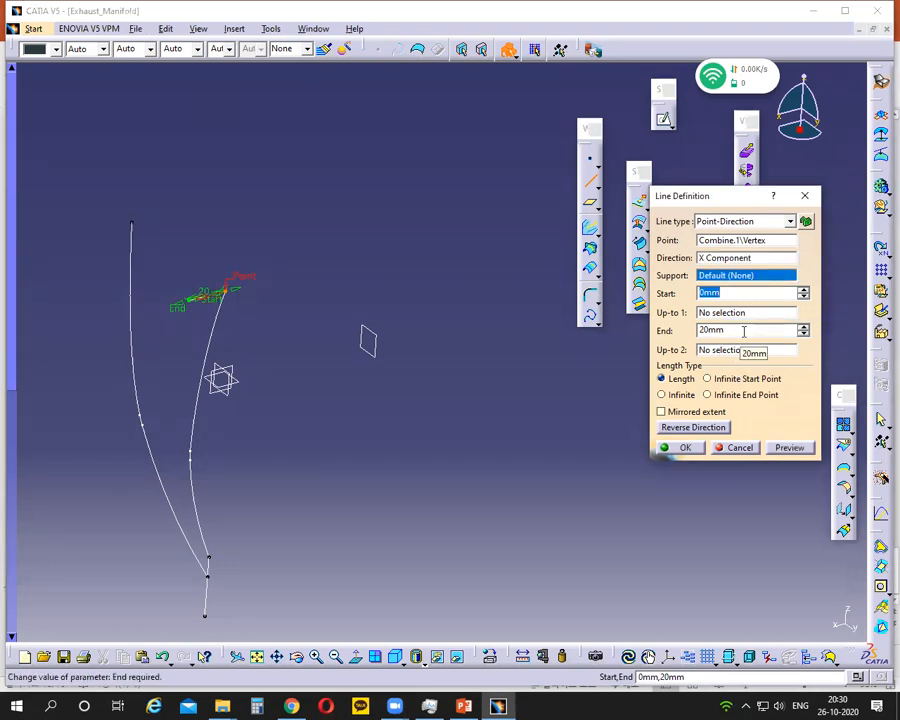
left_click(743, 331)
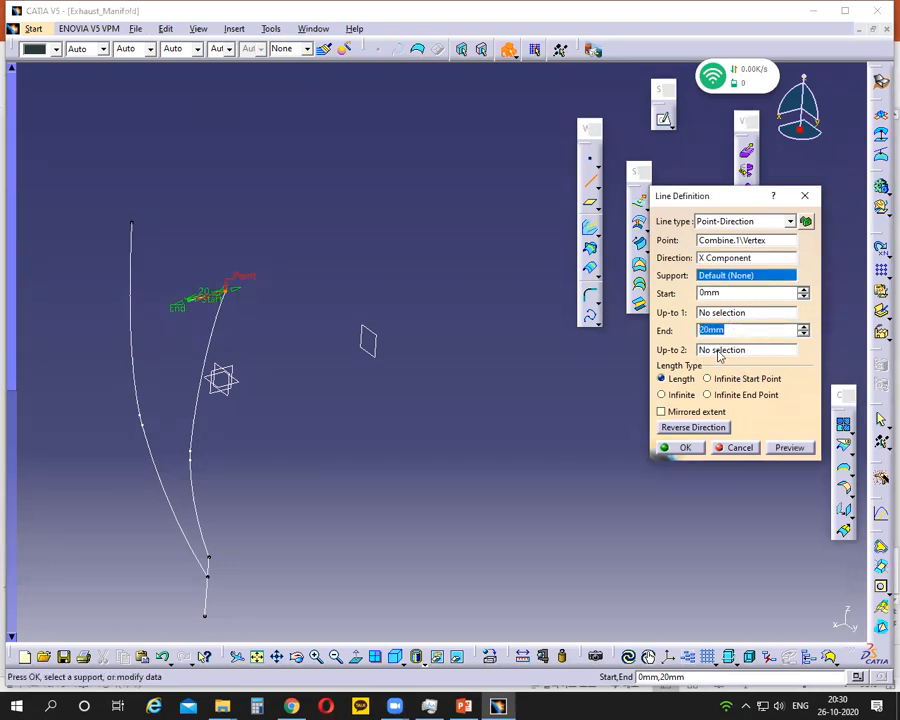
left_click(722, 351)
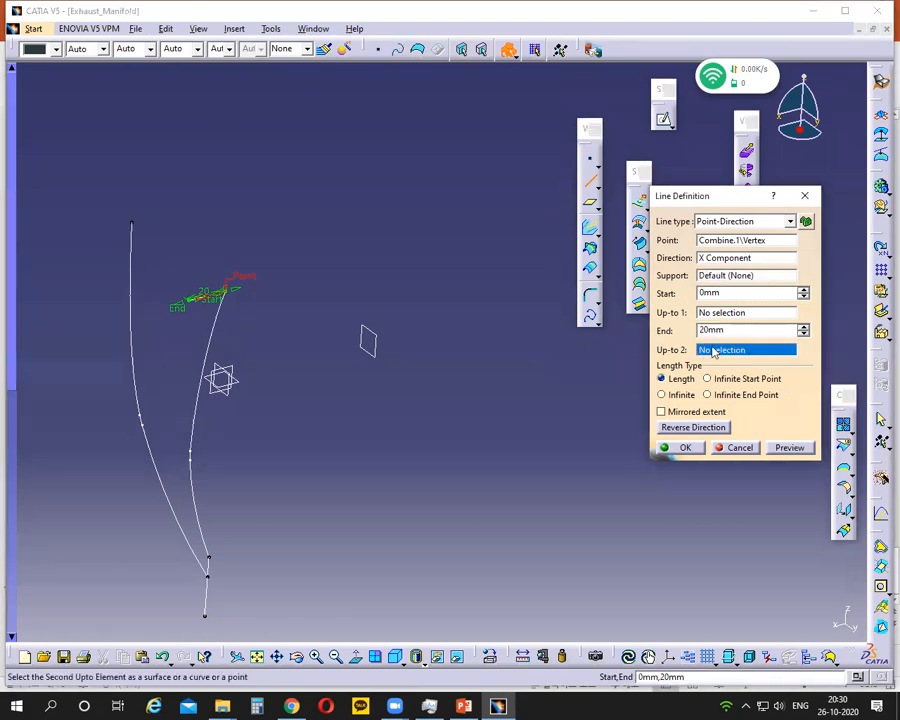
left_click(377, 351)
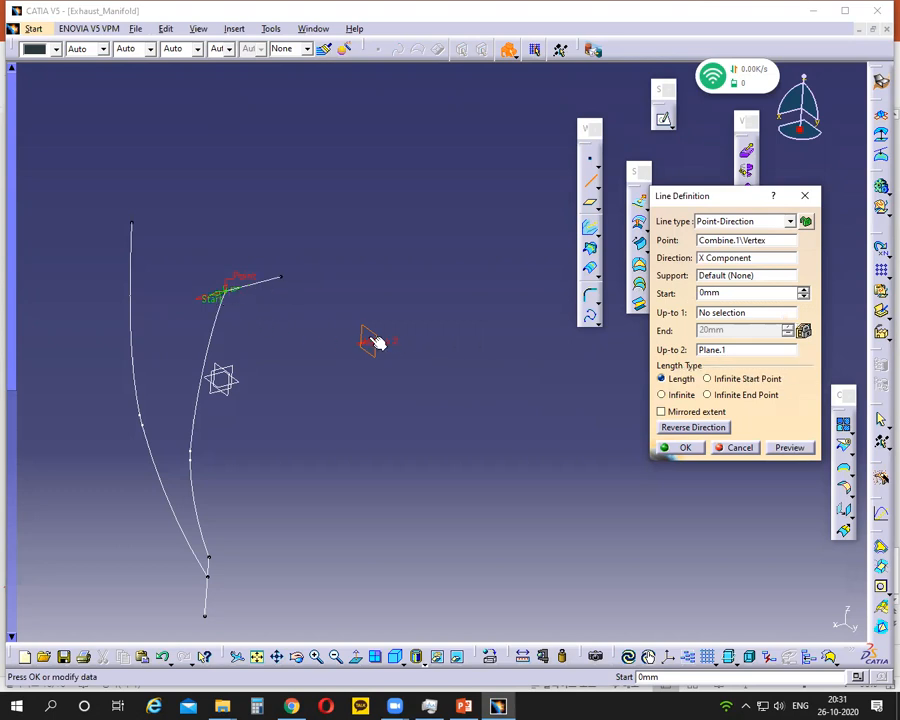
left_click(685, 448)
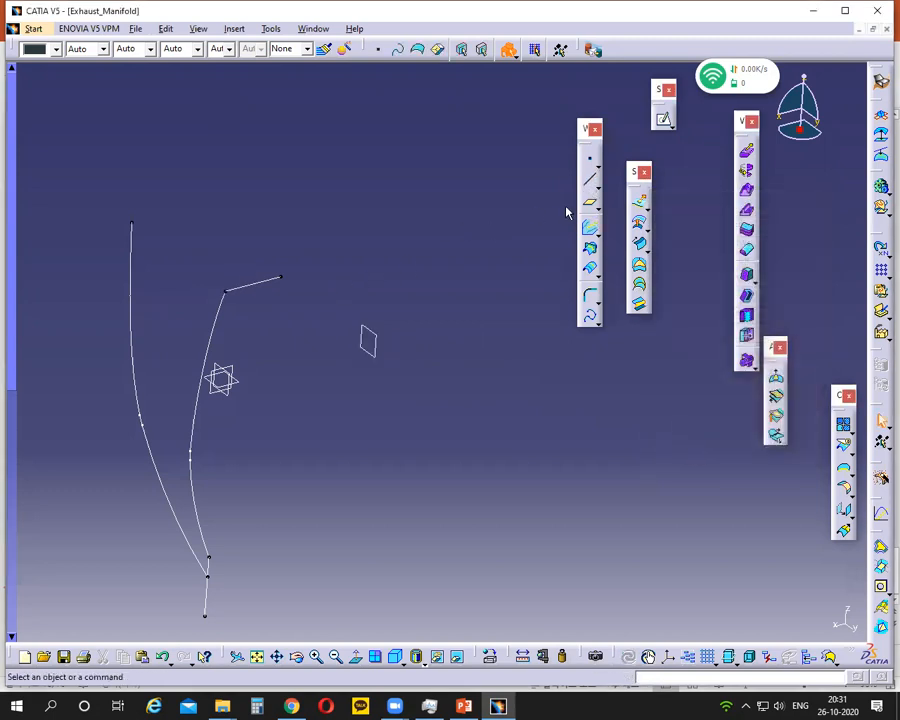
Step: Review the definition of the new line at the inner curve's upper end without changing it
mouse_move(305, 305)
middle_mouse_down()
mouse_move(256, 359)
mouse_move(464, 313)
mouse_move(538, 323)
mouse_move(568, 296)
mouse_move(376, 374)
mouse_move(310, 293)
middle_mouse_up()
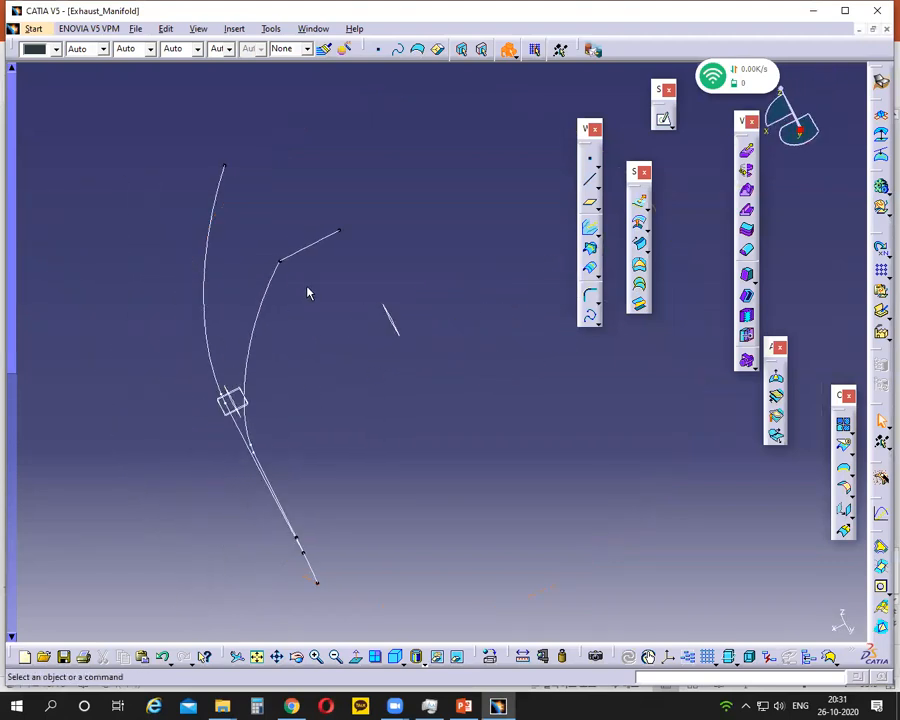
double_click(294, 261)
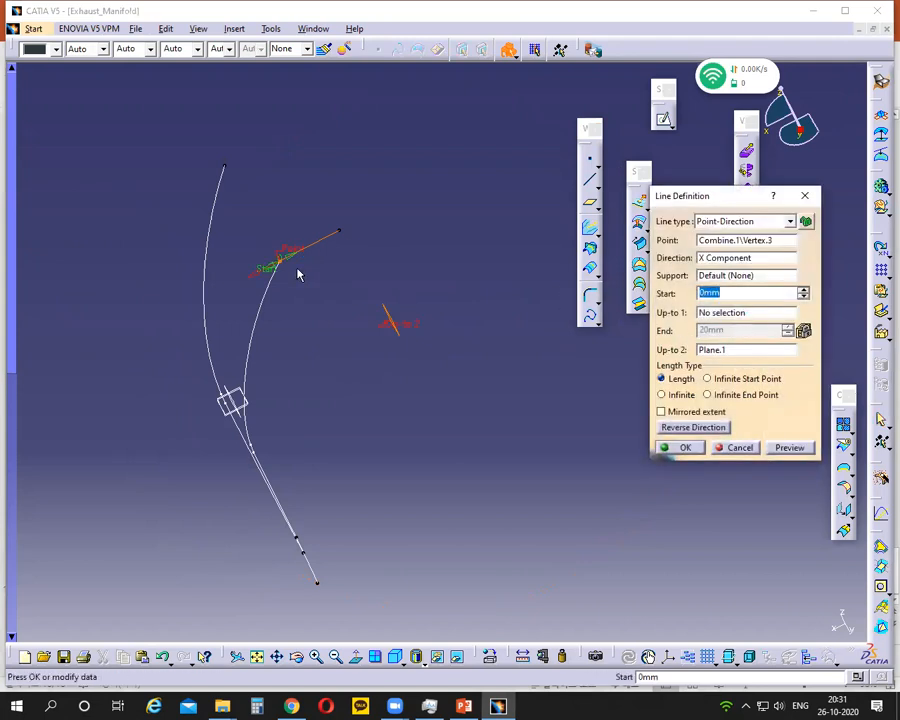
left_click(740, 447)
middle_click_drag(566, 455, 436, 386)
left_click(588, 185)
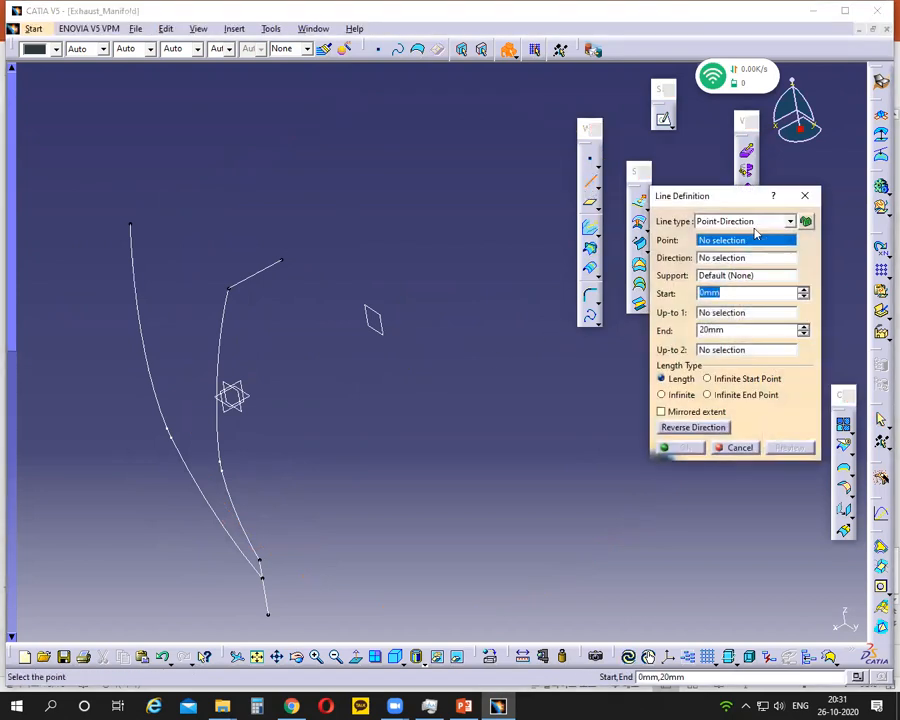
left_click(130, 222)
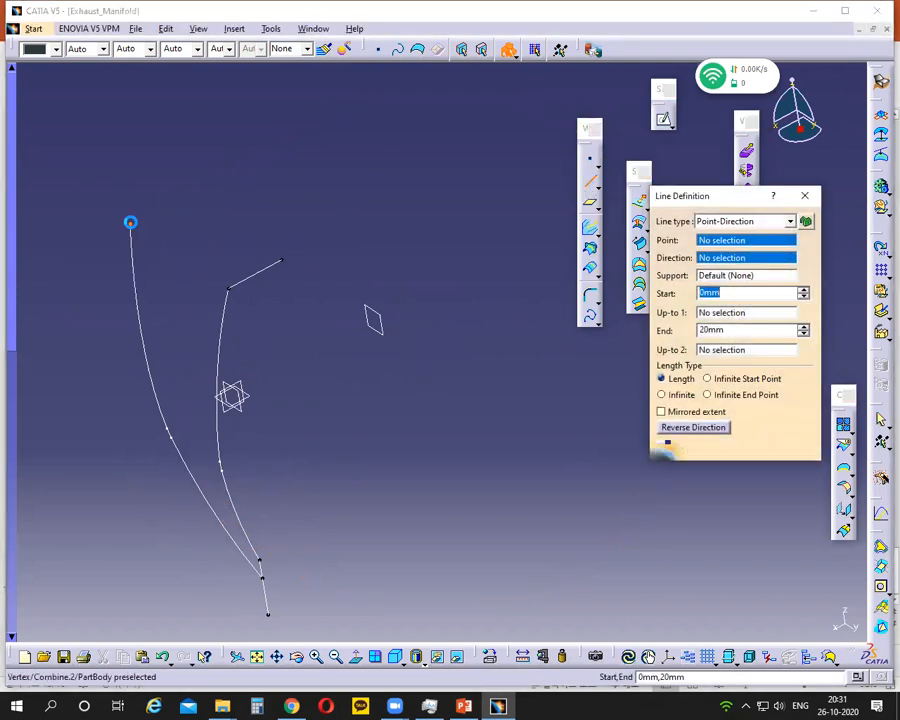
right_click(705, 258)
left_click(743, 320)
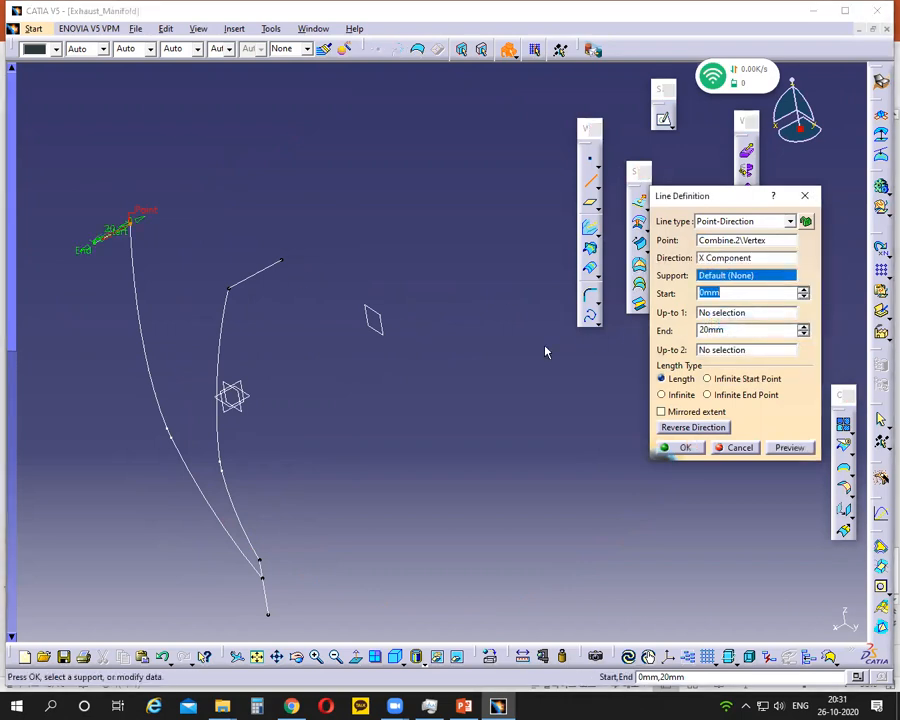
left_click(378, 322)
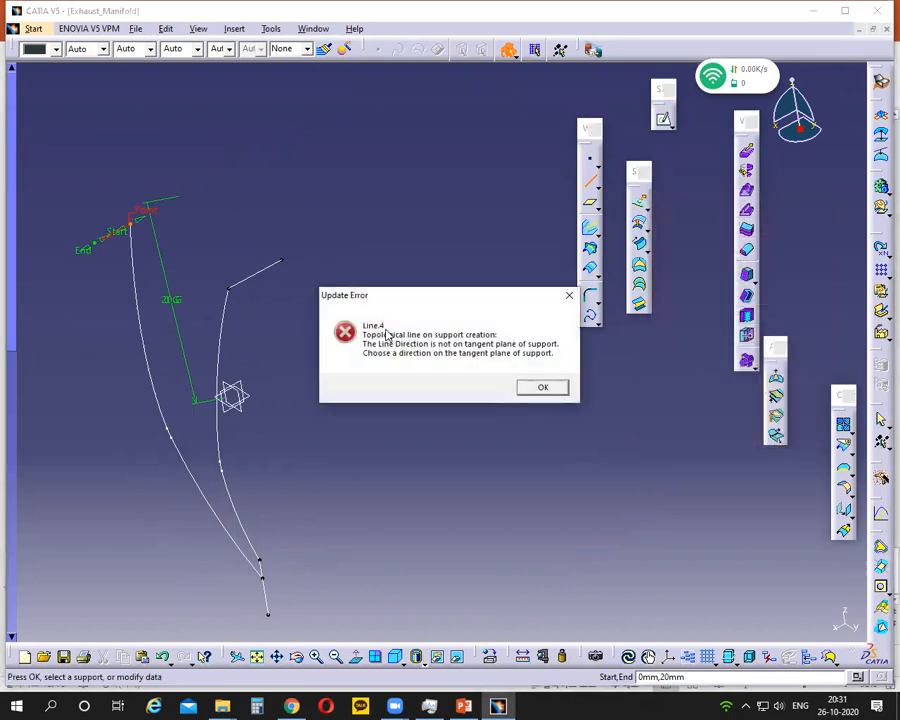
left_click(542, 387)
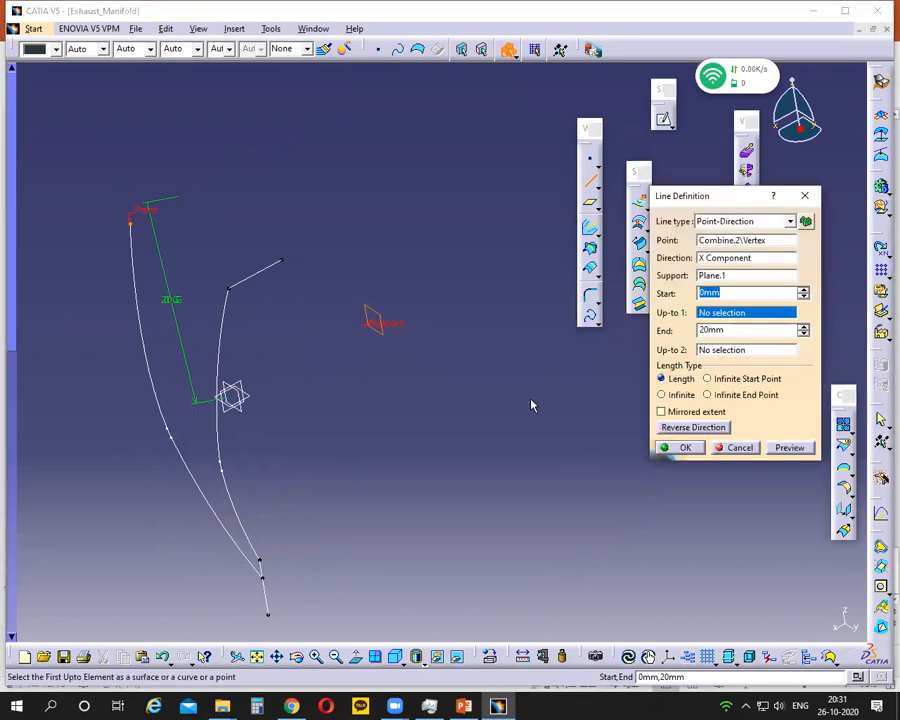
left_click(740, 447)
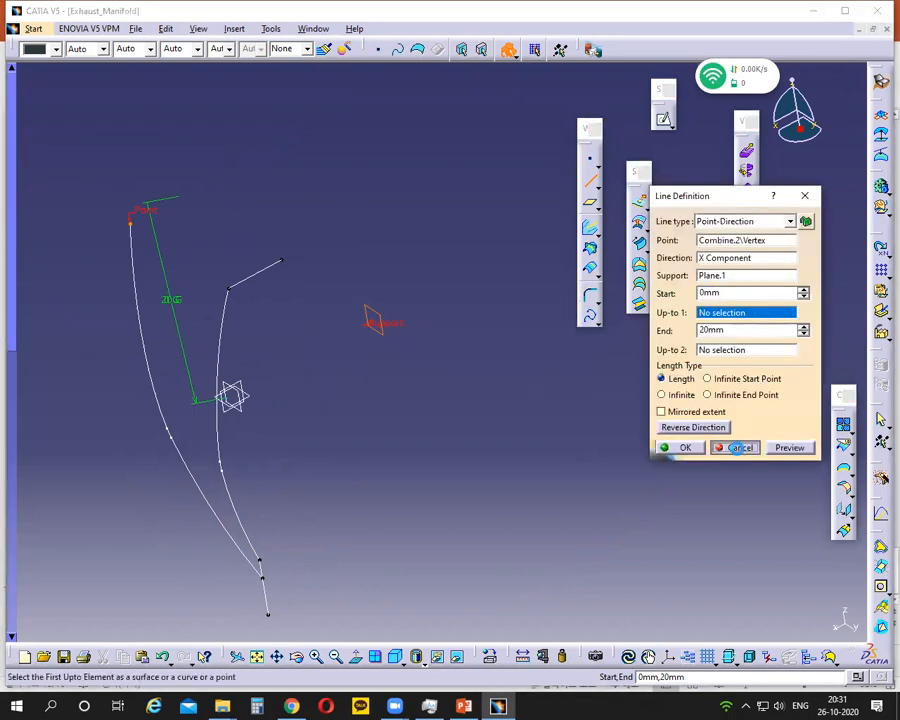
Step: Create a point-direction line from the outer curve's upper end along the X component, extending up to the offset plane
left_click(590, 183)
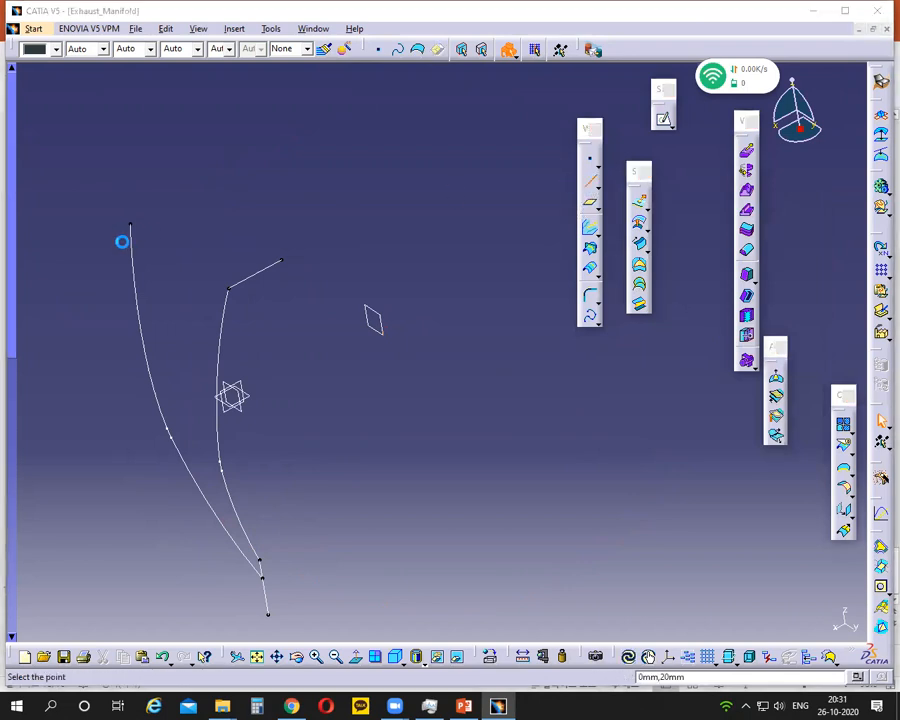
left_click(130, 225)
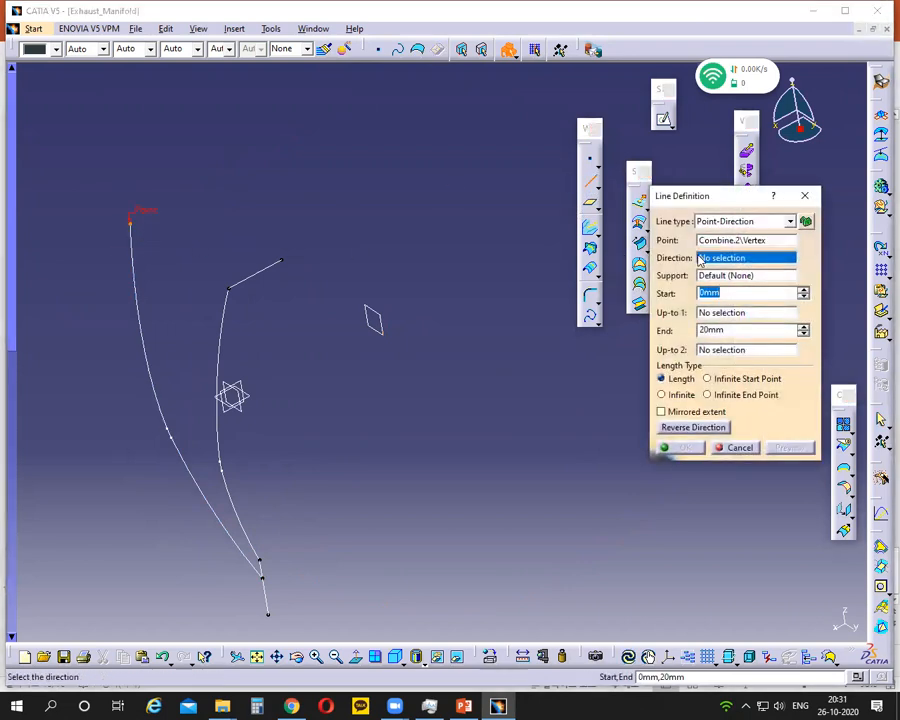
right_click(701, 259)
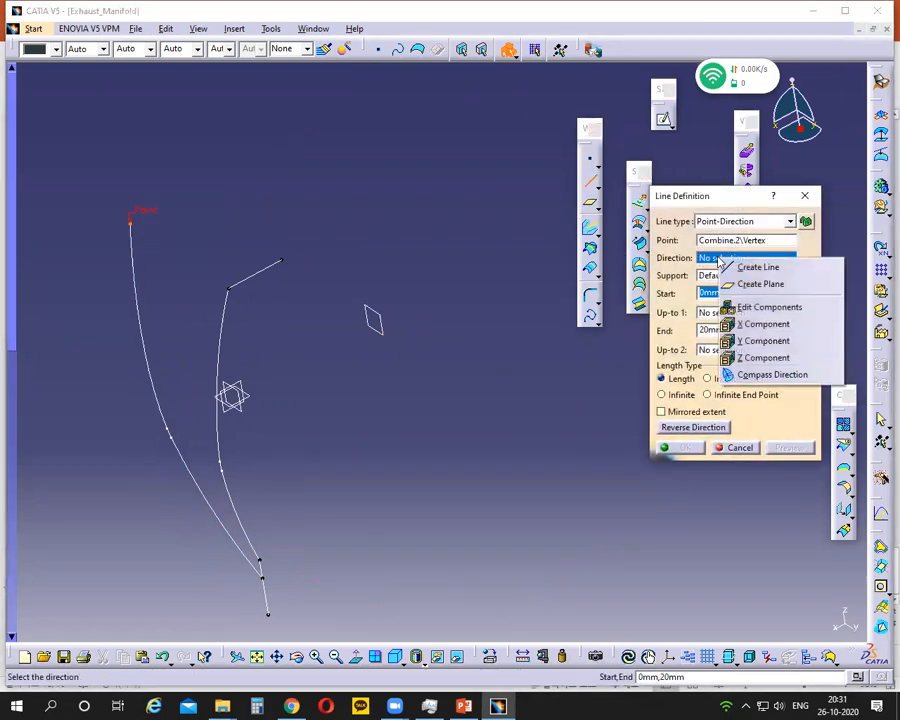
left_click(760, 324)
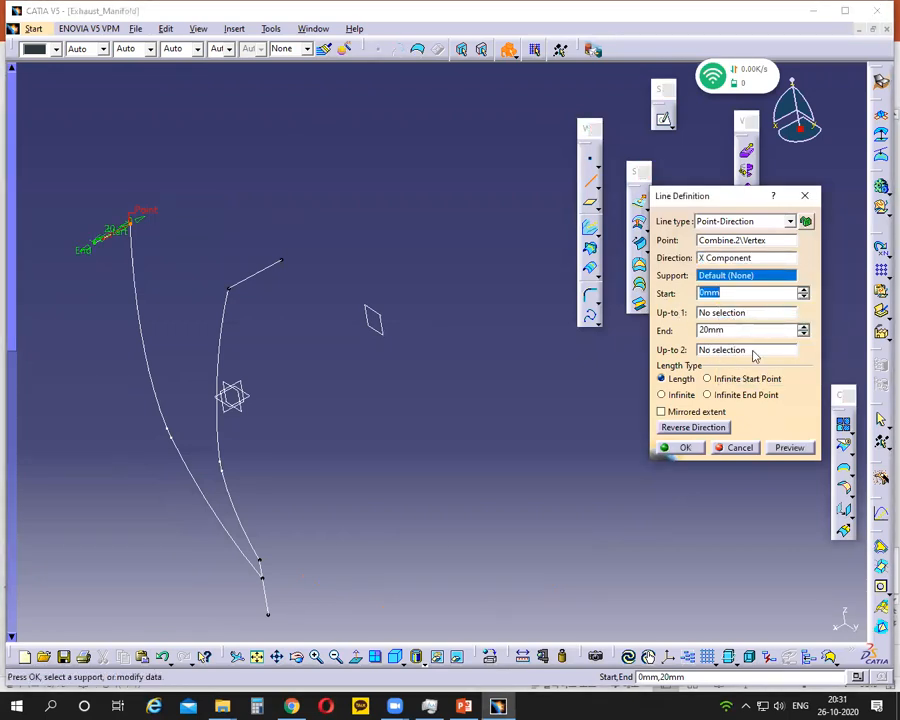
left_click(752, 350)
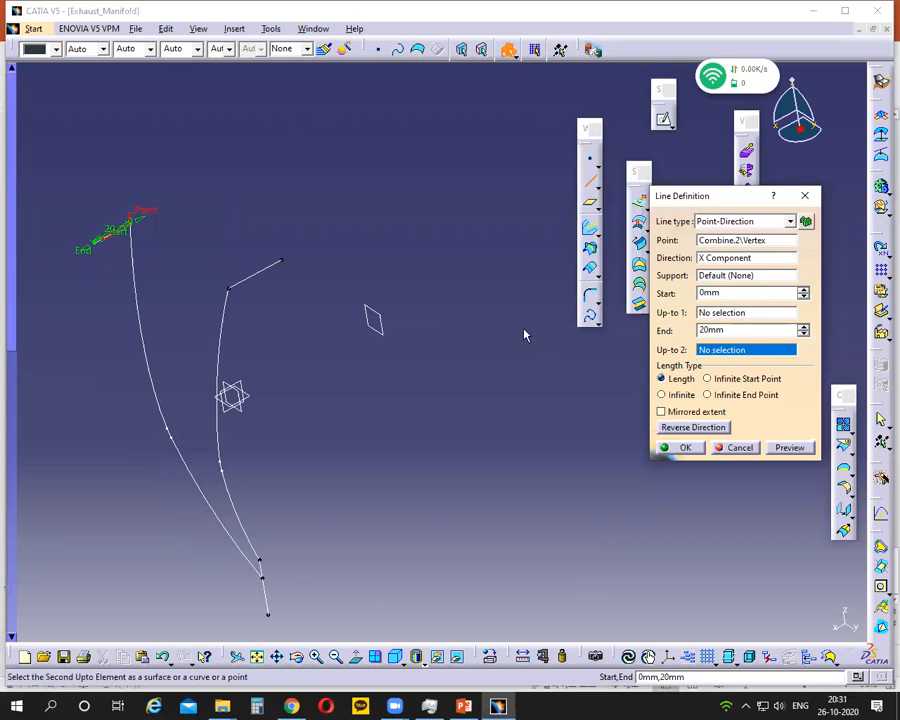
left_click(378, 324)
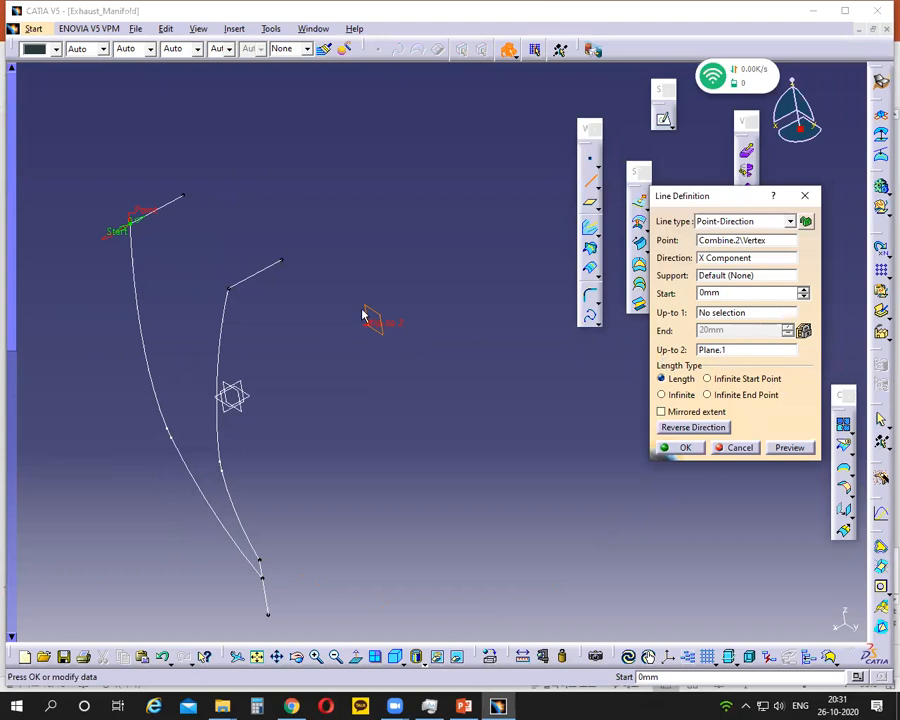
middle_click_drag(318, 382, 236, 378)
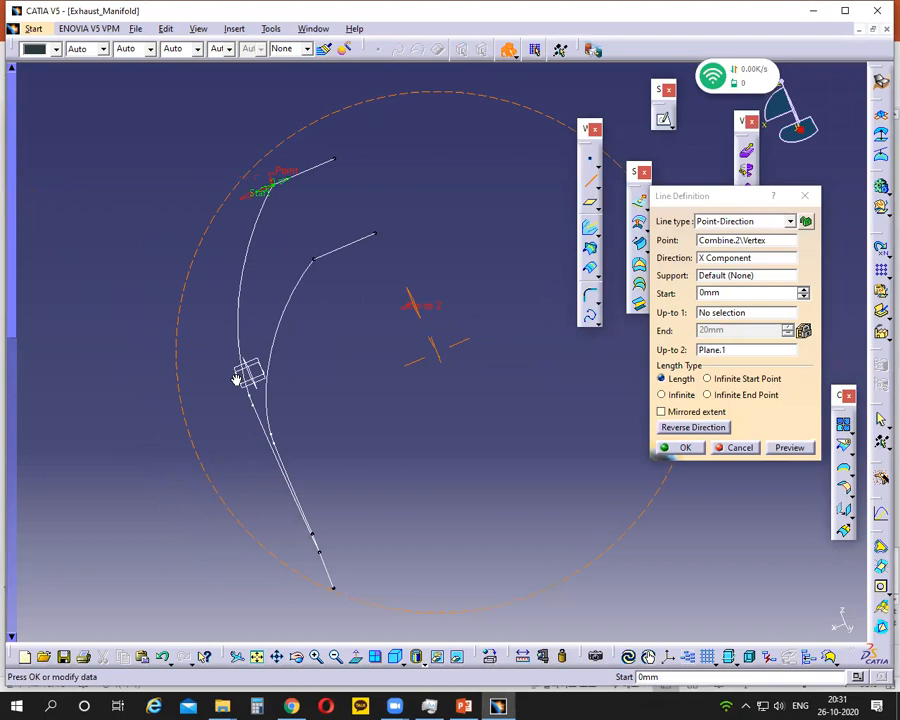
left_click(685, 448)
mouse_move(426, 432)
middle_mouse_down()
mouse_move(532, 376)
mouse_move(456, 408)
mouse_move(501, 353)
middle_mouse_up()
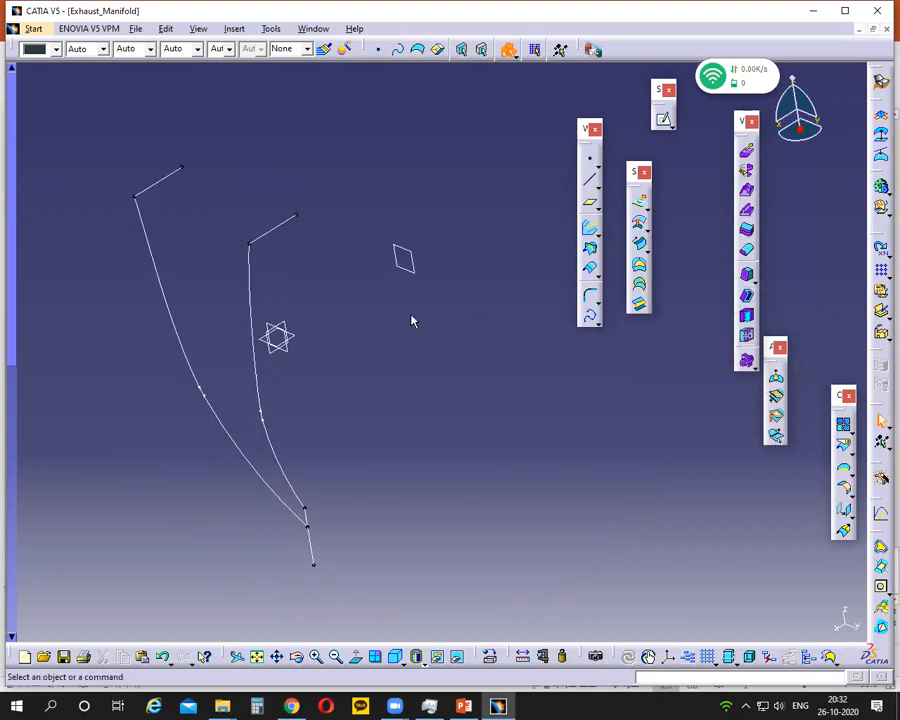
Step: Bring the full specification tree into view and open the Corner definition
scroll(174, 492, "down", 1)
middle_click_drag(147, 514, 174, 492)
scroll(174, 492, "down", 3)
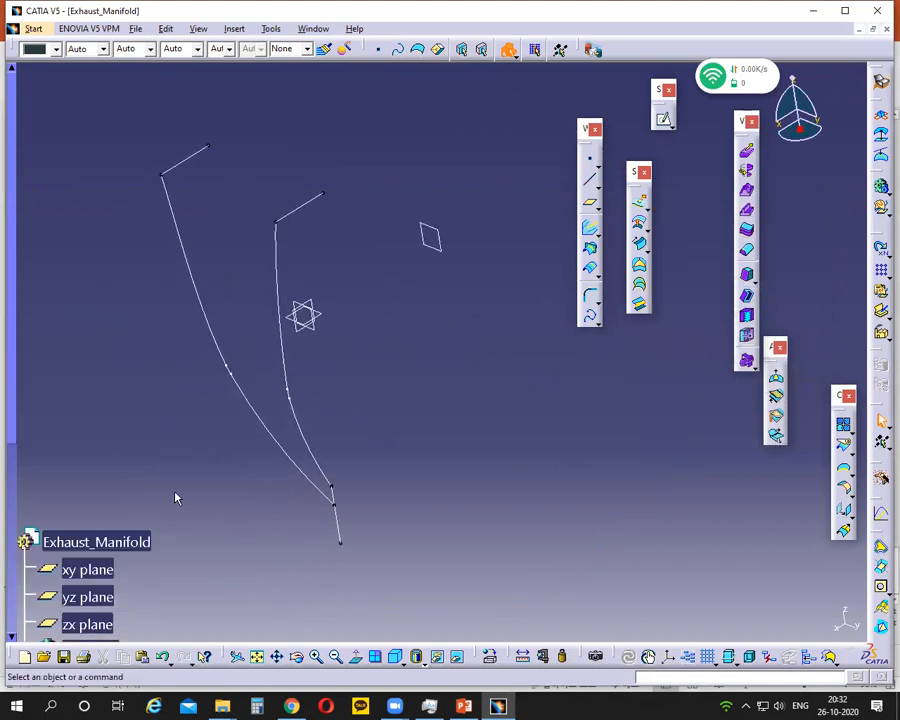
scroll(163, 498, "down", 8)
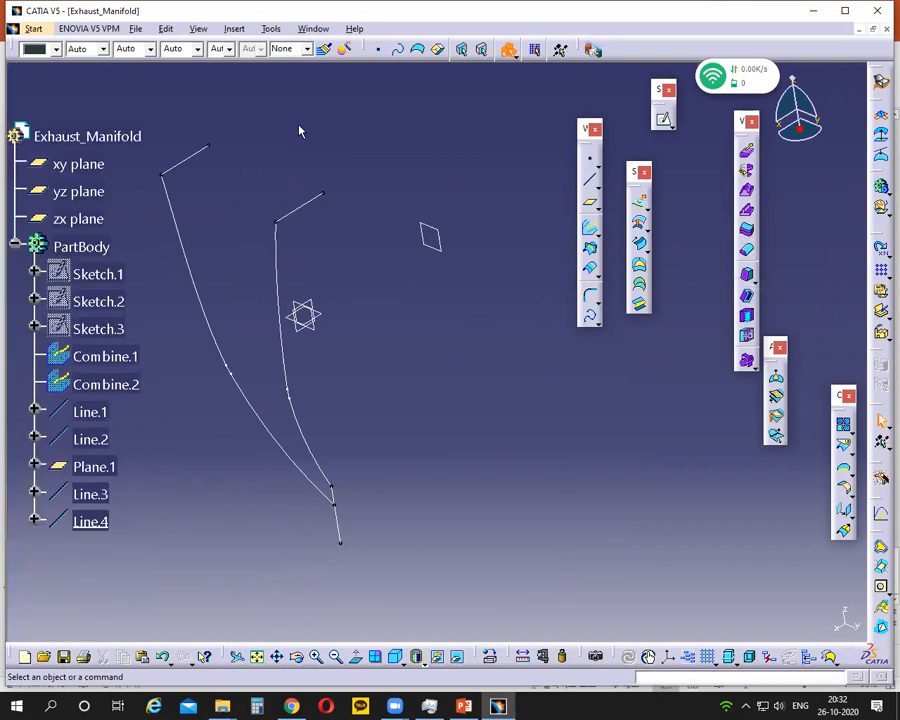
left_click(590, 295)
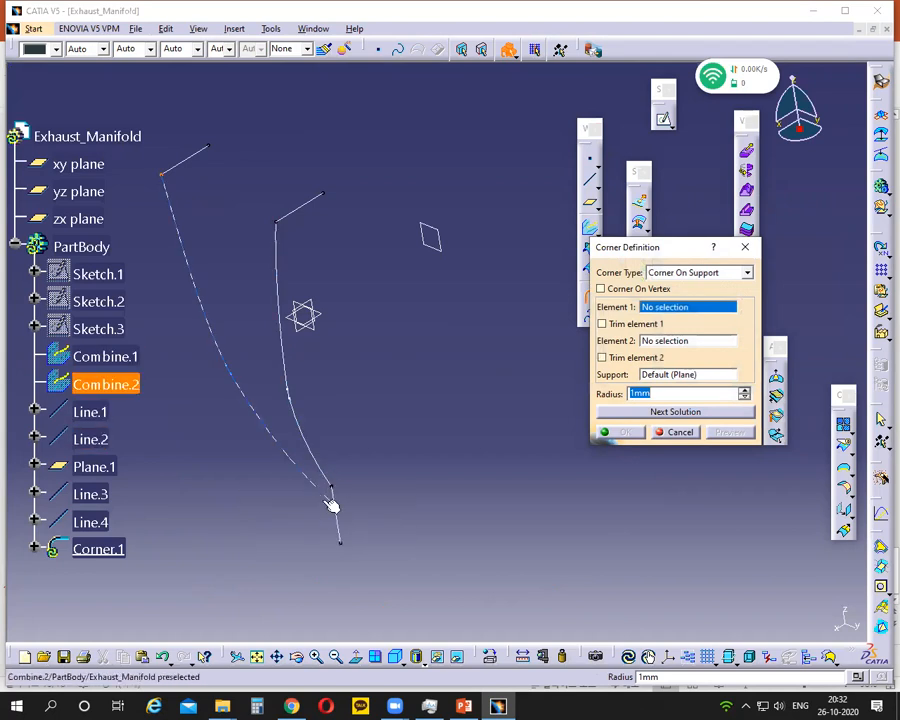
Step: Switch to PowerPoint and mark the R20 bends of the outer and inner pipes in the top view
key("alt+Tab")
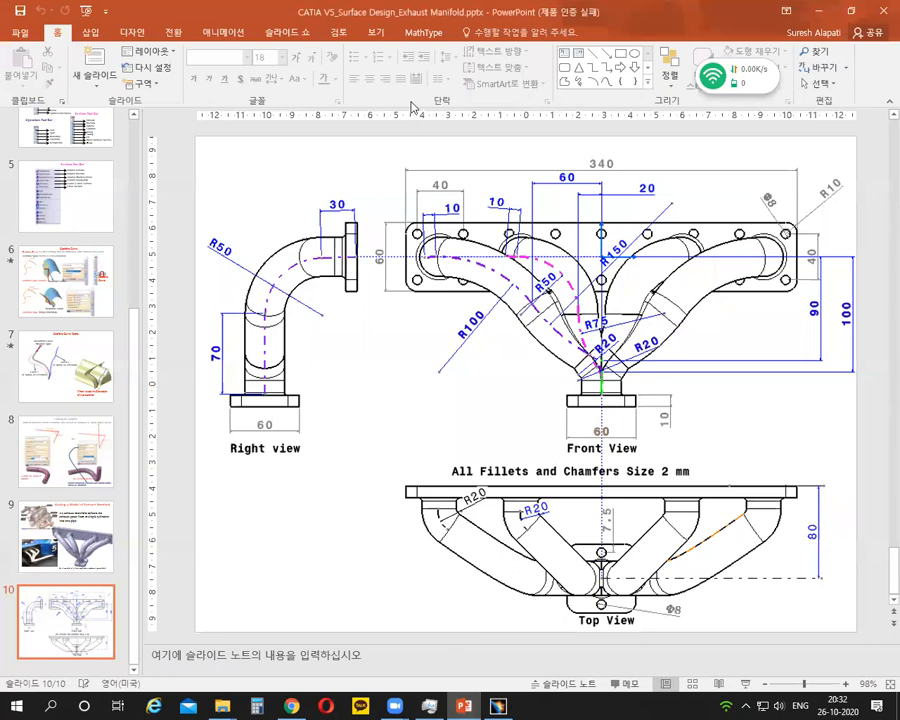
key("ctrl+2")
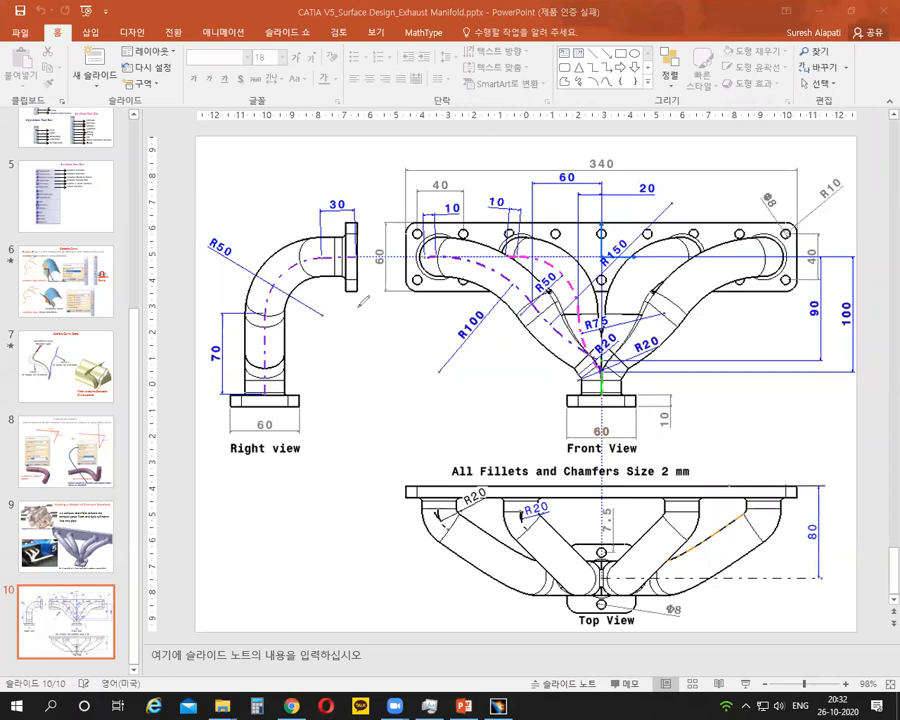
left_click(72, 458)
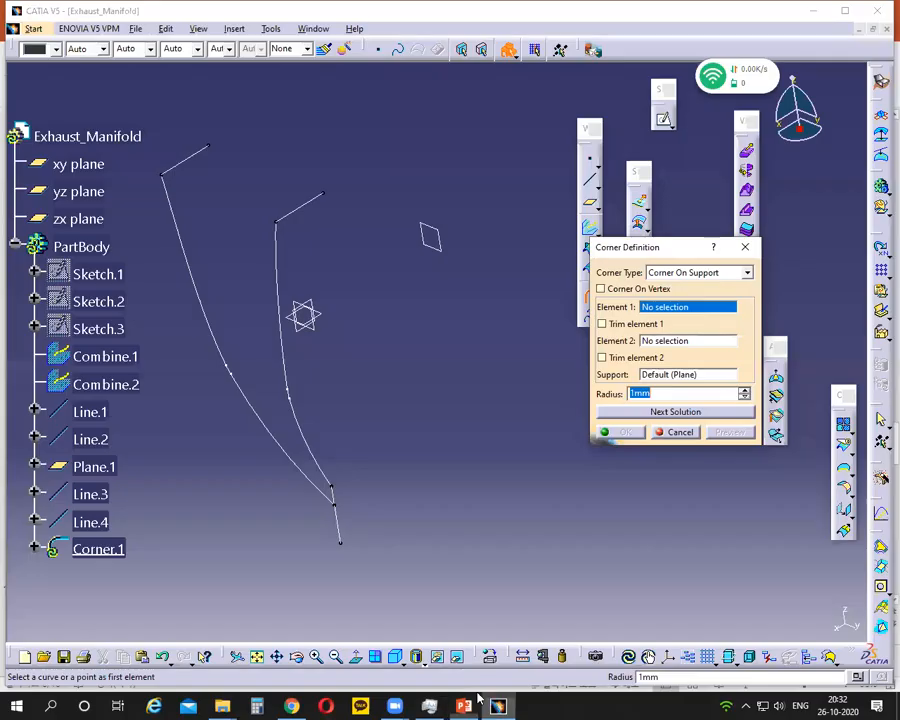
Step: Switch to CATIA and mark the outer end line, the outer curve and the outlet line as the elements that need joining
left_click(498, 706)
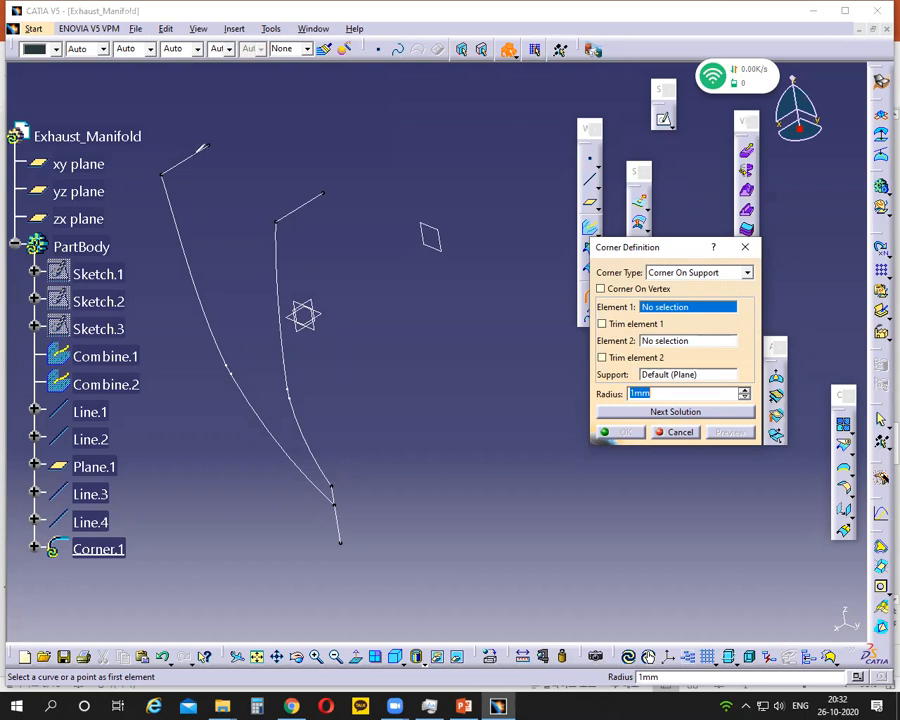
left_click_drag(181, 159, 188, 156)
left_click_drag(165, 201, 186, 195)
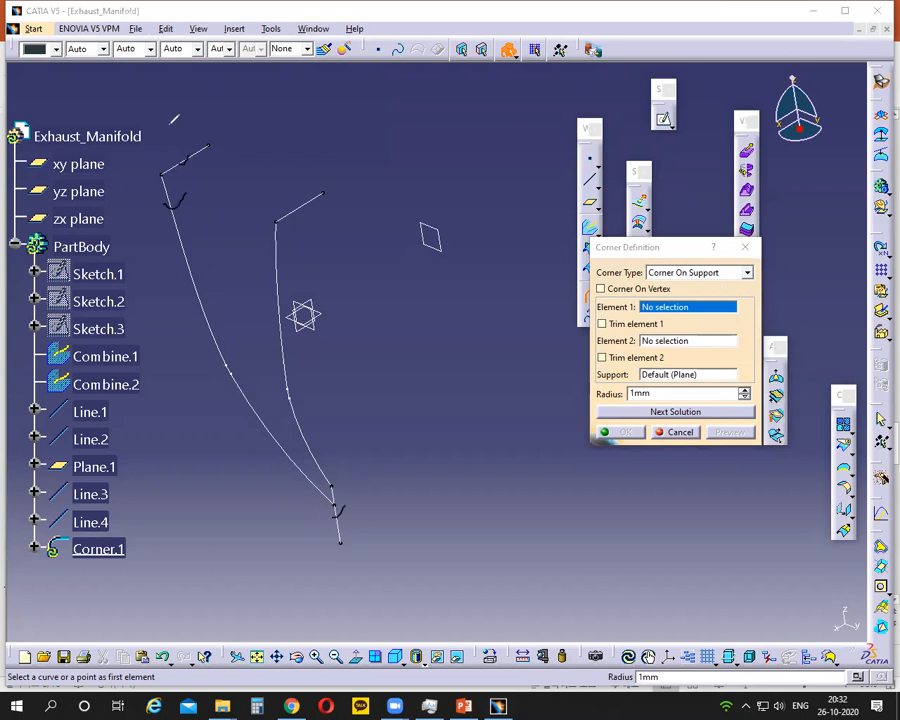
Step: Cancel the Corner definition and join the outer end line, the outer combined curve and its outlet line into one curve
left_click(673, 432)
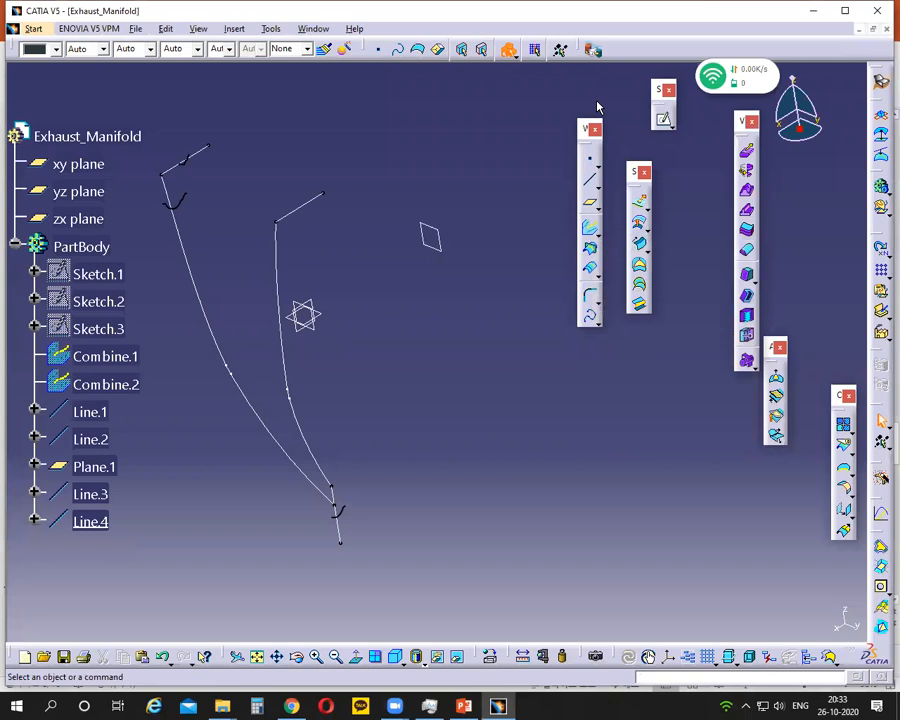
left_click(843, 424)
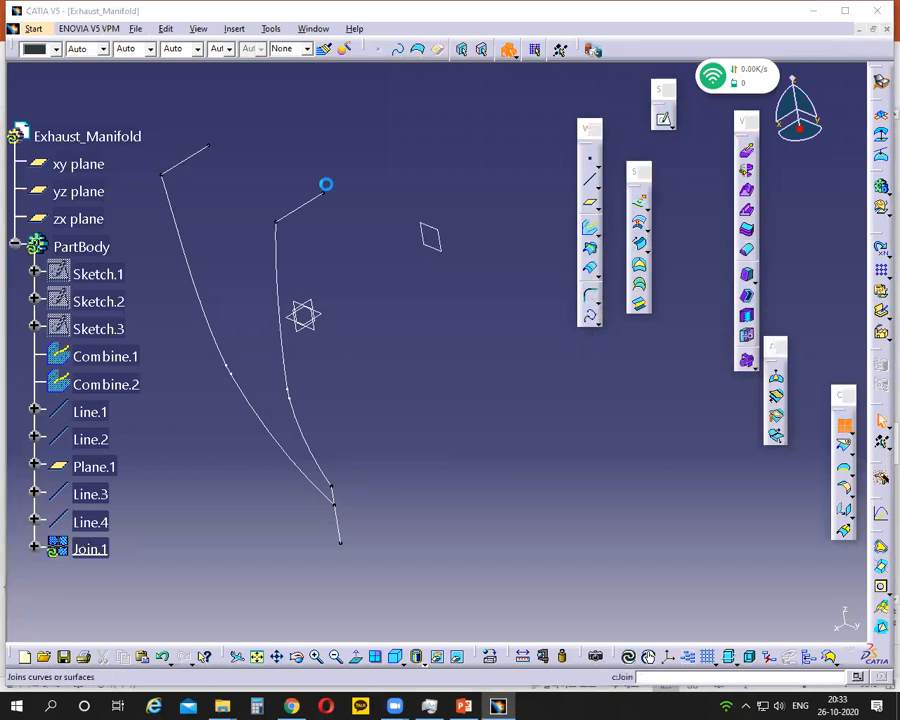
left_click(196, 152)
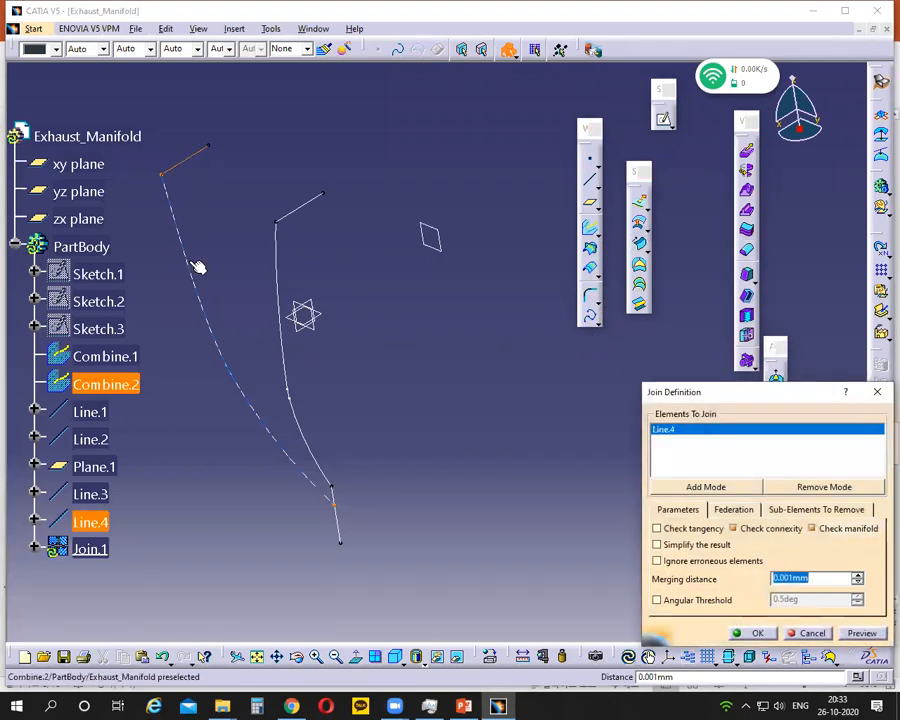
left_click(198, 267)
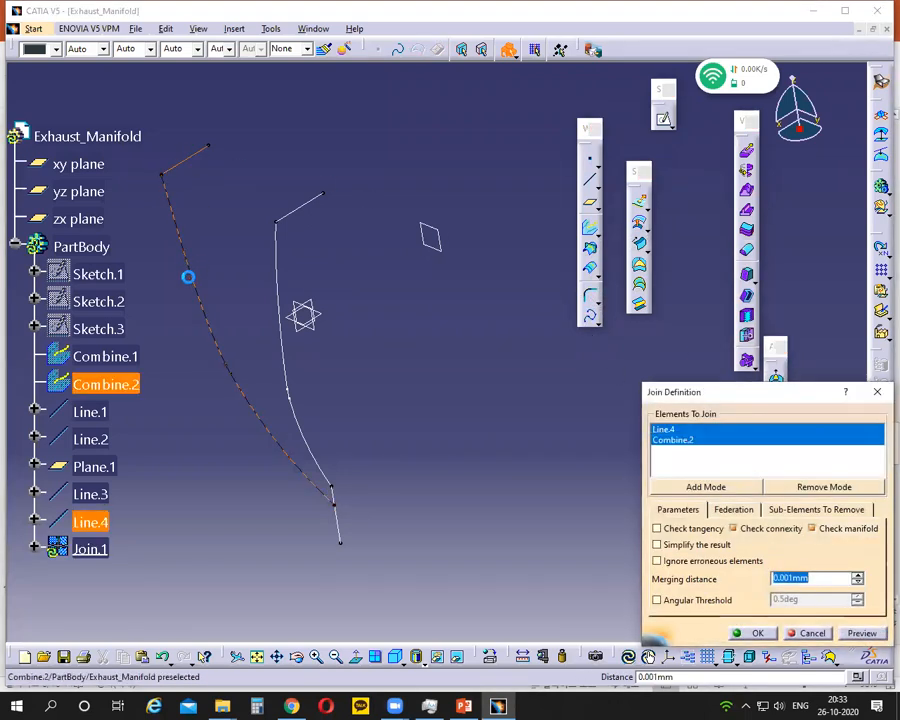
left_click(337, 521)
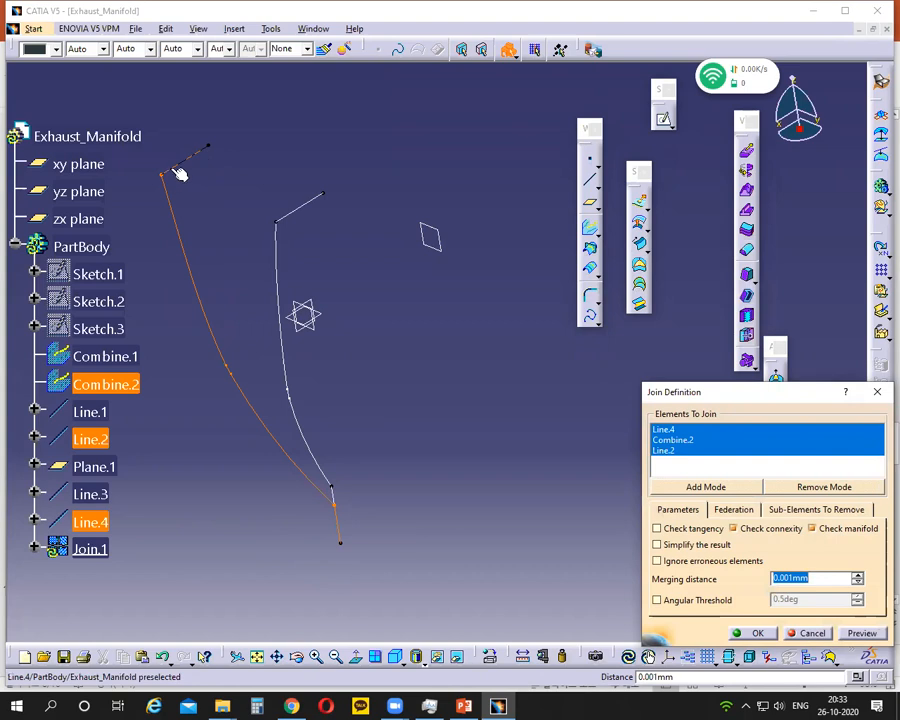
left_click(750, 633)
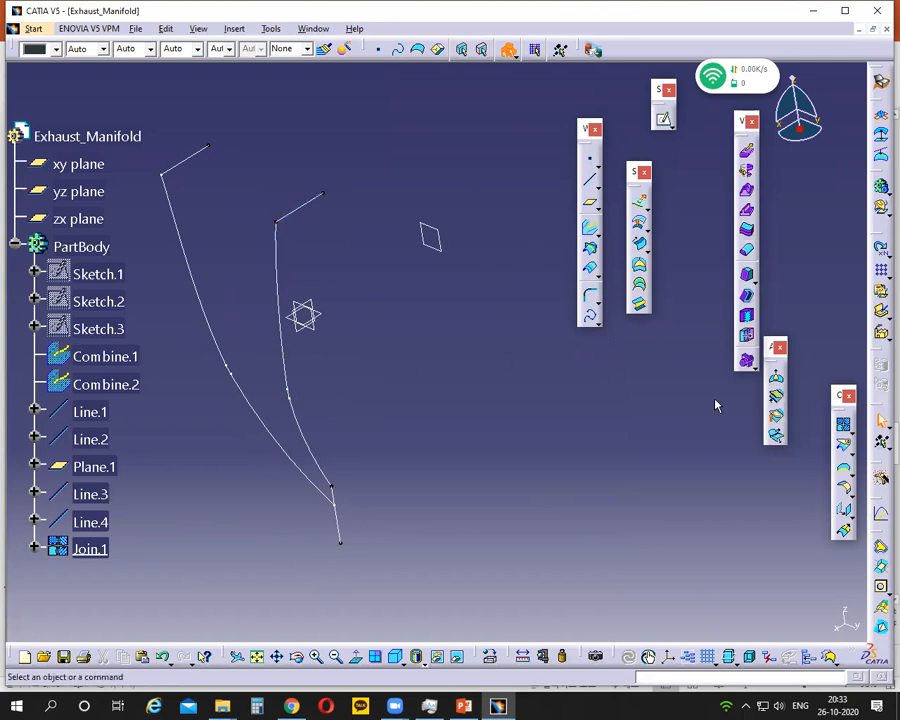
Step: Join the inner end line, the inner combined curve and its outlet line into a second curve
left_click(843, 424)
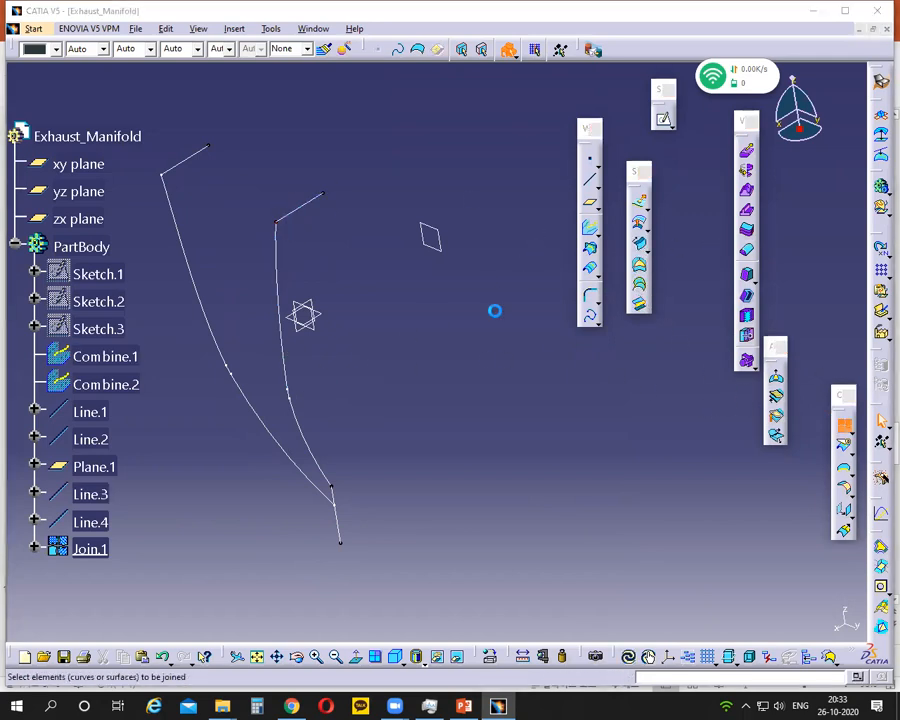
left_click(299, 207)
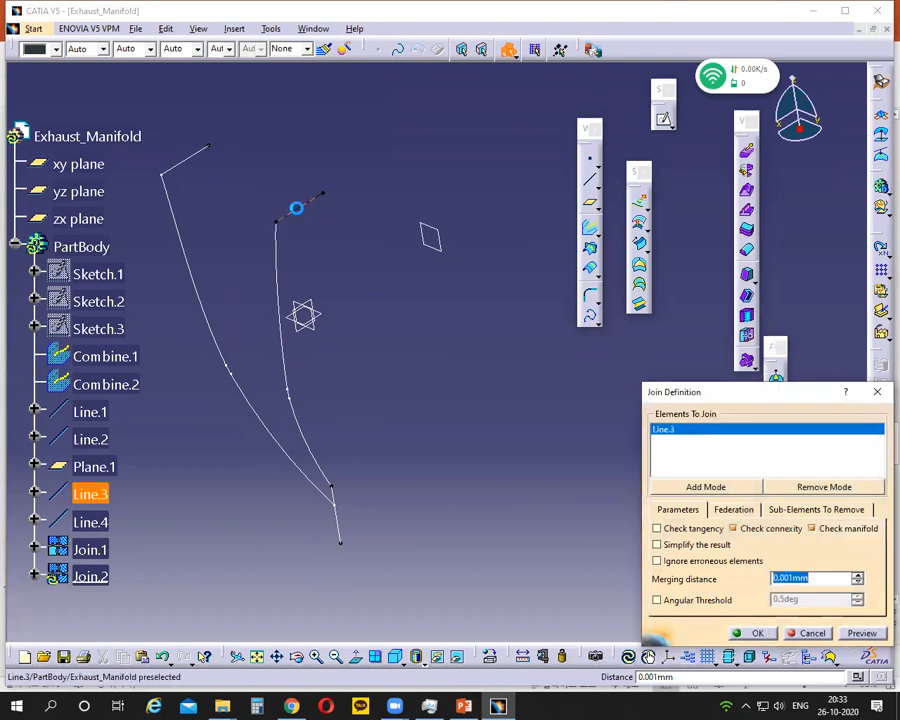
left_click(282, 255)
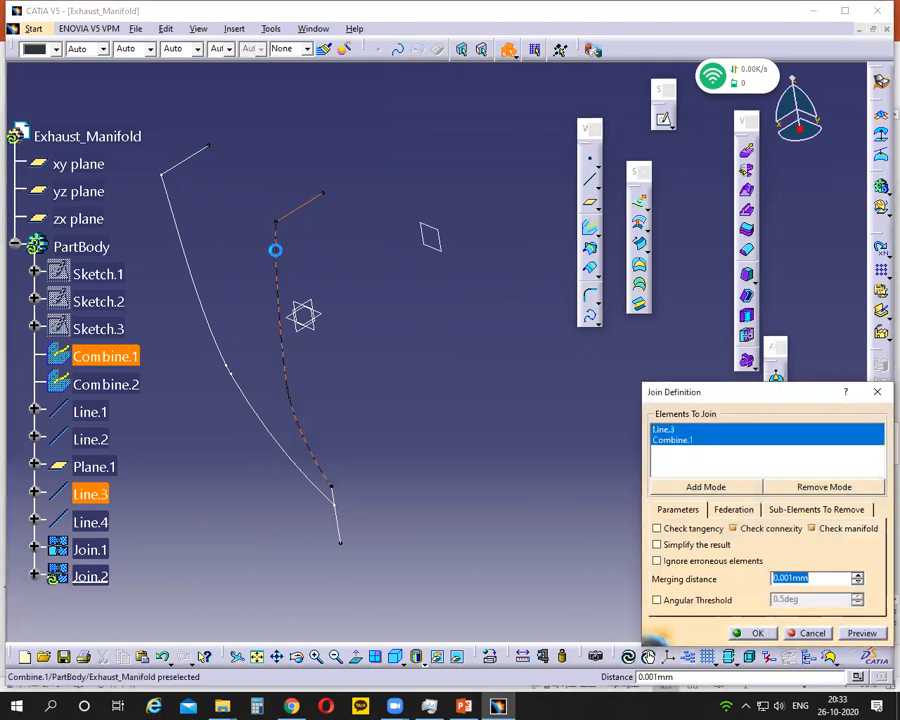
left_click(335, 492)
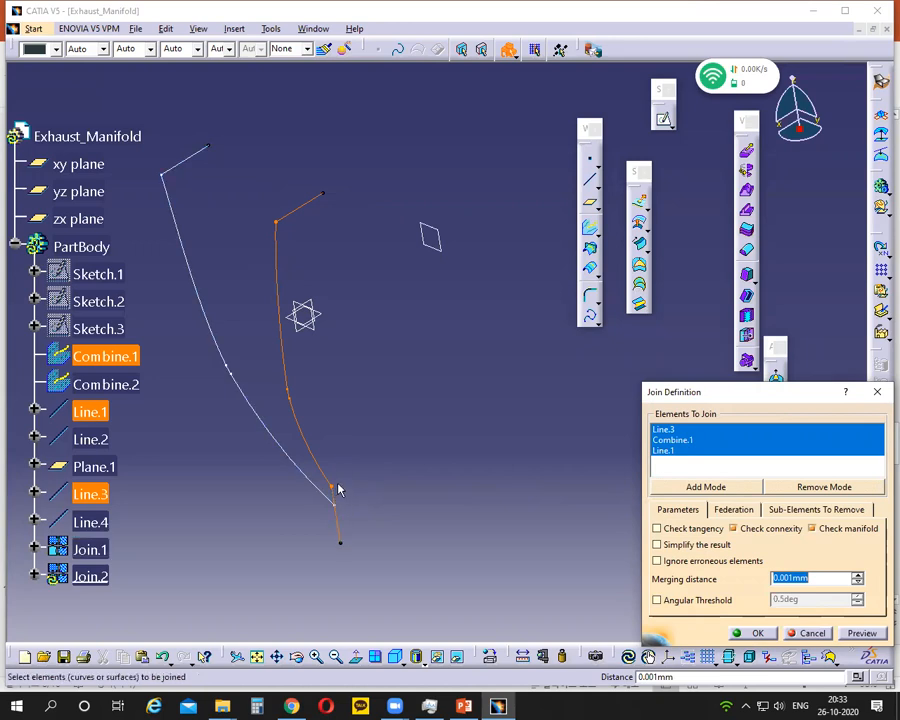
left_click(753, 634)
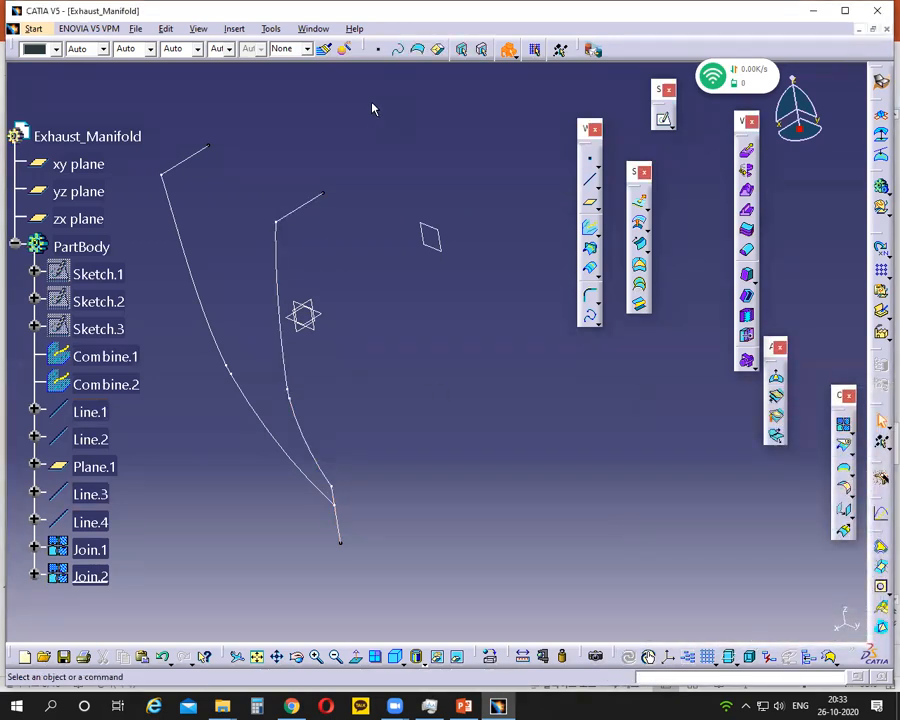
Step: Mark on screen the rounded bends at the upper and lower corners of the inner joined curve
key("ctrl+alt+g")
left_click_drag(324, 477, 333, 490)
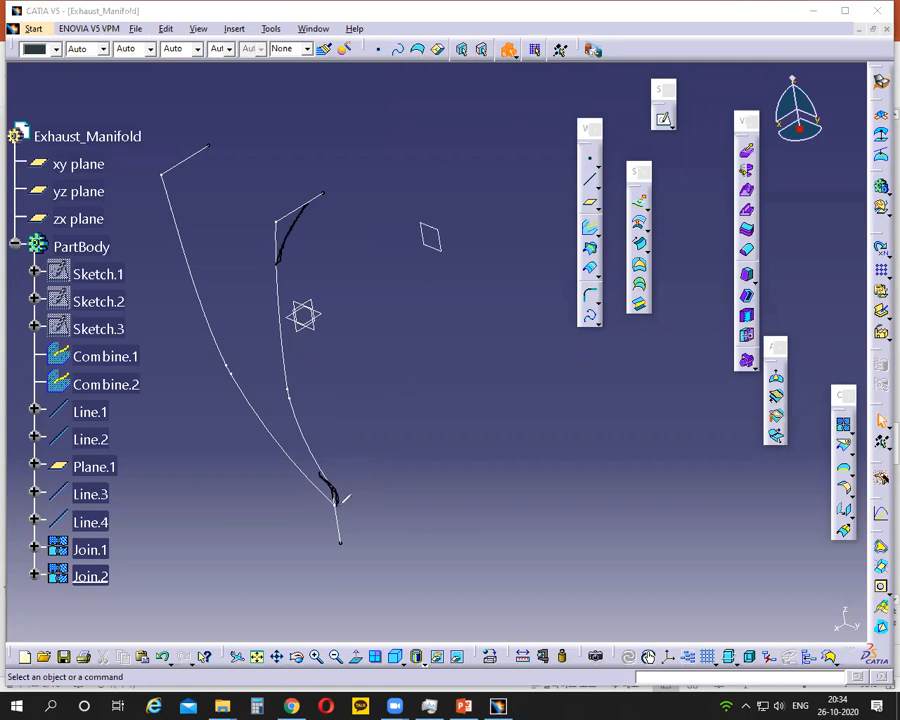
left_click(617, 117)
left_click(296, 656)
left_click_drag(338, 526, 270, 470)
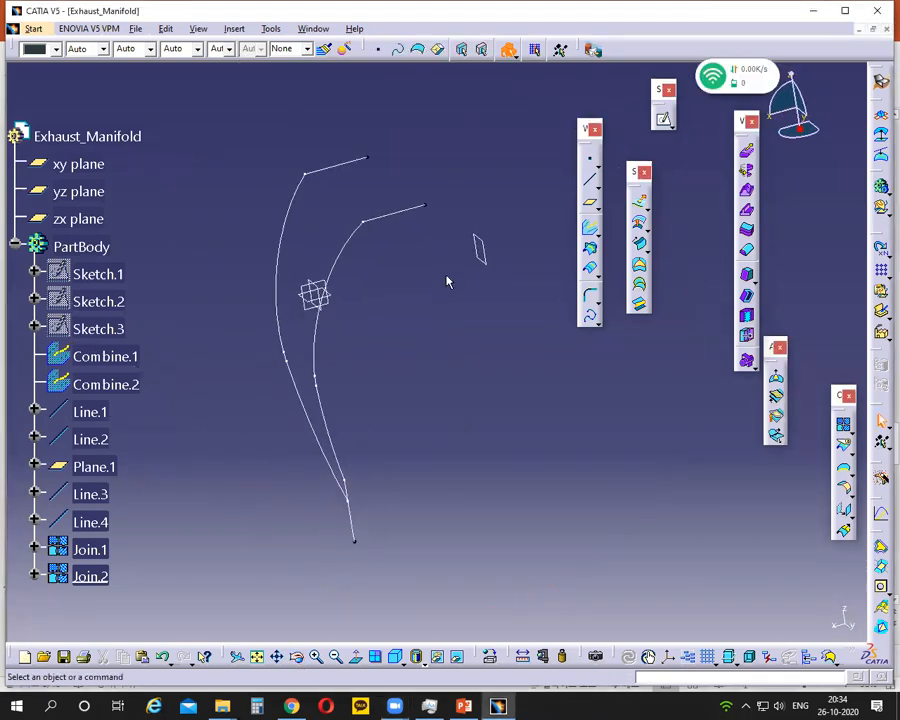
middle_click_drag(446, 274, 430, 287)
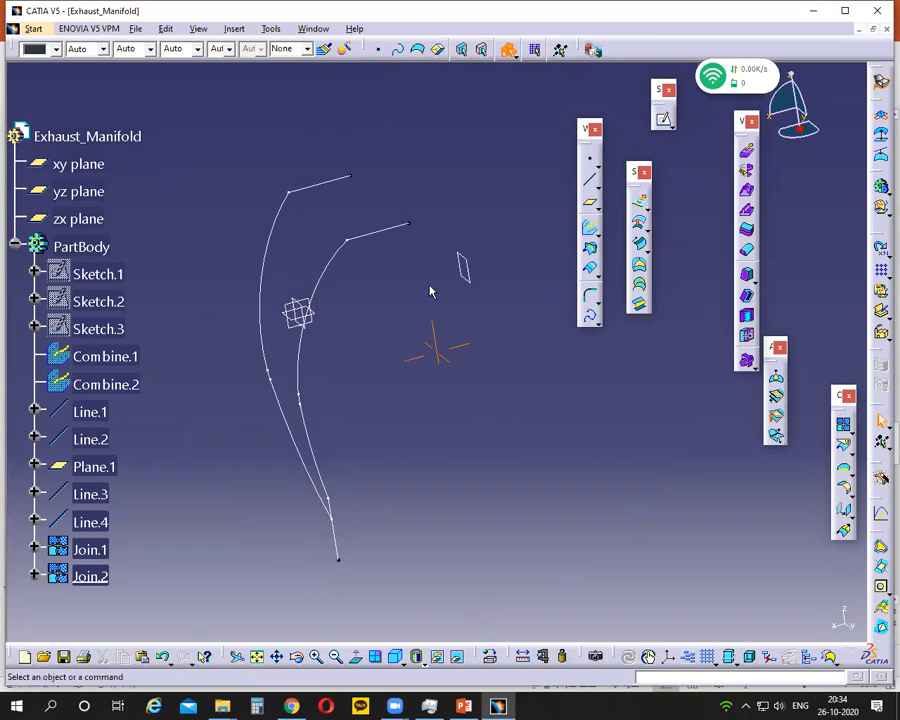
Step: Create a 3D Corner on the outer joined curve Join.1 with Corner On Vertex enabled and a 20 mm radius
left_click(96, 550)
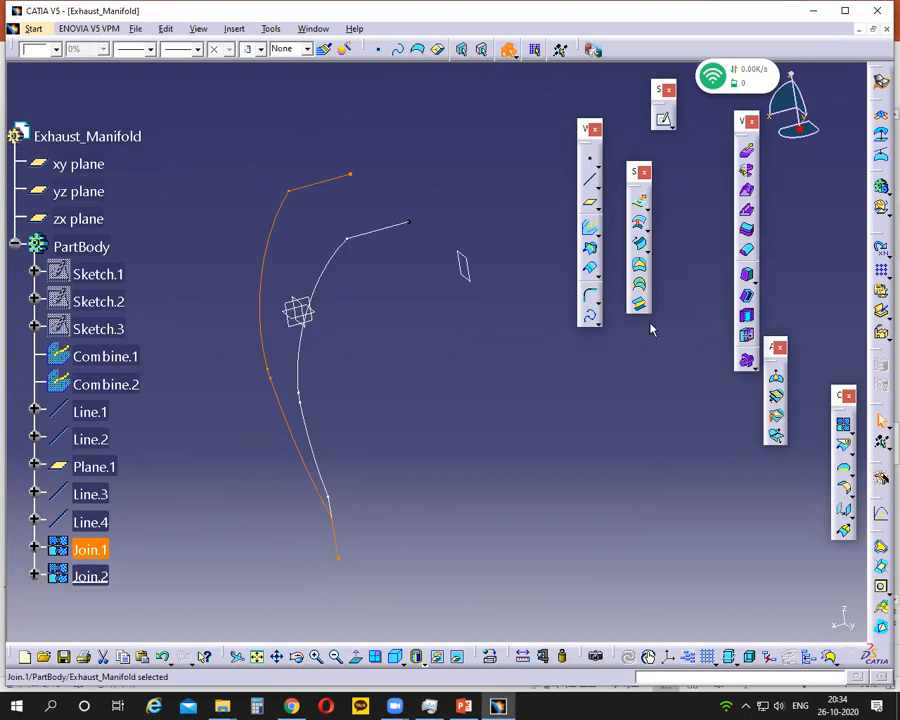
left_click(595, 301)
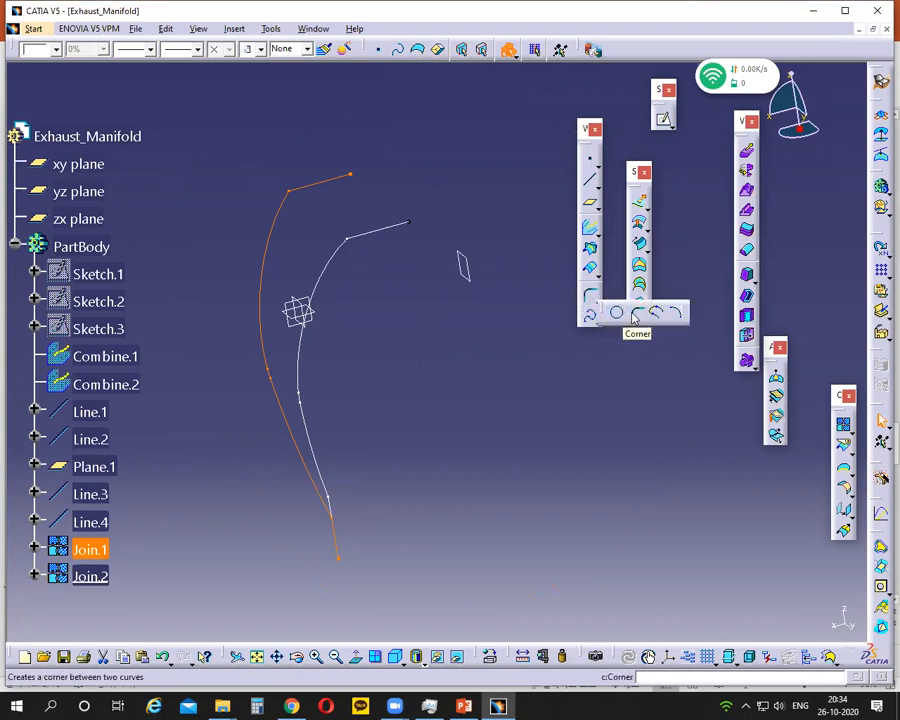
left_click(632, 310)
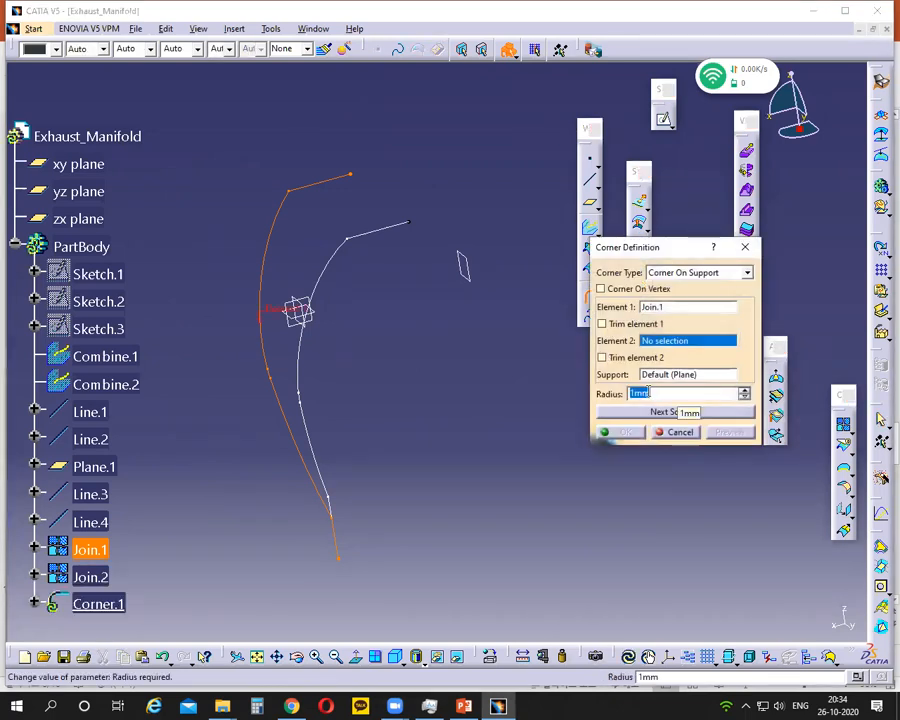
type("20")
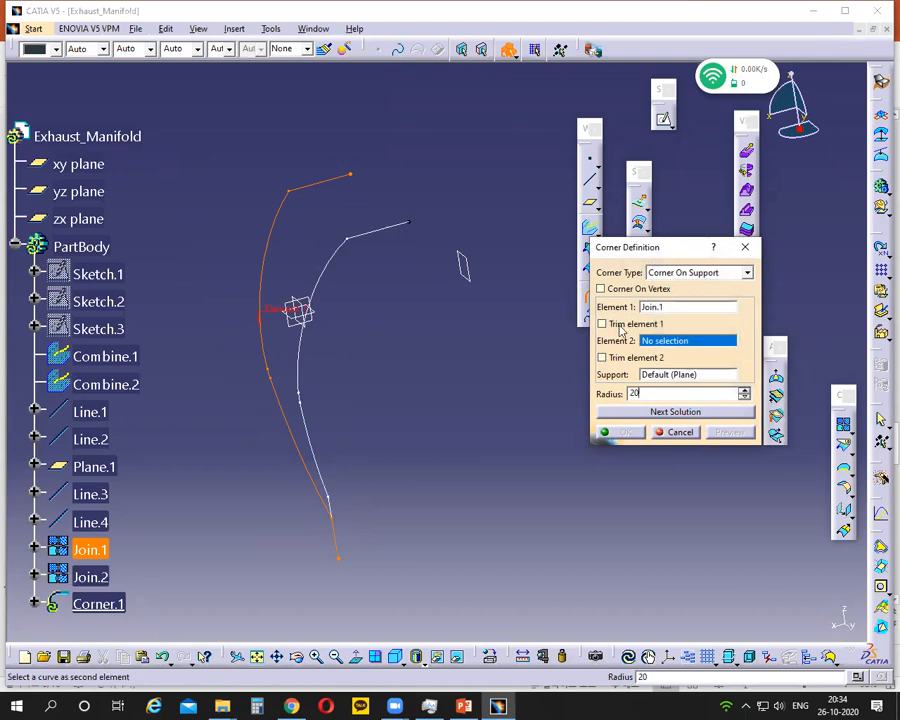
left_click(598, 289)
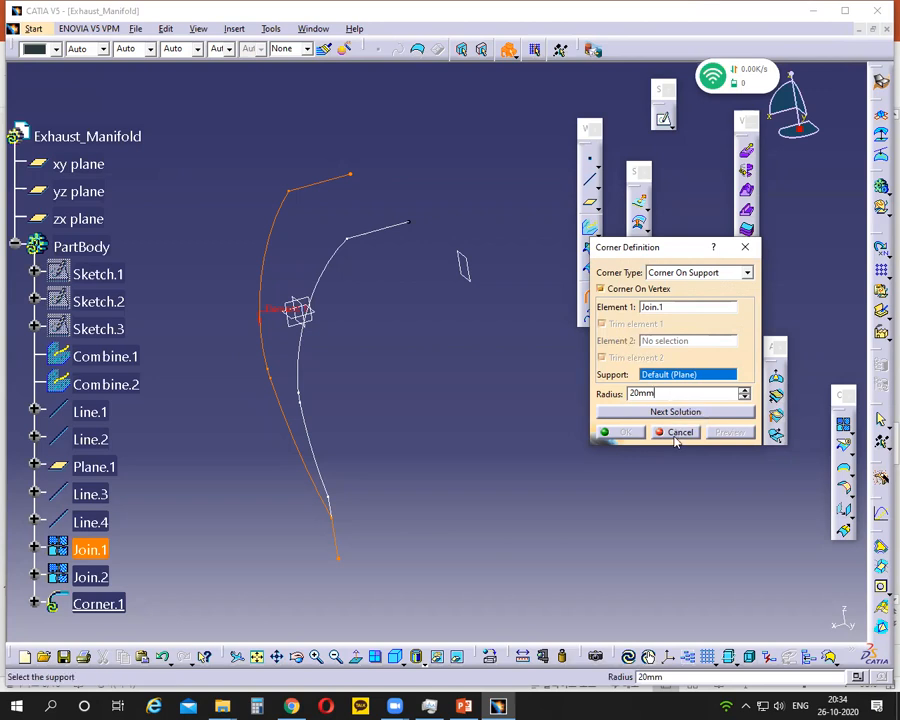
left_click(705, 298)
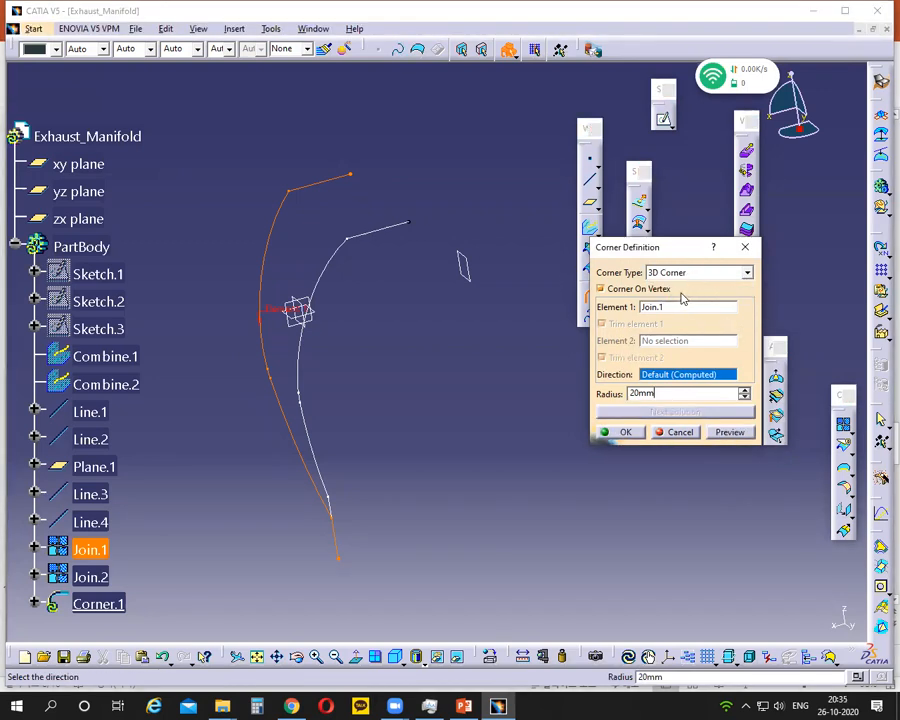
middle_click_drag(391, 384, 287, 438)
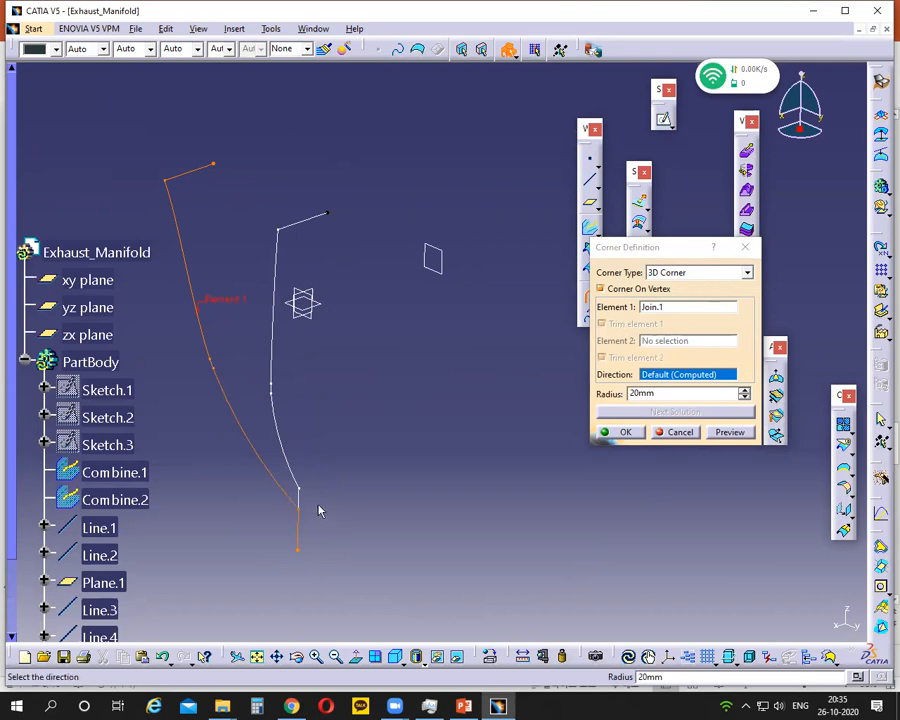
middle_click_drag(404, 442, 404, 119)
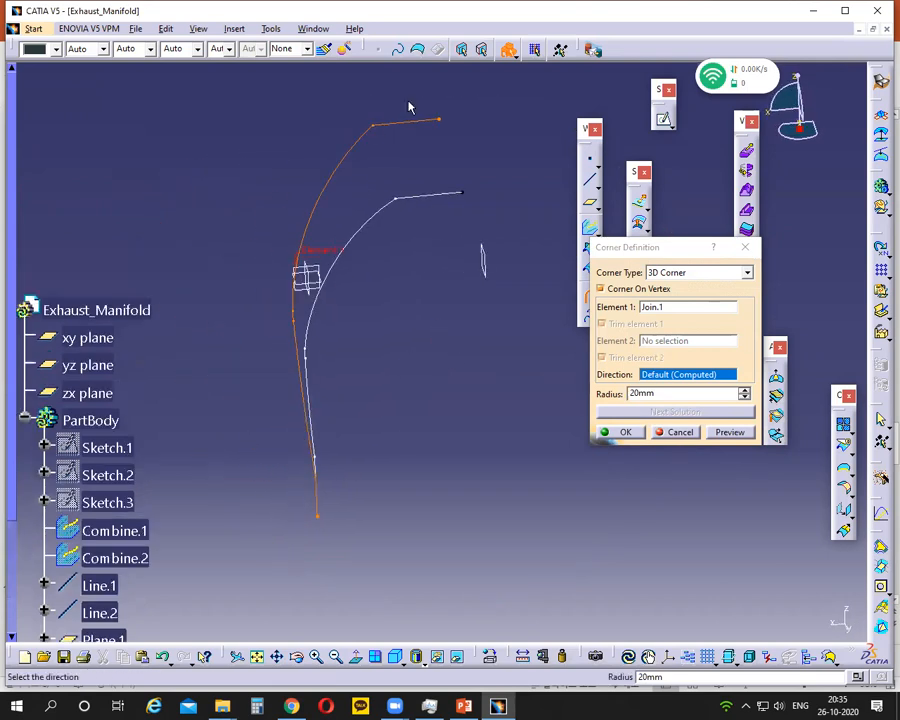
middle_click_drag(520, 315, 461, 345)
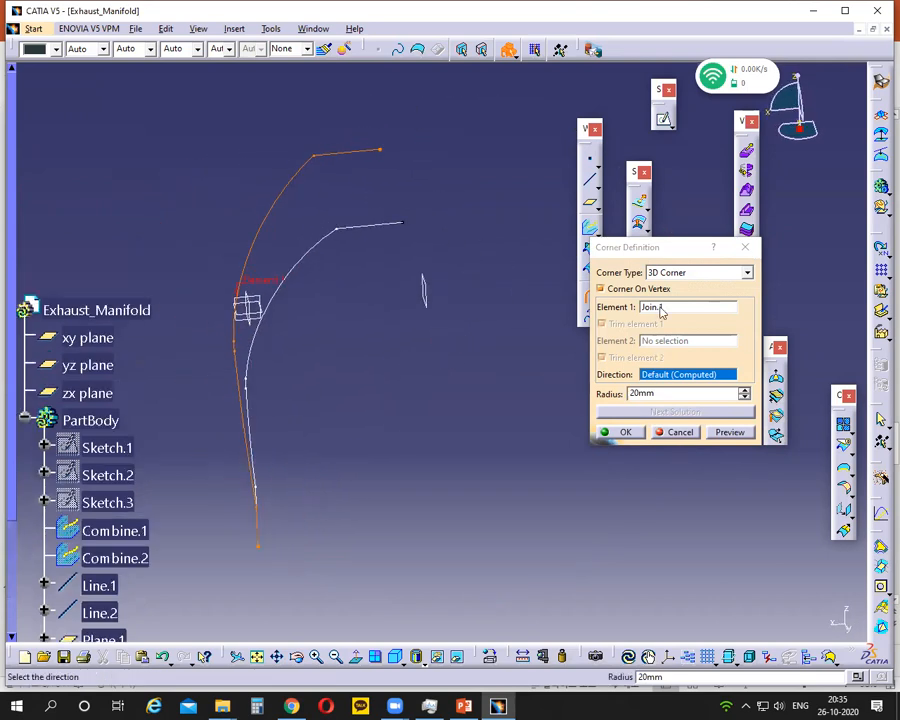
left_click(638, 435)
Step: Round the inner joined curve Join.2 with a 3D Corner on its vertices, using a 20 mm radius
middle_click_drag(447, 410, 434, 339)
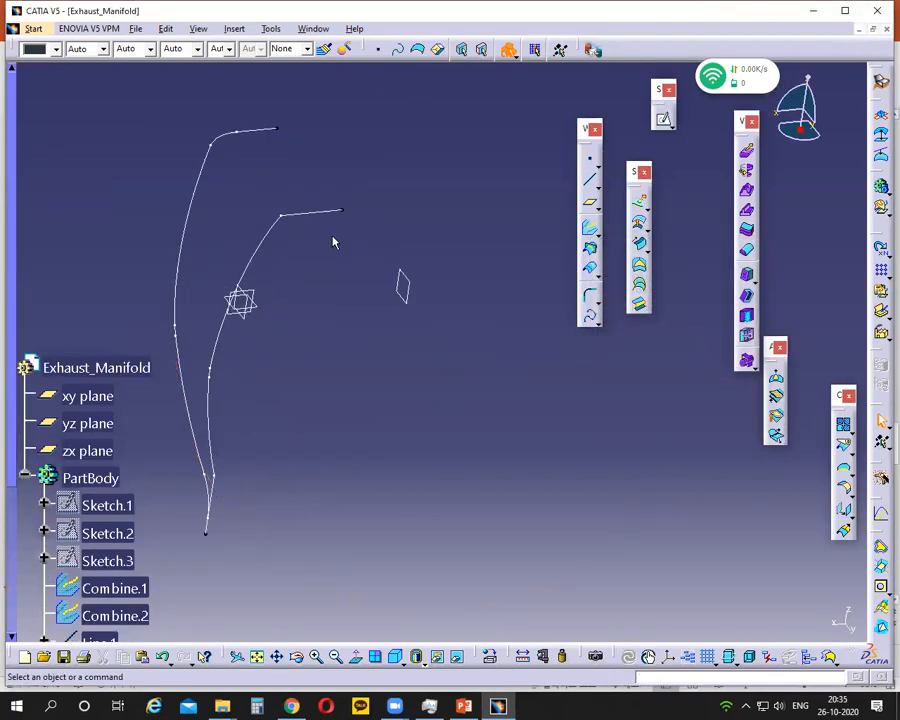
scroll(290, 483, "down", 3)
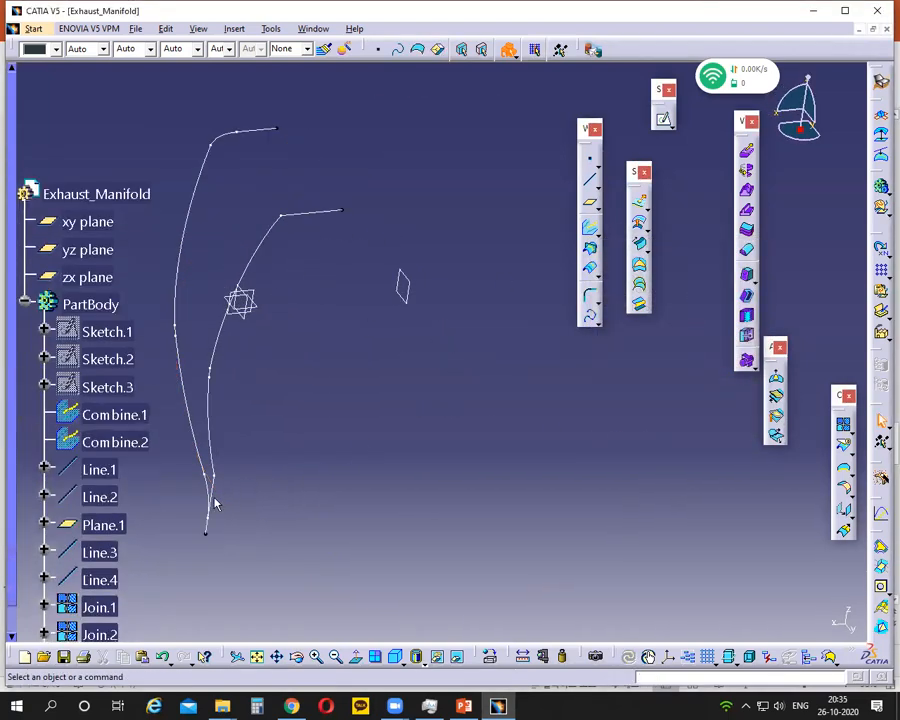
left_click(592, 300)
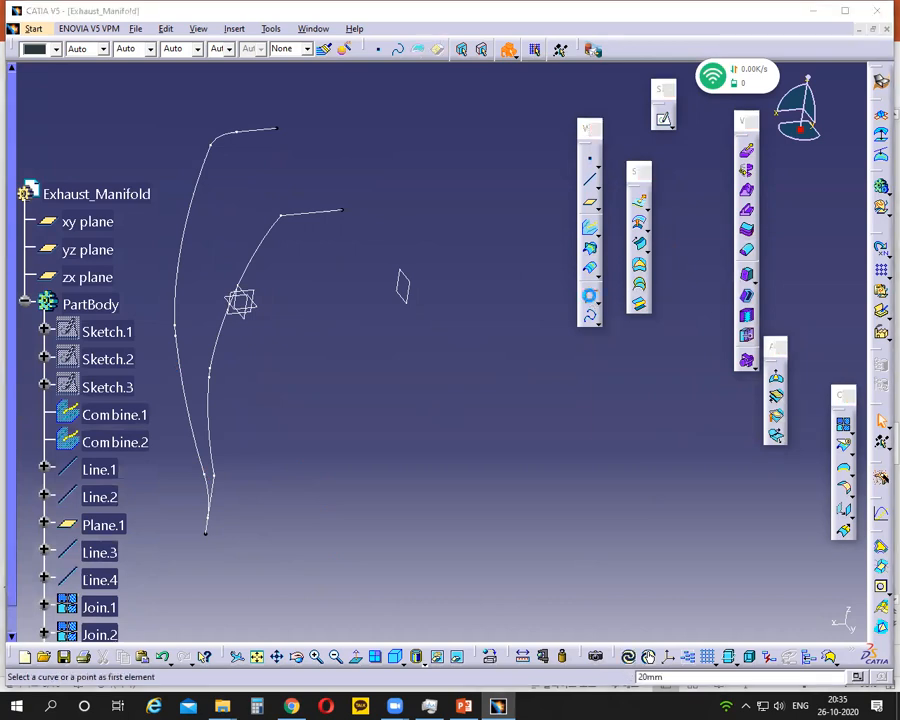
left_click(311, 219)
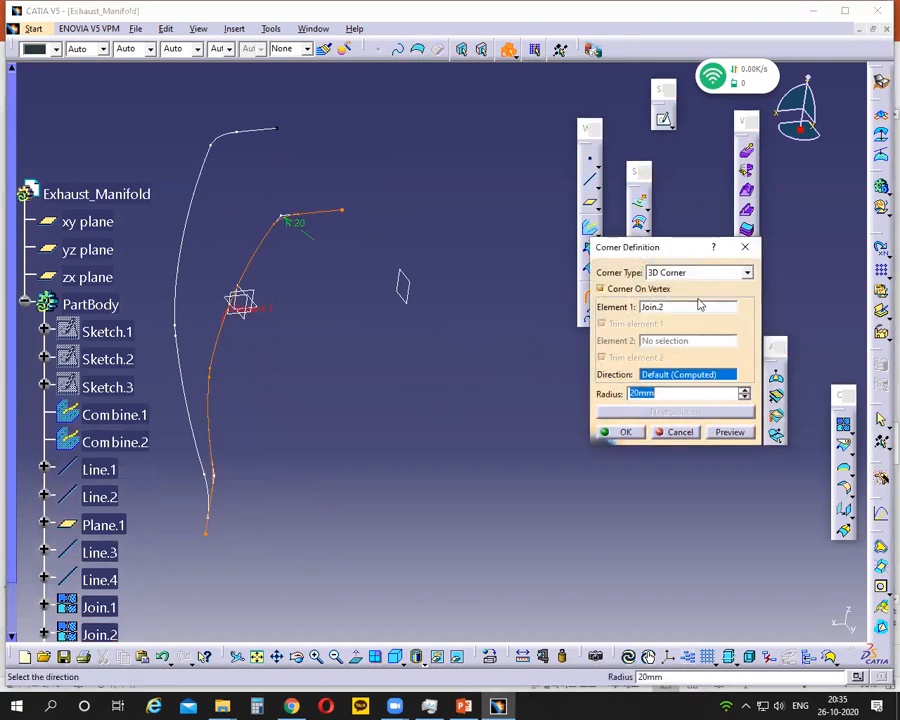
left_click(713, 272)
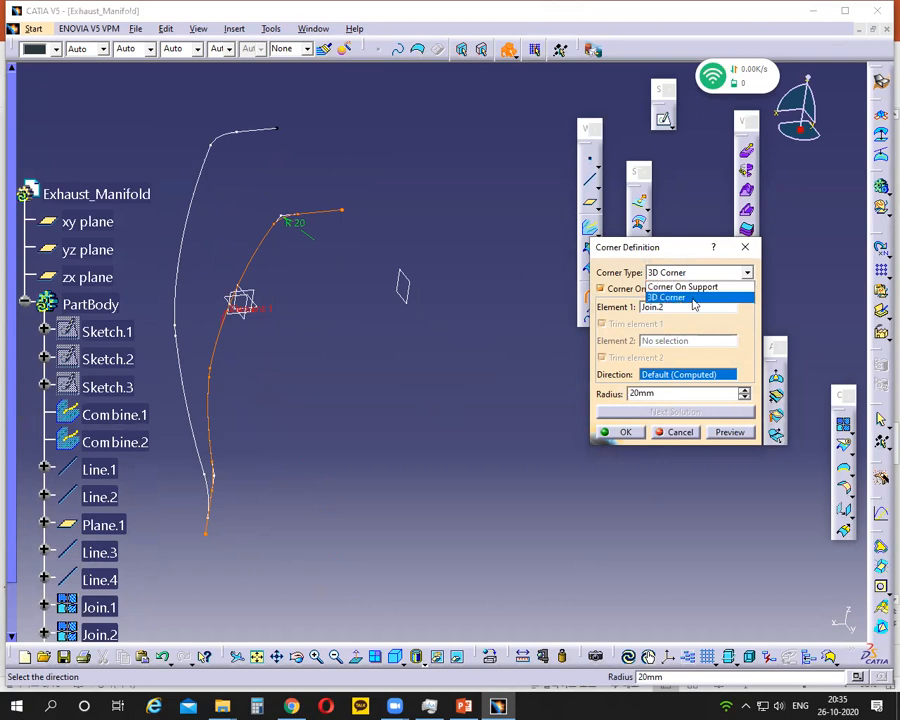
left_click(693, 299)
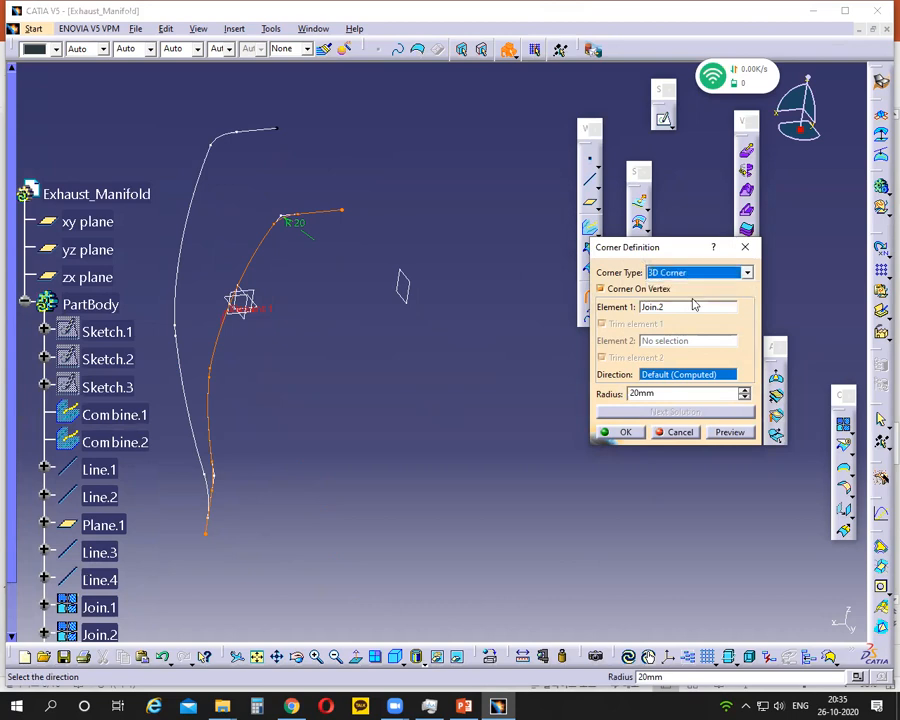
left_click(624, 432)
middle_click_drag(421, 387, 308, 353)
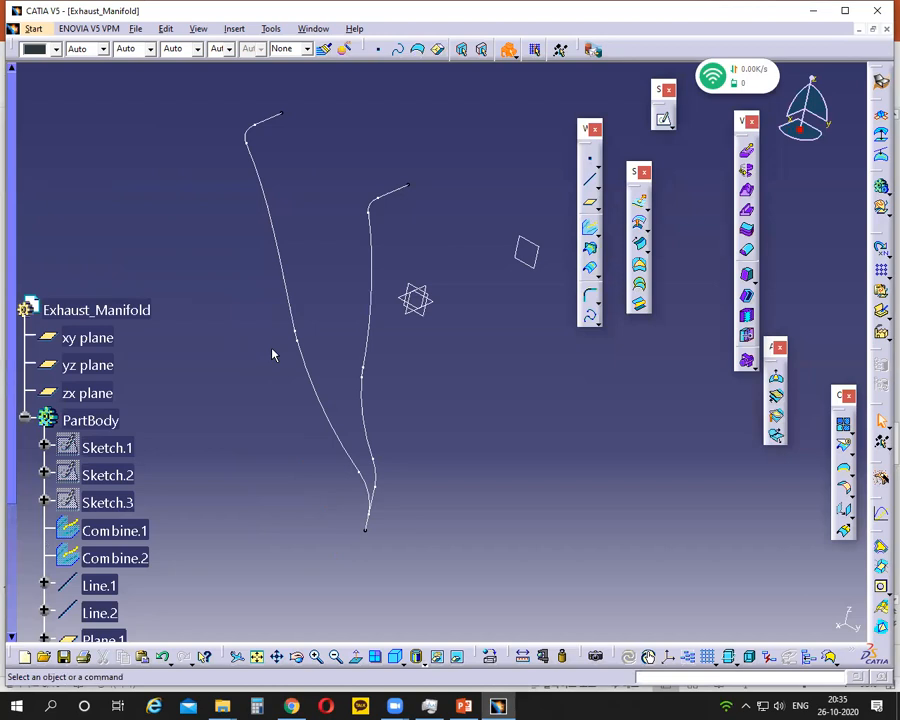
scroll(237, 490, "down", 4)
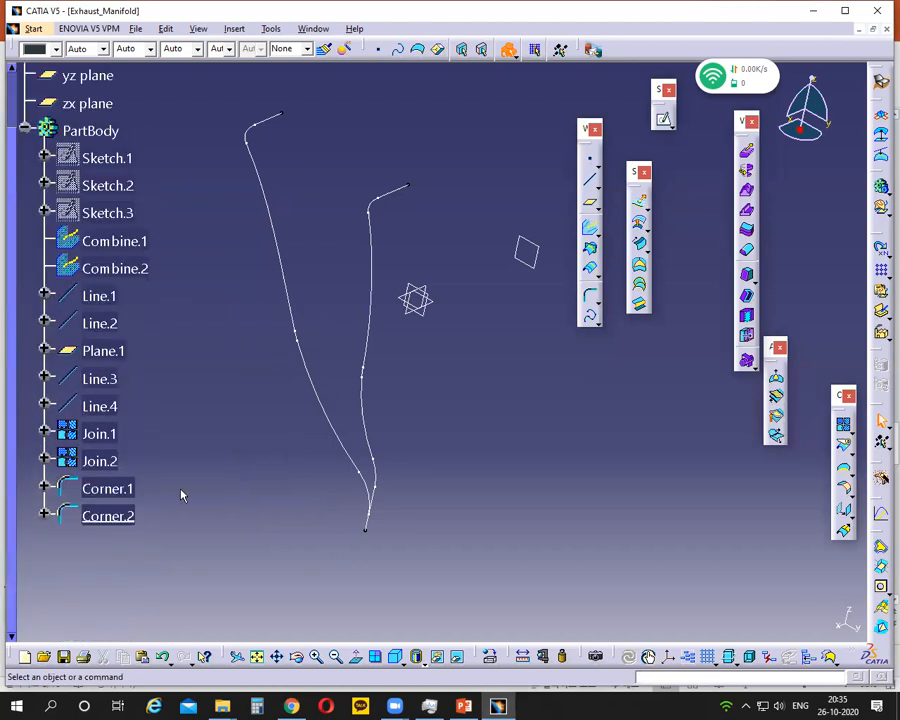
left_click(107, 488)
left_click(260, 484)
left_click_drag(283, 112, 286, 103)
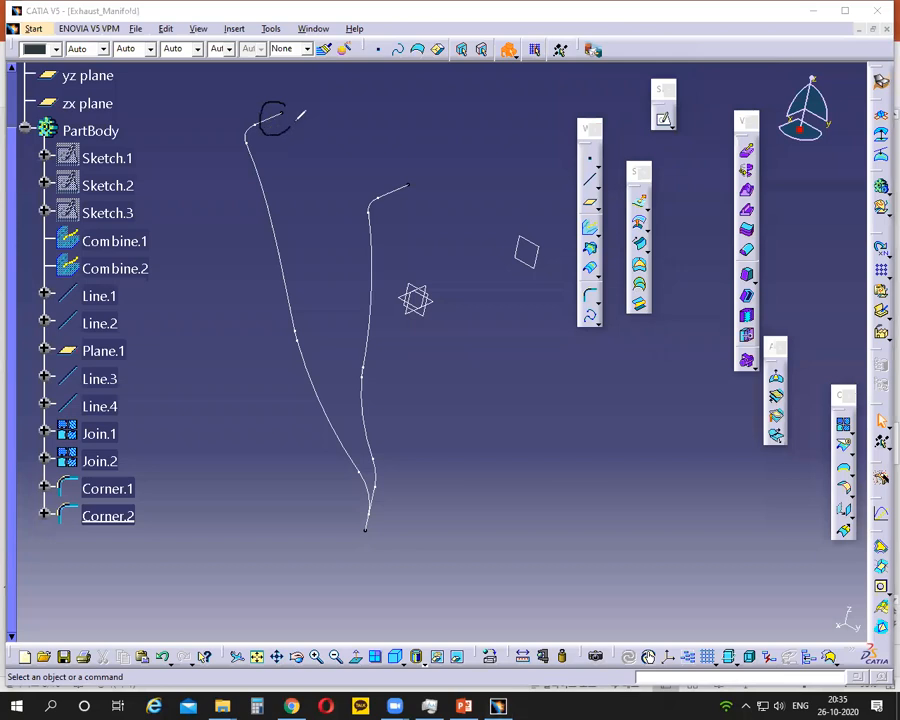
left_click_drag(398, 204, 413, 182)
left_click(544, 99)
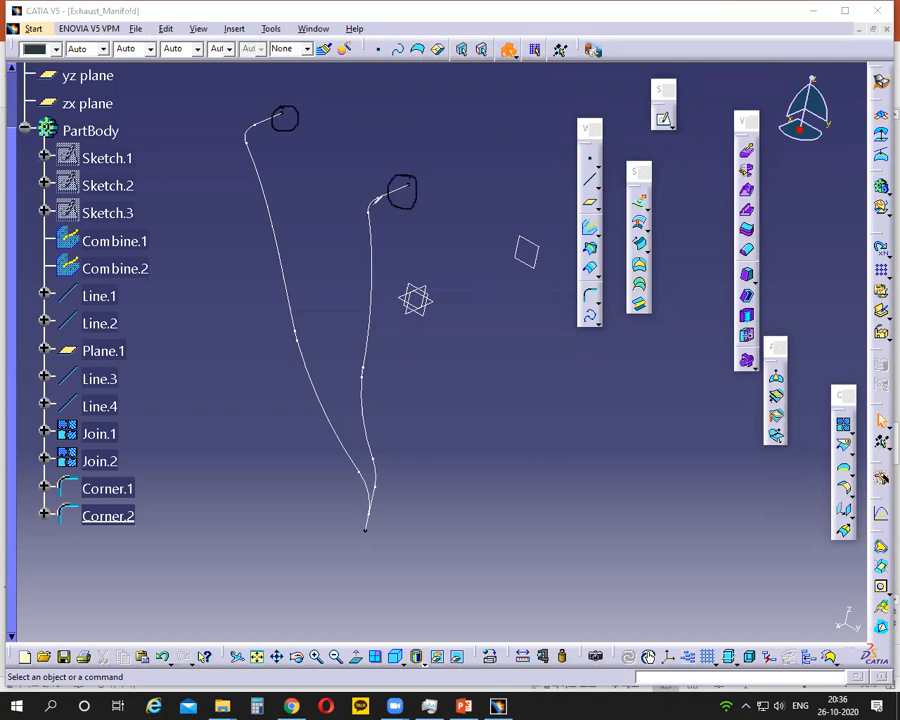
key("Escape")
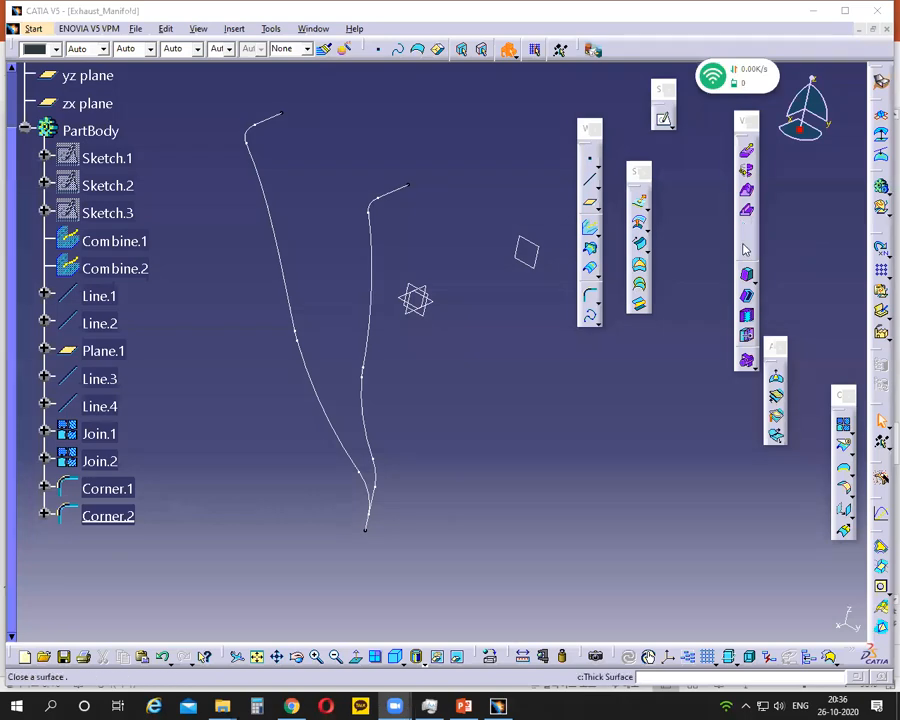
Step: Start a circular Sweep of the Center and radius subtype with Corner.2 as the center curve
left_click(641, 252)
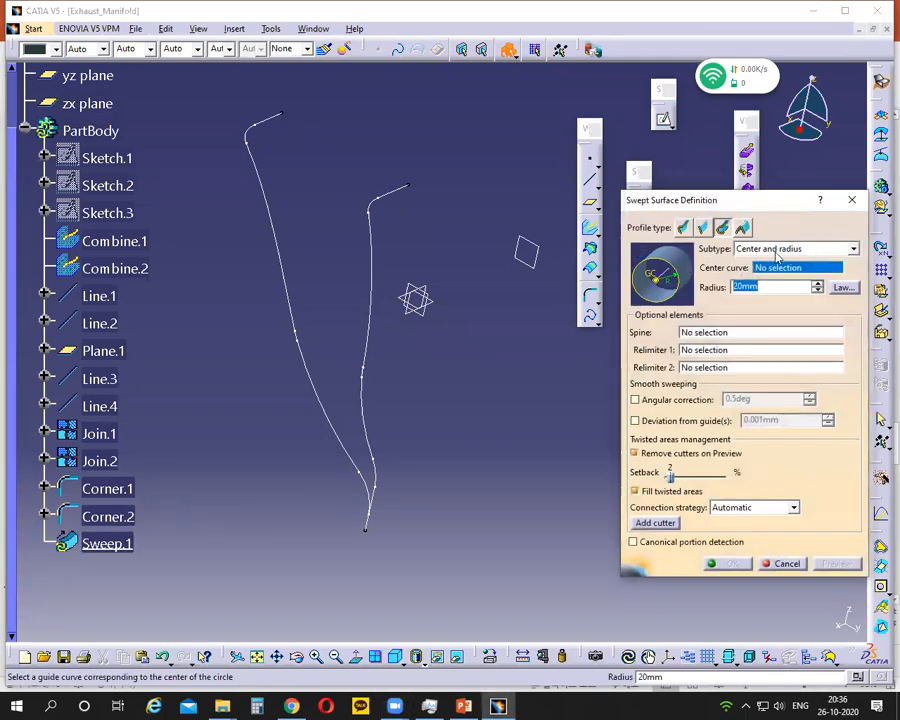
left_click(380, 275)
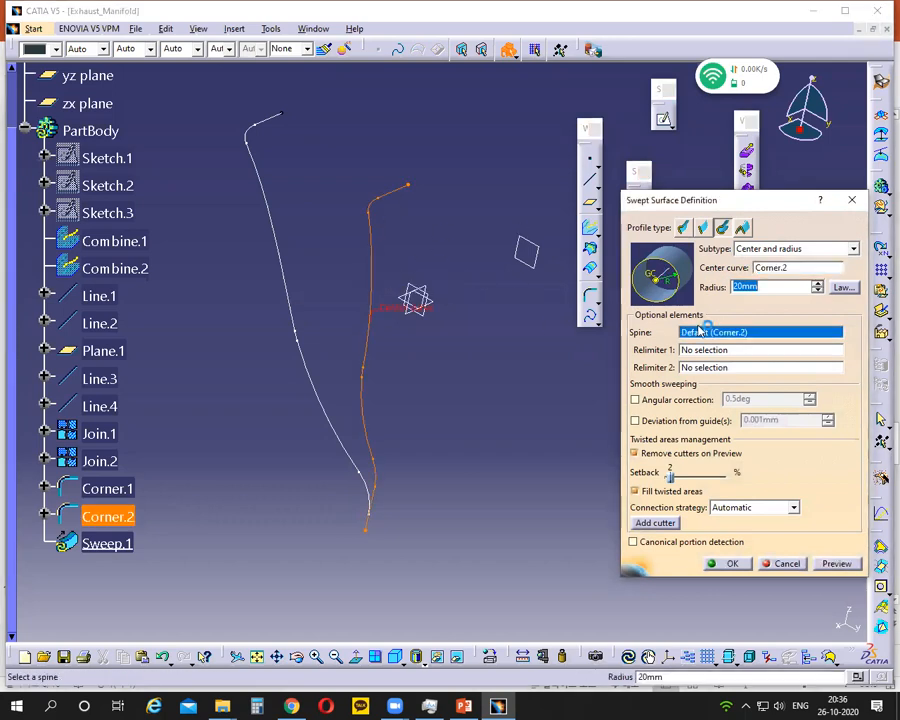
Step: Switch to PowerPoint and check the pipe diameter on the exhaust manifold drawing in slide 10
left_click(463, 706)
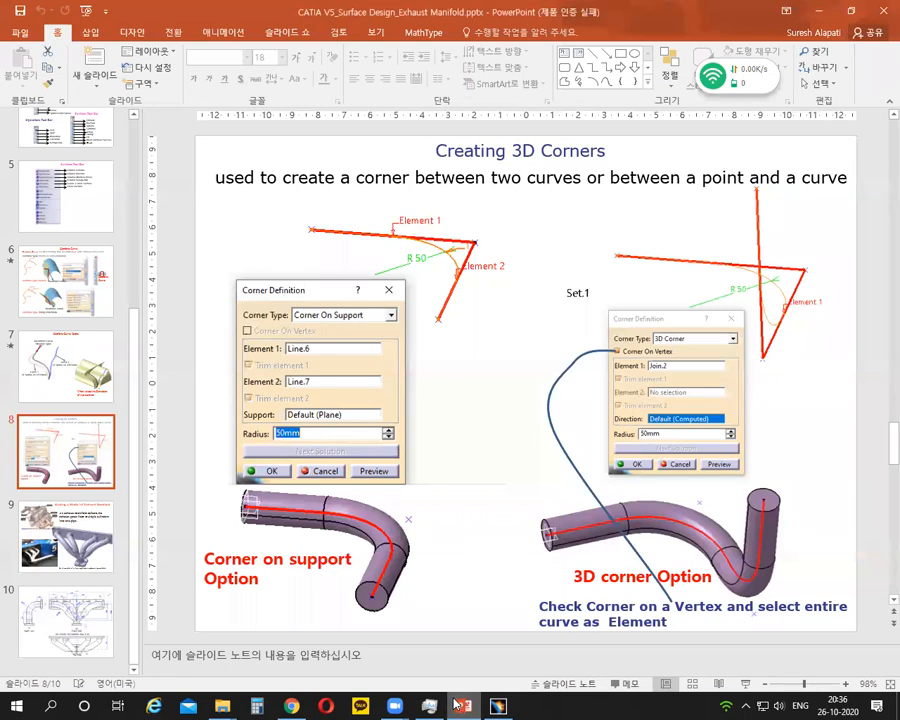
left_click(81, 611)
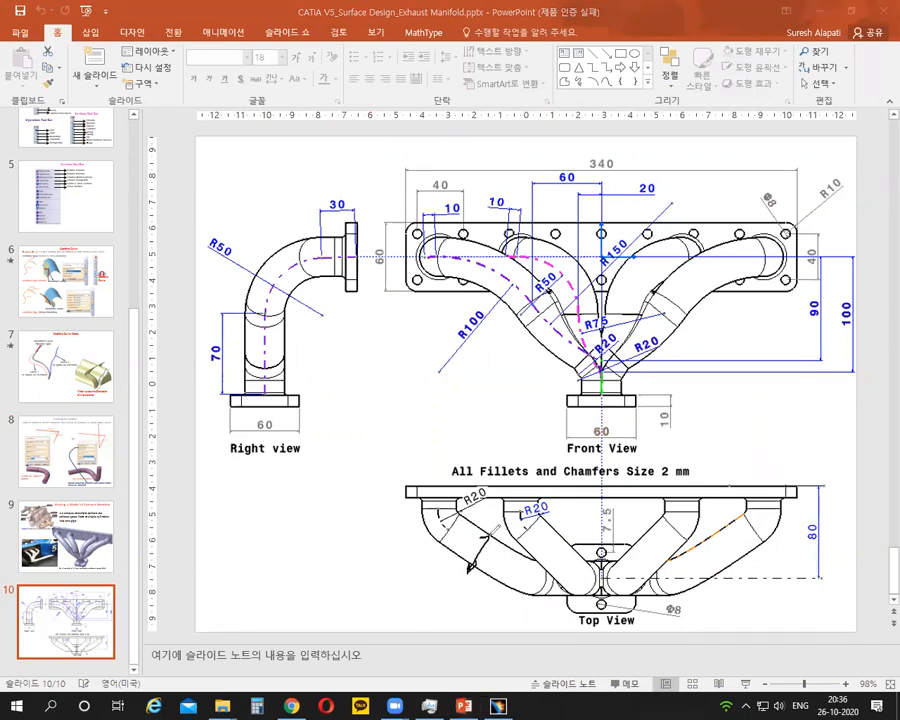
mouse_move(490, 557)
left_mouse_down()
mouse_move(491, 569)
mouse_move(502, 566)
left_mouse_up()
left_click_drag(511, 561, 514, 567)
mouse_move(477, 544)
left_mouse_down()
mouse_move(477, 554)
mouse_move(482, 531)
mouse_move(469, 568)
mouse_move(512, 570)
left_mouse_up()
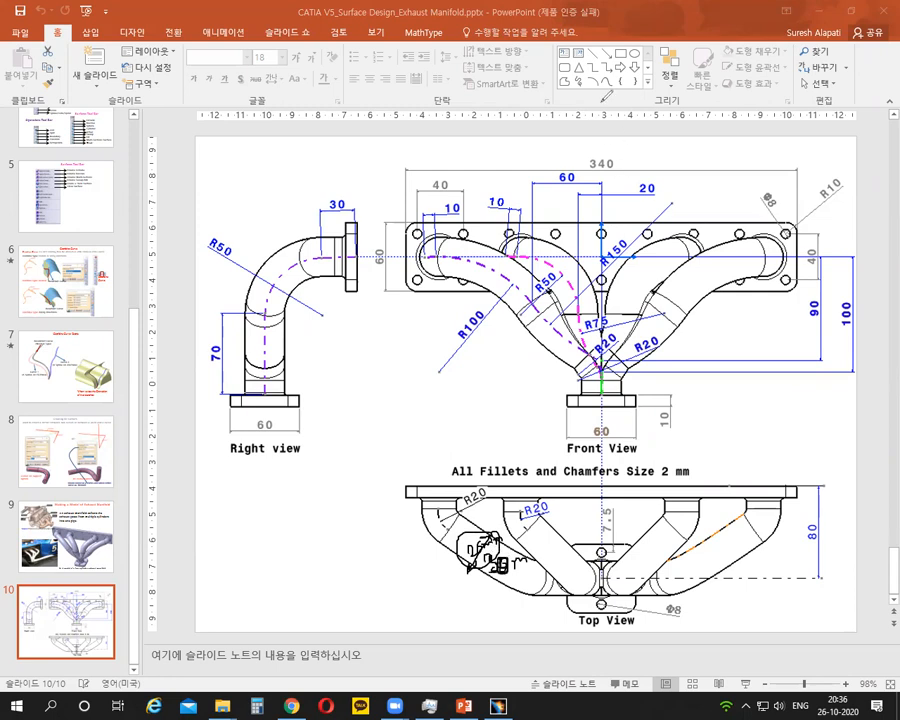
left_click(615, 114)
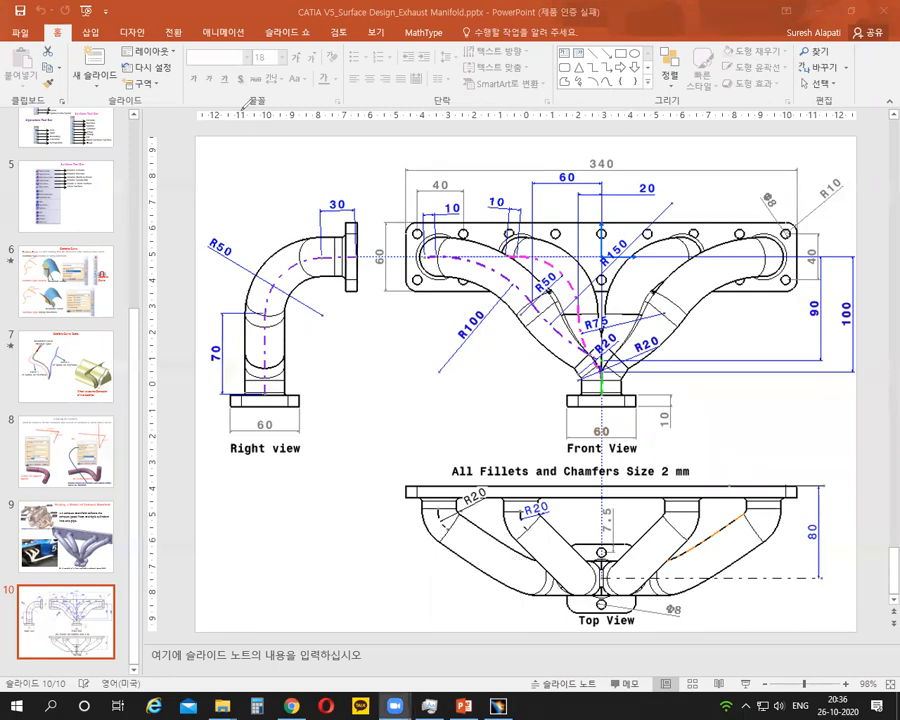
Step: Switch back to CATIA, set the sweep radius to 15 mm and create the pipe surface along Corner.2
left_click(499, 706)
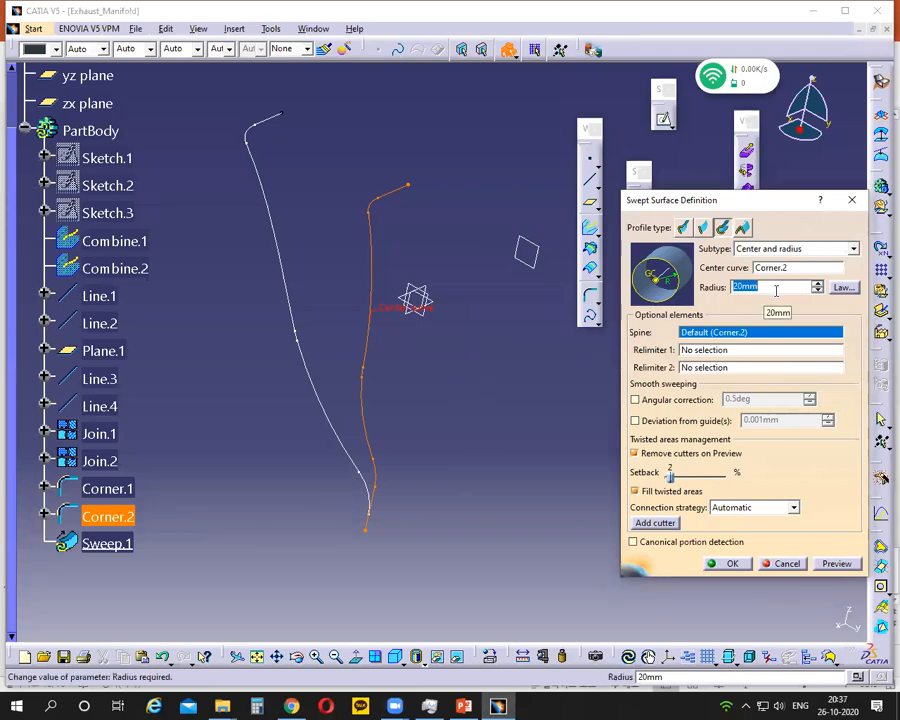
type("15")
key("Return")
left_click(728, 563)
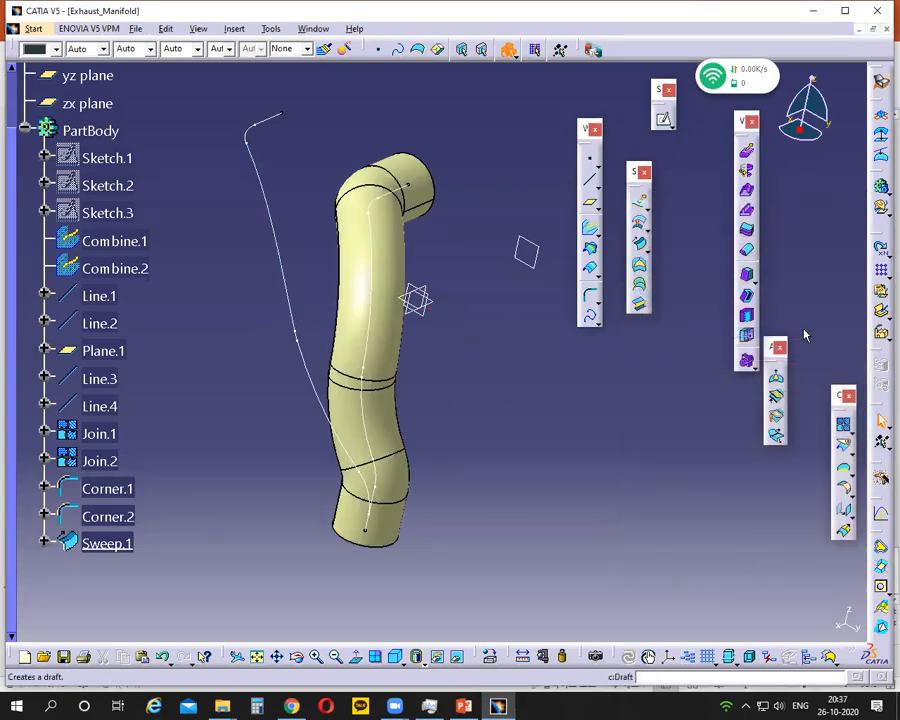
Step: Sweep a second circular pipe surface with a 15 mm radius, using Corner.1 as the center curve
left_click(639, 244)
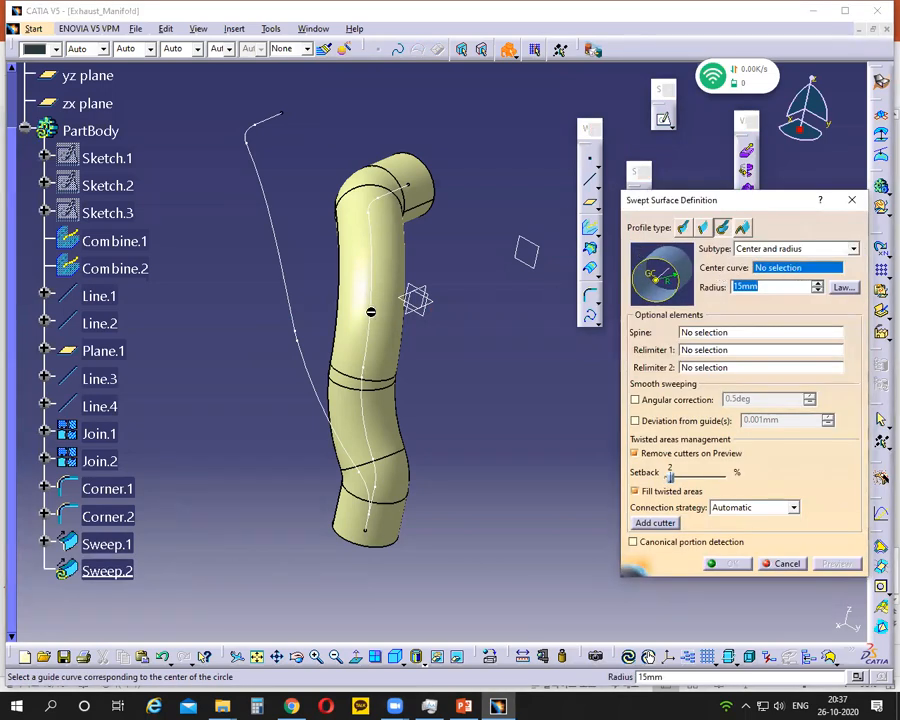
left_click(292, 297)
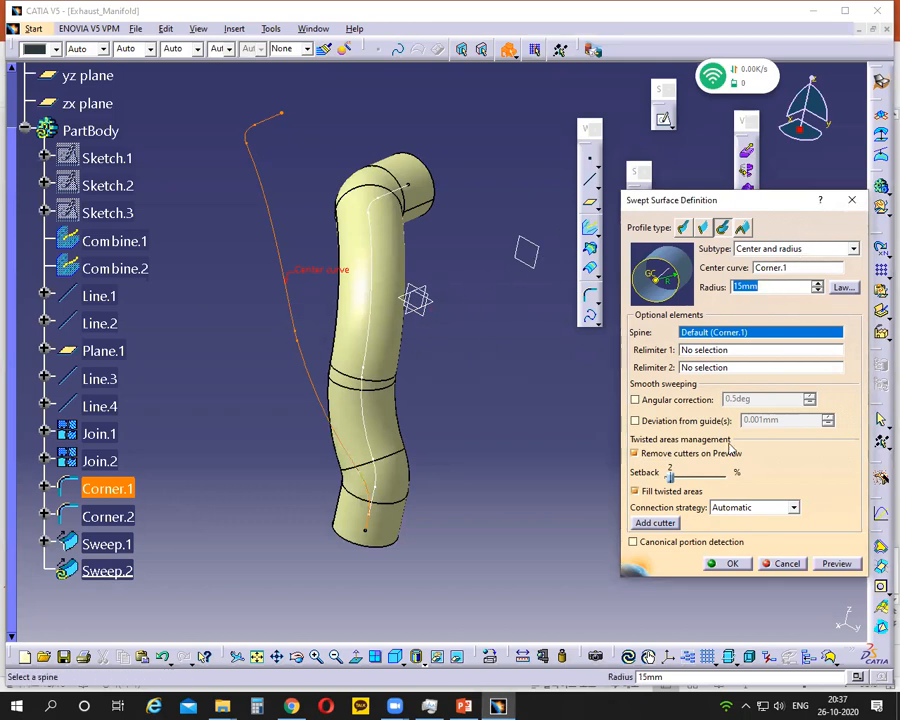
left_click(731, 564)
middle_click_drag(615, 551, 453, 187)
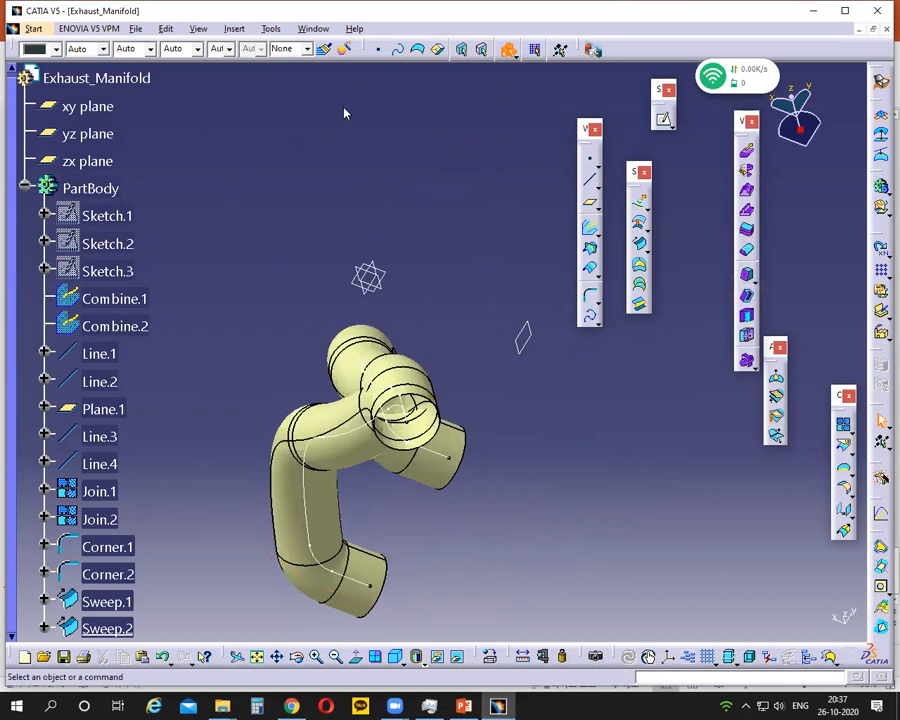
left_click(262, 99)
middle_click_drag(356, 273, 380, 352)
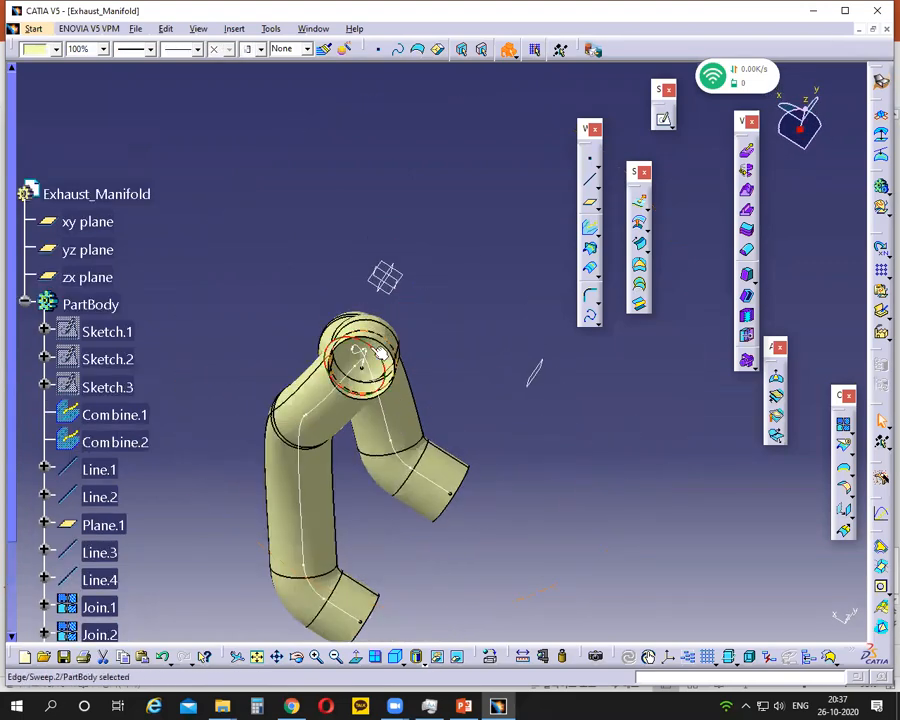
middle_click_drag(486, 322, 587, 540)
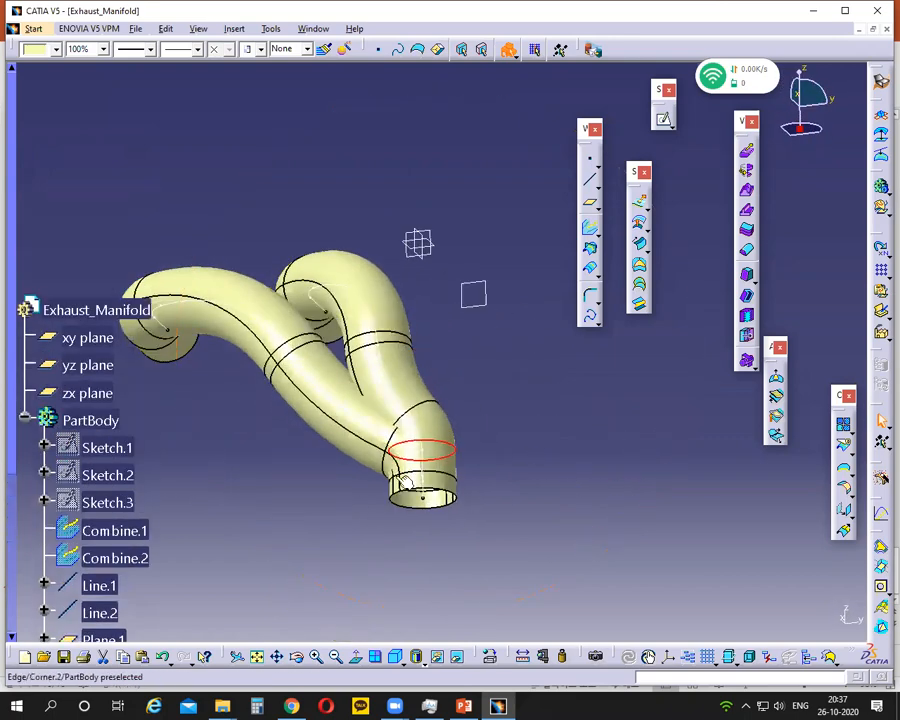
Step: Trim the two swept pipe surfaces, Sweep.2 and Sweep.1, against each other in Standard mode
middle_click_drag(474, 550, 379, 332)
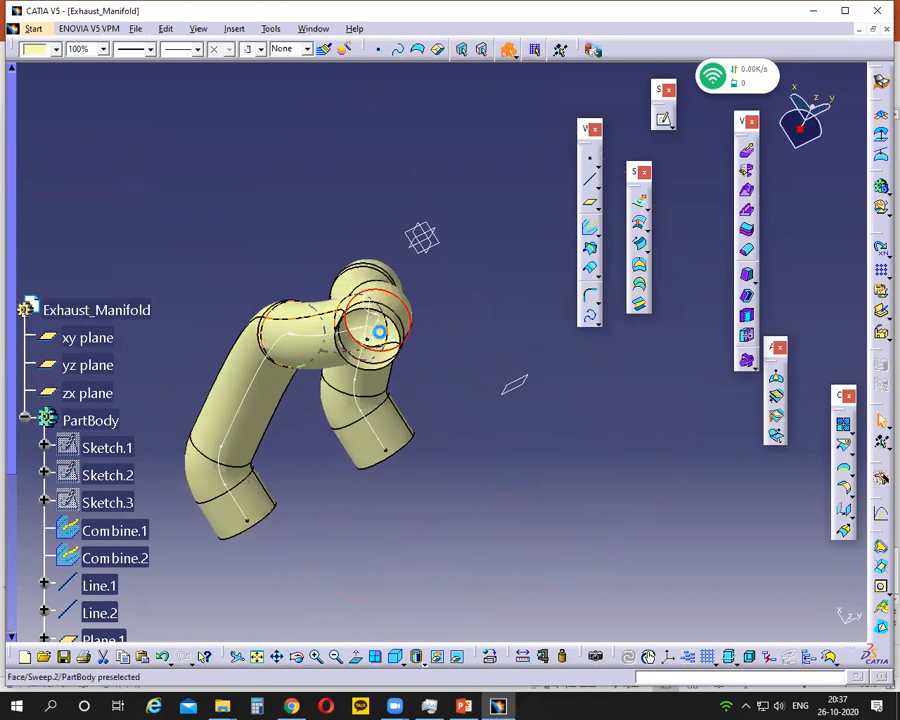
middle_click_drag(466, 370, 342, 338)
middle_click_drag(508, 405, 650, 478)
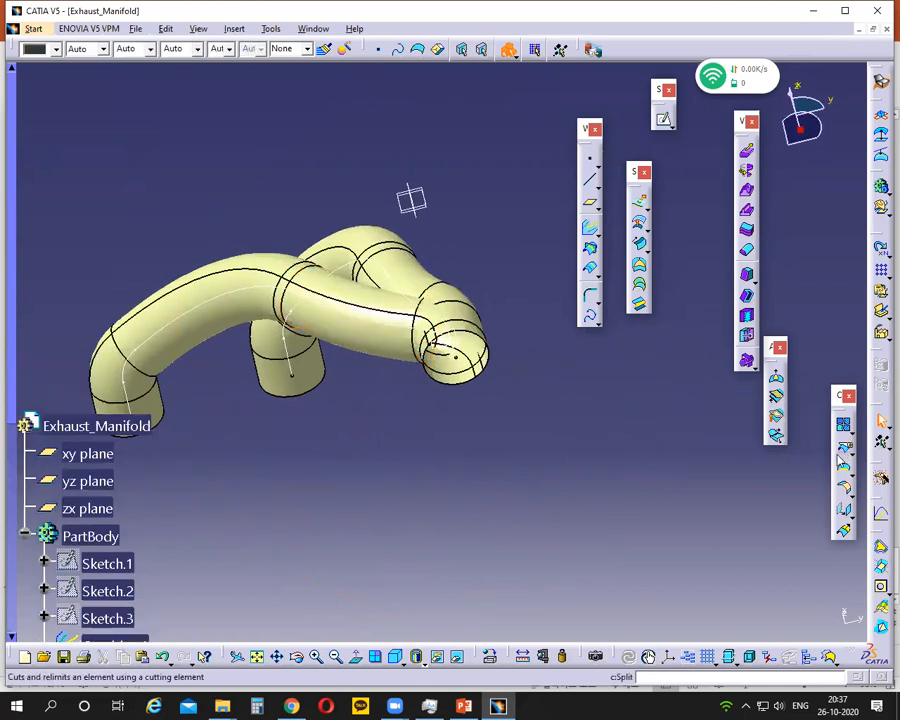
left_click(852, 454)
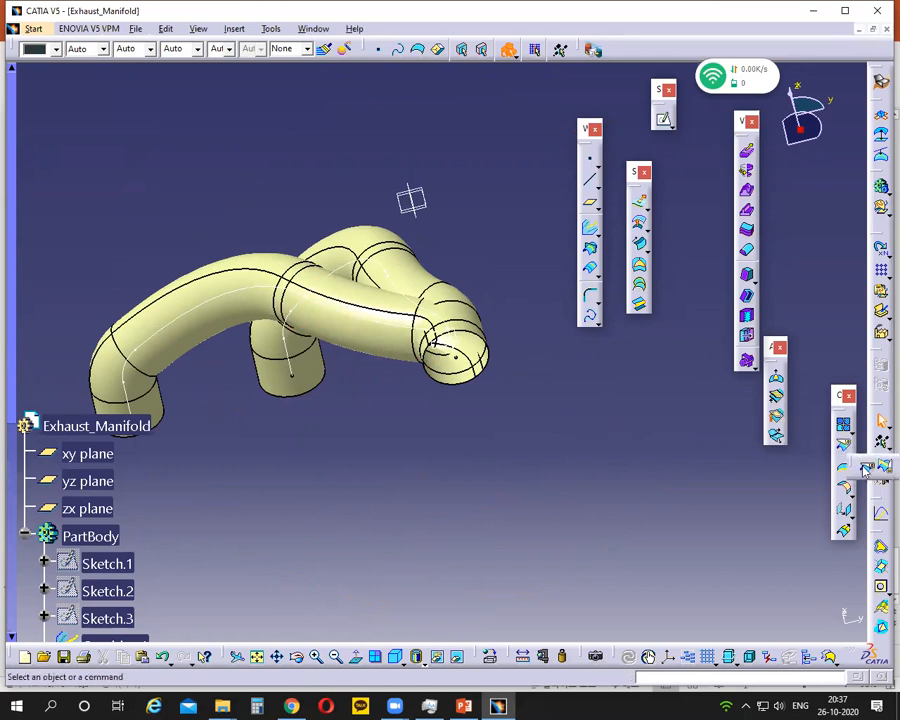
left_click(879, 476)
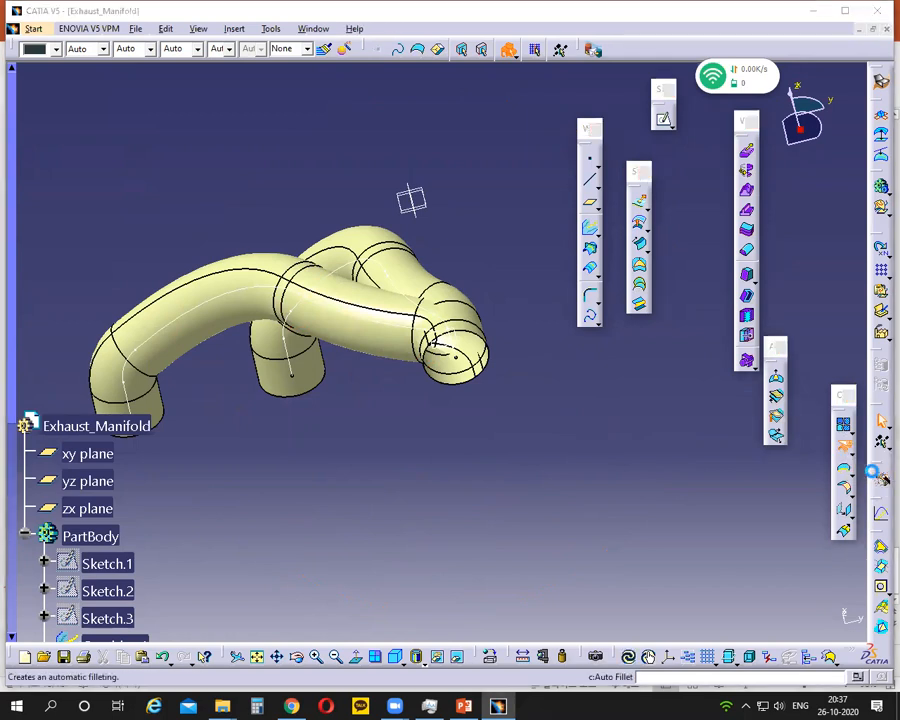
scroll(540, 420, "up", 1)
middle_click_drag(532, 425, 478, 585)
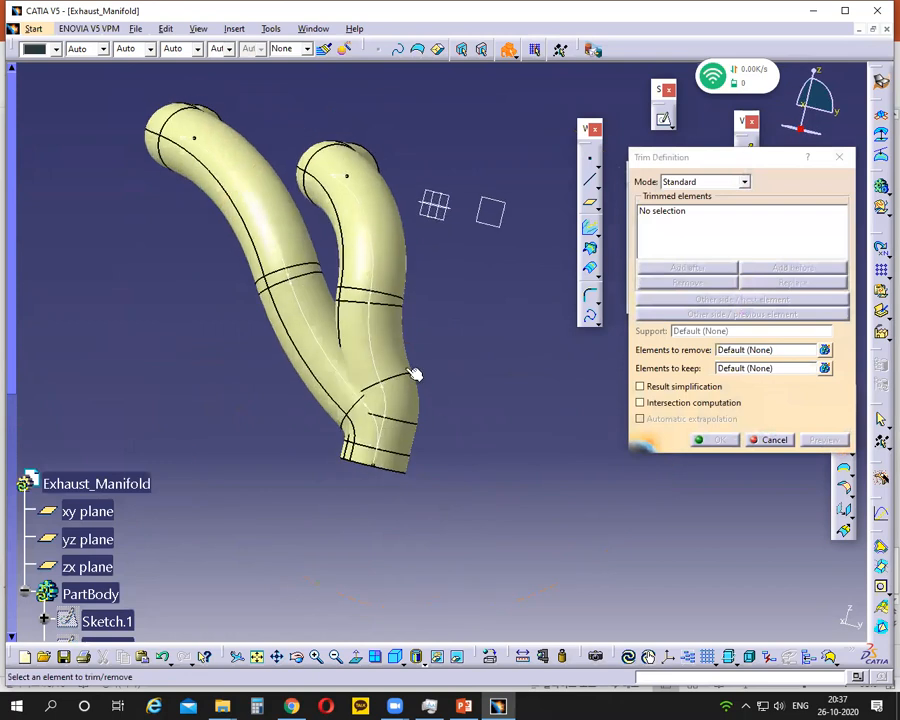
left_click(301, 235)
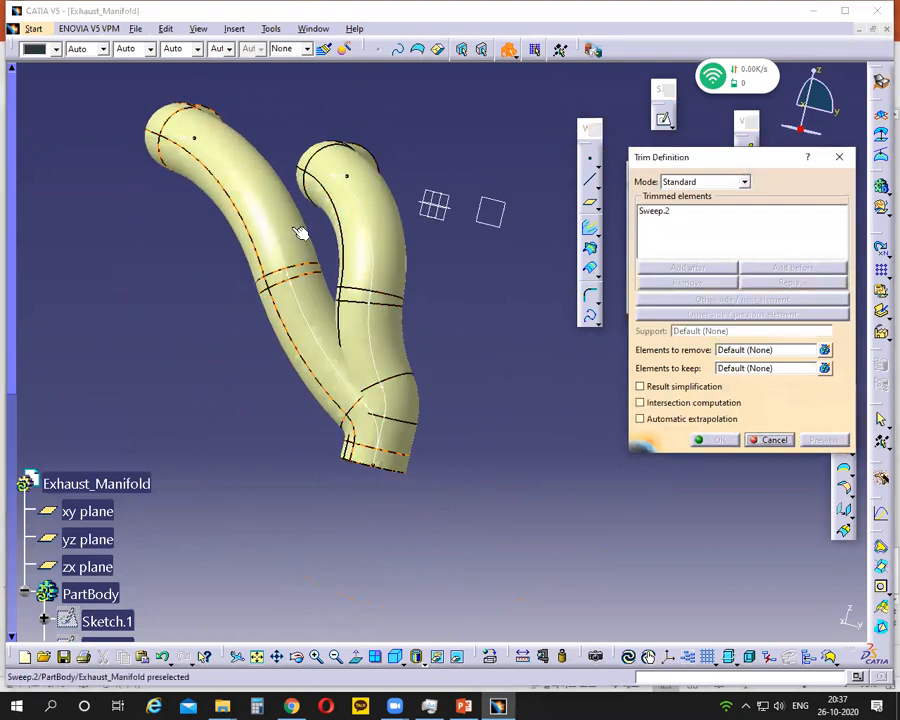
left_click(382, 224)
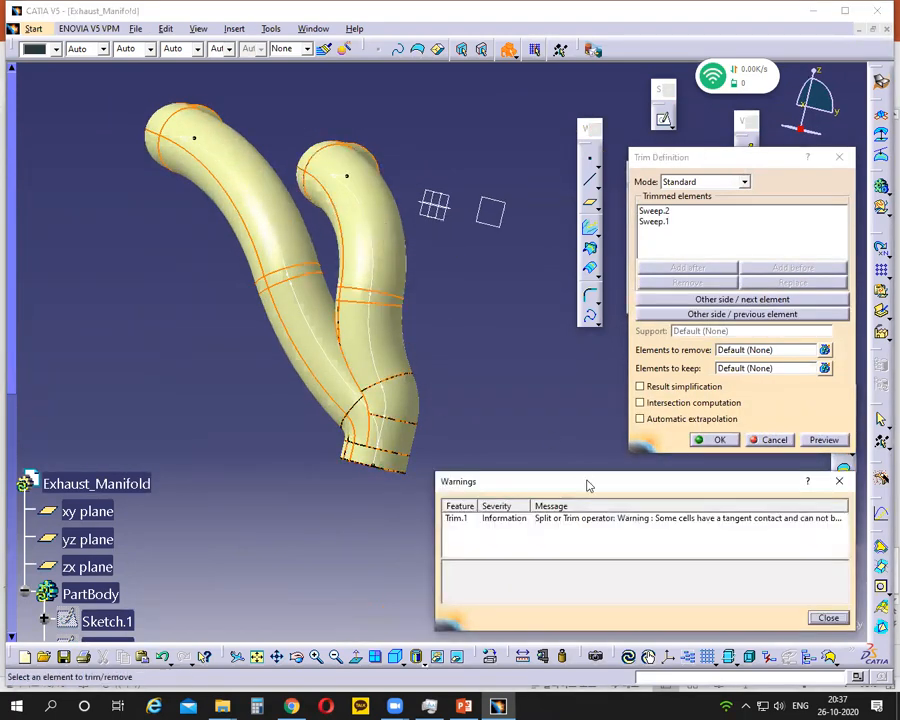
left_click(828, 618)
middle_click_drag(435, 517, 378, 288)
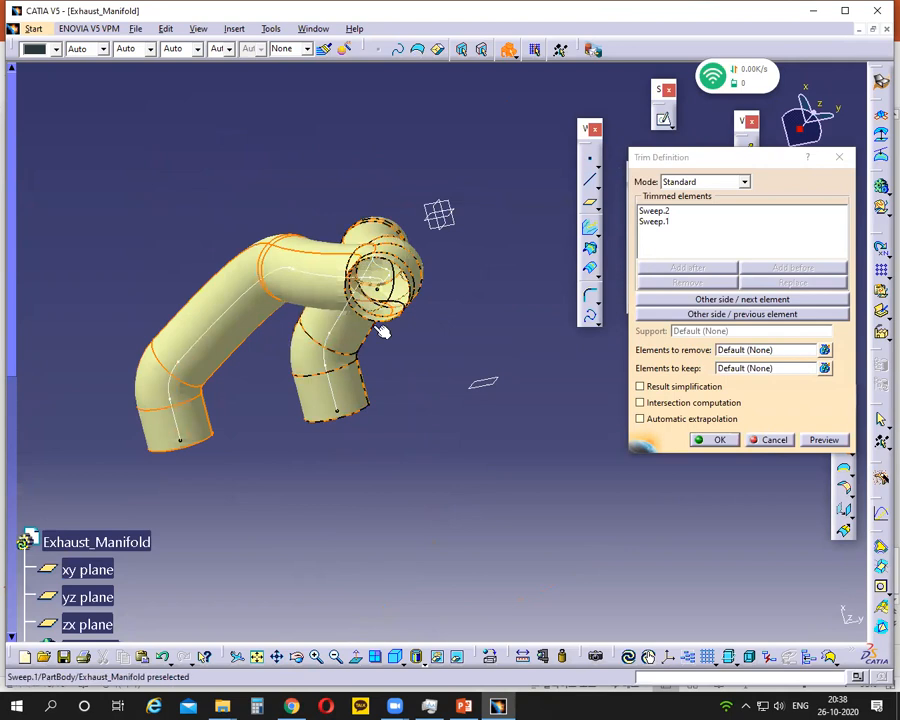
left_click(710, 440)
Step: Switch to PowerPoint and look over the exhaust manifold drawing on slide 10
middle_click_drag(500, 322, 489, 567)
middle_click_drag(520, 407, 406, 320)
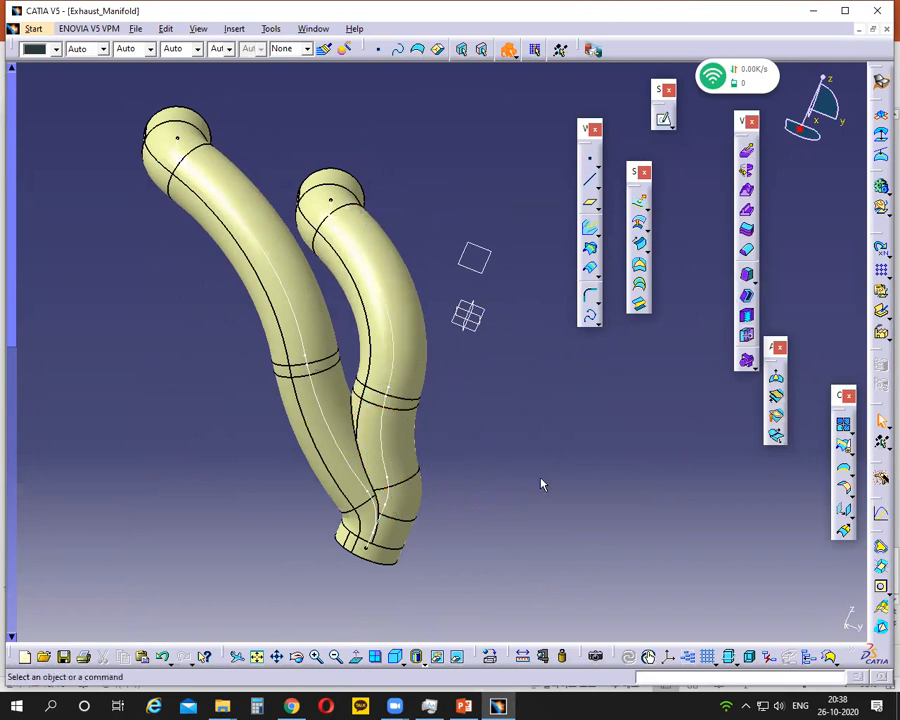
left_click(33, 30)
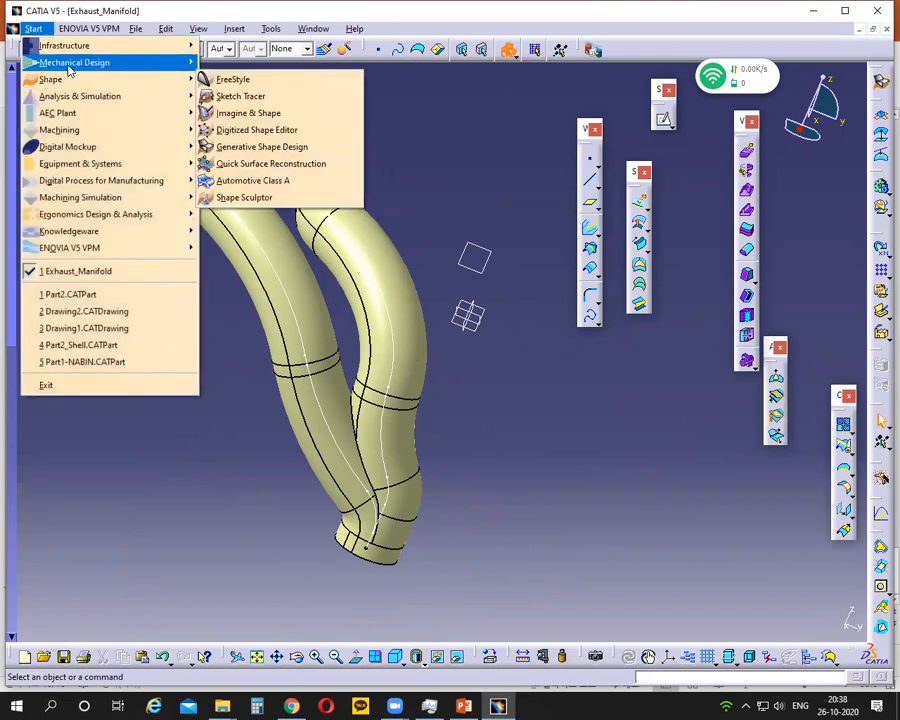
mouse_move(72, 63)
left_click(472, 706)
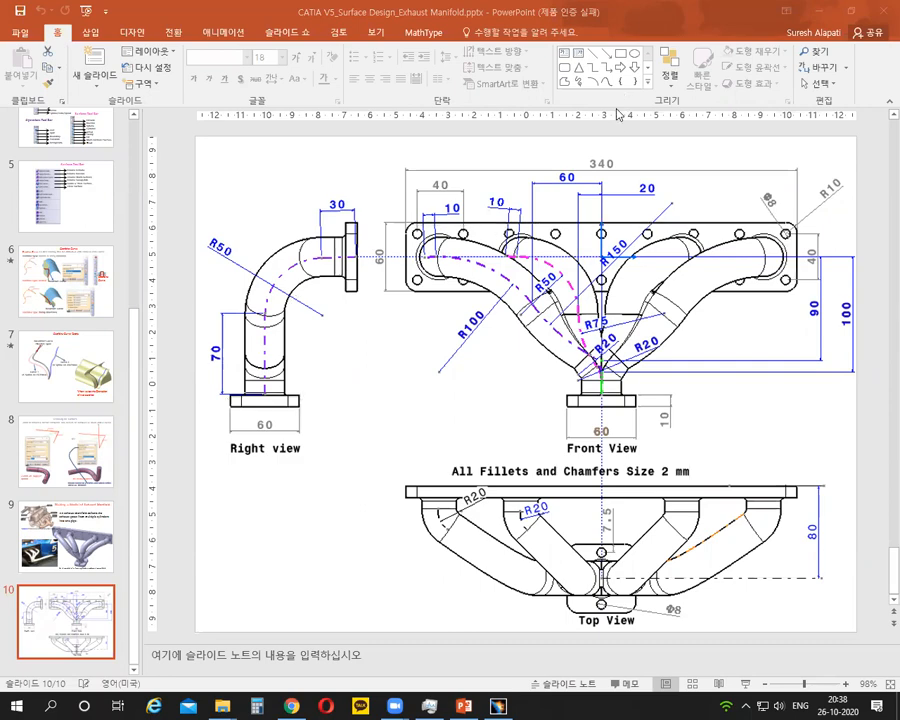
Step: Switch back to CATIA and change to the Part Design workbench
left_click(498, 706)
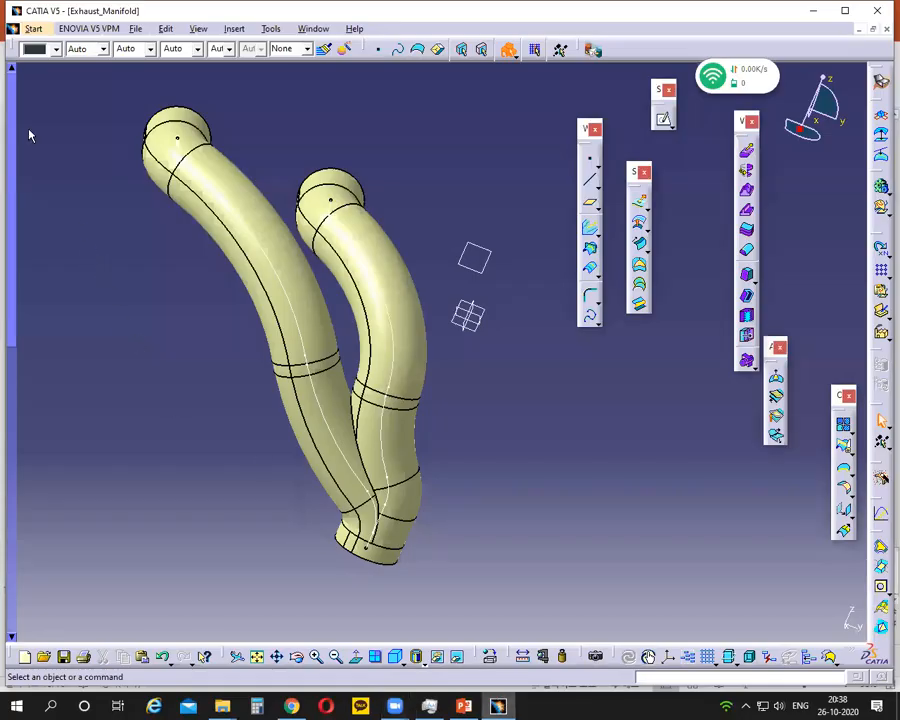
left_click(36, 28)
mouse_move(40, 60)
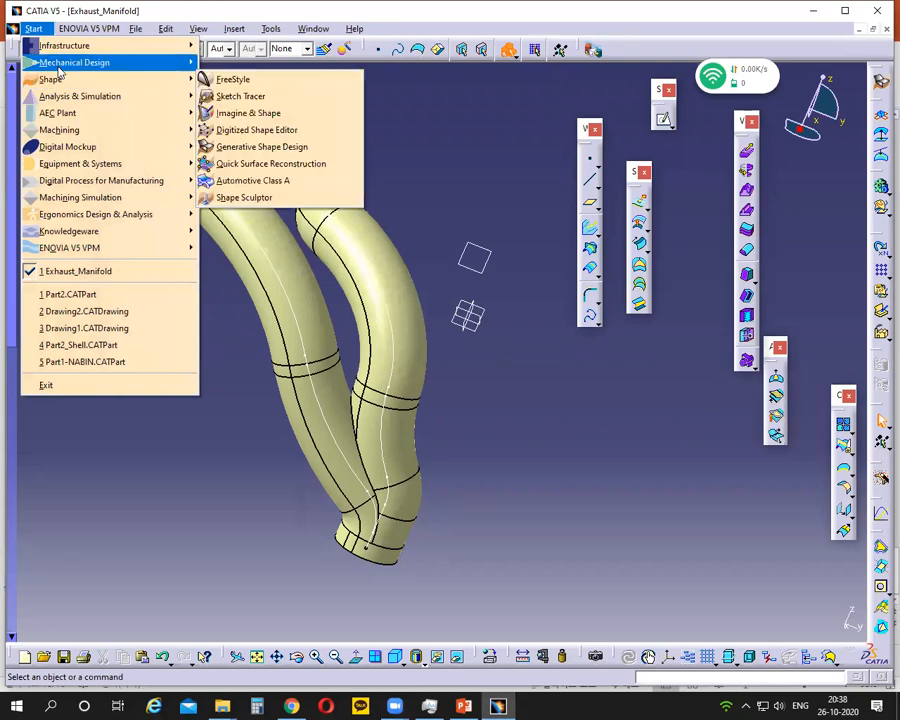
left_click(238, 64)
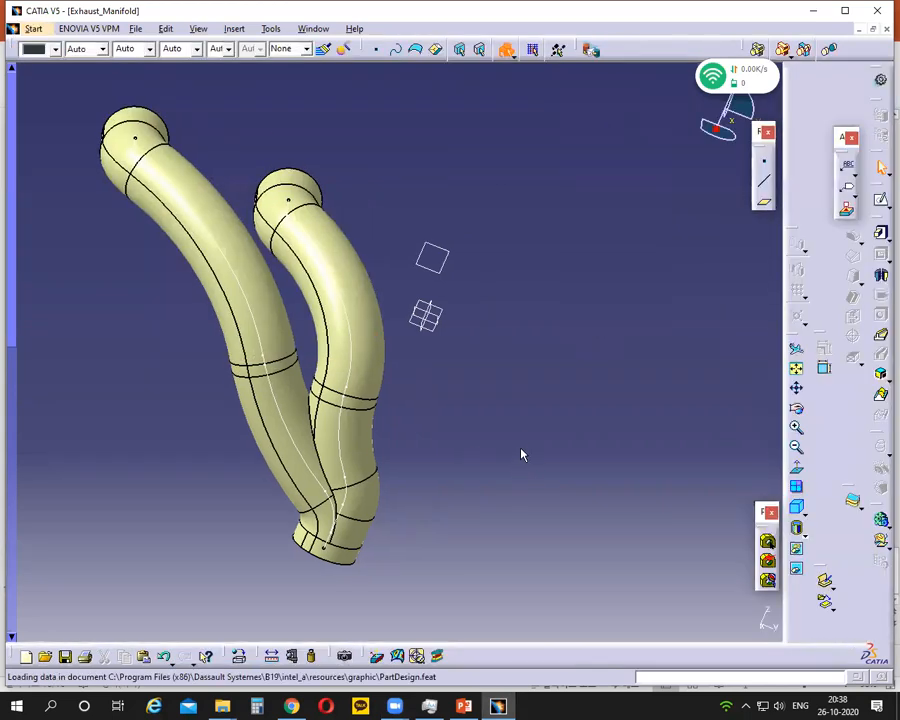
Step: Convert the trimmed pipe surface Trim.1 into a solid with Close Surface
middle_click_drag(535, 322, 264, 373)
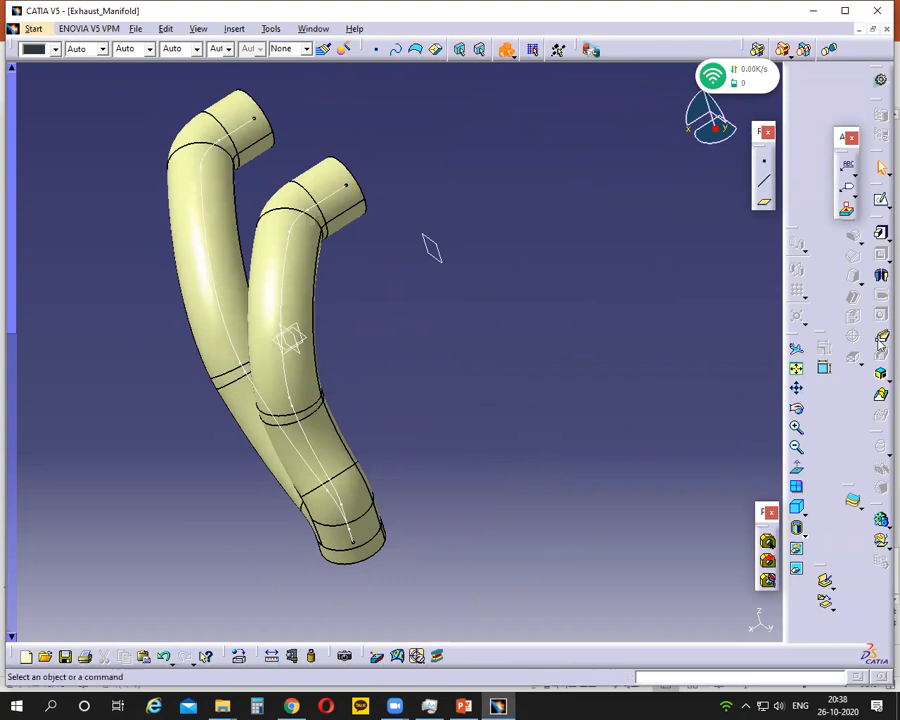
middle_click_drag(629, 325, 307, 124)
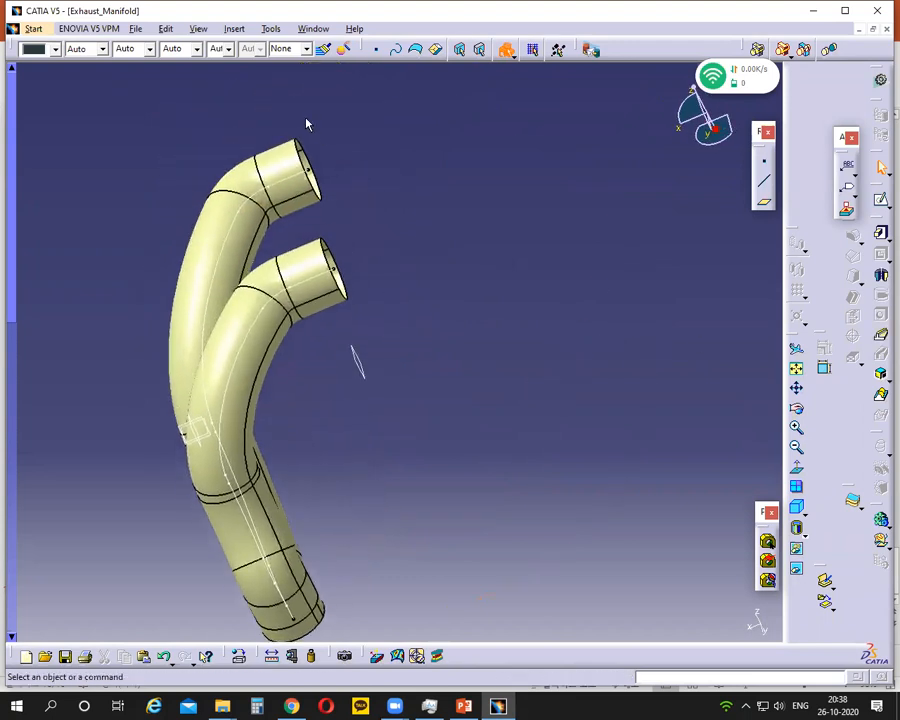
mouse_move(323, 242)
left_mouse_down()
mouse_move(357, 291)
mouse_move(291, 286)
left_mouse_up()
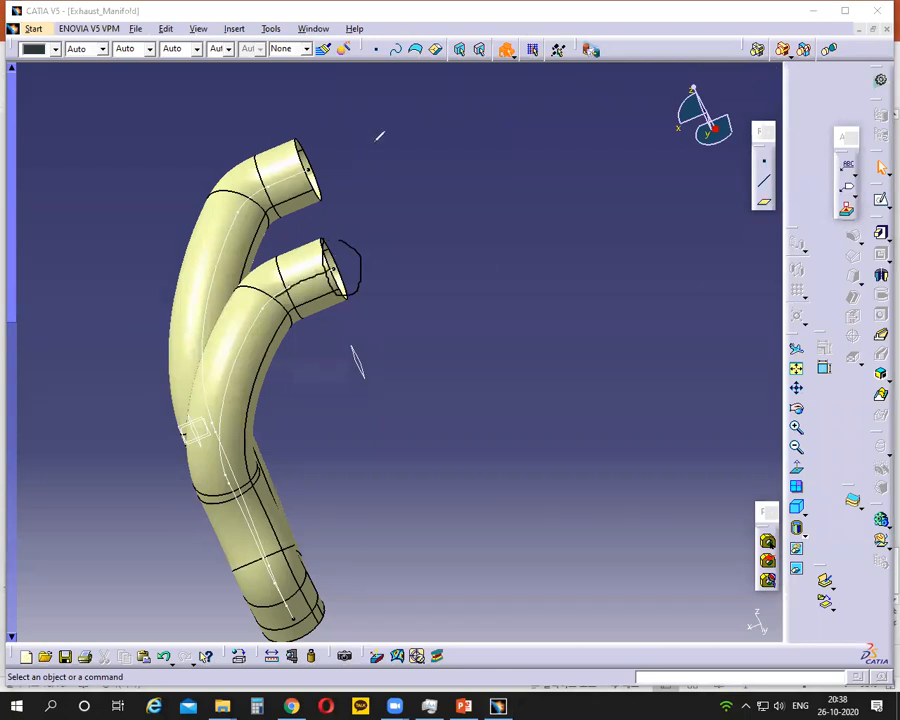
left_click(416, 103)
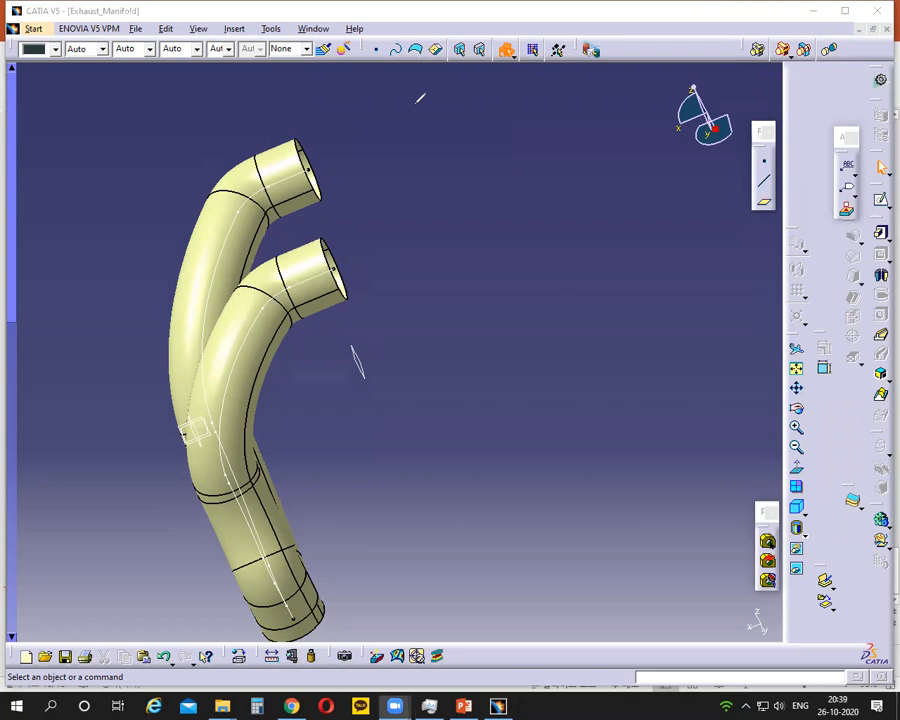
middle_click_drag(454, 356, 417, 330)
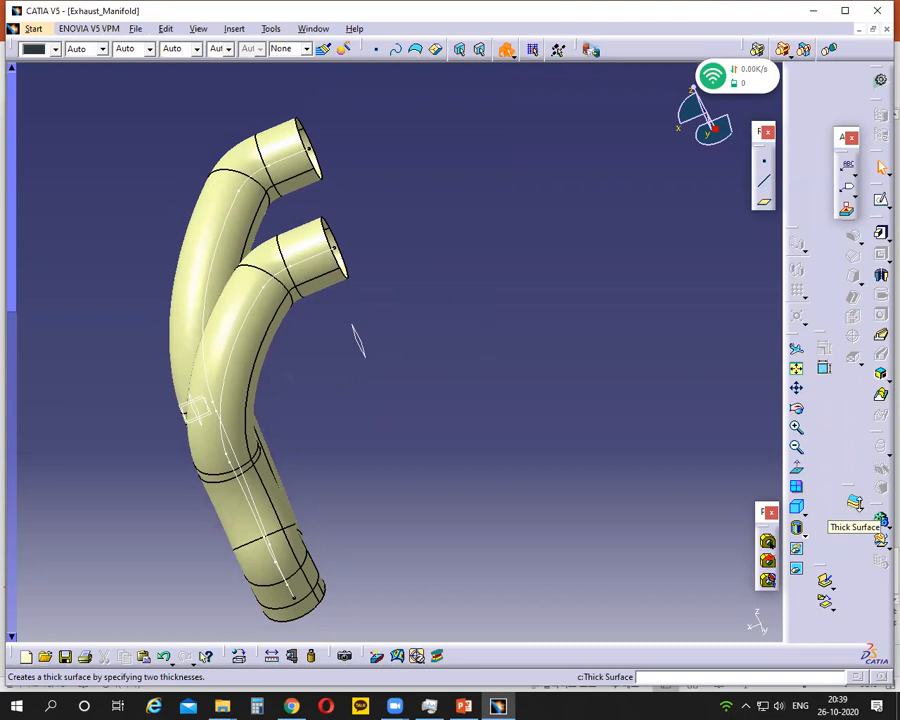
left_click(857, 518)
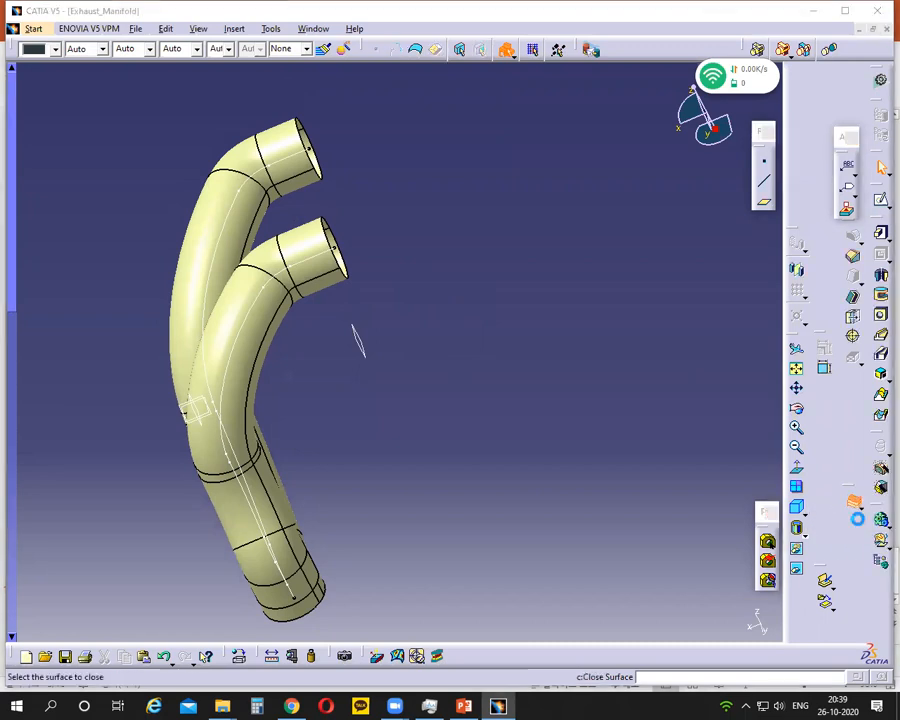
left_click(276, 348)
left_click(695, 622)
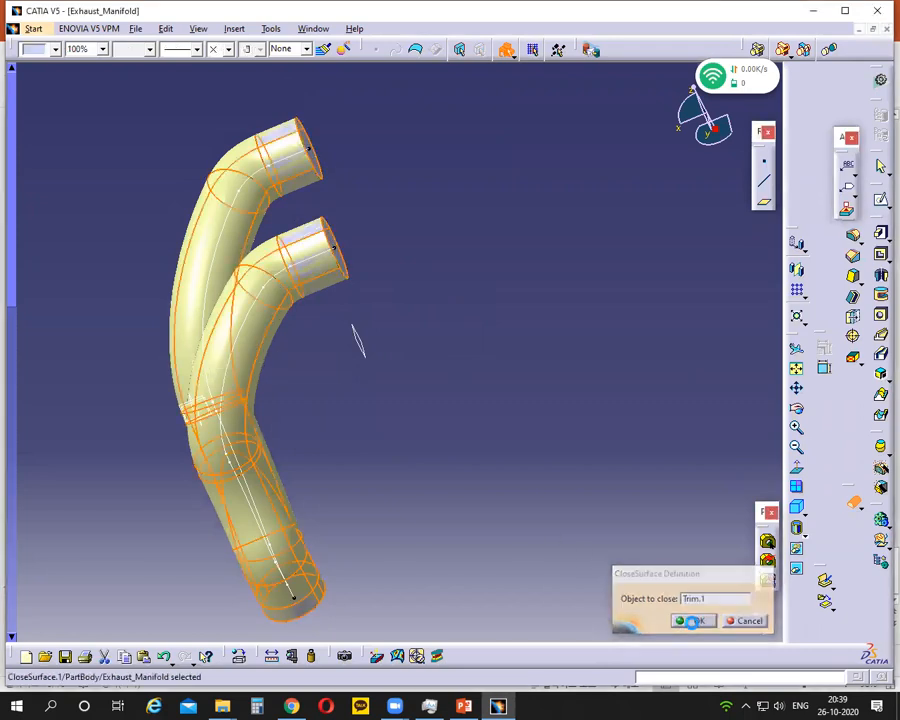
left_click(386, 502)
Step: Hide the Trim.1 surface that overlaps the closed solid
middle_click_drag(386, 502, 577, 358)
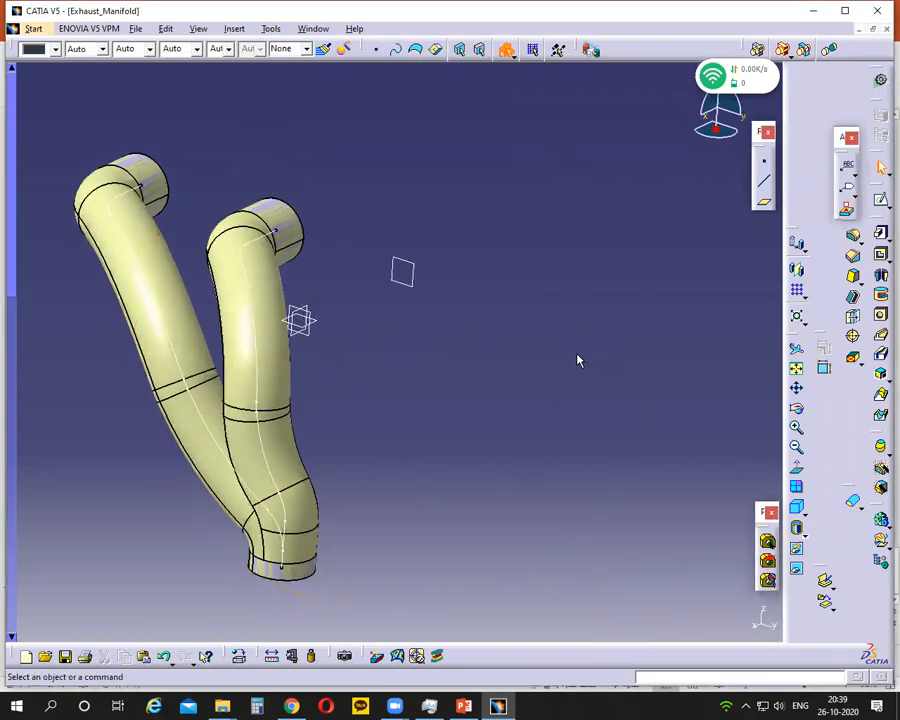
scroll(108, 378, "down", 6)
scroll(113, 456, "down", 3)
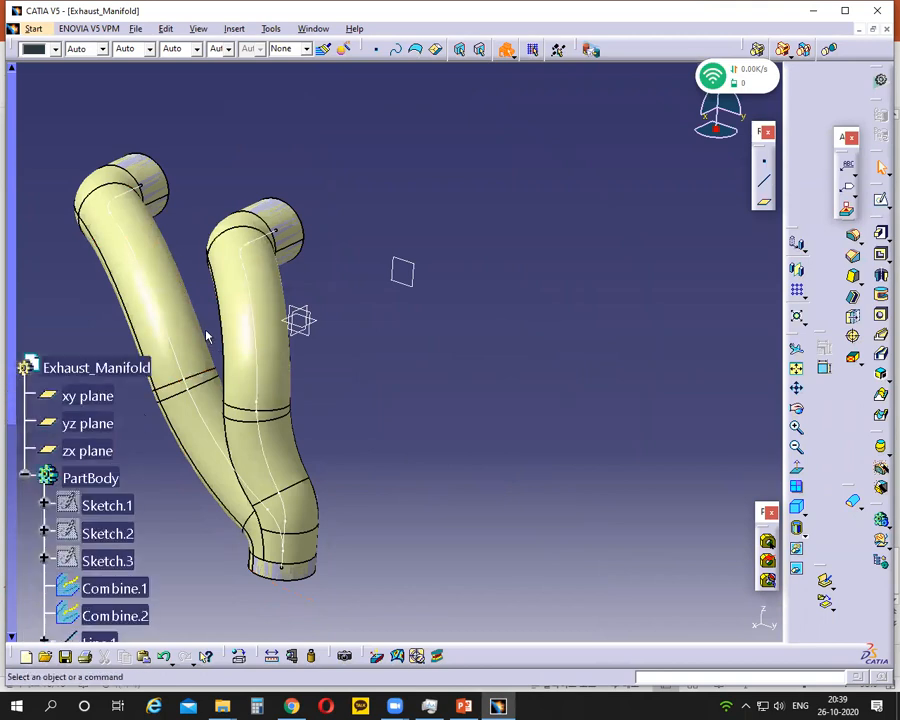
middle_click_drag(351, 382, 330, 316)
left_click(262, 280)
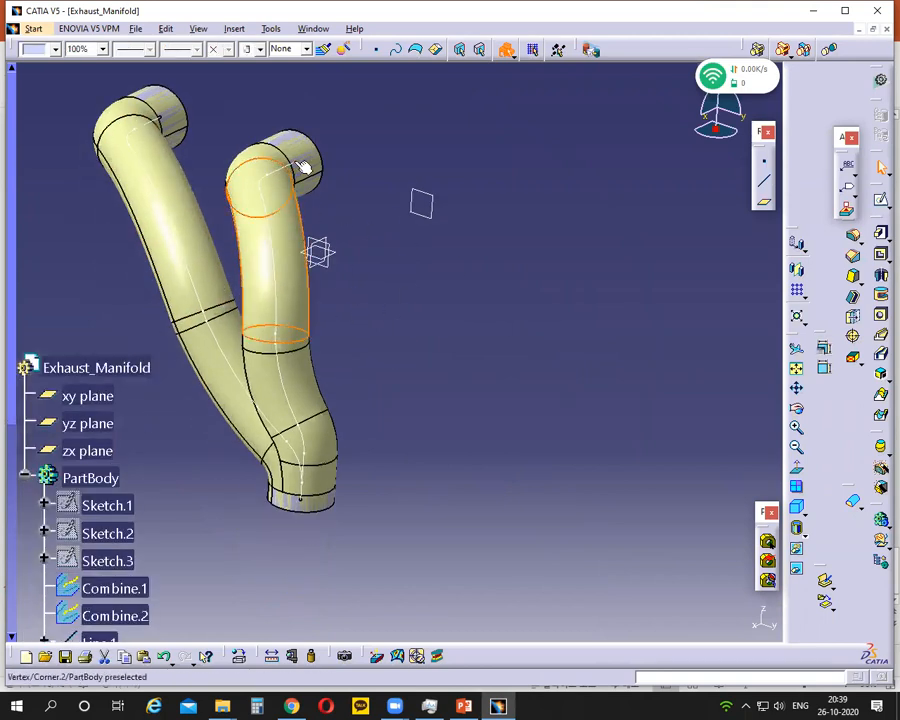
scroll(209, 505, "down", 10)
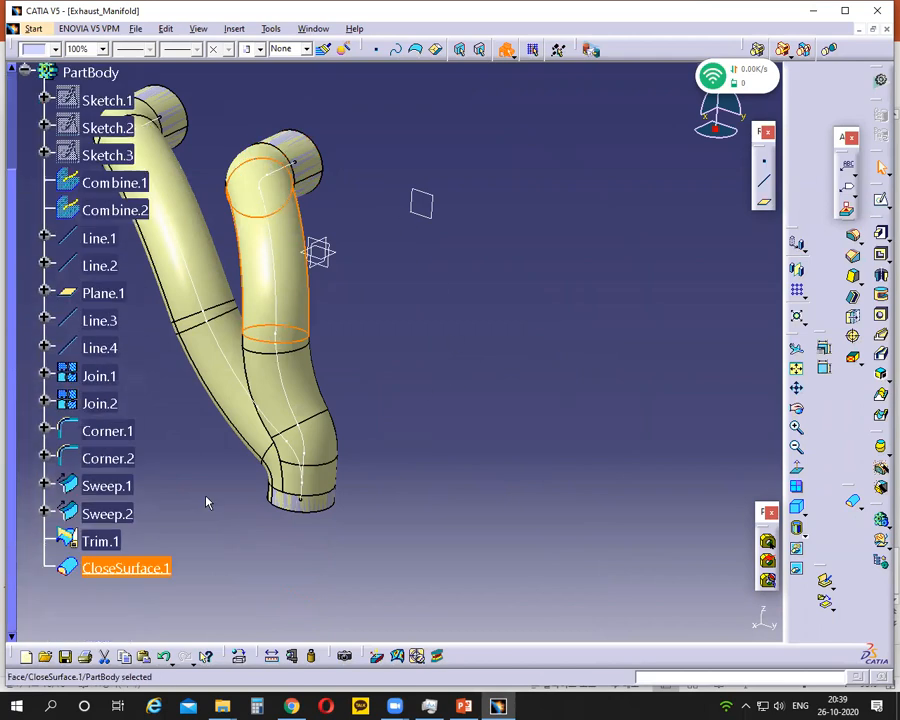
right_click(100, 486)
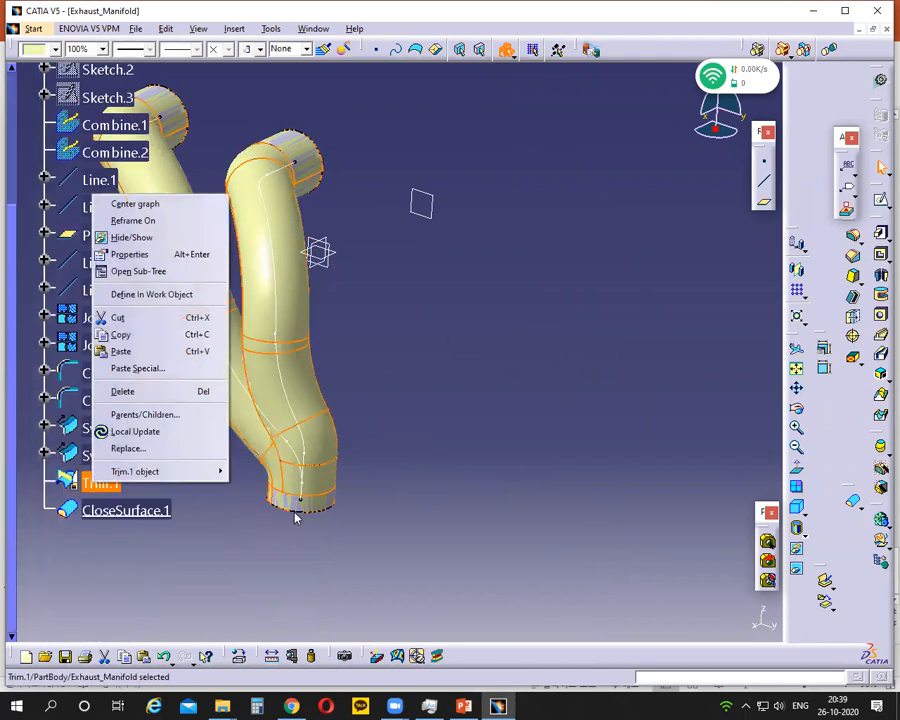
left_click(131, 237)
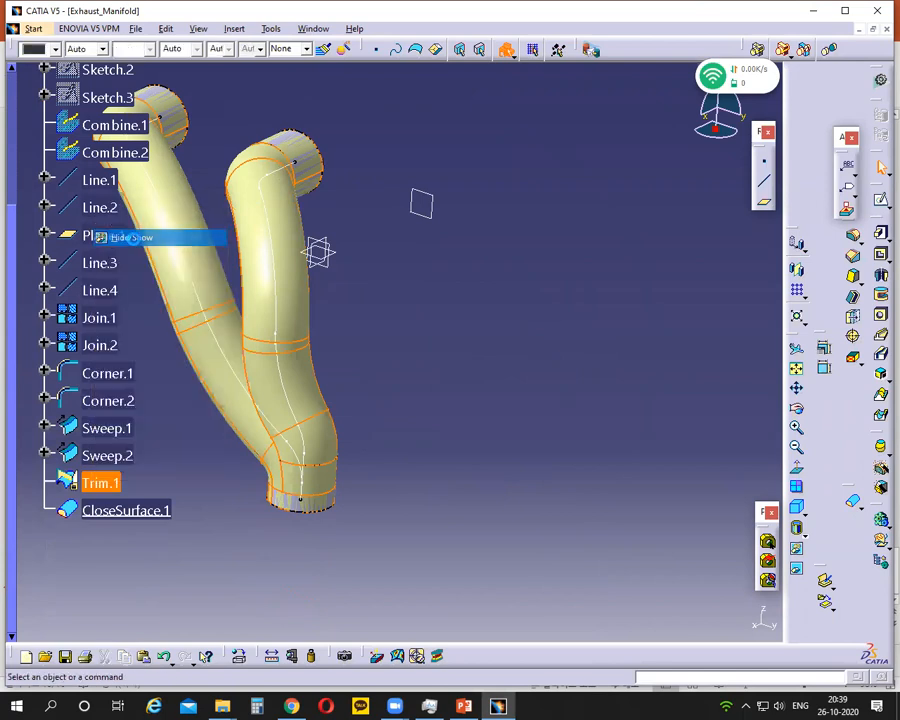
Step: Hide the pipe centerline curves Corner.2 and Corner.1
middle_click_drag(483, 298, 571, 285)
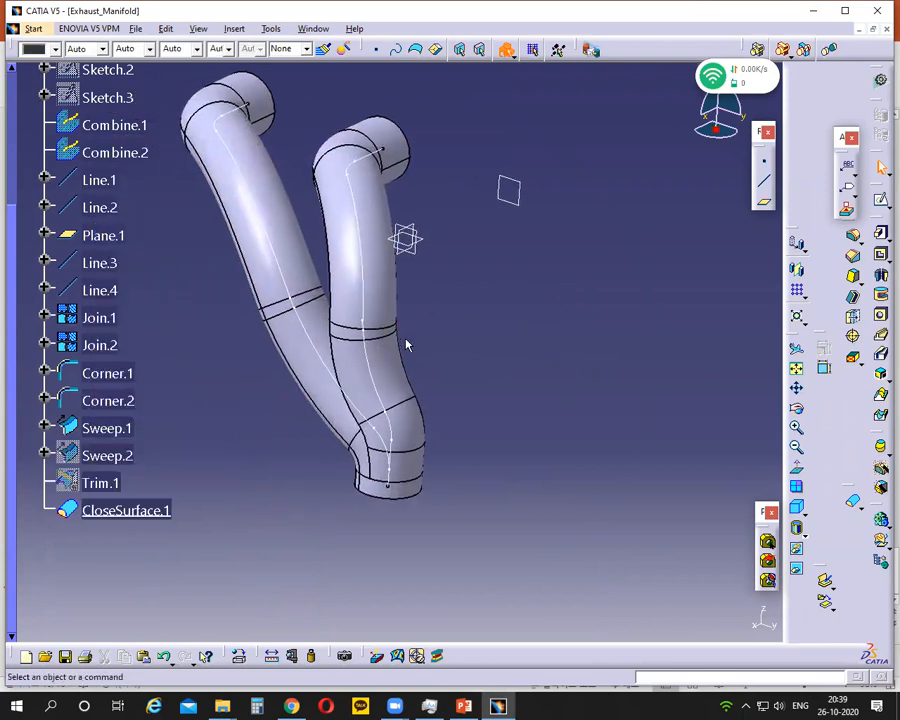
right_click(385, 402)
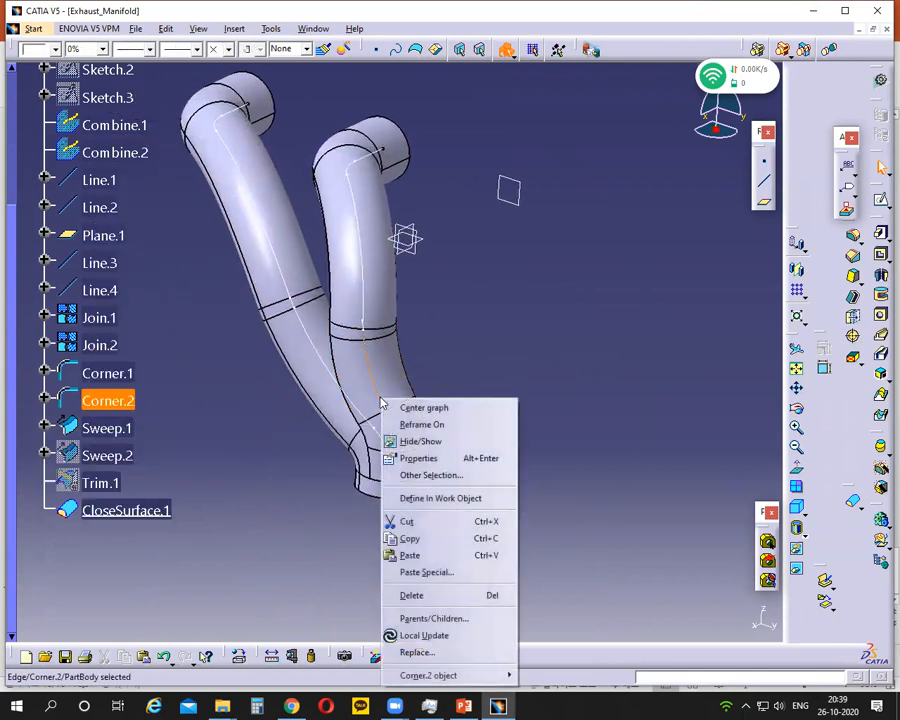
left_click(417, 440)
right_click(326, 366)
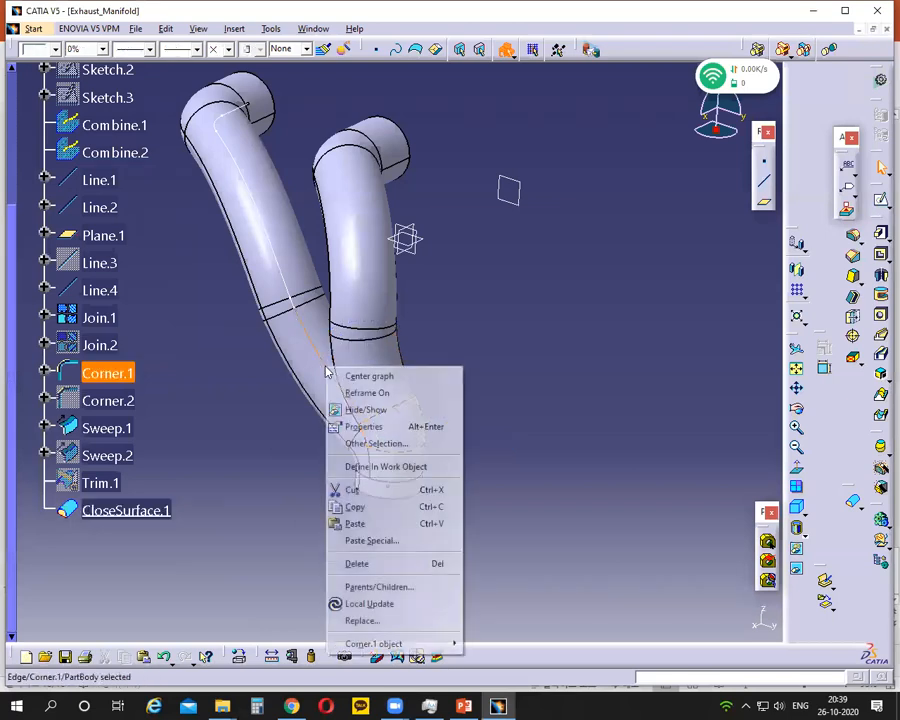
left_click(368, 410)
Step: Mirror the closed pipe solid about the zx plane to create the opposite pair of branches
middle_click_drag(456, 526, 378, 500)
scroll(496, 356, "up", 1)
middle_click_drag(464, 312, 402, 157)
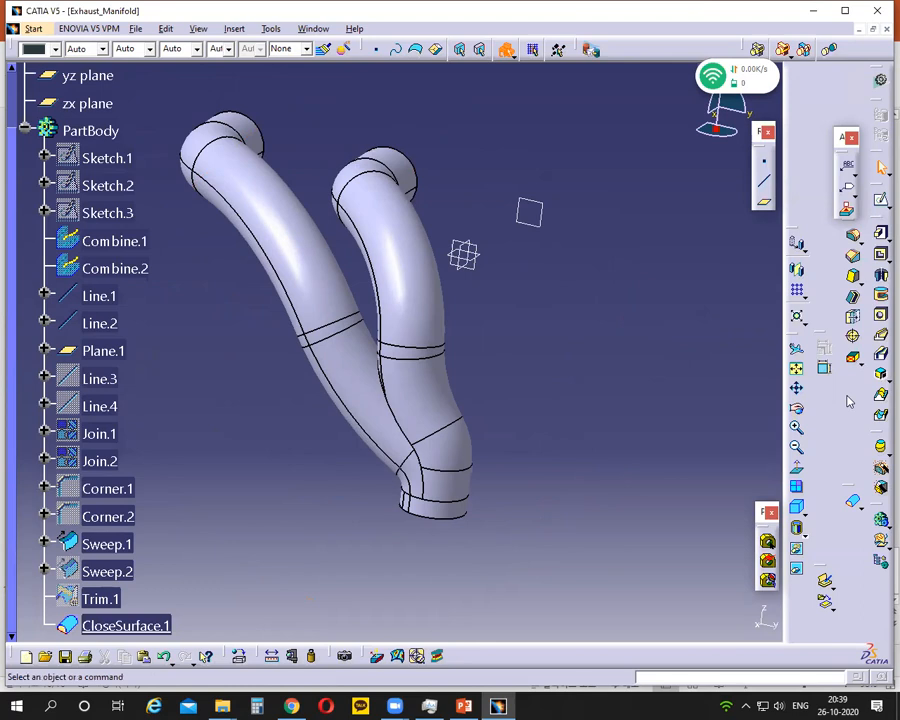
left_click(799, 276)
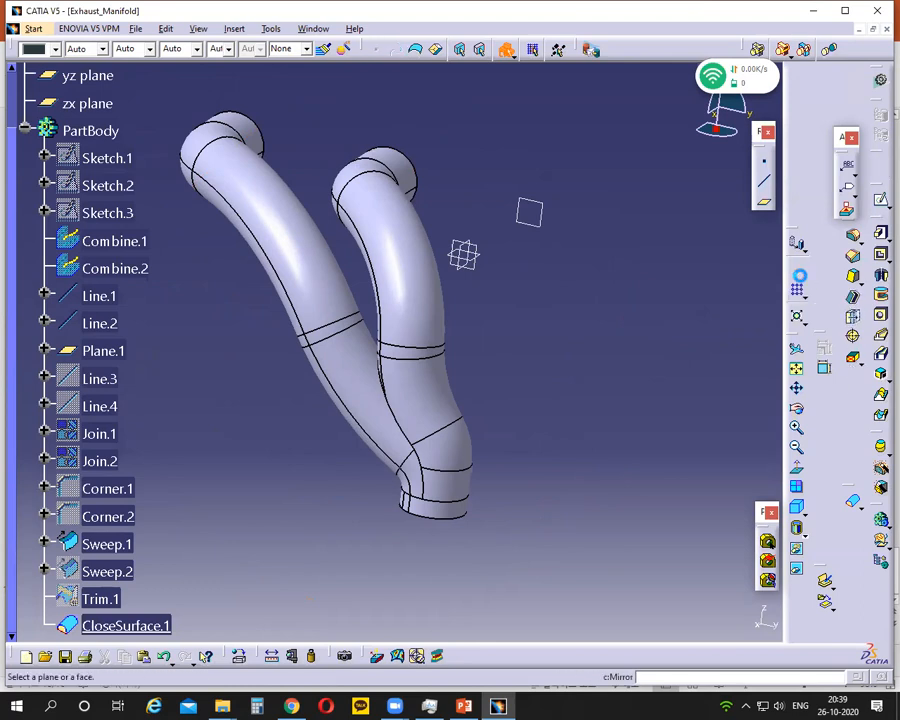
left_click(441, 389)
left_click(539, 381)
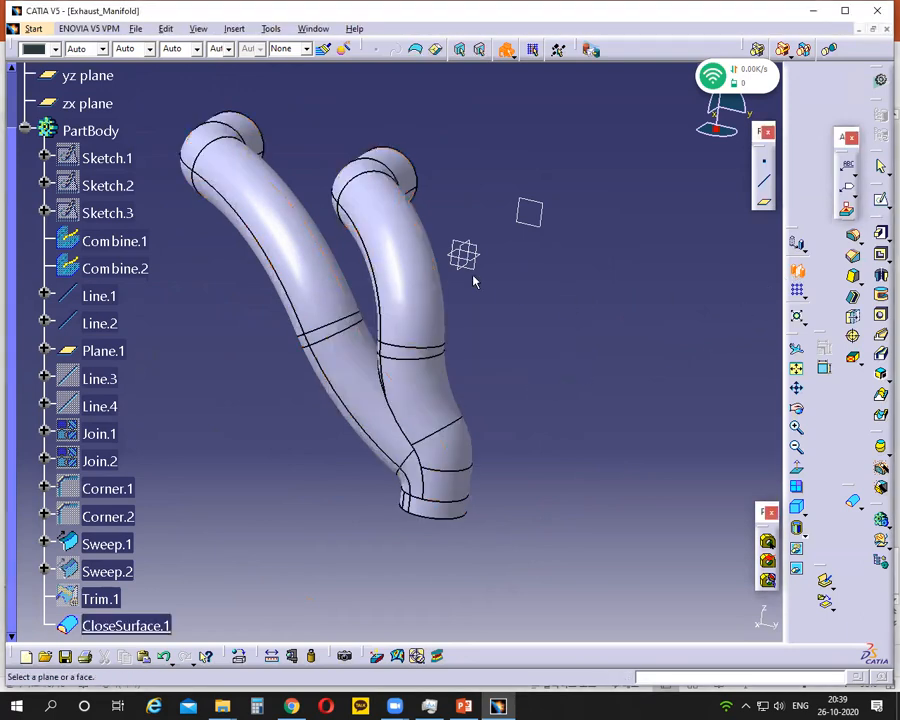
scroll(77, 527, "down", 2)
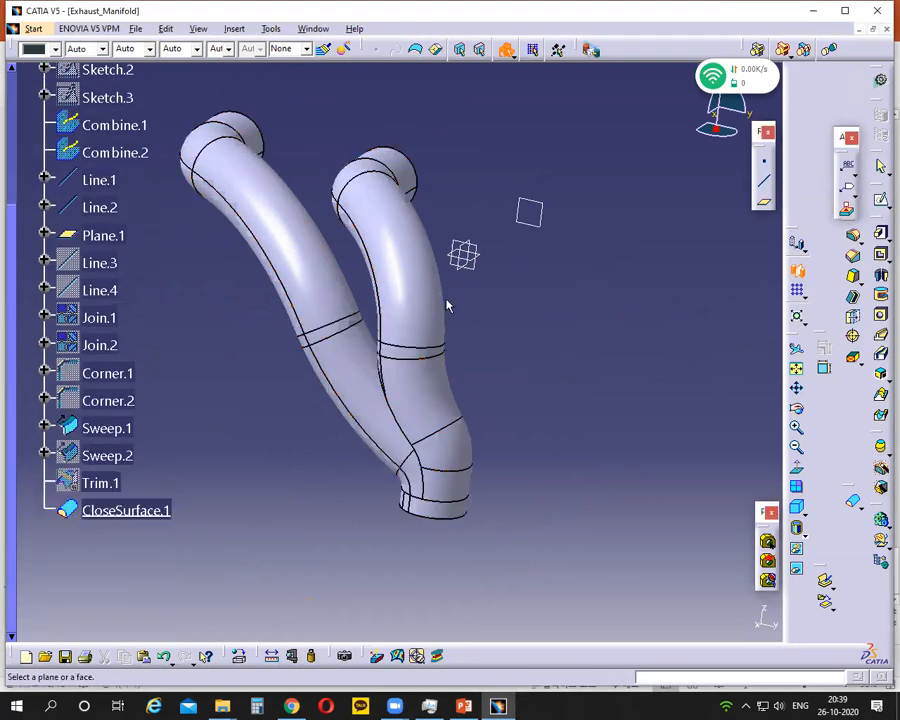
left_click(460, 268)
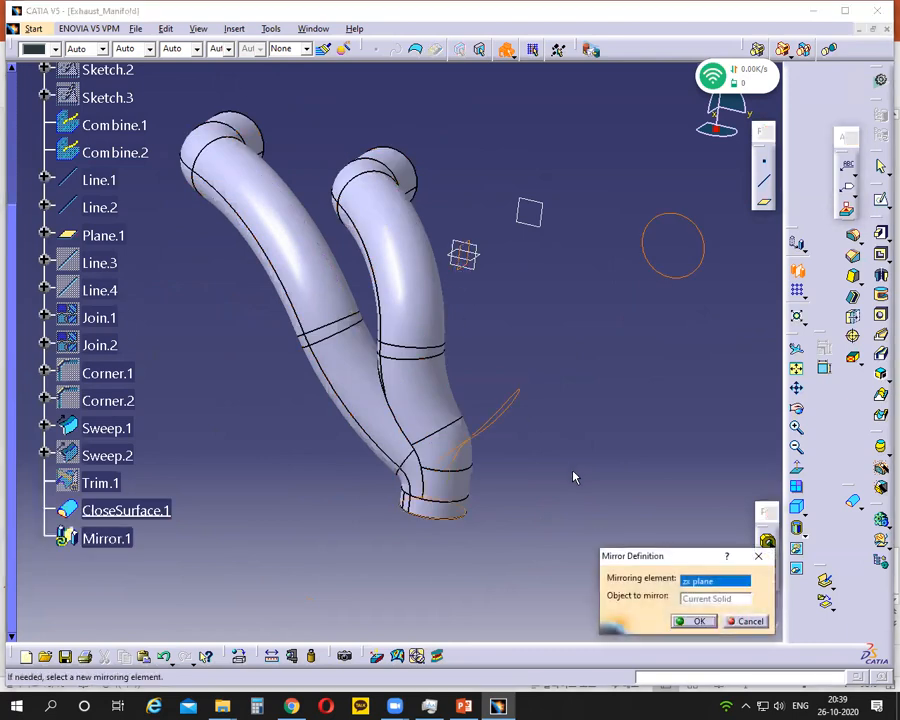
left_click_drag(658, 547, 586, 339)
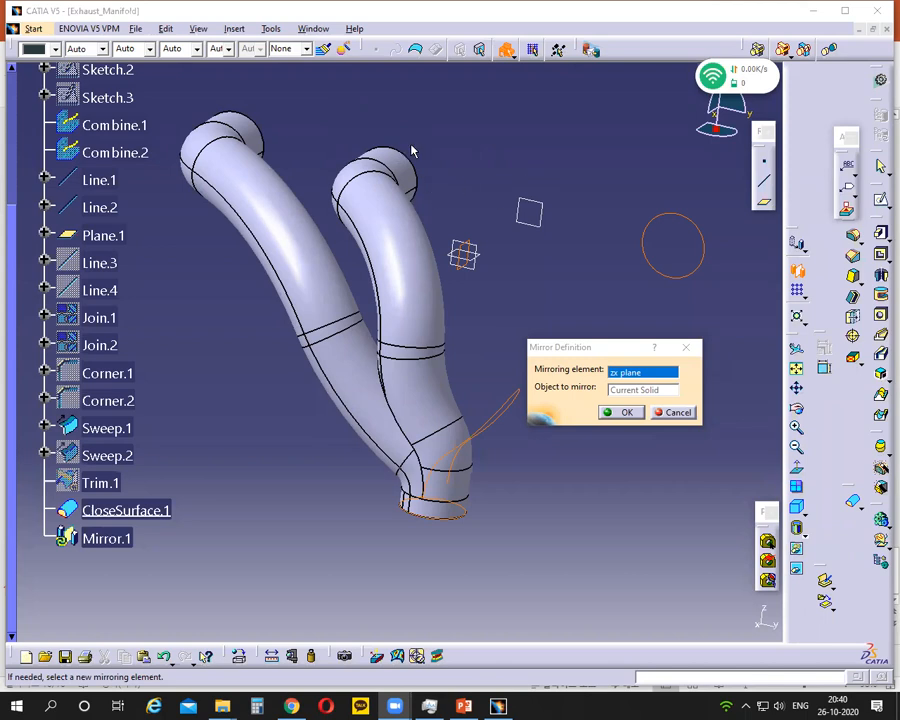
left_click(614, 413)
middle_click_drag(663, 433, 368, 424)
scroll(368, 424, "up", 1)
middle_click_drag(563, 405, 670, 412)
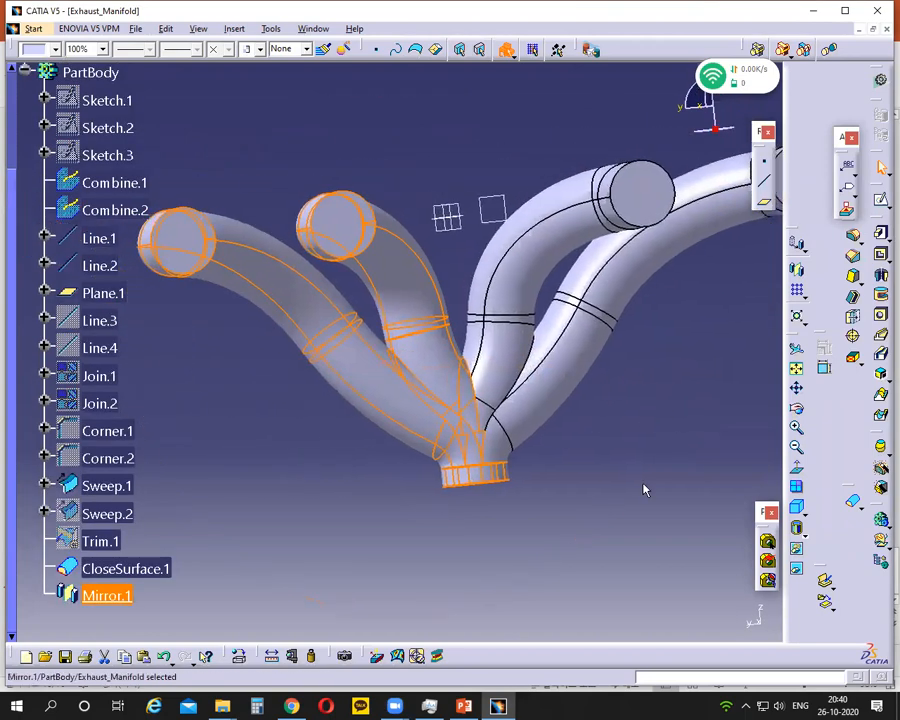
left_click(641, 461)
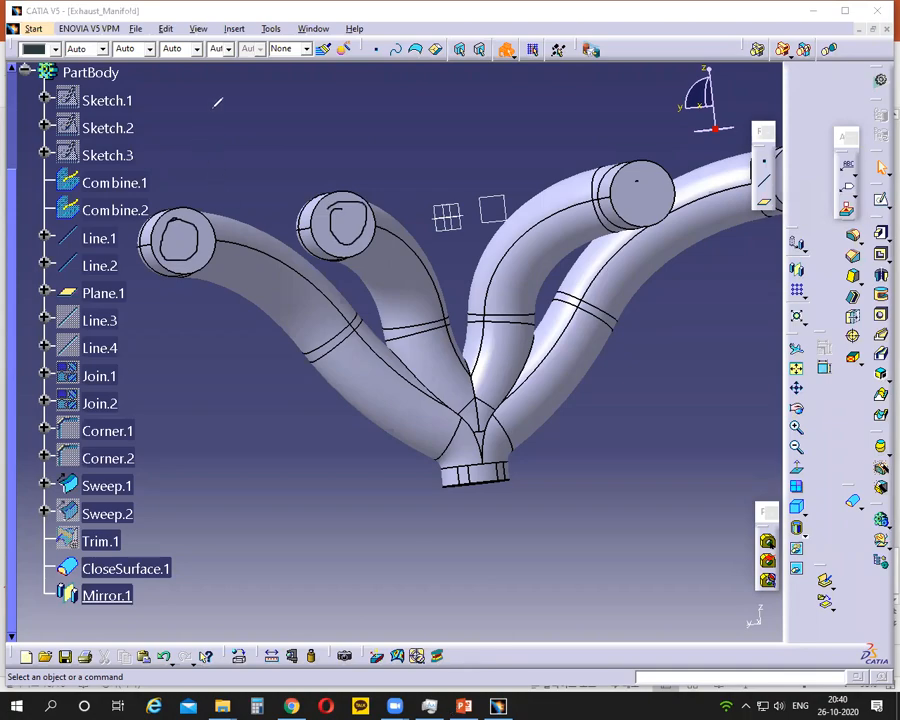
Step: Compare the pipe end faces of the mirrored solid with the dimensioned manifold drawing in PowerPoint, returning to CATIA
left_click(464, 706)
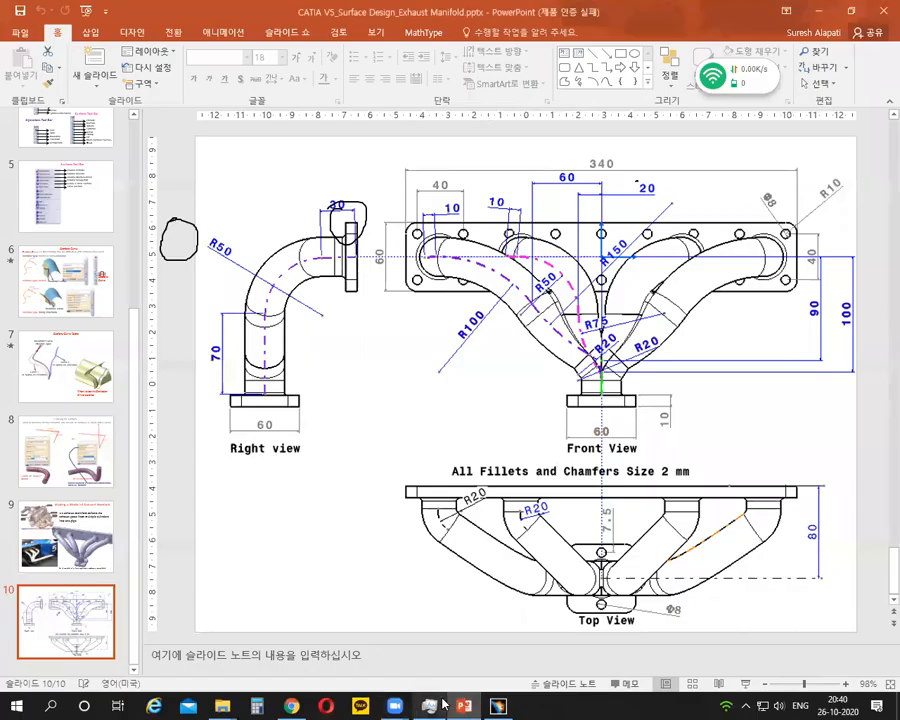
left_click(498, 706)
scroll(688, 405, "up", 1)
middle_click_drag(678, 382, 571, 398)
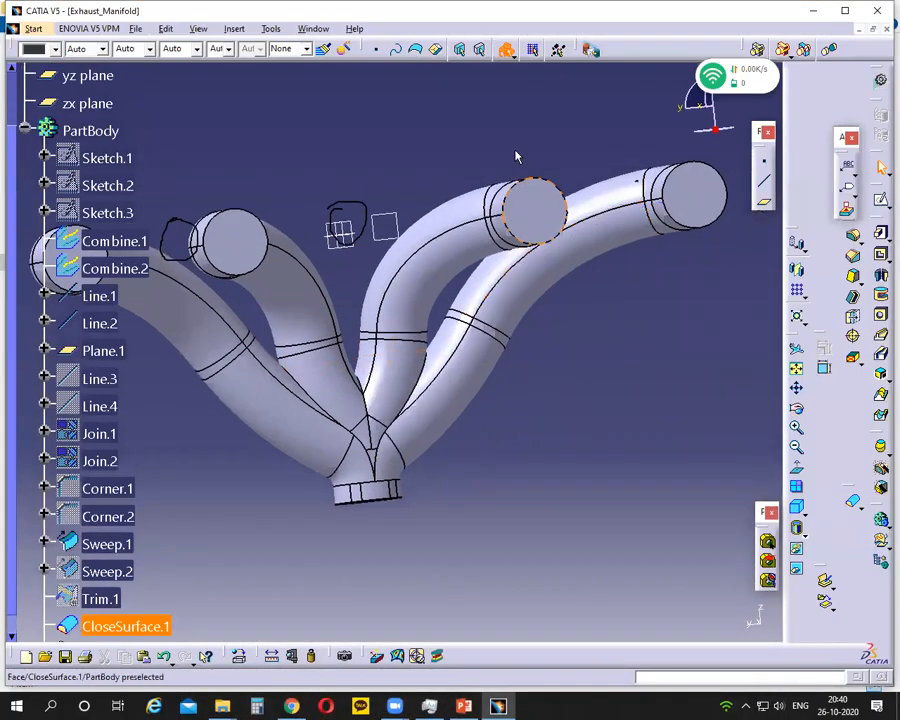
mouse_move(543, 196)
left_mouse_down()
mouse_move(540, 226)
mouse_move(548, 203)
left_mouse_up()
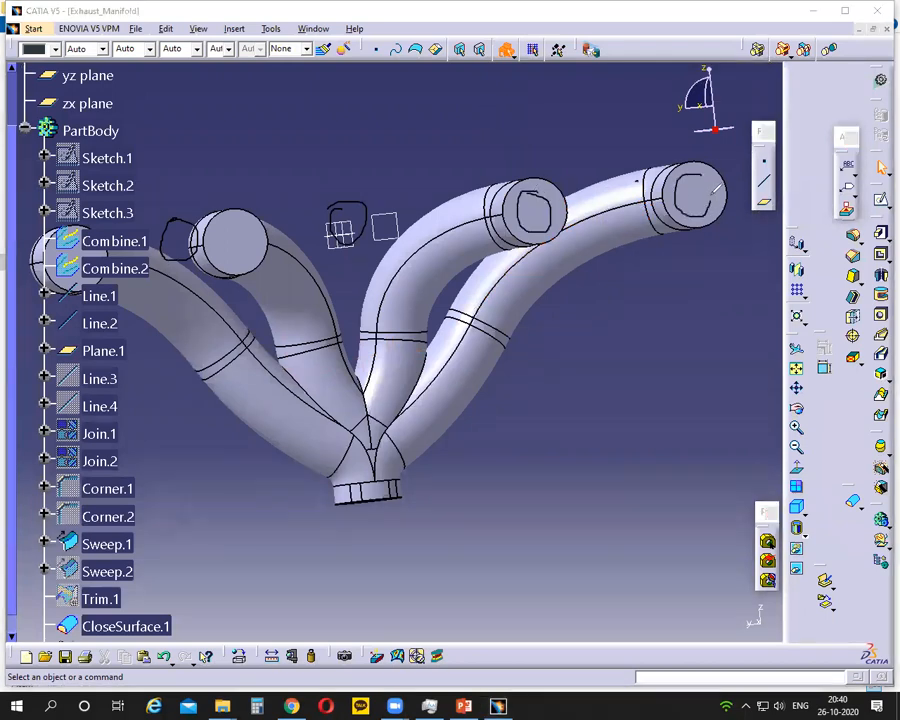
left_click(625, 117)
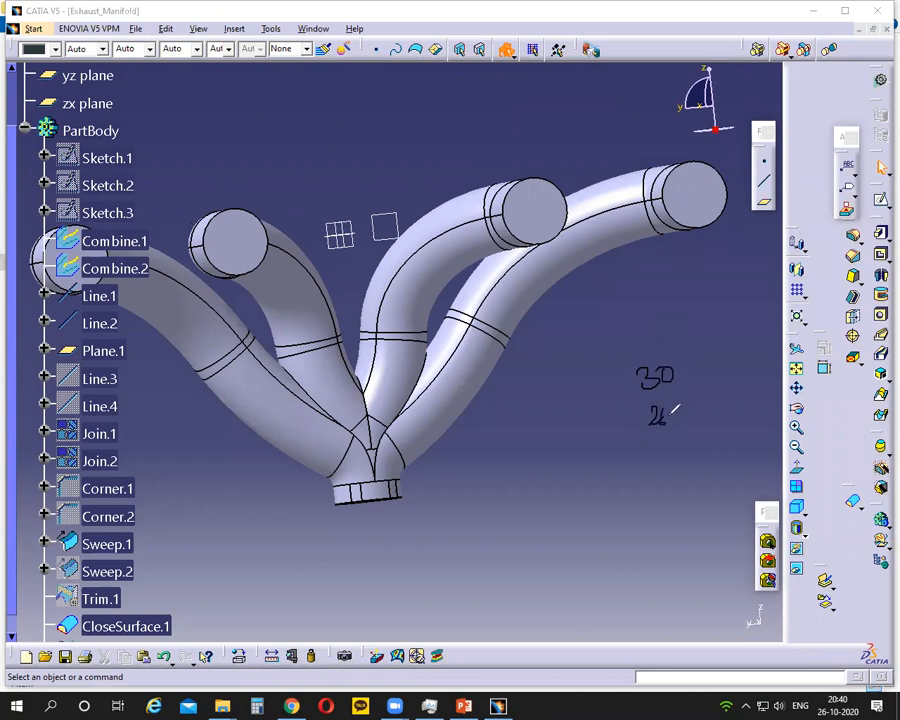
left_click_drag(641, 356, 687, 365)
left_click_drag(663, 405, 682, 404)
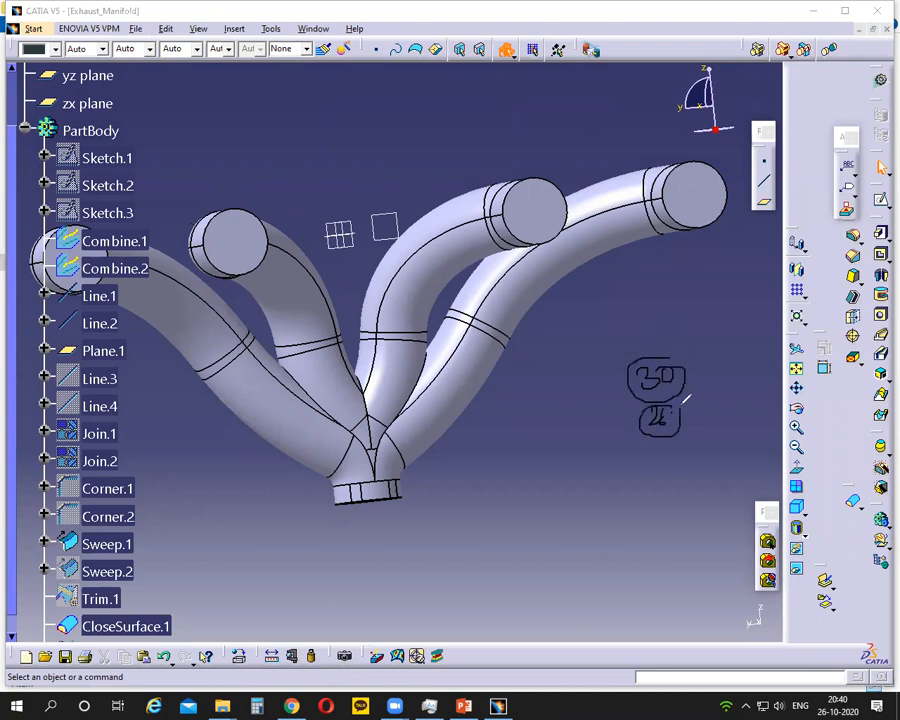
left_click(630, 100)
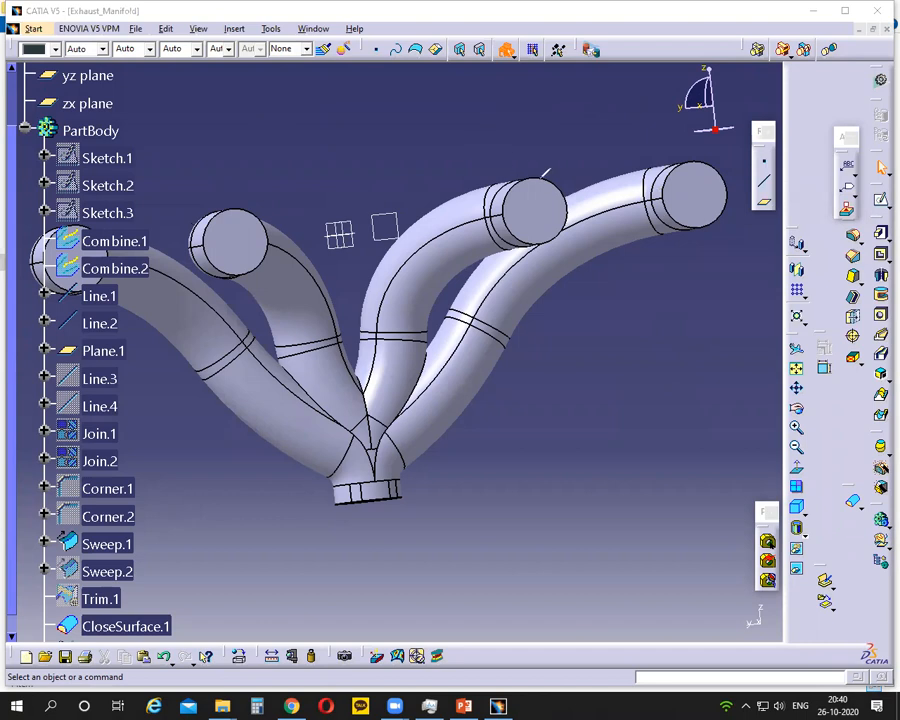
Step: Inspect the end faces of the four pipe branches on the original and mirrored halves
middle_click_drag(296, 172, 400, 148)
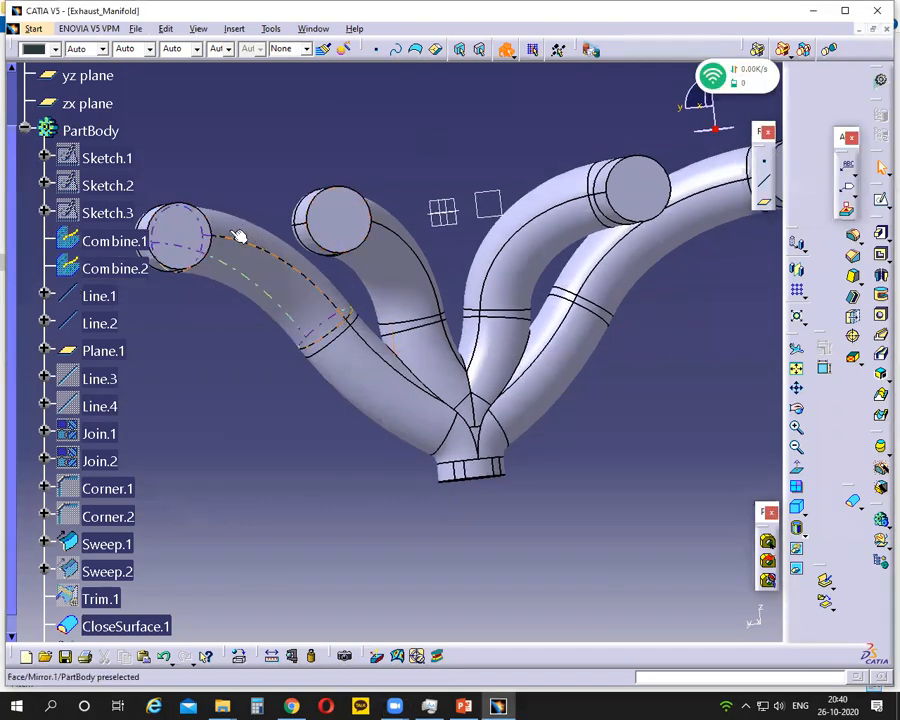
left_click(190, 230)
left_click(353, 217)
left_click(640, 195)
middle_click_drag(725, 279, 624, 300)
left_click(693, 202)
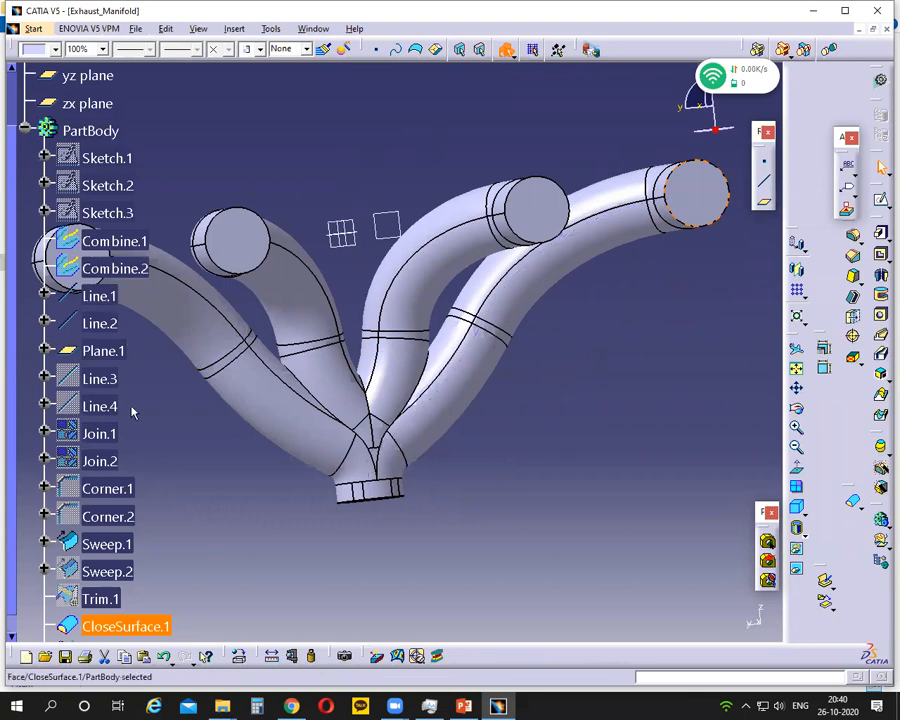
scroll(137, 414, "down", 3)
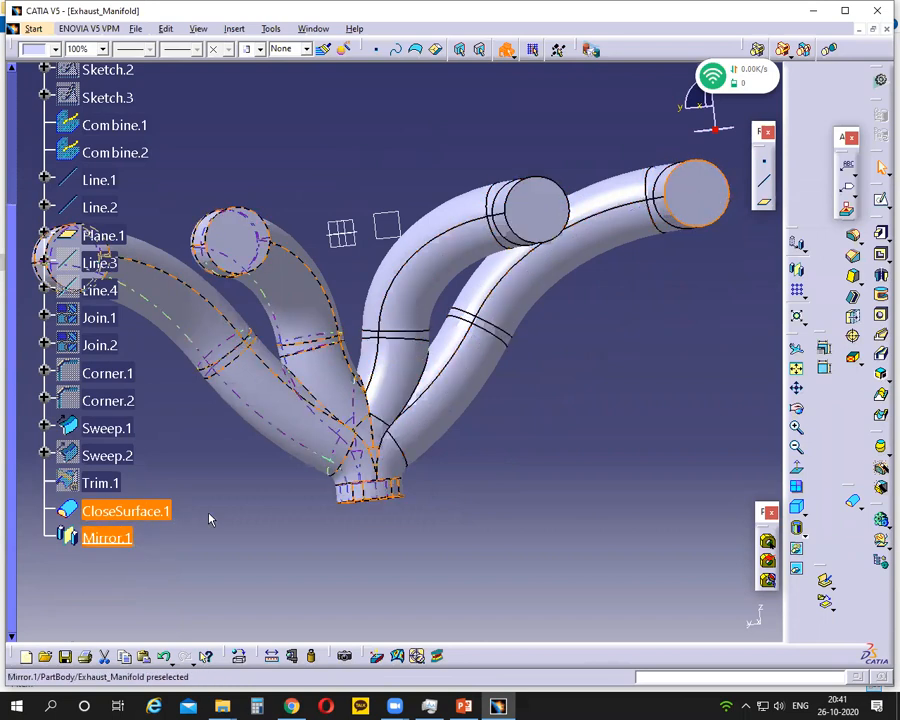
Step: Consult the front, right and top views on the PowerPoint drawing slide again and return to CATIA
left_click(463, 706)
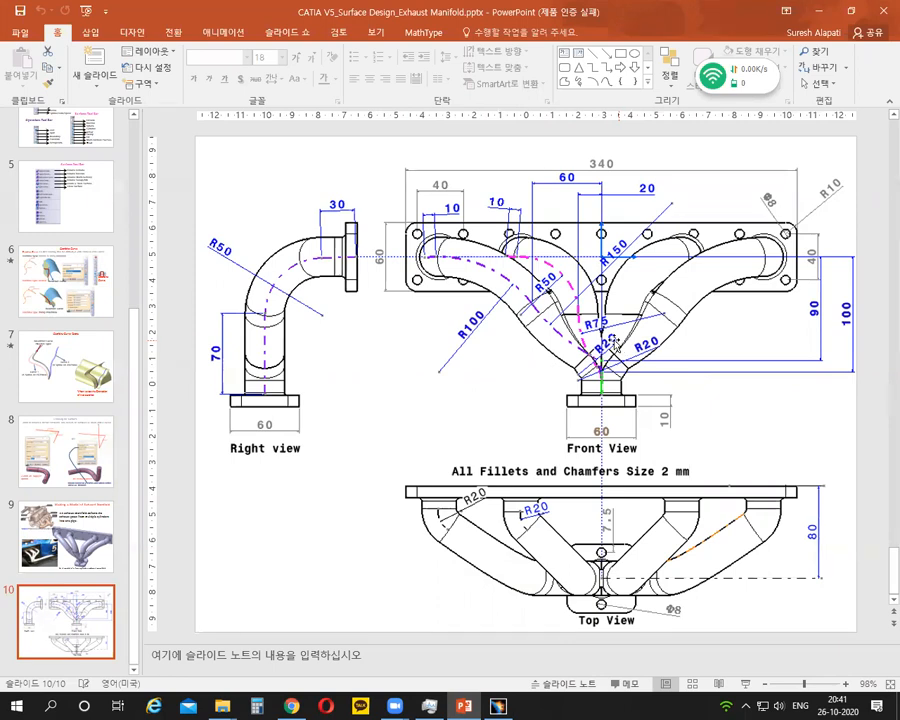
left_click(497, 706)
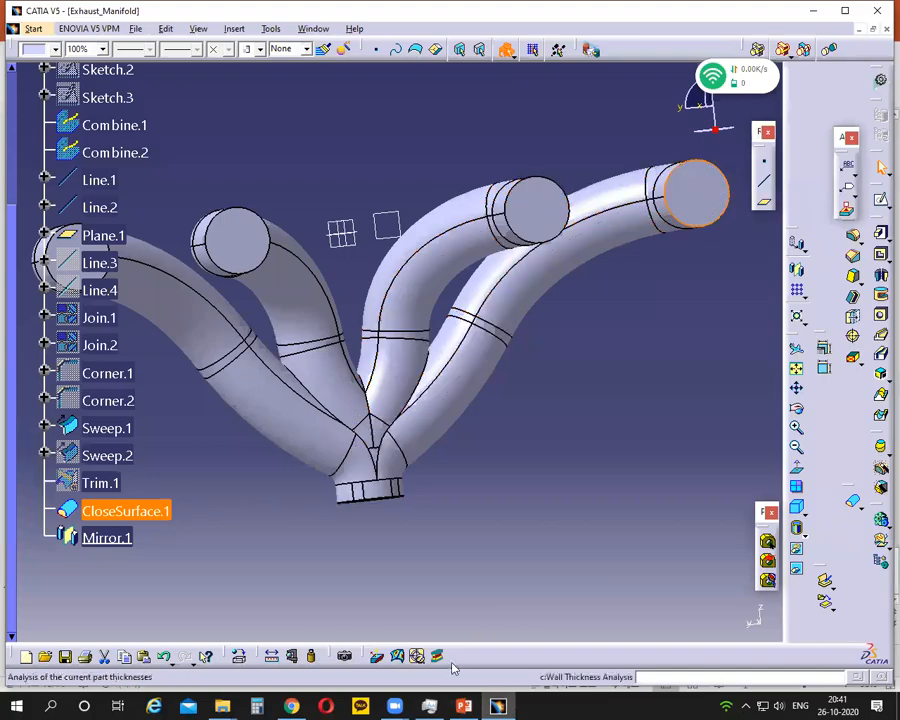
left_click(463, 706)
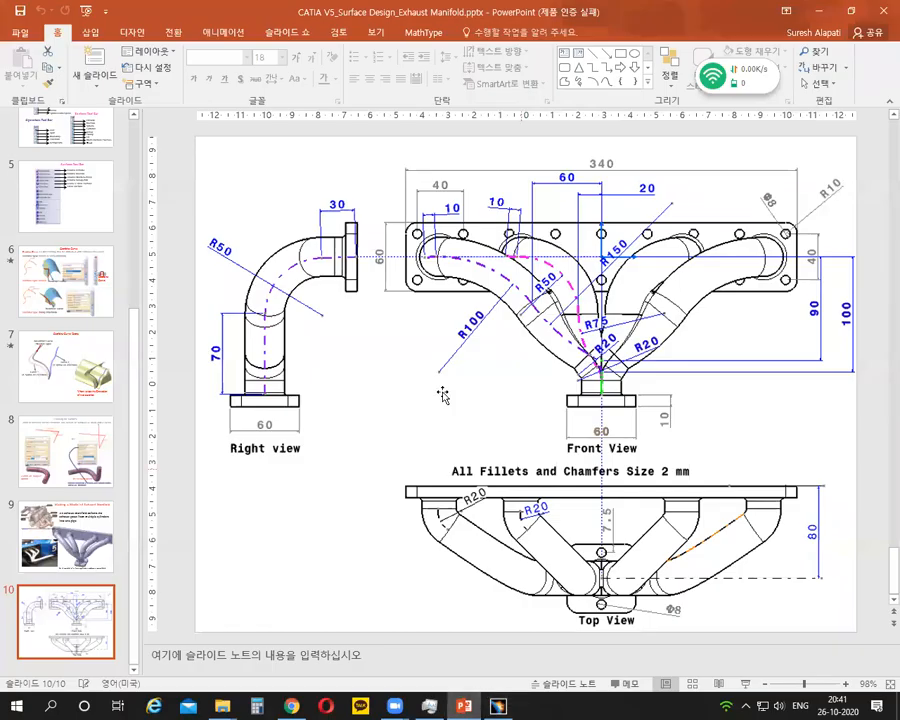
left_click(465, 706)
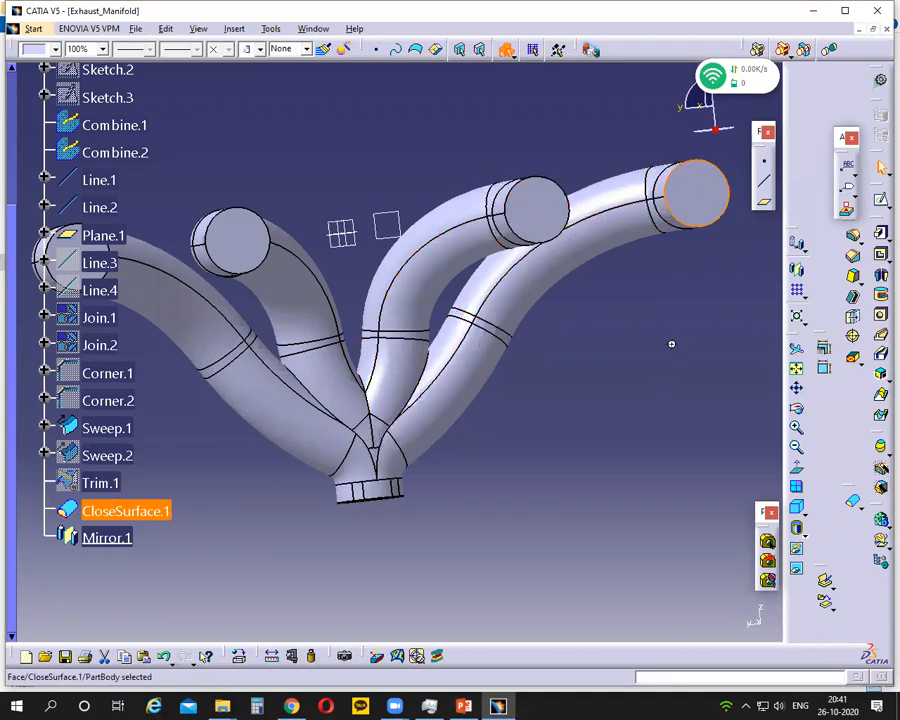
Step: Start a Shell on the mirrored solid and choose the four branch end faces and the common outlet face for removal
middle_click_drag(671, 344, 711, 327)
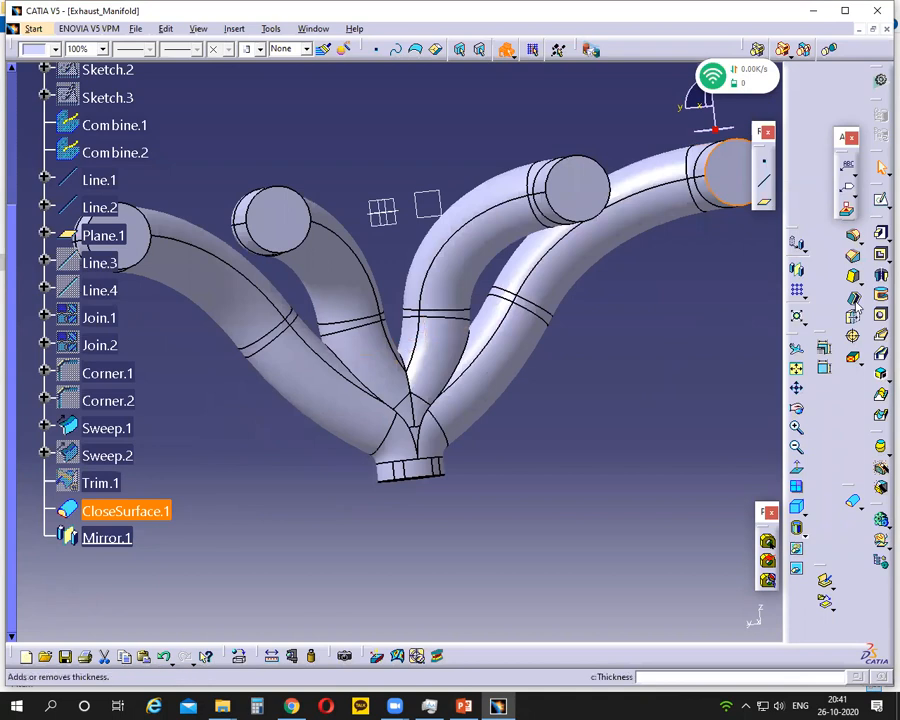
middle_click_drag(617, 353, 617, 390, "ctrl")
left_click(623, 376)
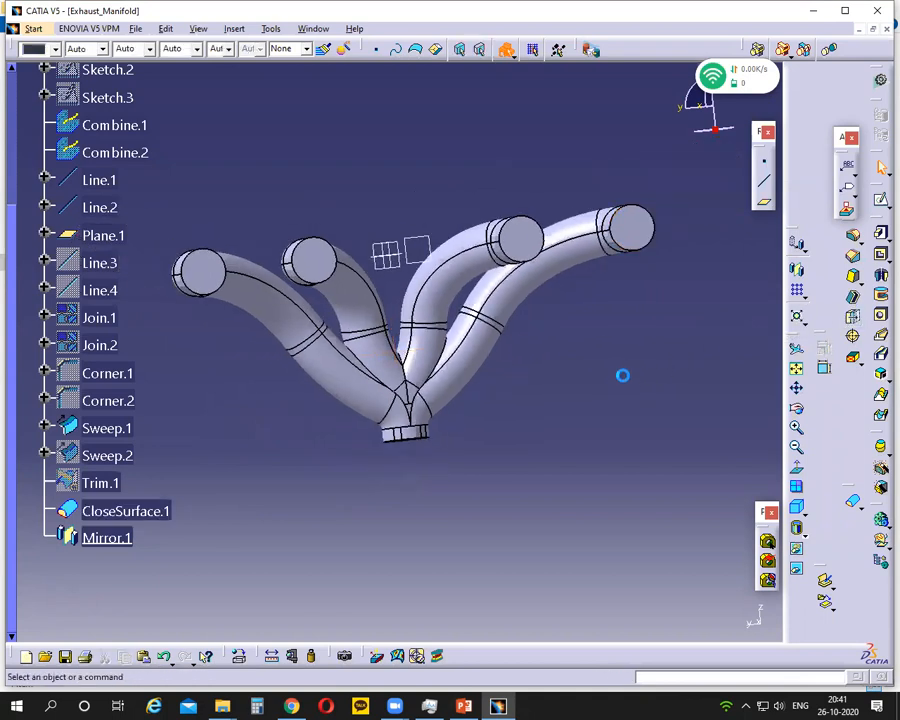
left_click(853, 297)
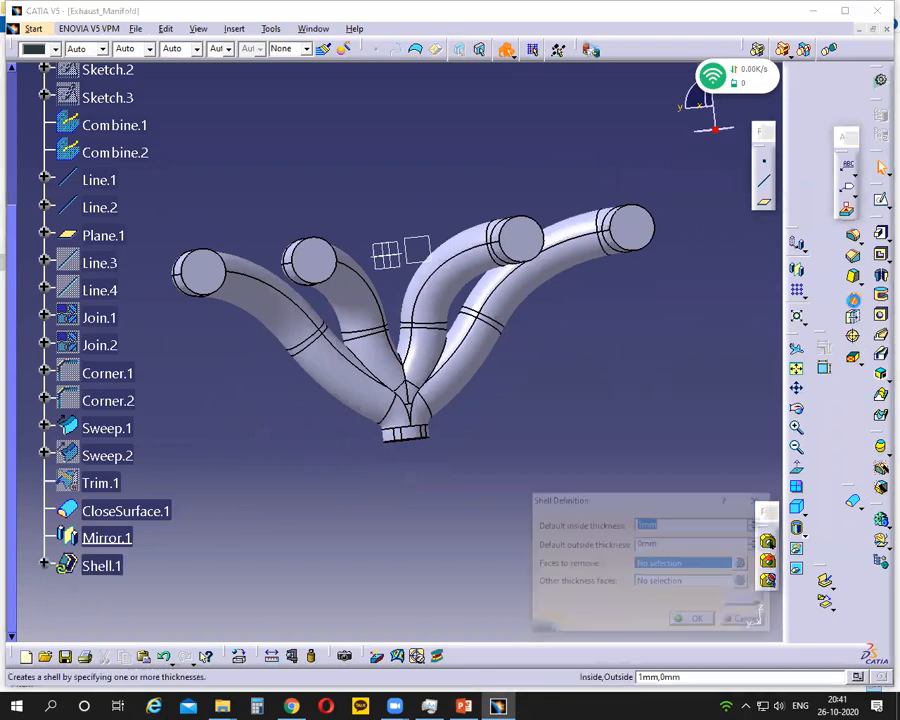
left_click(522, 238)
left_click(312, 260)
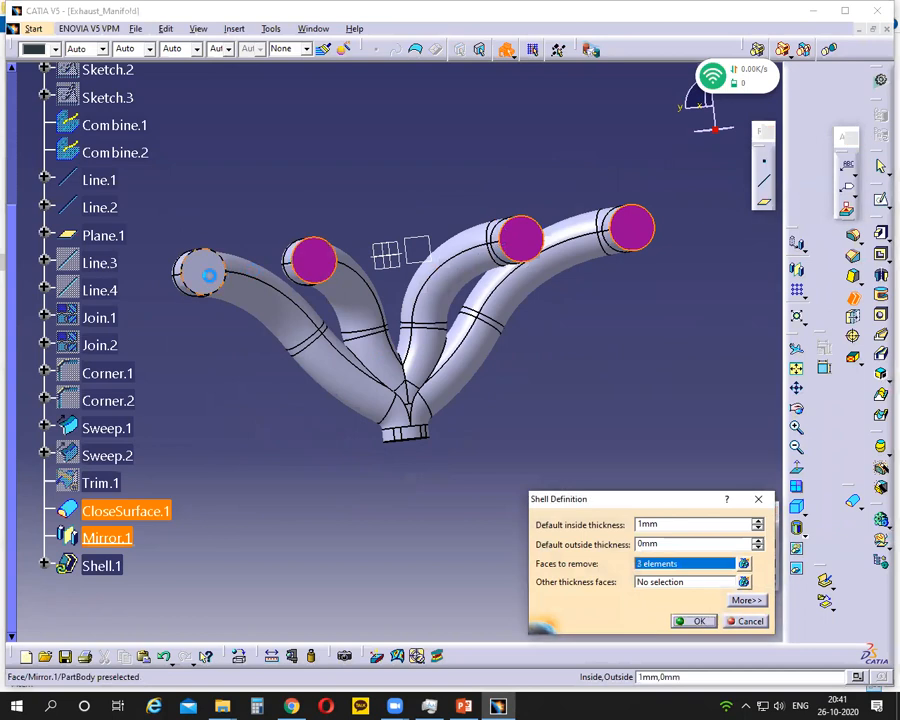
left_click(208, 274)
middle_click_drag(208, 274, 421, 427)
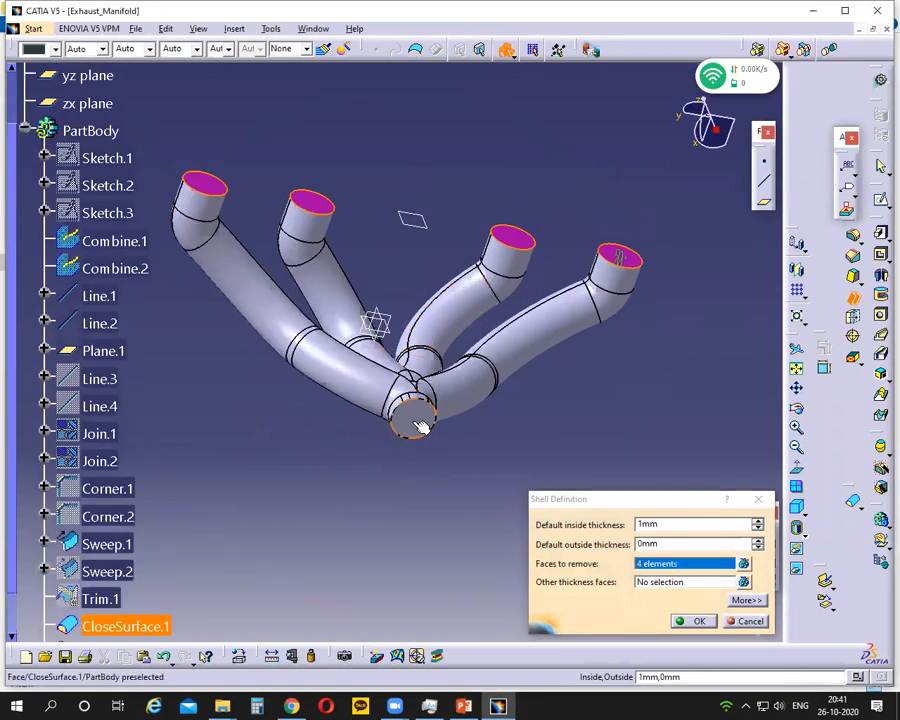
left_click(413, 420)
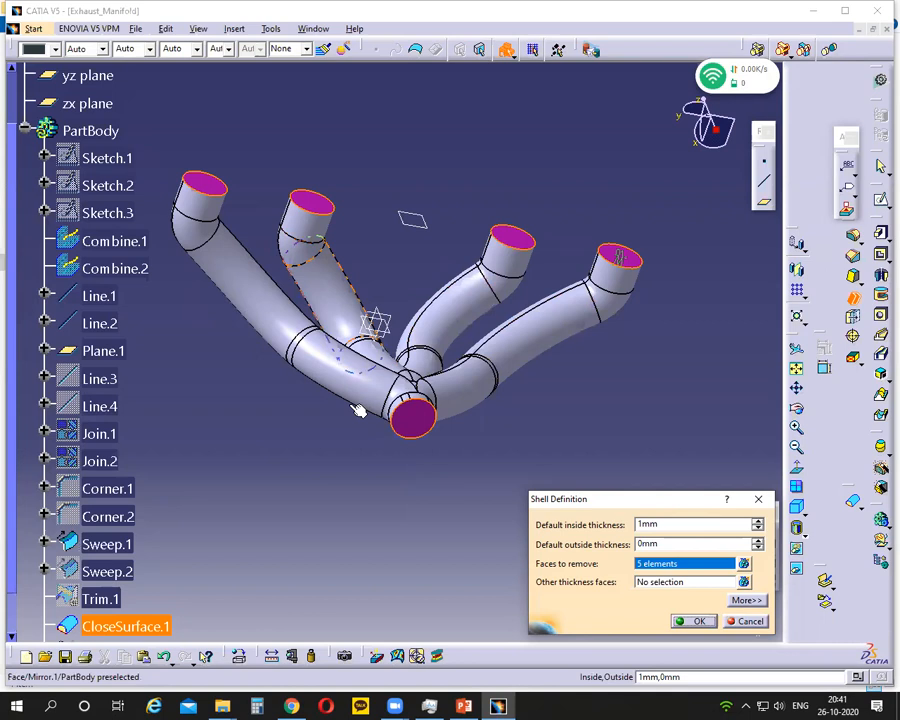
Step: Set the shell's default inside thickness to 2 mm and create the hollow manifold pipes
double_click(668, 525)
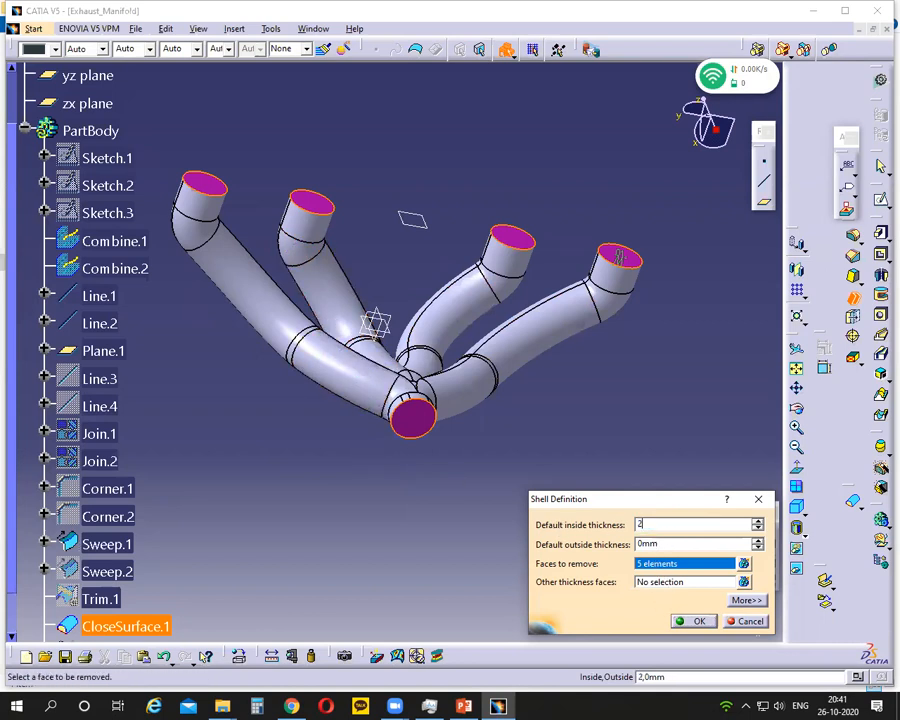
left_click_drag(656, 505, 624, 387)
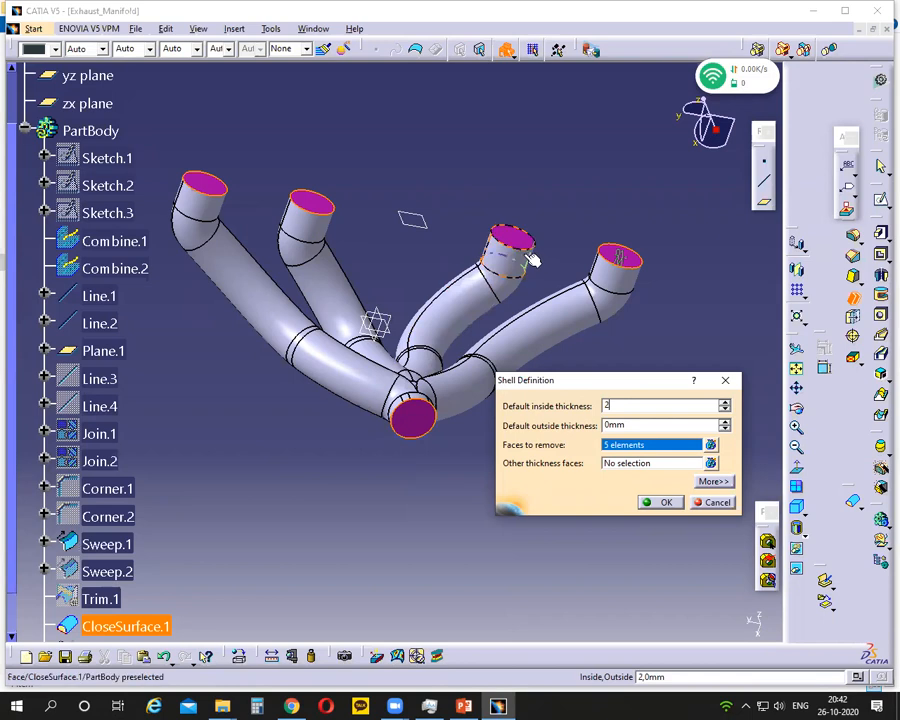
left_click(660, 505)
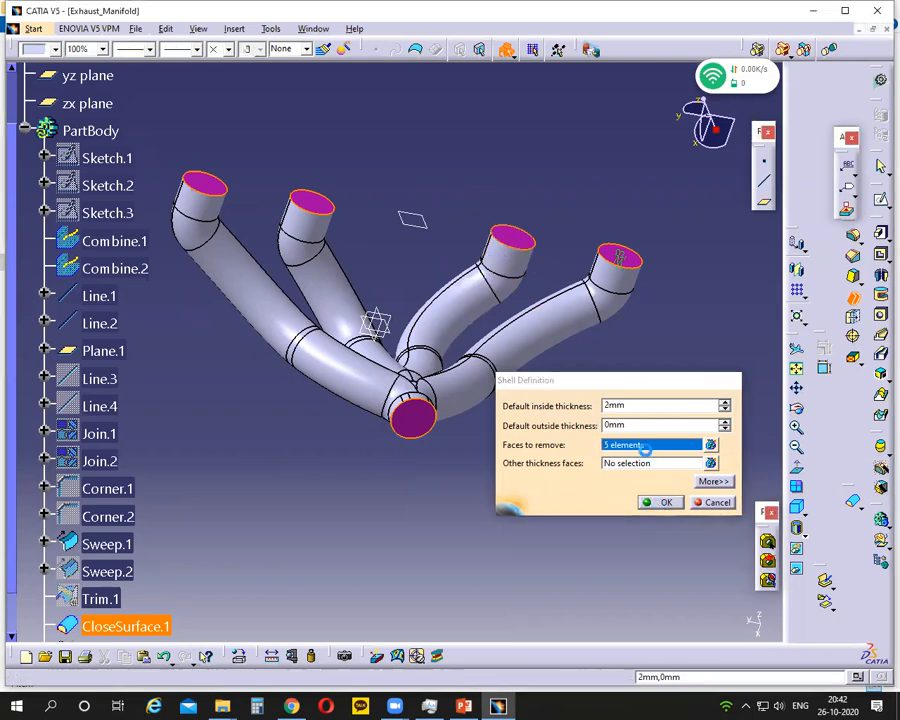
left_click(601, 455)
middle_click_drag(599, 446, 526, 555)
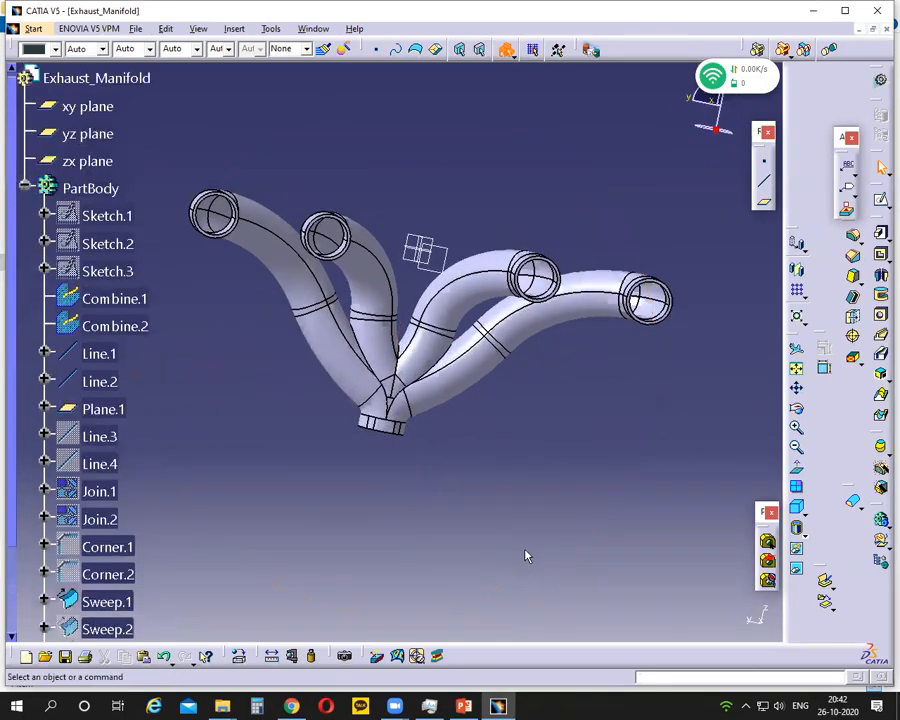
Step: Check the PowerPoint drawing and examine the shelled manifold's open outlet end back in CATIA
left_click(464, 706)
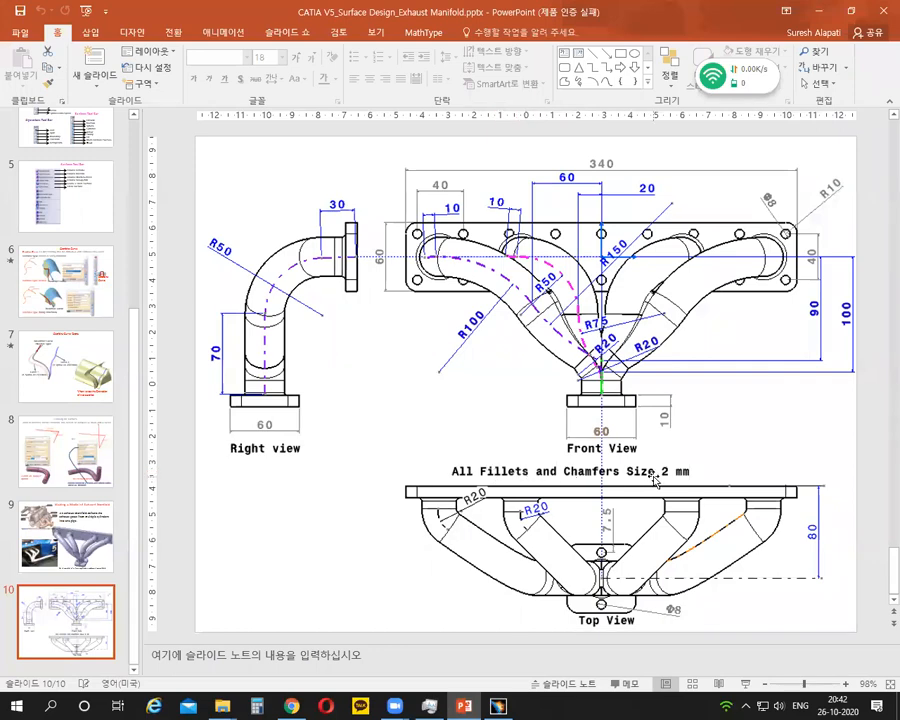
mouse_move(498, 706)
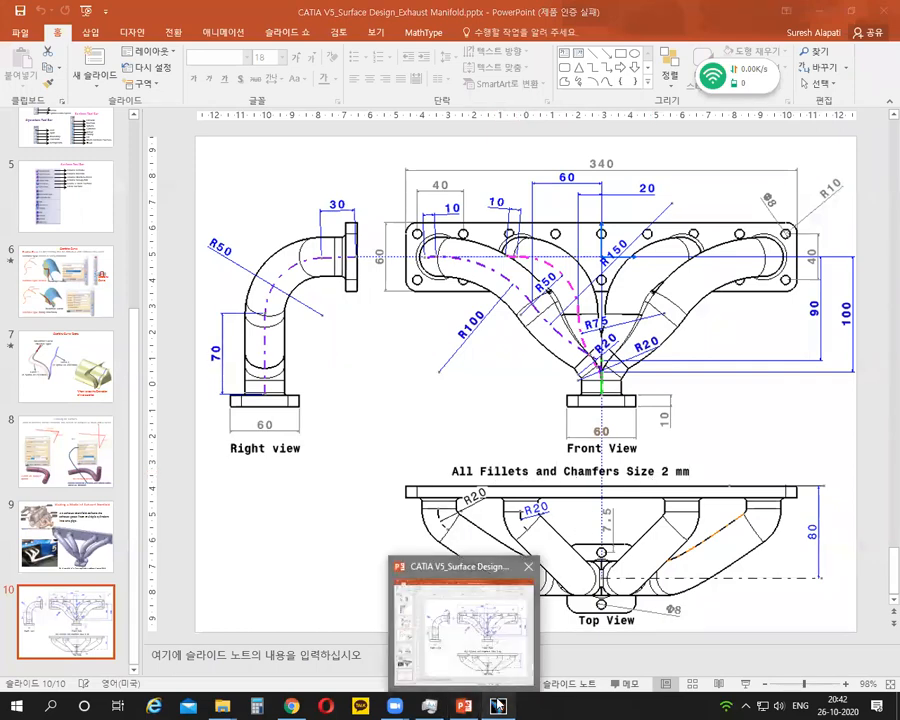
left_click(462, 655)
middle_click_drag(447, 480, 400, 405)
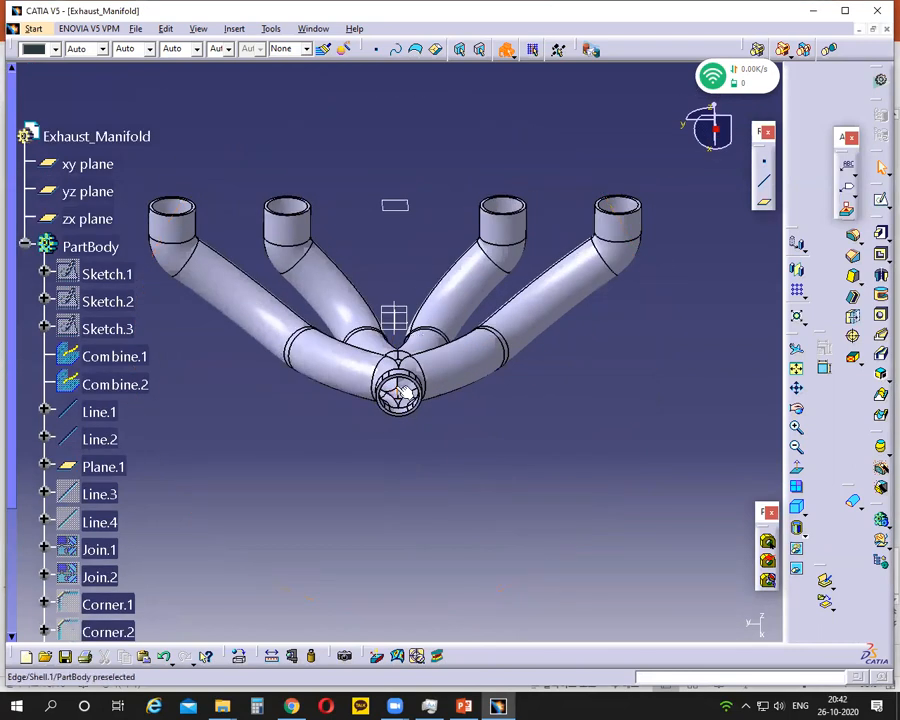
left_click(399, 389)
left_click(596, 455)
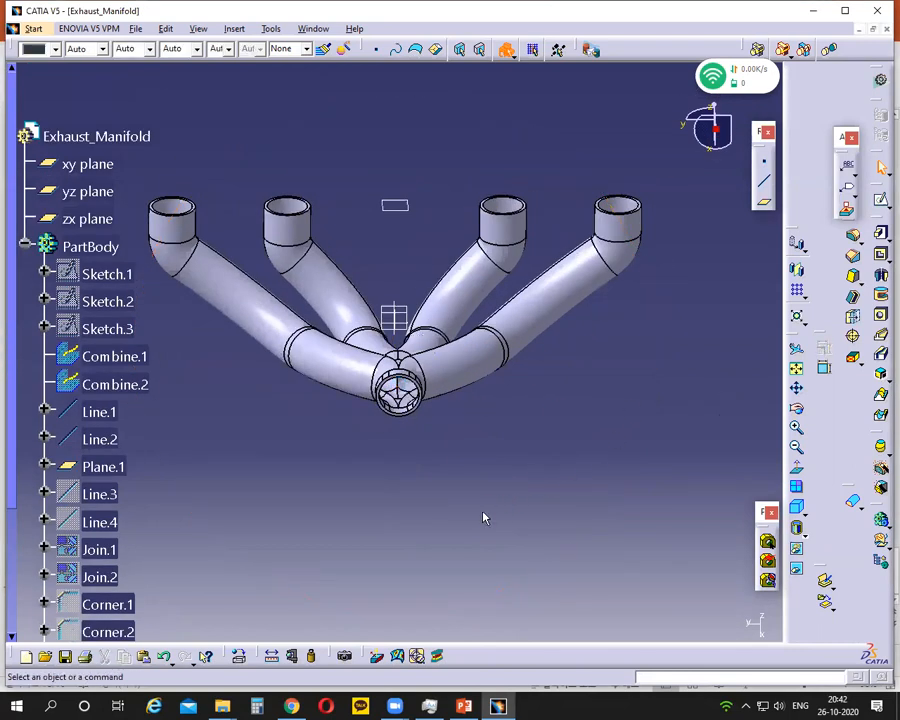
Step: Apply a 2 mm edge fillet to the inner junction edge seen through the common outlet opening
middle_click_drag(464, 532, 456, 430)
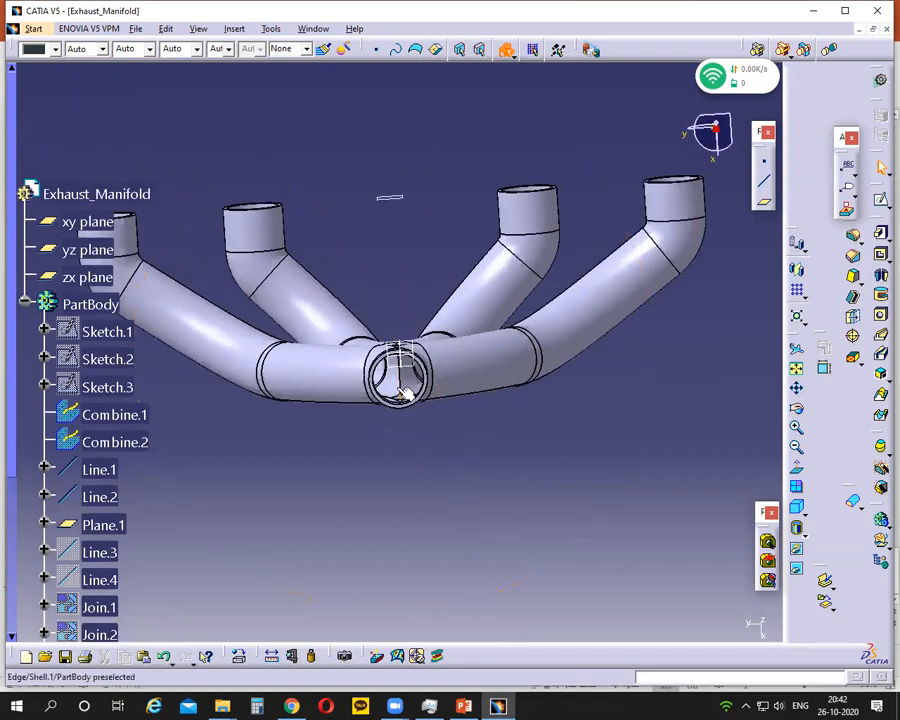
left_click(853, 235)
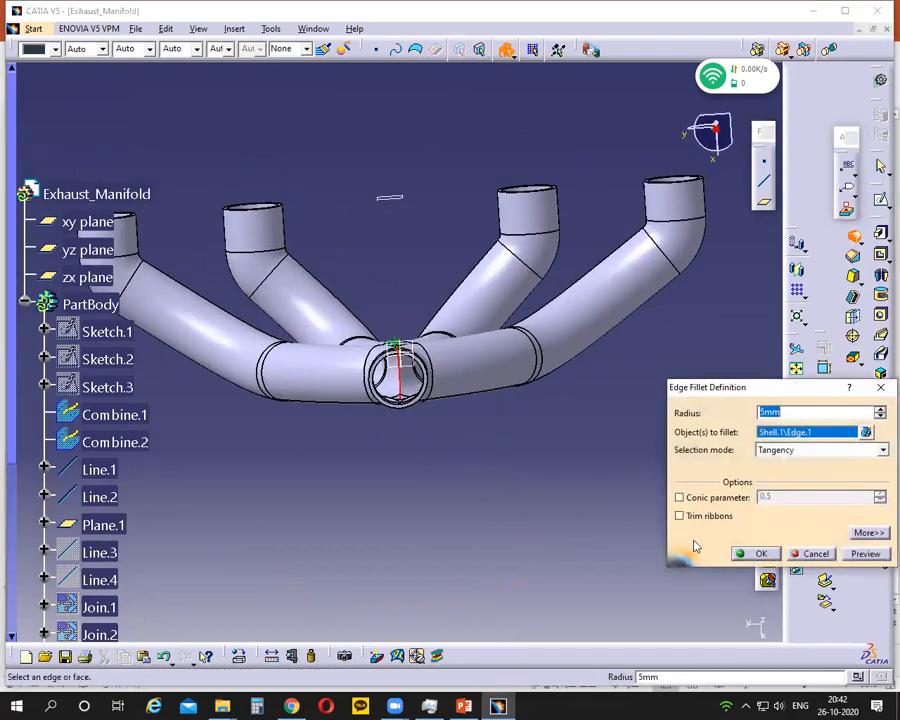
left_click(750, 553)
middle_click_drag(605, 466, 508, 655)
left_click(746, 617)
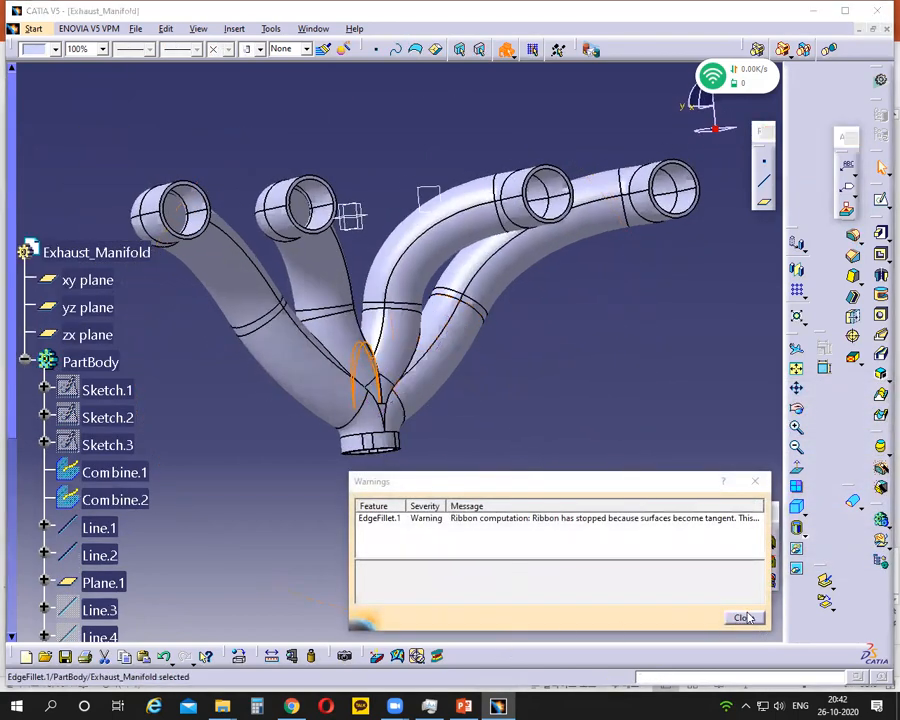
Step: Fillet the junction edge between the outer and inner branches on the mirrored side with a 2 mm radius
middle_click_drag(586, 410, 647, 514)
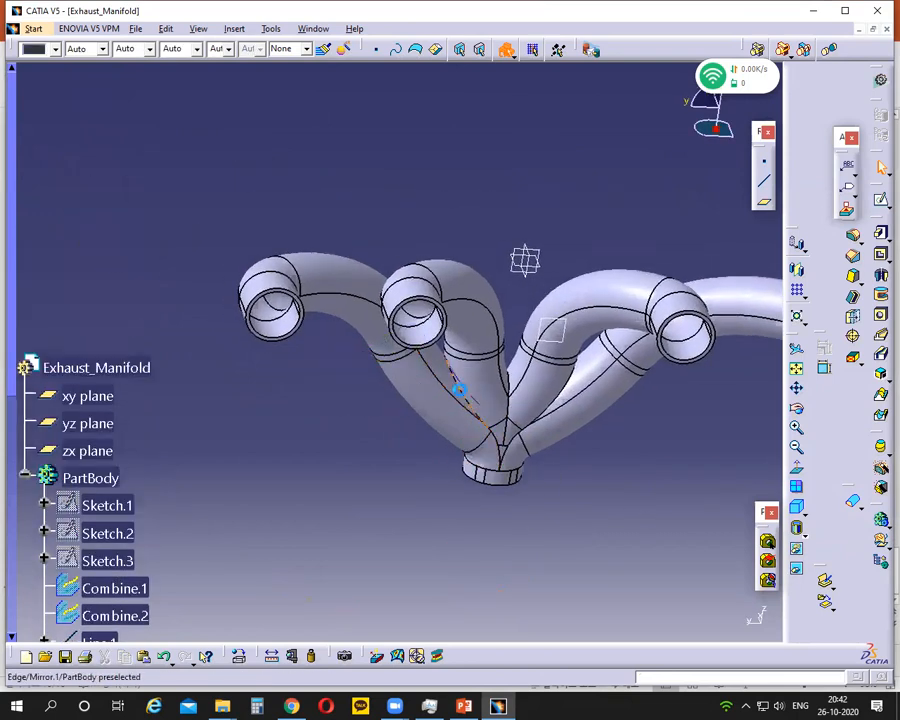
left_click(459, 390)
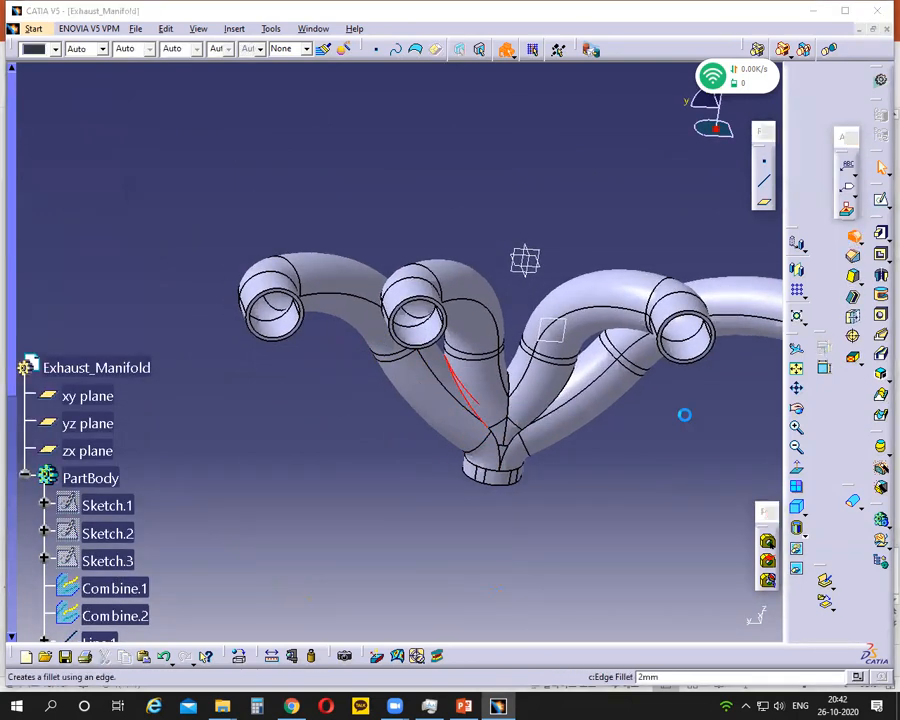
left_click(759, 555)
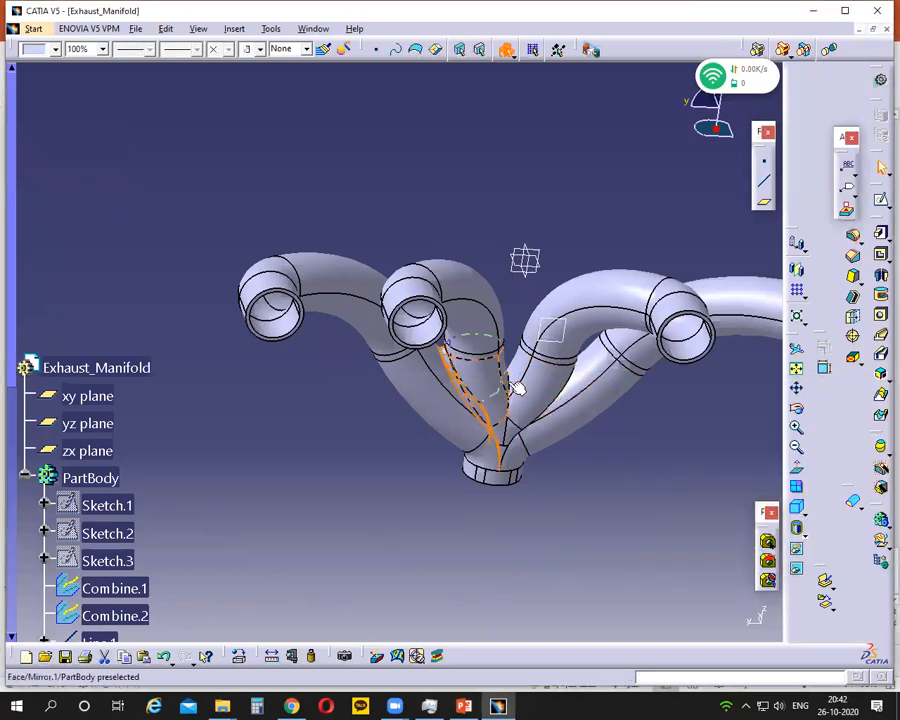
left_click(518, 392)
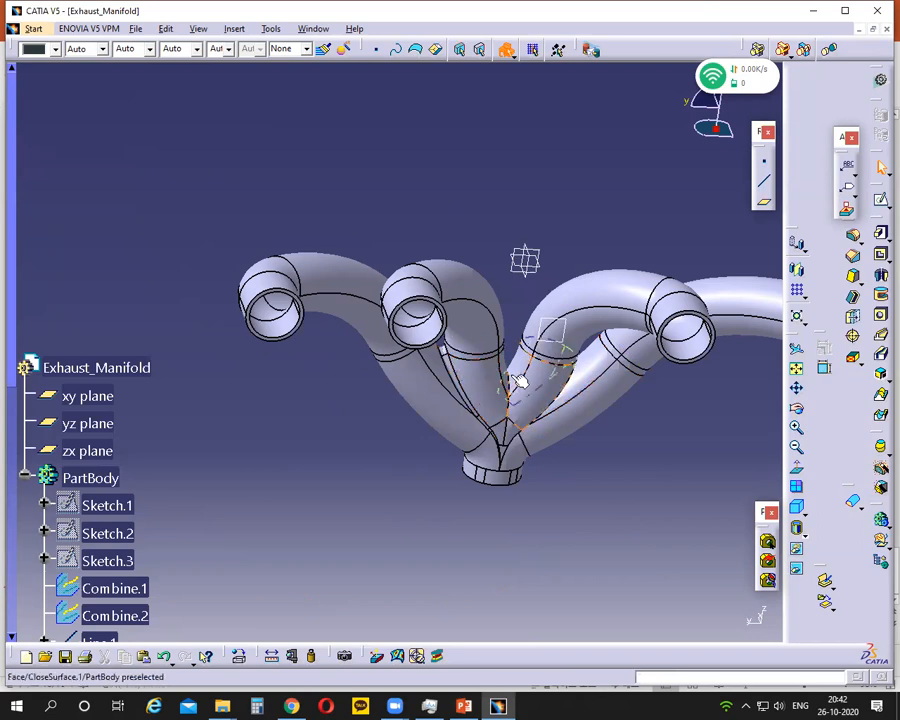
left_click(545, 584)
Step: Fillet the crotch edge where the two inner branches meet with a 2 mm radius
middle_click_drag(565, 572, 581, 442)
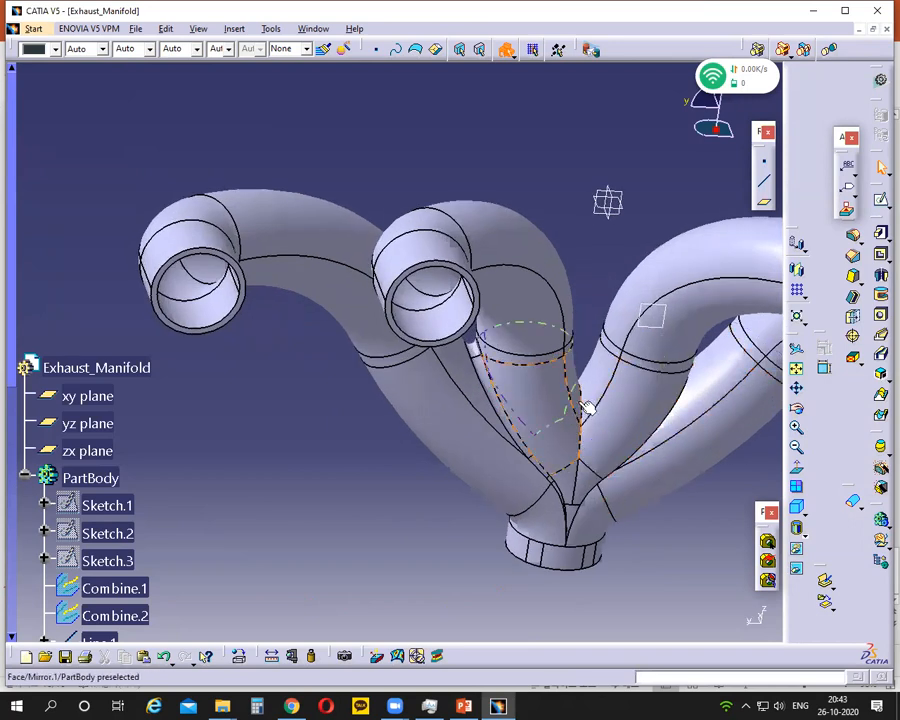
left_click(580, 400)
left_click(848, 245)
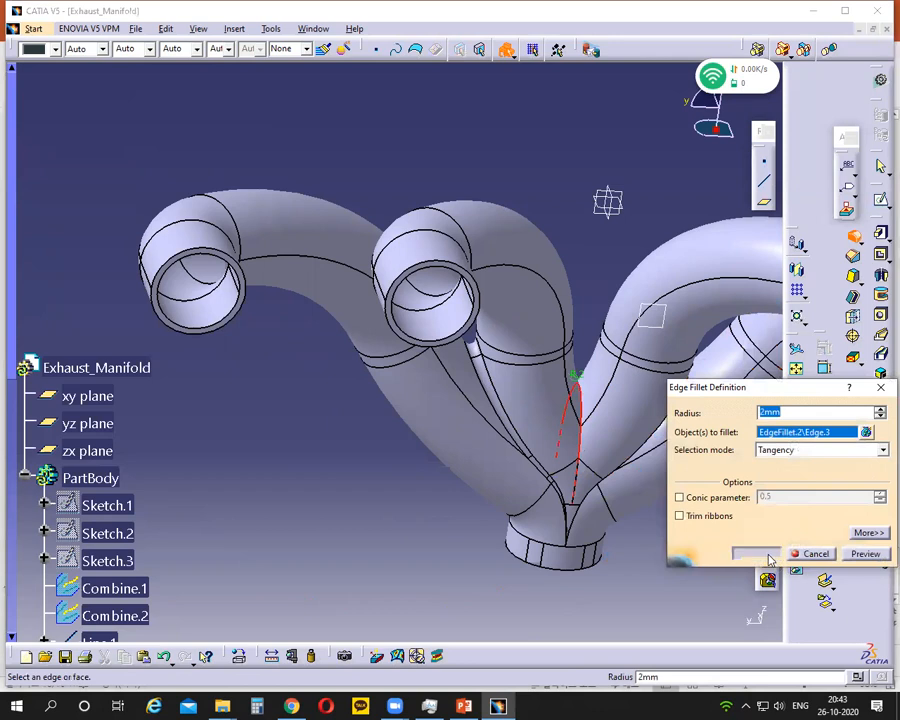
left_click(766, 554)
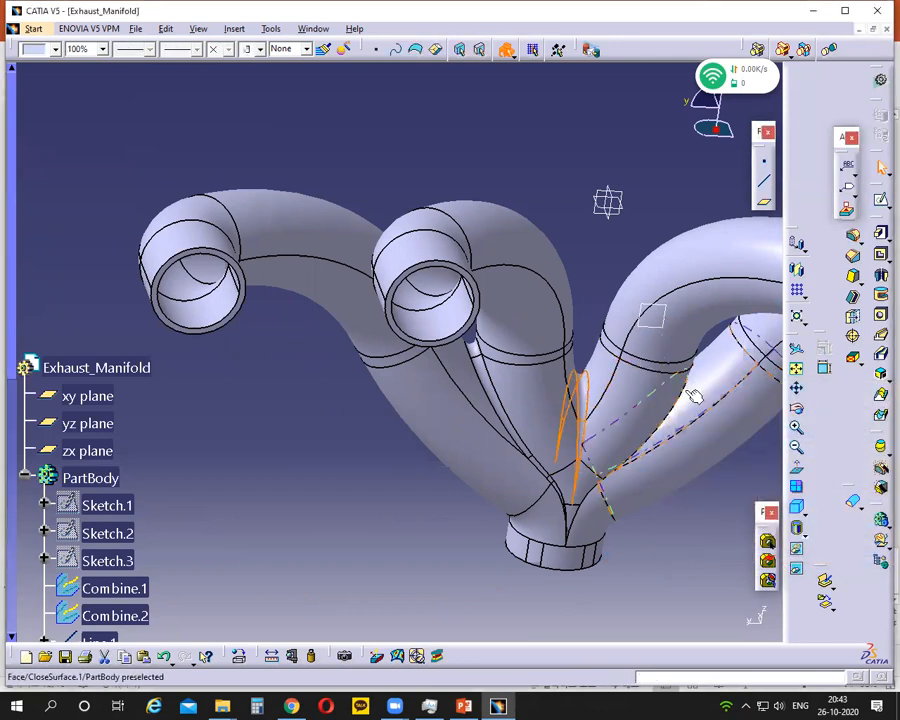
left_click(694, 530)
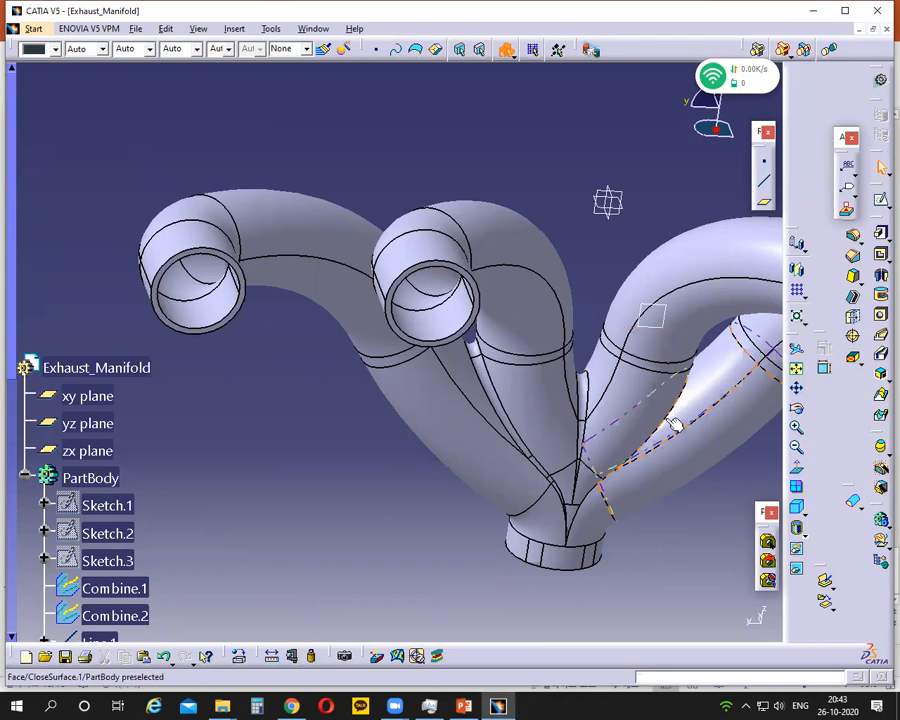
Step: Fillet the junction edge between the inner and outer branches on the original, non-mirrored side with a 2 mm radius
middle_click_drag(685, 504, 601, 380)
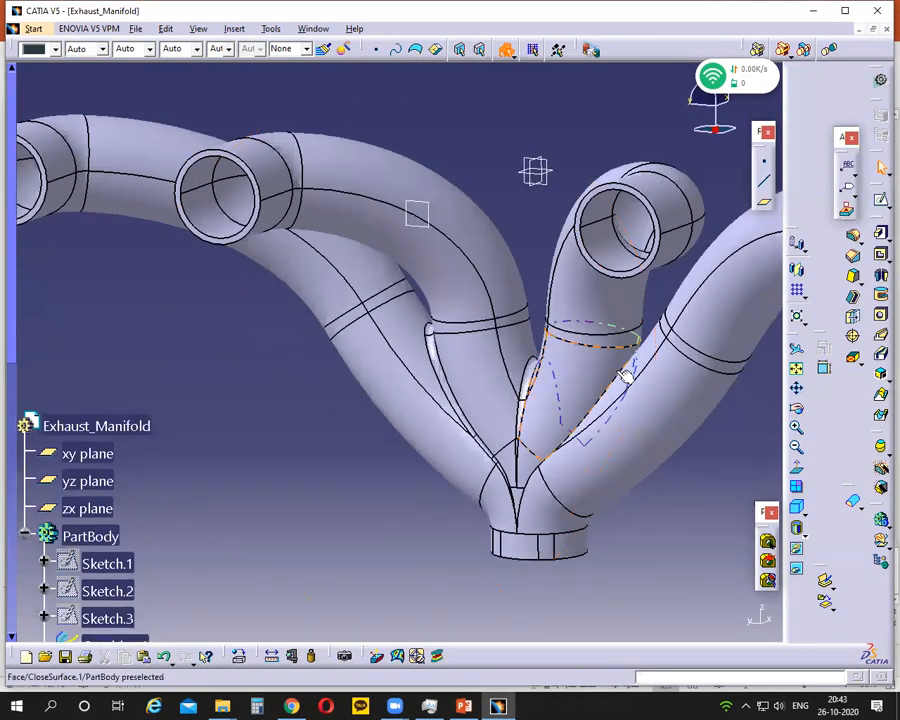
middle_click_drag(624, 413, 518, 434)
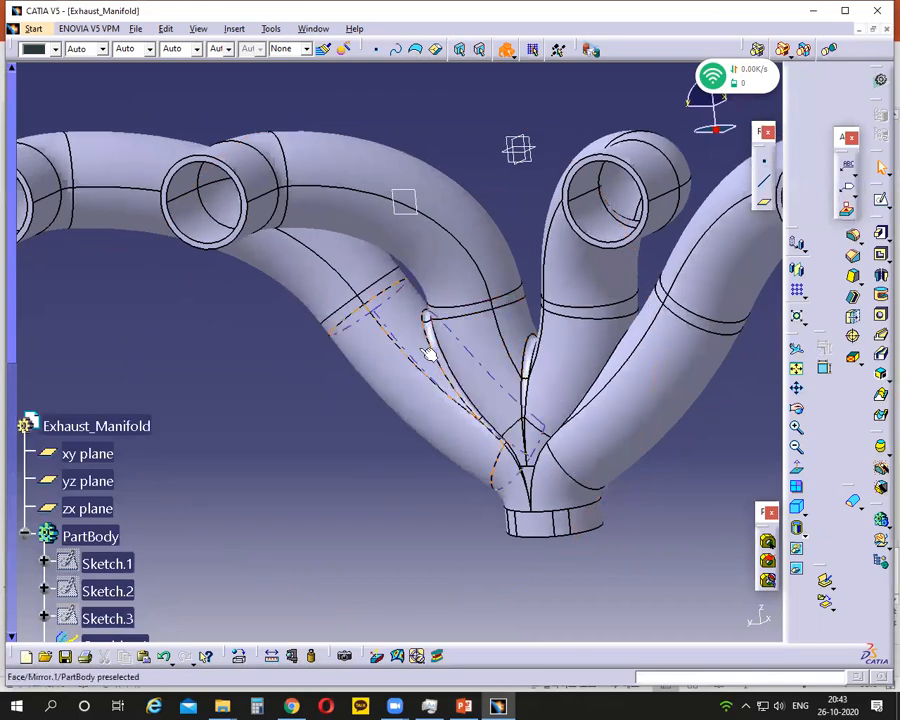
middle_click_drag(516, 536, 623, 428)
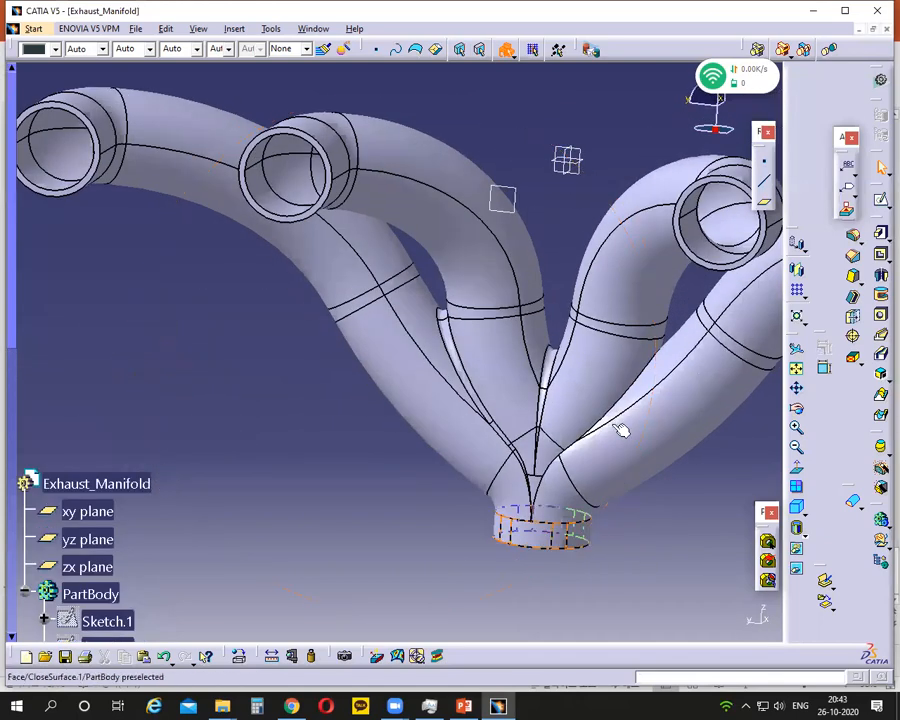
left_click(655, 358)
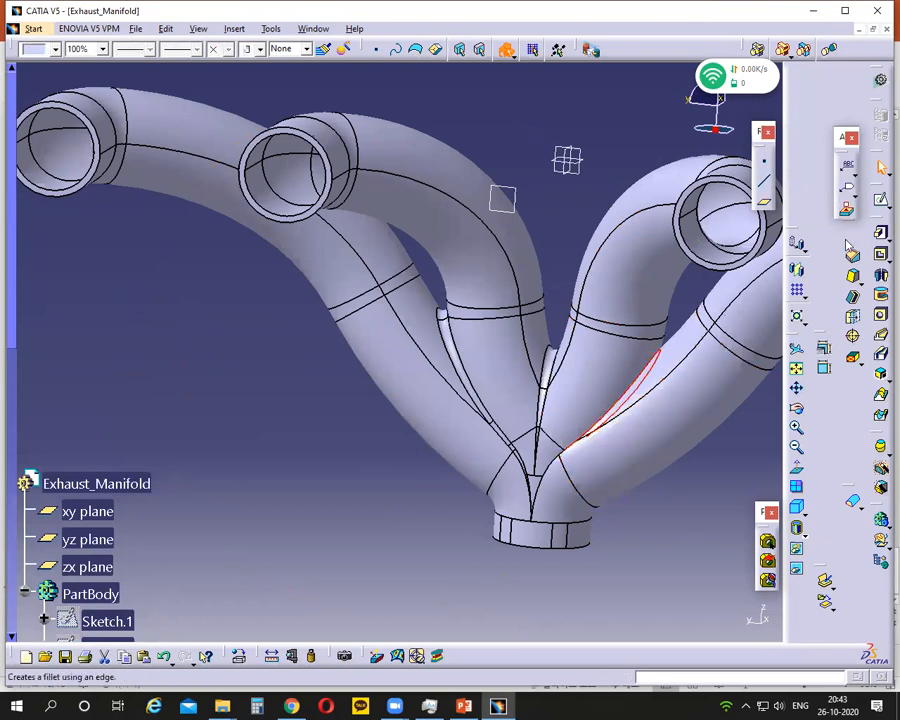
left_click(767, 541)
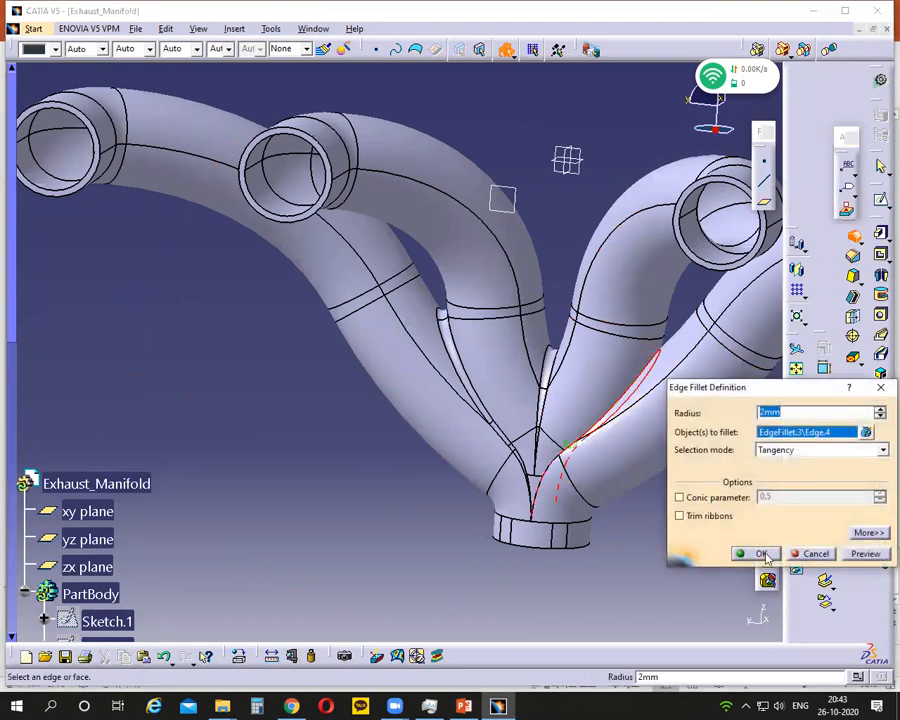
left_click(761, 553)
middle_click_drag(639, 577, 535, 563)
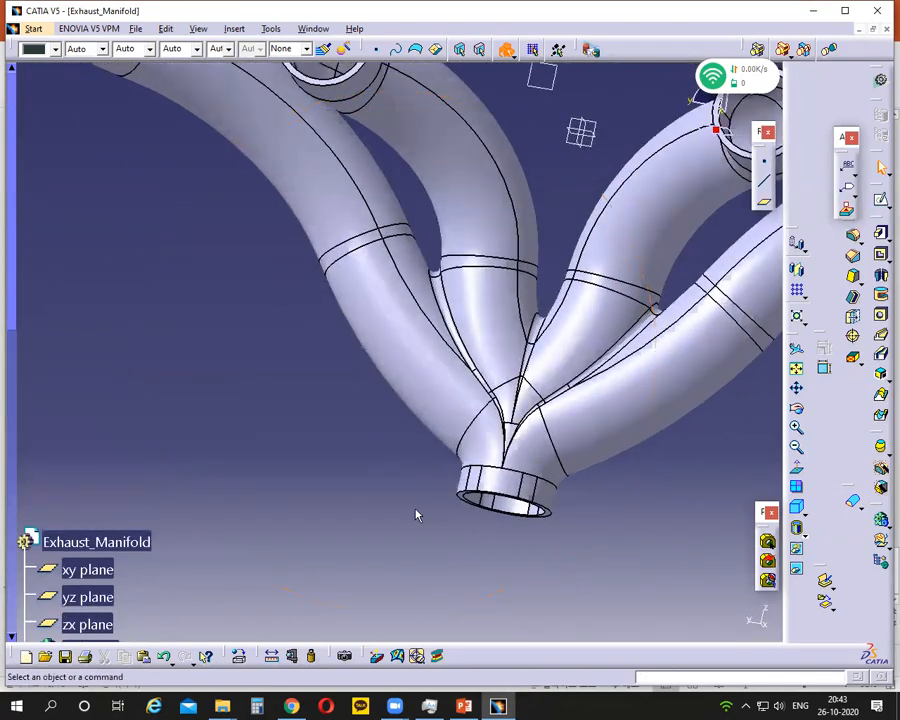
middle_click_drag(415, 509, 441, 561, "ctrl")
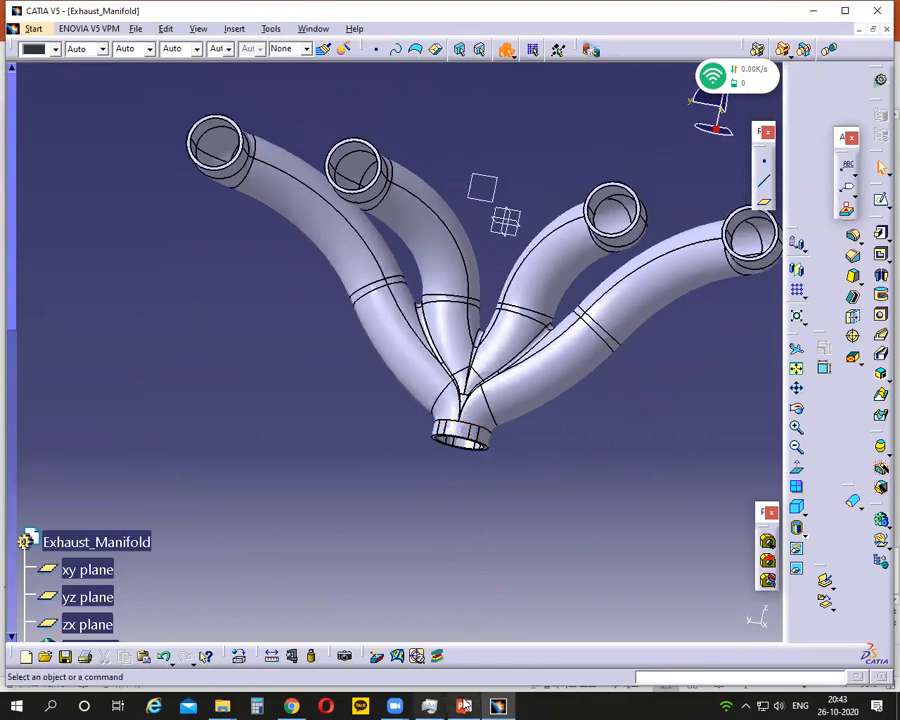
Step: Check the flange on the PowerPoint drawing, return to CATIA and open a sketch on the reference plane at the branch ends
left_click(466, 706)
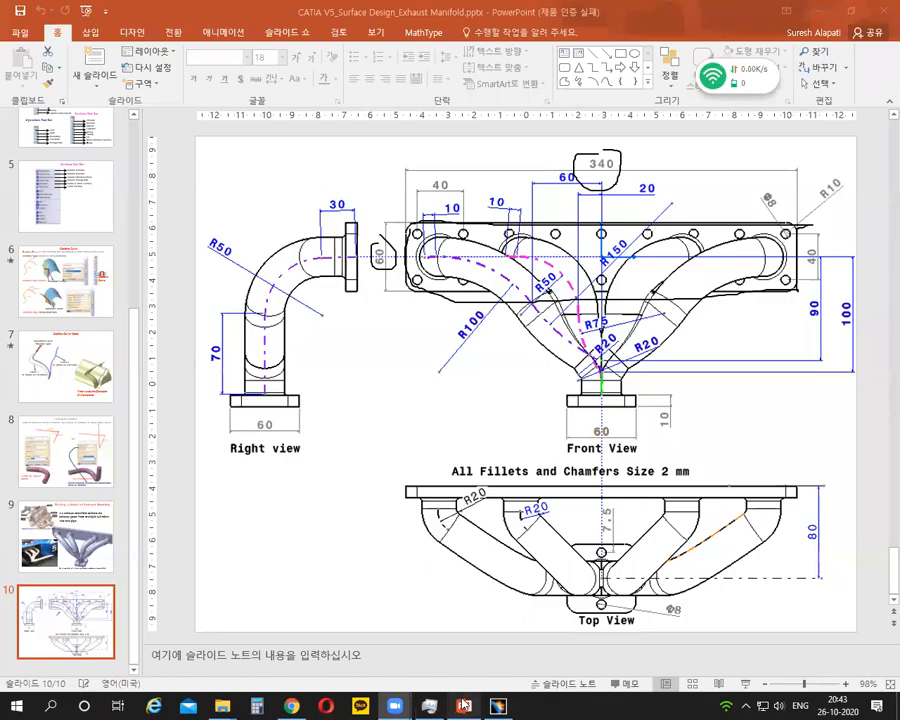
left_click(495, 706)
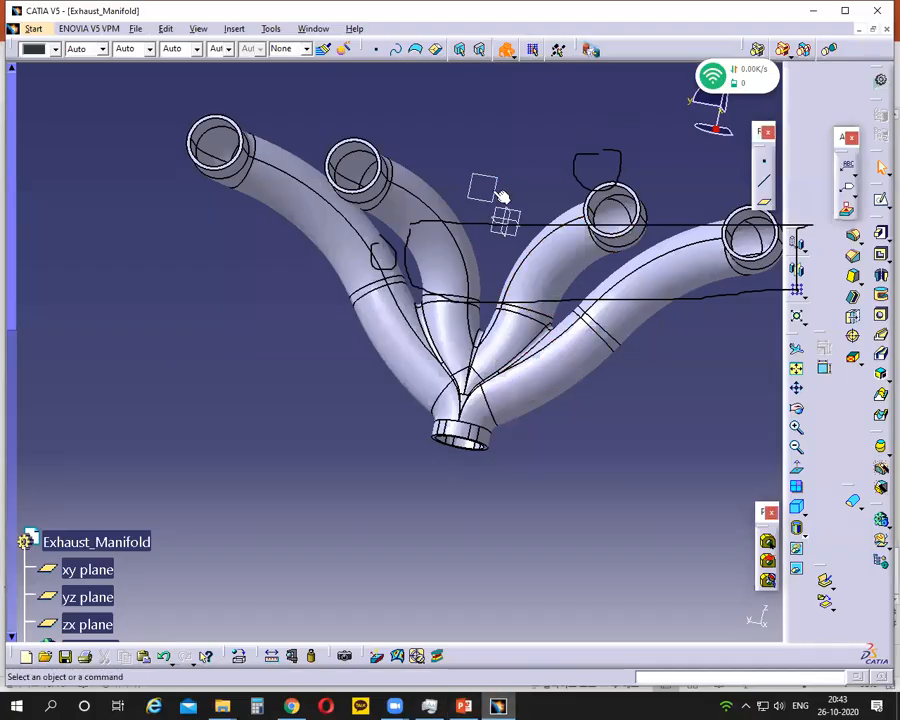
middle_click_drag(475, 250, 497, 309, "ctrl")
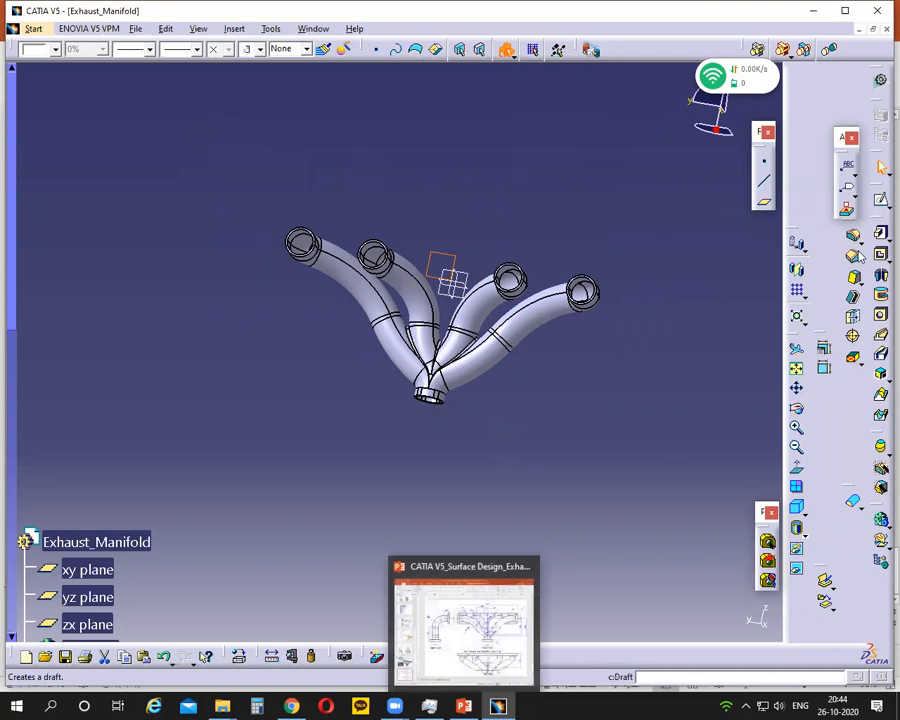
left_click(879, 203)
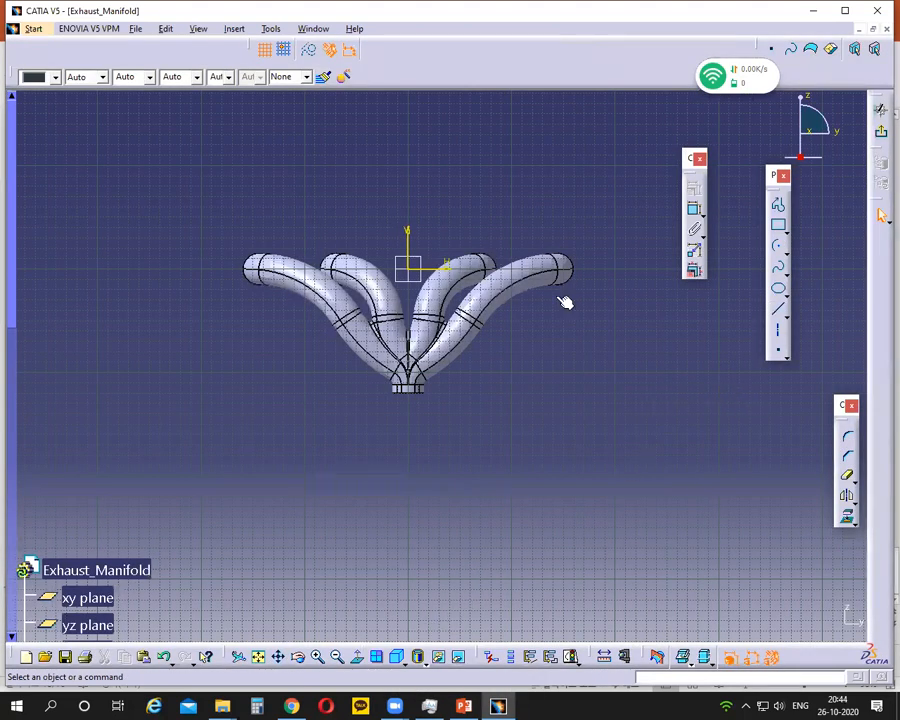
left_click(357, 660)
left_click(357, 660)
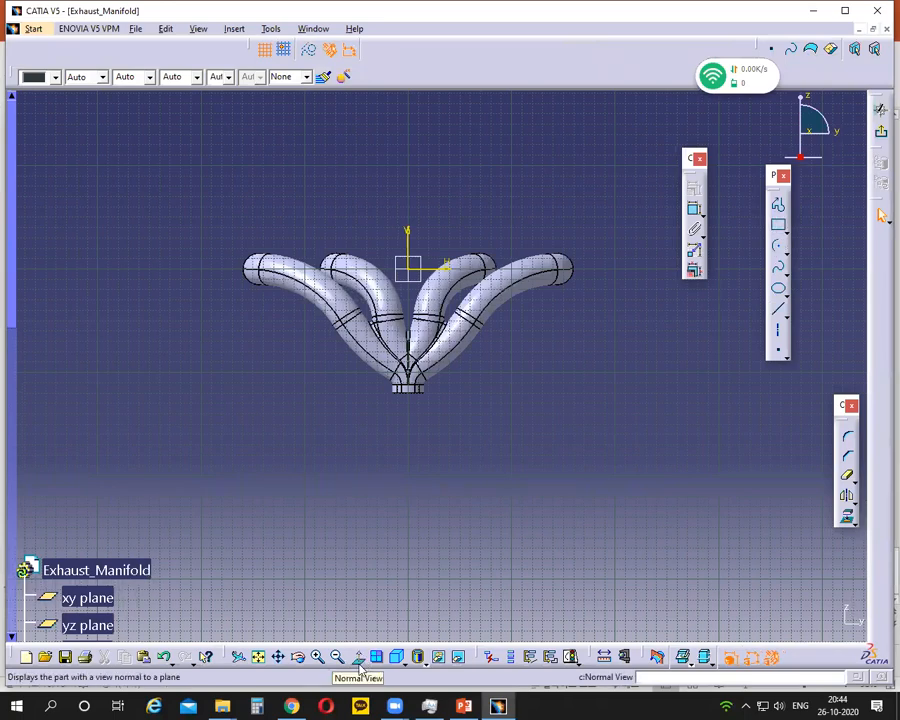
Step: Sketch a centered rectangle about 456 mm wide and 115 mm high around the sketch origin, enclosing the four branch ends
left_click(787, 231)
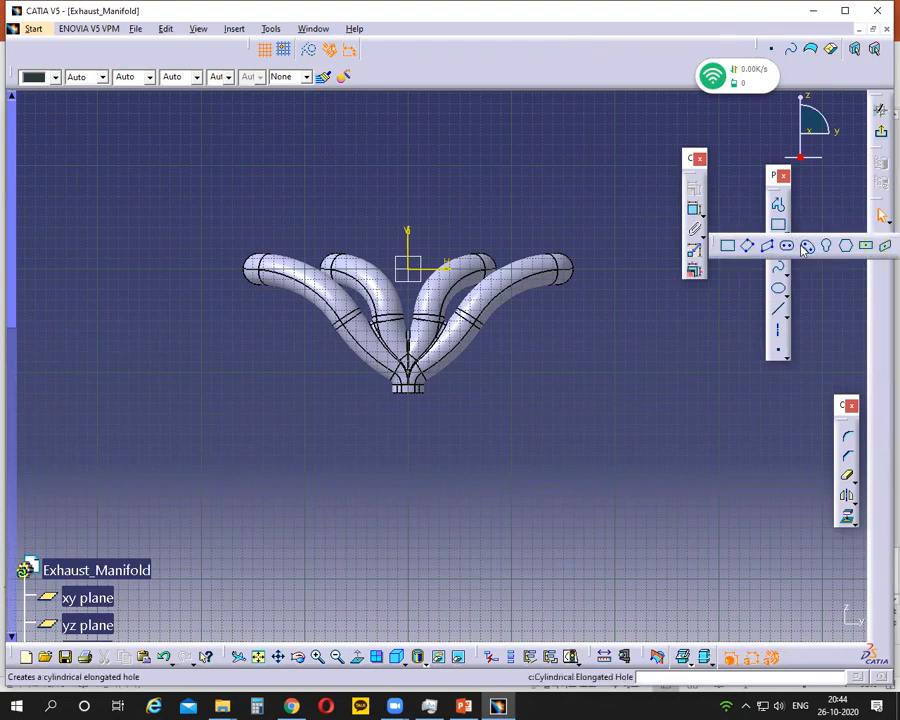
left_click(869, 248)
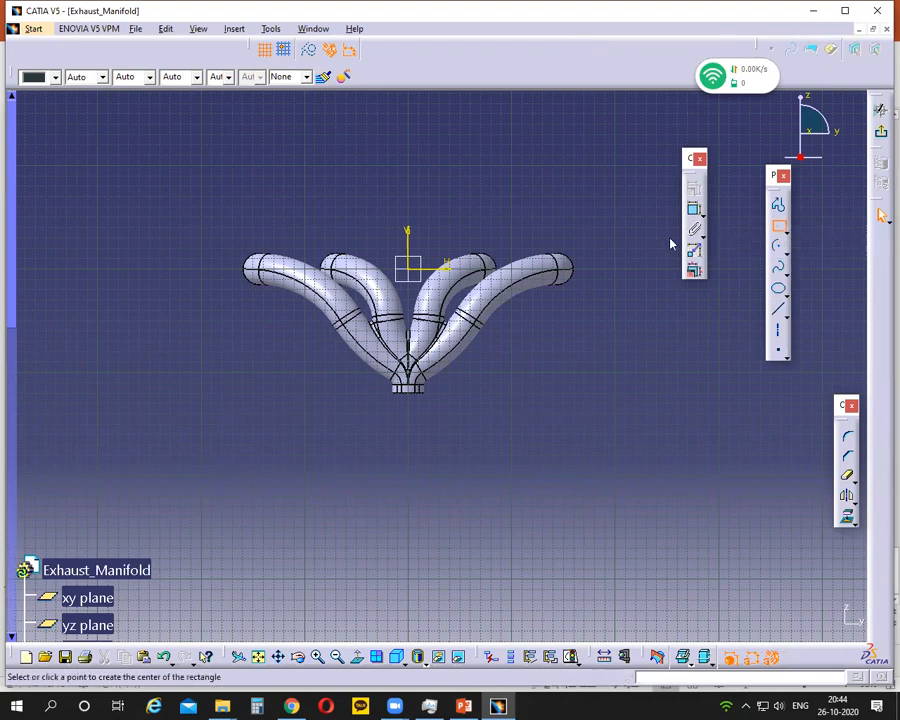
left_click(410, 269)
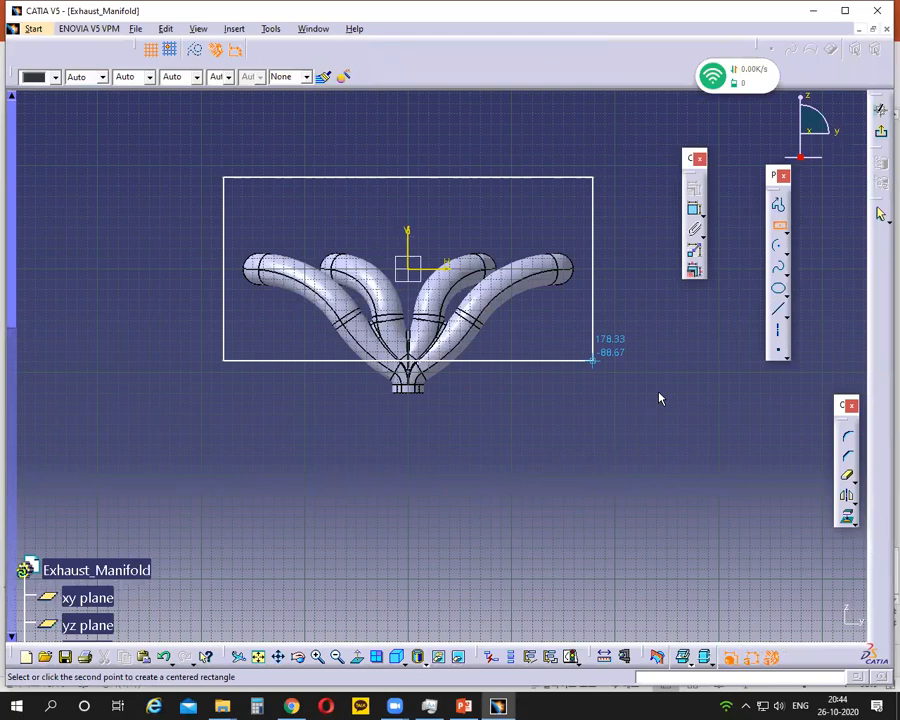
left_click(644, 328)
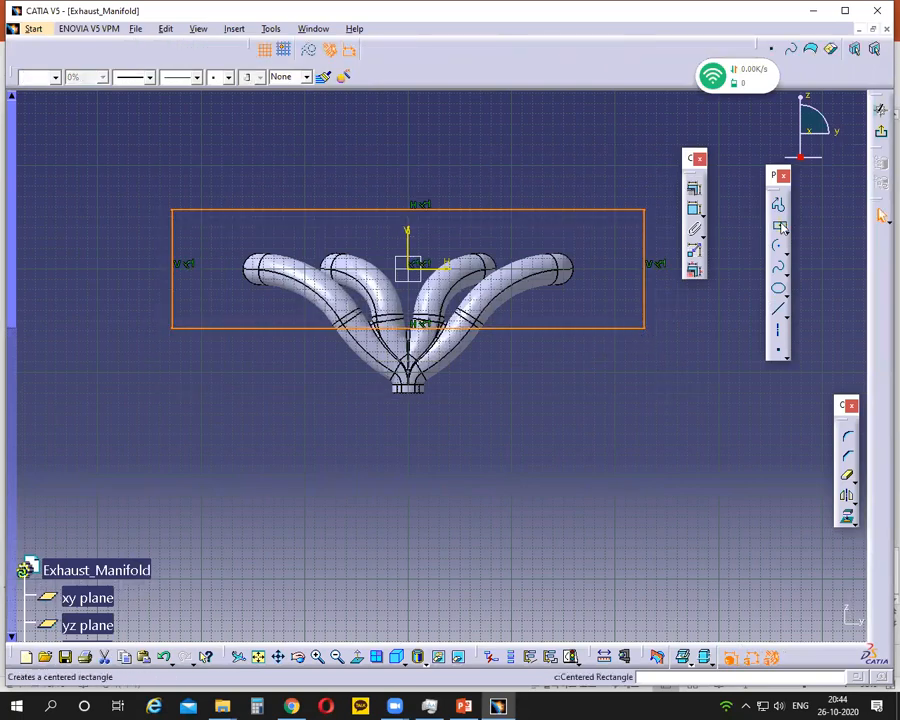
Step: Consult the flange size on the PowerPoint drawing, then dimension the rectangle's height in CATIA and set it to 60 mm
left_click(465, 706)
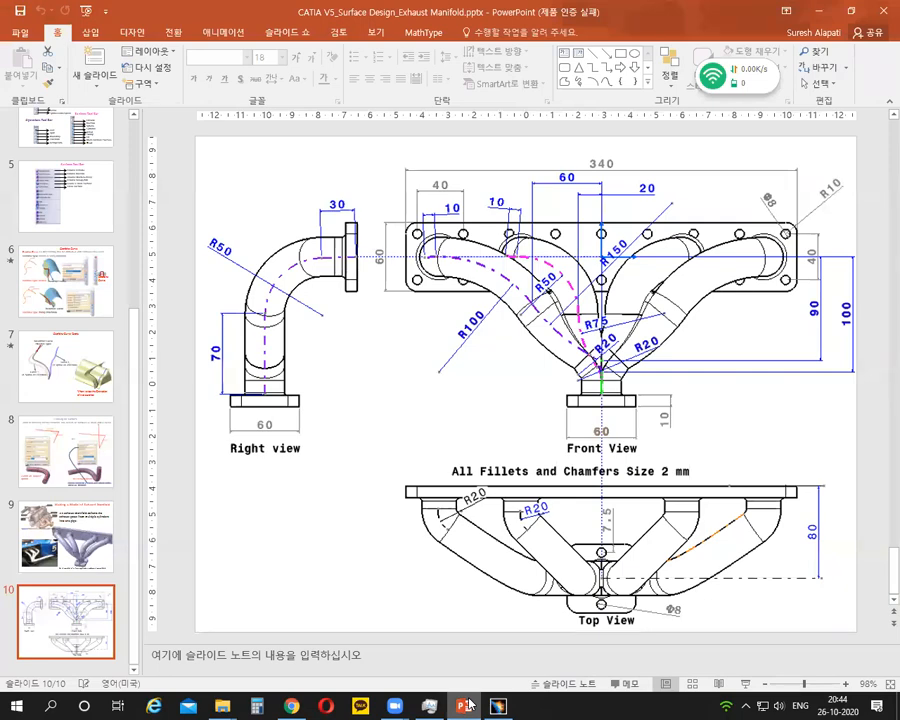
left_click(465, 706)
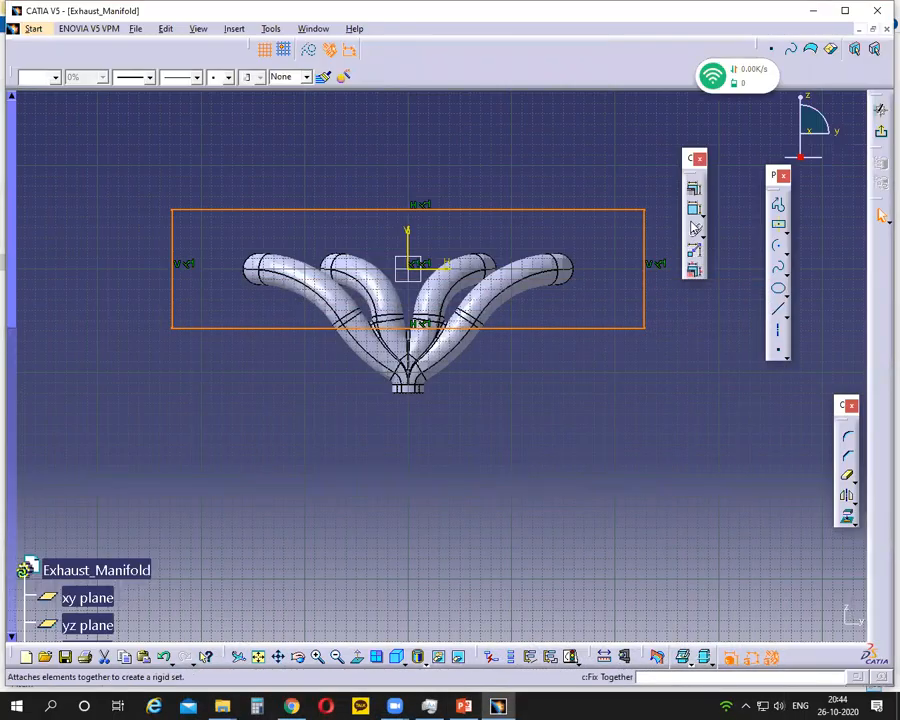
left_click(648, 308)
left_click(674, 314)
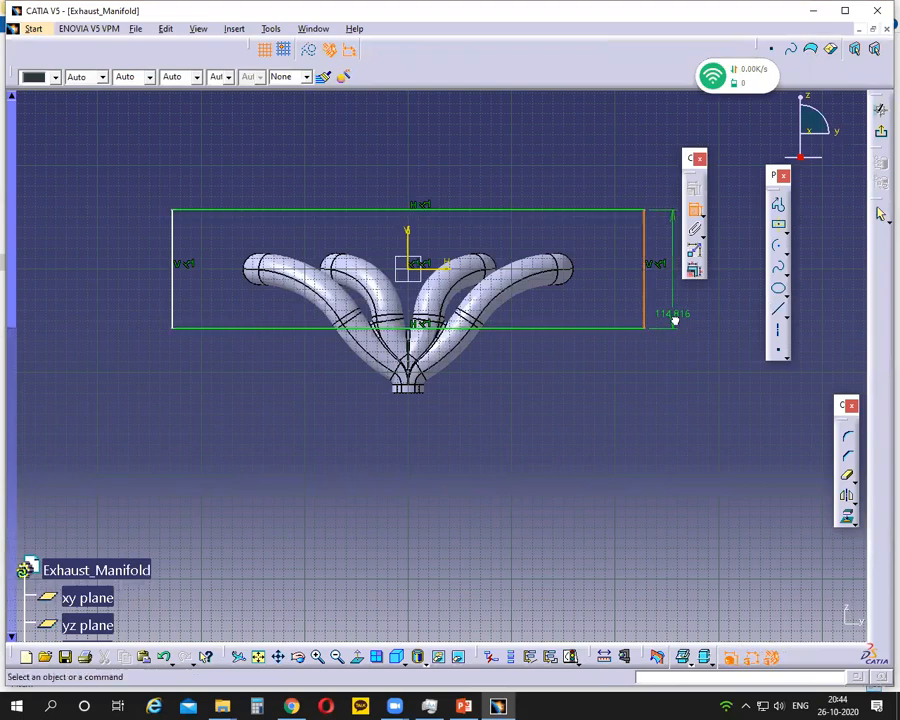
double_click(674, 313)
type("6")
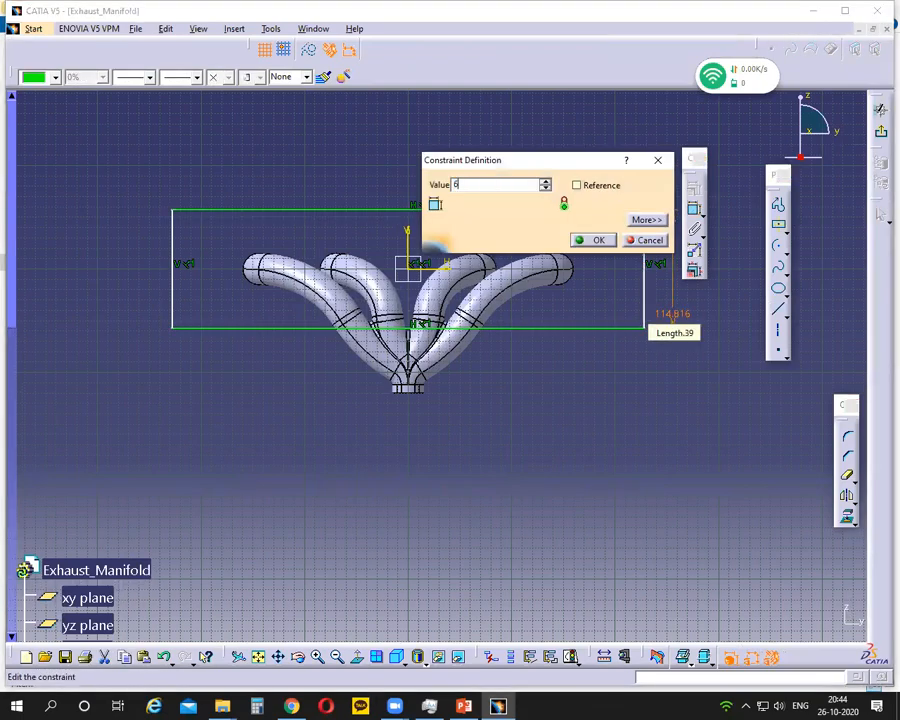
key("Return")
Step: Dimension the rectangle's width, set it to 340 mm and exit the flange sketch
left_click(610, 299)
left_click(693, 230)
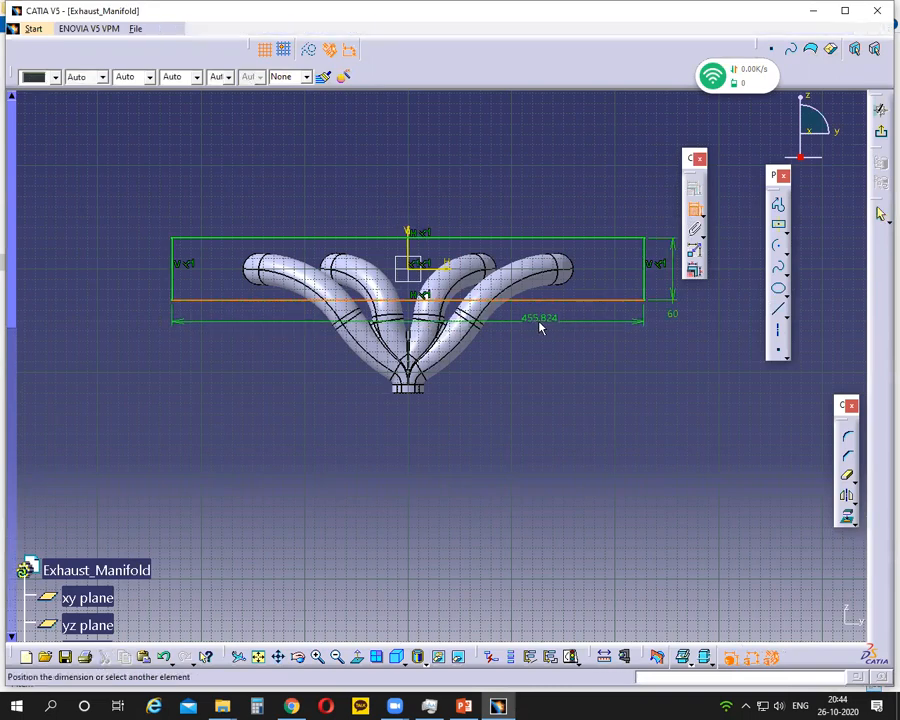
left_click(540, 316)
double_click(540, 316)
type("340")
key("Return")
left_click(538, 421)
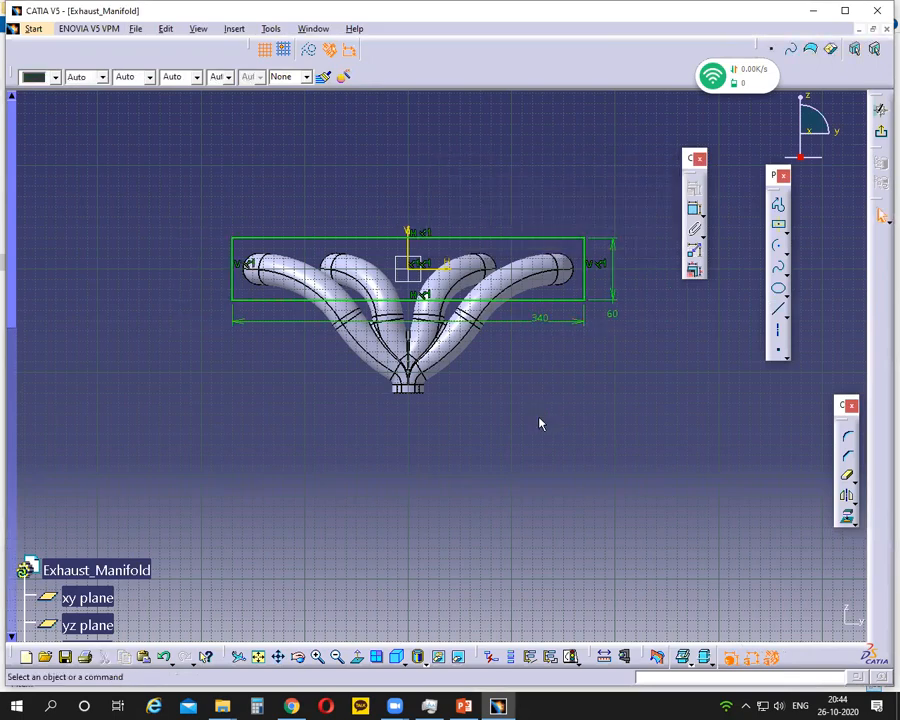
middle_click_drag(540, 411, 548, 400)
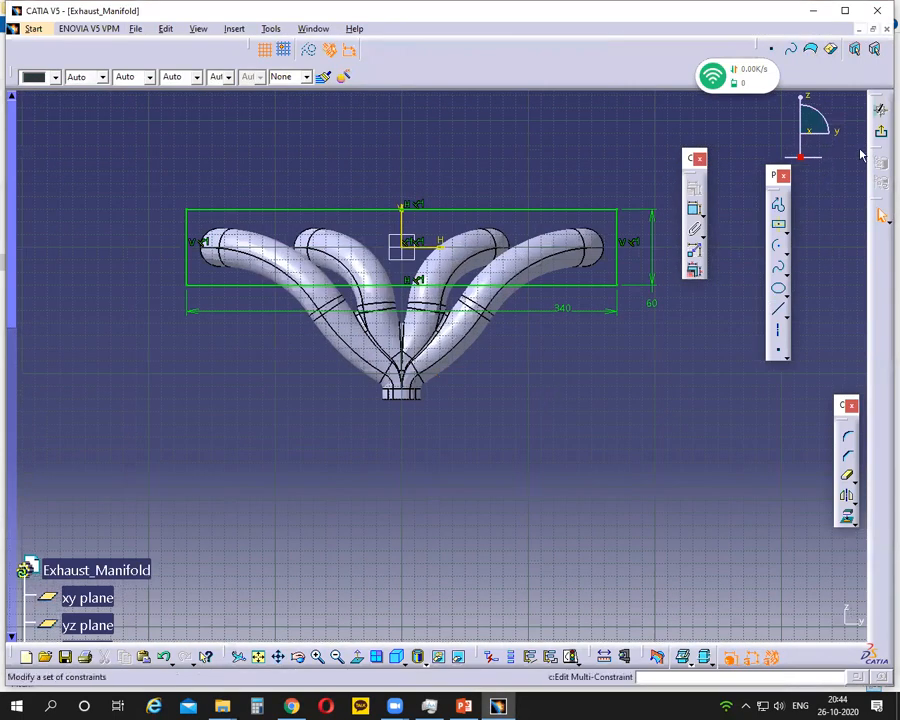
left_click(881, 215)
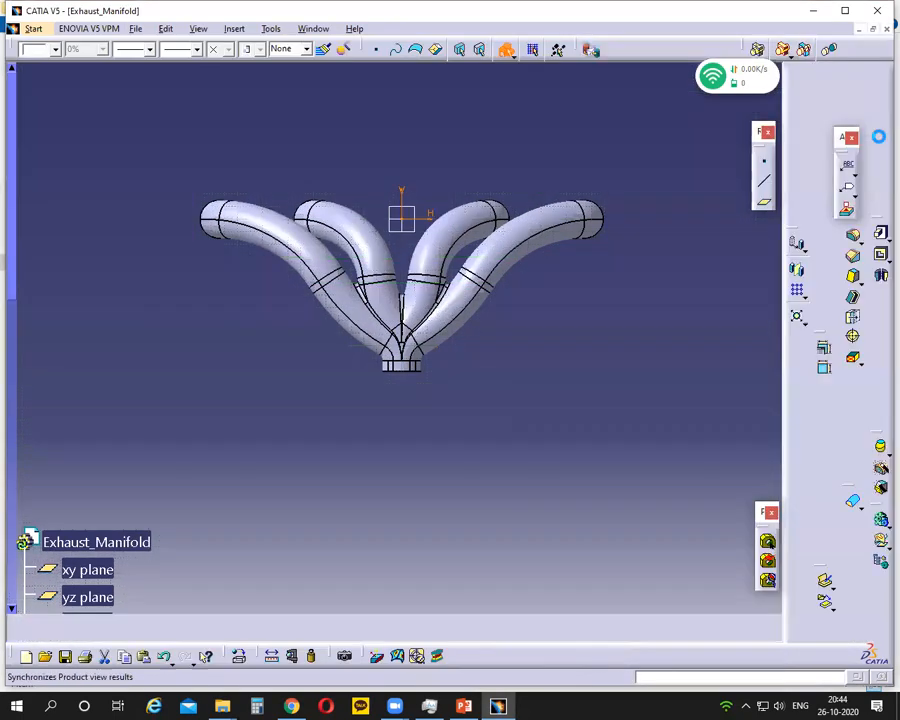
Step: Check the flange thickness on the PowerPoint drawing, then pad the flange sketch by 10 mm in CATIA
left_click(880, 234)
middle_click_drag(495, 402, 395, 313)
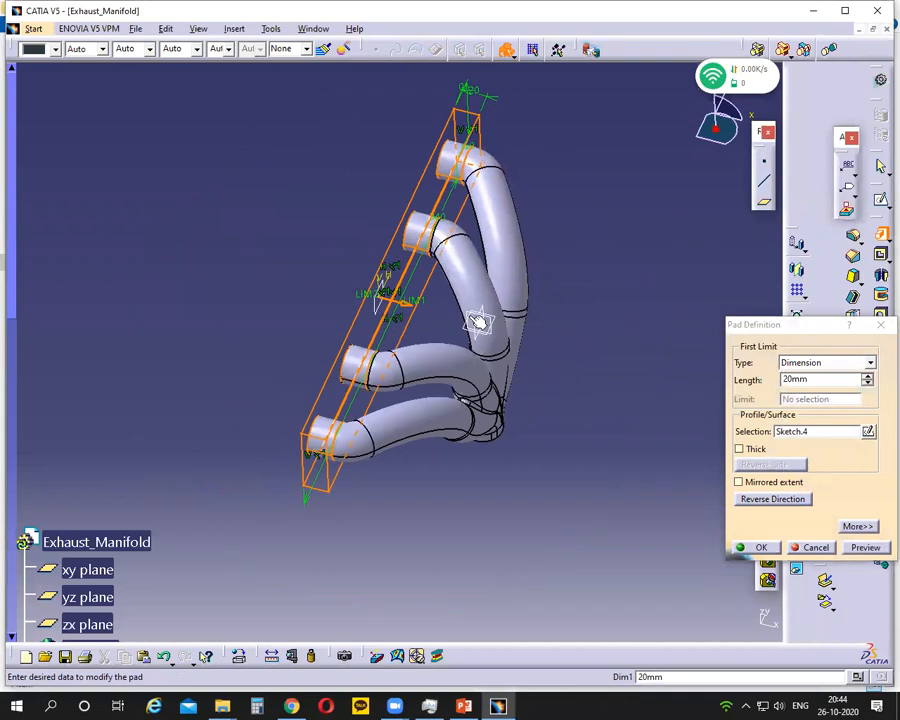
middle_click_drag(421, 529, 250, 495)
left_click(463, 706)
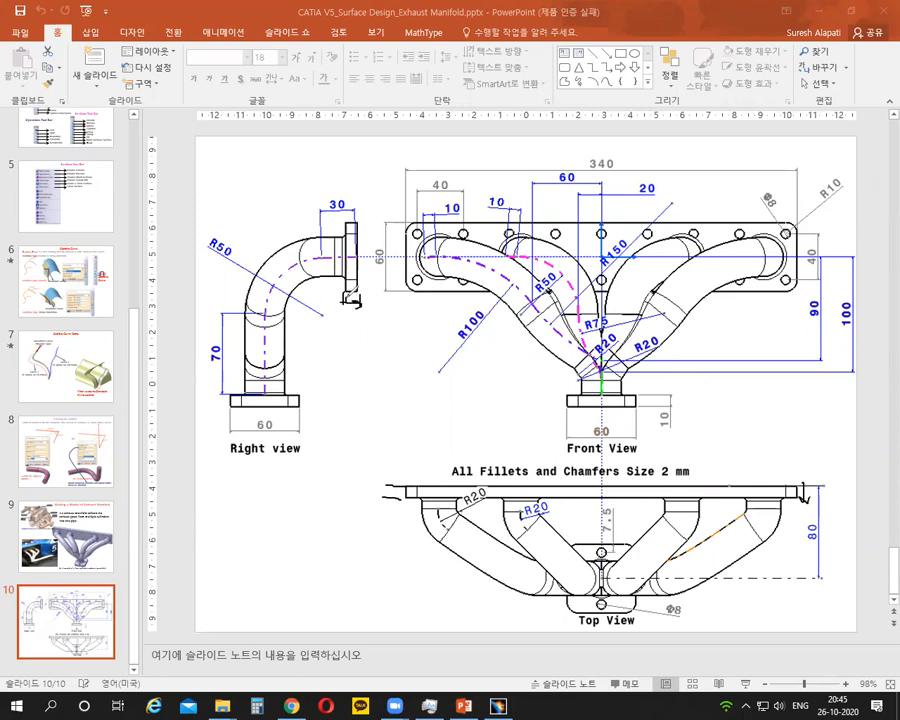
left_click_drag(355, 322, 406, 320)
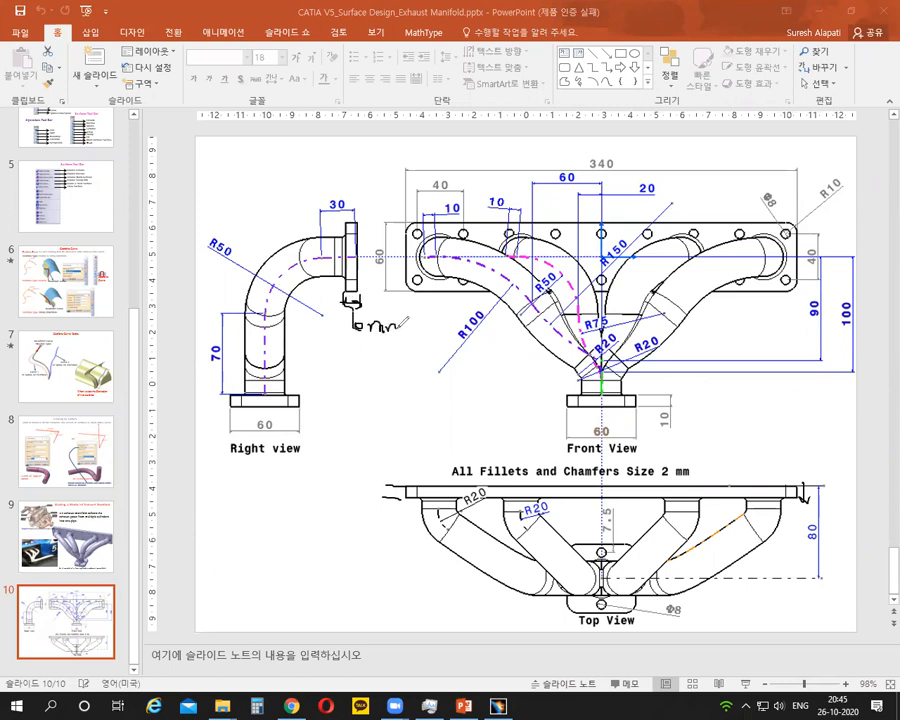
left_click(604, 108)
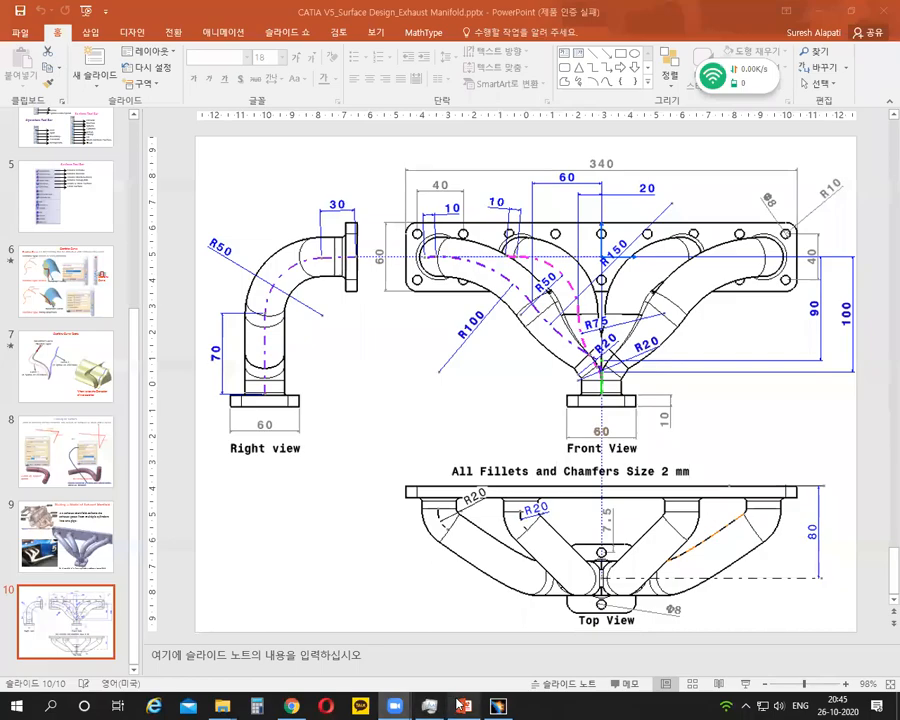
left_click(495, 706)
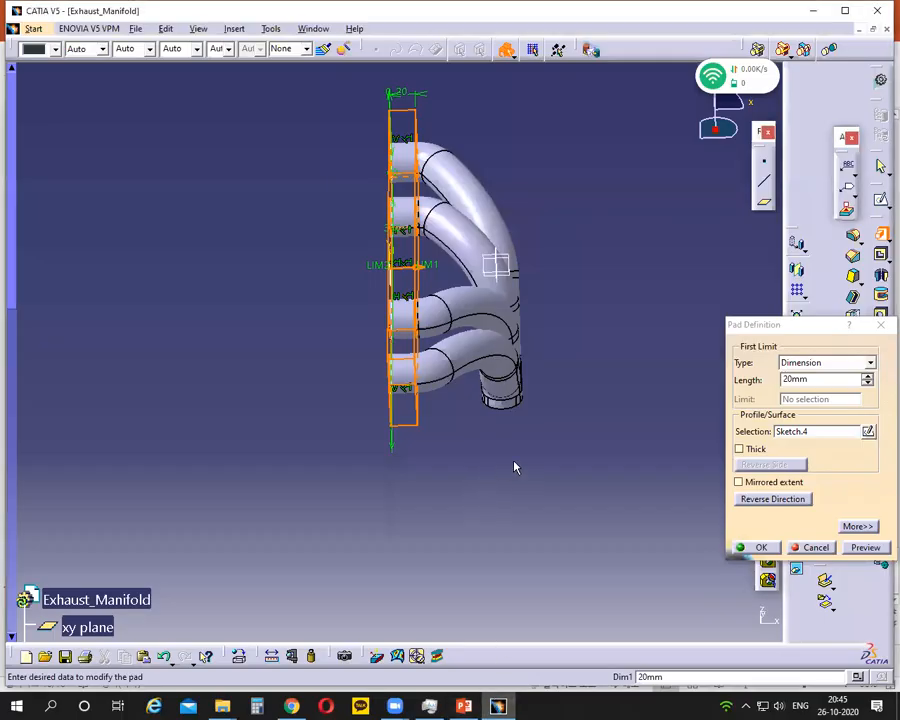
left_click_drag(820, 382, 717, 393)
type("10")
left_click(757, 547)
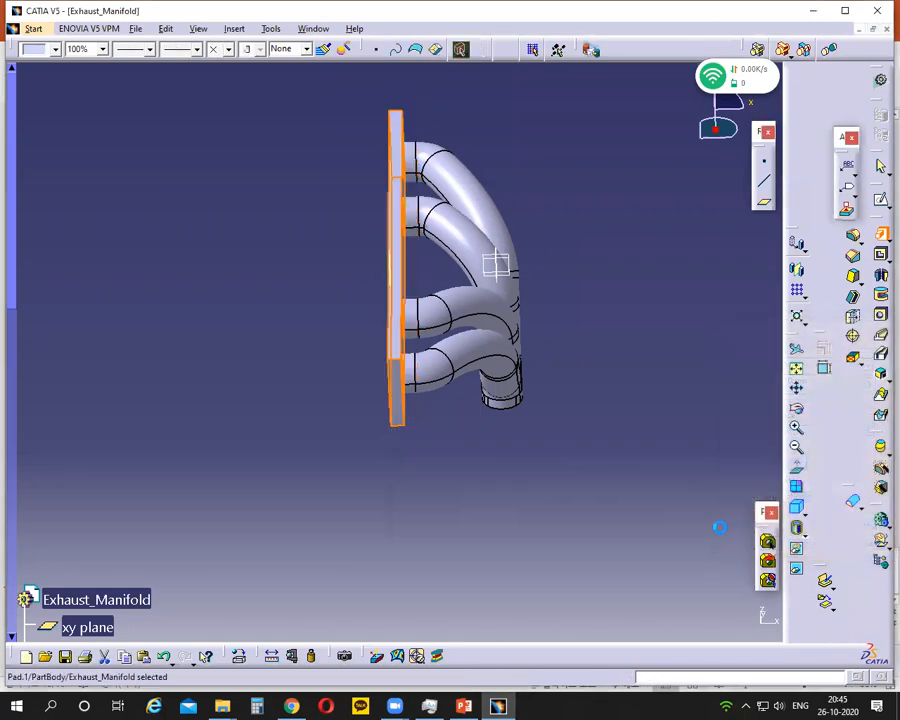
Step: Reopen the flange pad's sketch for editing and flip the normal view so the open pipe ends face forward
middle_click_drag(412, 522, 623, 416)
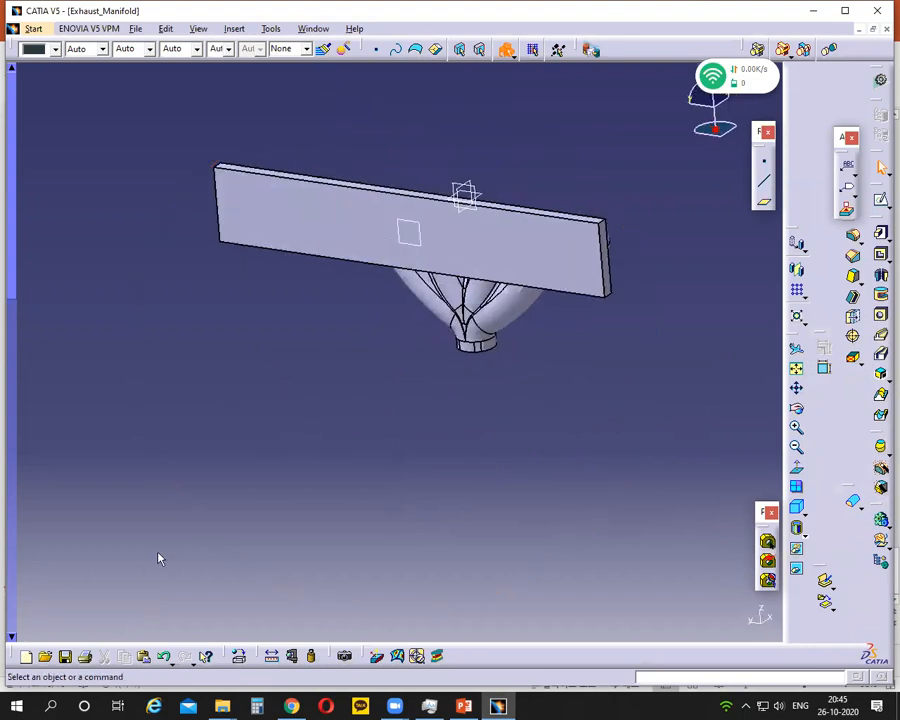
scroll(143, 542, "down", 10)
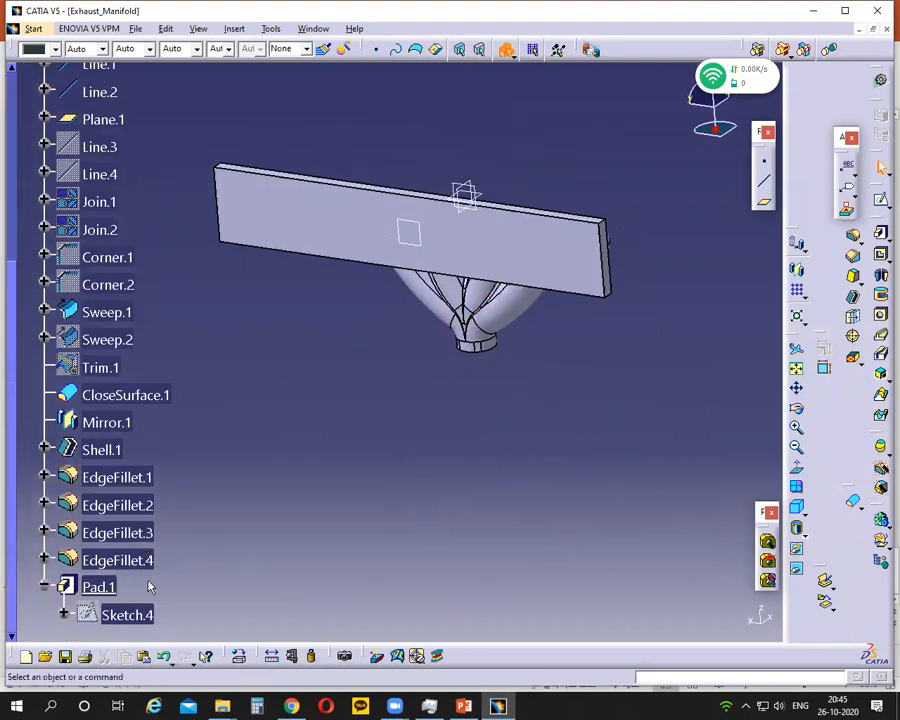
double_click(133, 611)
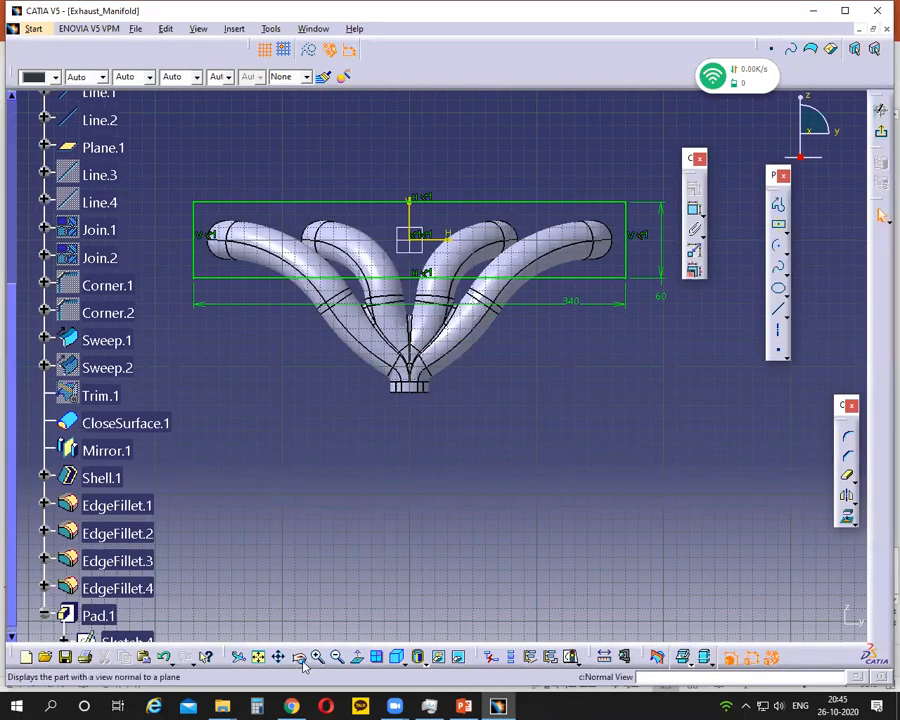
left_click(357, 663)
left_click(357, 663)
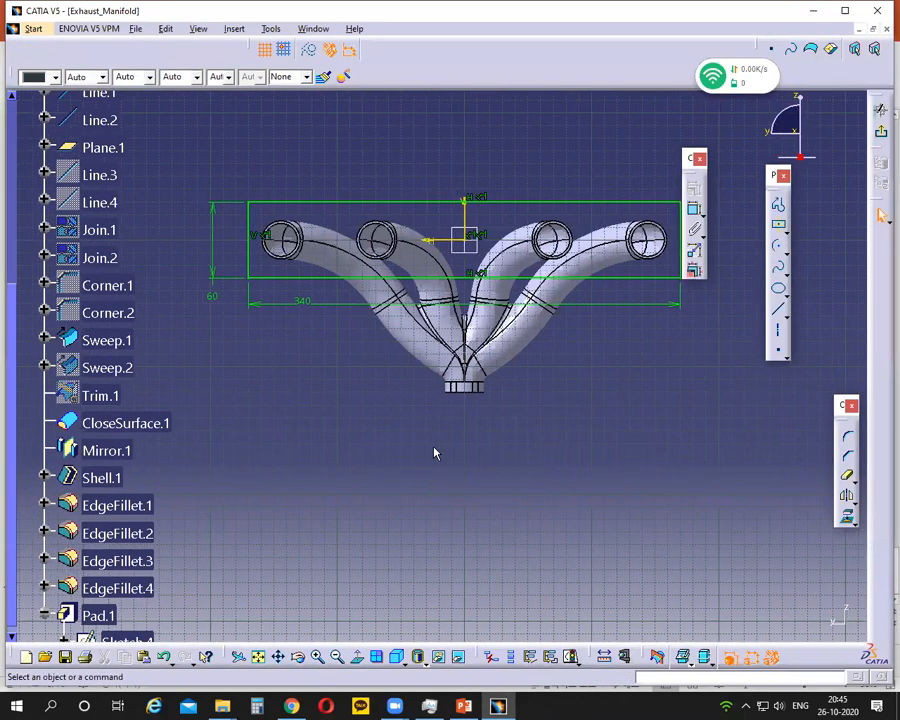
Step: Project the inner circular edges of the four open pipe ends into the flange sketch
middle_click_drag(383, 469, 350, 425, "ctrl")
middle_click_drag(298, 460, 400, 488)
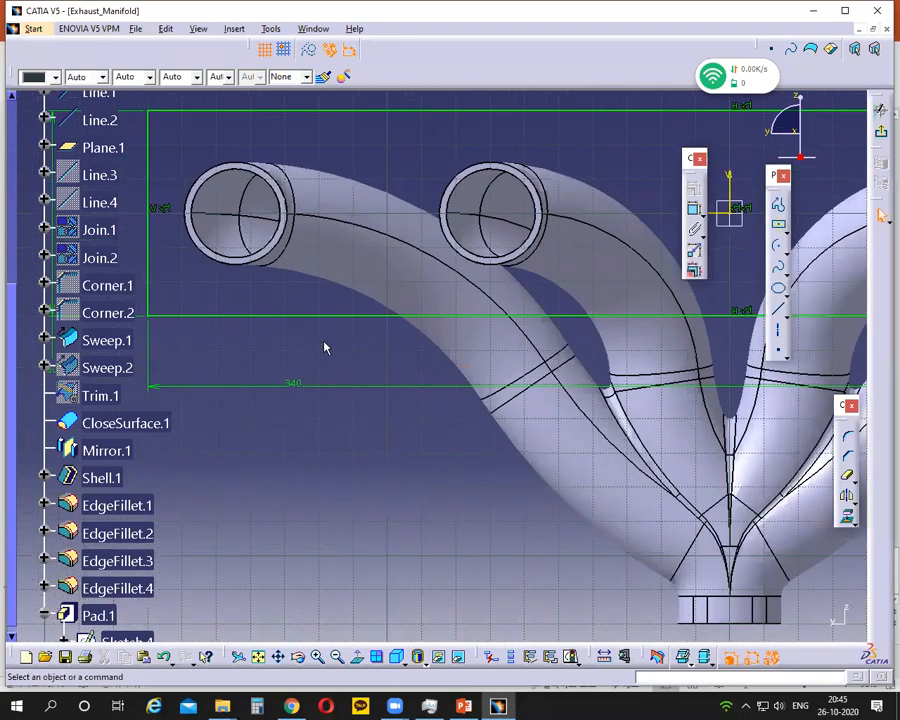
left_click(284, 226)
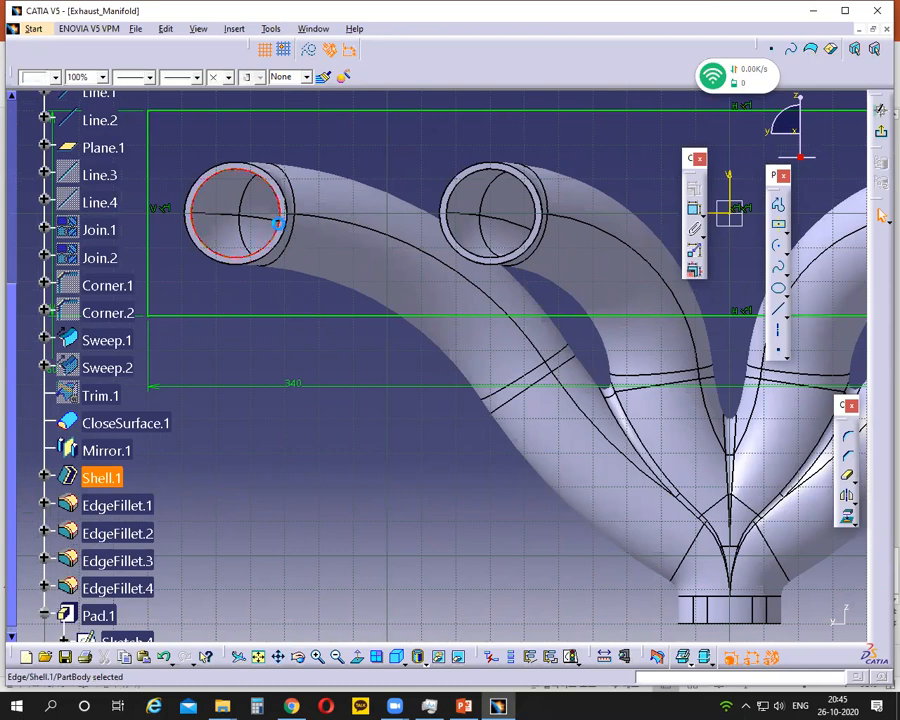
left_click(520, 243)
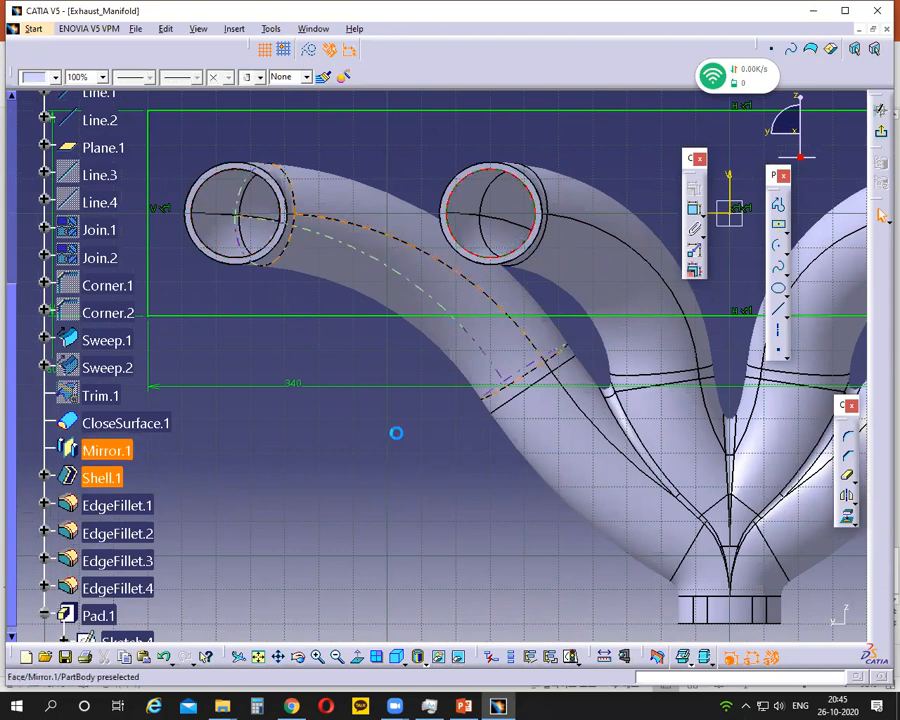
left_click(281, 240, "ctrl")
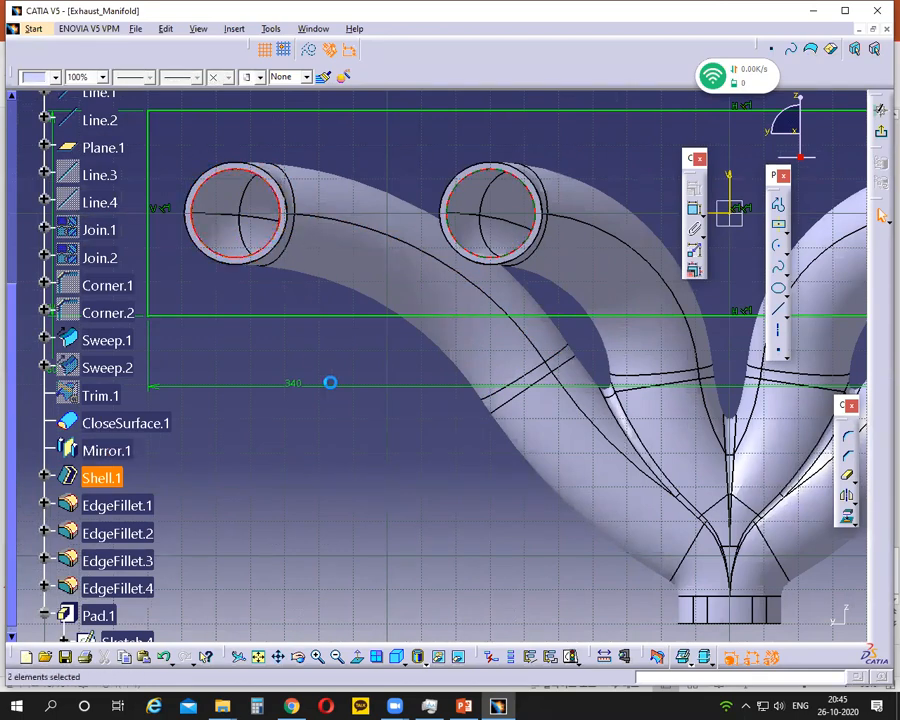
middle_click_drag(331, 380, 345, 448, "ctrl")
left_click(657, 318, "ctrl")
middle_click_drag(734, 463, 590, 478)
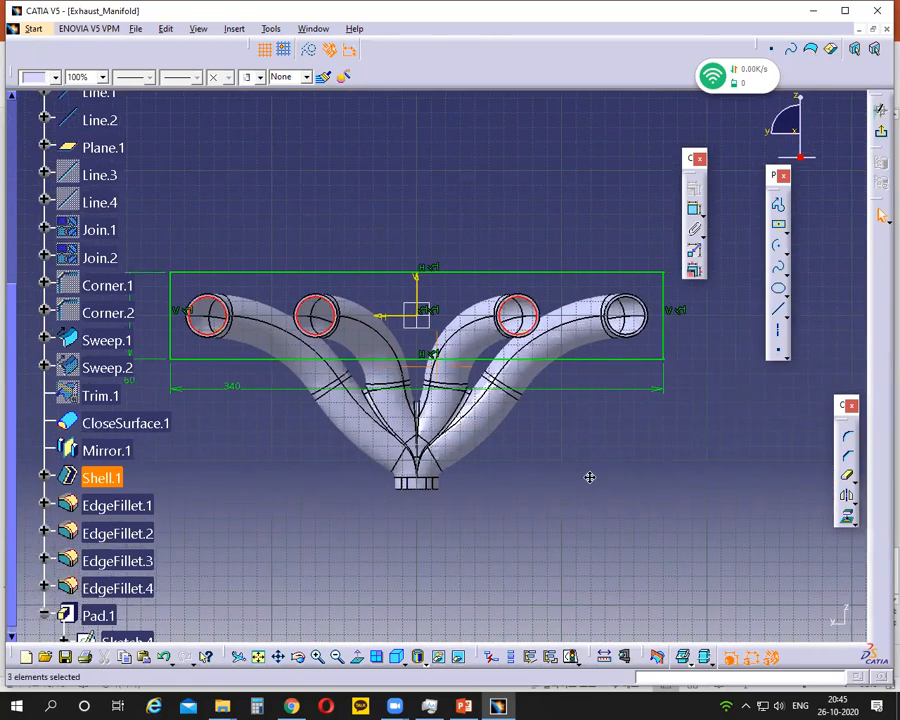
left_click(643, 325, "ctrl")
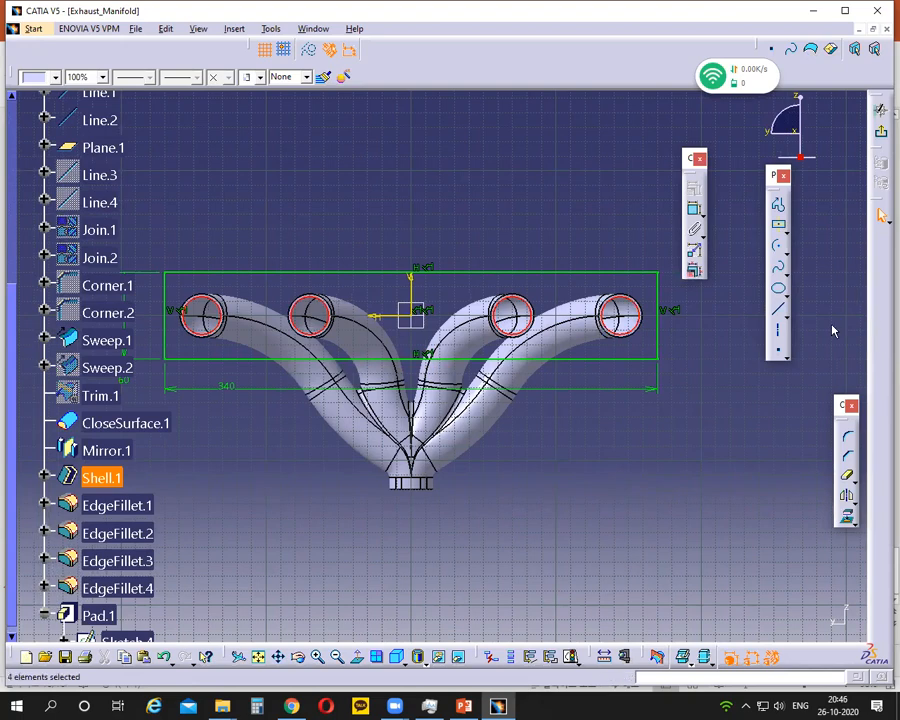
left_click(848, 520)
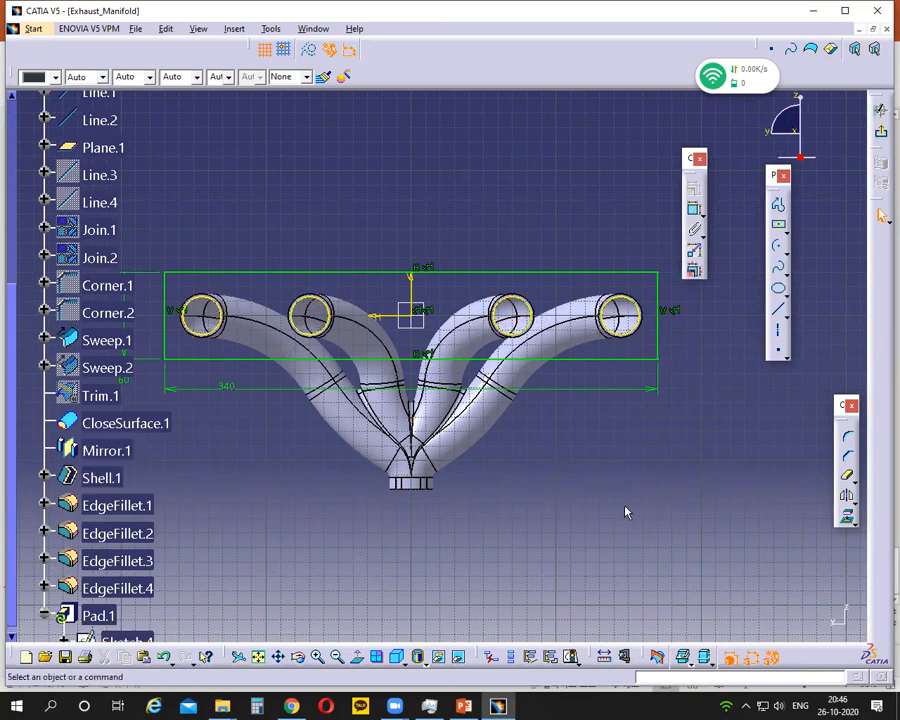
Step: Check the four projected circles and exit the sketch to update the flange pad with the pipe openings
left_click(227, 316)
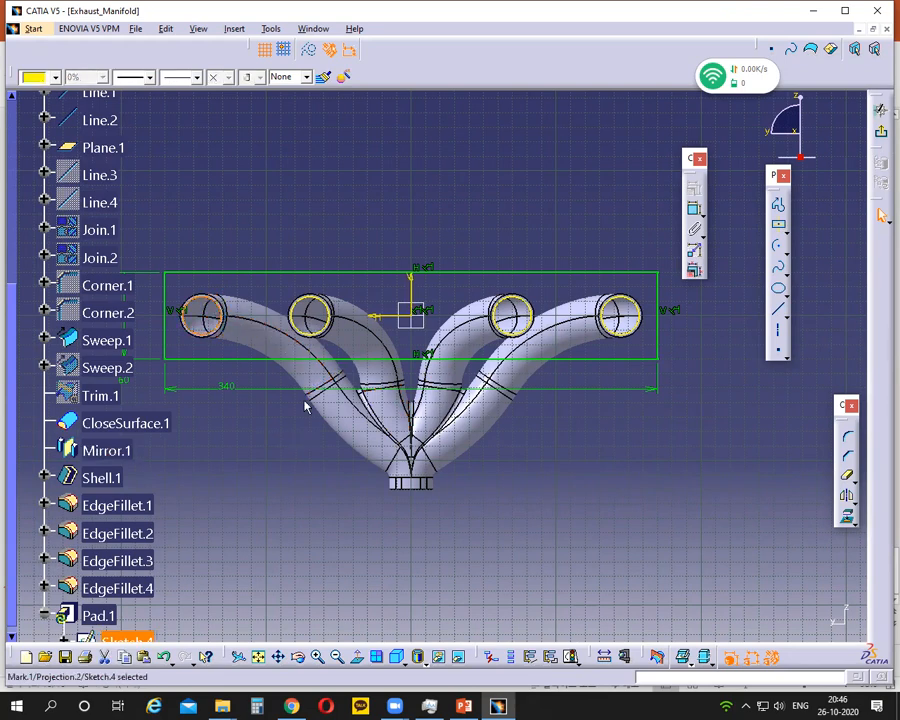
left_click(330, 335, "ctrl")
left_click(510, 338, "ctrl")
left_click(587, 342, "ctrl")
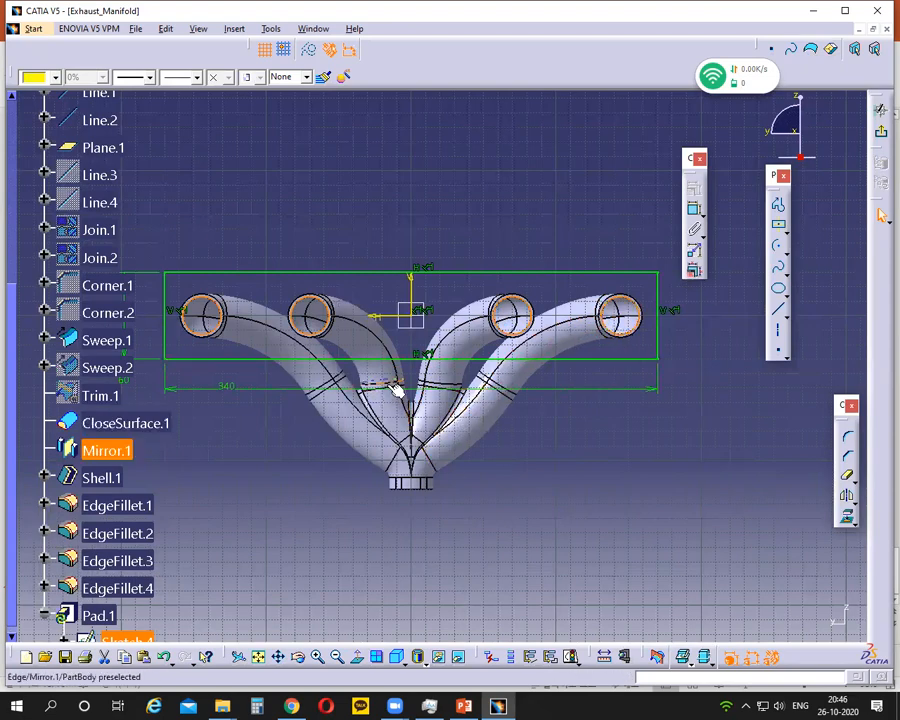
left_click(848, 519)
left_click(726, 492)
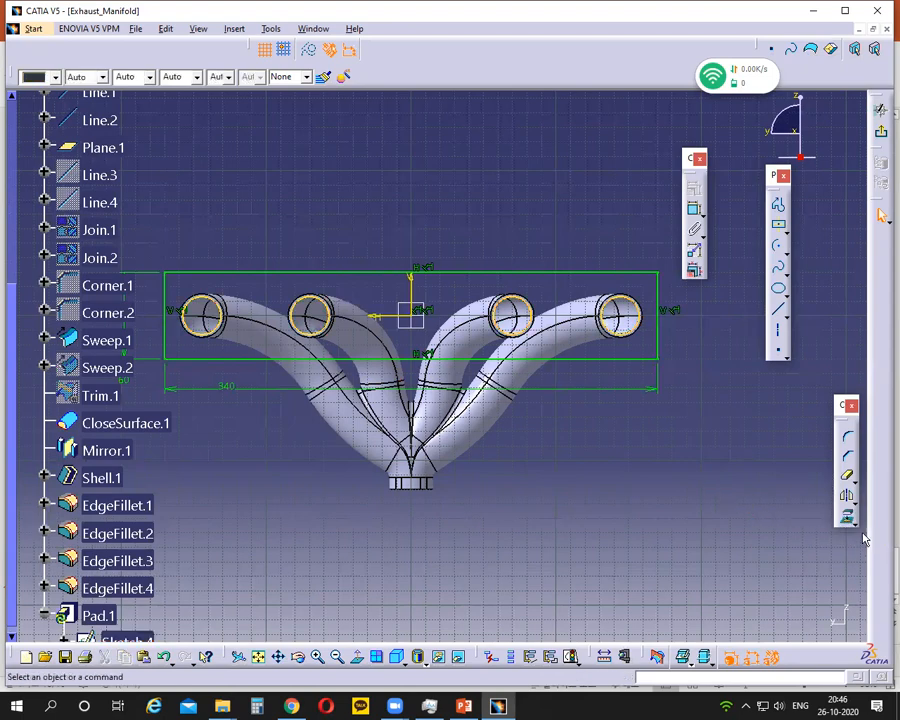
left_click(518, 322)
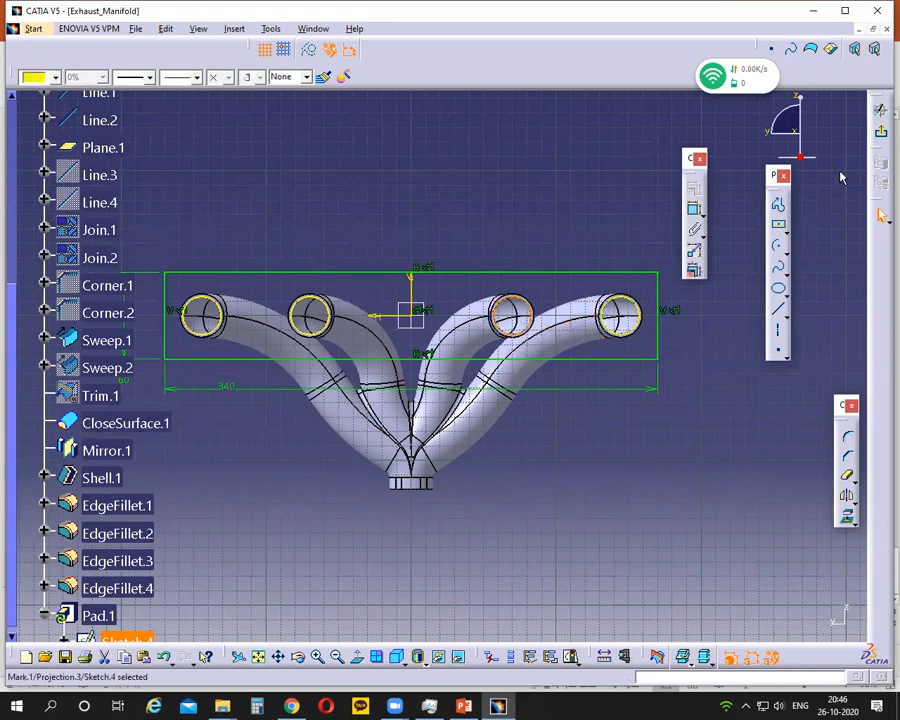
left_click(880, 108)
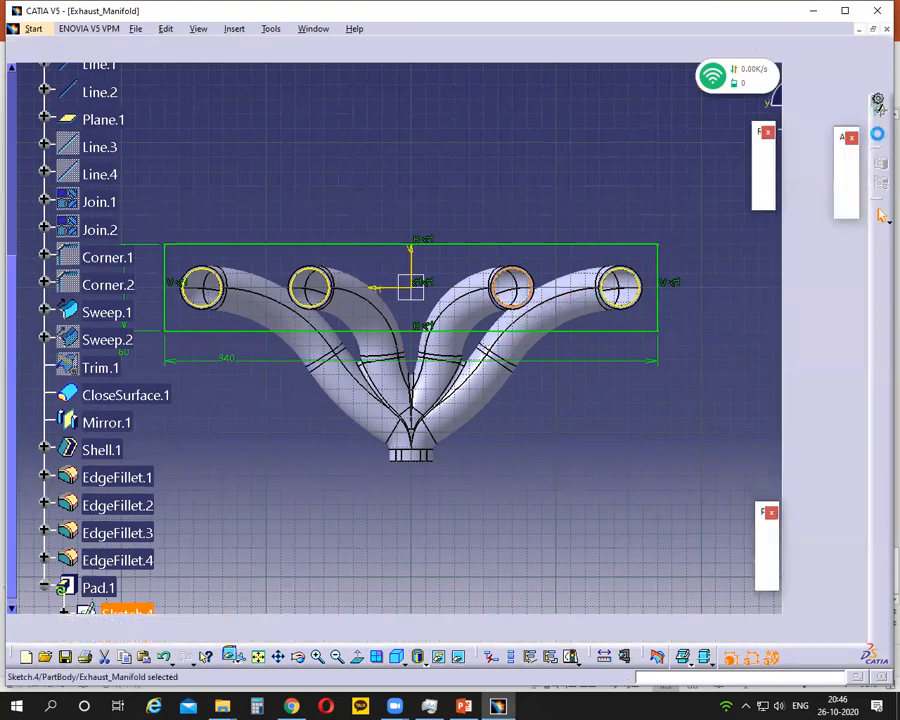
middle_click_drag(532, 443, 605, 451)
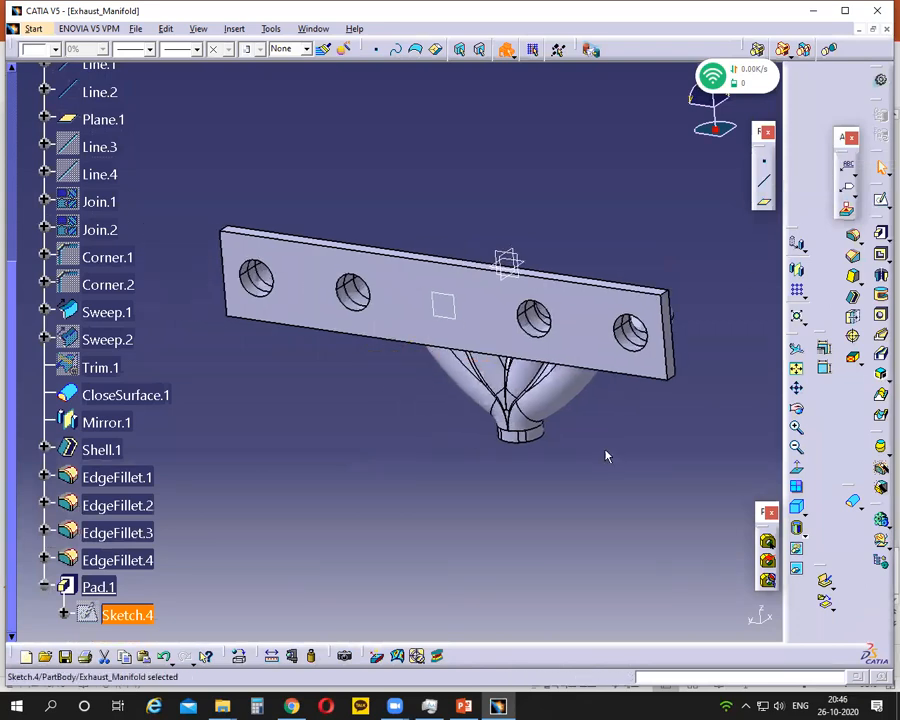
Step: Check the flange's corner radius on the PowerPoint drawing and return to CATIA
left_click(462, 706)
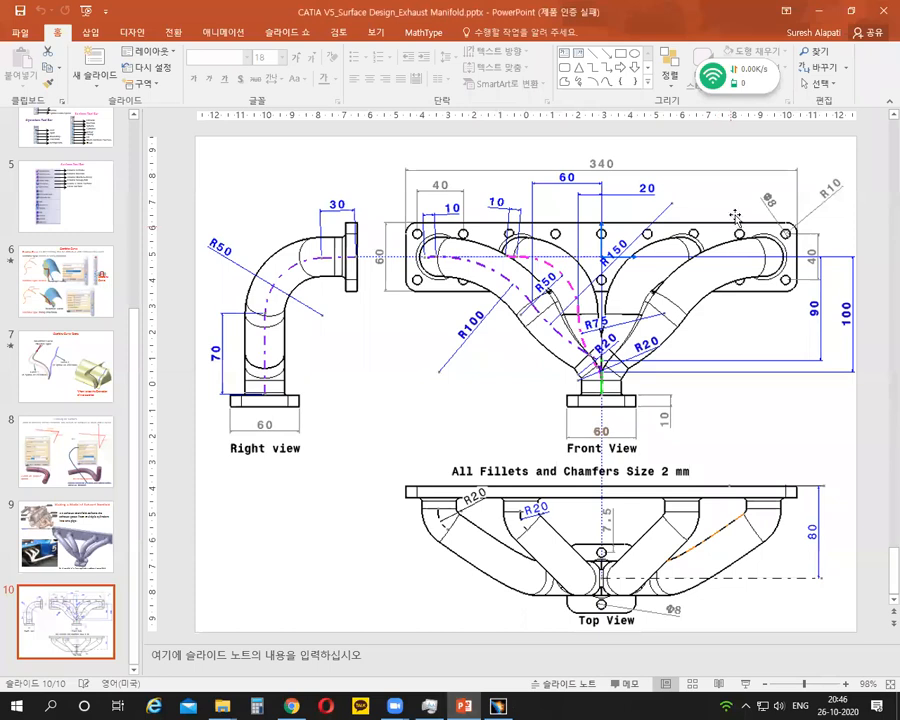
mouse_move(836, 175)
left_mouse_down()
mouse_move(820, 182)
mouse_move(821, 204)
mouse_move(826, 178)
left_mouse_up()
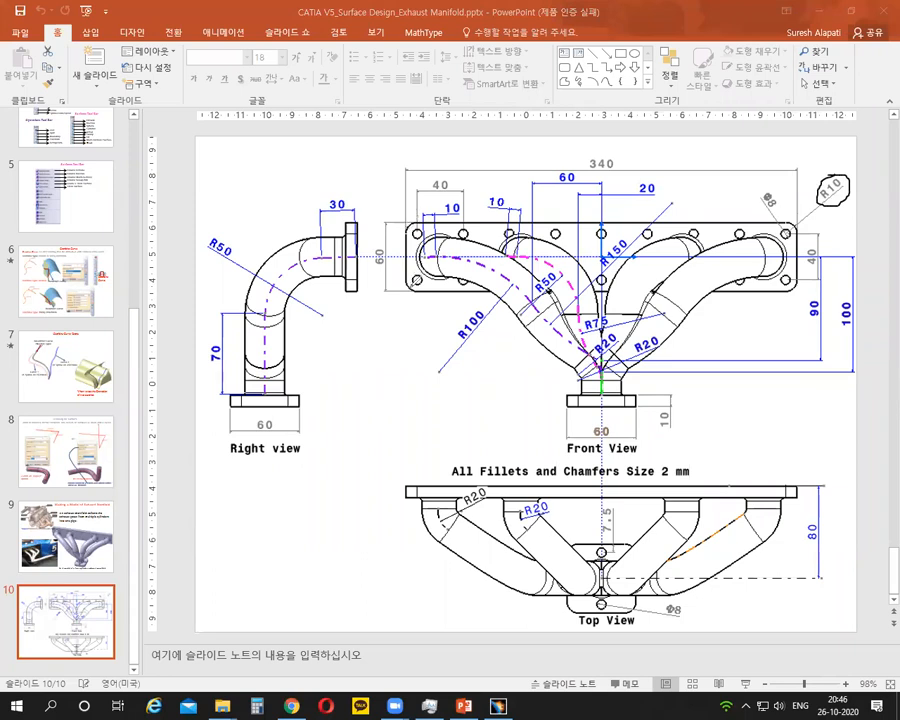
key("ctrl+z")
key("alt+Tab")
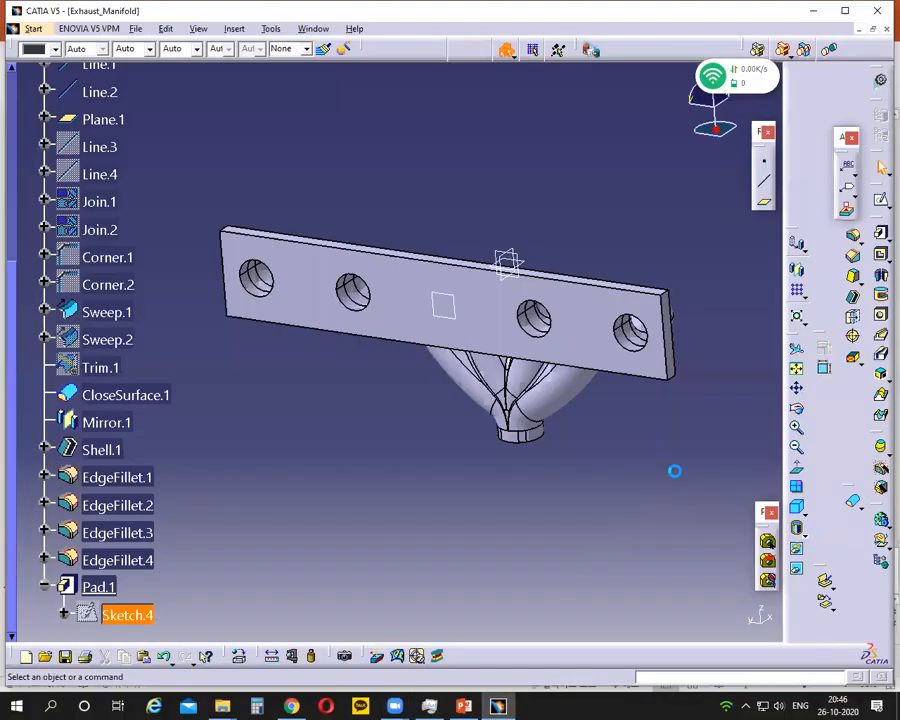
Step: Fillet the four short corner edges of the flange with a 10 mm radius
left_click(853, 236)
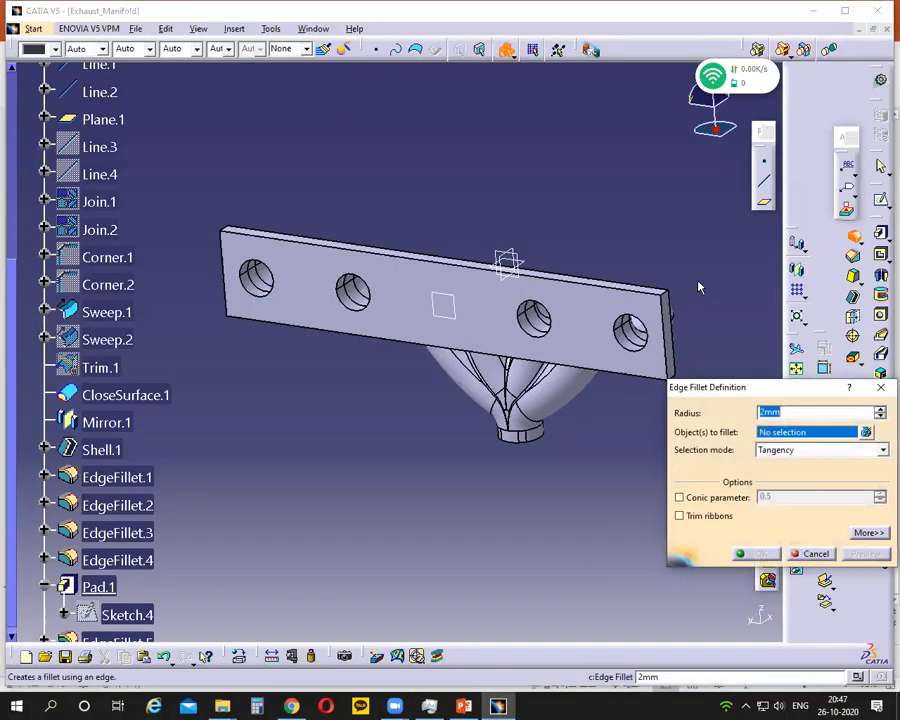
type("10")
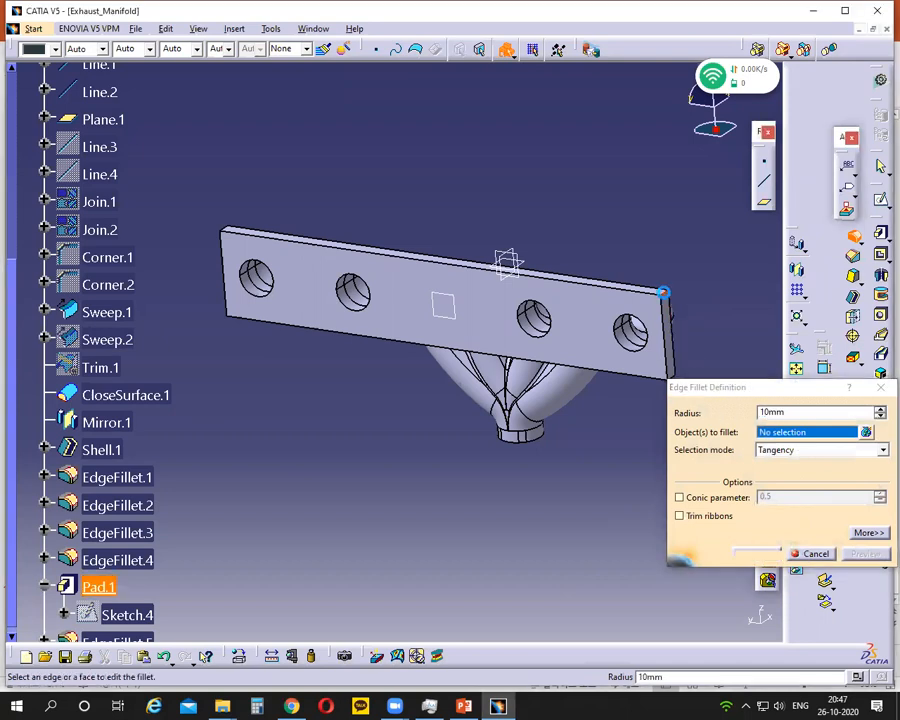
left_click(667, 335)
middle_click_drag(707, 328, 576, 238)
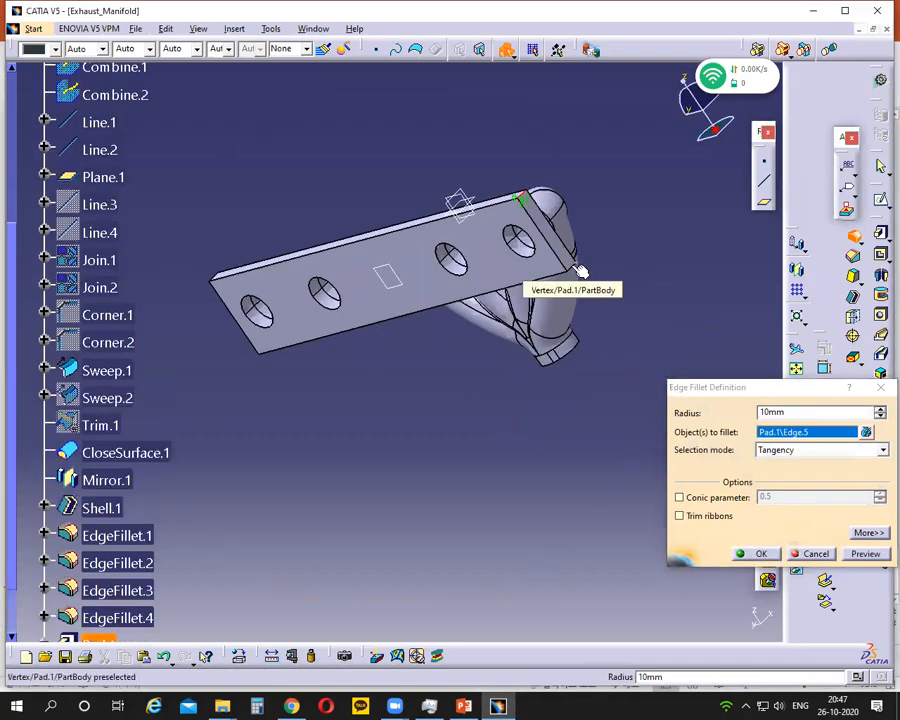
left_click(578, 264)
middle_click_drag(461, 392, 346, 346)
left_click(284, 419)
middle_click_drag(284, 422, 257, 372)
left_click(246, 366)
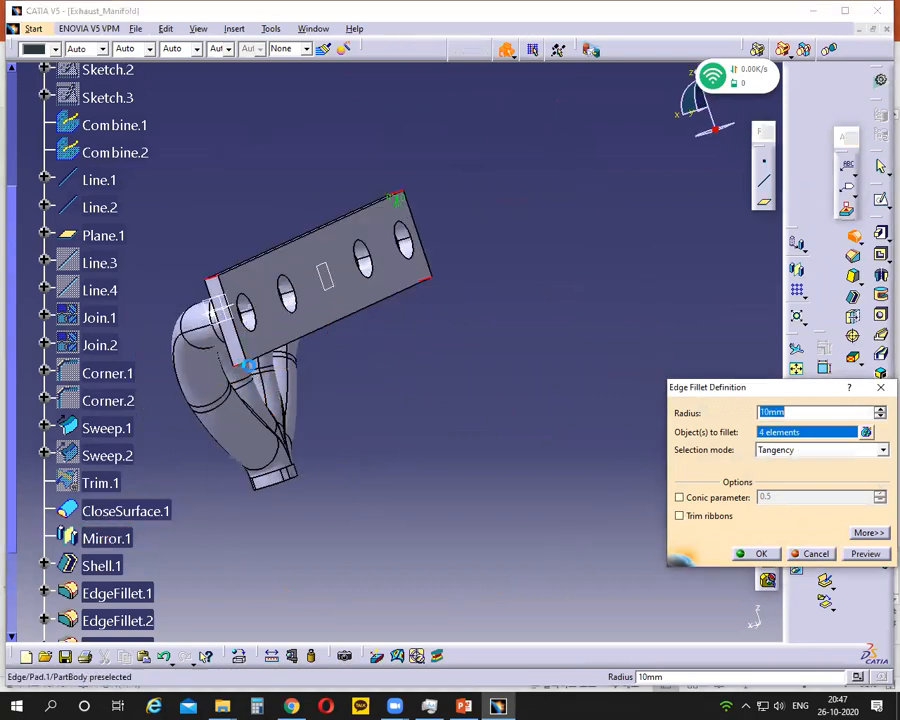
left_click(756, 553)
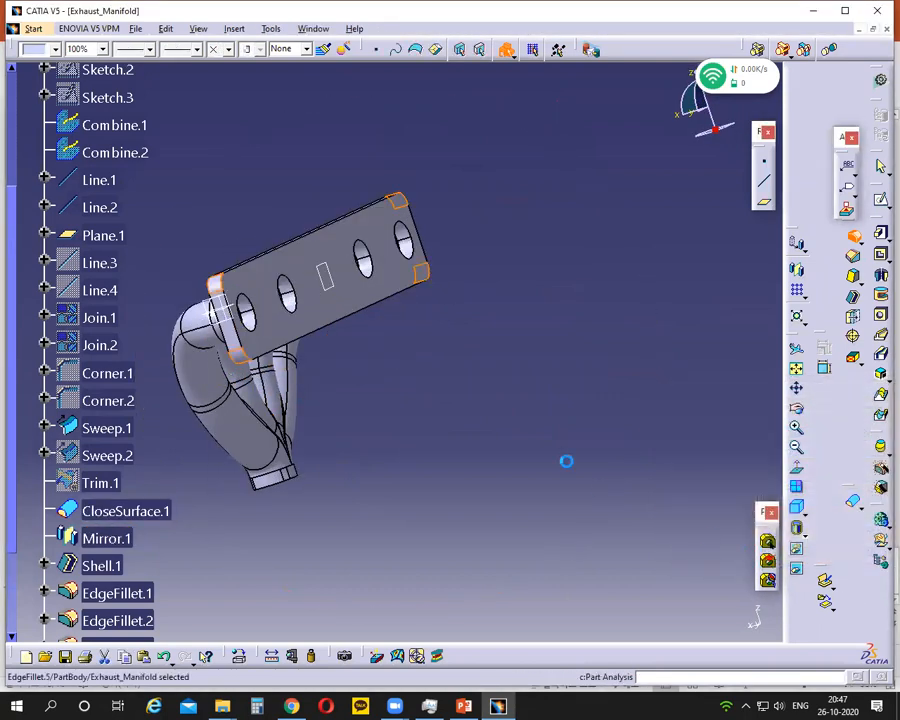
Step: Check the bolt hole positions and diameter for the flange on the PowerPoint drawing
middle_click_drag(686, 414, 476, 640)
left_click(461, 706)
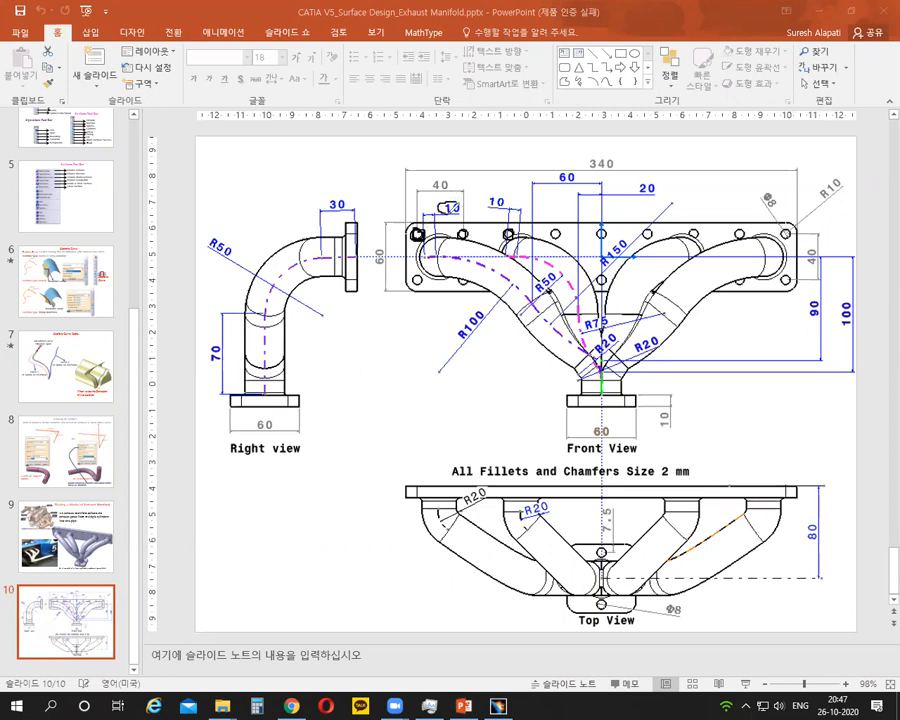
left_click_drag(770, 196, 781, 196)
left_click(201, 104)
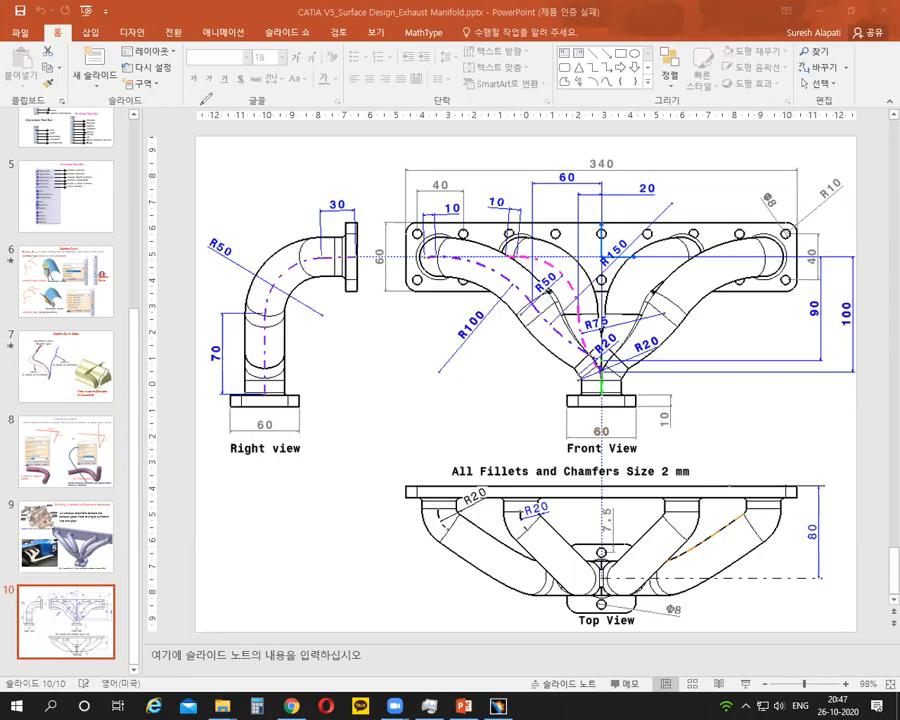
Step: Return to CATIA and open a new sketch on the flange's outer face
left_click(497, 703)
left_click(244, 318)
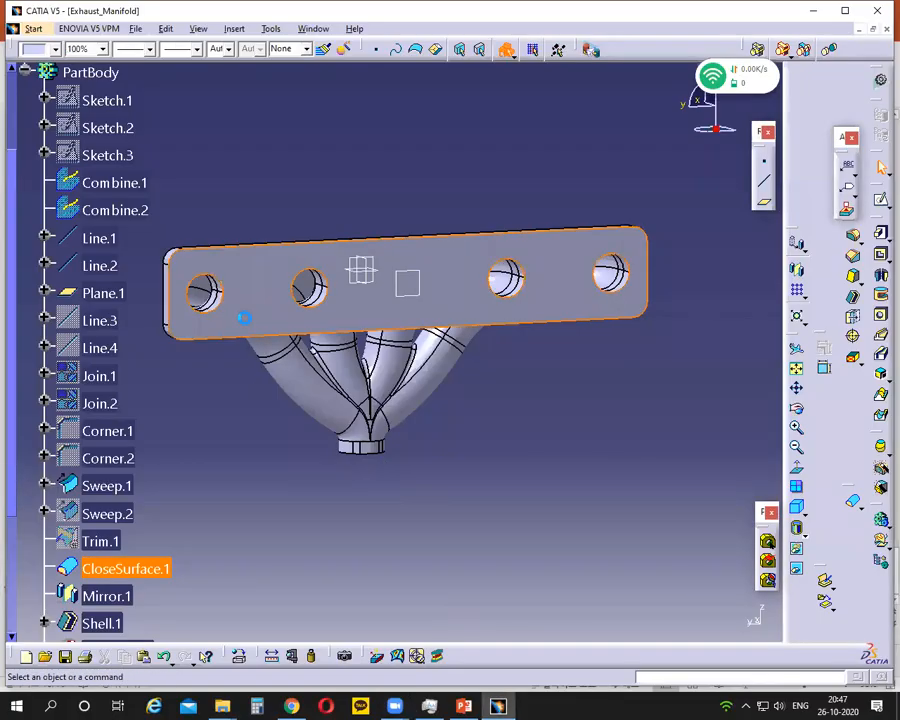
left_click(860, 206)
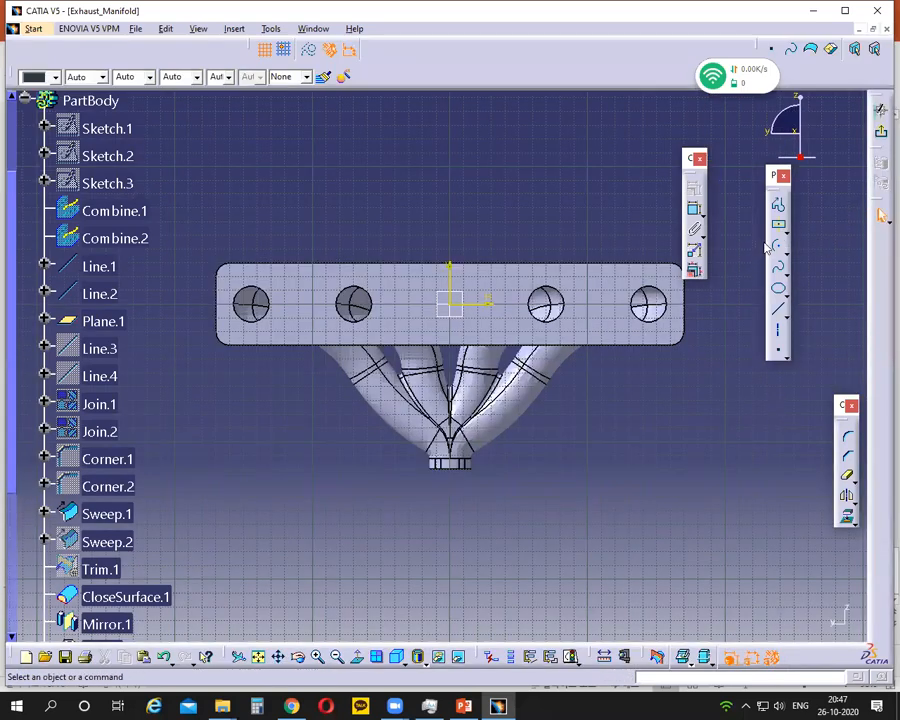
Step: Sketch a circle near the flange's upper-left corner and set its diameter to 8 mm
left_click(781, 249)
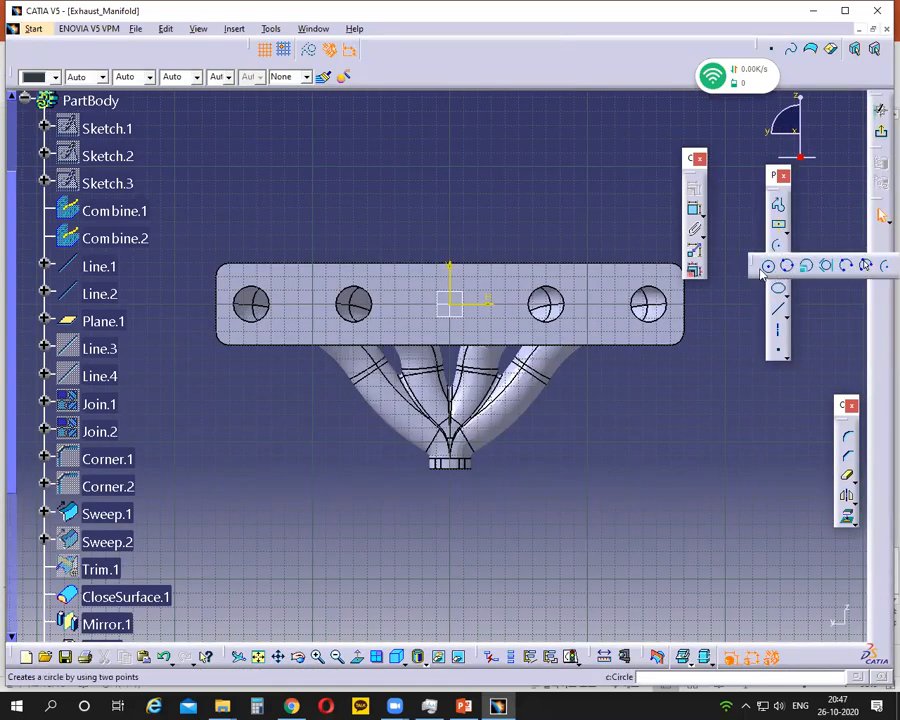
left_click(767, 266)
left_click(234, 276)
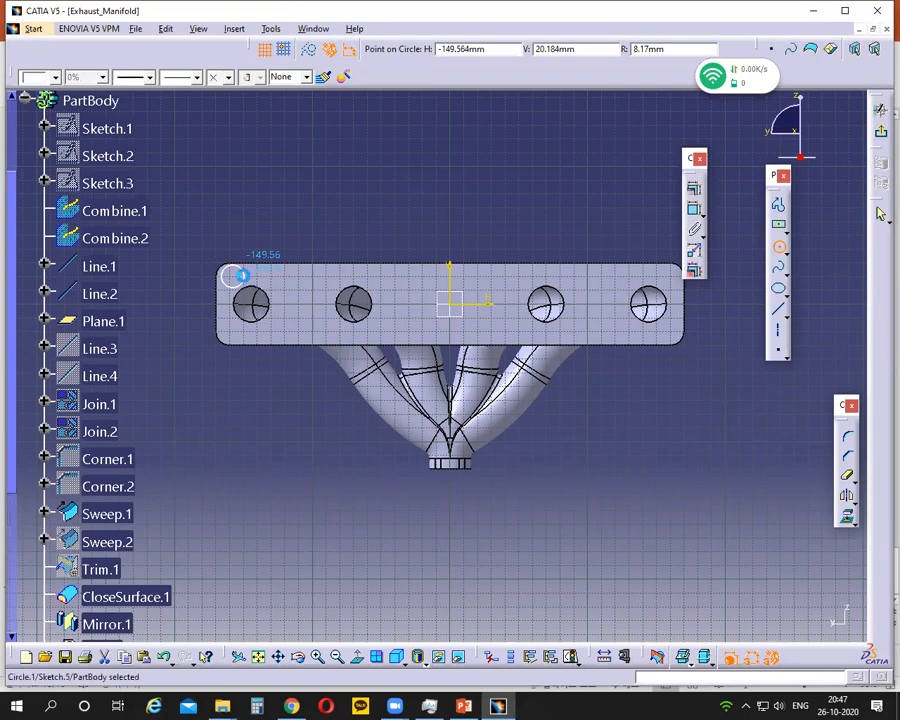
left_click(242, 275)
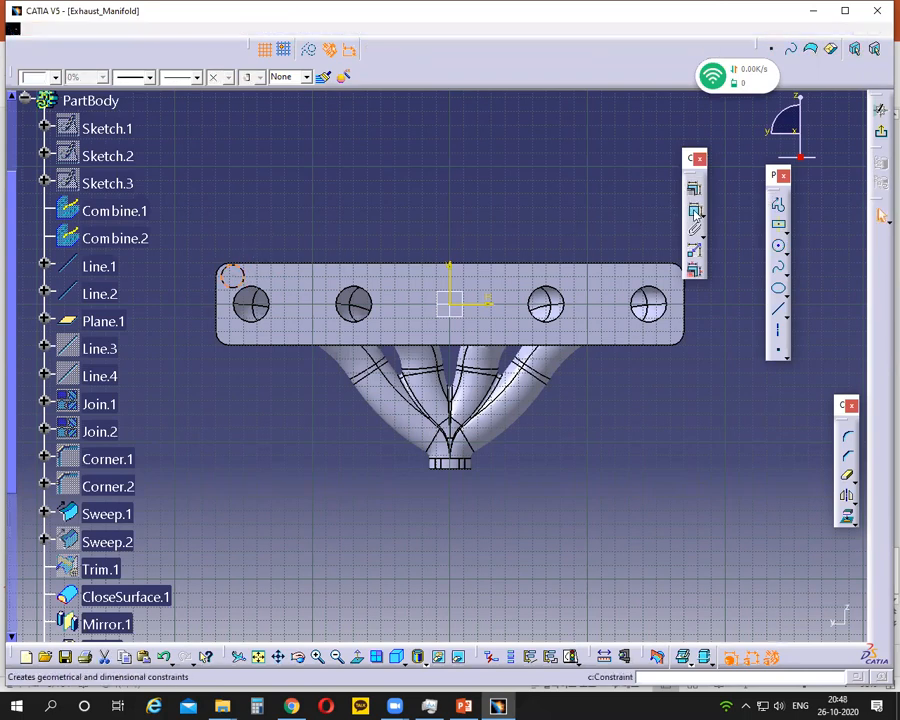
left_click(694, 208)
left_click(293, 238)
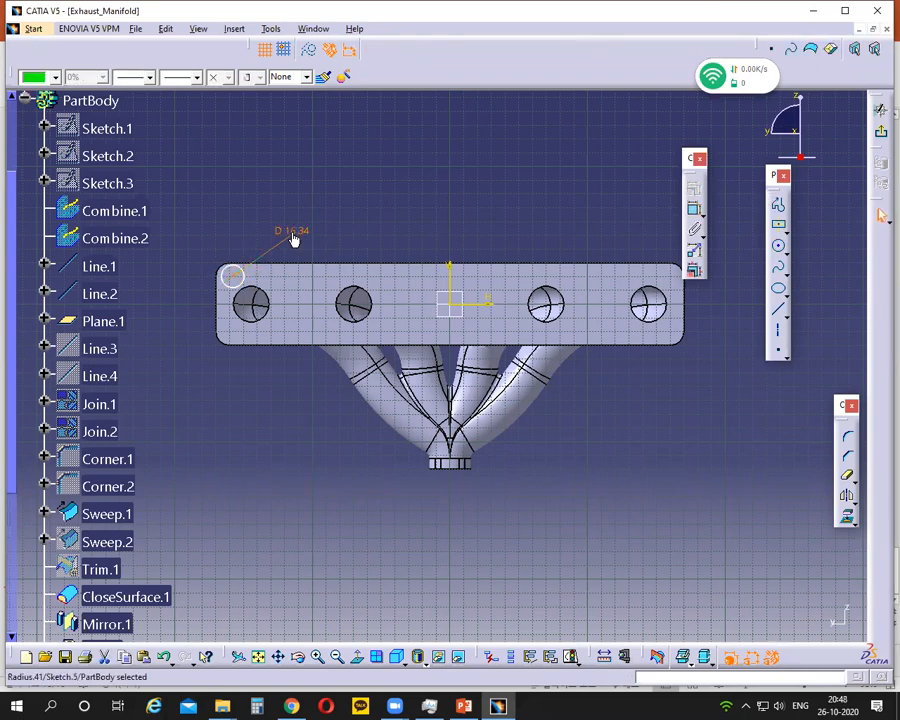
double_click(294, 231)
type("8")
key("Return")
middle_click_drag(262, 467, 399, 467, "ctrl")
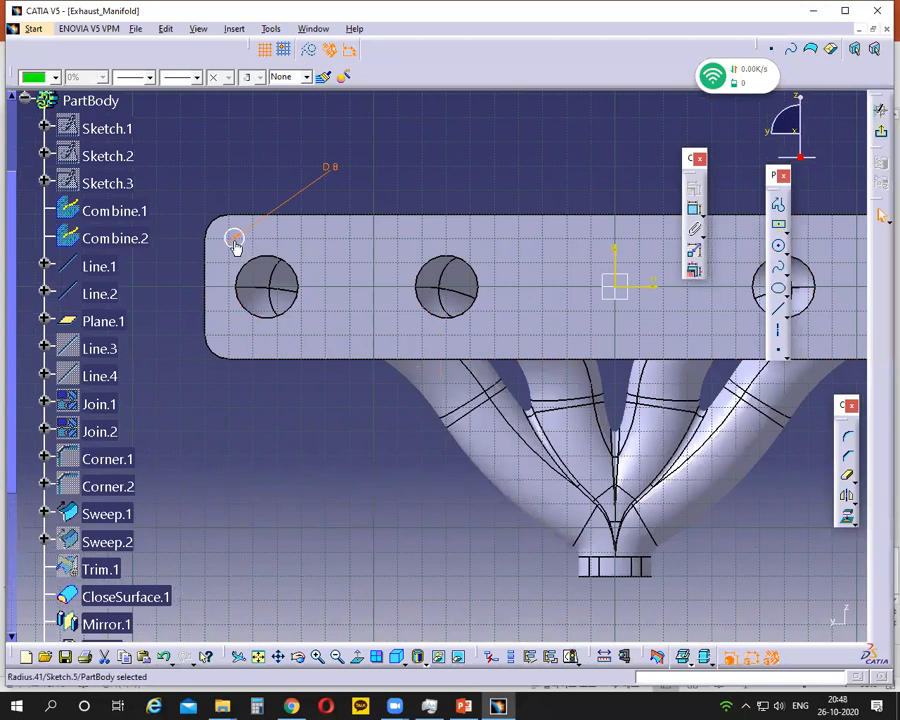
left_click(235, 239)
left_click(206, 261, "ctrl")
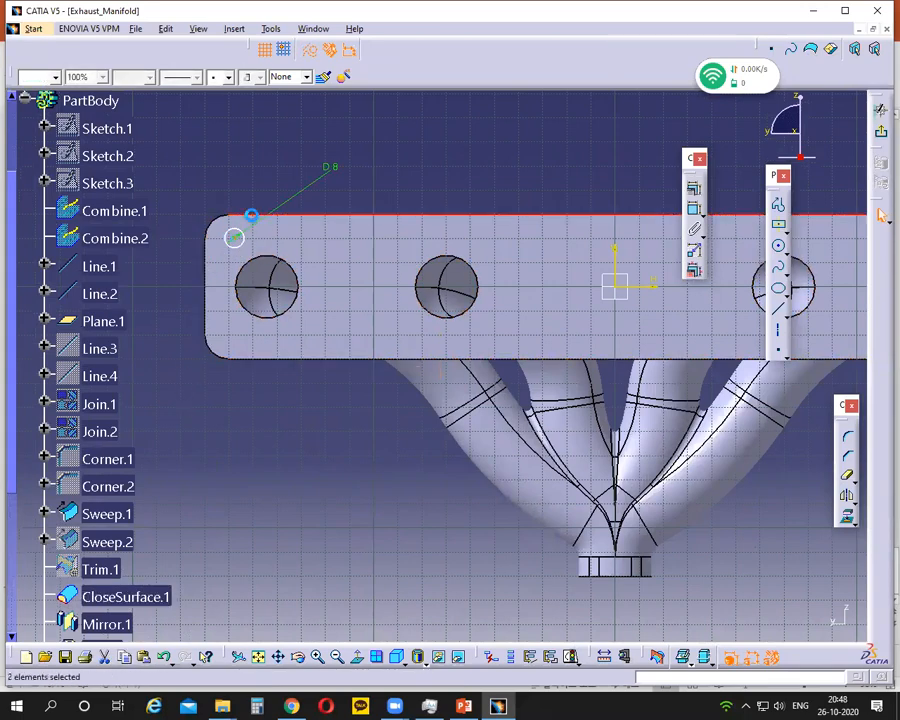
left_click(266, 167)
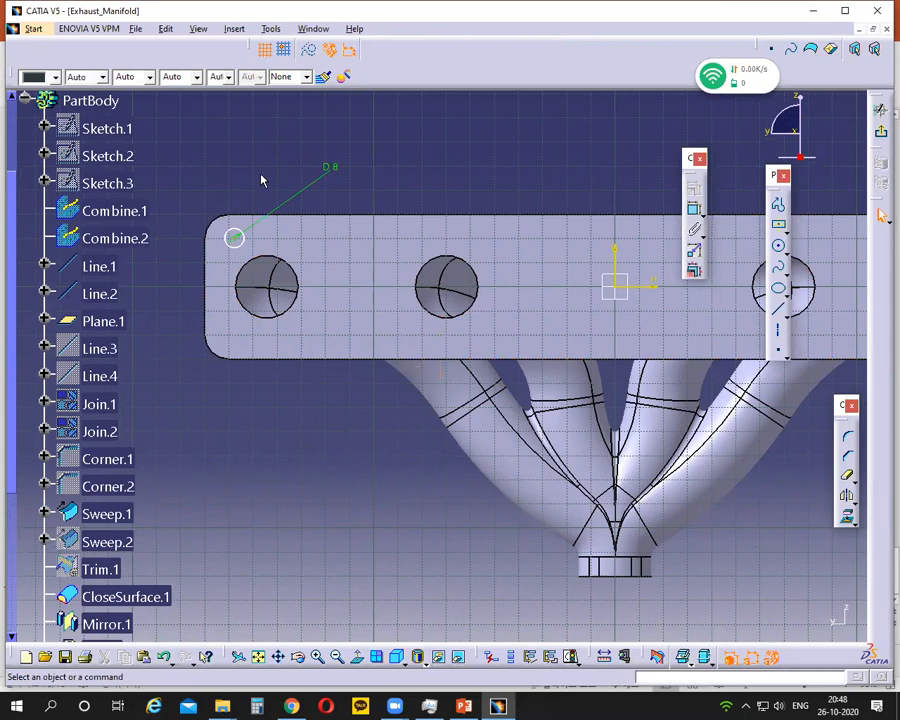
left_click(238, 236)
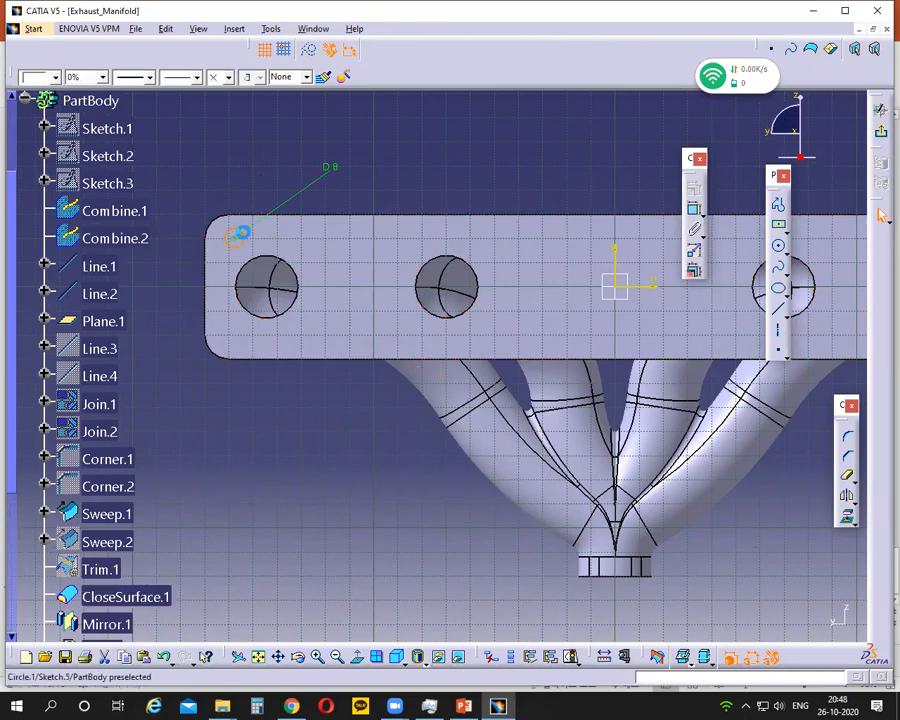
left_click(220, 205)
Step: Constrain the 8 mm circle concentric with the flange's rounded upper-left corner and exit the sketch
left_click(211, 222)
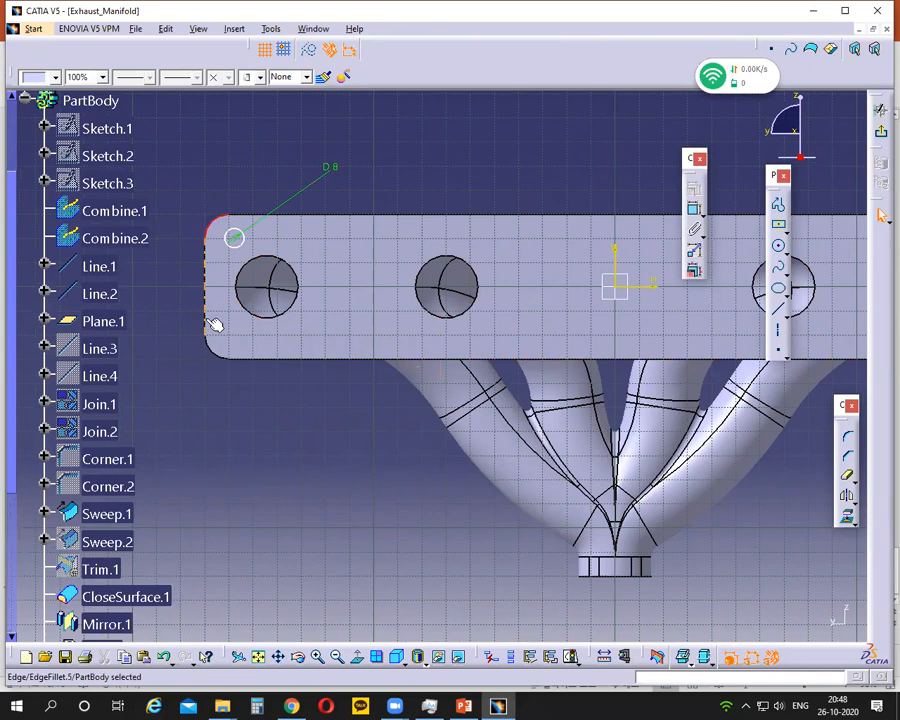
left_click(240, 237)
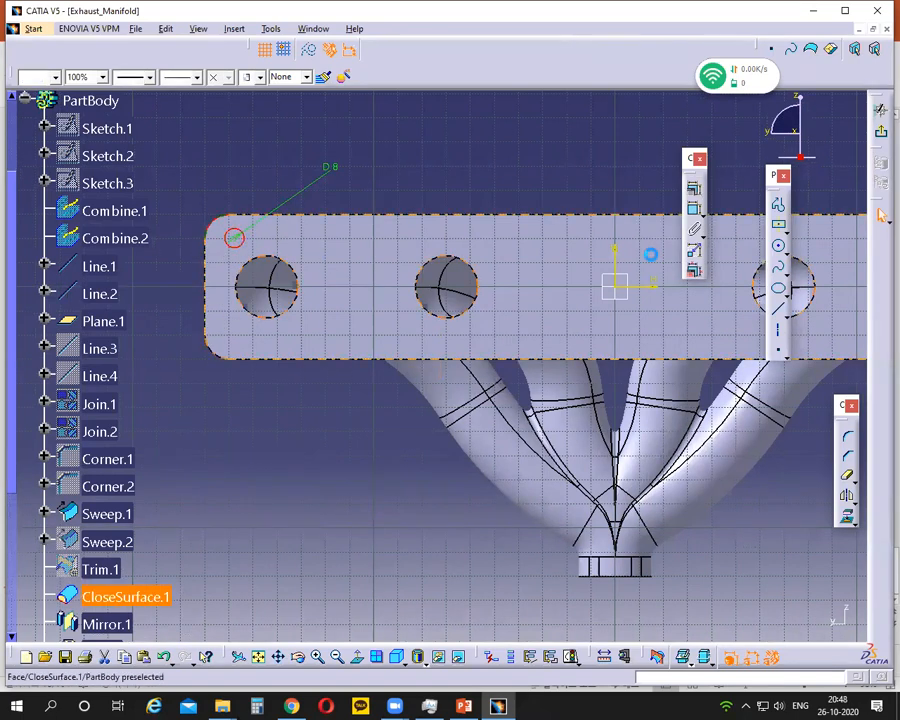
left_click(882, 214)
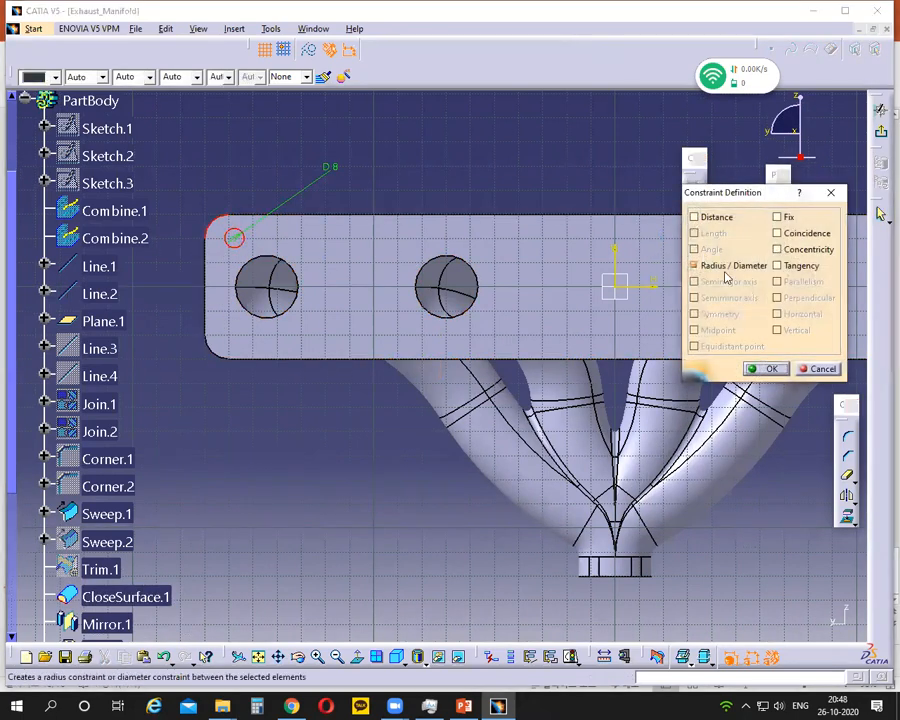
left_click(778, 250)
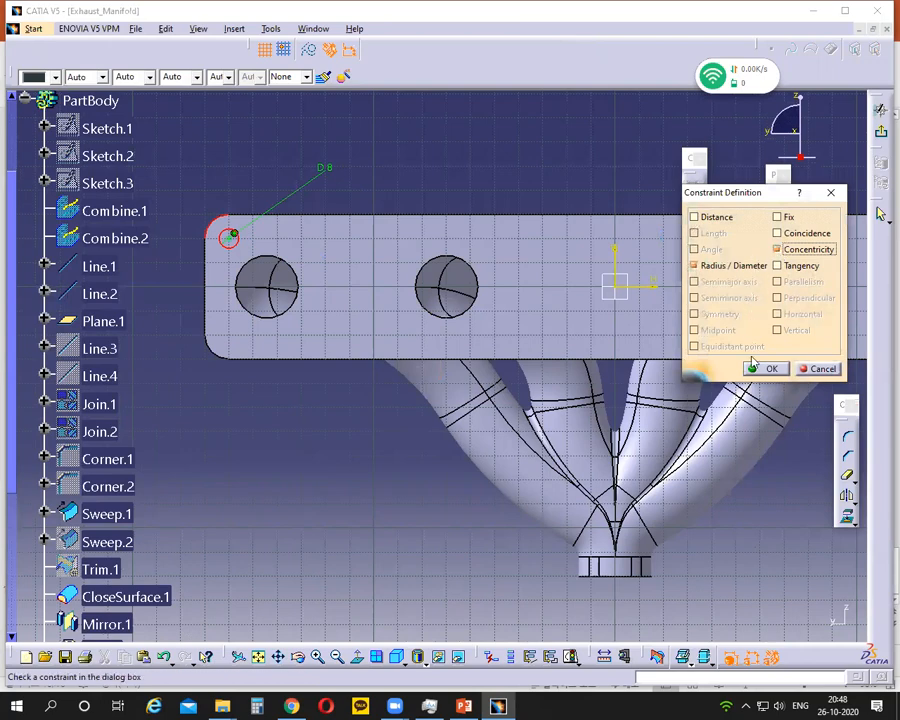
left_click(758, 368)
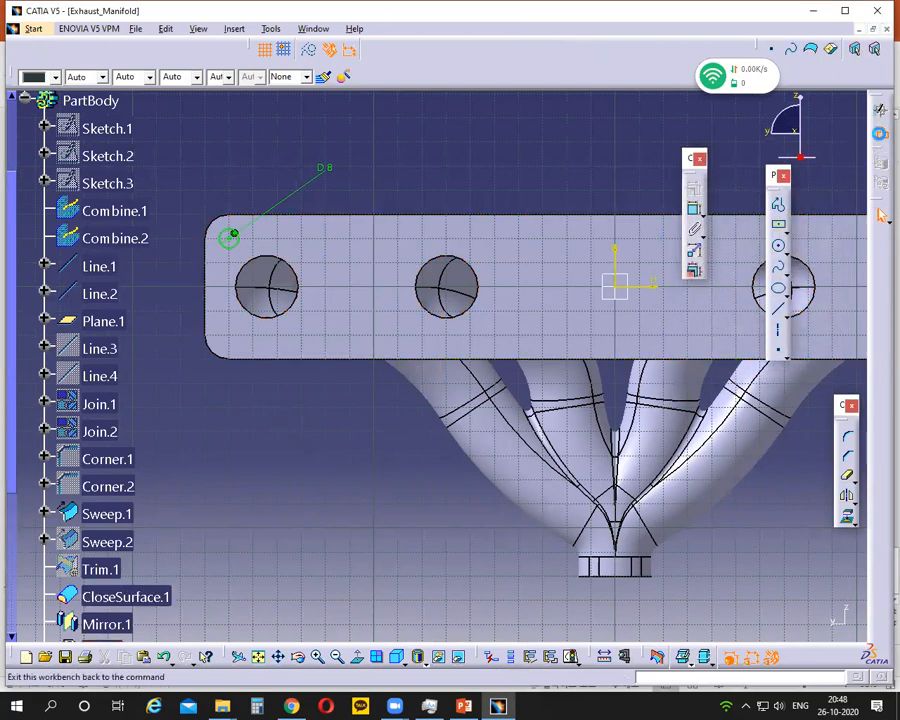
left_click(882, 137)
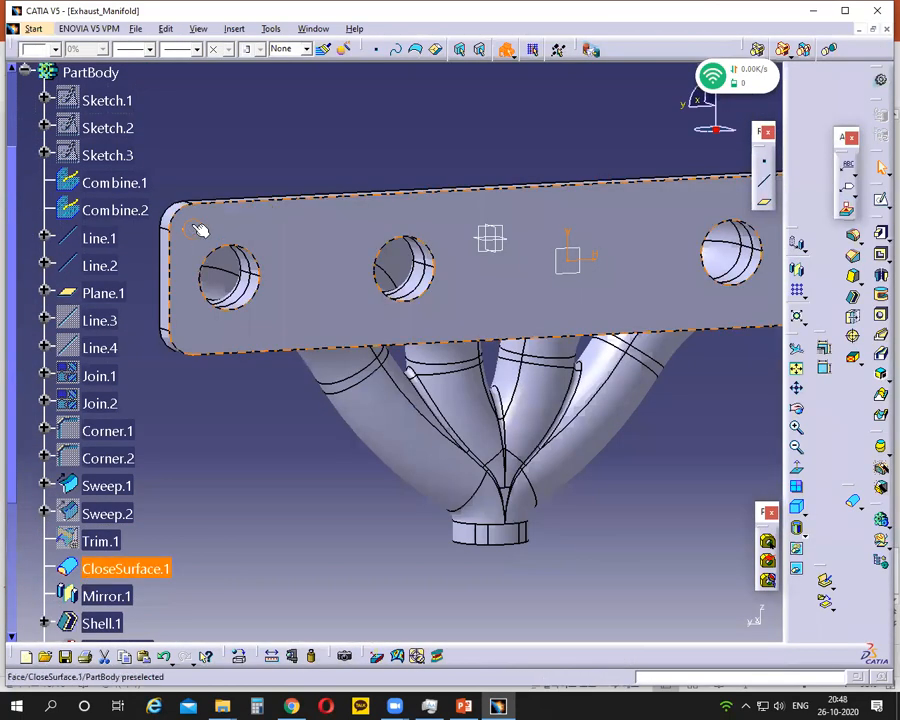
Step: Cut the circle sketch through the flange as a pocket with the Up to last limit
middle_click_drag(226, 373, 233, 387)
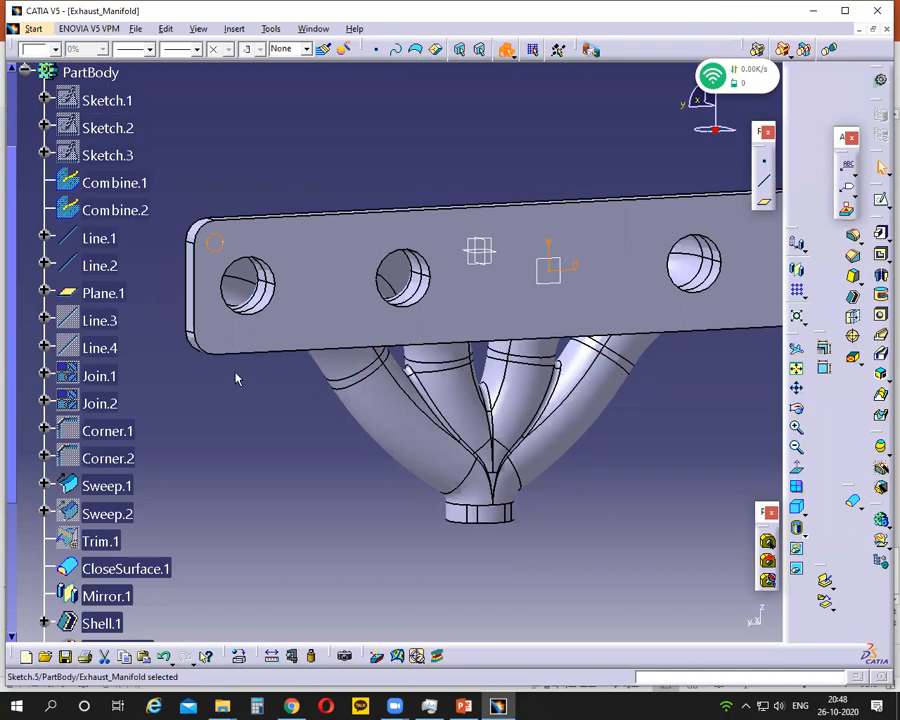
scroll(239, 436, "up", 1)
middle_click(239, 436)
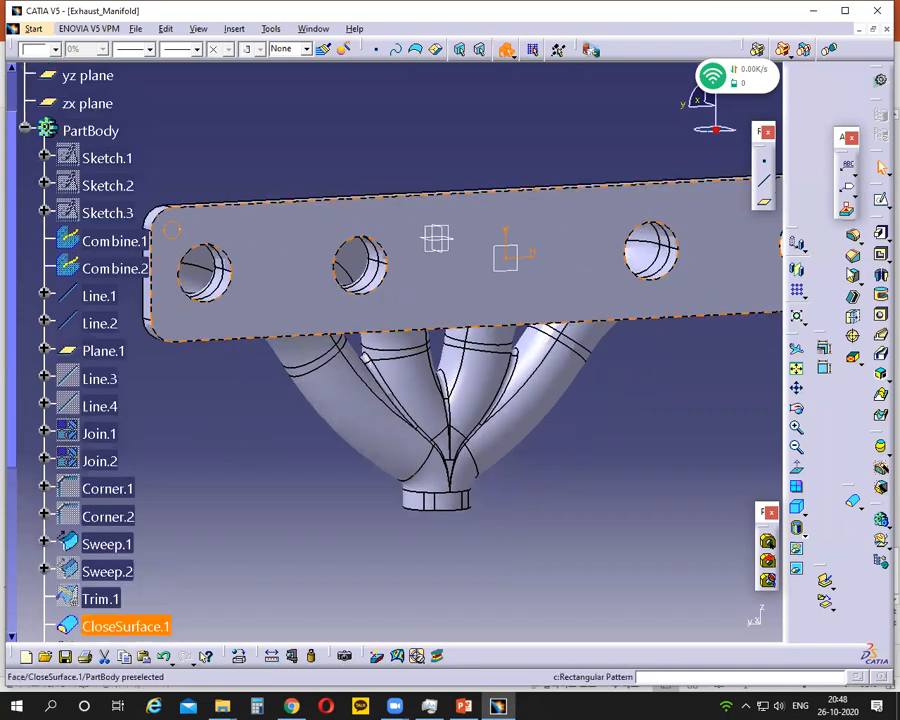
left_click(853, 254)
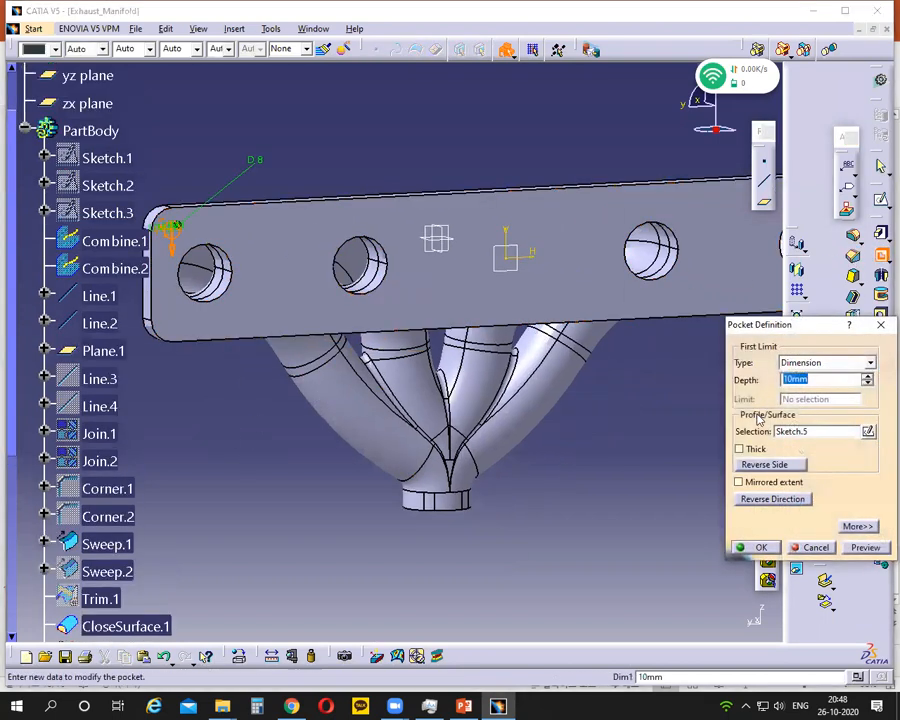
left_click(870, 364)
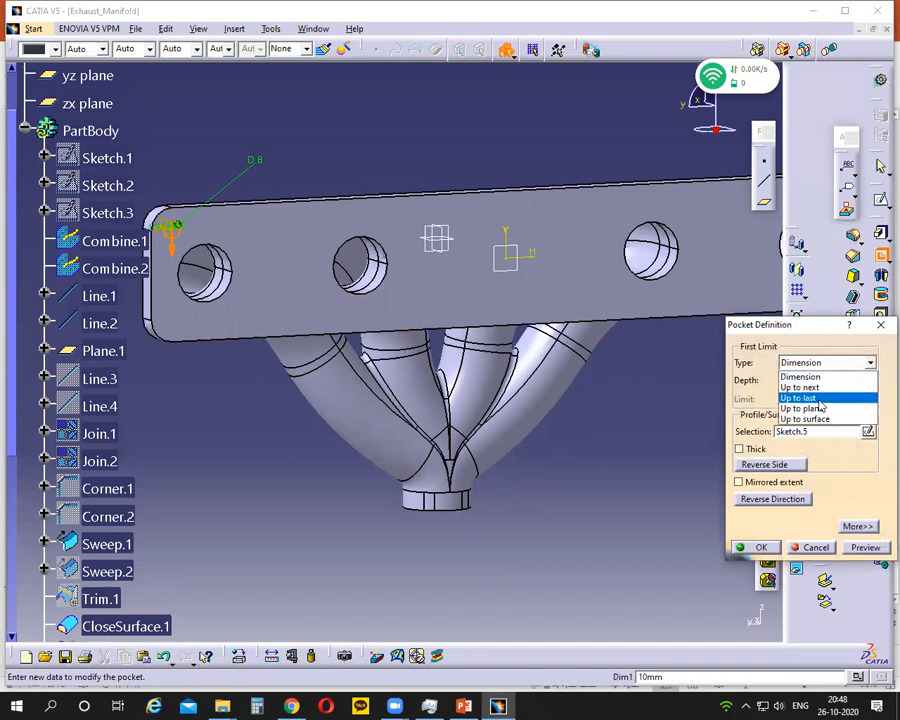
left_click(803, 397)
left_click(761, 546)
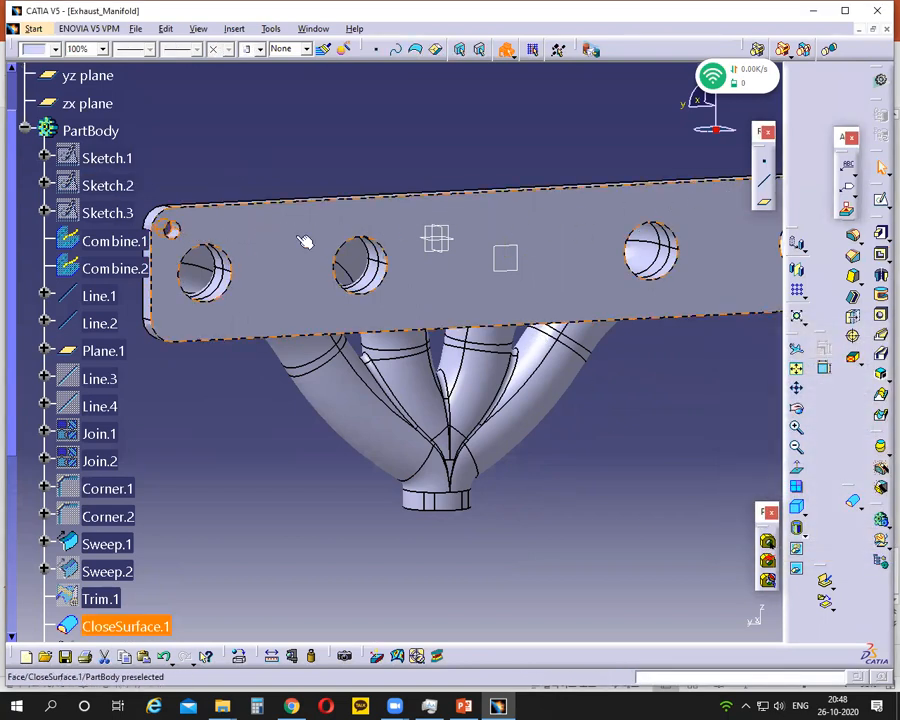
Step: Check the number and spacing of the flange's bolt holes on the PowerPoint drawing and return to CATIA
left_click(463, 706)
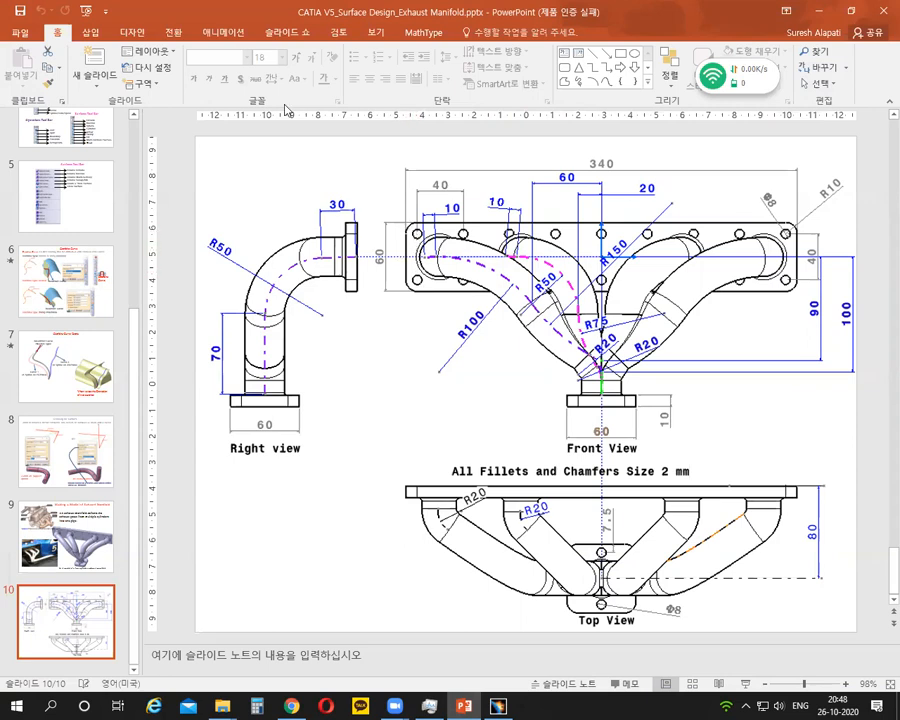
mouse_move(446, 178)
left_mouse_down()
mouse_move(441, 196)
mouse_move(434, 178)
left_mouse_up()
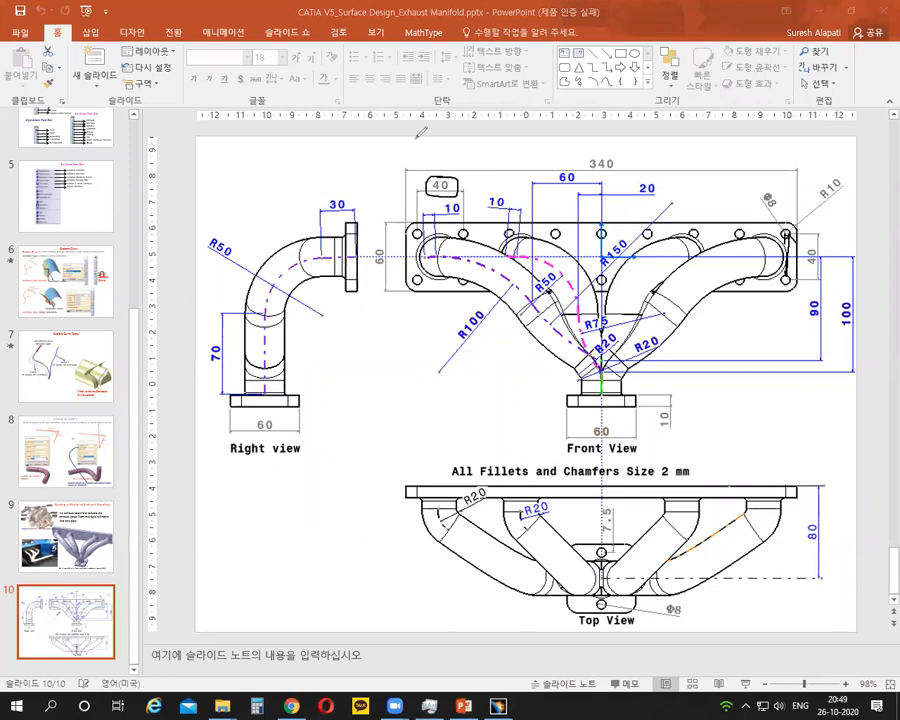
left_click(229, 103)
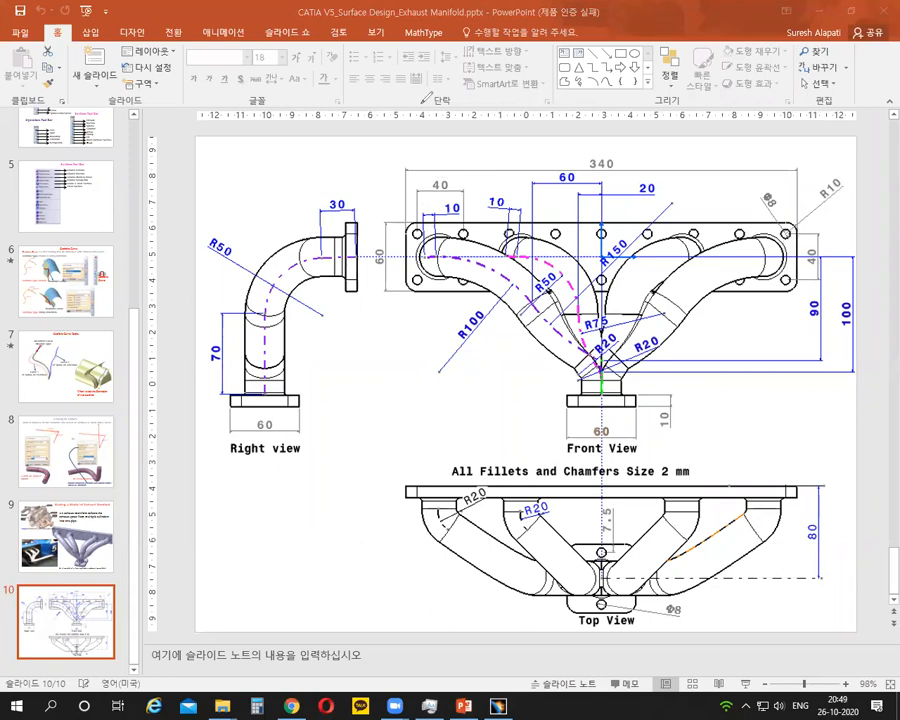
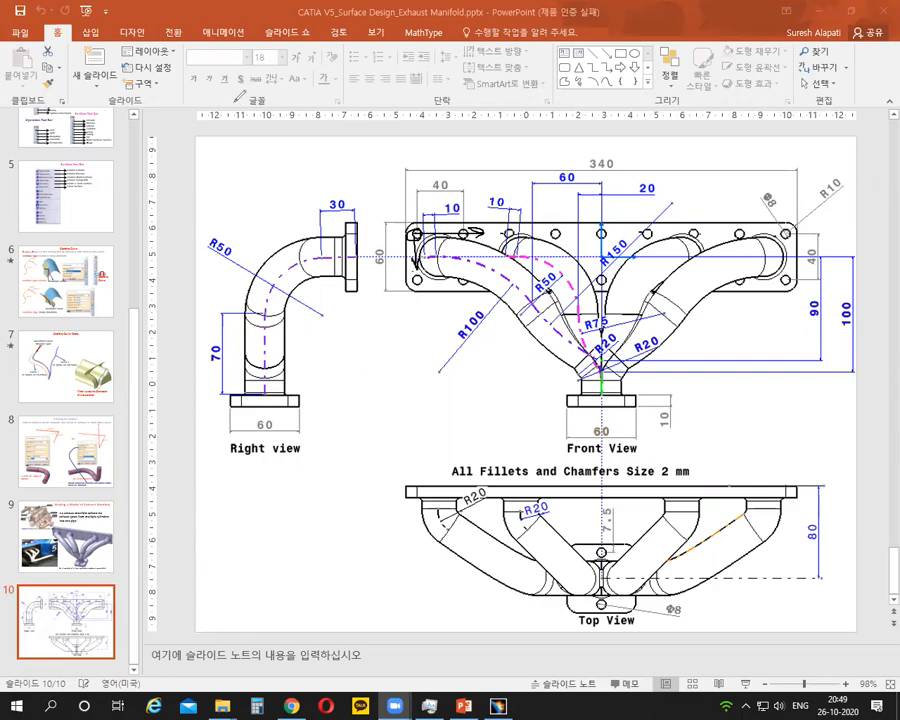
left_click(498, 706)
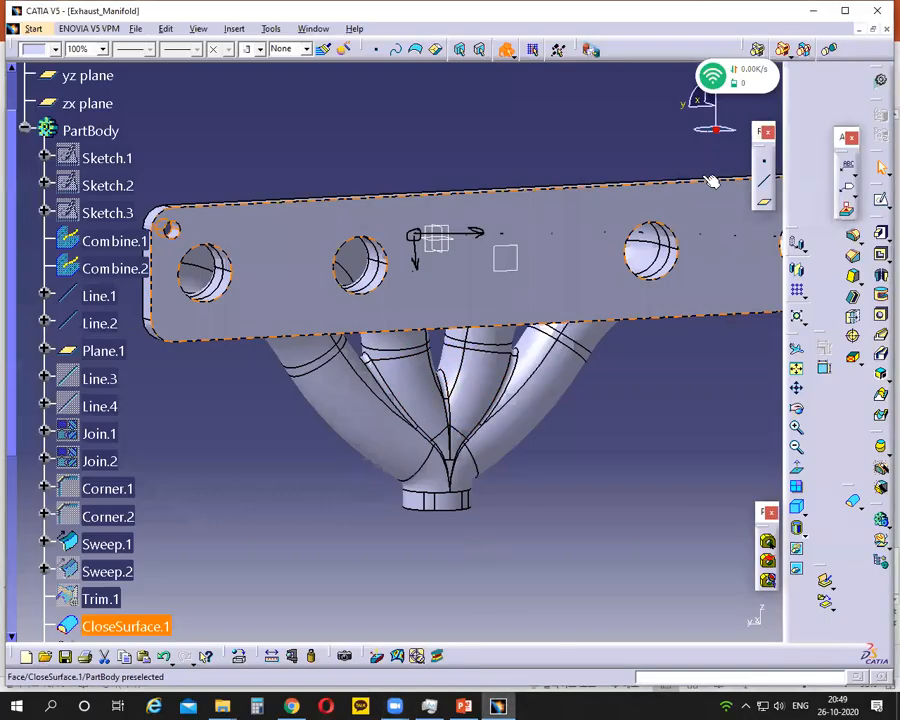
Step: Start a rectangular pattern of the bolt hole pocket with 9 instances at 40 mm spacing, rechecking the PowerPoint drawing
left_click(797, 290)
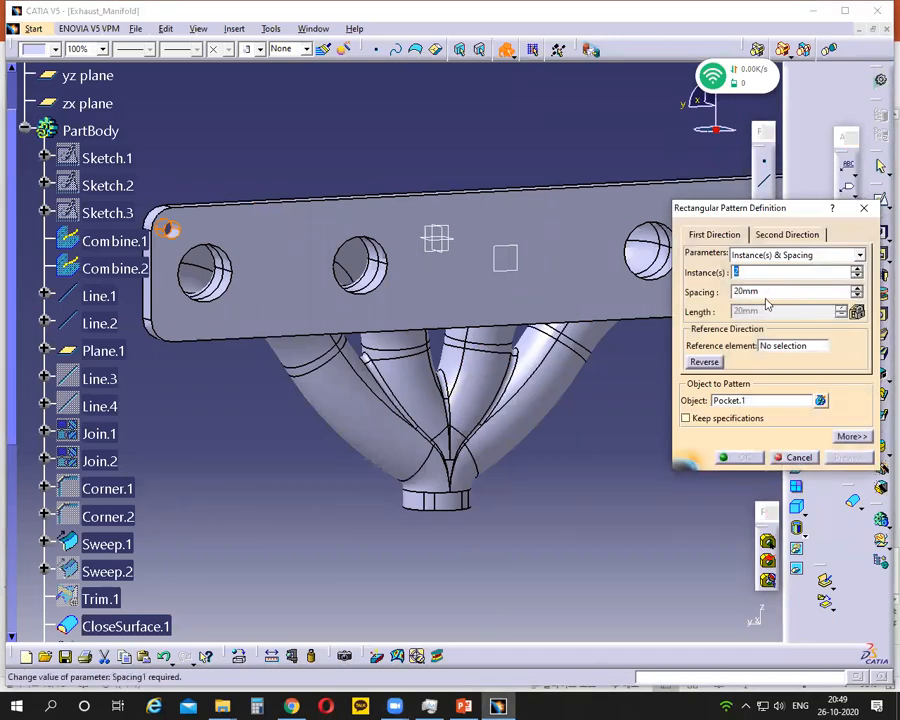
type("9")
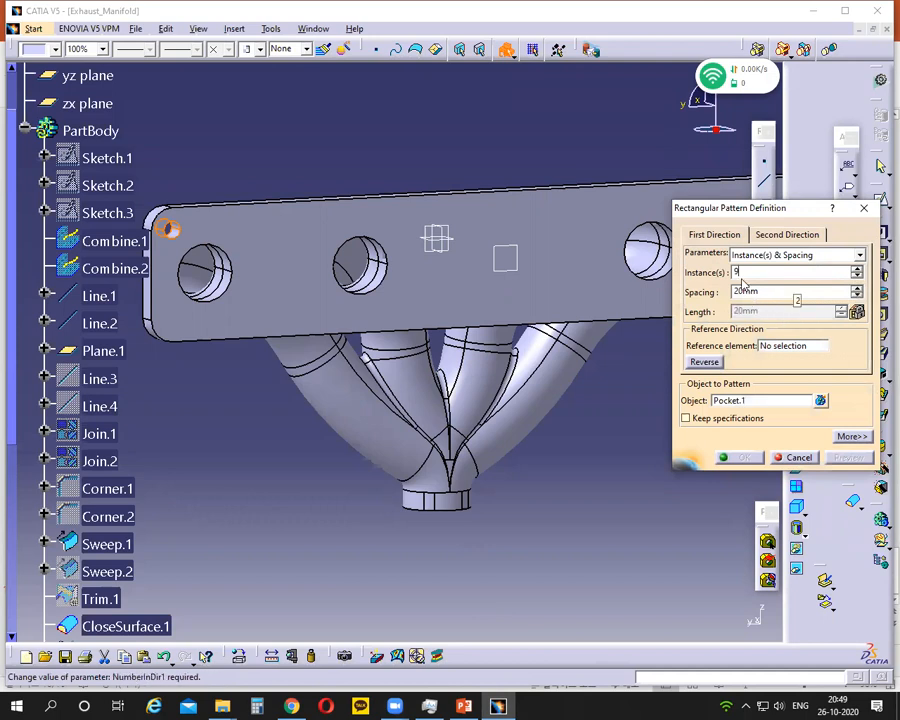
left_click(772, 292)
left_click_drag(772, 292, 729, 292)
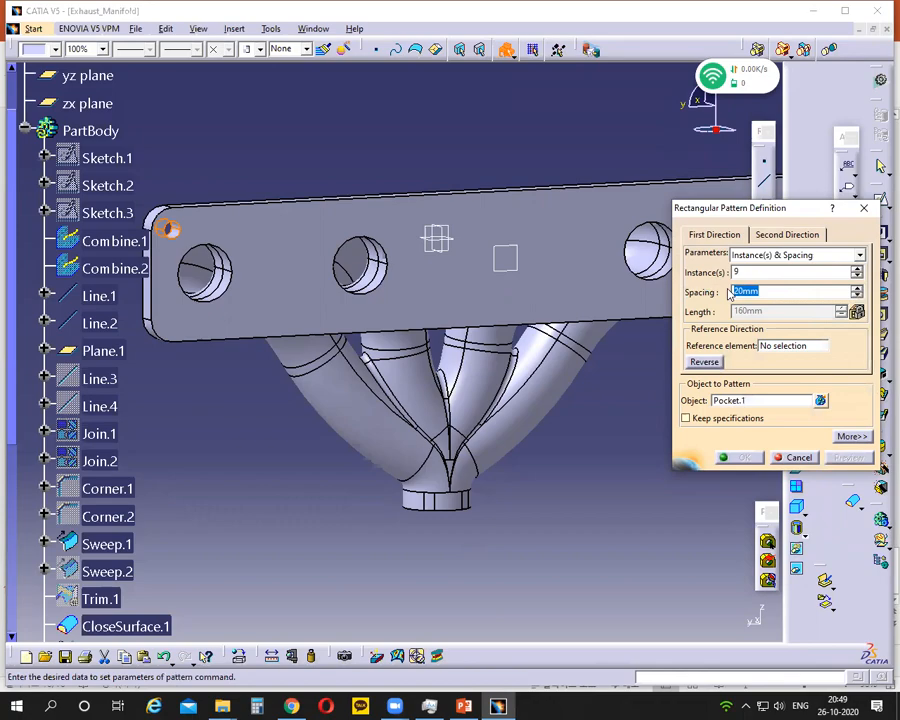
type("40")
left_click(463, 706)
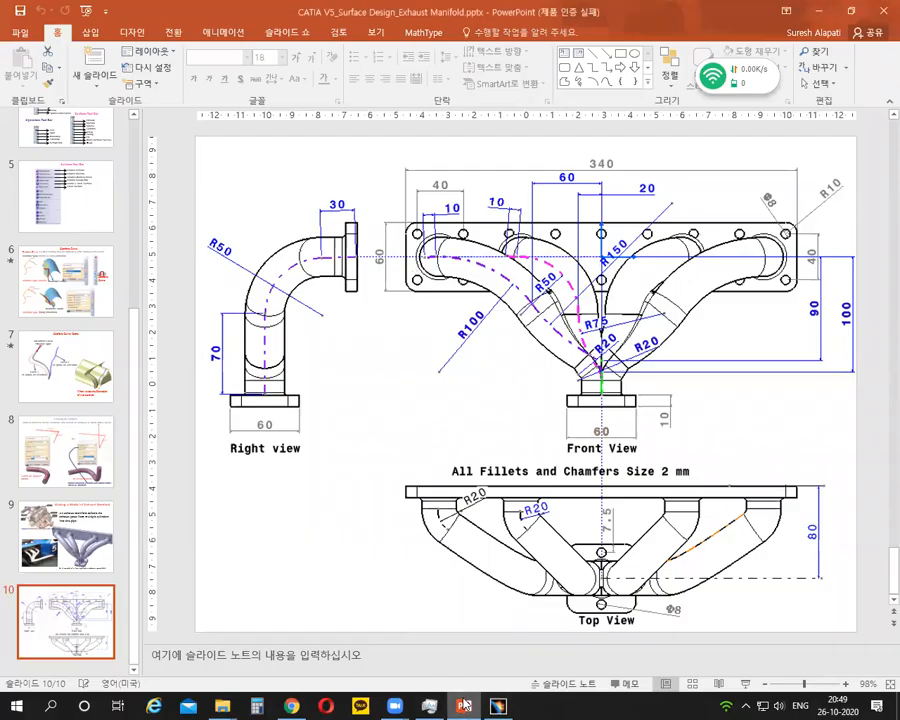
left_click(463, 706)
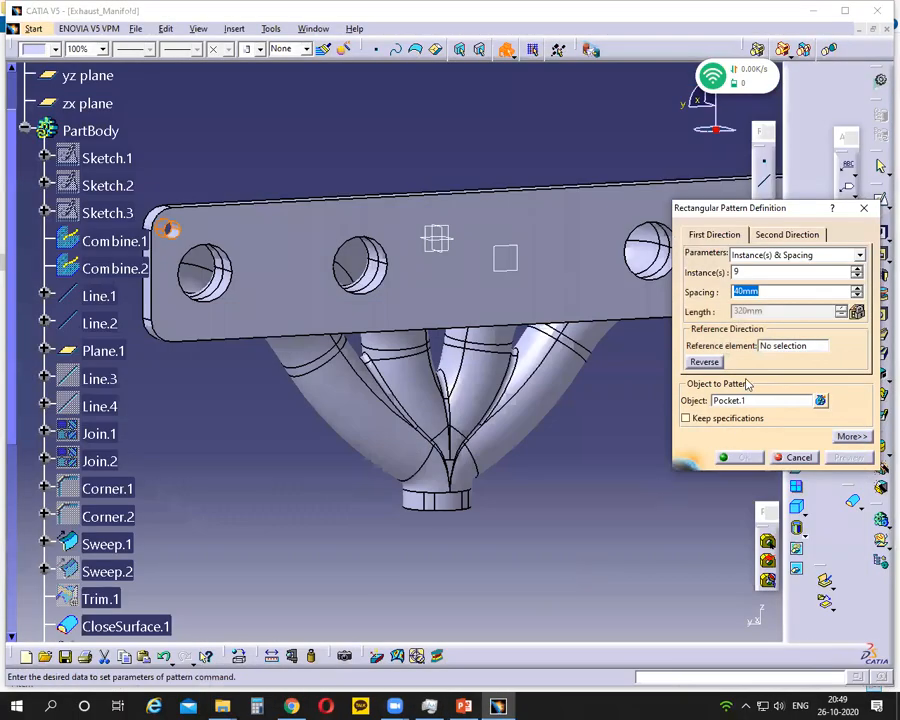
Step: Set the flange's long upper front edge as the reference element for the pattern's first direction
left_click(775, 352)
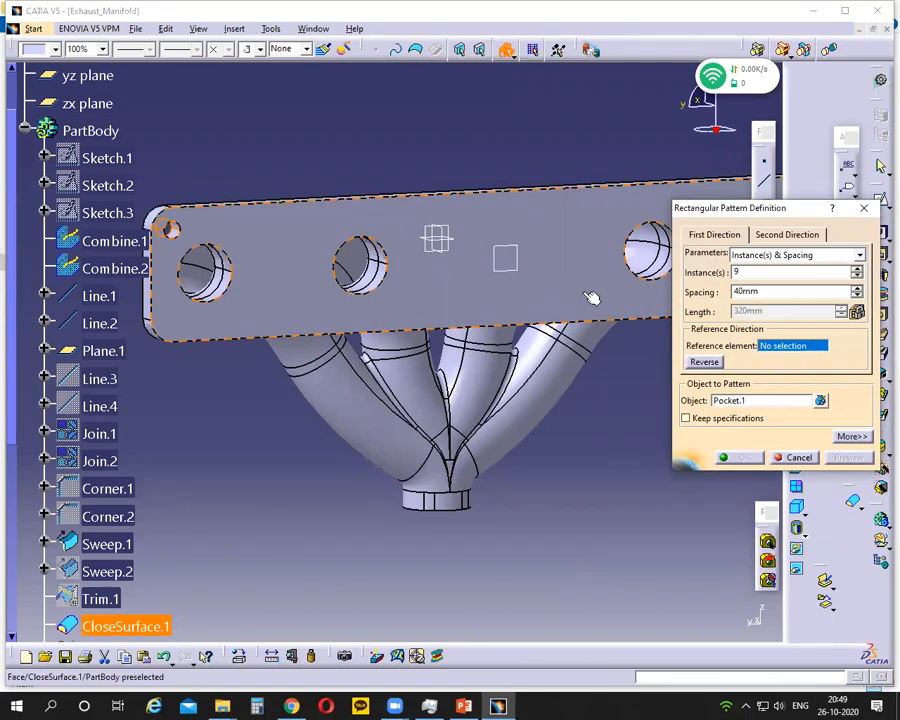
right_click(788, 350)
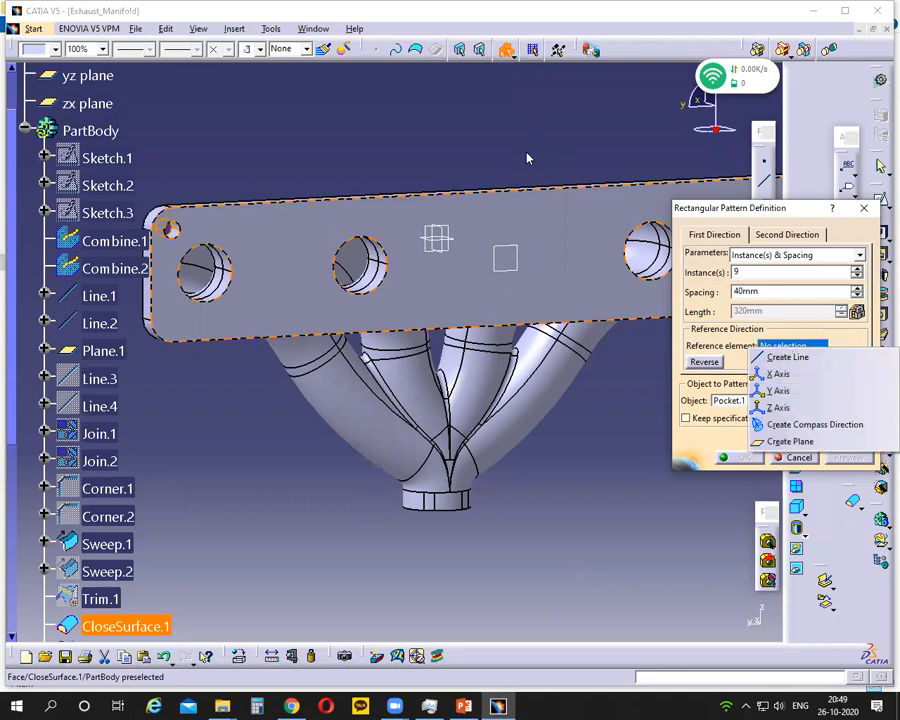
key("Escape")
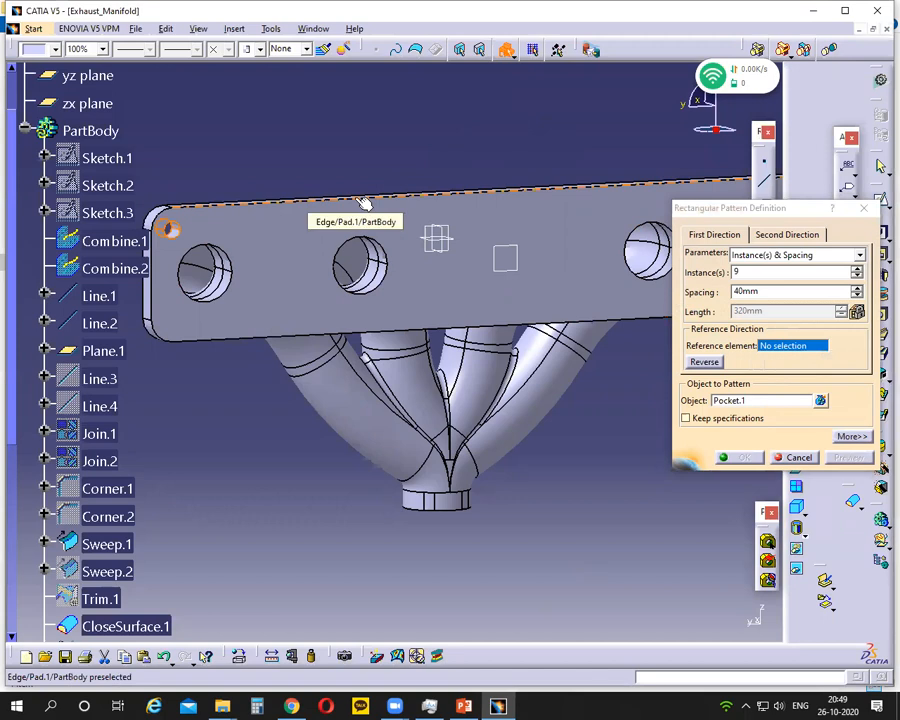
middle_click_drag(498, 161, 452, 211)
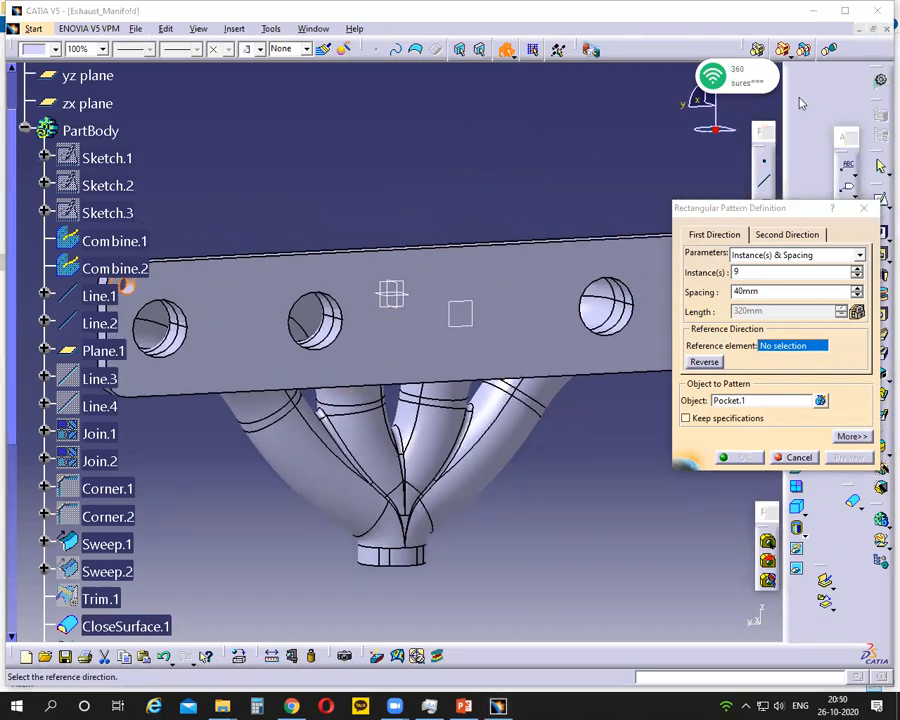
scroll(700, 145, "up", 1)
middle_click_drag(690, 145, 740, 171)
middle_click_drag(476, 126, 563, 151)
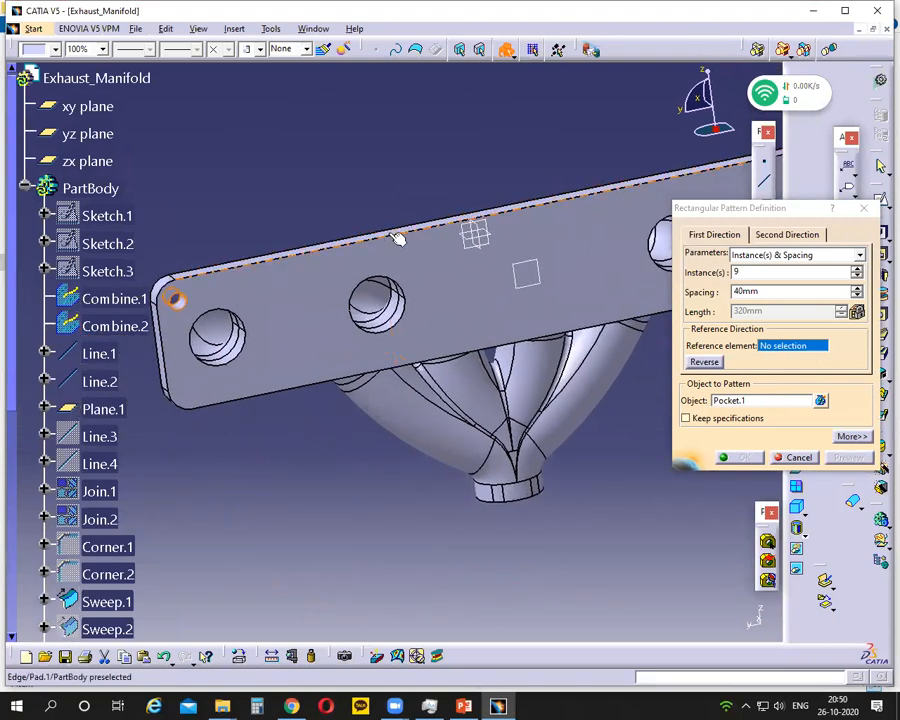
left_click(400, 234)
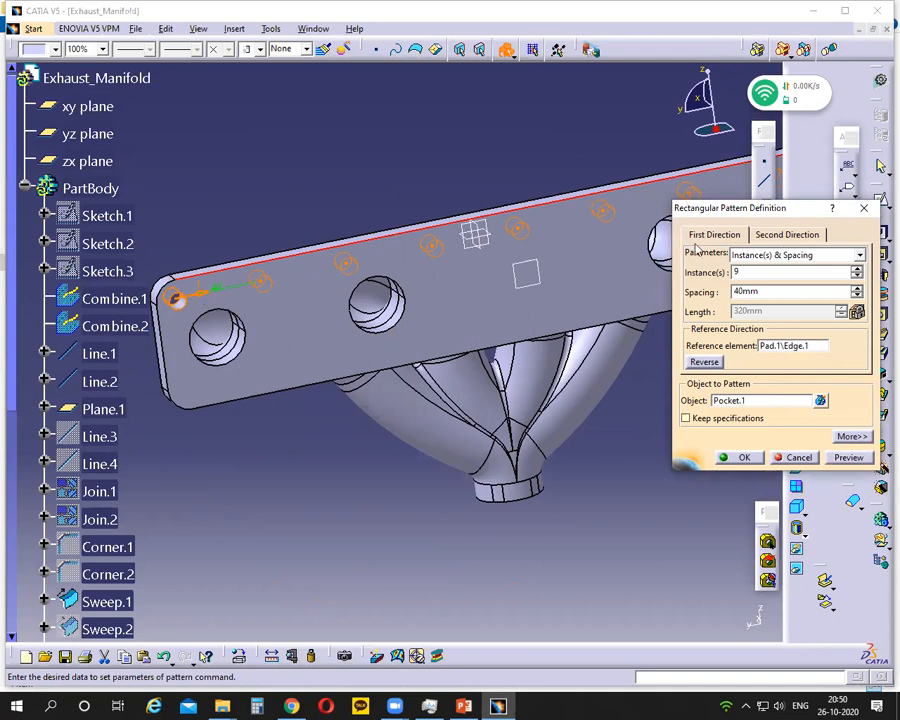
Step: Define the bolt hole pattern's second direction with 2 instances, using the flange's short vertical front edge as reference element
middle_click_drag(631, 527, 613, 436)
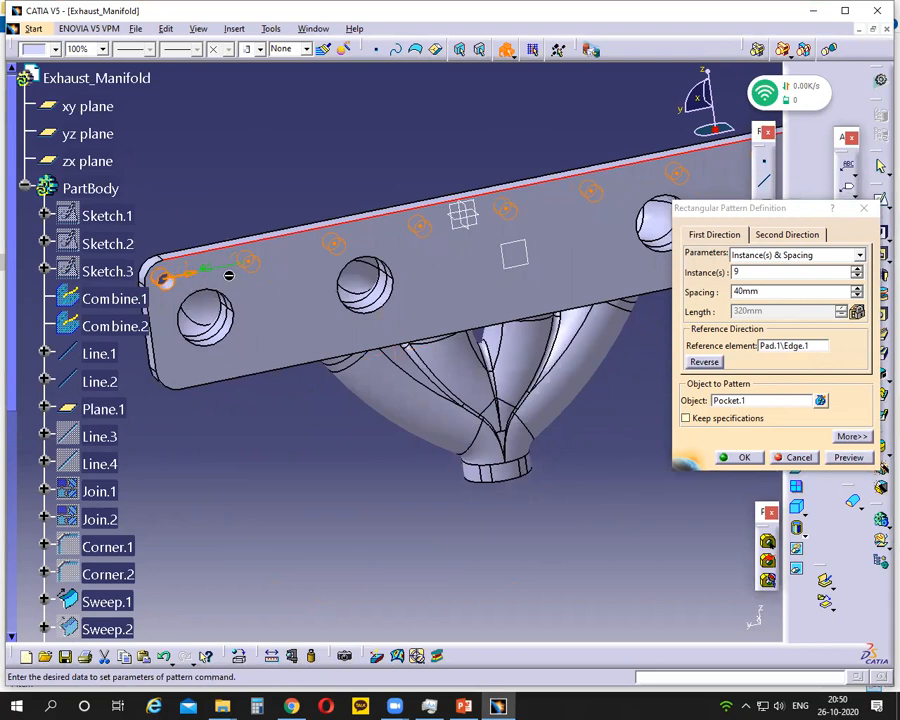
left_click(780, 236)
left_click(738, 272)
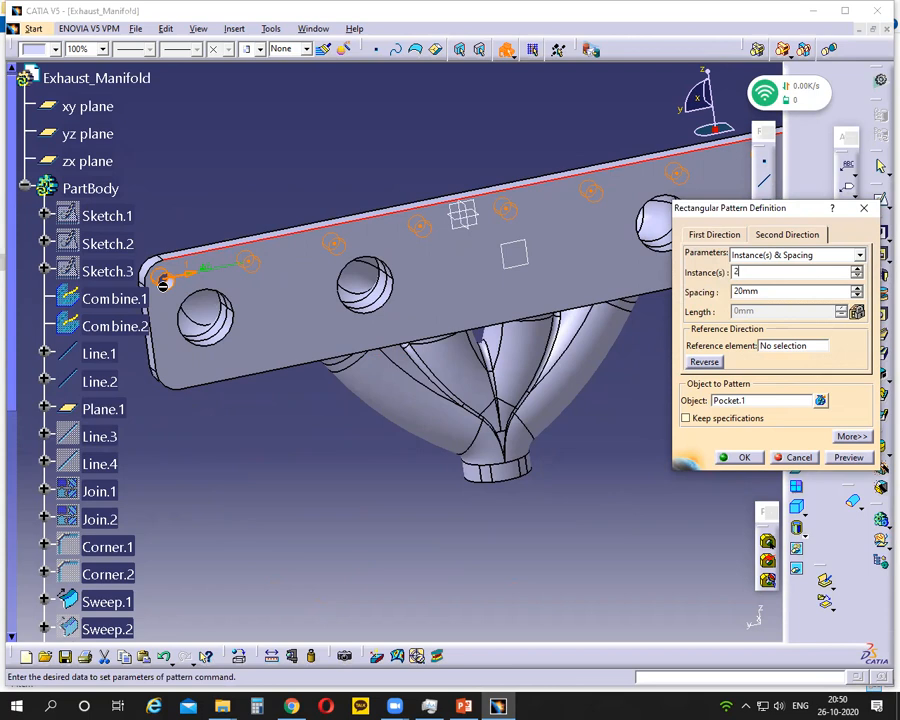
middle_click_drag(268, 498, 338, 510)
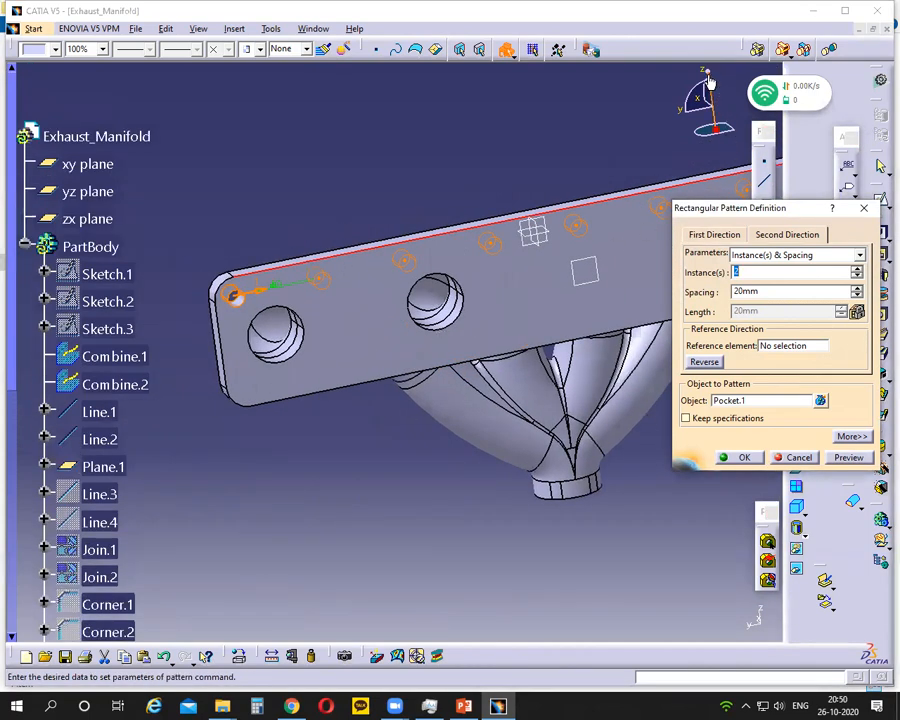
left_click(771, 347)
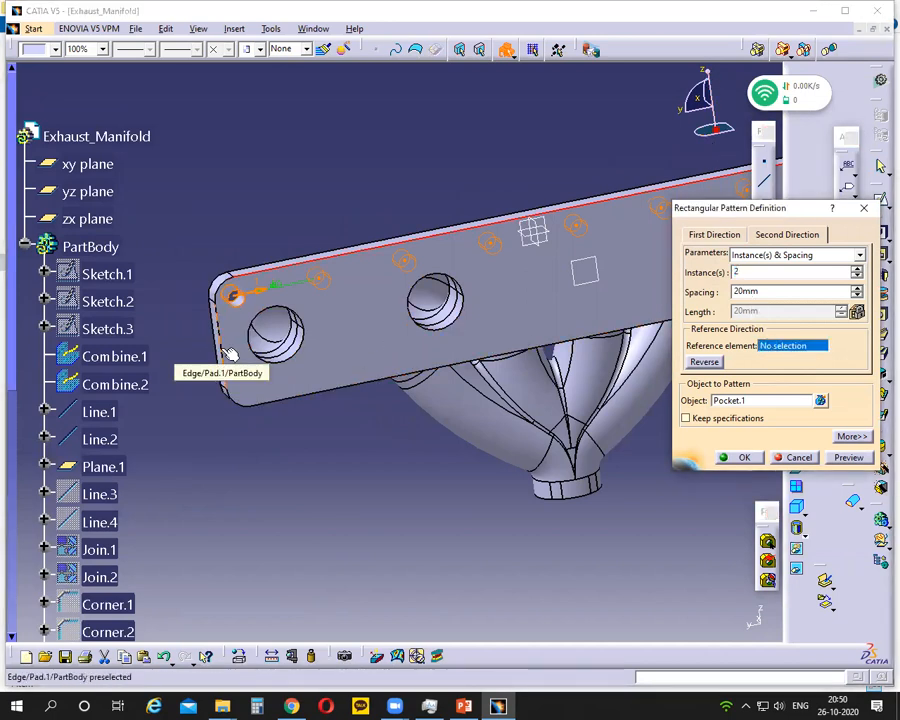
left_click(228, 355)
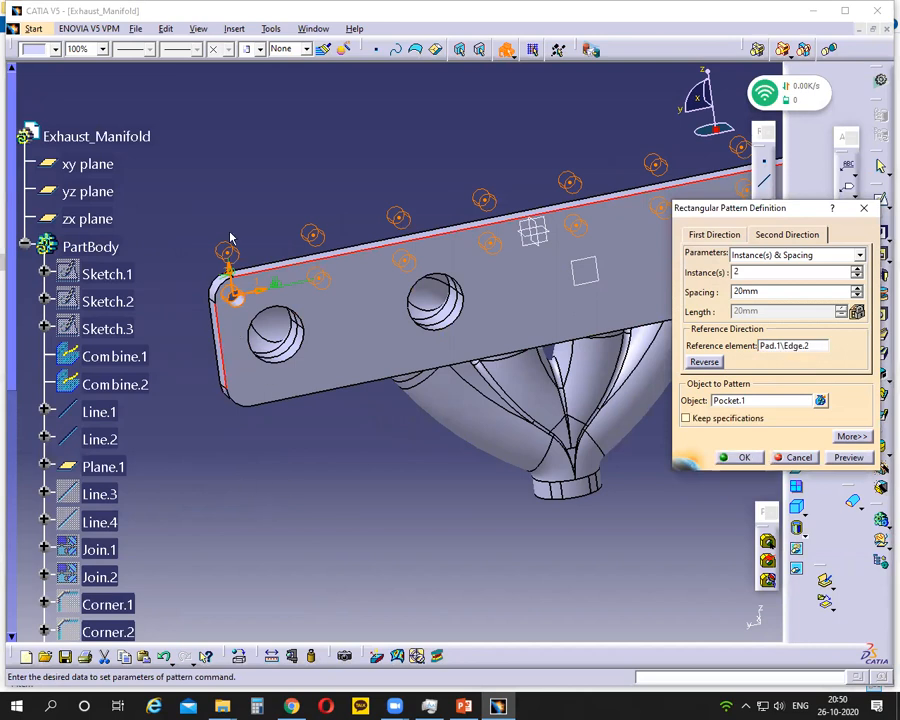
Step: Reverse the pattern's second direction so it points down the flange, and set its spacing to 40 mm
left_click(704, 364)
left_click_drag(781, 292, 711, 296)
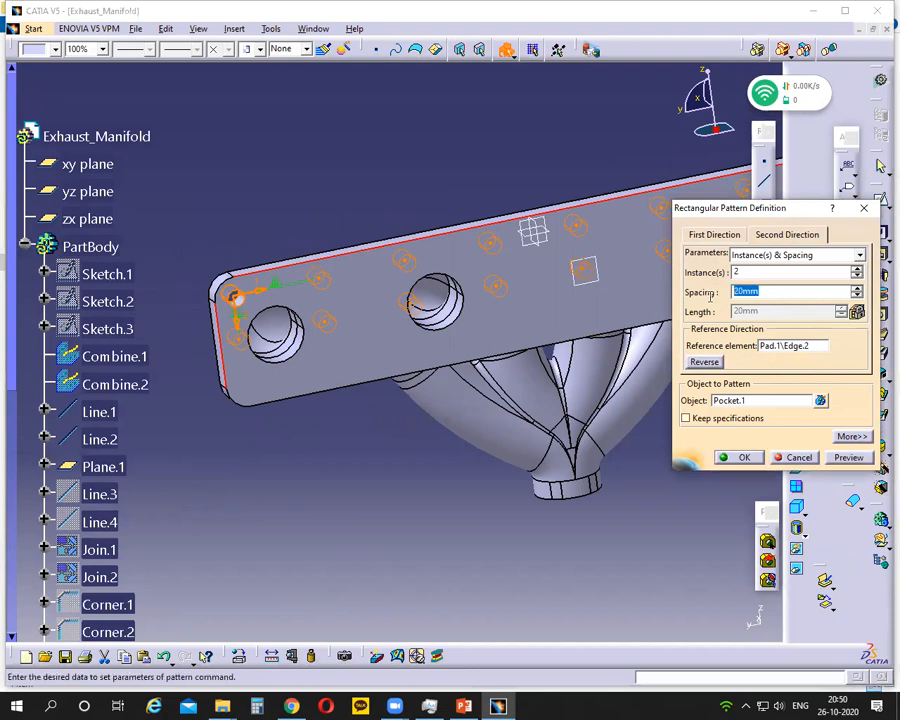
type("40")
Step: Review the instances, spacing and reference elements of both pattern directions and create the rectangular pattern of bolt holes
left_click(714, 235)
left_click_drag(771, 296, 736, 272)
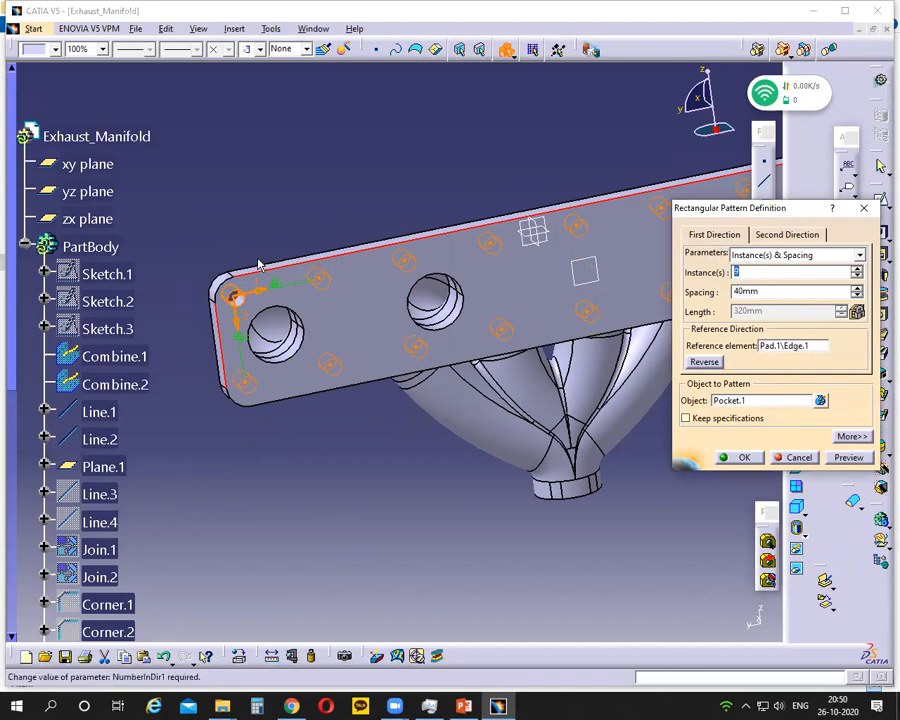
left_click(783, 346)
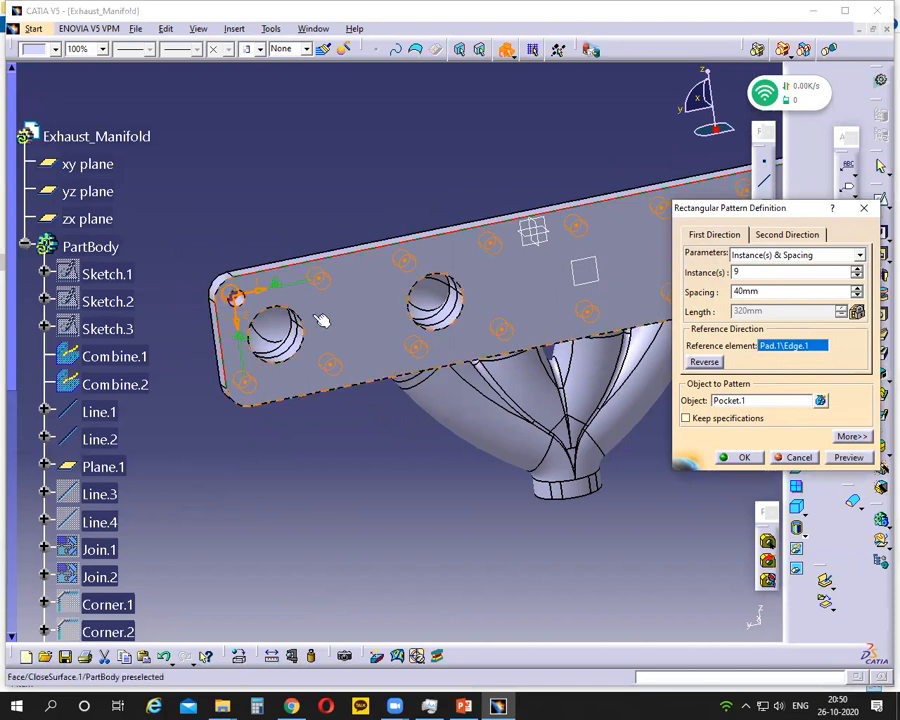
left_click(786, 236)
left_click(746, 272)
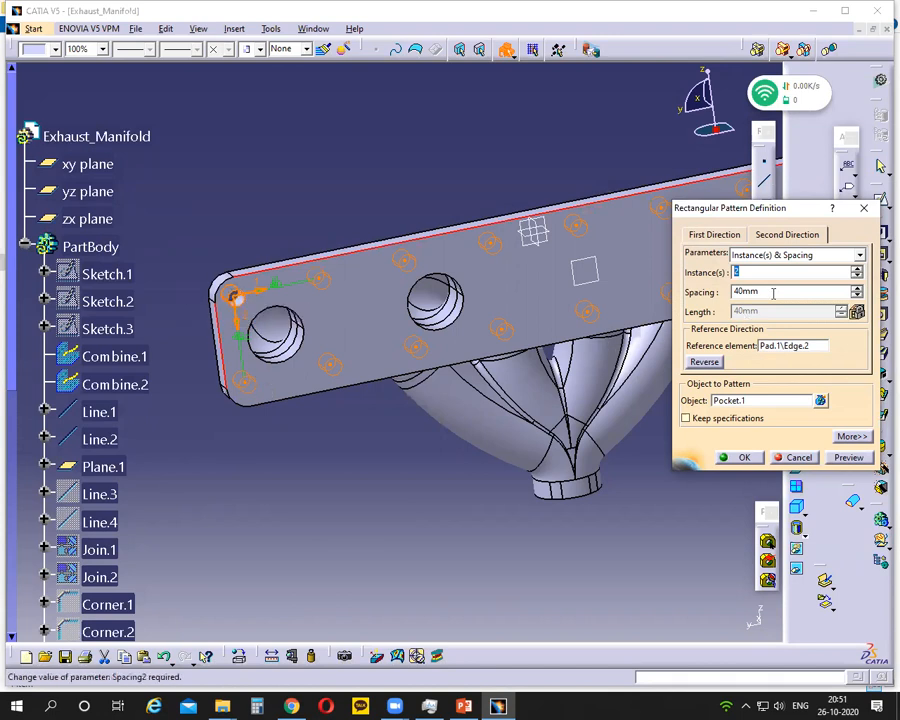
left_click(783, 345)
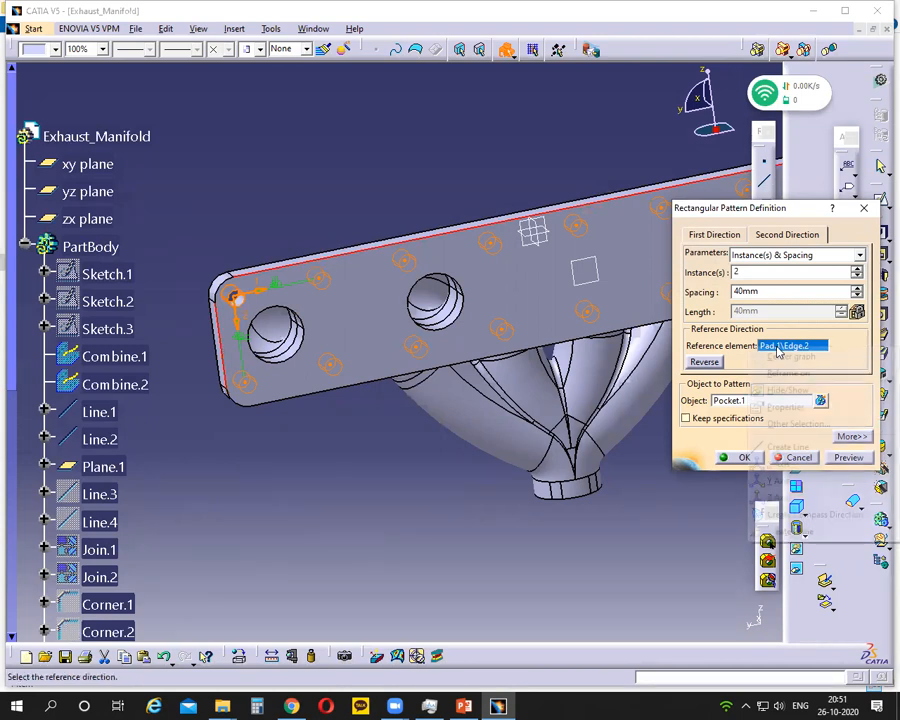
right_click(756, 347)
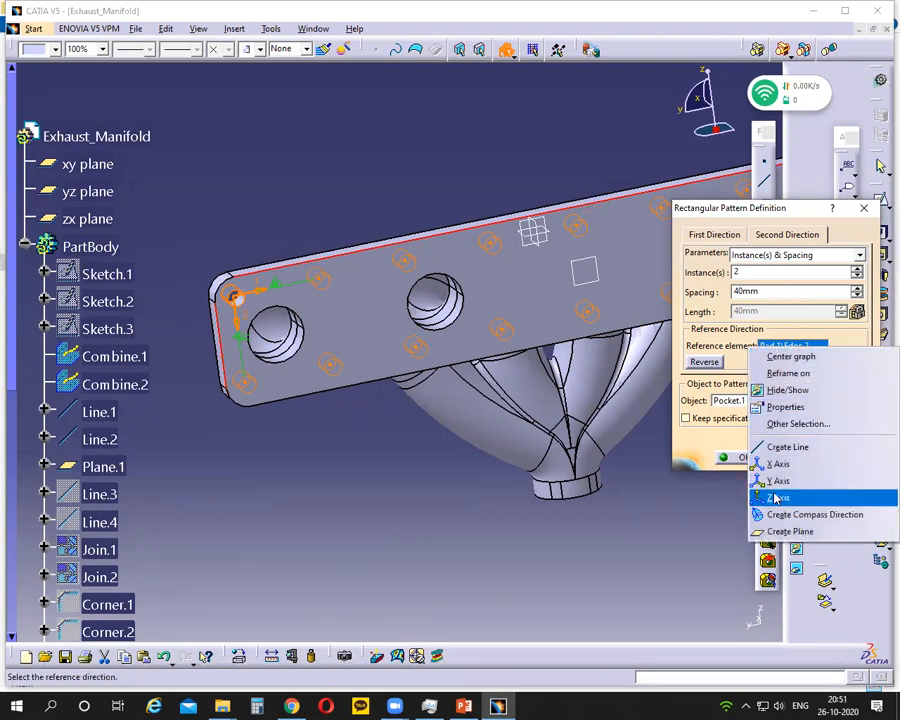
left_click(801, 214)
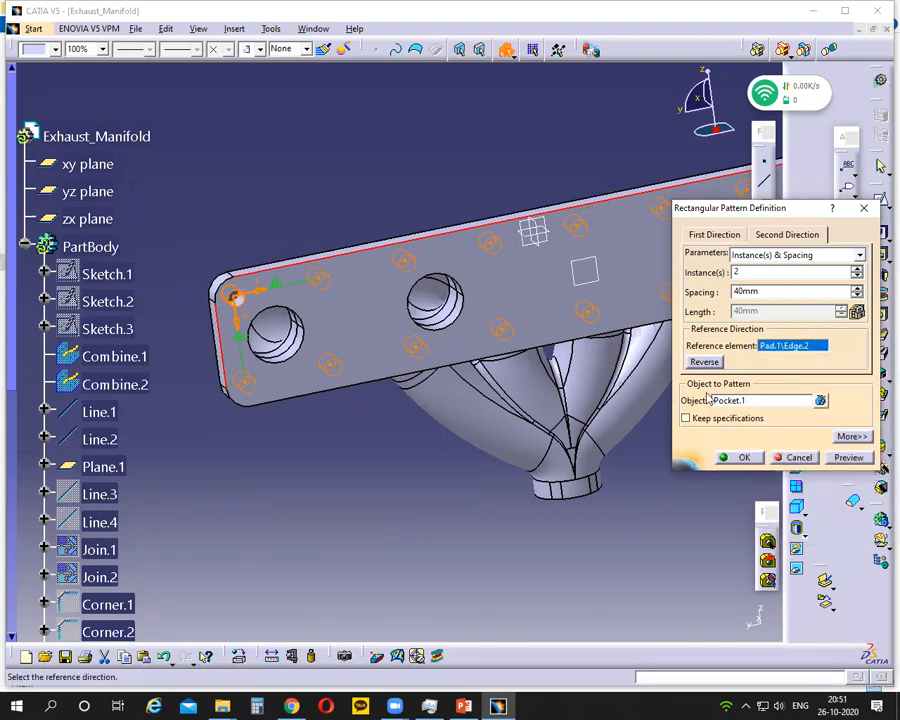
left_click(745, 457)
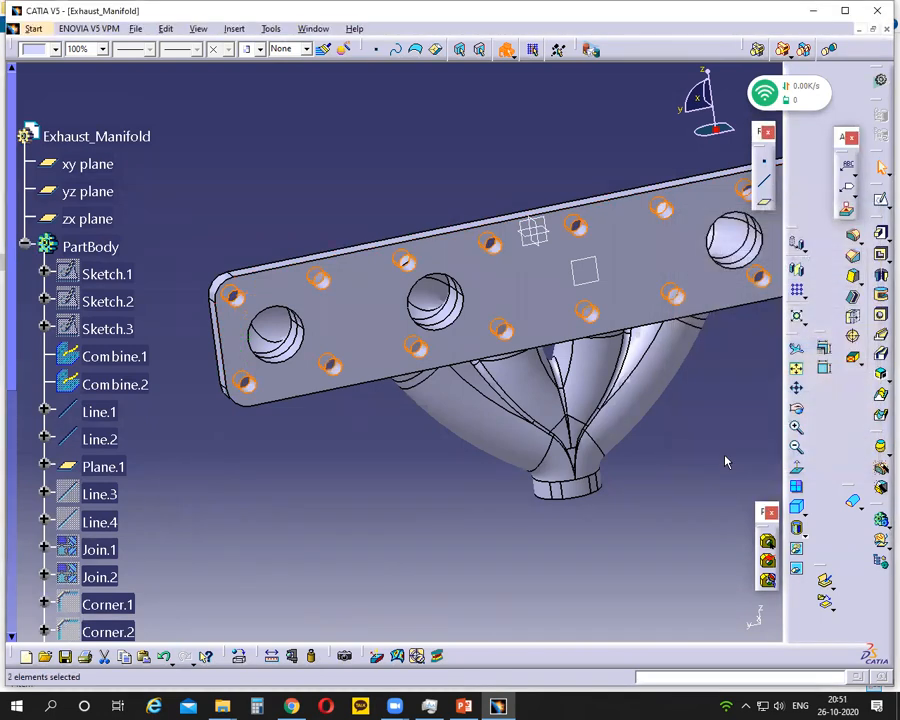
Step: Open a new sketch on the ring-shaped end face of the manifold's outlet pipe
middle_click_drag(725, 512, 481, 239)
scroll(591, 410, "up", 1)
middle_click_drag(591, 410, 493, 431)
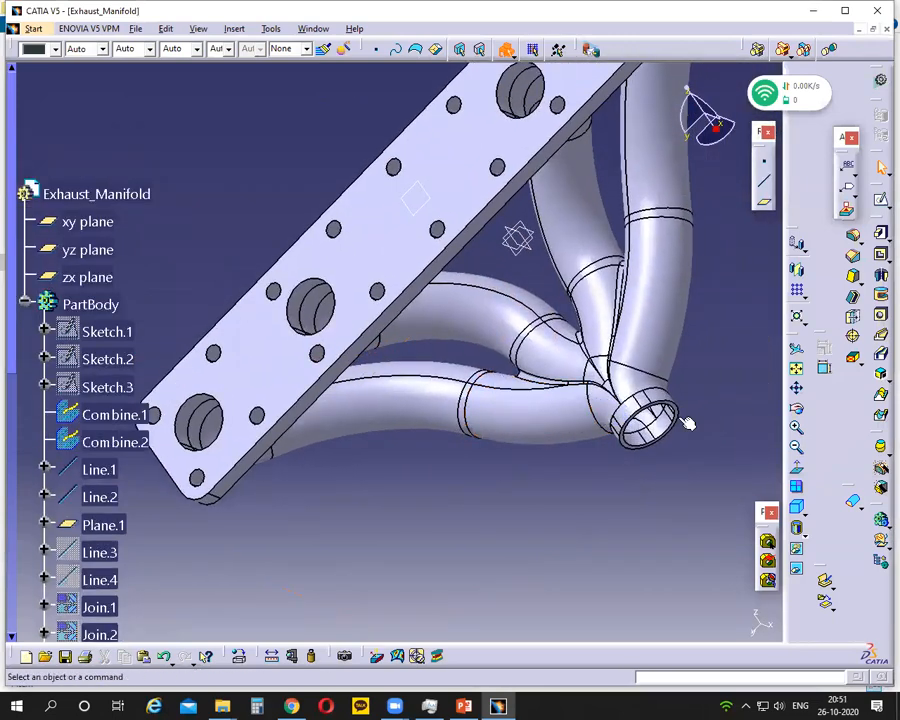
middle_click_drag(675, 525, 617, 418)
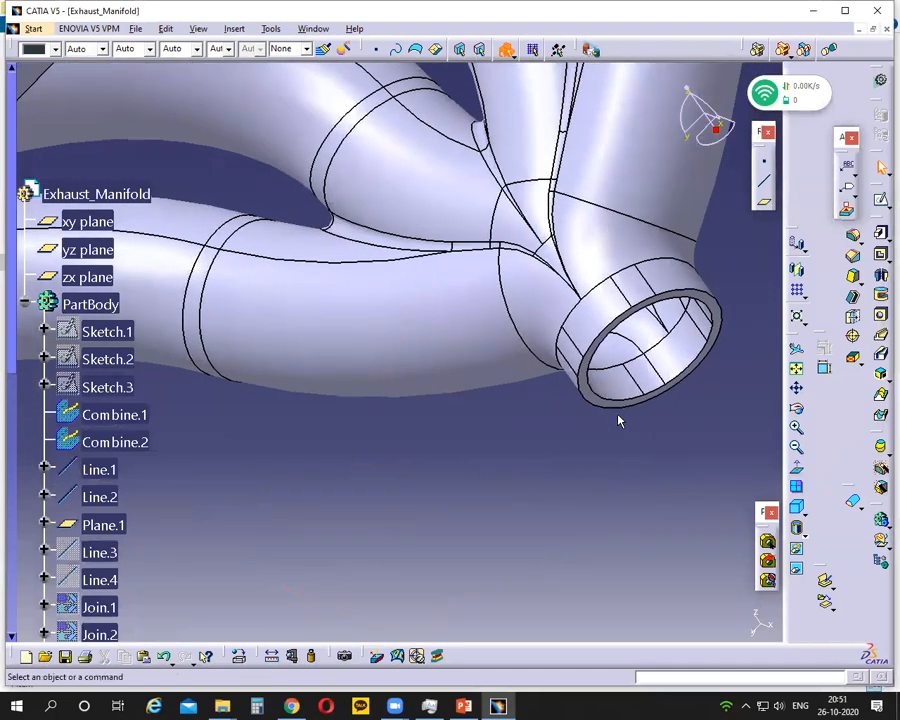
left_click(627, 406)
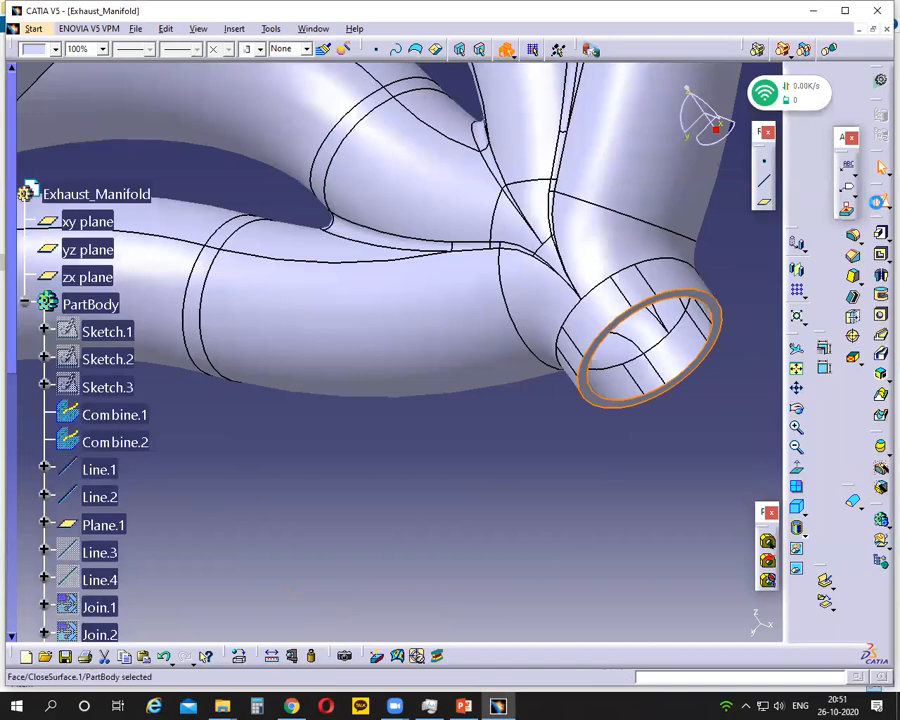
left_click(796, 244)
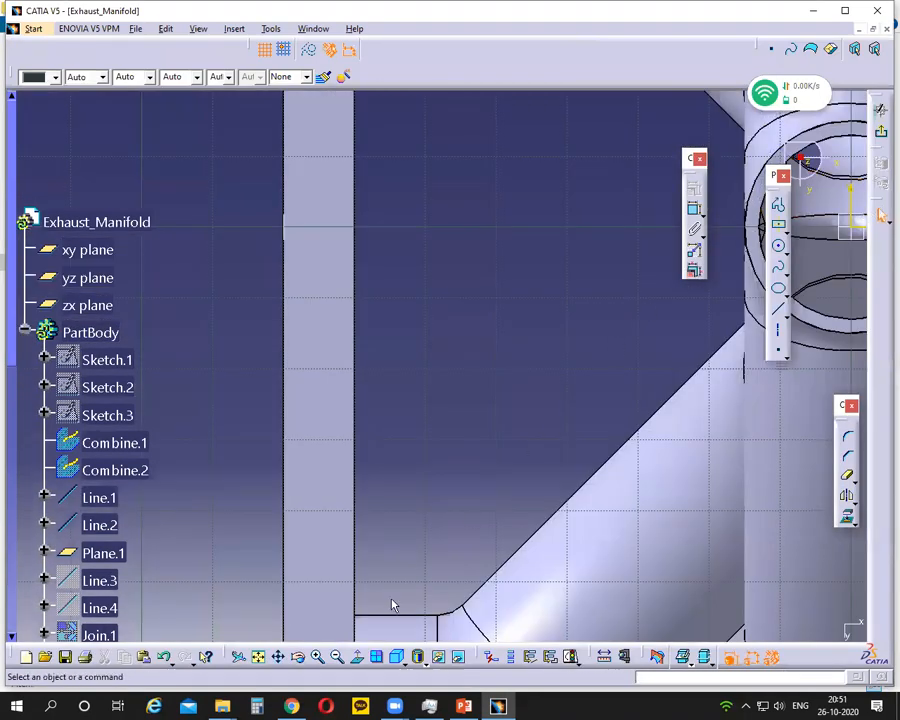
left_click(260, 657)
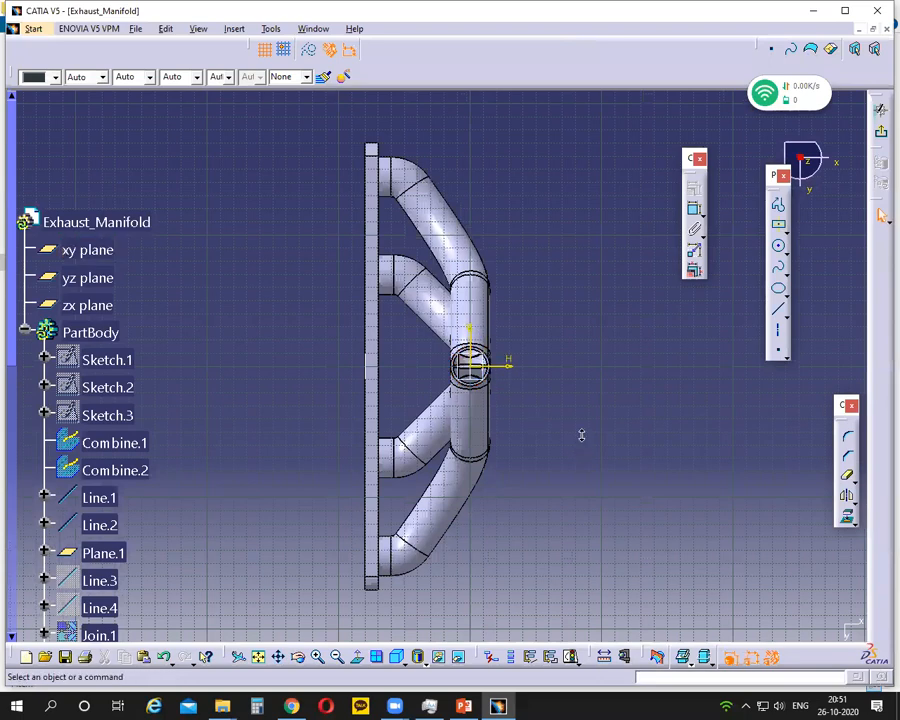
middle_click_drag(582, 435, 605, 316)
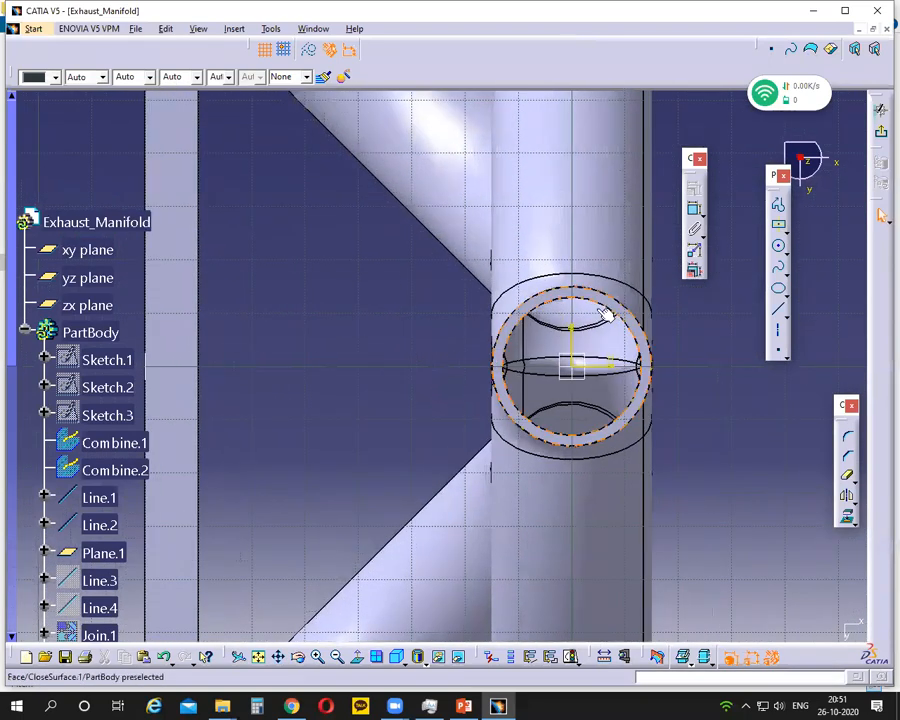
left_click(522, 316)
left_click(701, 420)
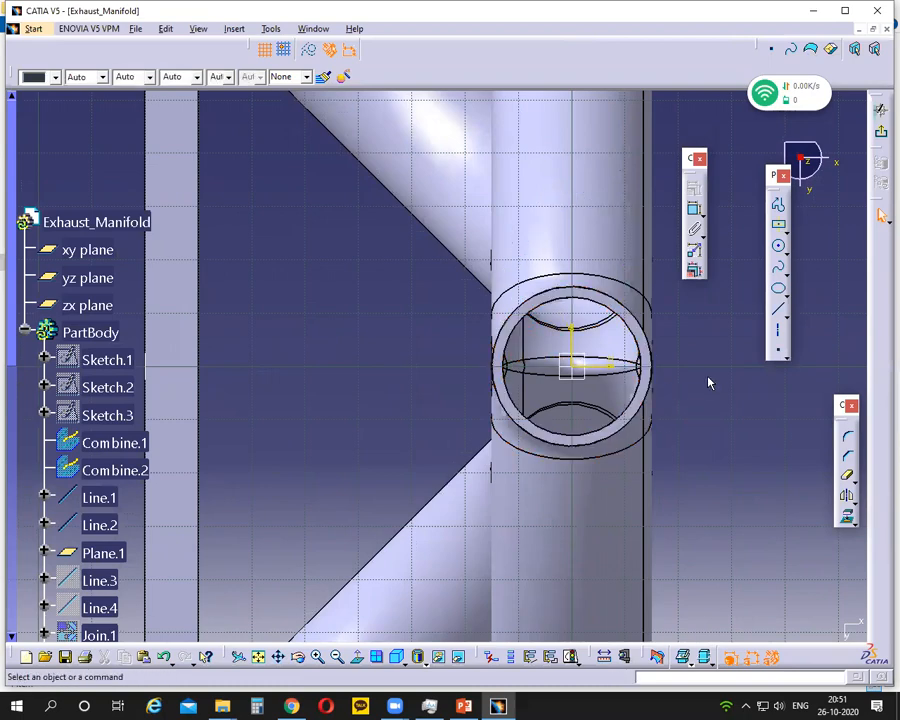
middle_click_drag(708, 383, 695, 464)
Step: Check the outlet flange's outline, thickness and hole dimensions on the PowerPoint drawing and return to CATIA
left_click(464, 706)
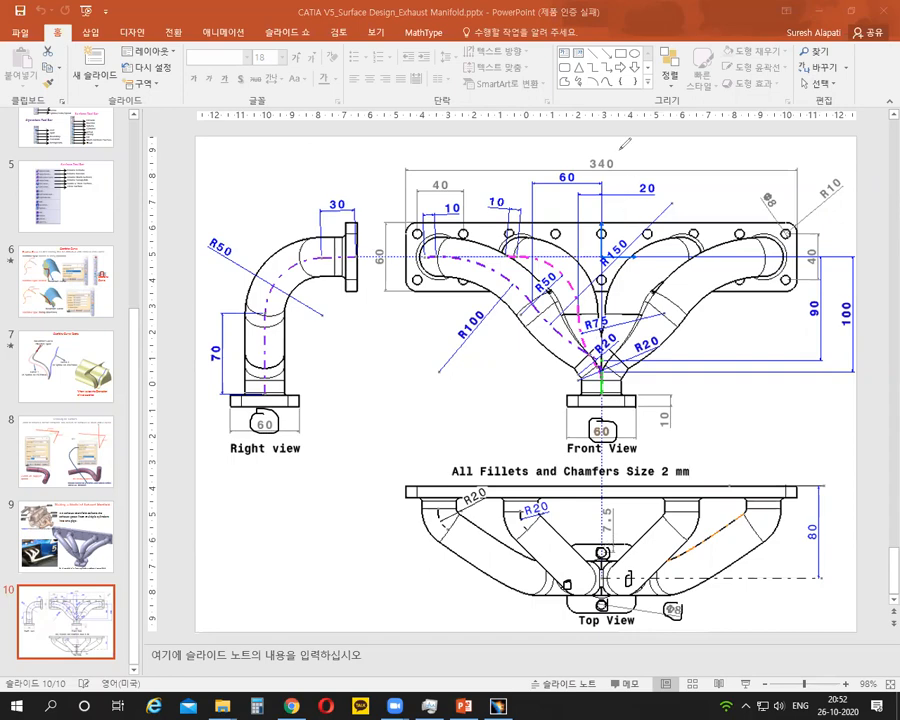
left_click(591, 57)
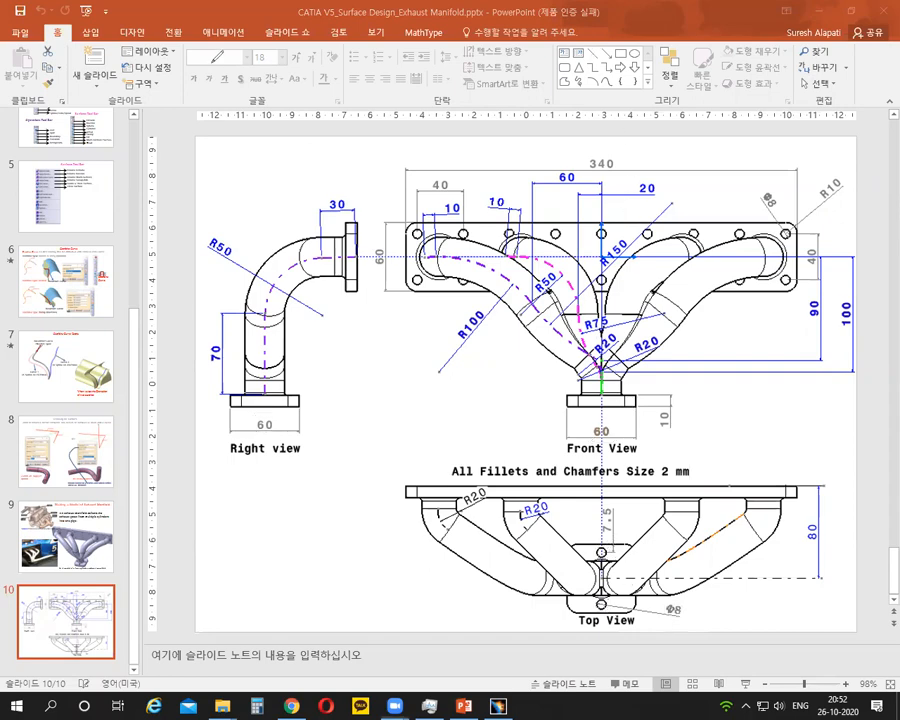
left_click(497, 706)
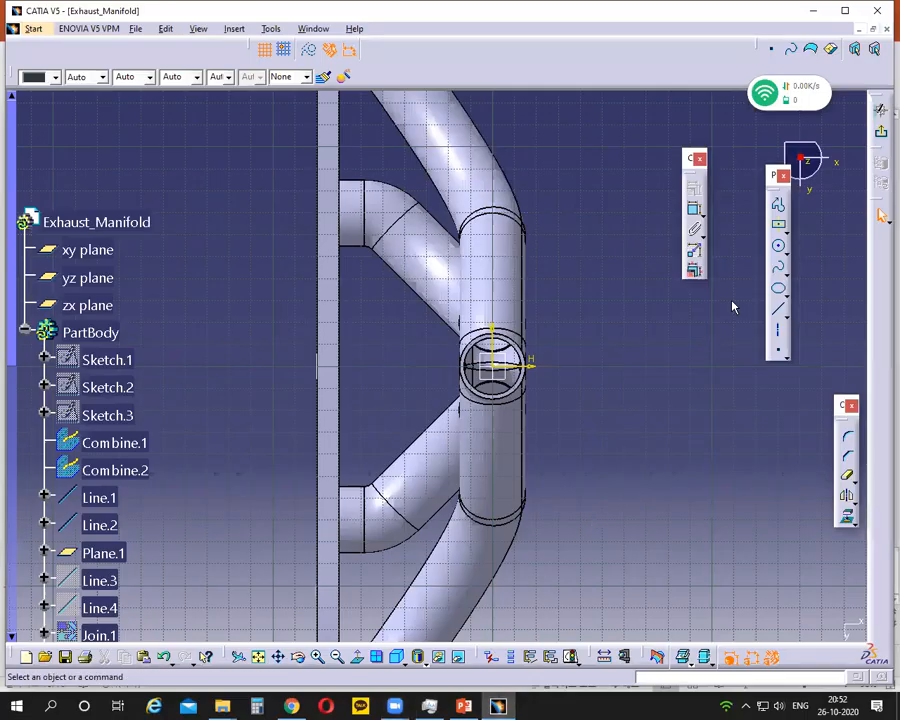
Step: Sketch a centered rectangle about 88 × 73 mm around the sketch origin at the outlet pipe's axis
left_click(778, 224)
left_click(495, 367)
left_click(589, 445)
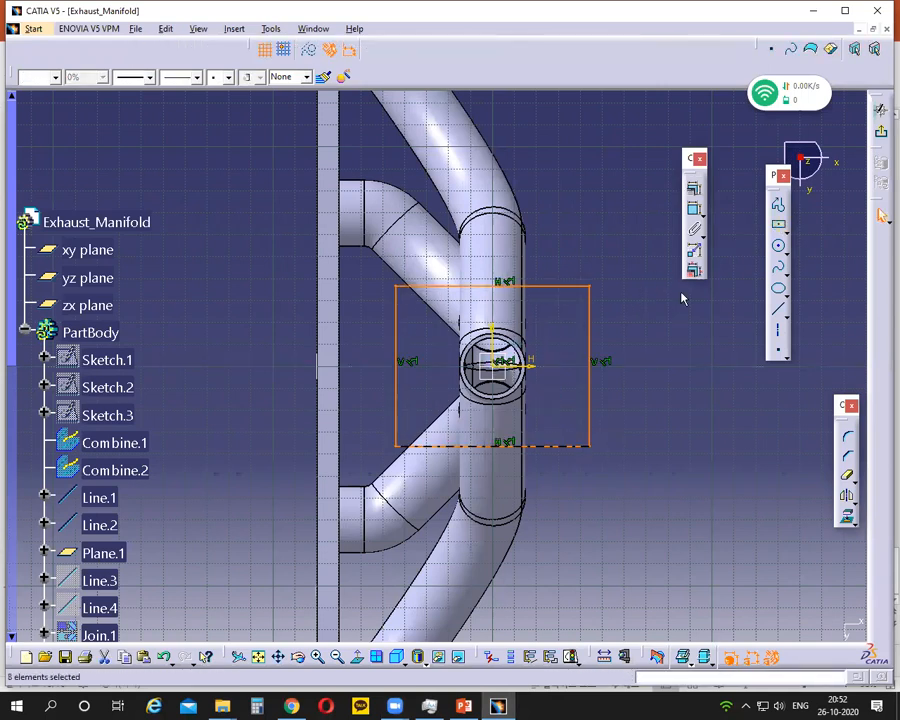
Step: Dimension the rectangle's vertical side, recheck the PowerPoint drawing, and set the length to 60 mm
left_click(694, 208)
left_click(590, 386)
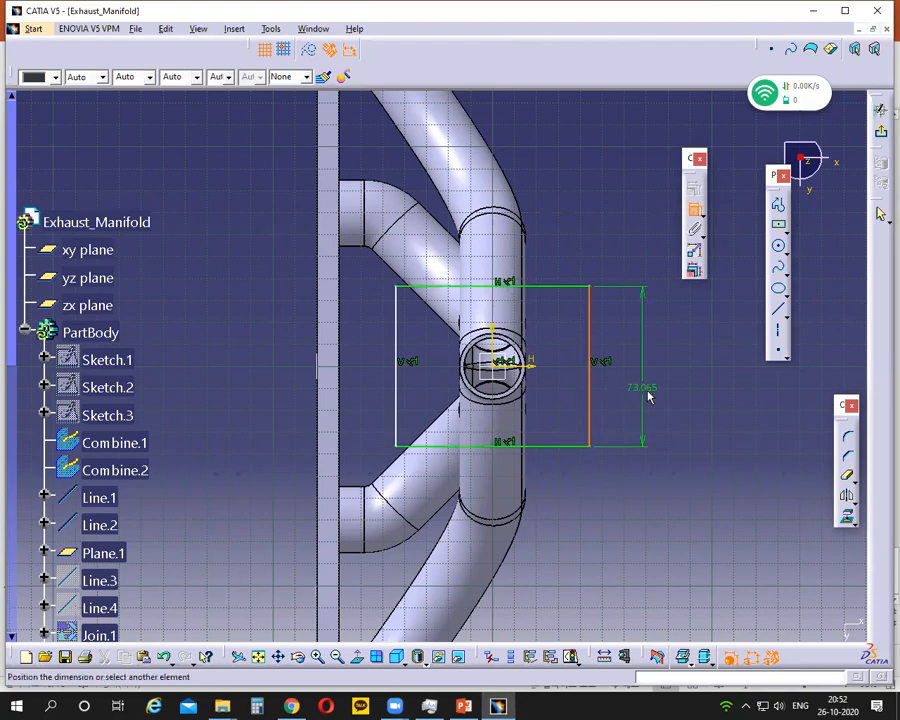
left_click(652, 392)
left_click(463, 706)
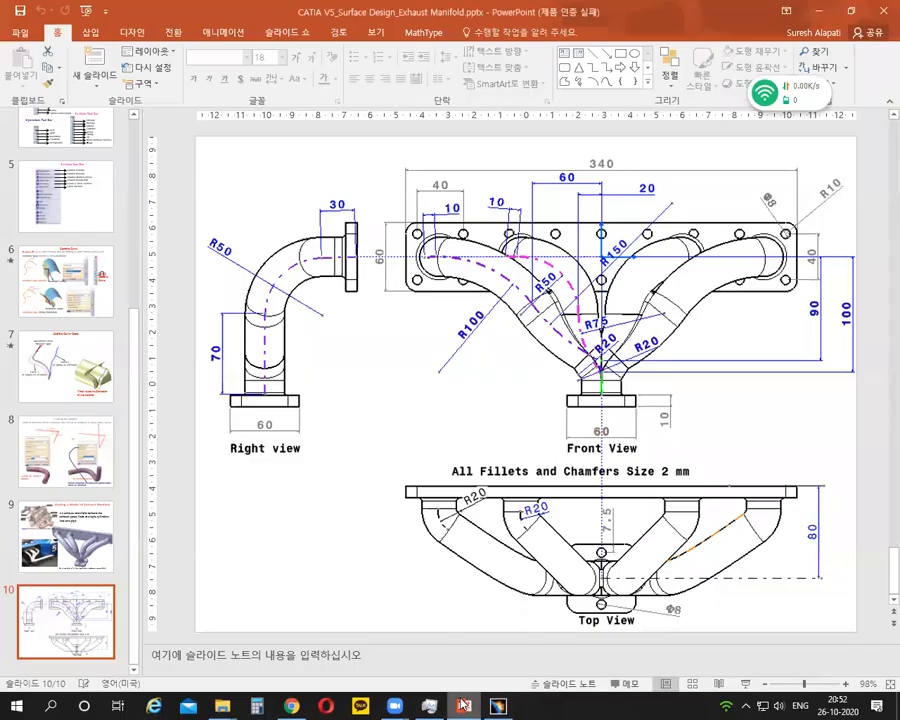
key("alt+Tab")
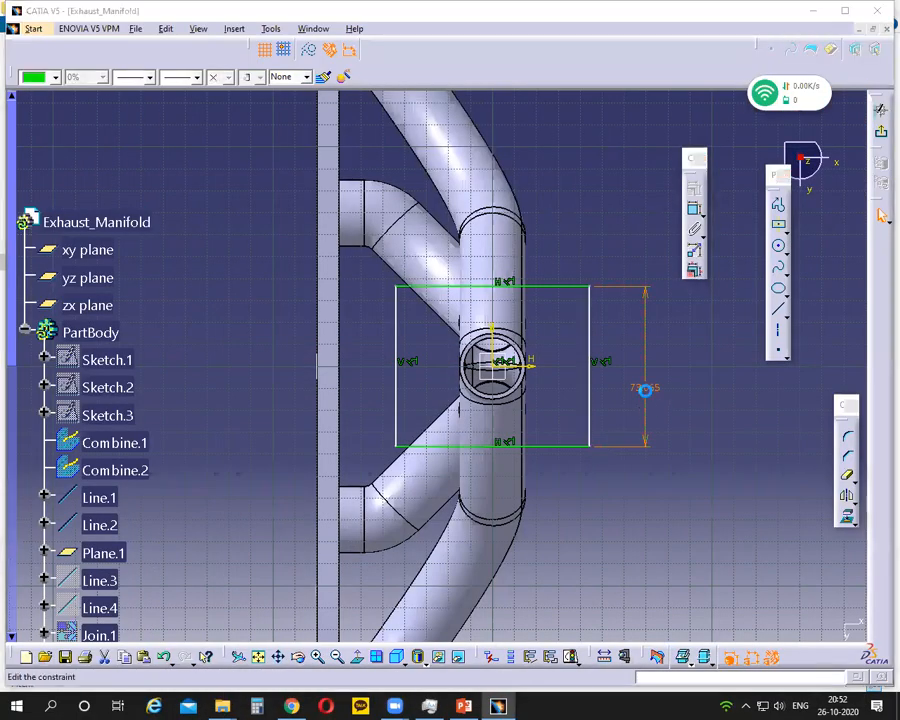
double_click(645, 390)
type("60mm")
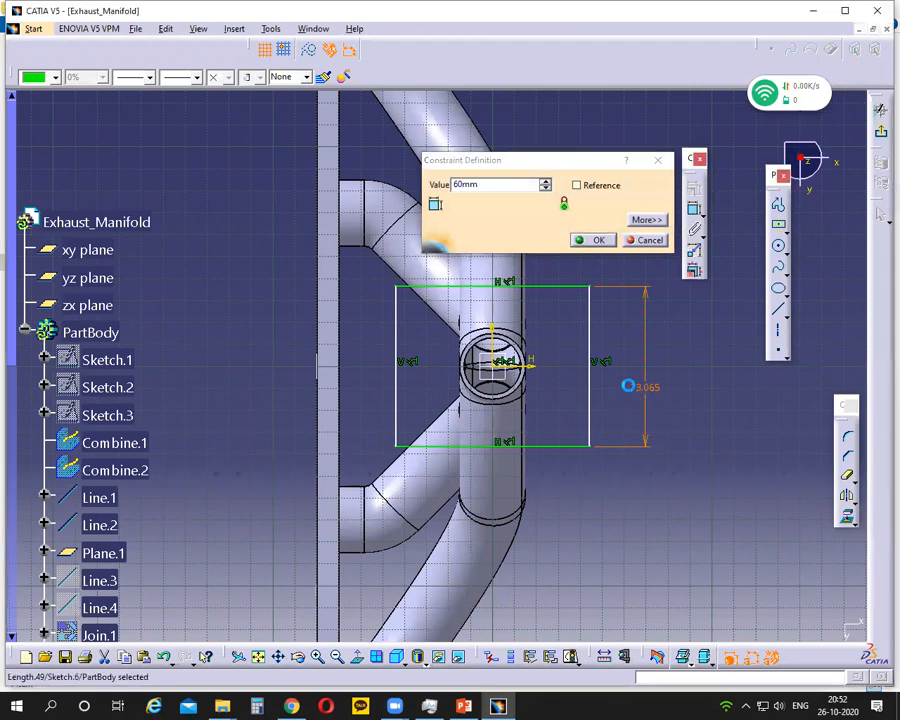
key("Return")
Step: Dimension the rectangle's horizontal side and set it to 60 mm
left_click(578, 431)
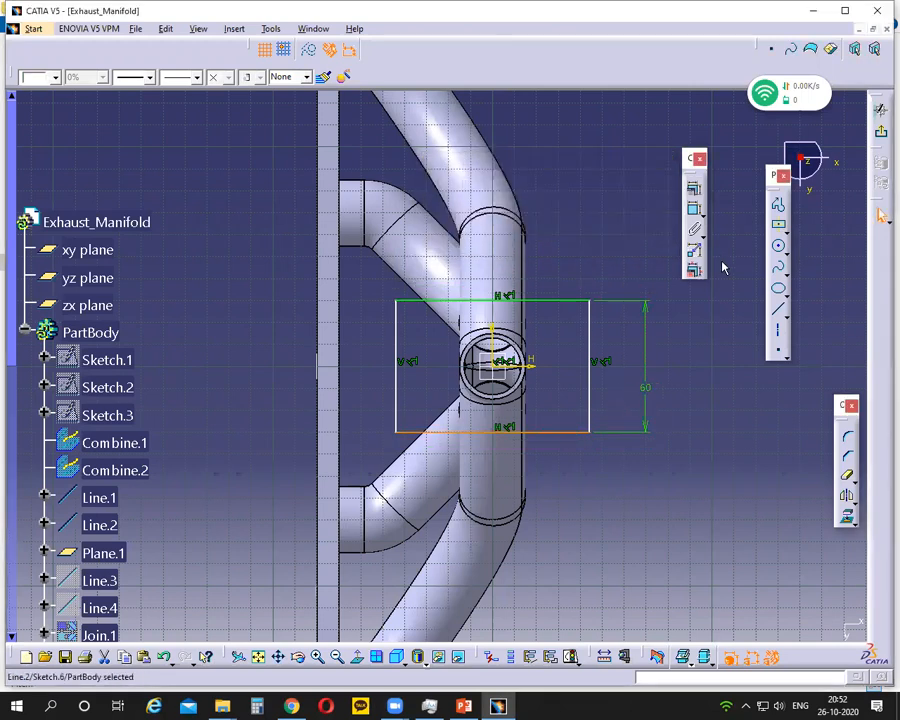
left_click(695, 212)
left_click(541, 461)
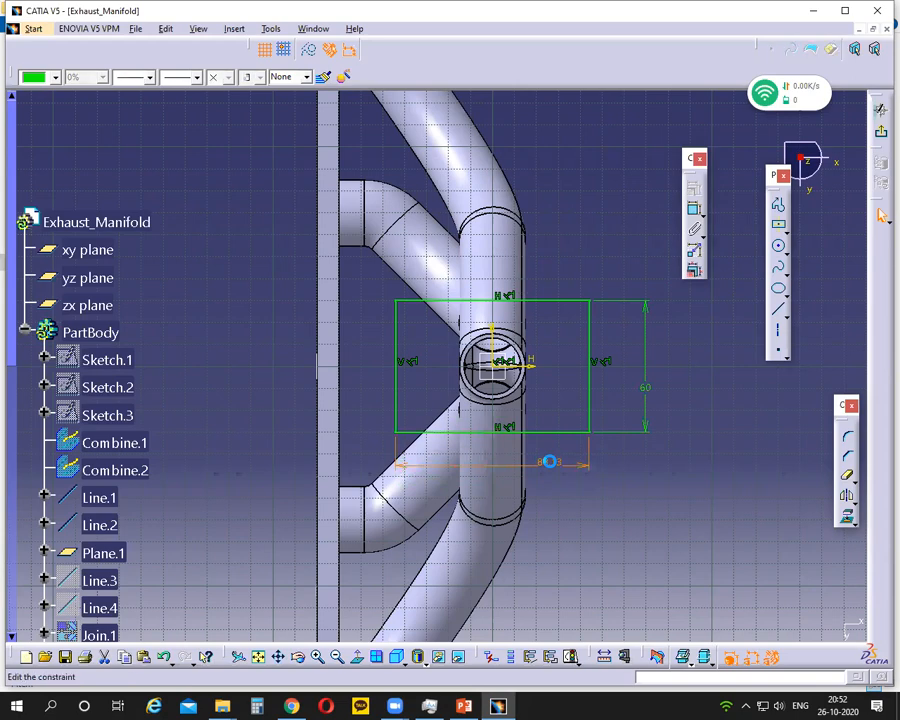
double_click(549, 461)
type("60")
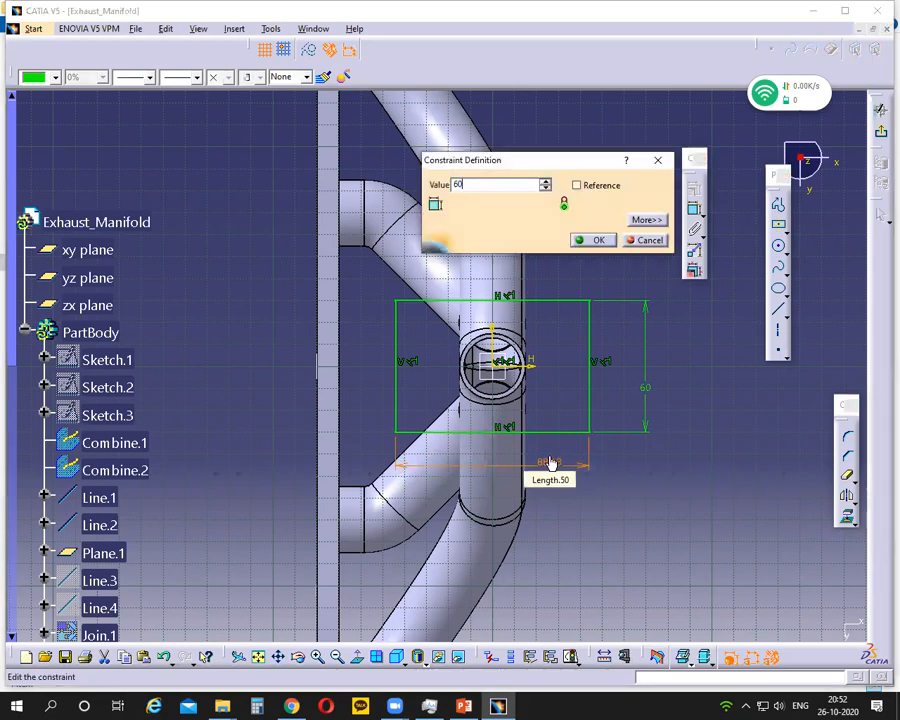
key("Return")
left_click(649, 511)
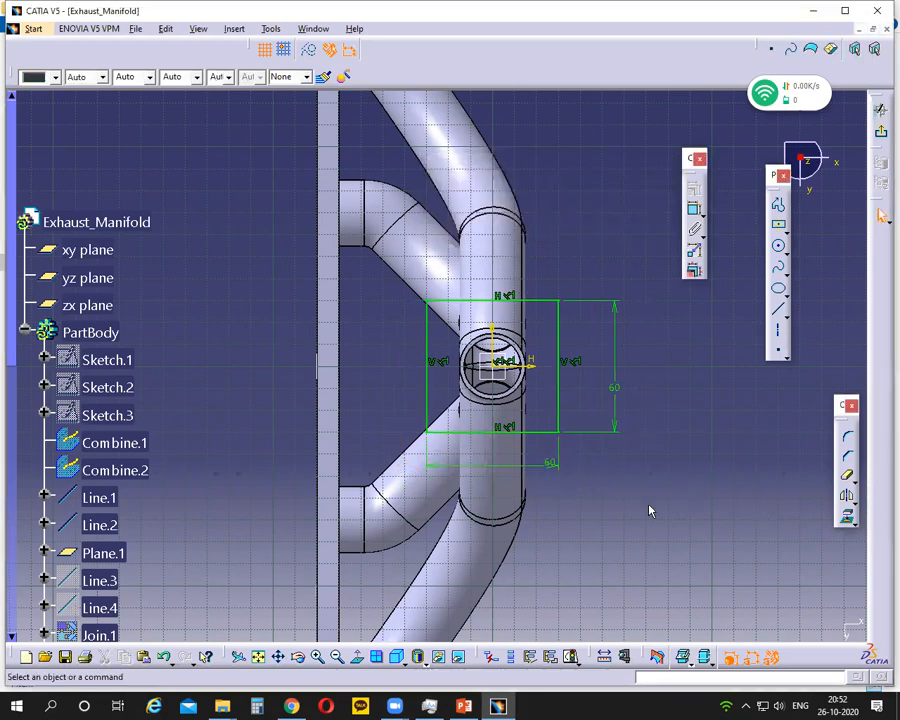
Step: Switch to PowerPoint and recheck the outlet flange on the manifold drawing
left_click(498, 706)
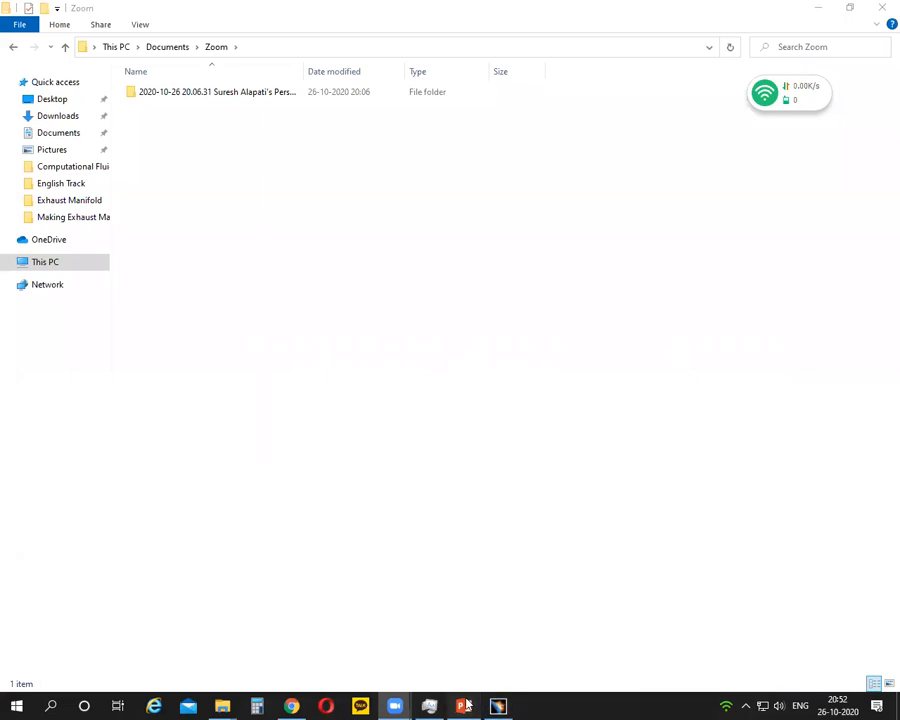
left_click(465, 706)
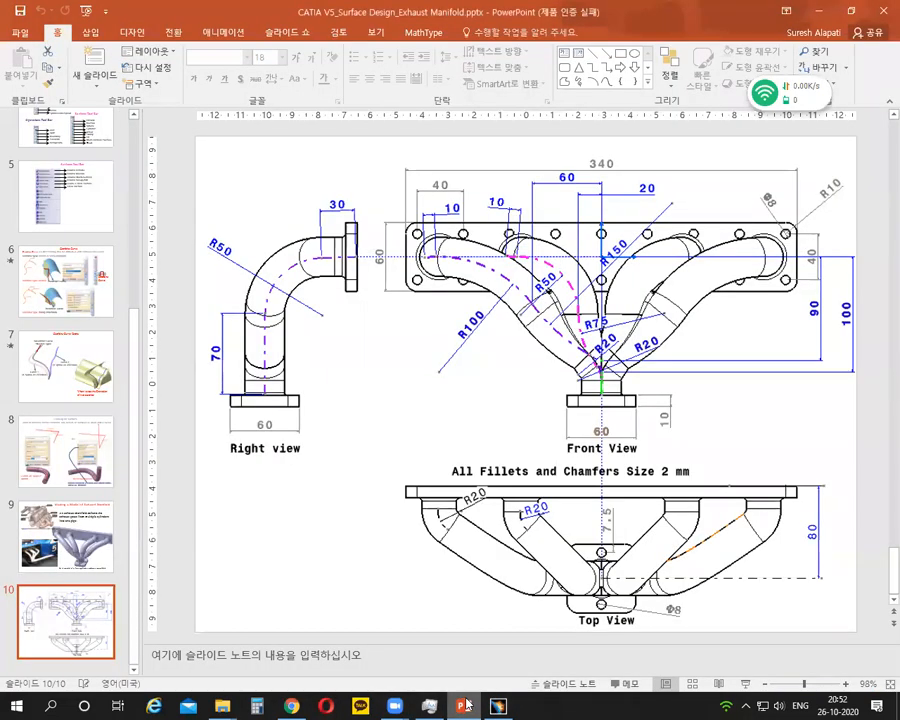
left_click(465, 706)
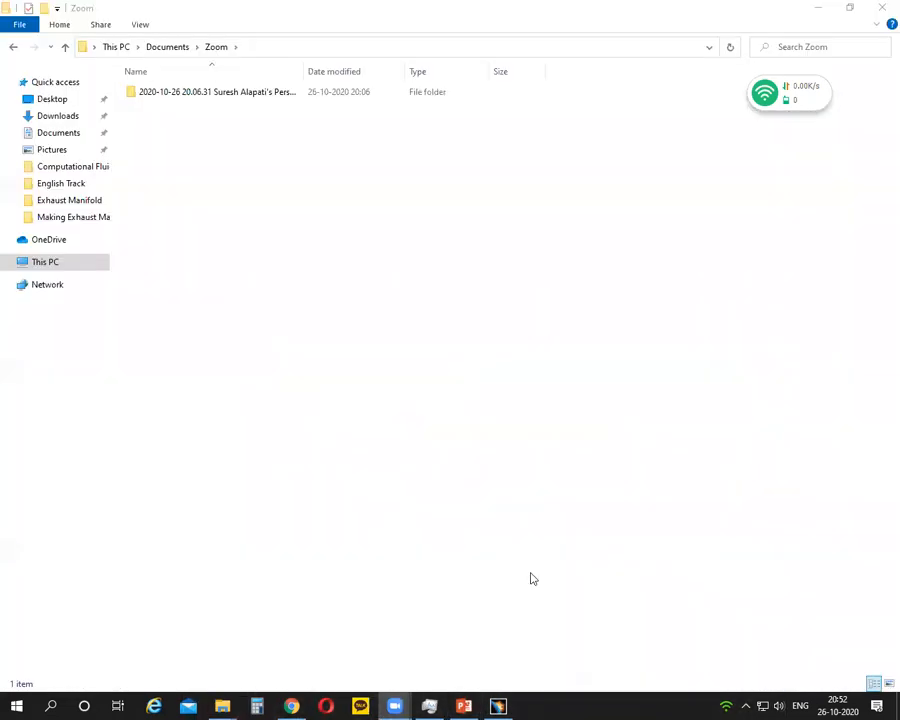
Step: Switch back to CATIA and sketch a small circle on the horizontal axis between the pipe opening and the square's right side
left_click(465, 706)
left_click(498, 706)
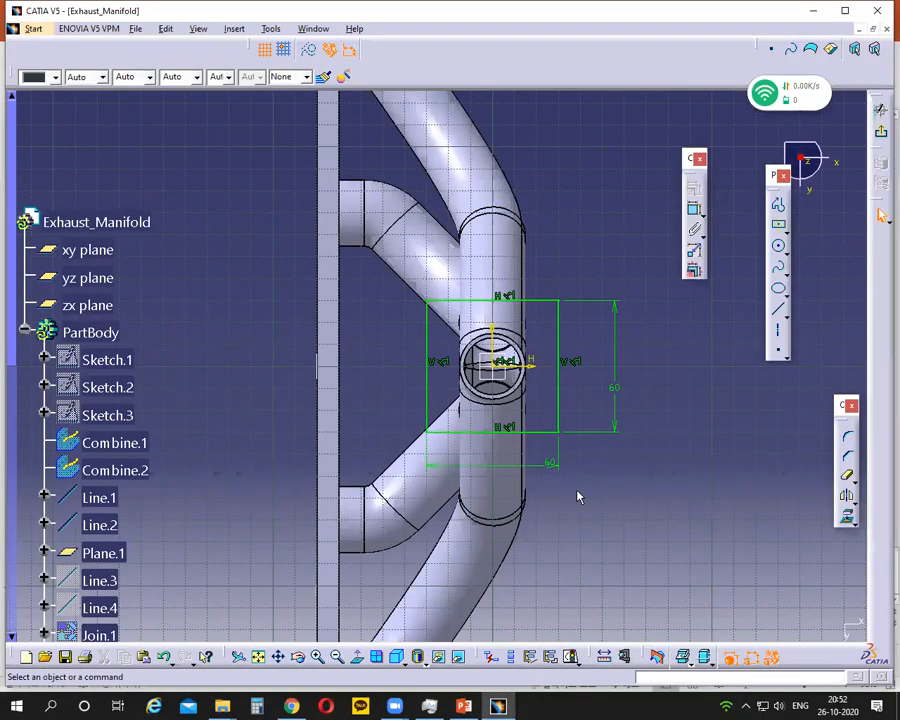
left_click(778, 245)
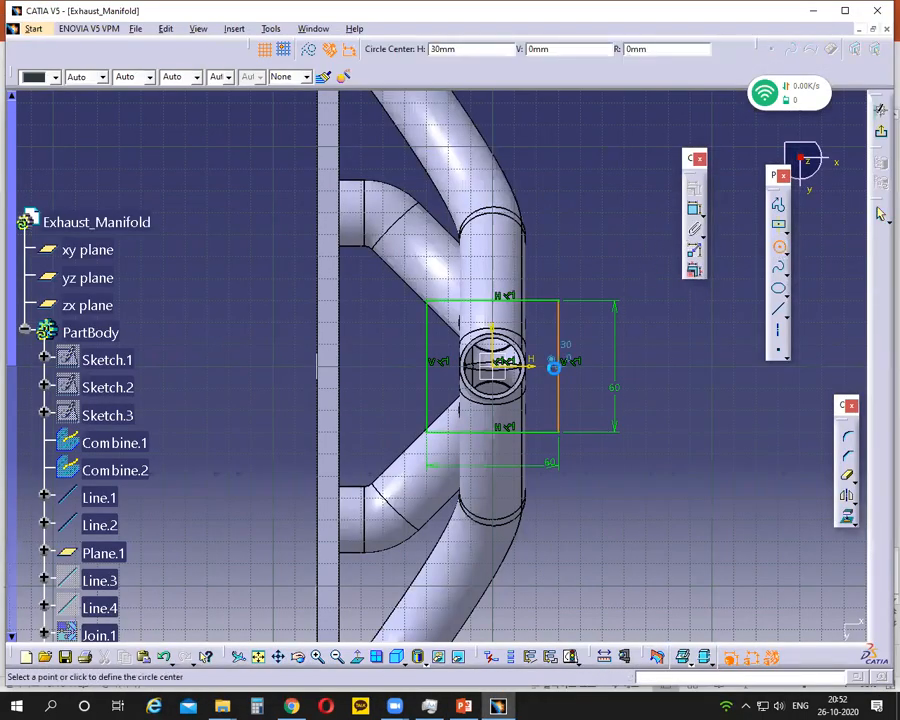
left_click(545, 376)
left_click(547, 371)
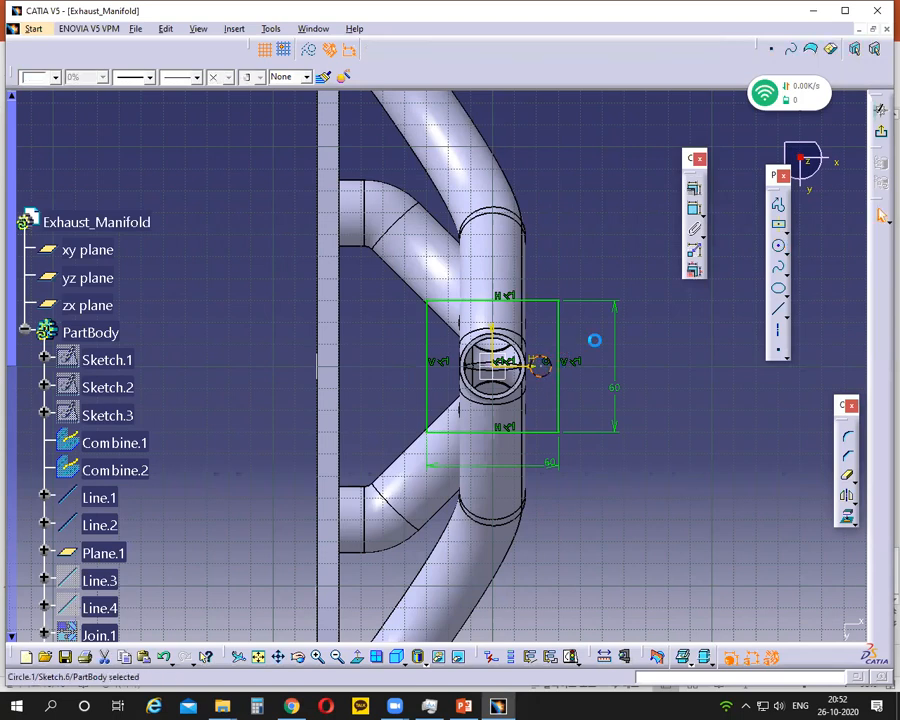
Step: Dimension the new circle's diameter and set it to 8 mm
left_click(540, 366)
left_click(672, 389)
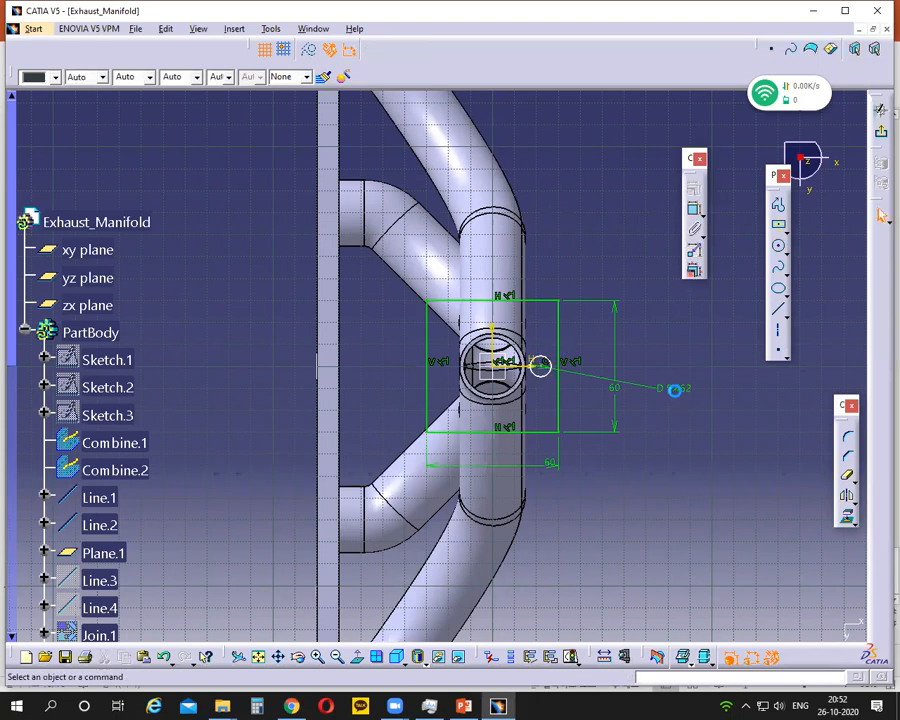
double_click(676, 392)
type("8")
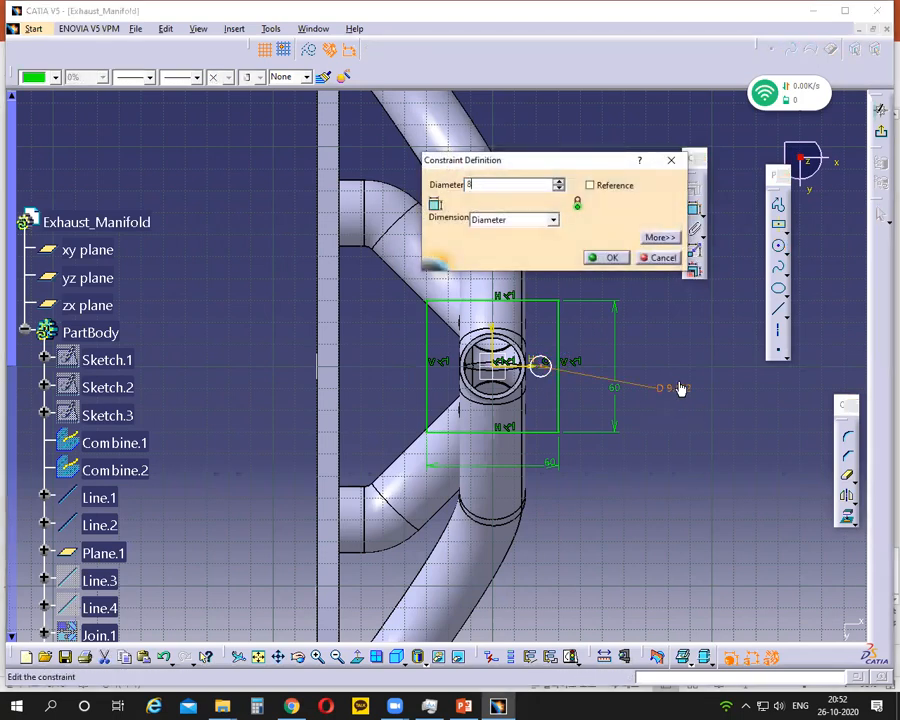
key("Return")
Step: Dimension the circle's center to the square's right side at 7.5 mm
middle_click_drag(610, 481, 637, 401, "ctrl")
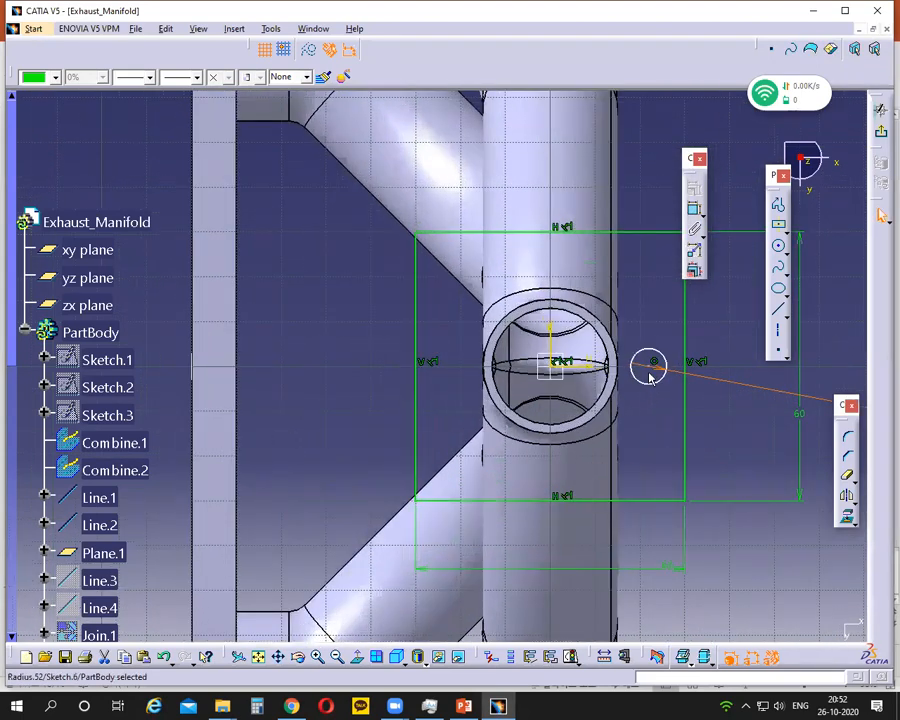
left_click(652, 366)
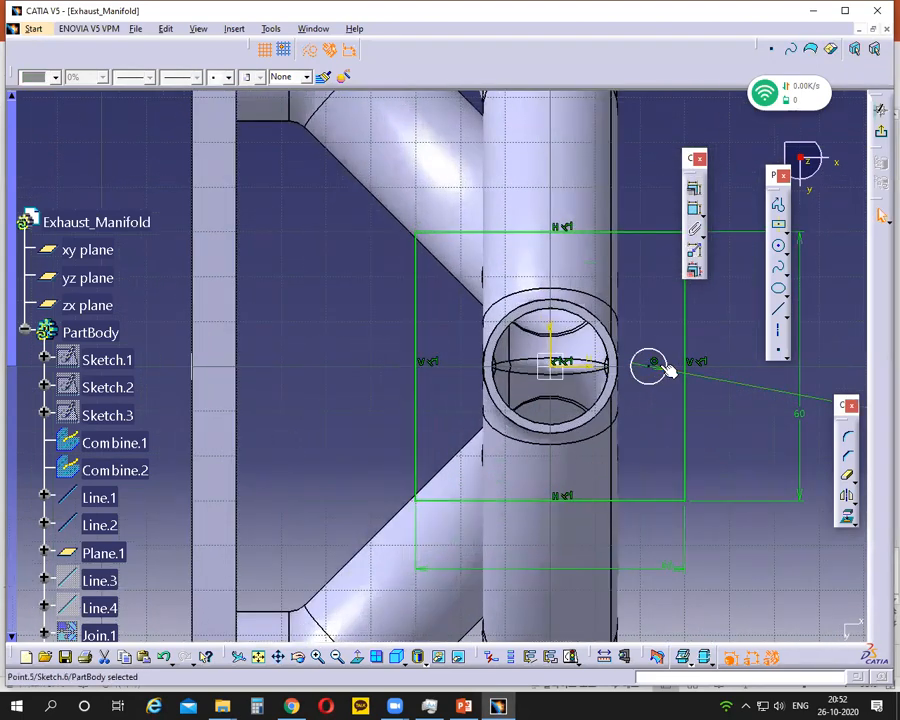
left_click(684, 355, "ctrl")
left_click(694, 209)
left_click(736, 344)
double_click(665, 350)
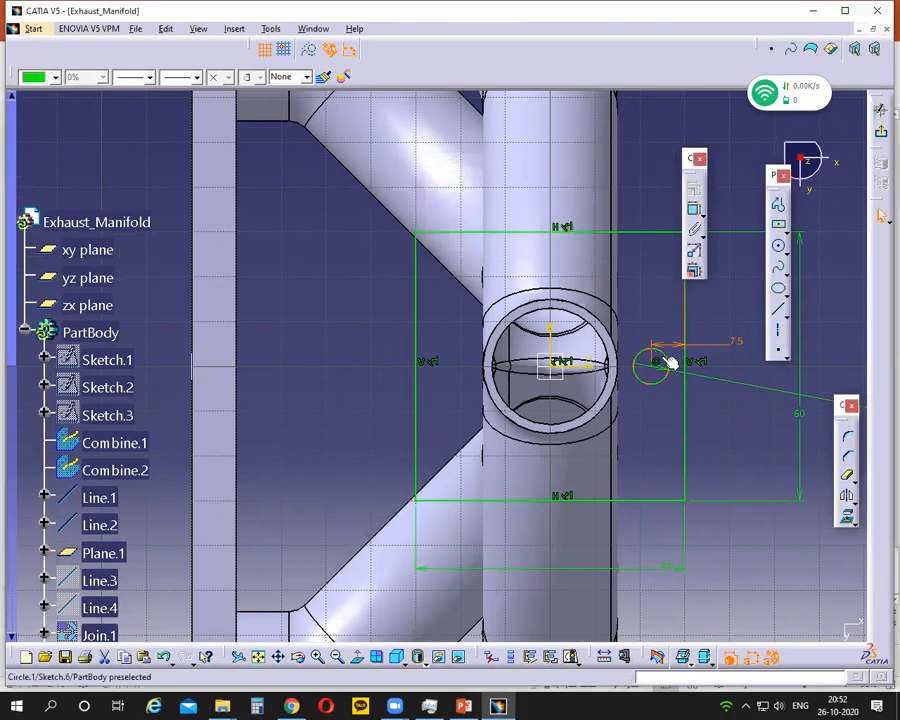
Step: Mirror the 8 mm circle about the vertical axis
left_click(670, 359)
left_click(846, 496)
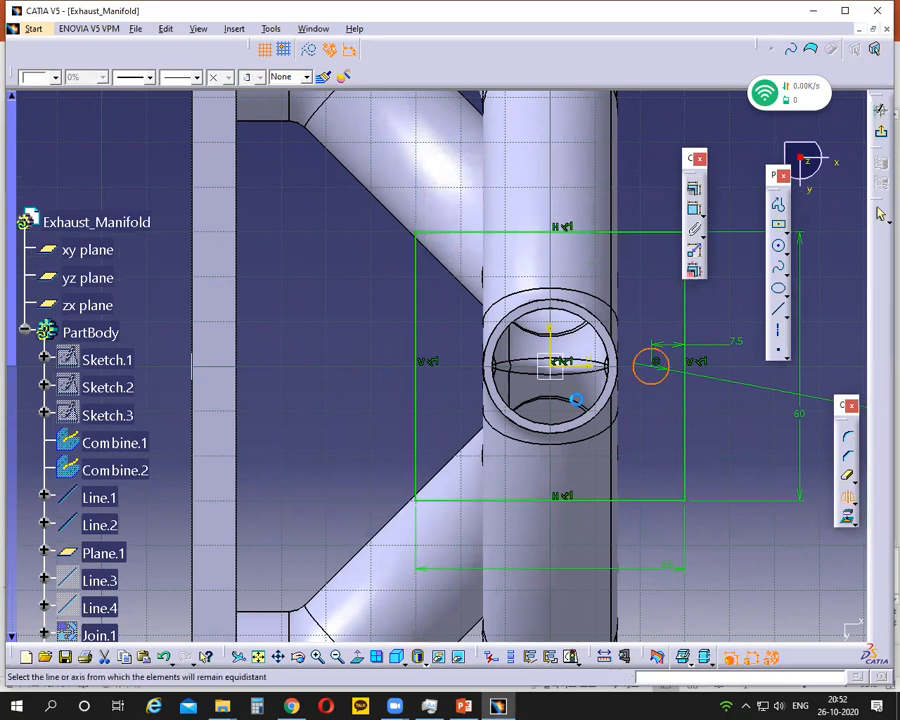
left_click(551, 340)
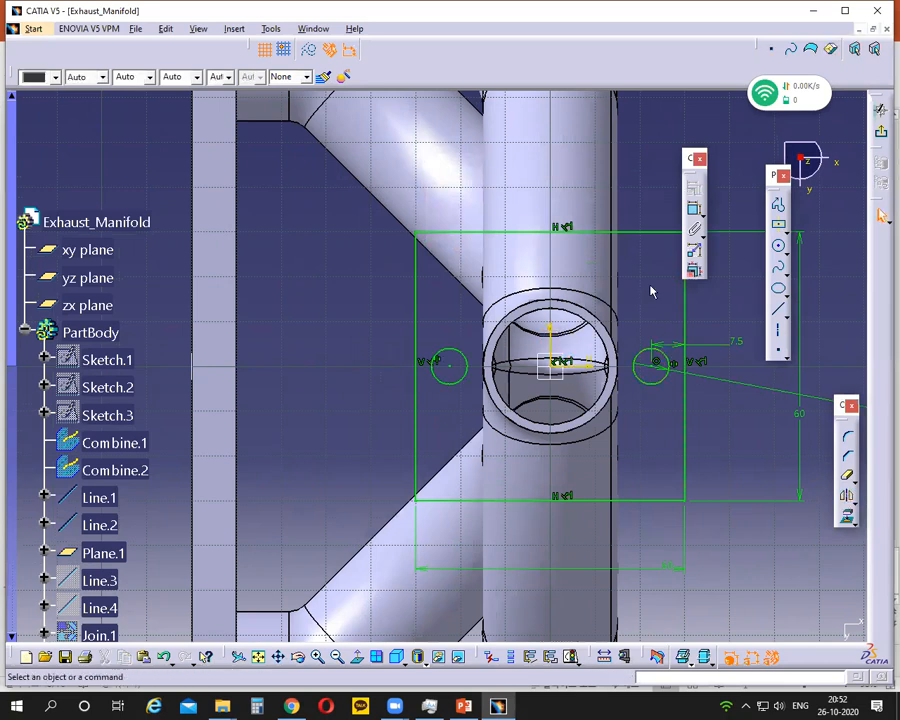
Step: Sketch a circle on the vertical axis above the pipe opening and set its diameter to 8 mm
left_click(779, 247)
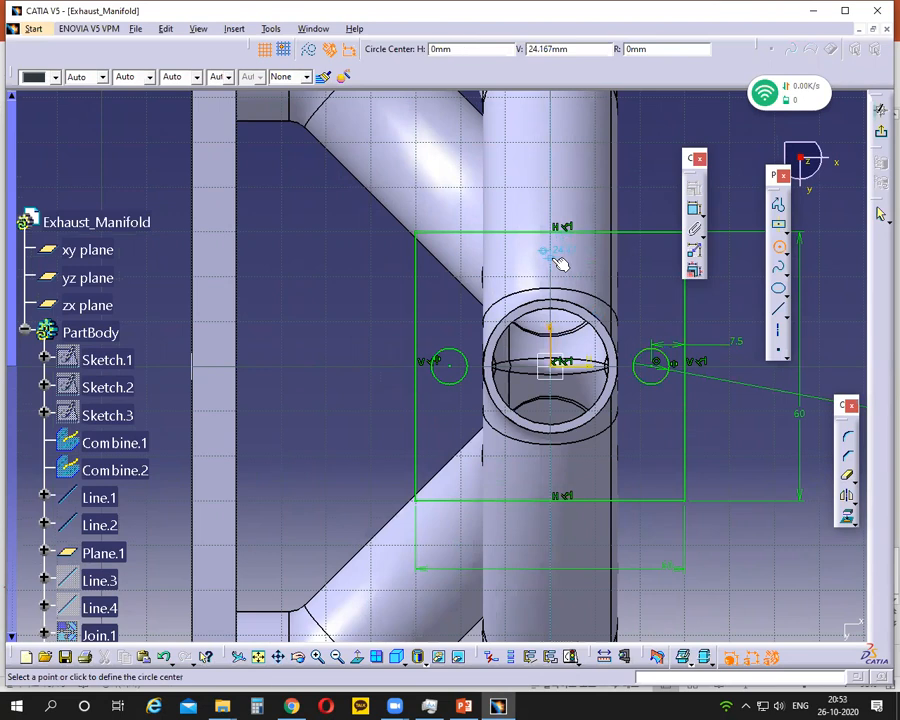
left_click(556, 253)
left_click(566, 264)
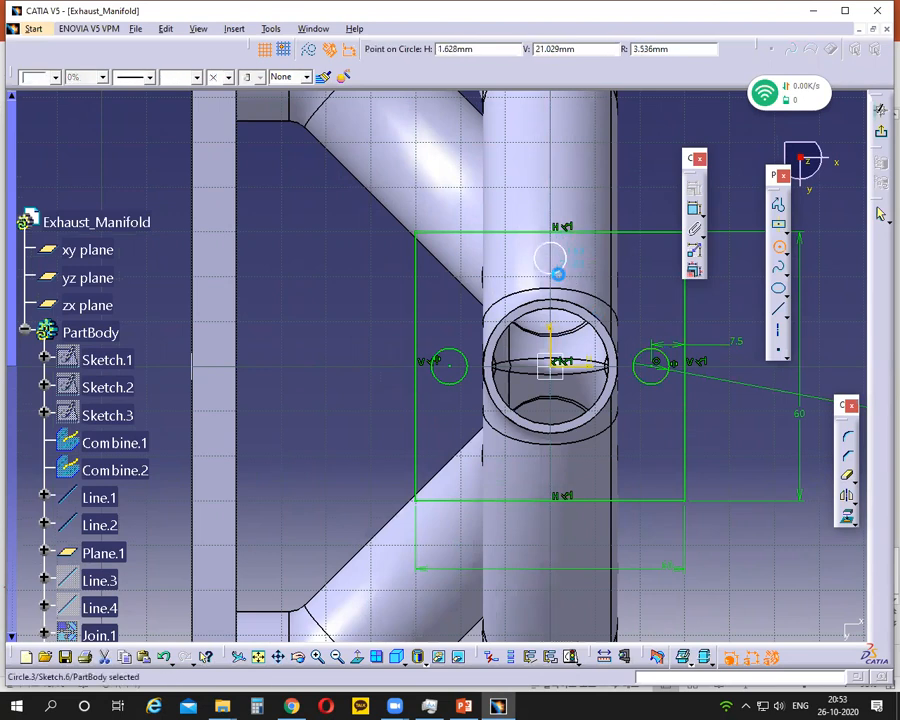
left_click(694, 210)
left_click(654, 280)
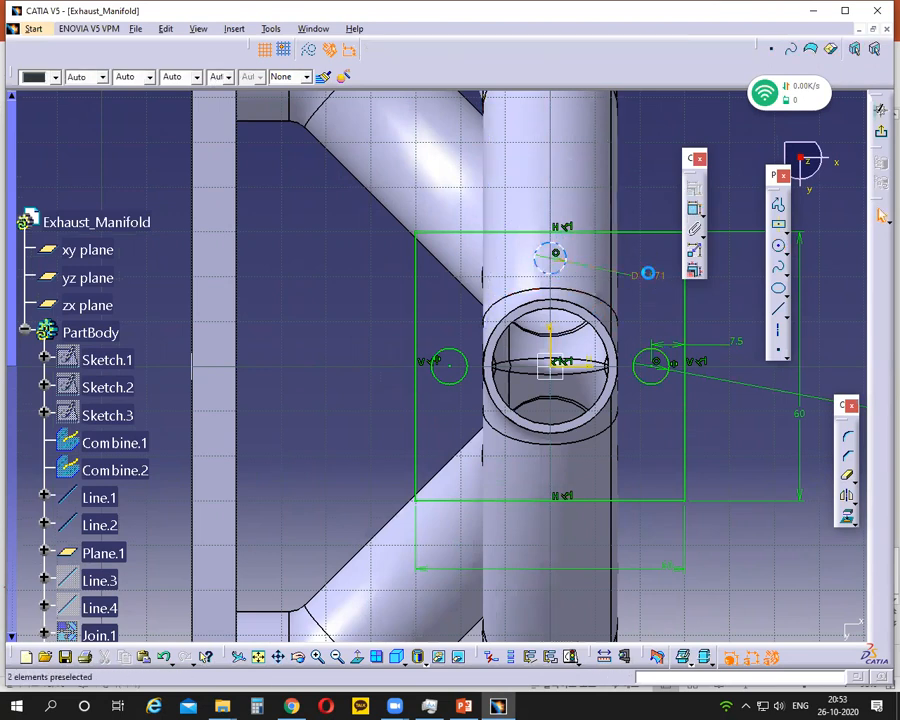
double_click(647, 272)
type("8")
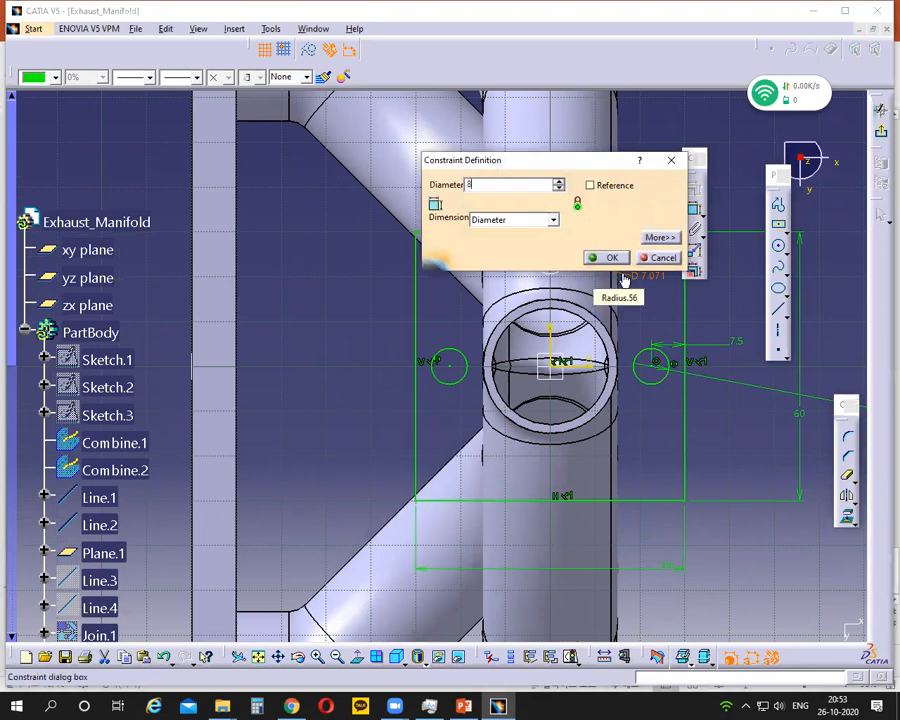
key("Return")
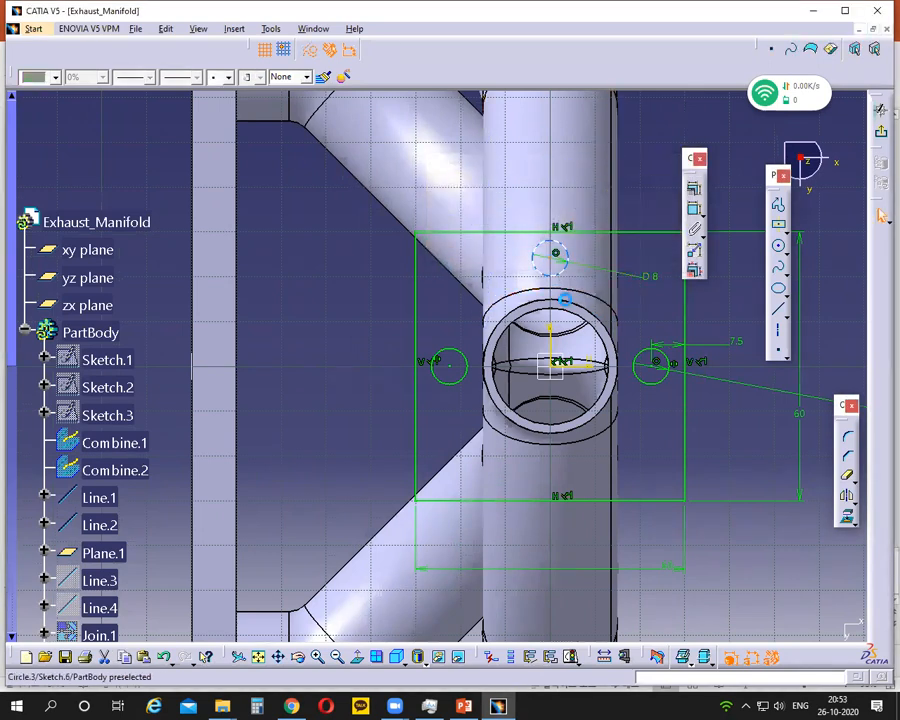
Step: Dimension the upper circle's center to the square's top side and set the distance to 7.5 mm
left_click(693, 222)
left_click(653, 207)
double_click(648, 207)
type("7.5mm")
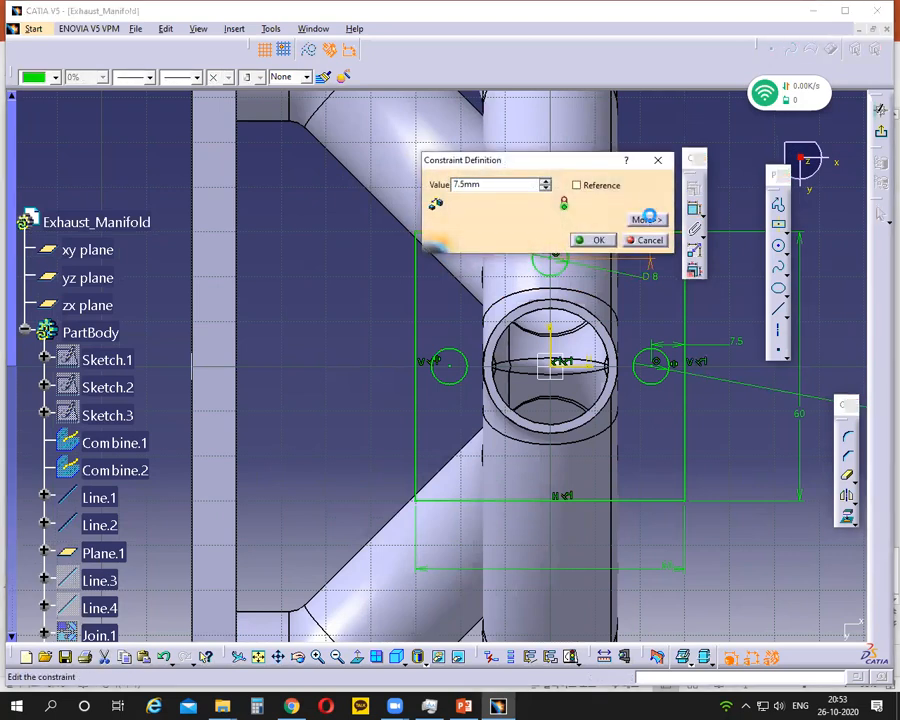
Step: Mirror the upper circle about the horizontal axis
left_click(566, 264)
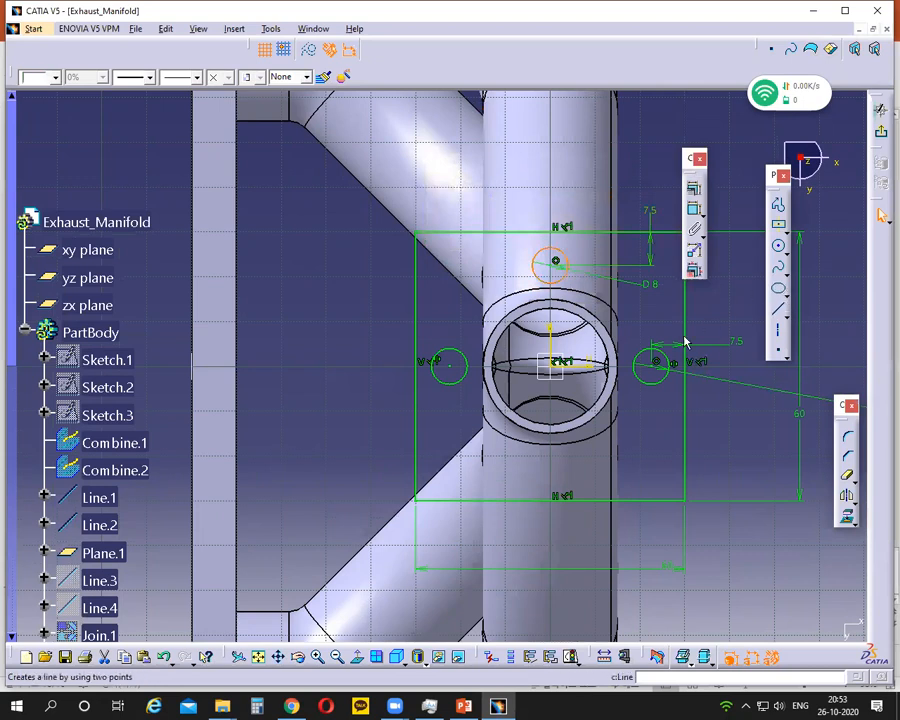
left_click(845, 495)
left_click(560, 366)
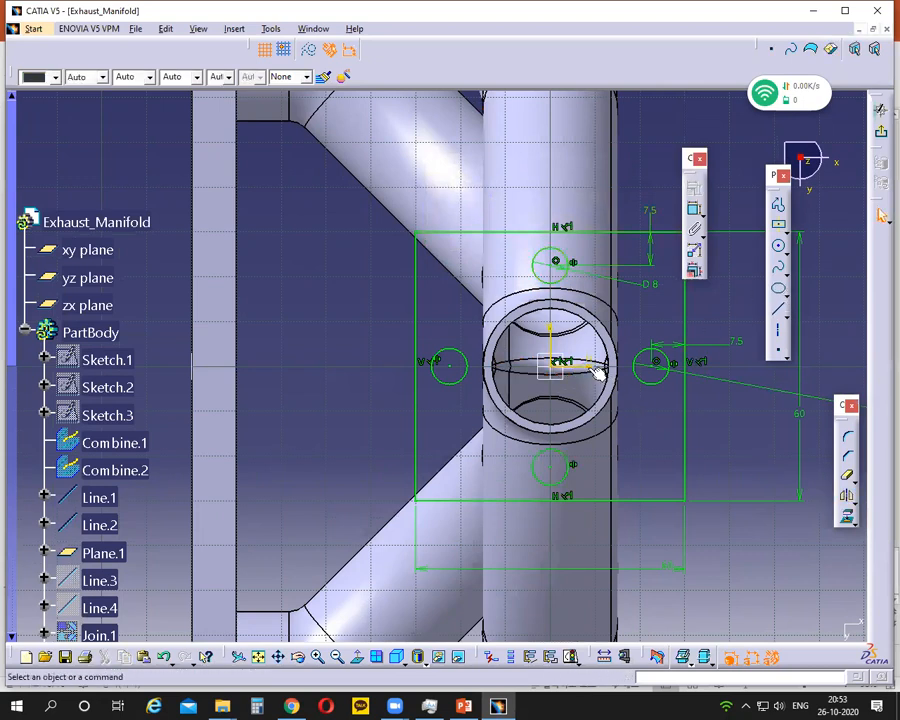
middle_click_drag(643, 167, 636, 210, "ctrl")
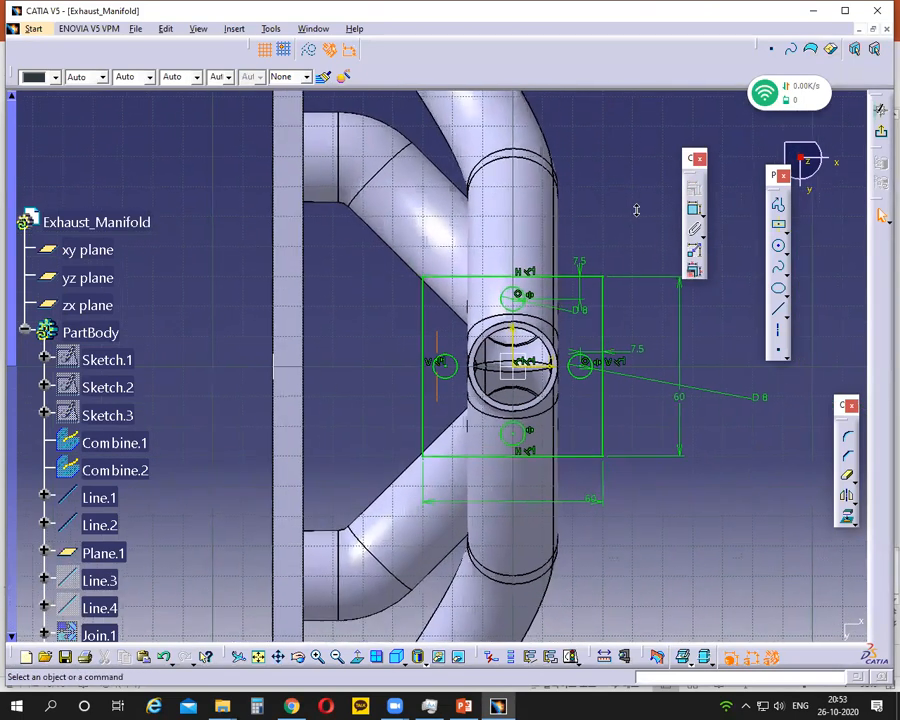
Step: Exit the sketch, start a 10 mm Pad from the flange profile, and check the thickness on the PowerPoint drawing
left_click(882, 215)
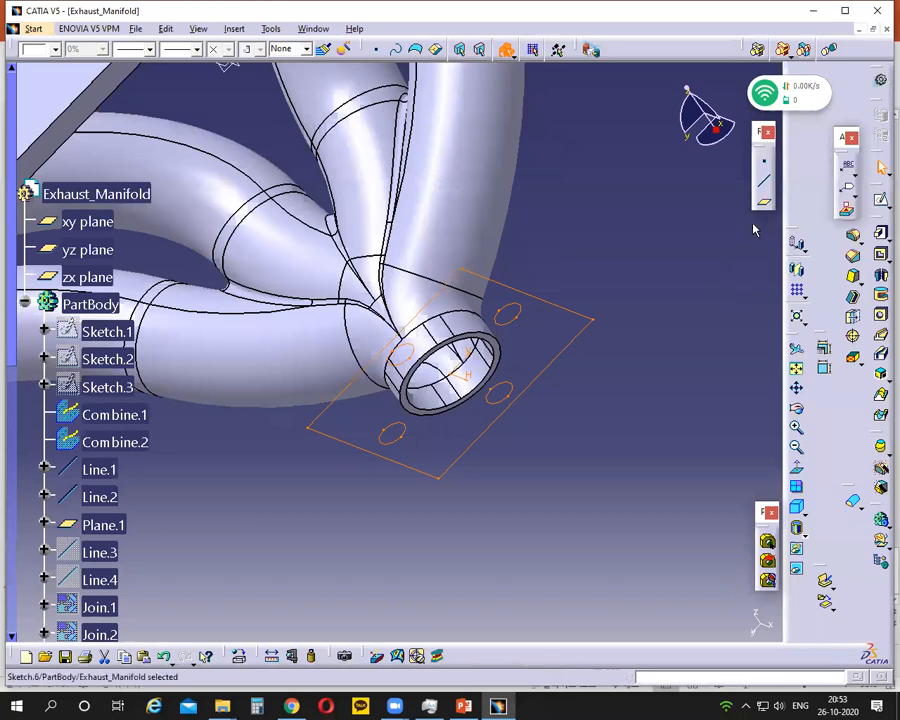
left_click(879, 238)
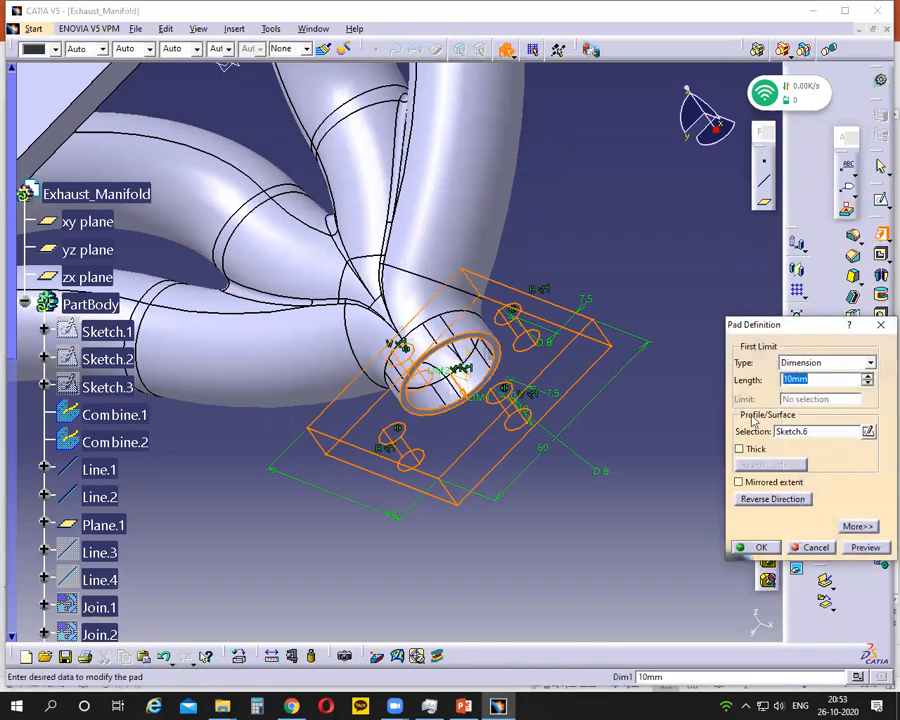
left_click(457, 706)
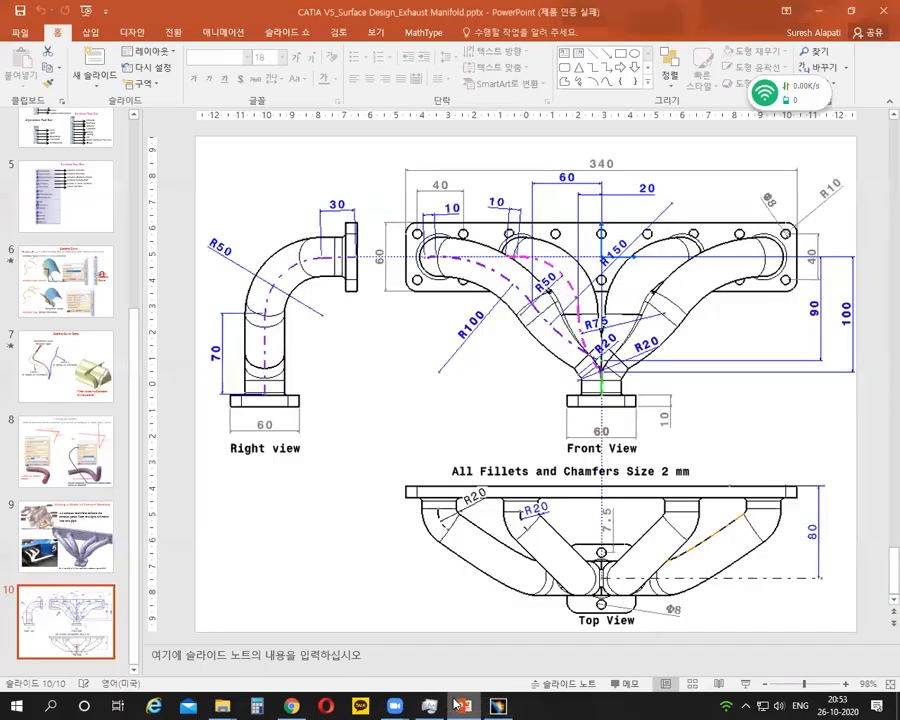
left_click(498, 706)
Step: Try reversing the pad toward the pipes, and restore its direction outward from the pipe end
mouse_move(353, 596)
middle_mouse_down()
mouse_move(552, 527)
mouse_move(558, 544)
mouse_move(518, 542)
mouse_move(560, 538)
mouse_move(540, 550)
middle_mouse_up()
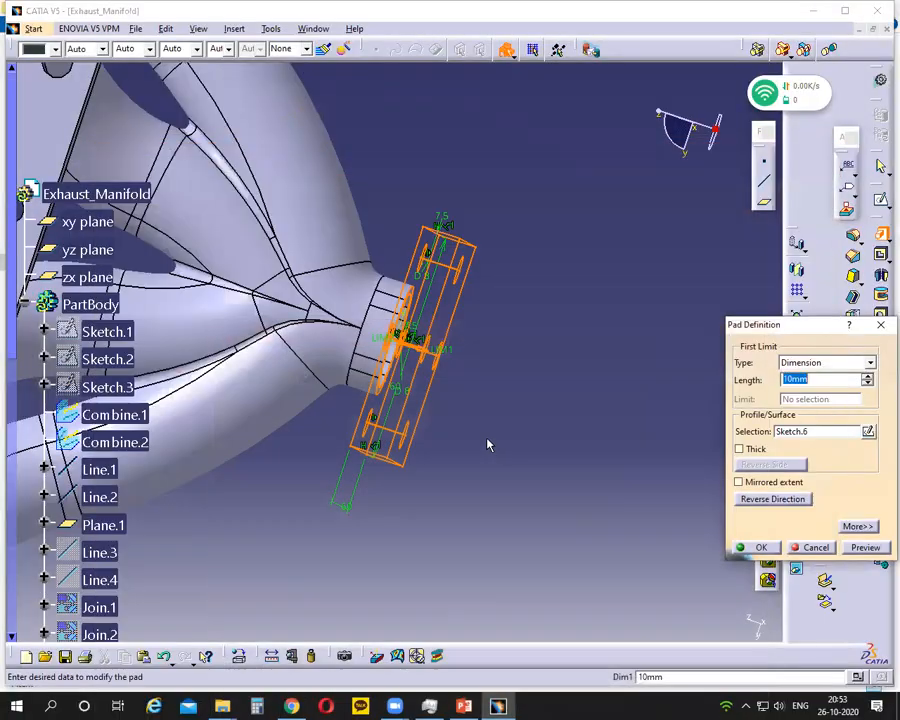
middle_click_drag(484, 496, 338, 465)
left_click(436, 338)
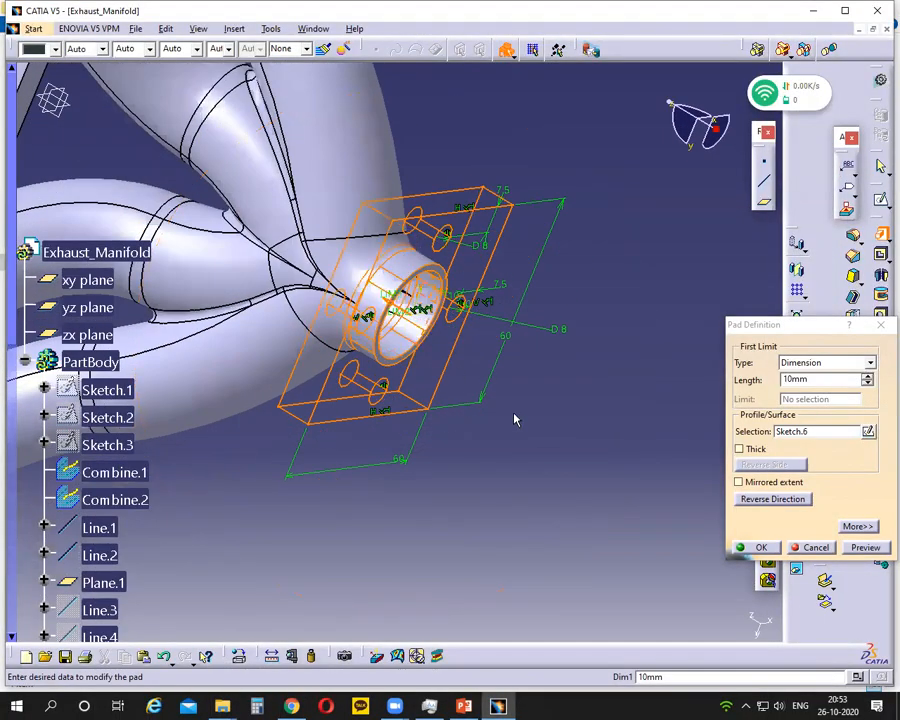
left_click(741, 502)
middle_click_drag(402, 500, 330, 428)
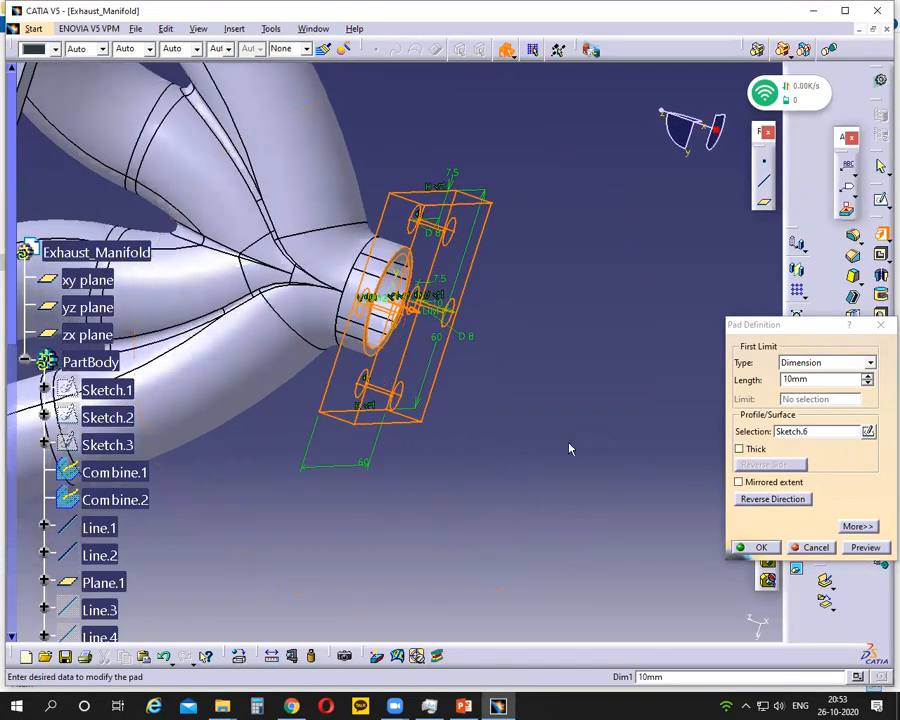
Step: Recheck the outlet flange's position on the PowerPoint drawing and create the 10 mm pad in CATIA
left_click(463, 706)
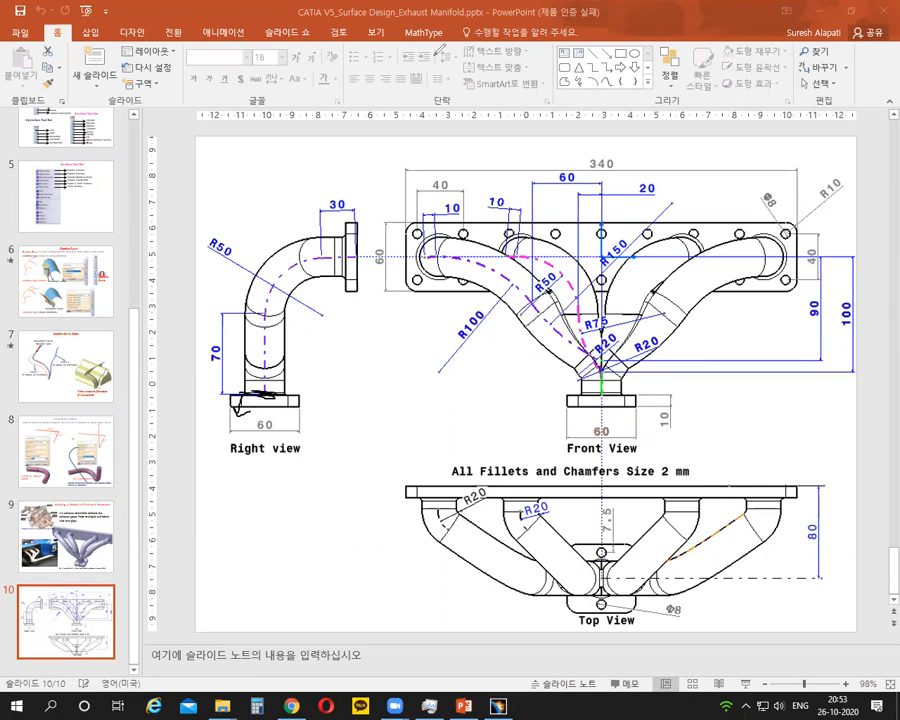
left_click(497, 706)
left_click(765, 553)
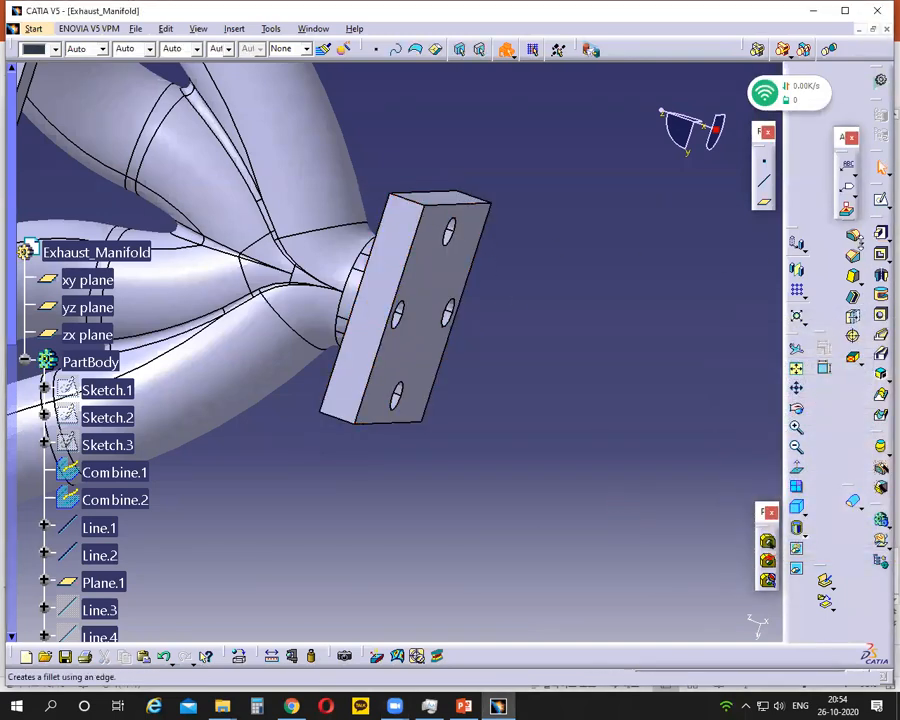
left_click(853, 500)
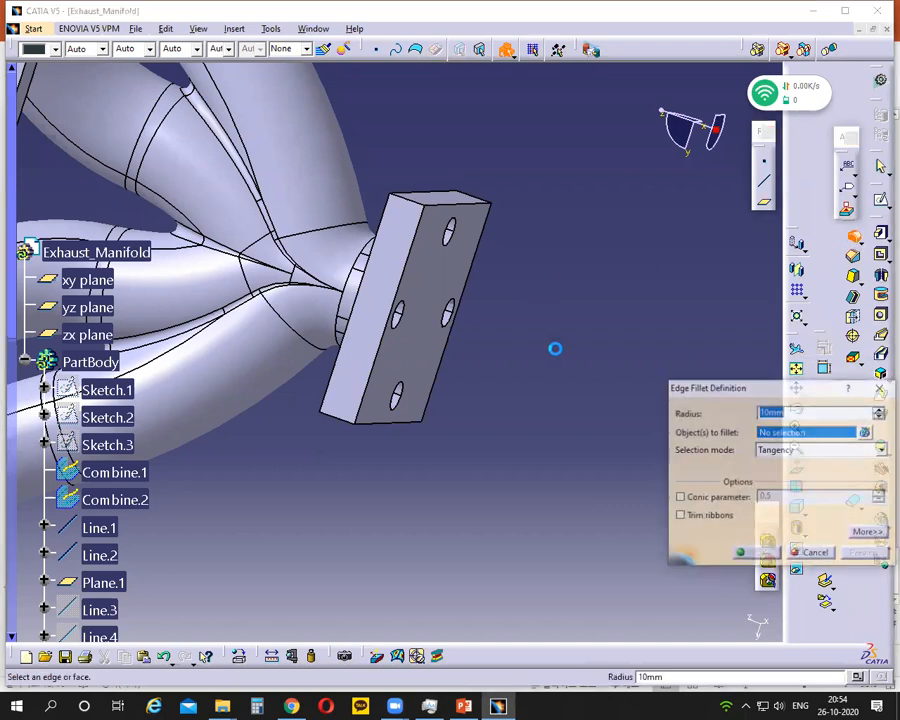
left_click(416, 201)
left_click(479, 201)
left_click(331, 408)
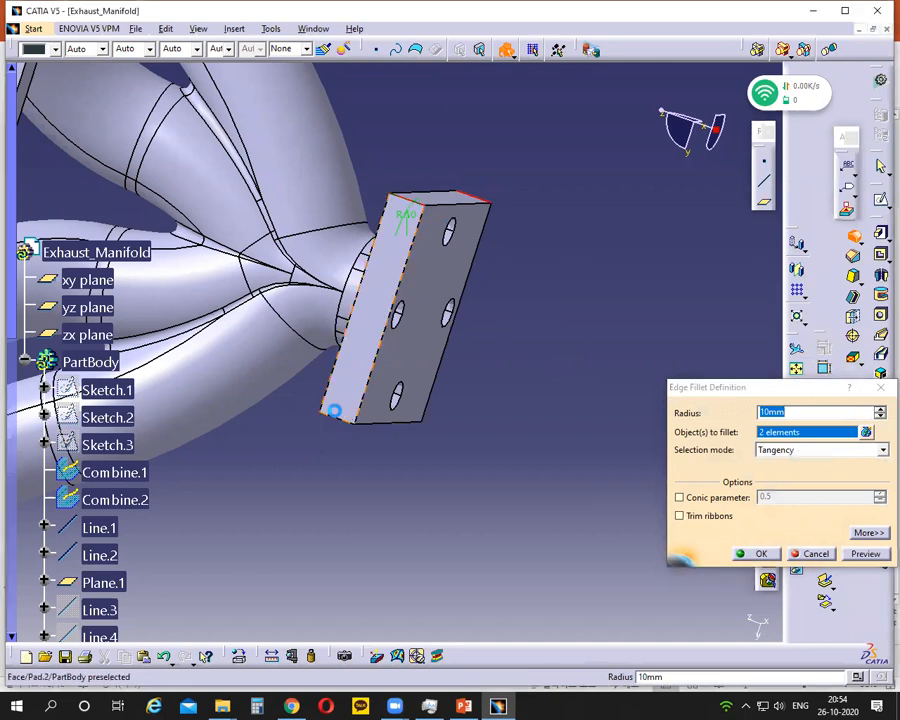
left_click(690, 432)
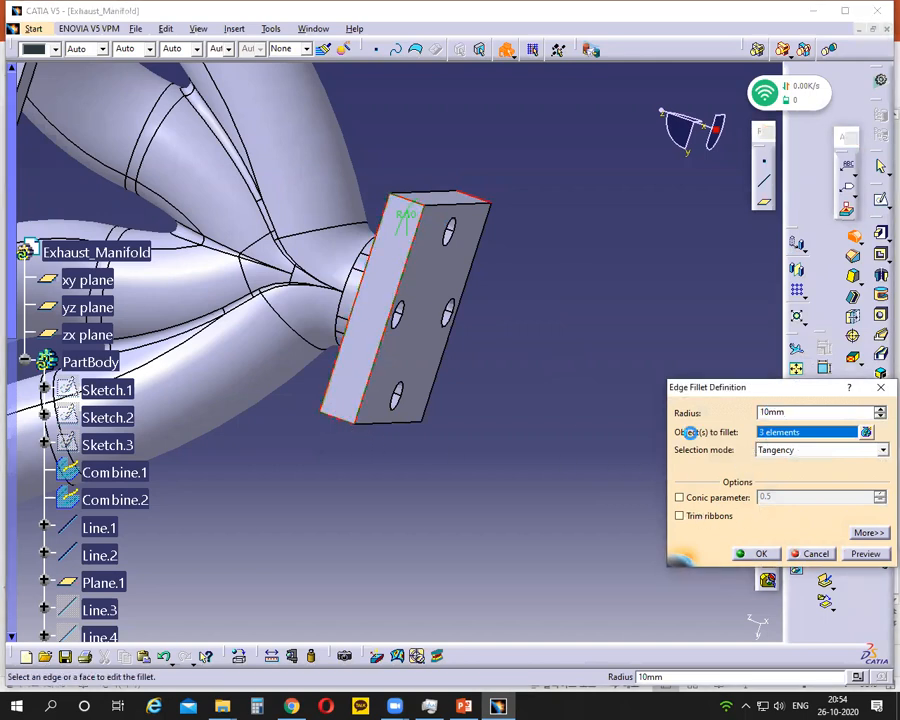
left_click(361, 396)
left_click(811, 553)
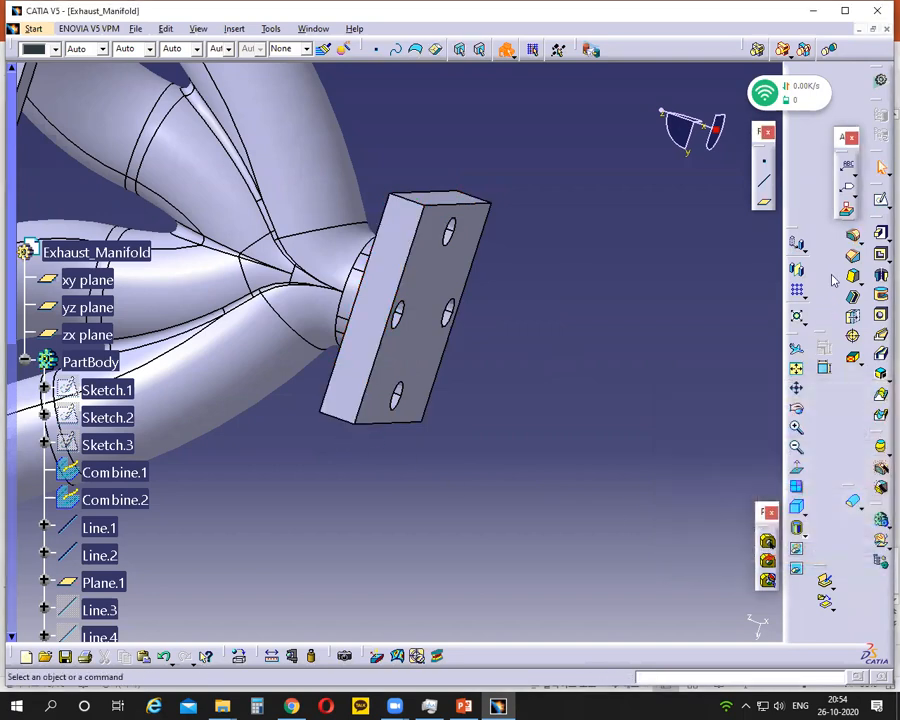
Step: Fillet the outlet flange's four corner edges with a 10 mm radius
left_click(853, 236)
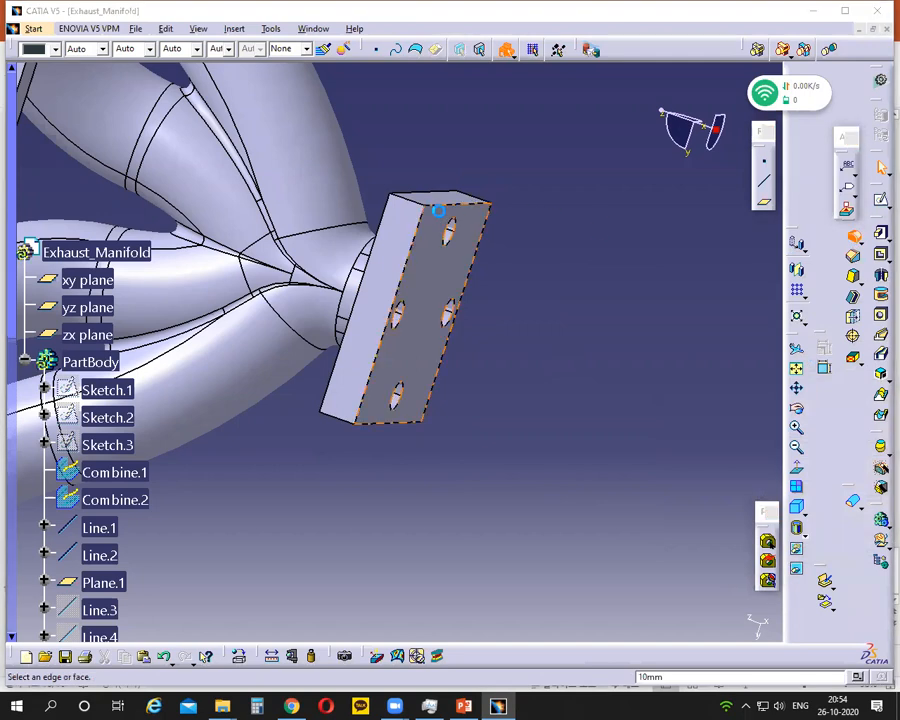
left_click(445, 198)
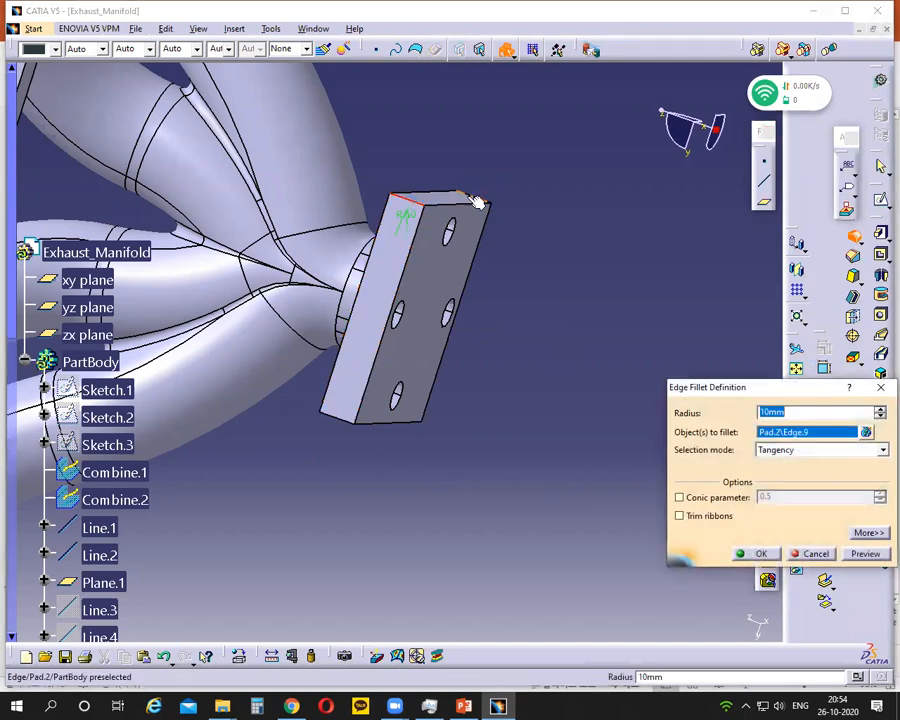
left_click(350, 420)
left_click(352, 423)
scroll(460, 436, "up", 1)
middle_click_drag(460, 436, 203, 297)
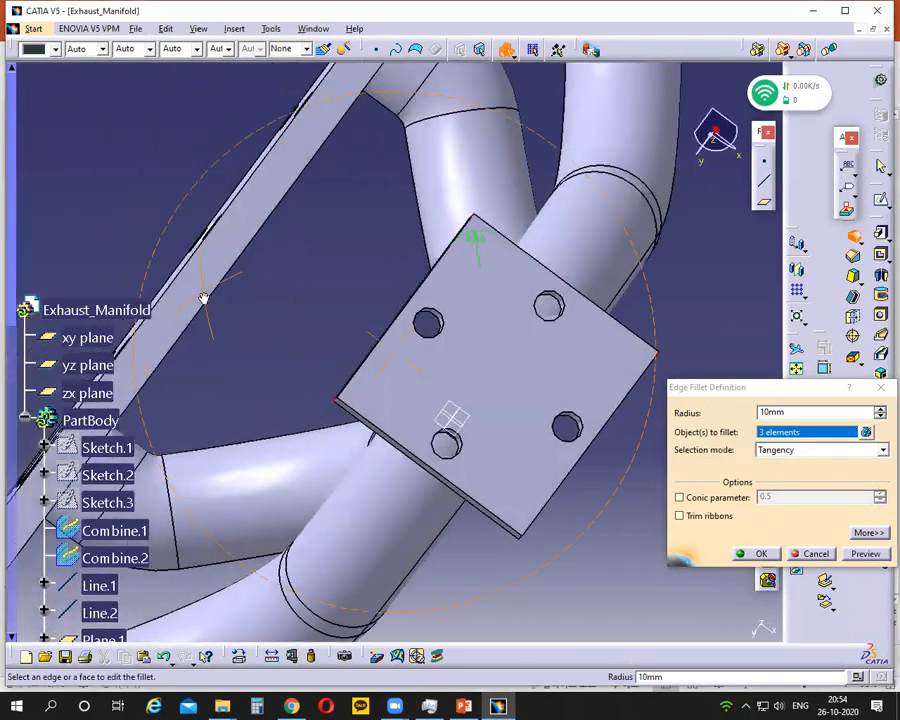
scroll(540, 590, "up", 1)
middle_click_drag(535, 580, 500, 430)
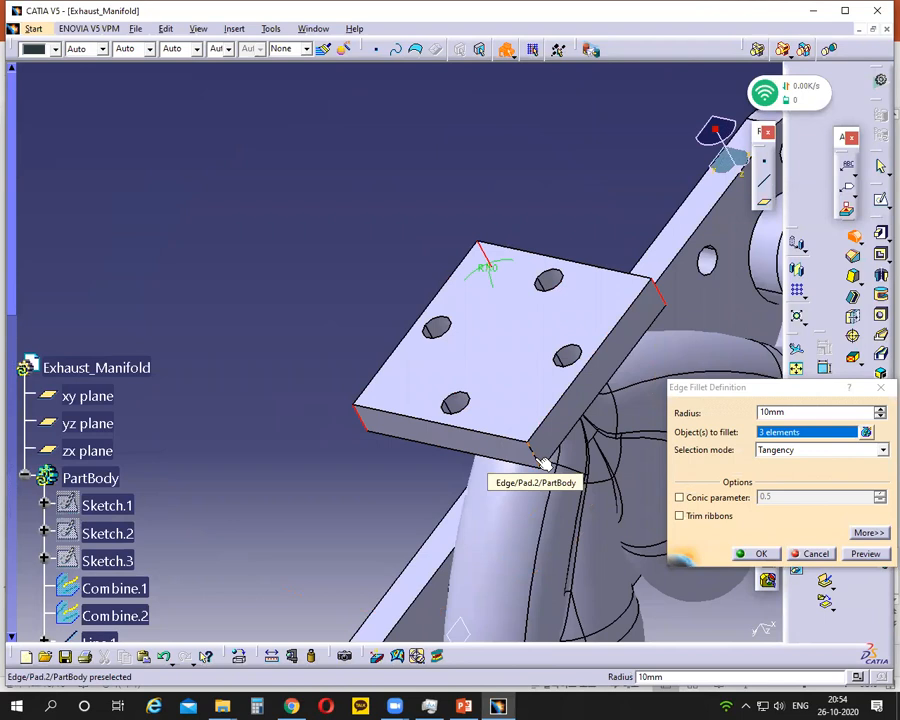
left_click(538, 457)
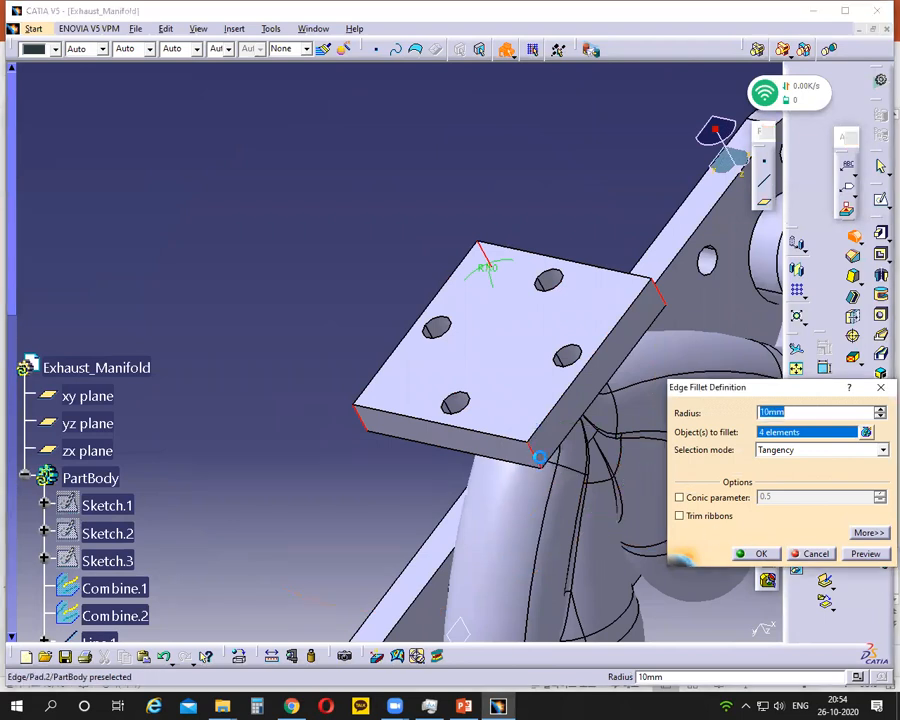
left_click(752, 554)
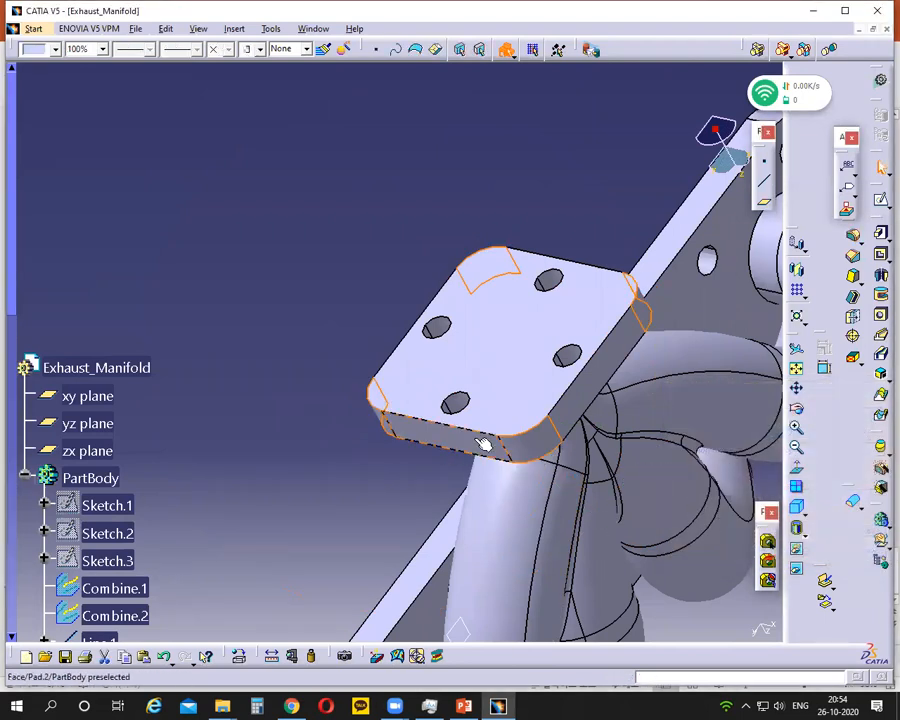
Step: Reopen the outlet flange's sketch and draw a circle of about 9.8 mm radius centred on the origin
scroll(208, 518, "down", 2)
scroll(208, 518, "down", 12)
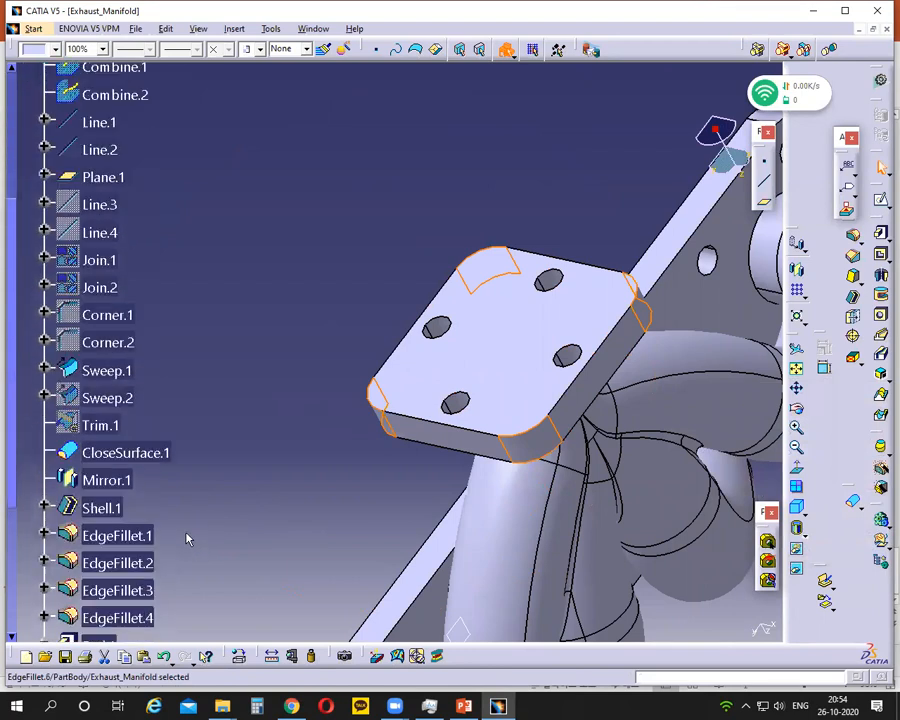
scroll(160, 573, "down", 1)
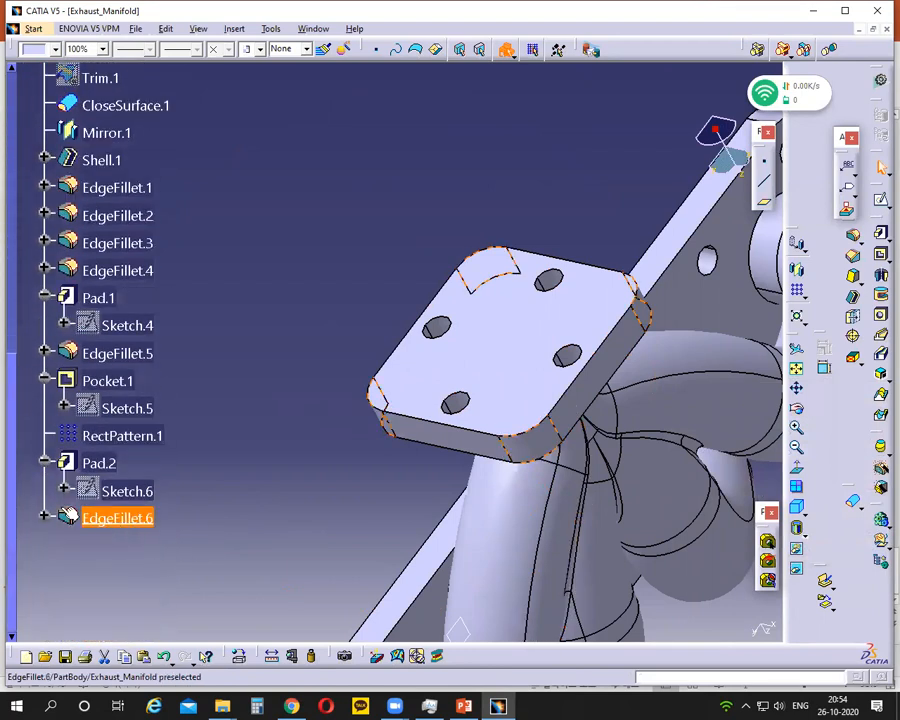
left_click(44, 518)
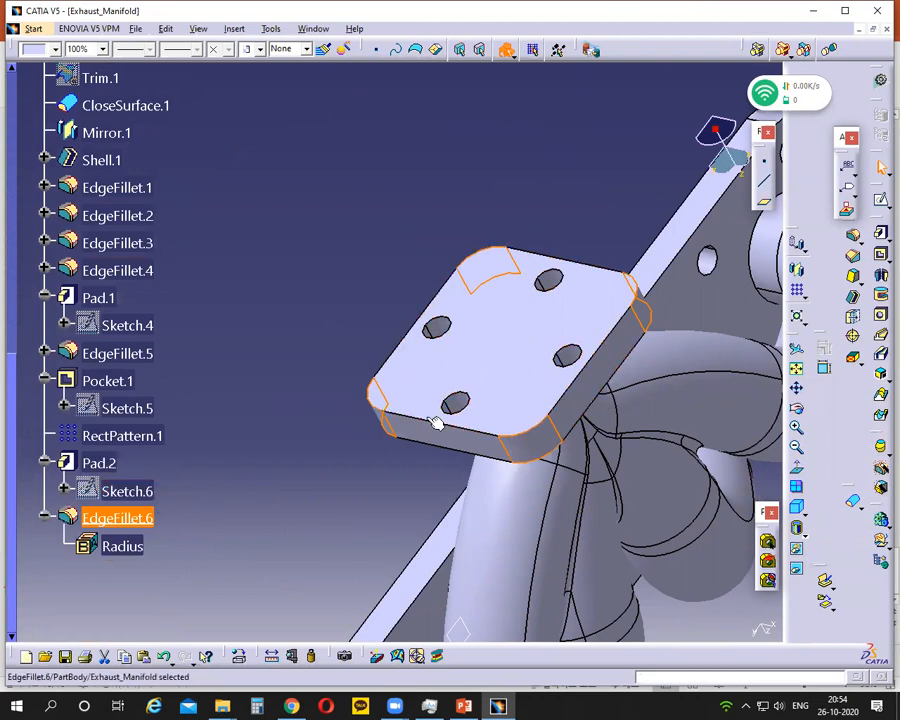
scroll(157, 485, "down", 2)
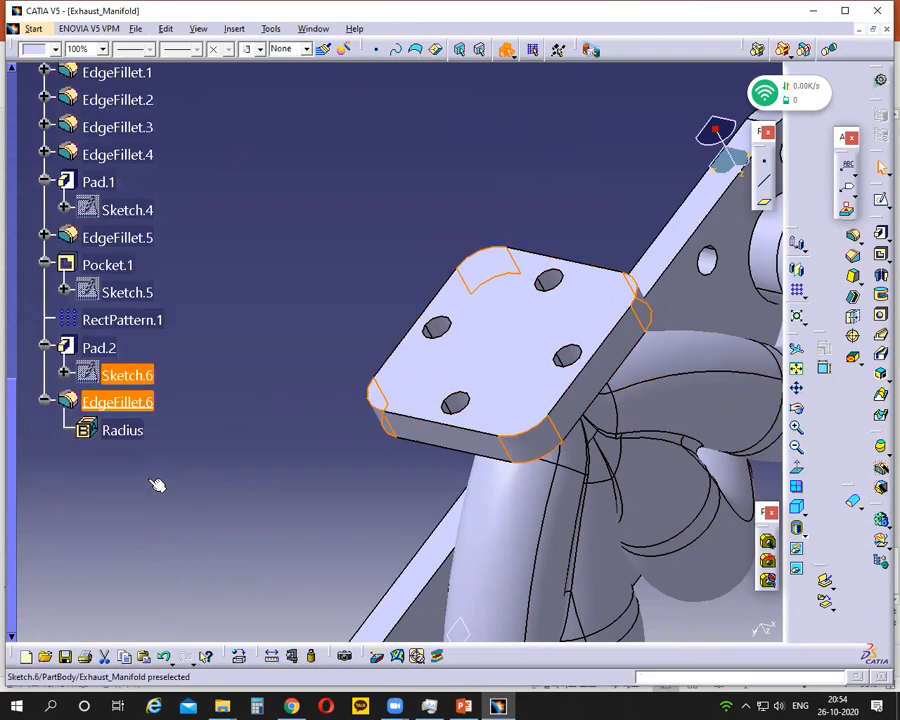
scroll(152, 490, "up", 2)
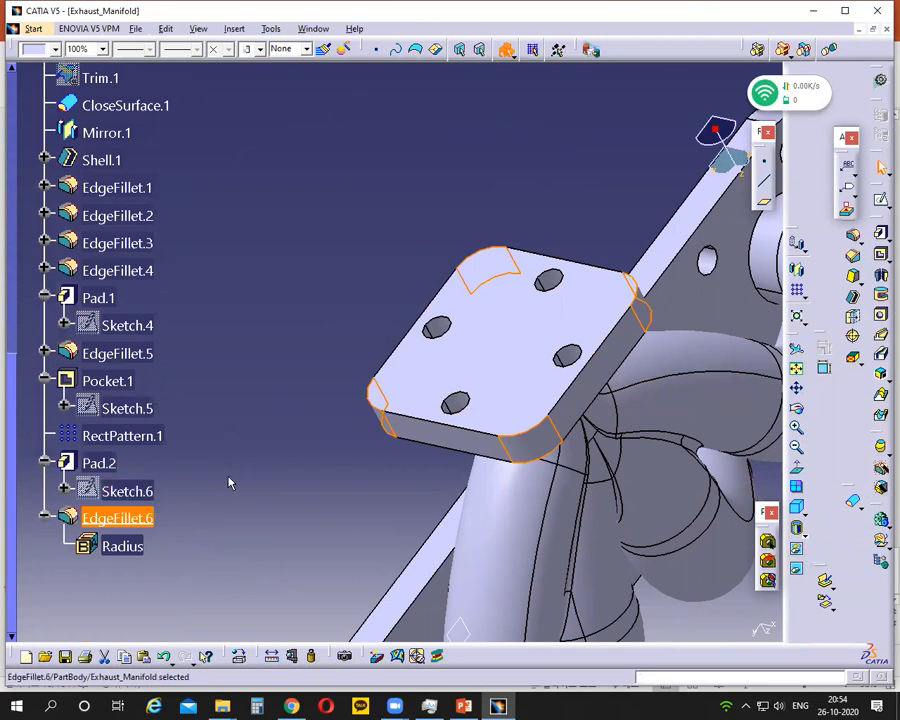
double_click(120, 489)
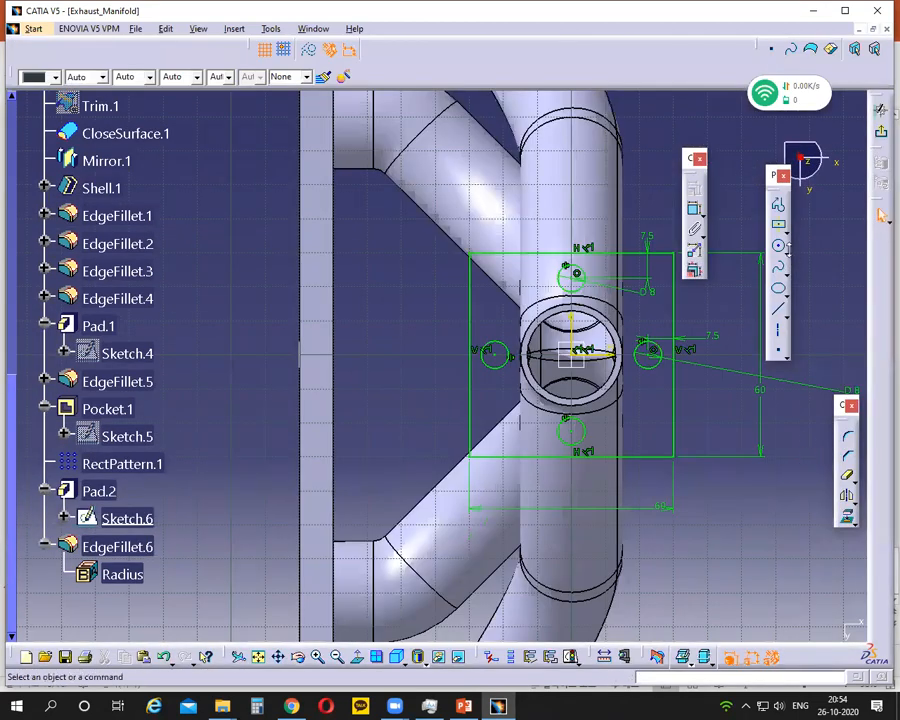
left_click(779, 246)
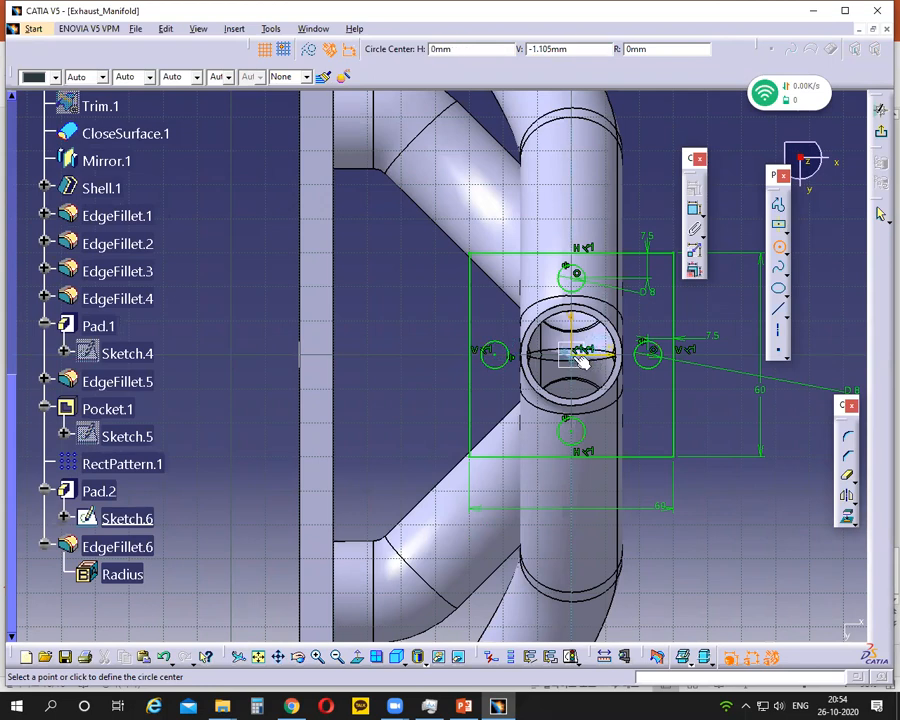
left_click(579, 359)
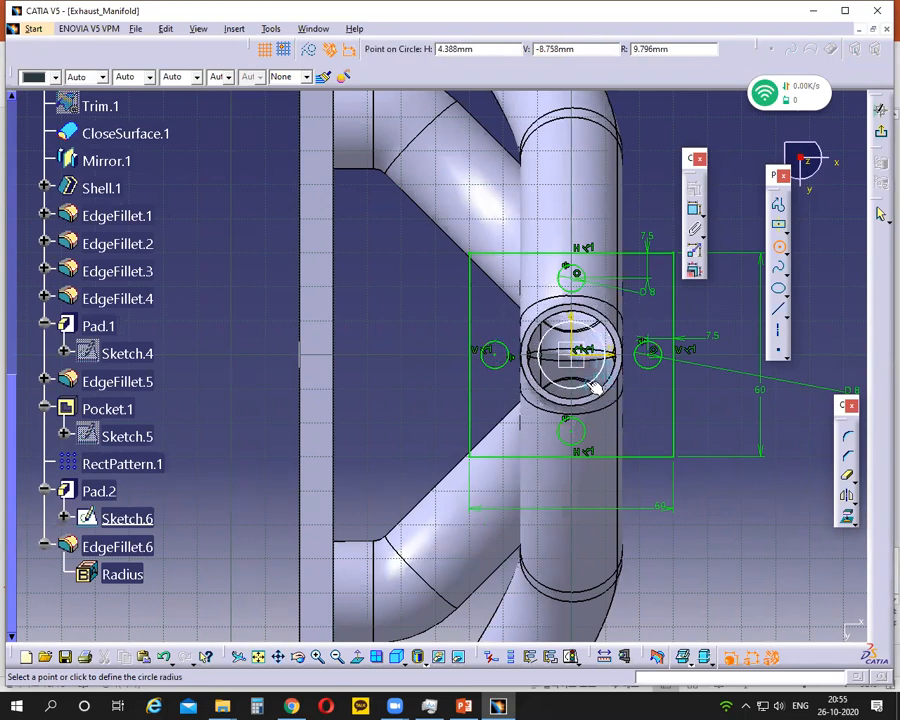
left_click(596, 386)
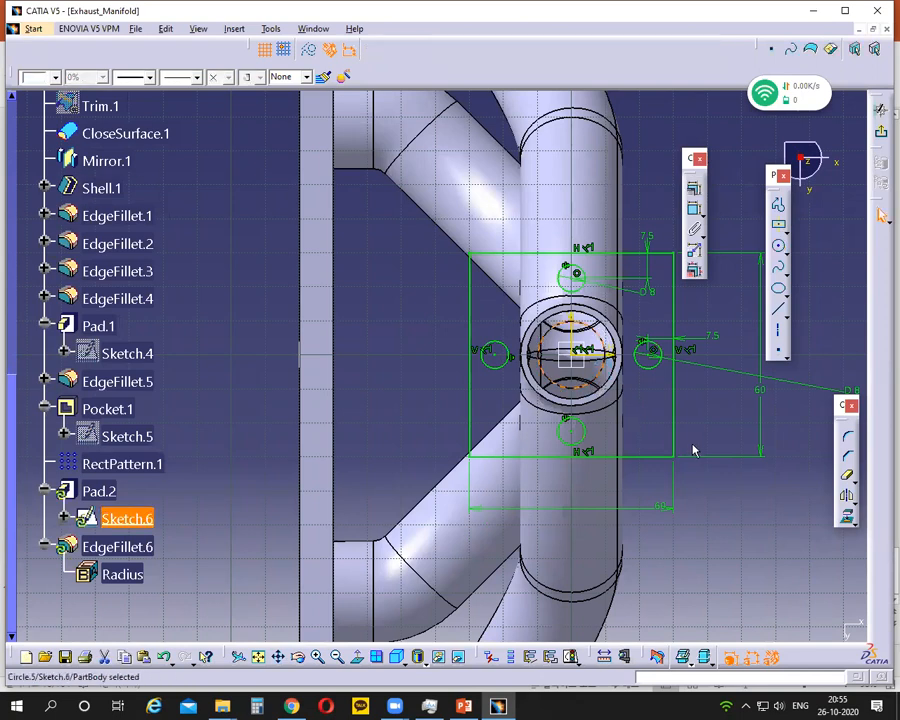
Step: Constrain the centre circle coincident with the outlet pipe's inner edge, check its diameter, and exit the sketch
left_click(610, 387)
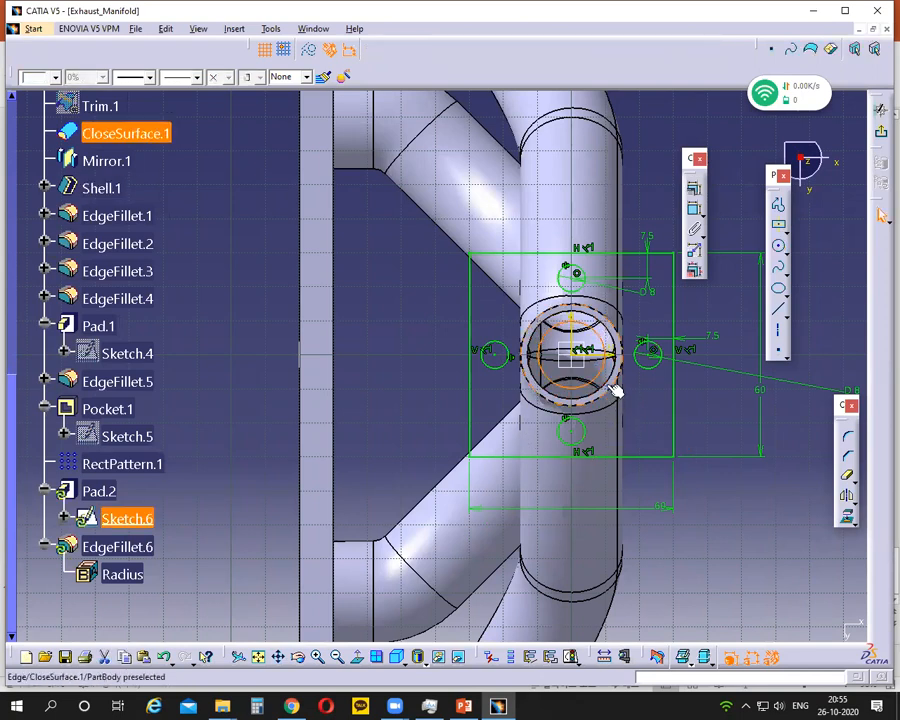
left_click(694, 187)
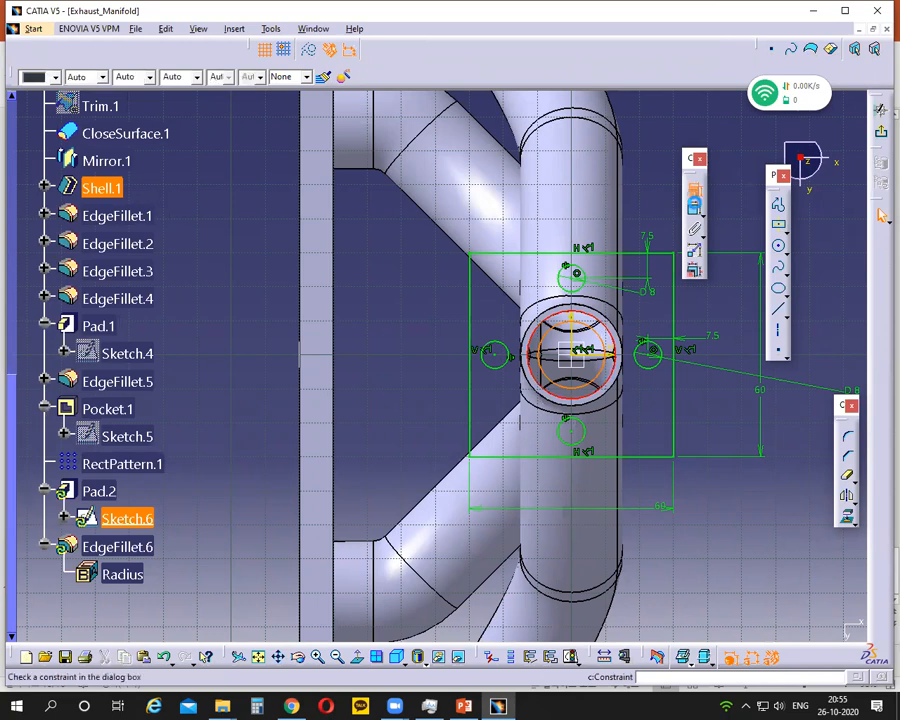
left_click(782, 233)
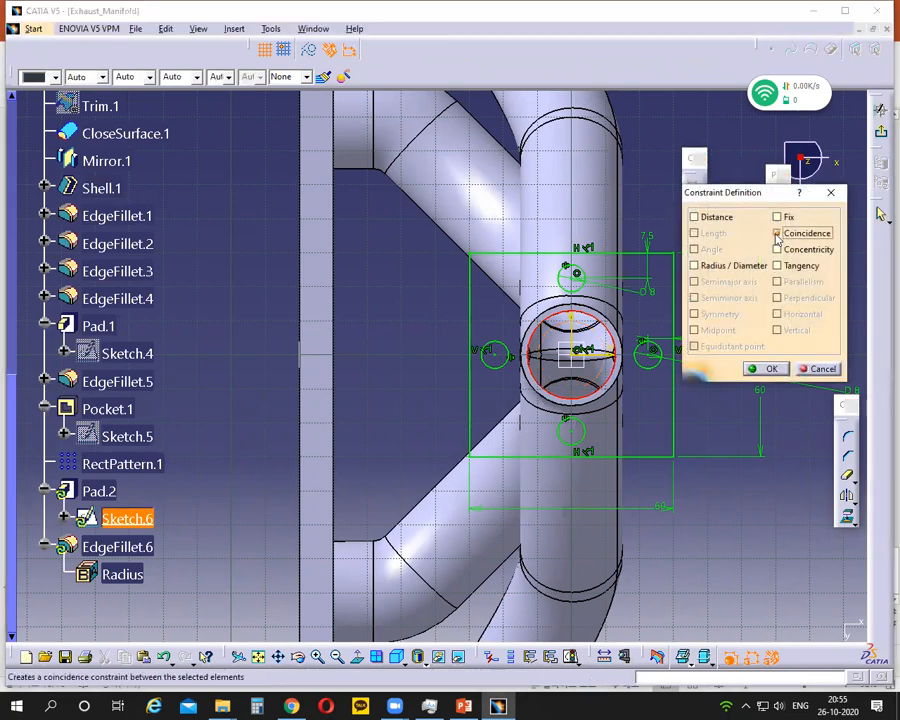
left_click(768, 368)
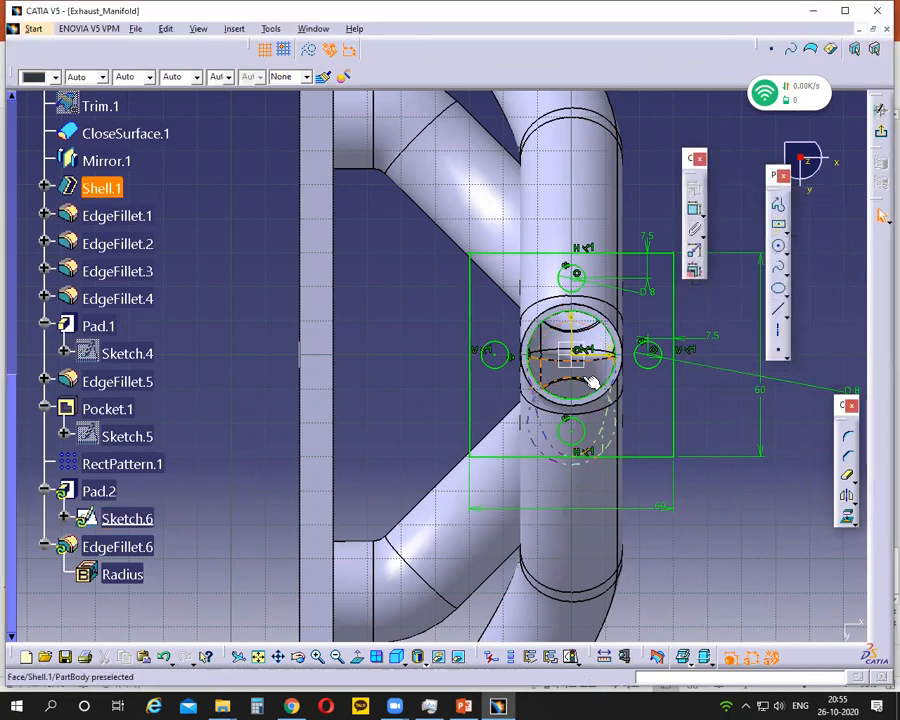
left_click(613, 385)
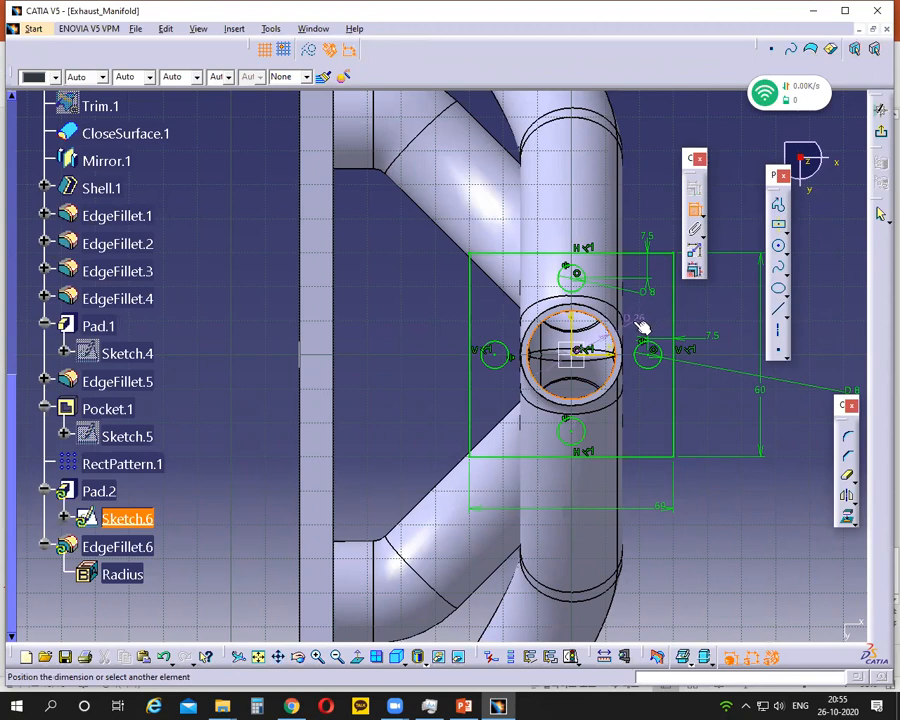
left_click(642, 327)
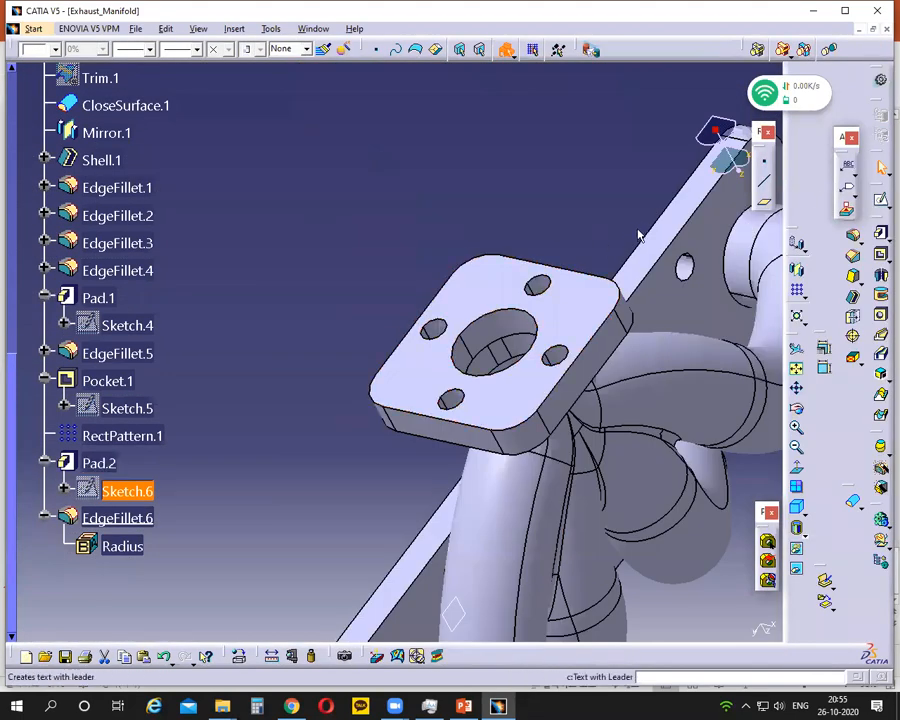
Step: Check the general fillet size on the PowerPoint drawing and return to the CATIA model
middle_click_drag(638, 236, 288, 250)
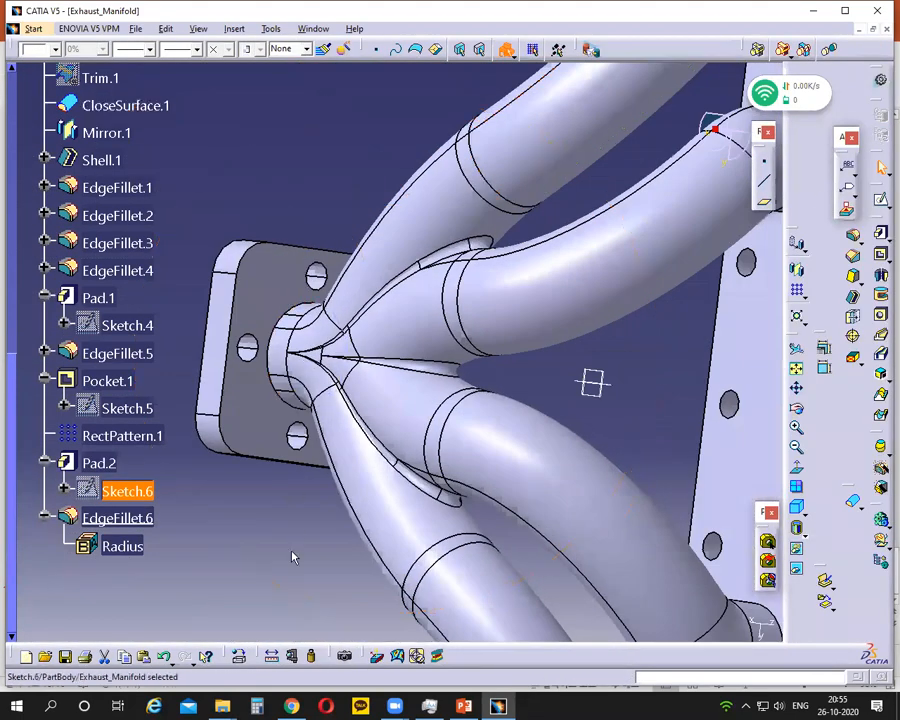
key("alt+Tab")
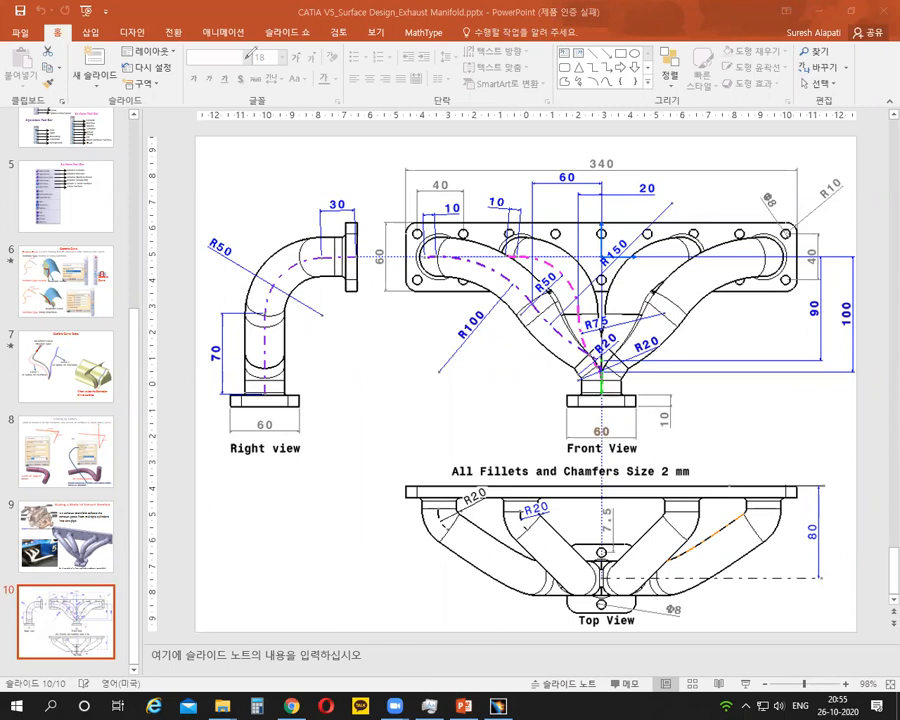
key("alt+Tab")
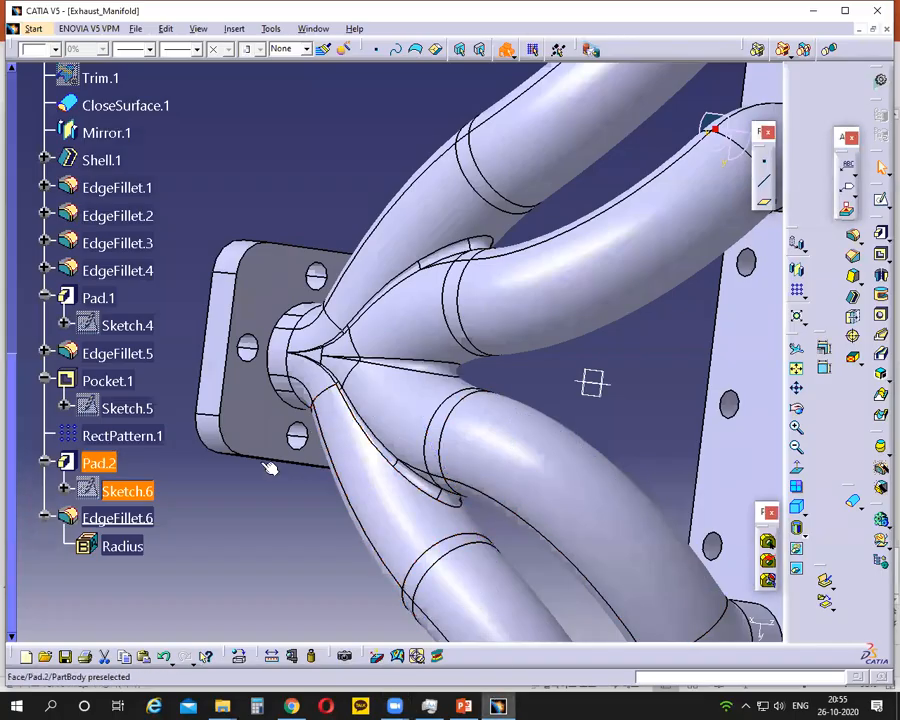
left_click(270, 385)
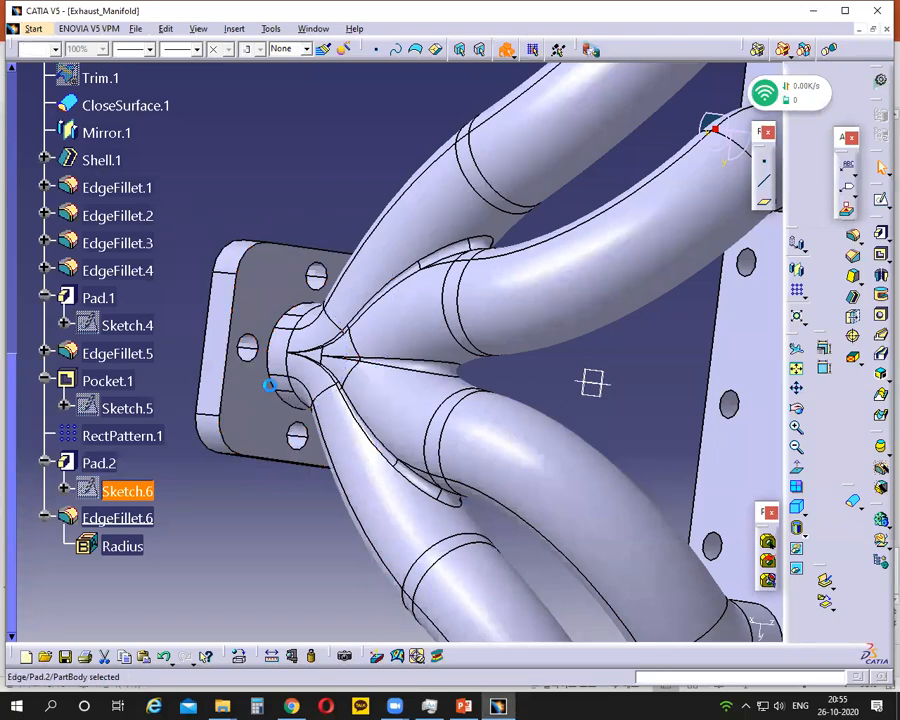
middle_click_drag(306, 583, 309, 453)
scroll(309, 453, "up", 2)
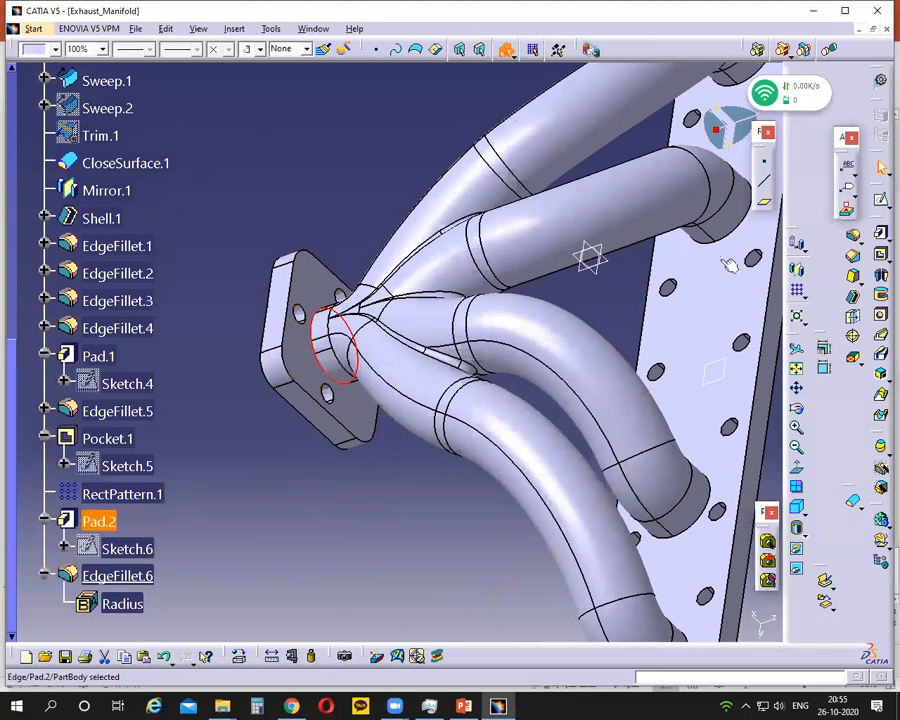
left_click(714, 492, "ctrl")
left_click(376, 467)
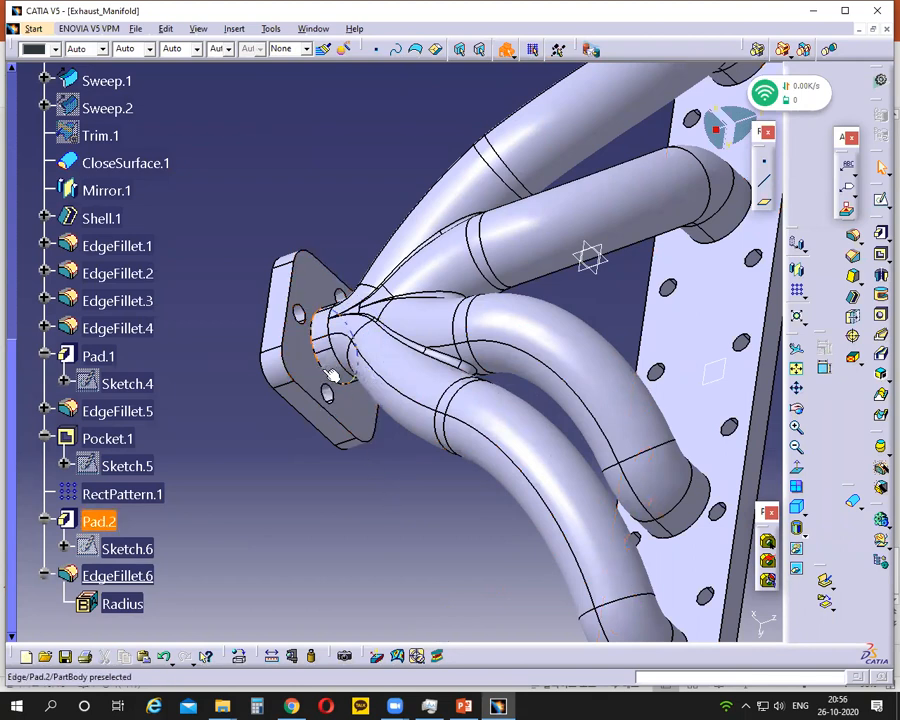
Step: Fillet the five circular edges where the pipes meet the outlet and inlet flanges with a 2 mm radius
left_click(322, 368)
middle_click_drag(476, 524, 486, 560, "ctrl")
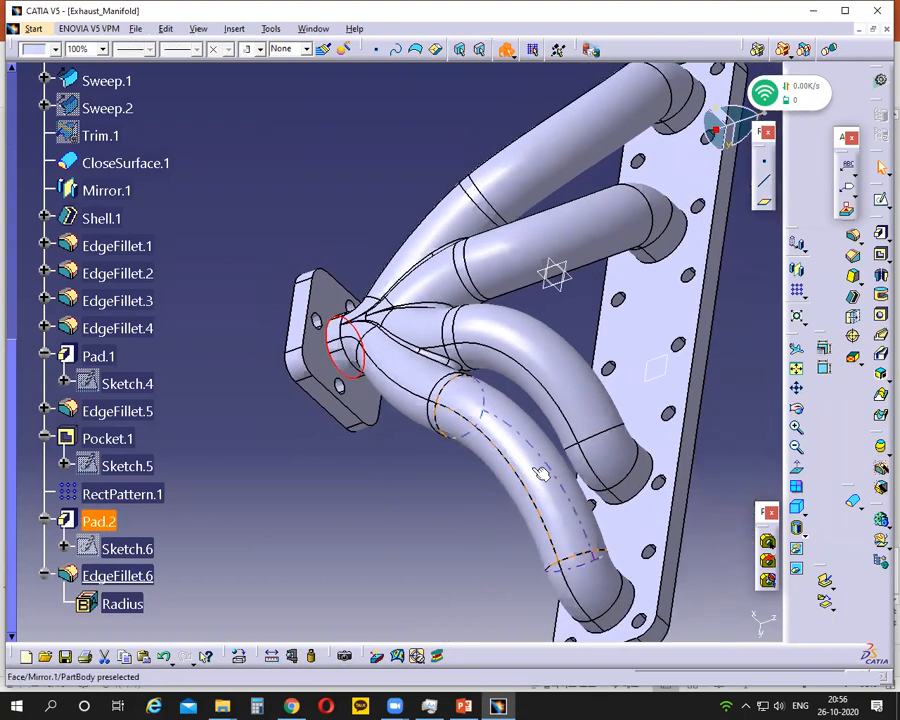
left_click(690, 250, "ctrl")
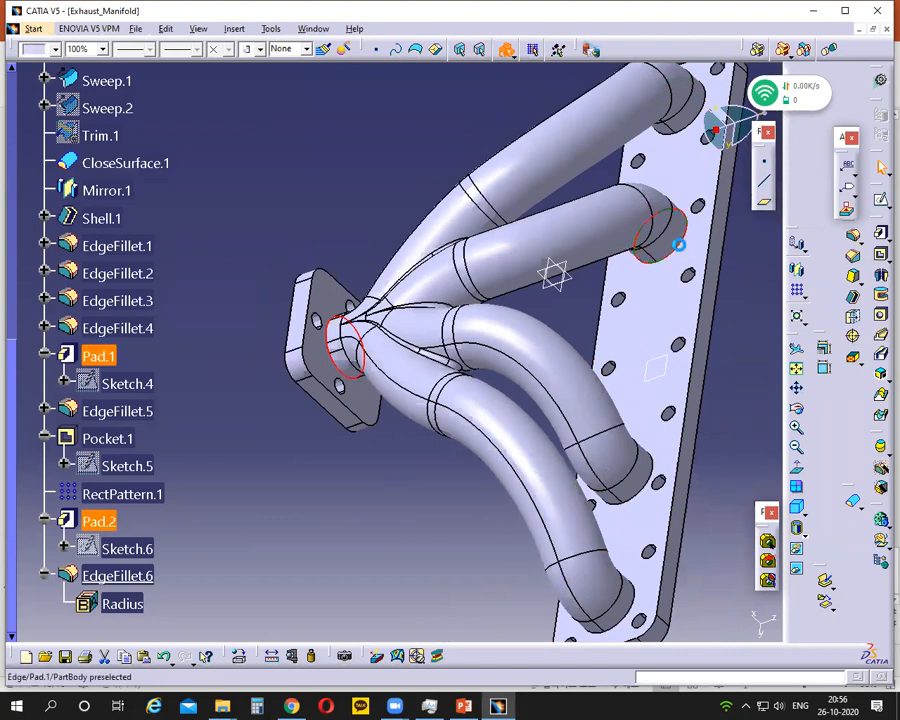
left_click(703, 127, "ctrl")
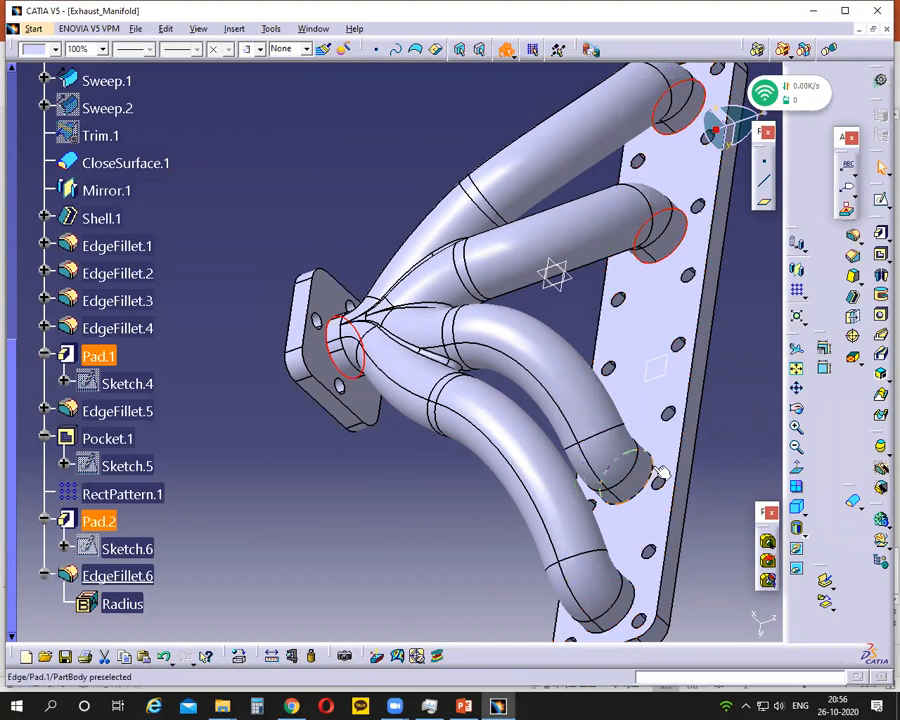
left_click(651, 467, "ctrl")
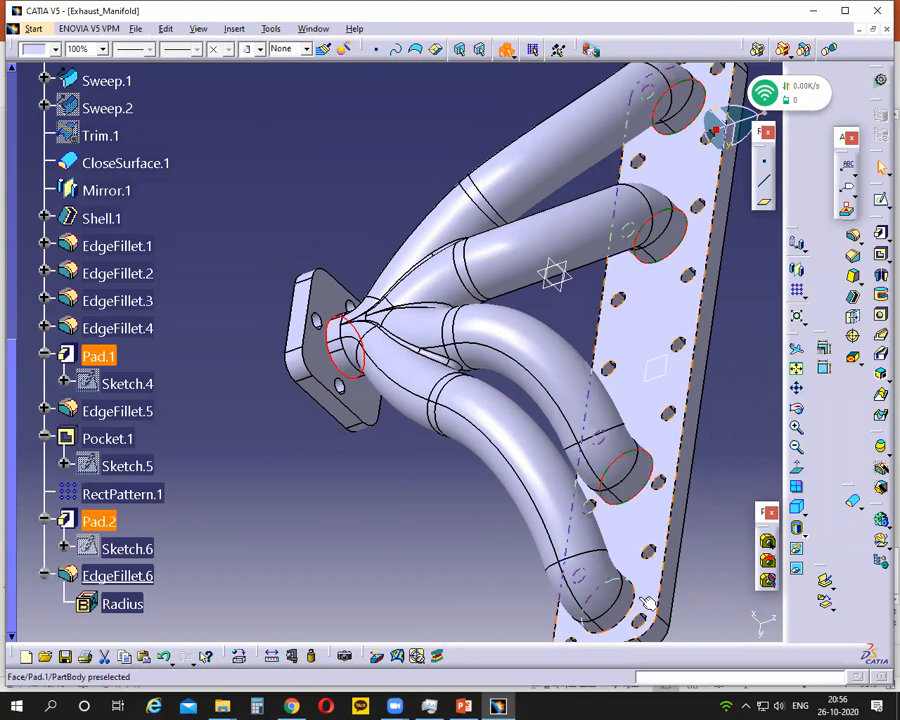
left_click(638, 602, "ctrl")
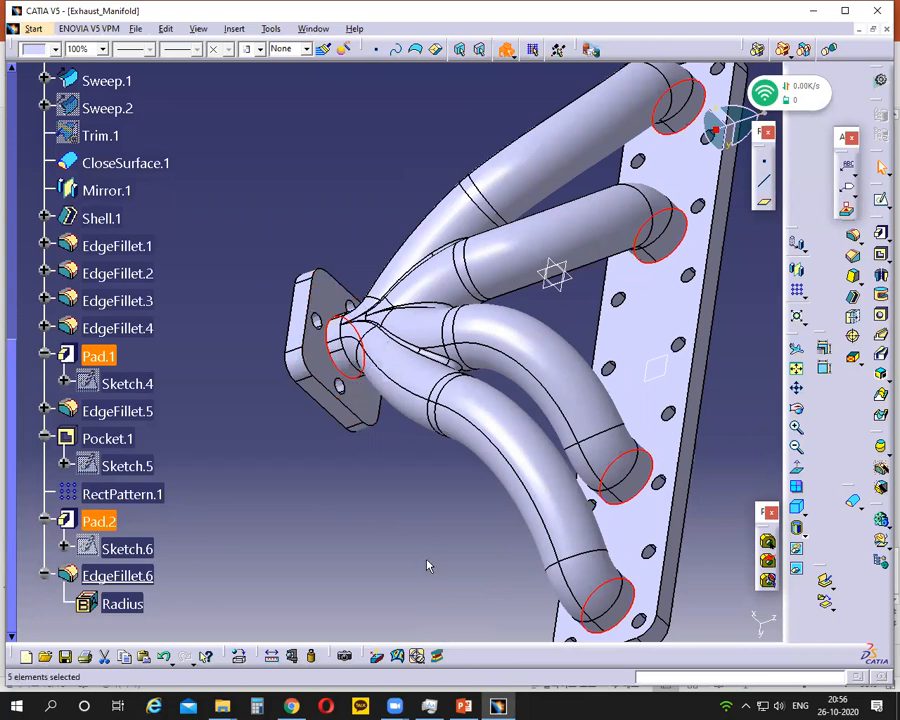
left_click(854, 239)
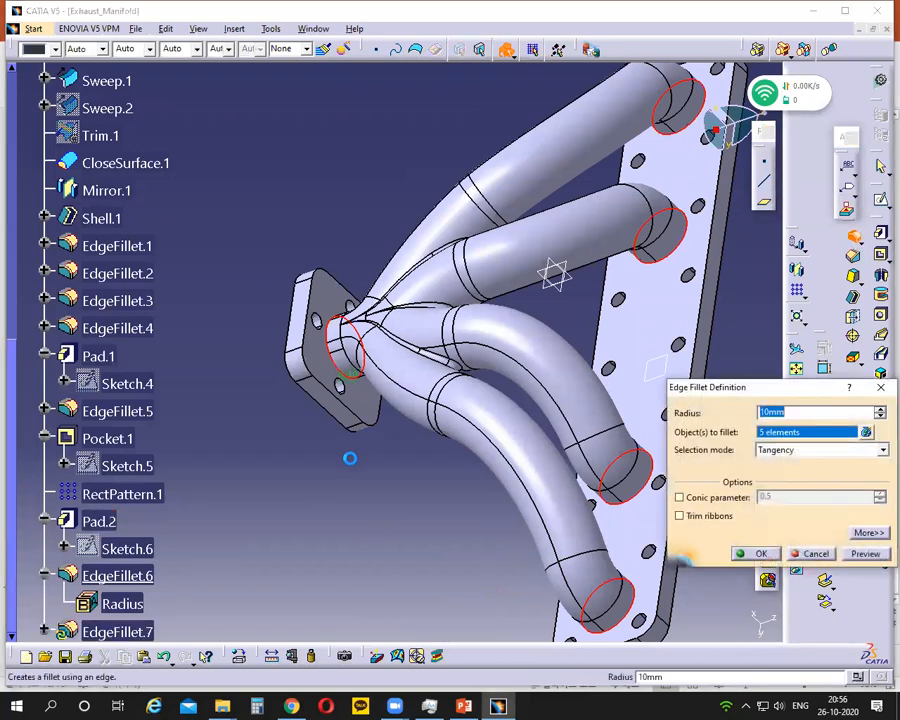
type("2mm")
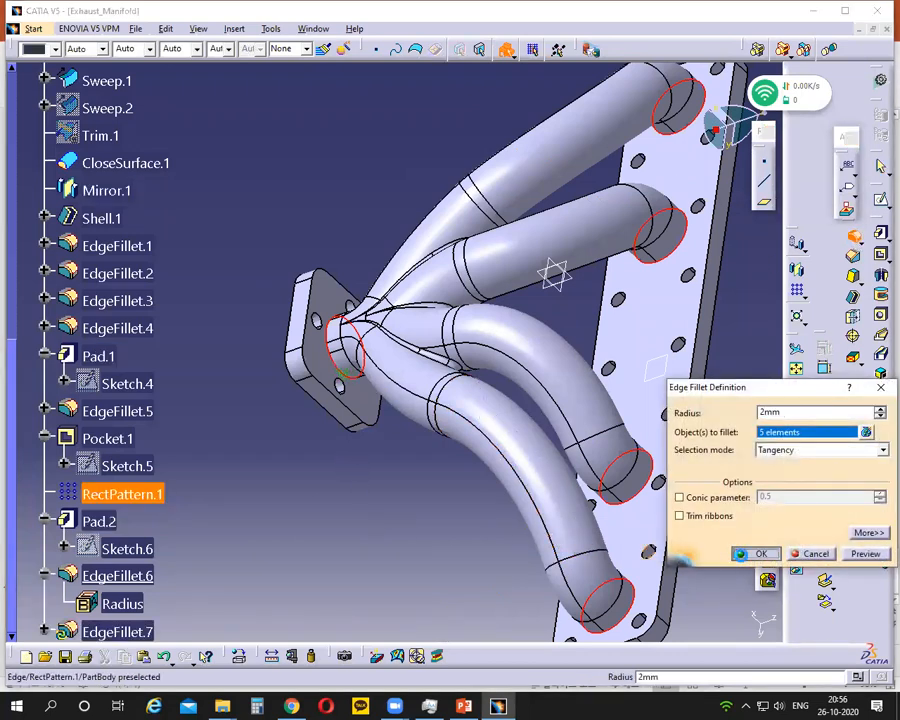
left_click(750, 553)
left_click(370, 553)
Step: Chamfer the four port openings on the inlet flange face and the outlet flange's bore edge at 1 mm and 45 degrees
middle_click_drag(436, 480, 245, 225)
left_click(311, 223)
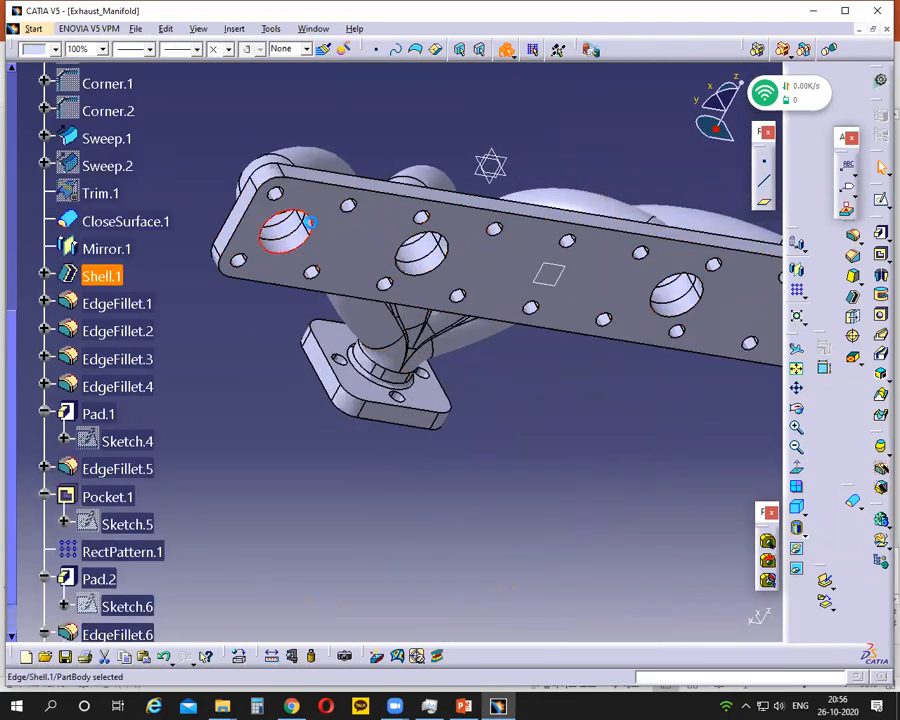
left_click(452, 262, "ctrl")
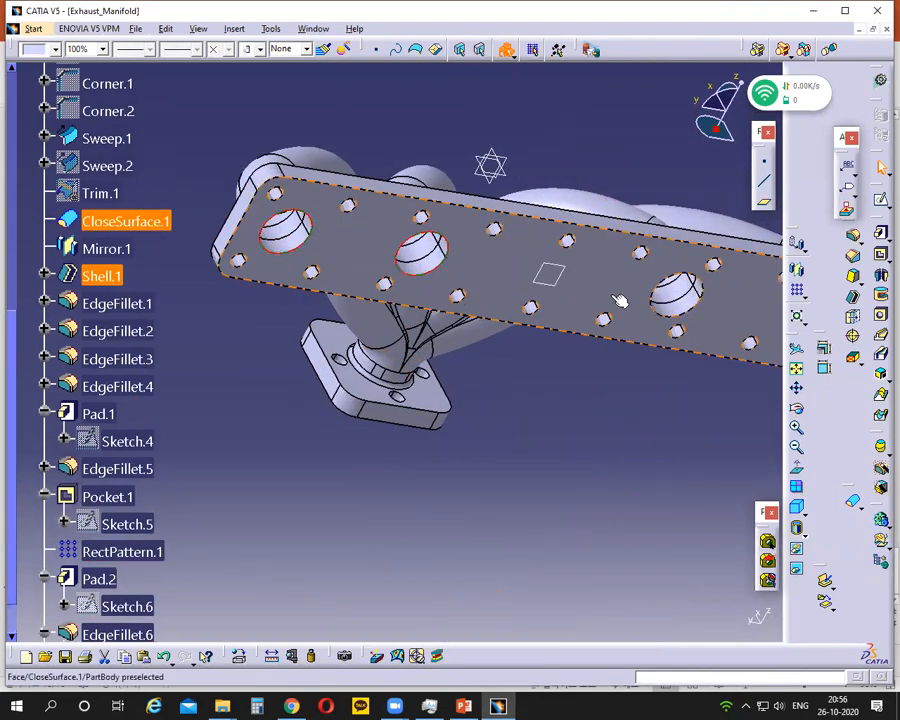
left_click(664, 318, "ctrl")
middle_click_drag(699, 419, 590, 390)
left_click(584, 226, "ctrl")
middle_click_drag(597, 327, 709, 331)
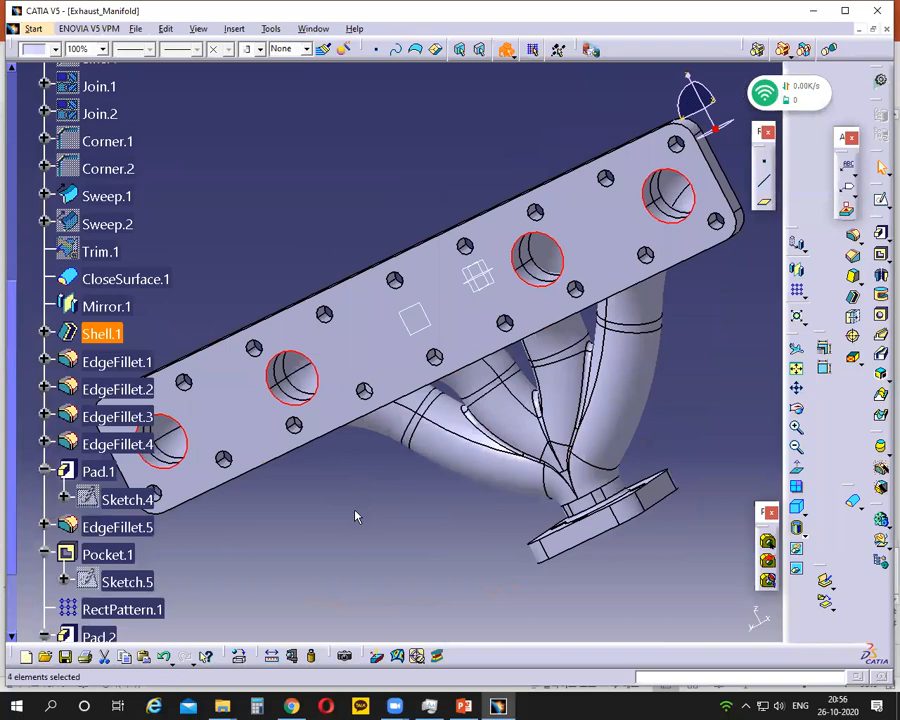
middle_click_drag(609, 589, 562, 372)
left_click(562, 372, "ctrl")
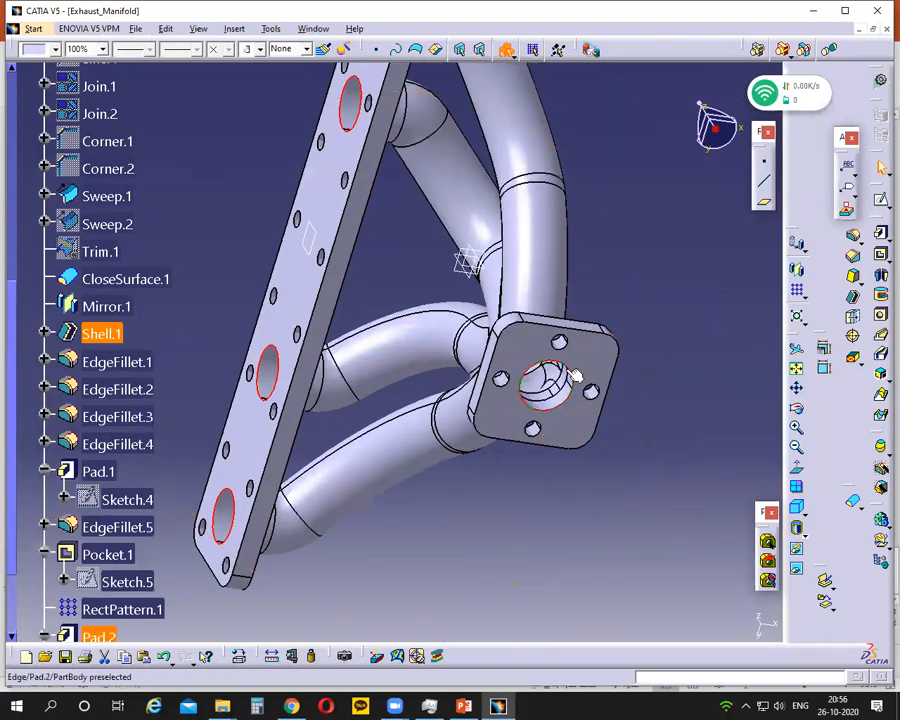
left_click(853, 255)
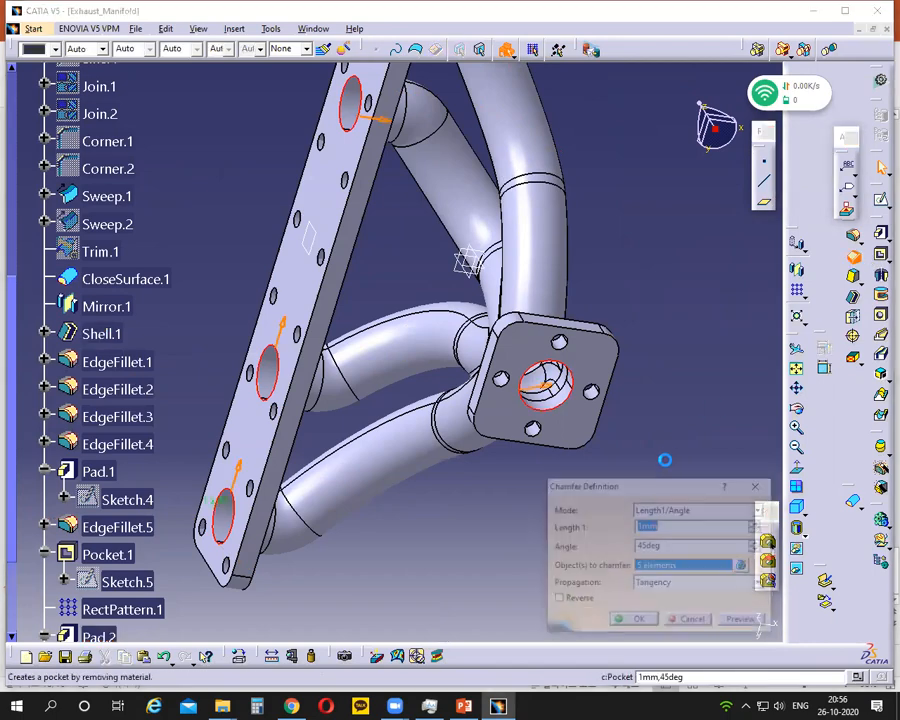
left_click(627, 620)
middle_click_drag(590, 584, 304, 615)
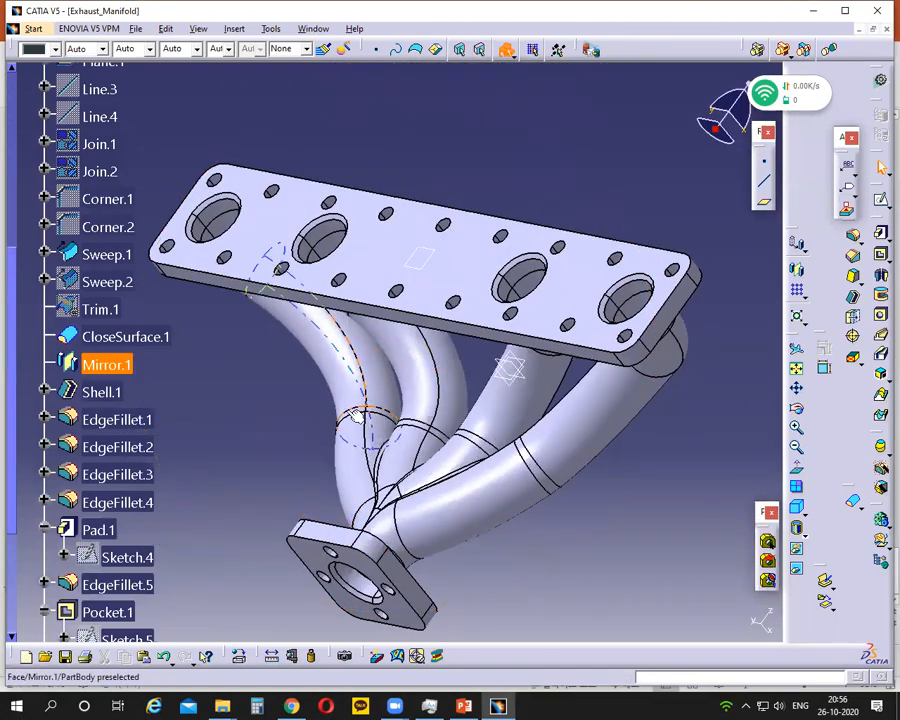
left_click(332, 69)
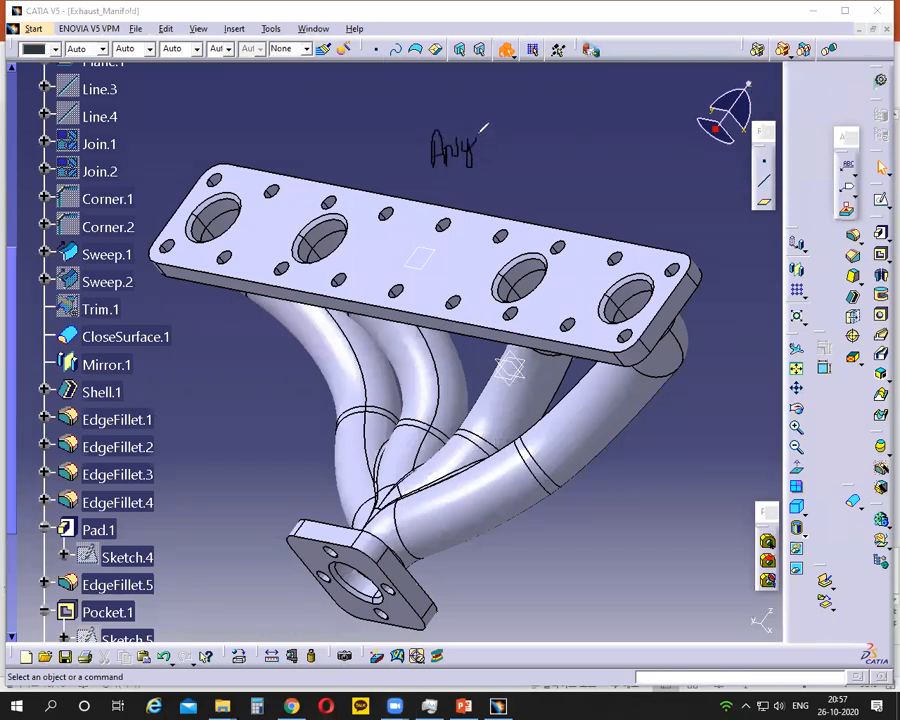
left_click_drag(437, 121, 500, 155)
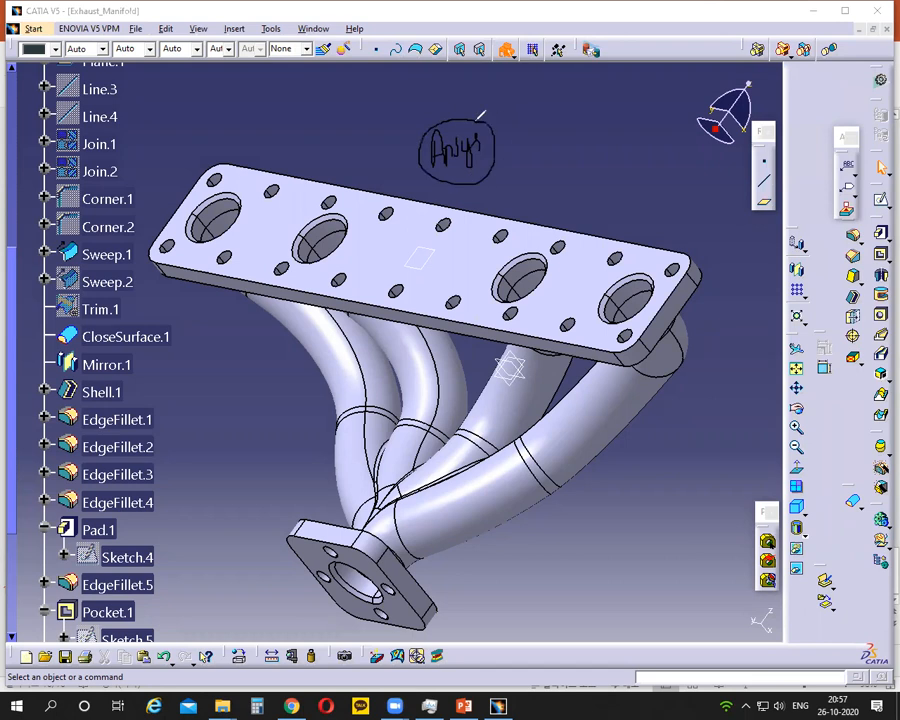